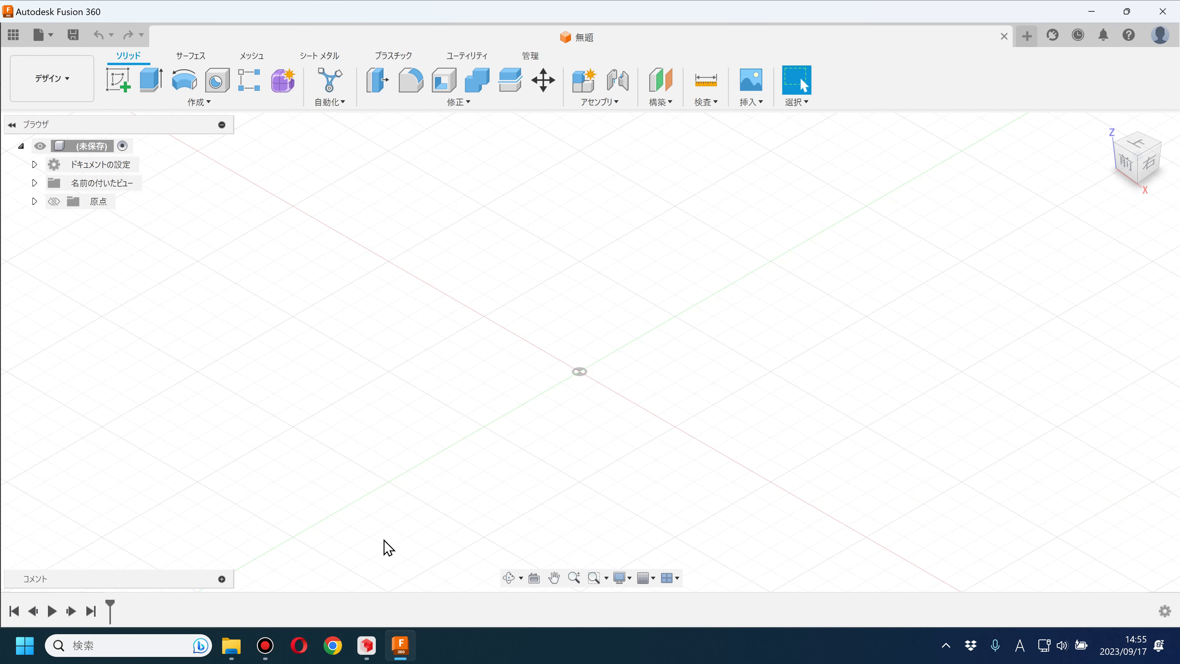
- Bring up the scanned tape-dispenser mesh 0917_01 in Revo Scan and rotate it to a side view
left_click(366, 645)
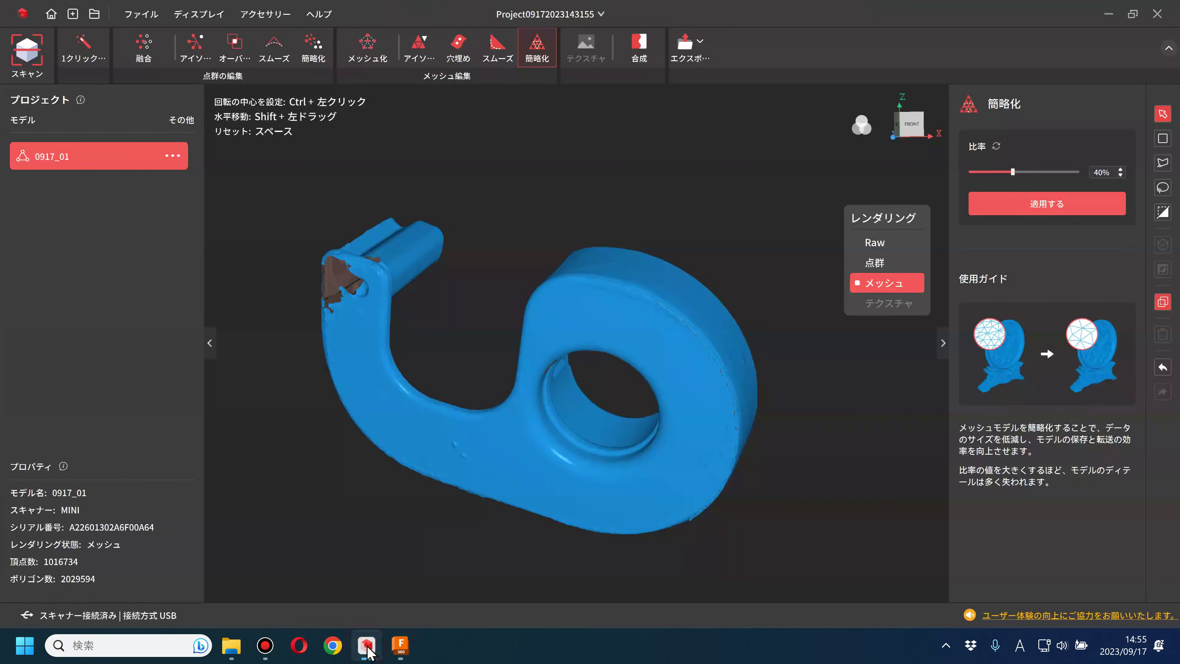
mouse_move(453, 382)
left_mouse_down()
mouse_move(488, 292)
mouse_move(595, 342)
mouse_move(590, 332)
mouse_move(682, 327)
mouse_move(553, 364)
mouse_move(569, 440)
mouse_move(611, 282)
mouse_move(580, 421)
mouse_move(603, 271)
mouse_move(625, 255)
mouse_move(606, 352)
mouse_move(653, 463)
mouse_move(608, 469)
mouse_move(614, 369)
mouse_move(683, 371)
mouse_move(519, 416)
mouse_move(529, 369)
mouse_move(540, 387)
mouse_move(564, 377)
left_mouse_up()
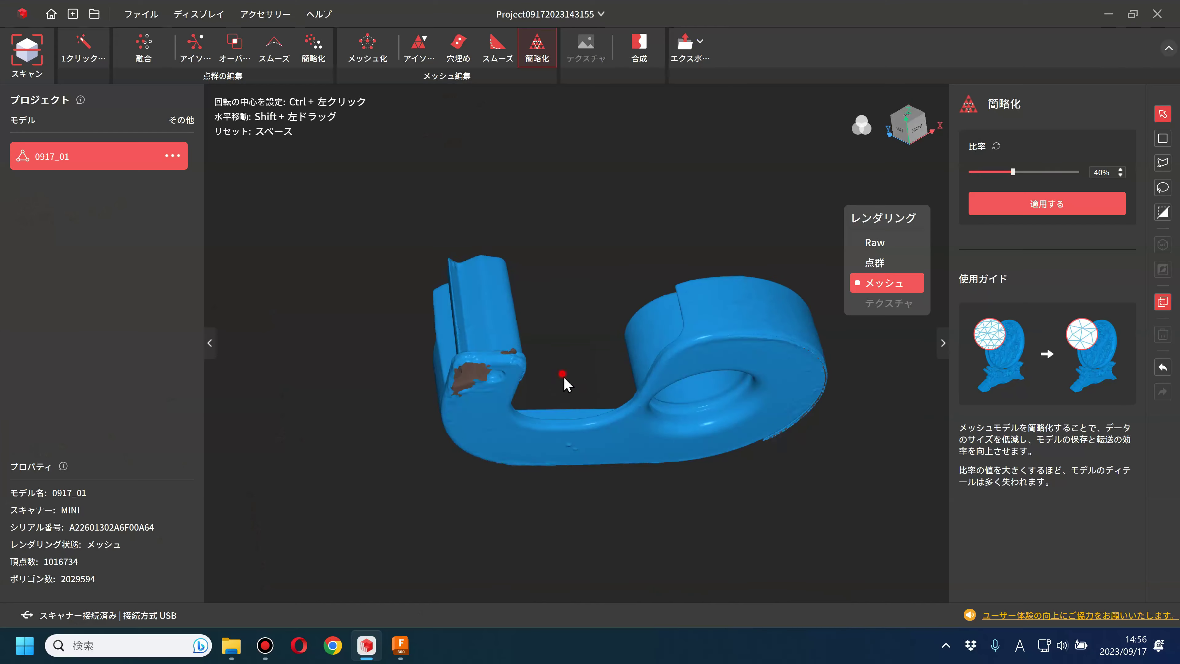
mouse_move(561, 374)
left_mouse_down()
mouse_move(600, 416)
mouse_move(590, 319)
mouse_move(565, 266)
mouse_move(493, 297)
left_mouse_up()
scroll(500, 317, "up", 3)
scroll(575, 366, "up", 2)
- Orbit and zoom around the mesh's central hole, viewing it from behind, then return to Fusion 360
mouse_move(576, 366)
left_mouse_down()
mouse_move(575, 395)
mouse_move(585, 319)
mouse_move(537, 408)
mouse_move(674, 437)
mouse_move(664, 316)
mouse_move(706, 272)
mouse_move(492, 401)
left_mouse_up()
scroll(490, 409, "up", 2)
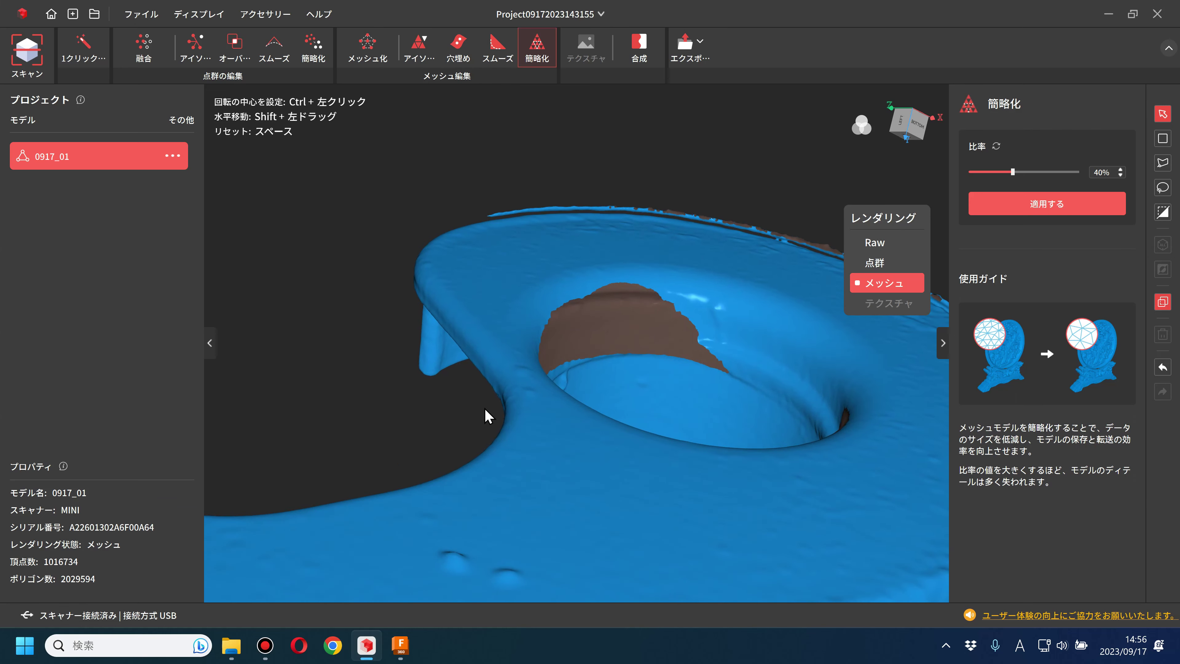
scroll(486, 413, "down", 2)
scroll(488, 414, "down", 1)
scroll(466, 403, "down", 2)
scroll(447, 388, "down", 1)
mouse_move(430, 450)
left_mouse_down()
mouse_move(732, 453)
mouse_move(447, 395)
mouse_move(621, 437)
mouse_move(637, 343)
mouse_move(608, 464)
mouse_move(793, 295)
mouse_move(635, 301)
mouse_move(669, 322)
mouse_move(574, 401)
mouse_move(511, 397)
mouse_move(443, 356)
mouse_move(698, 422)
mouse_move(625, 308)
mouse_move(562, 374)
mouse_move(650, 443)
mouse_move(701, 435)
mouse_move(691, 468)
mouse_move(675, 422)
mouse_move(692, 483)
mouse_move(659, 321)
mouse_move(601, 332)
mouse_move(710, 356)
left_mouse_up()
mouse_move(400, 646)
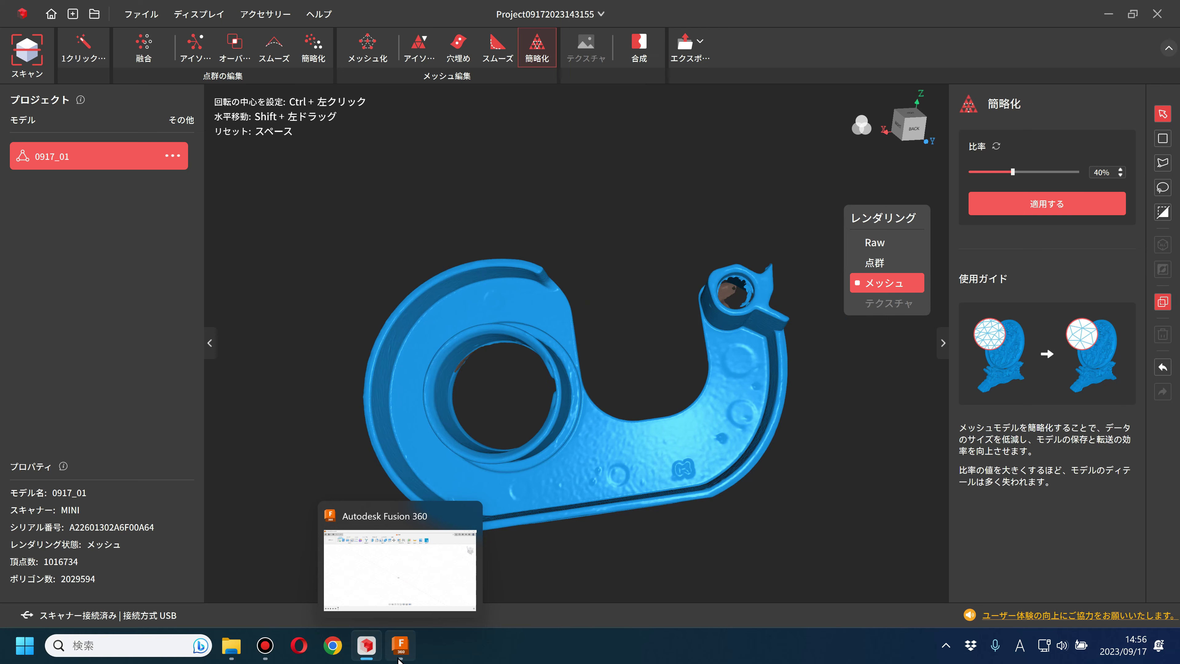
left_click(400, 656)
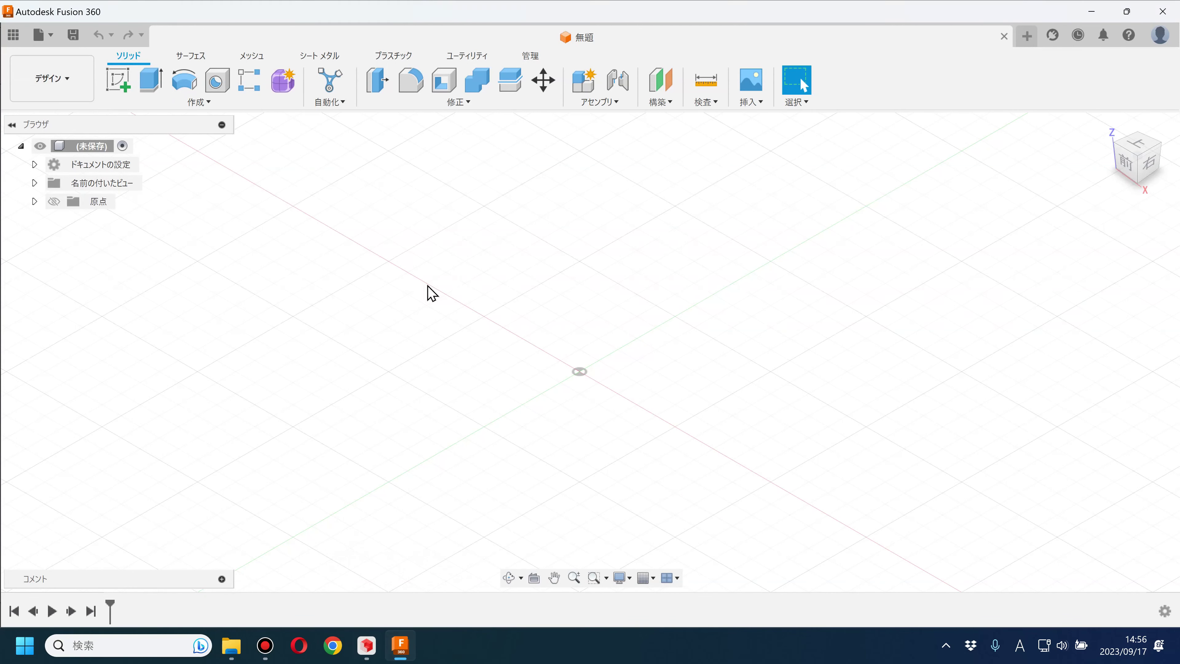
- Insert the scanned STL mesh file from the computer into the empty design
left_click(254, 57)
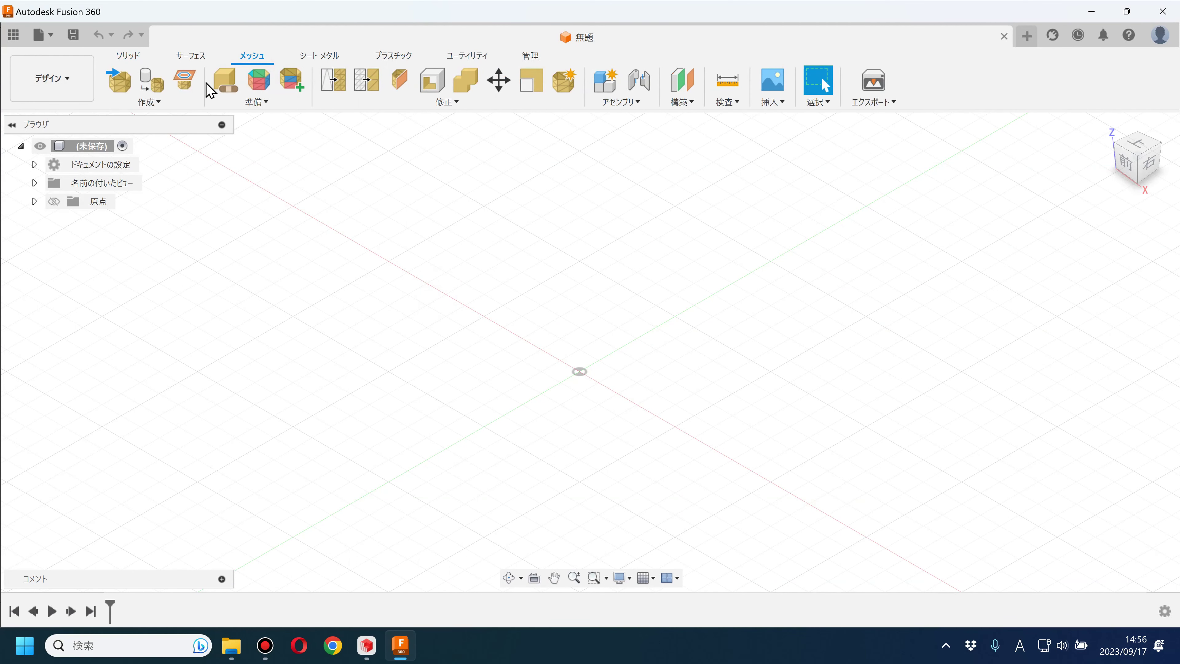
left_click(123, 82)
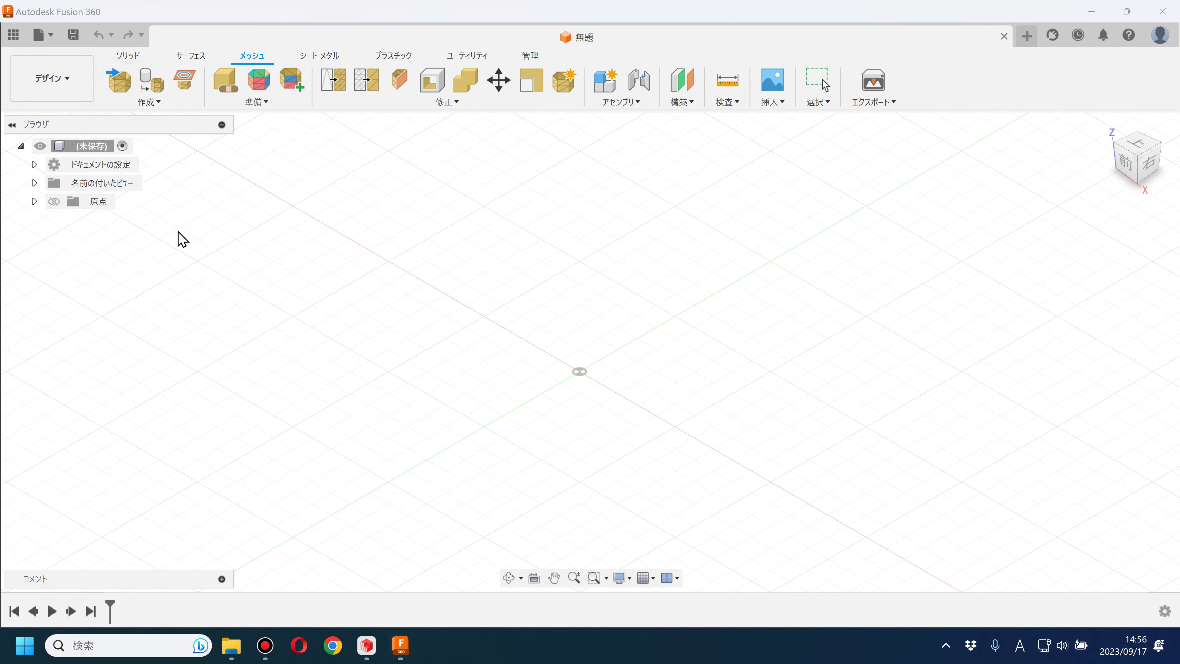
left_click(427, 476)
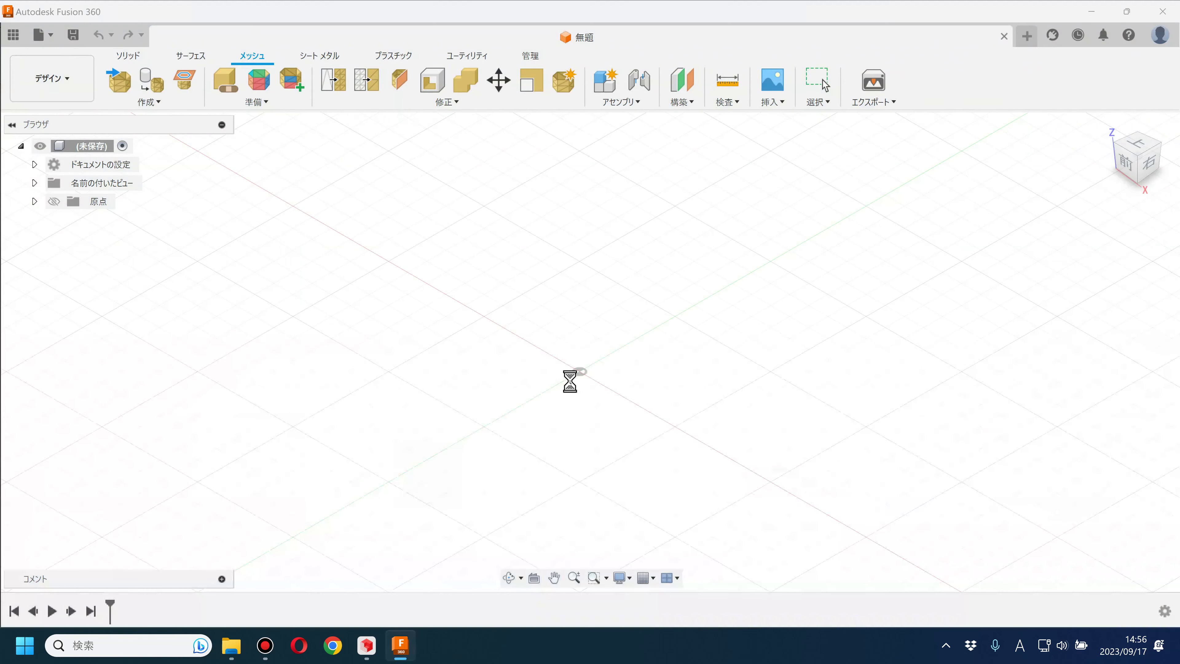
double_click(553, 199)
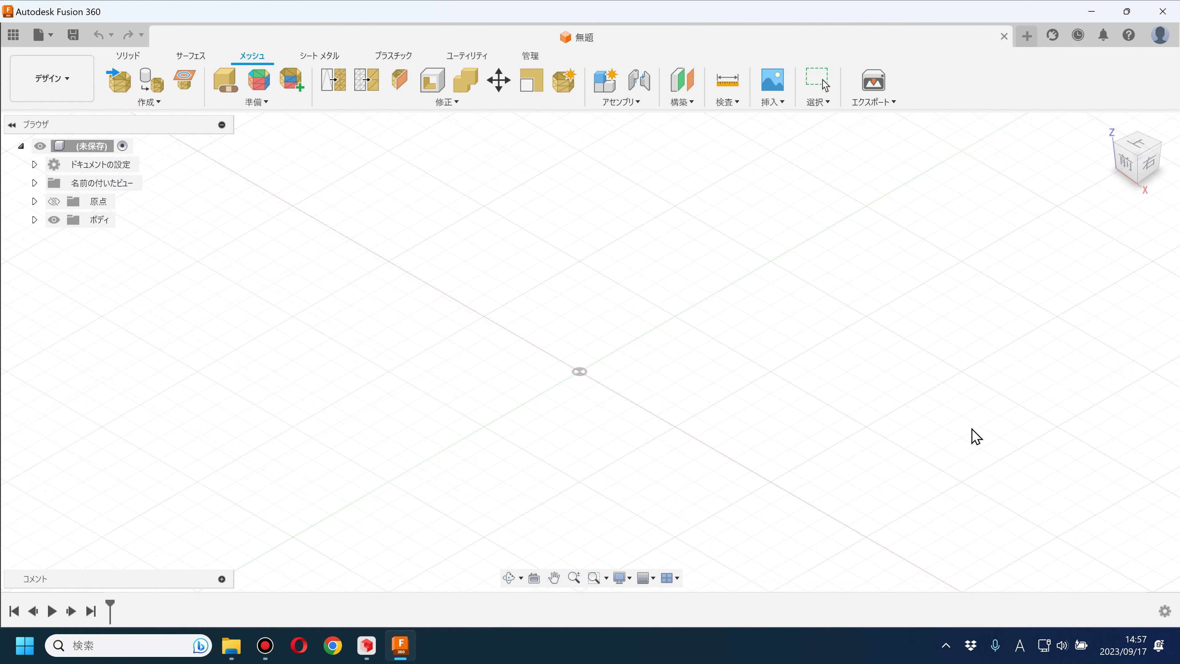
- Switch to the front view and zoom out to frame the mesh and grid
mouse_move(758, 396)
middle_mouse_down()
mouse_move(659, 400)
mouse_move(754, 394)
mouse_move(882, 280)
middle_mouse_up()
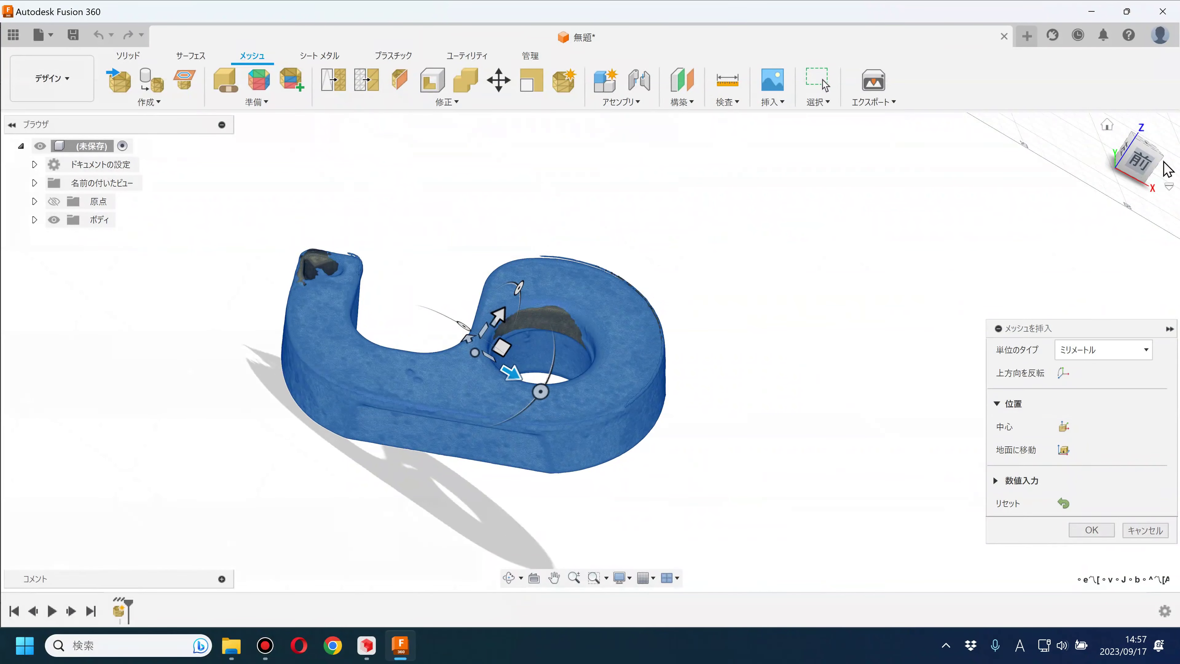
left_click(1133, 158)
scroll(790, 323, "down", 3)
scroll(785, 331, "down", 2)
scroll(766, 297, "down", 3)
middle_click_drag(751, 266, 392, 278)
- Show the origin, raise the mesh along Z to origin level, then switch to Revo Scan
left_click(53, 202)
left_click_drag(605, 360, 608, 232)
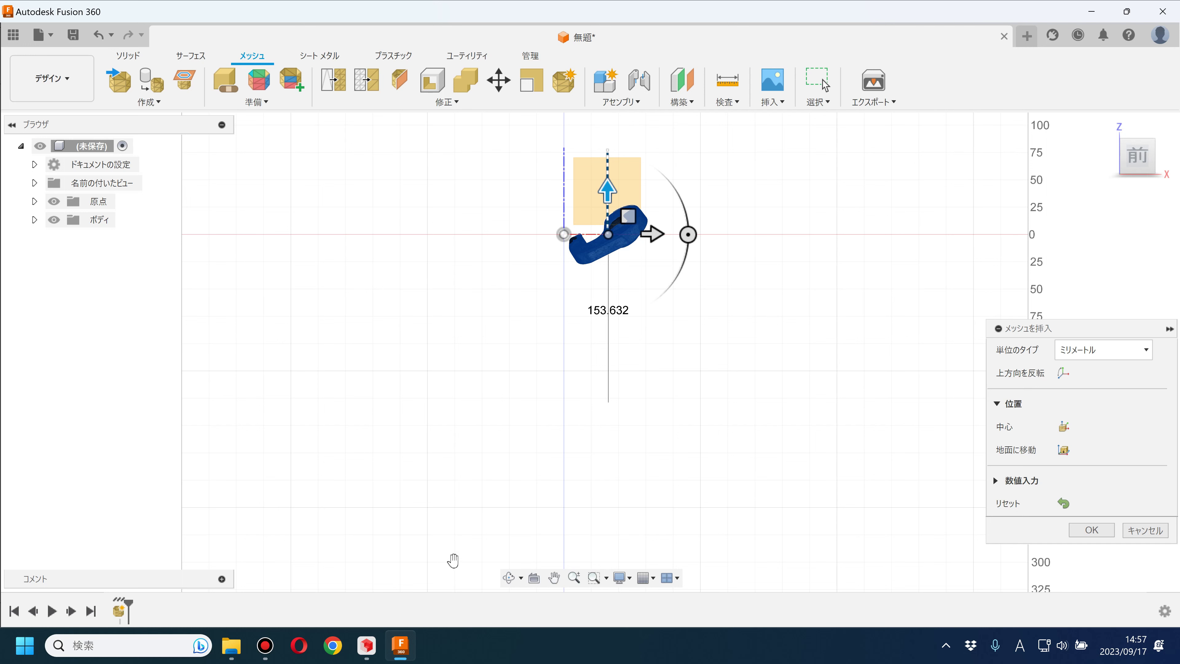
left_click(404, 646)
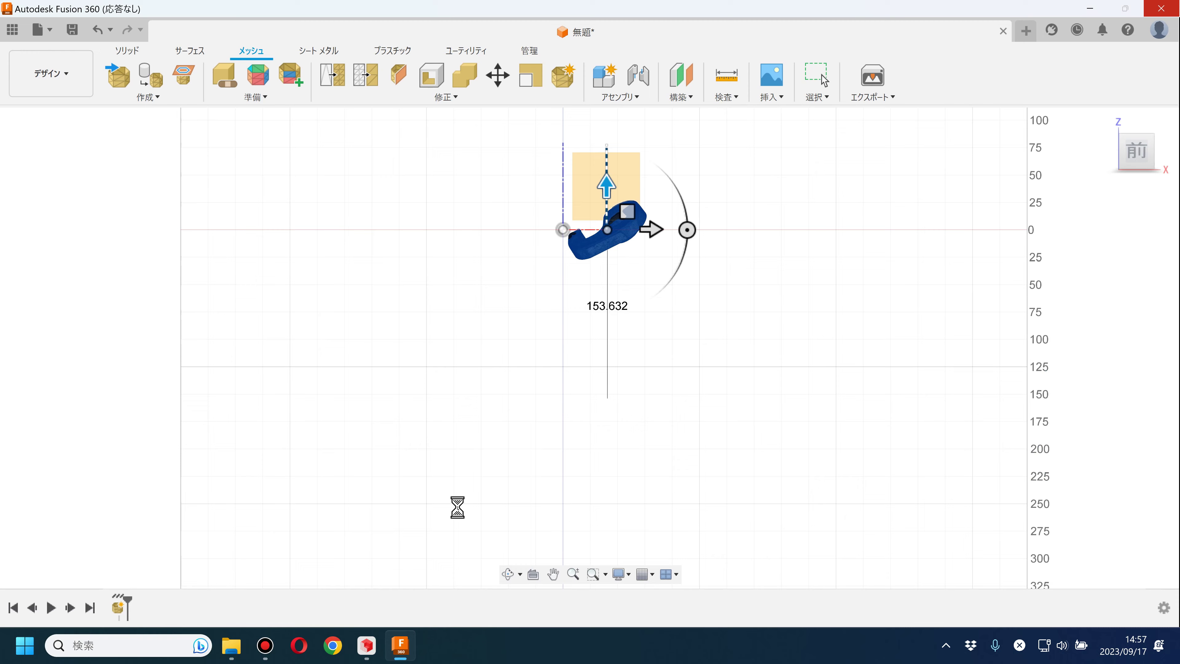
left_click(367, 645)
- Turn the Revo Scan mesh to its open side, apply the 40% simplification, and return to Fusion 360
left_click_drag(656, 263, 619, 334)
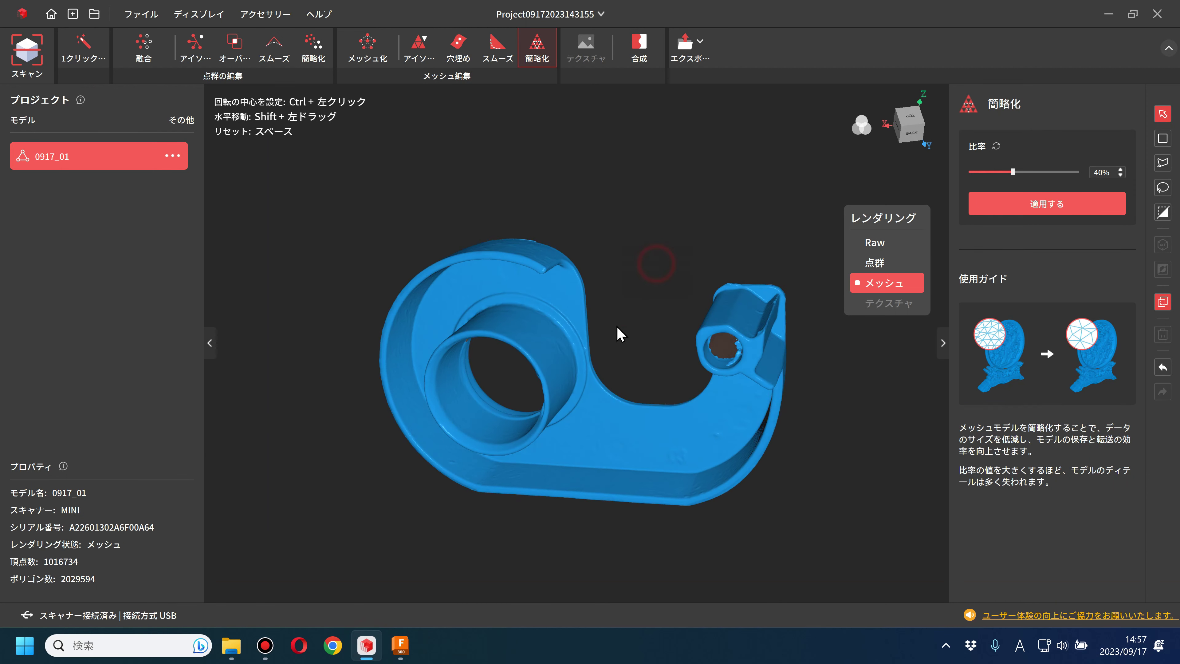
mouse_move(636, 263)
left_mouse_down()
mouse_move(629, 279)
mouse_move(581, 260)
left_mouse_up()
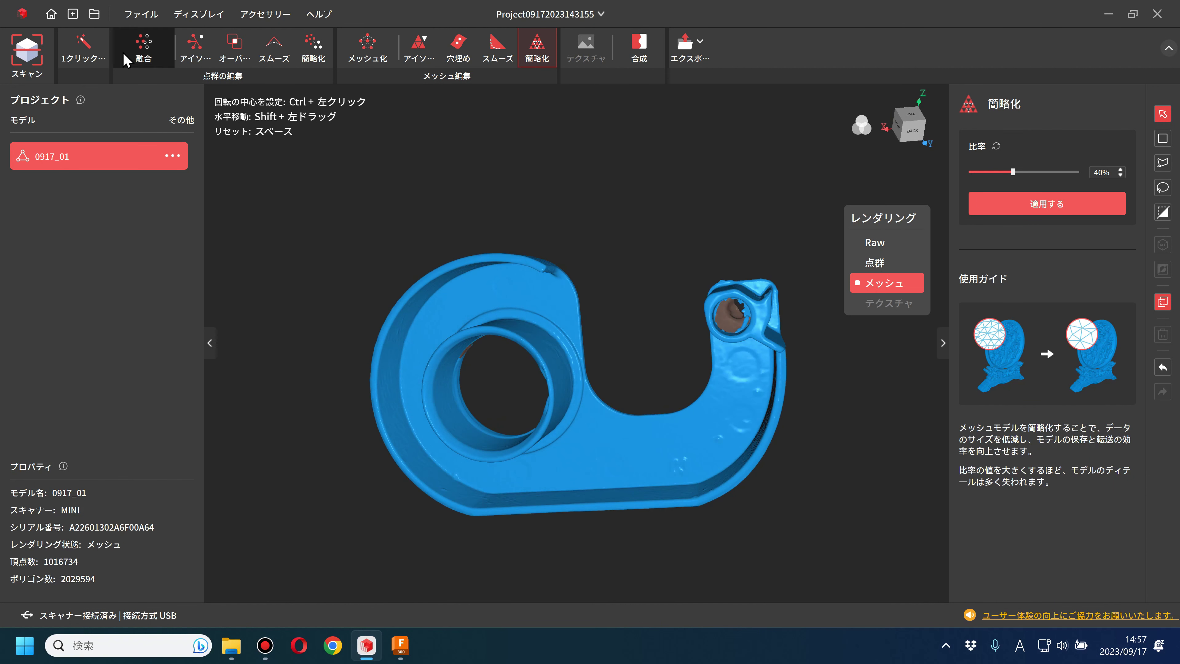
left_click(141, 16)
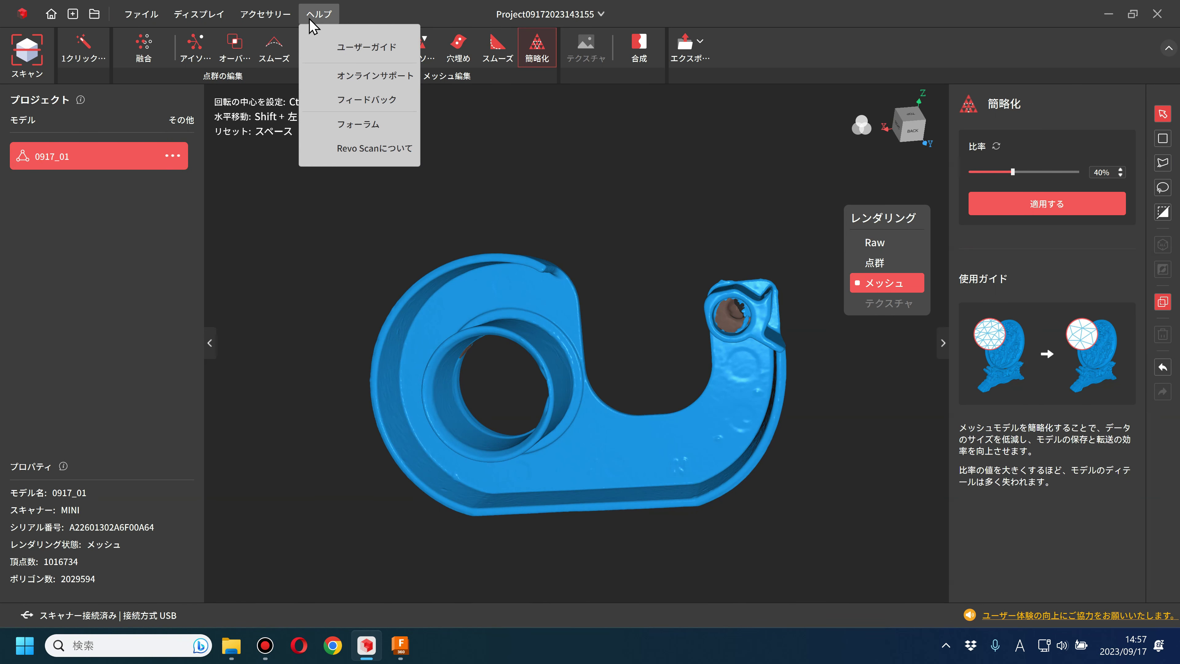
left_click(310, 289)
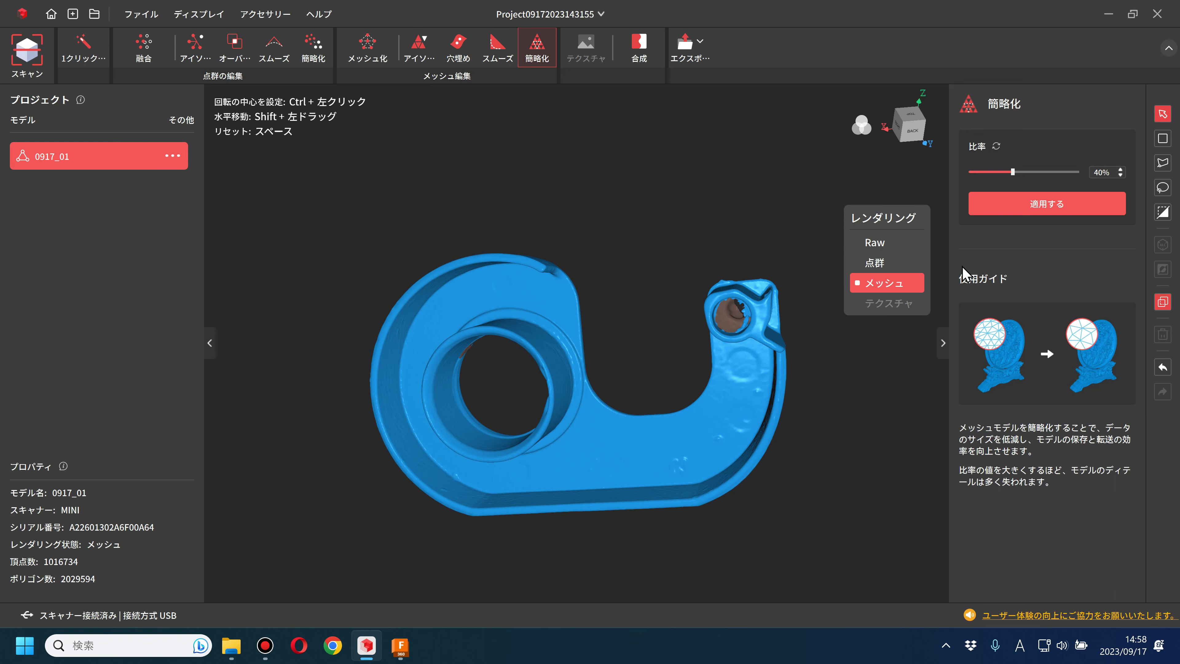
left_click(1068, 205)
left_click(400, 646)
left_click(627, 402)
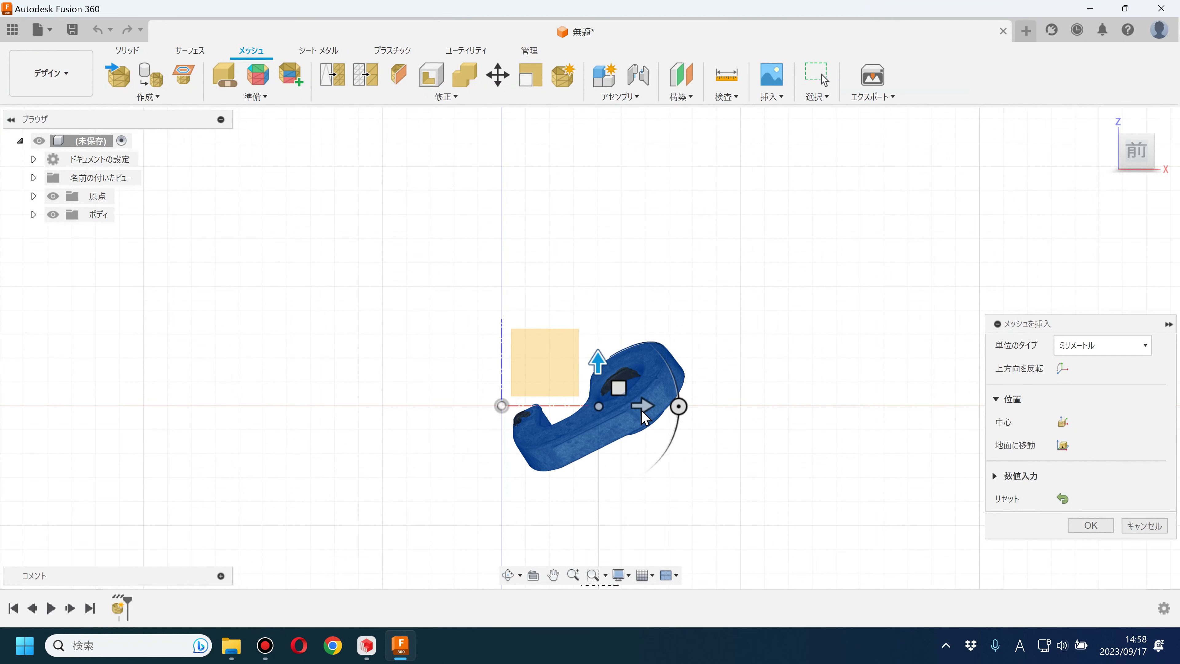
left_click(1086, 524)
left_click(362, 654)
mouse_move(664, 416)
left_mouse_down()
mouse_move(480, 414)
mouse_move(488, 390)
mouse_move(500, 390)
mouse_move(798, 409)
mouse_move(800, 371)
left_mouse_up()
- Zoom in and orbit to look inside the hollow cylindrical tip's opening, then return to Fusion 360
scroll(772, 361, "up", 2)
scroll(767, 348, "up", 2)
scroll(614, 353, "up", 3)
scroll(672, 370, "up", 3)
mouse_move(670, 371)
left_mouse_down()
mouse_move(711, 414)
mouse_move(764, 413)
mouse_move(698, 369)
mouse_move(719, 371)
mouse_move(699, 350)
left_mouse_up()
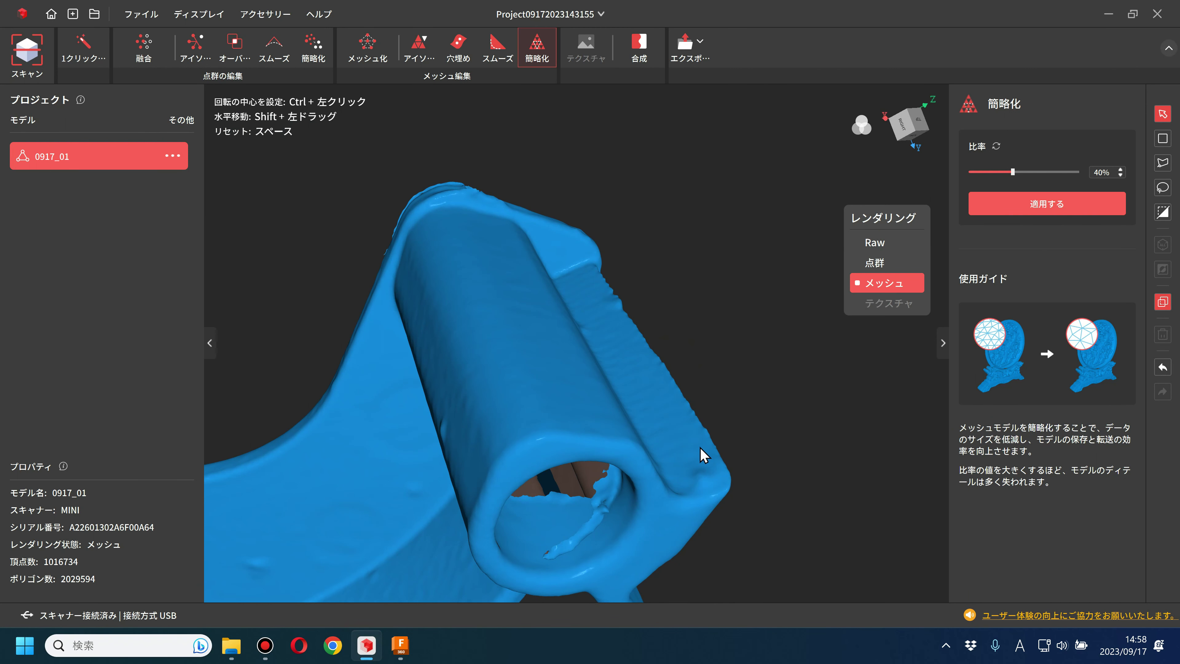
left_click_drag(729, 484, 577, 372)
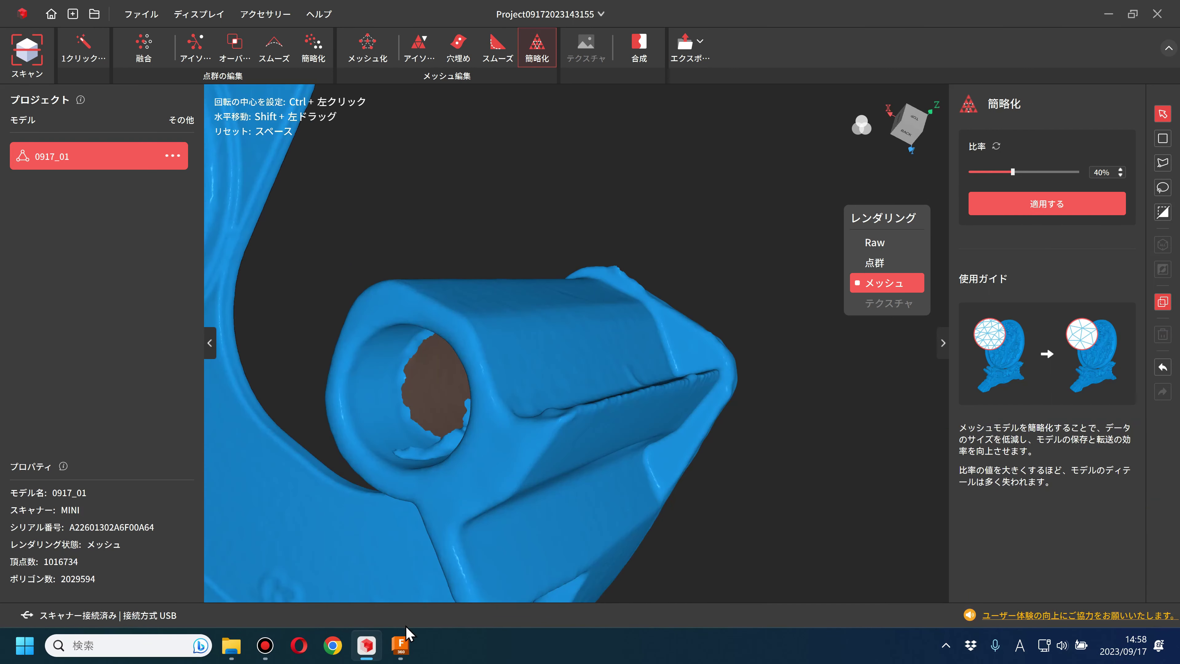
mouse_move(450, 493)
left_mouse_down()
mouse_move(464, 413)
mouse_move(603, 333)
mouse_move(611, 303)
mouse_move(536, 274)
left_mouse_up()
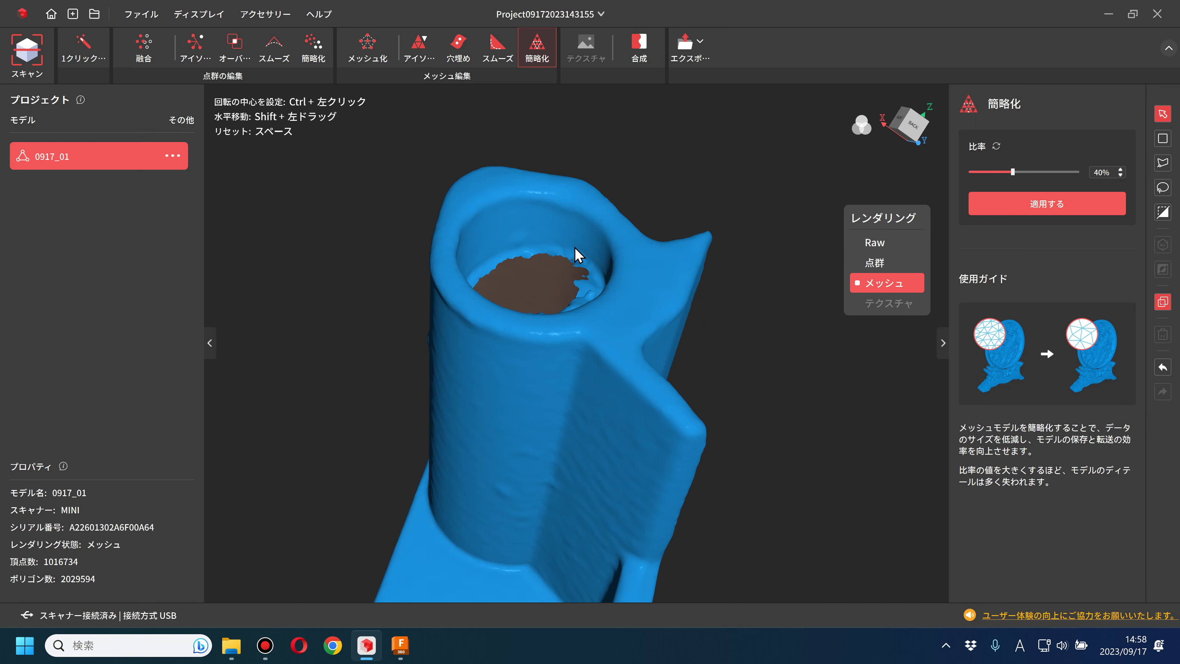
left_click_drag(512, 381, 522, 383)
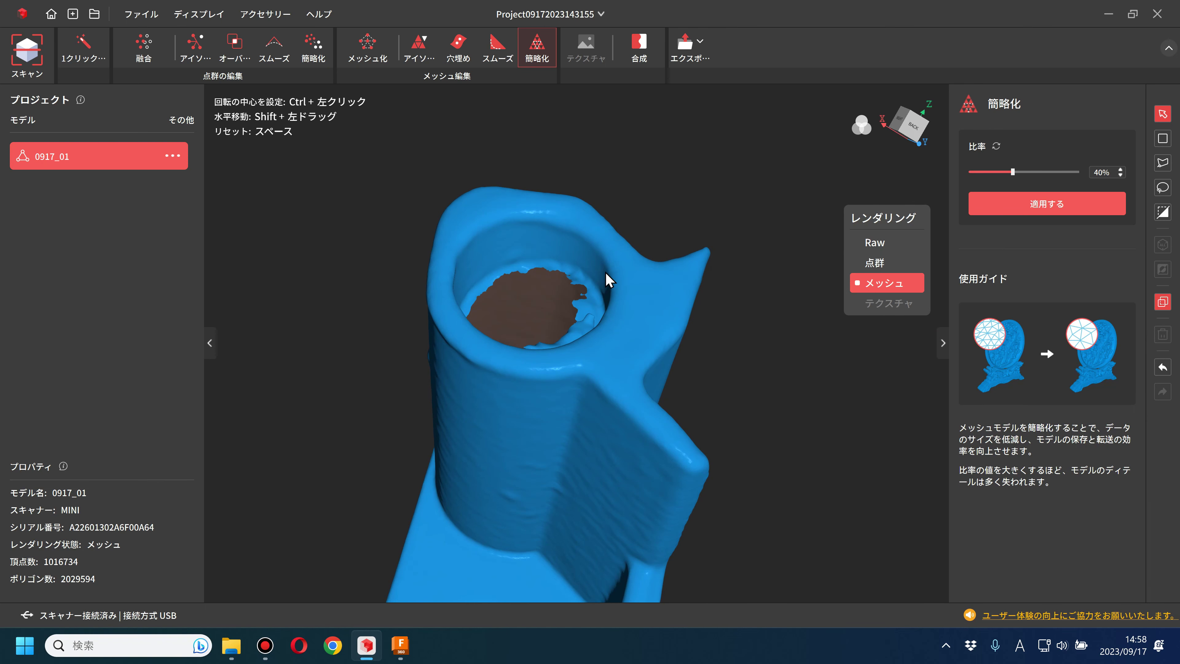
left_click(400, 645)
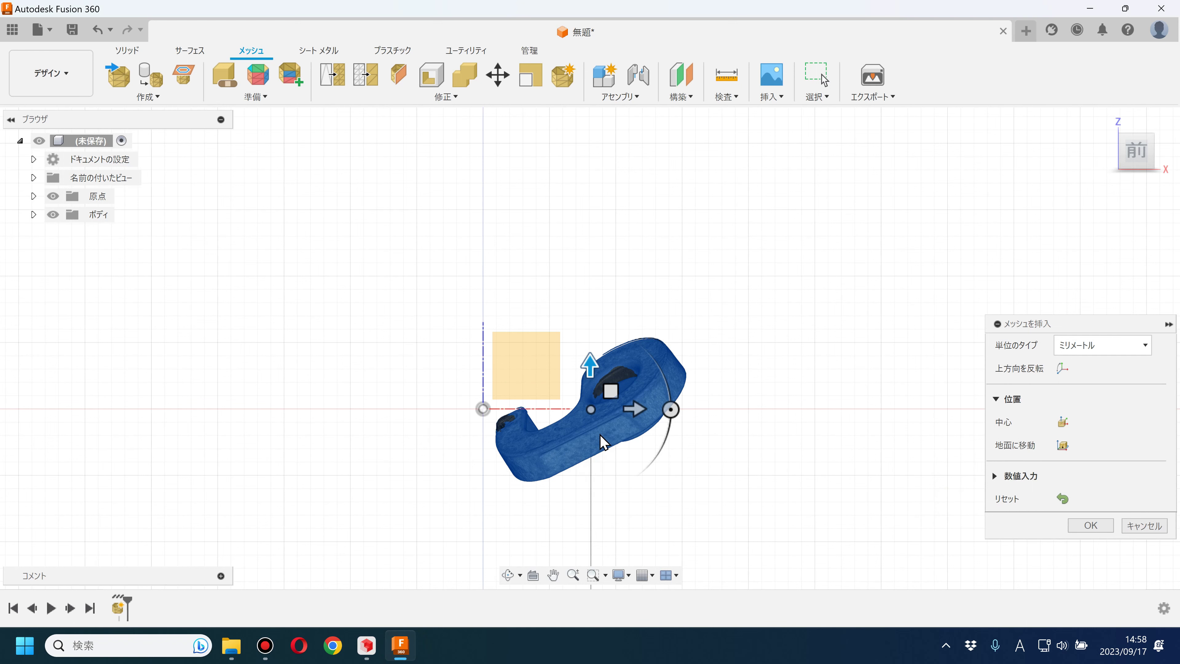
- Confirm the mesh insertion and orbit and zoom to a tilted side view of the hook
key("Return")
mouse_move(771, 417)
middle_mouse_down("shift")
mouse_move(718, 461)
mouse_move(721, 488)
middle_mouse_up("shift")
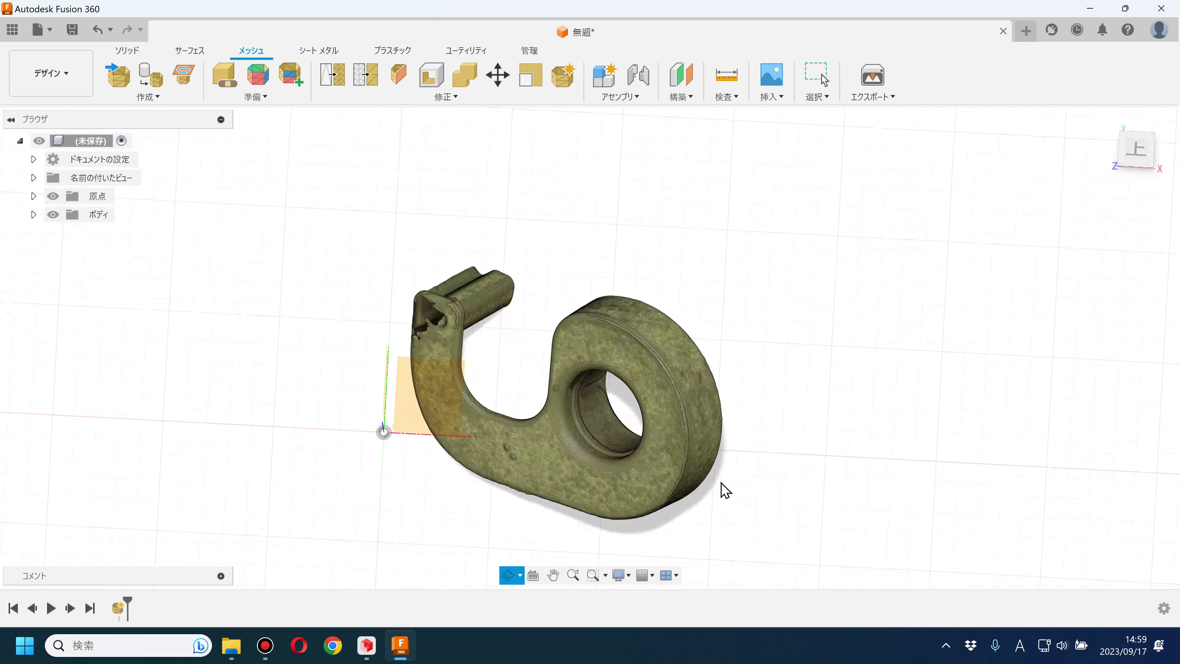
scroll(513, 338, "up", 2)
scroll(509, 356, "up", 4)
mouse_move(330, 317)
middle_mouse_down("shift")
mouse_move(595, 322)
mouse_move(600, 303)
mouse_move(569, 298)
middle_mouse_up("shift")
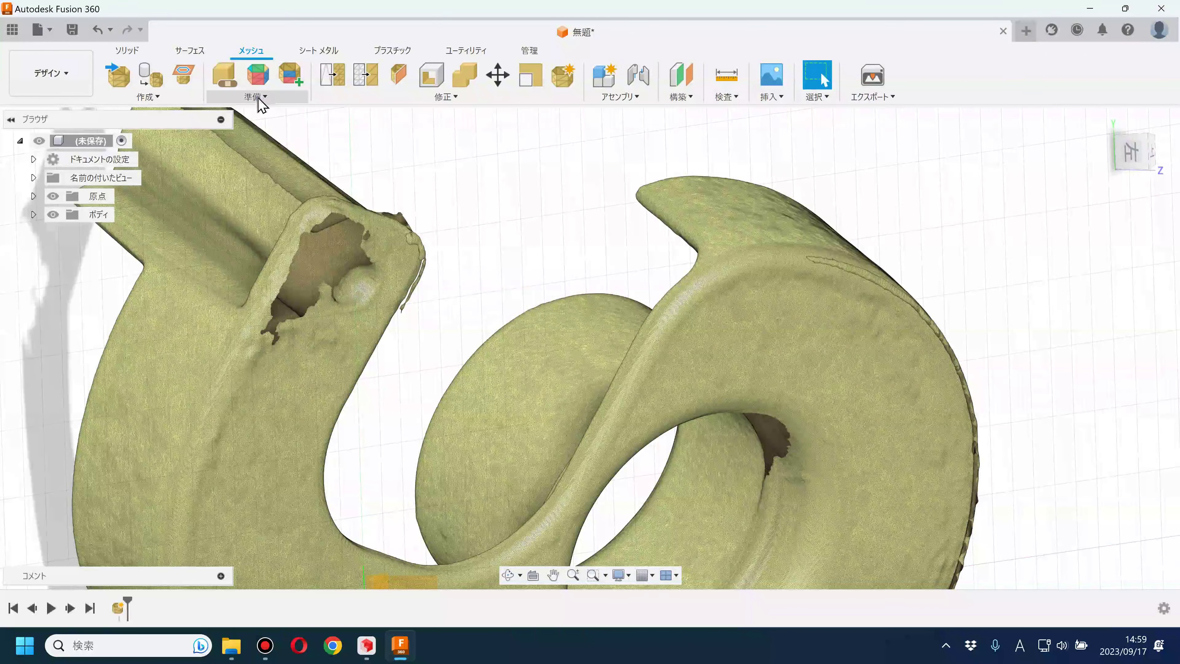
- Browse the Modify list of mesh tools, briefly check Revo Scan, and reopen Modify
left_click(366, 97)
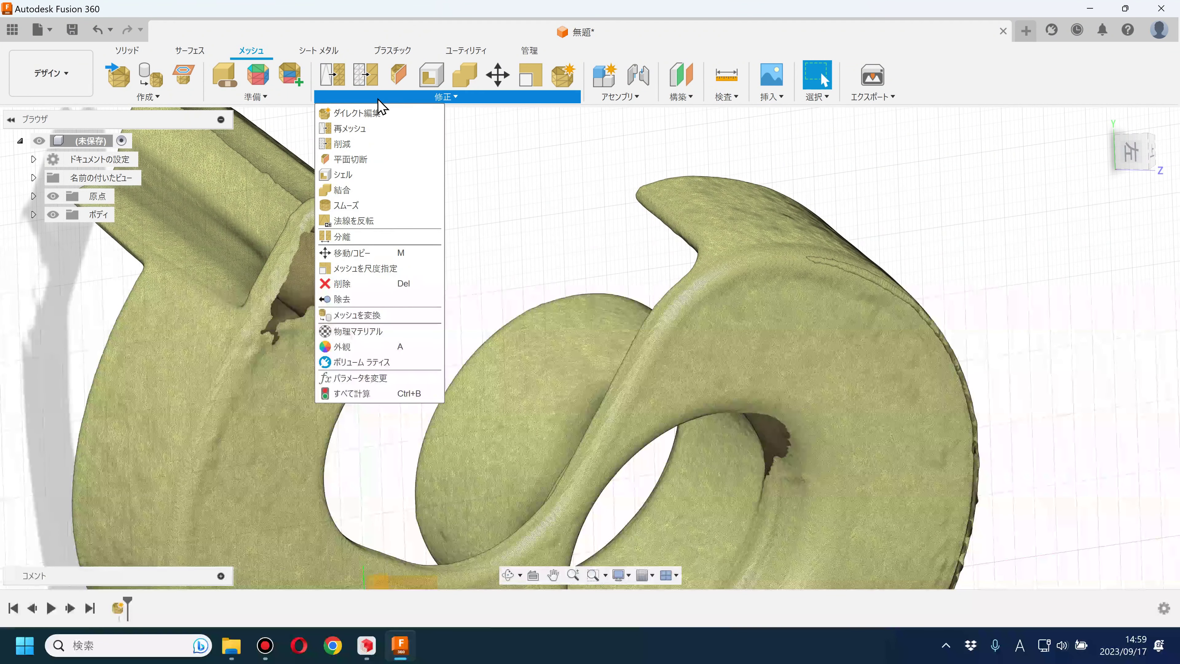
left_click(540, 240)
scroll(761, 305, "up", 5)
scroll(335, 186, "down", 3)
scroll(331, 172, "down", 1)
left_click(372, 654)
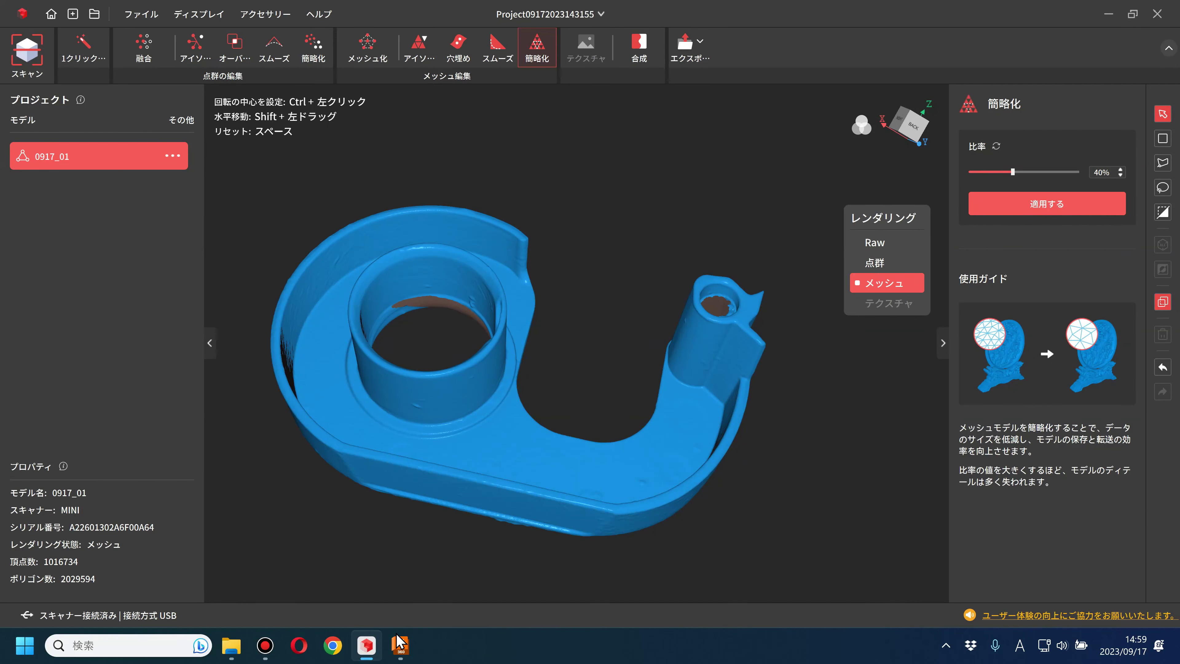
left_click(400, 645)
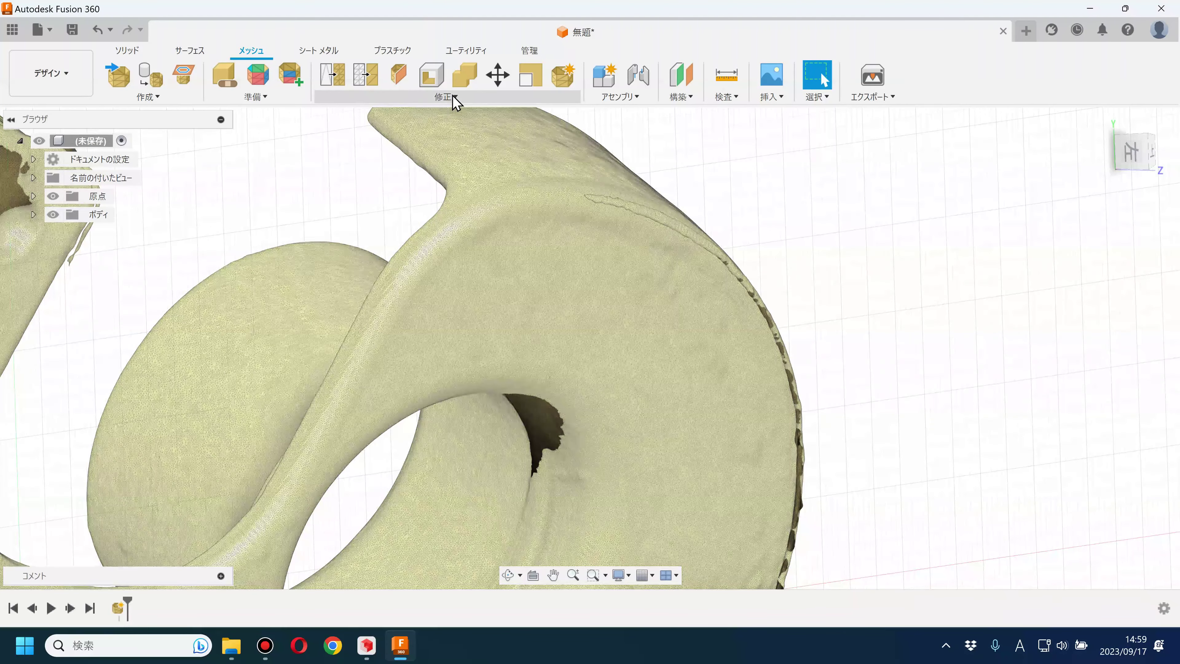
left_click(448, 97)
mouse_move(253, 95)
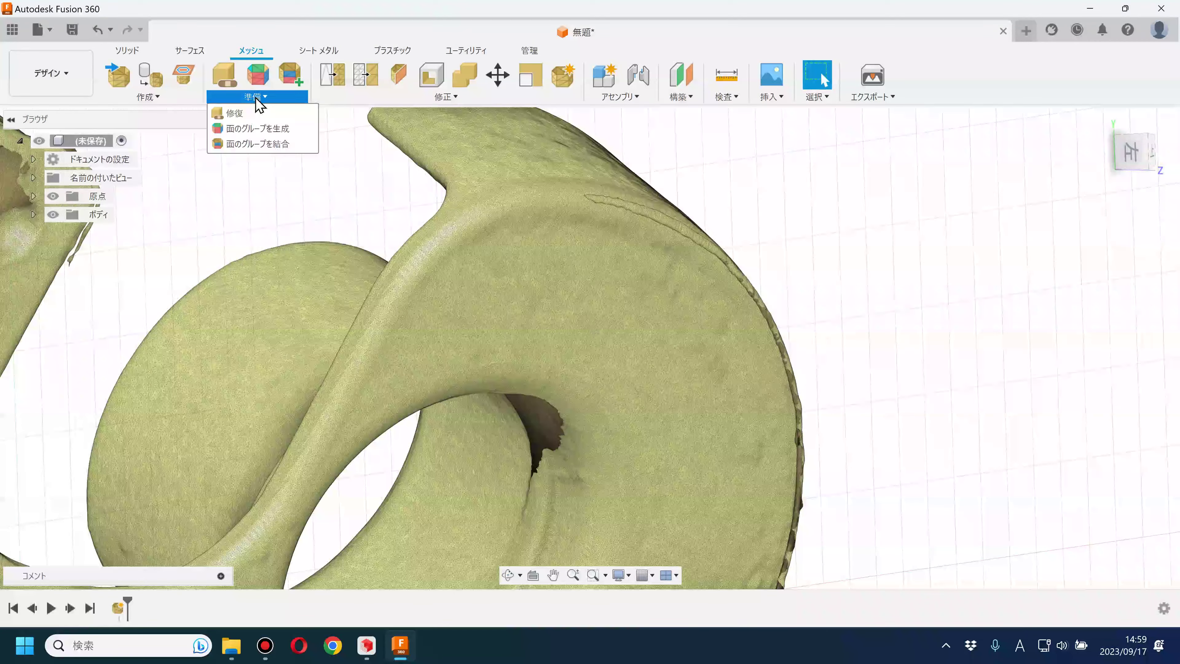
mouse_move(446, 96)
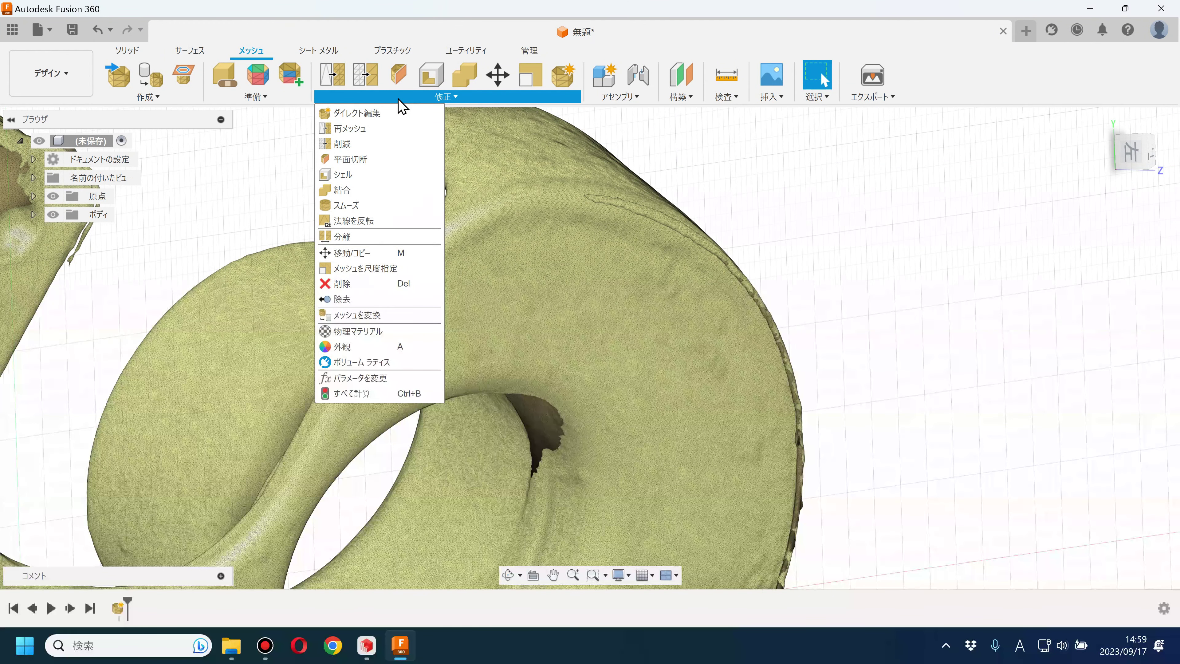
- Start Reduce on the dispenser mesh body at ratio 25 with adaptive remeshing, and enable Preview
left_click(345, 144)
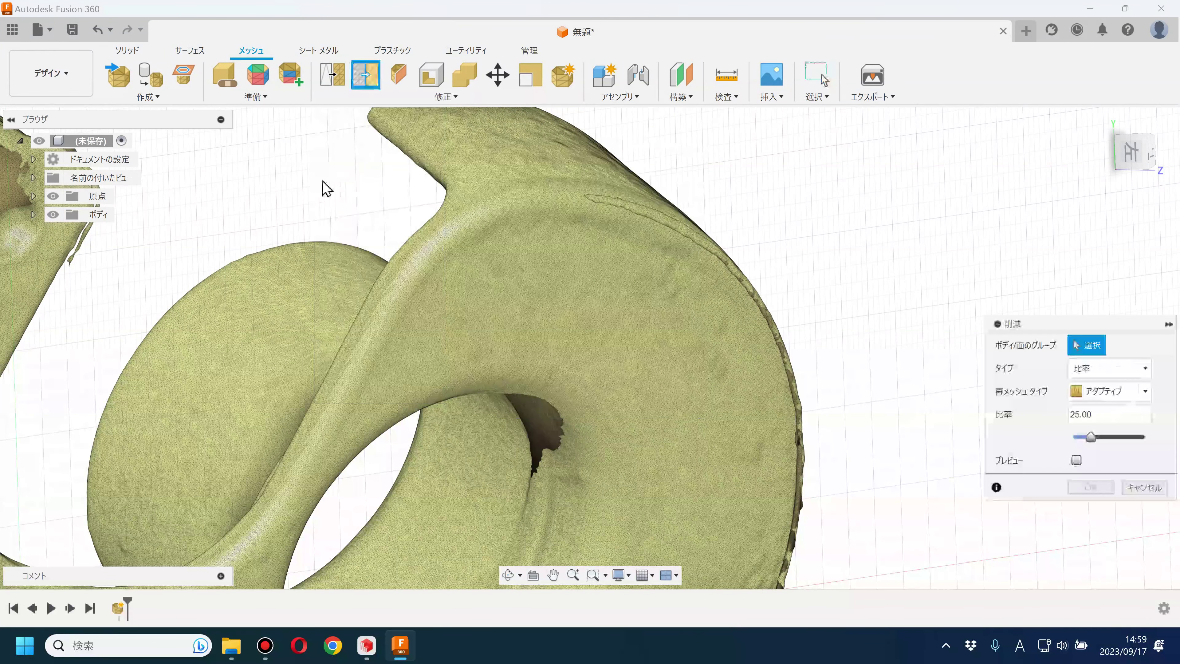
middle_click_drag(341, 218, 408, 248)
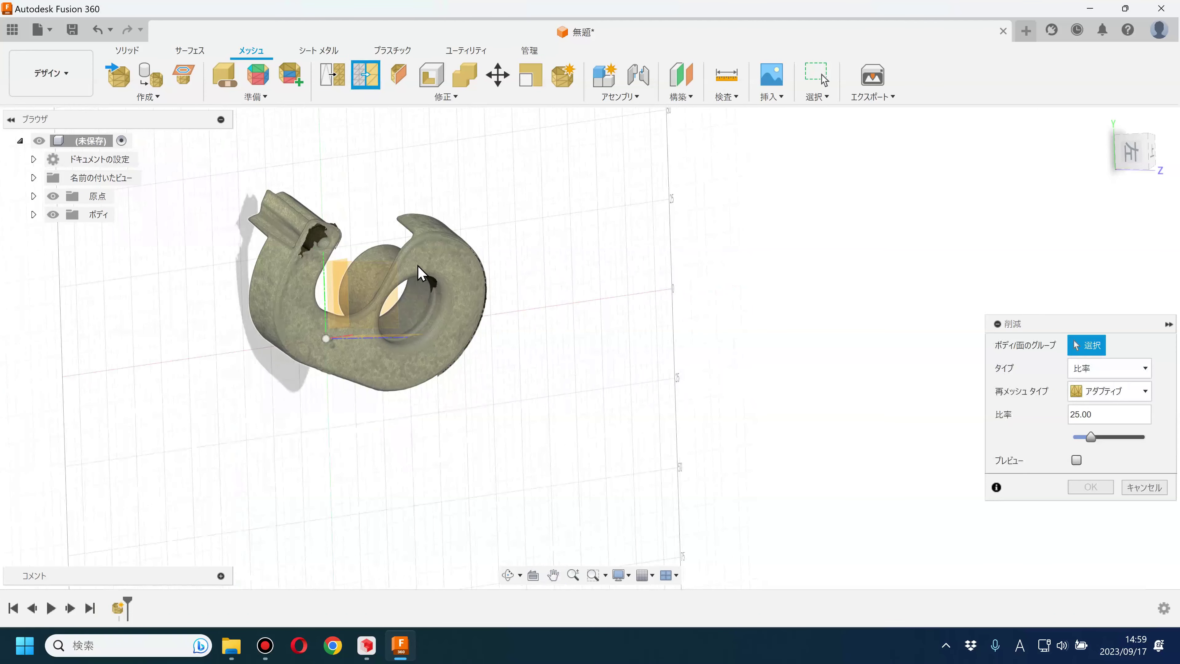
left_click(414, 291)
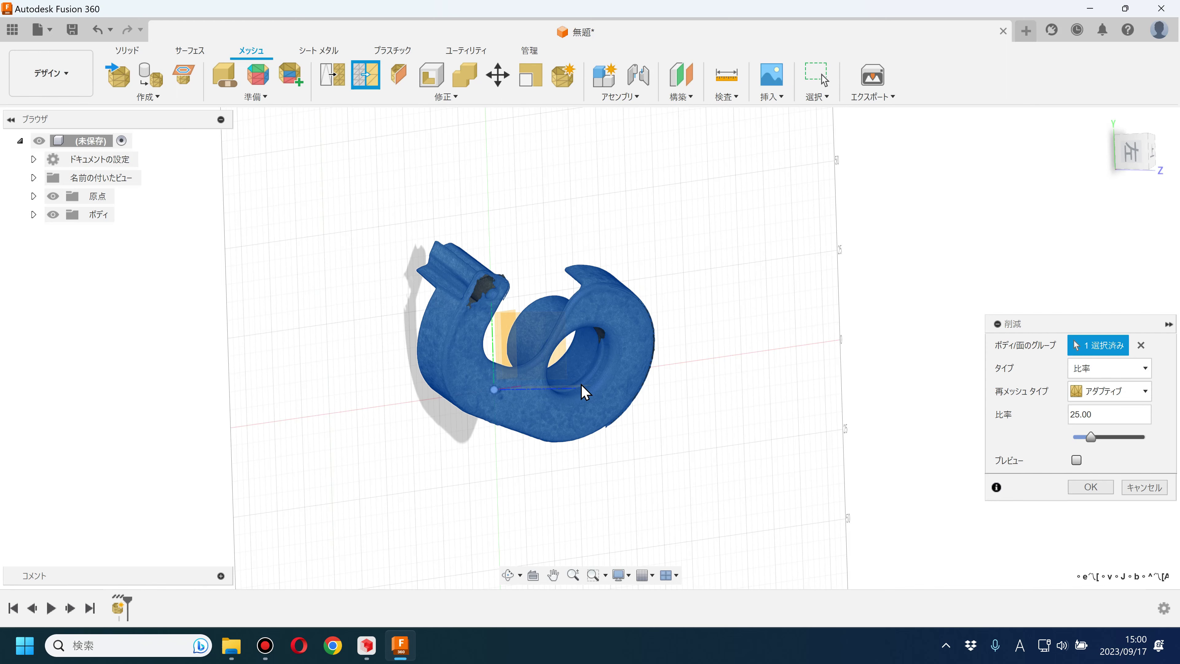
scroll(566, 388, "up", 3)
scroll(544, 339, "up", 2)
scroll(544, 339, "up", 1)
scroll(541, 338, "up", 3)
scroll(541, 339, "up", 2)
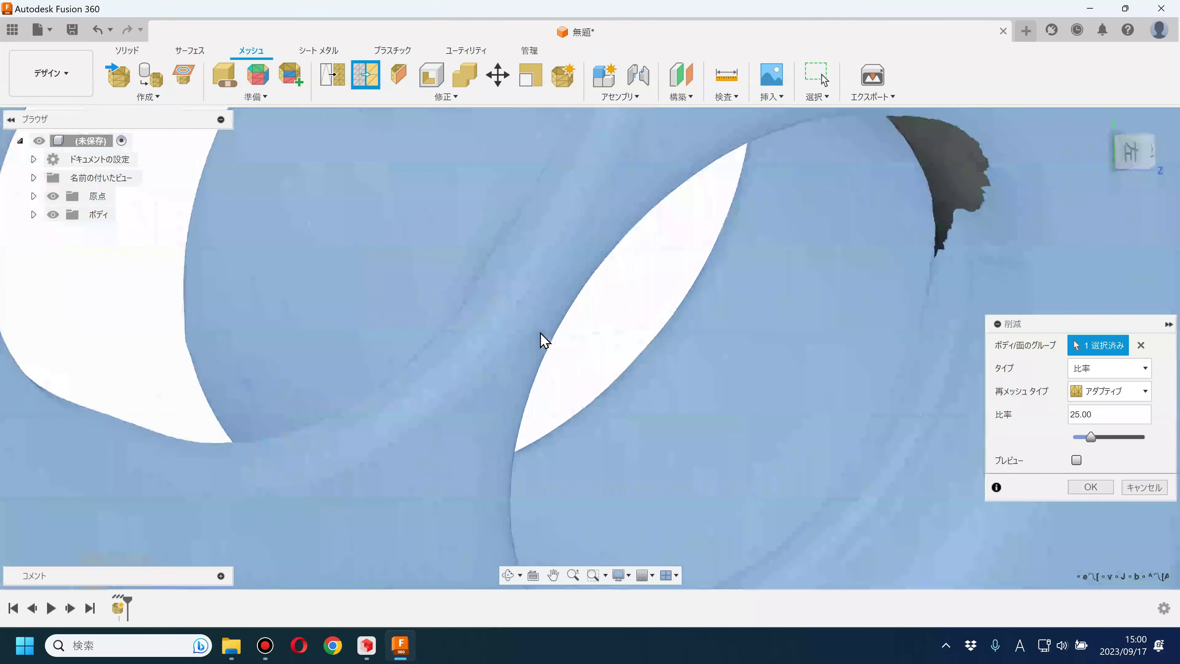
left_click(1076, 460)
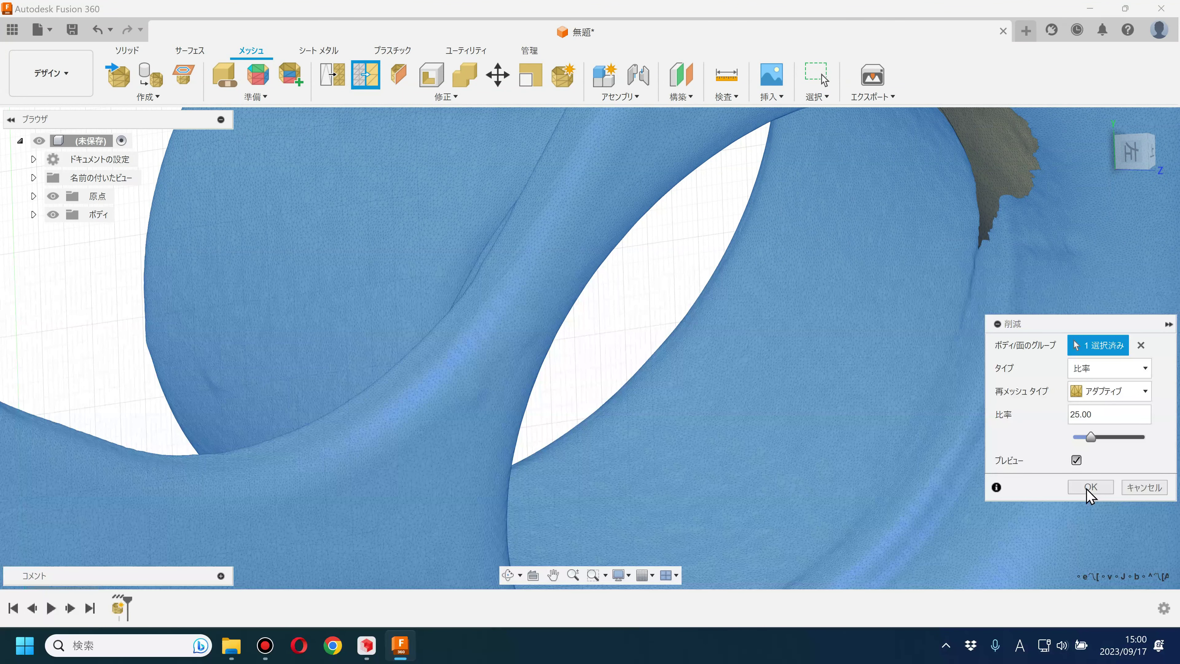
- In Revo Scan, set the Simplify ratio to 70% and apply it, then return to Fusion 360
left_click(367, 647)
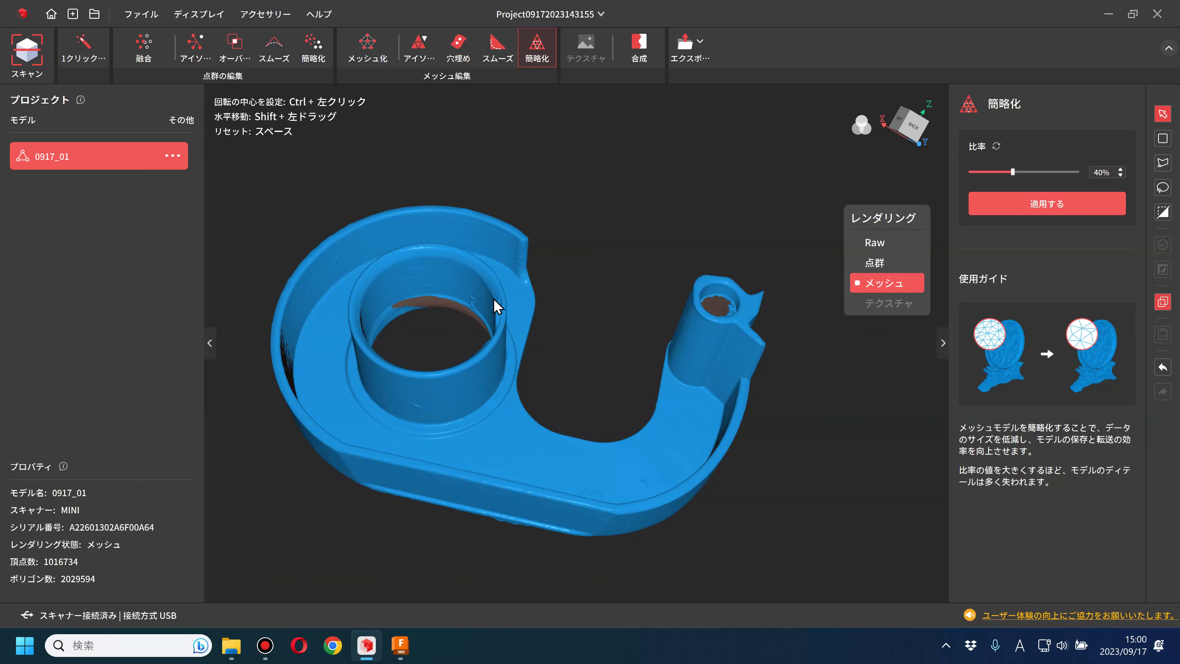
mouse_move(558, 242)
left_mouse_down()
mouse_move(562, 192)
mouse_move(581, 251)
left_mouse_up()
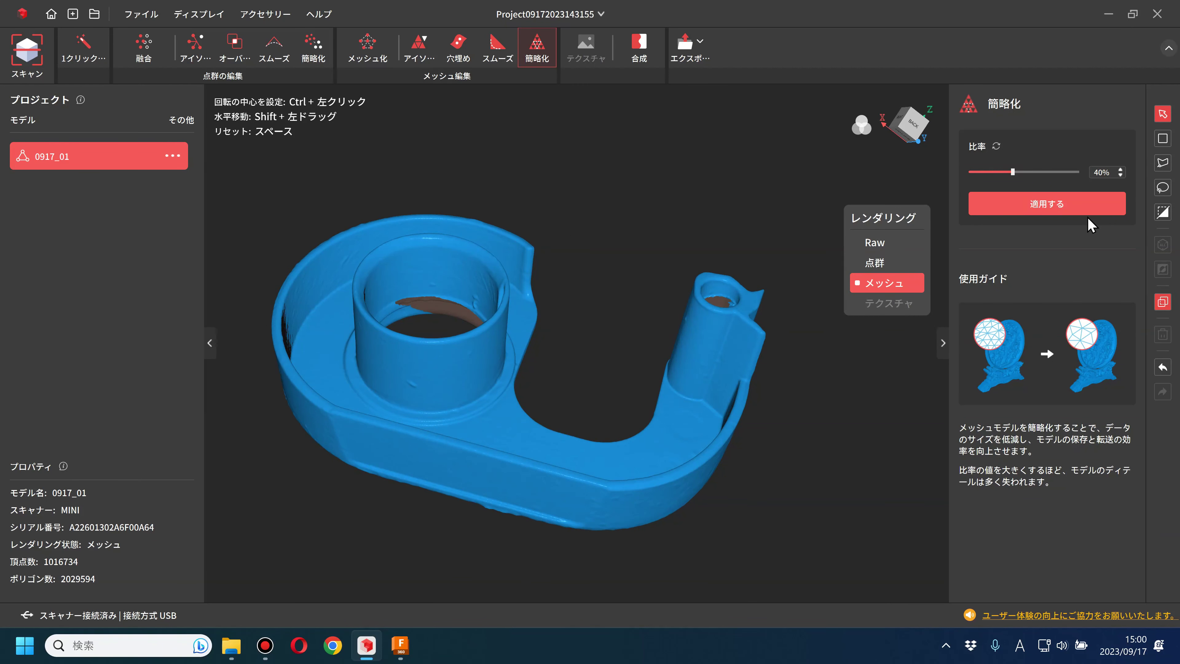
left_click_drag(1013, 172, 1045, 172)
left_click(1038, 213)
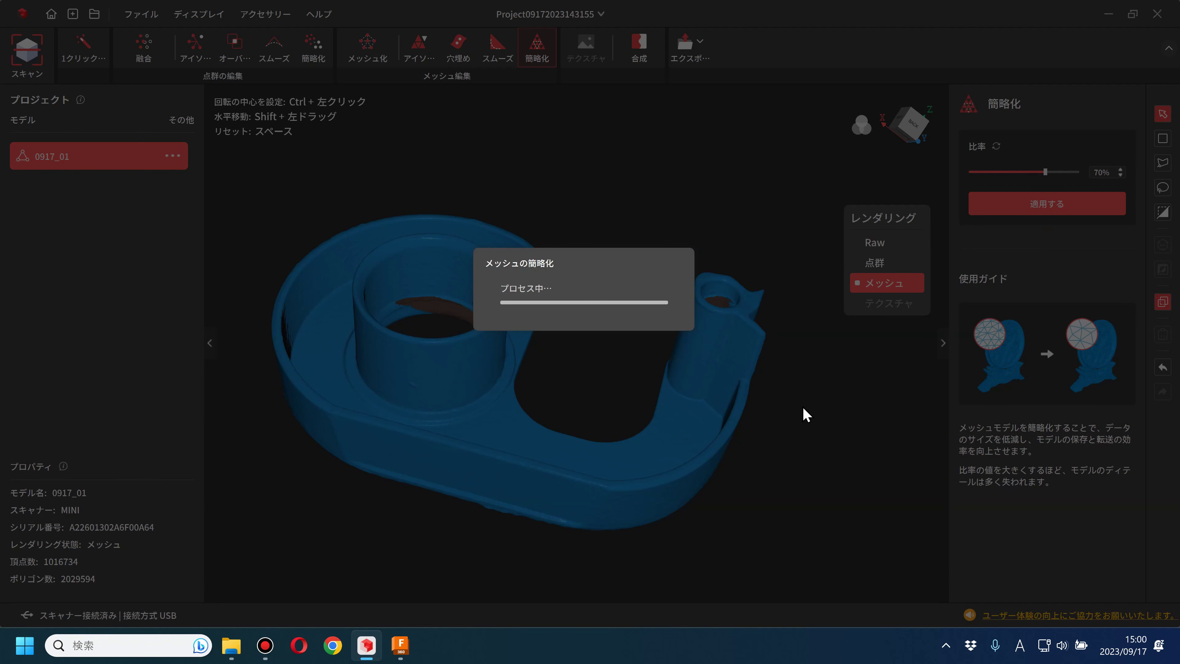
mouse_move(400, 646)
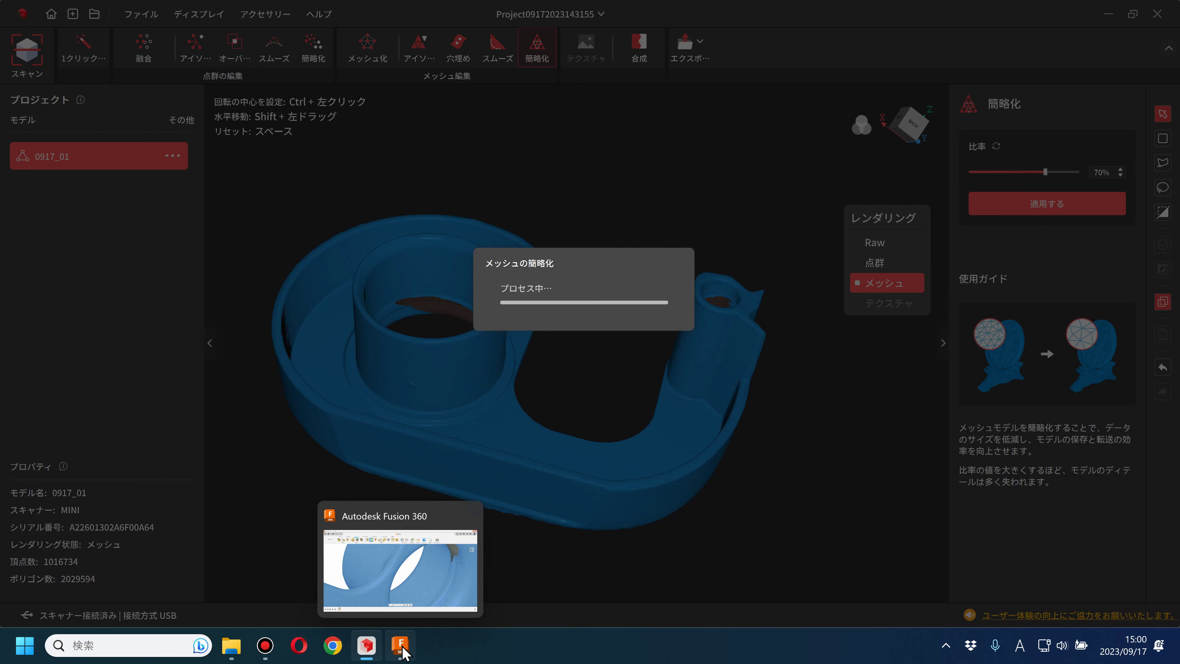
left_click(401, 646)
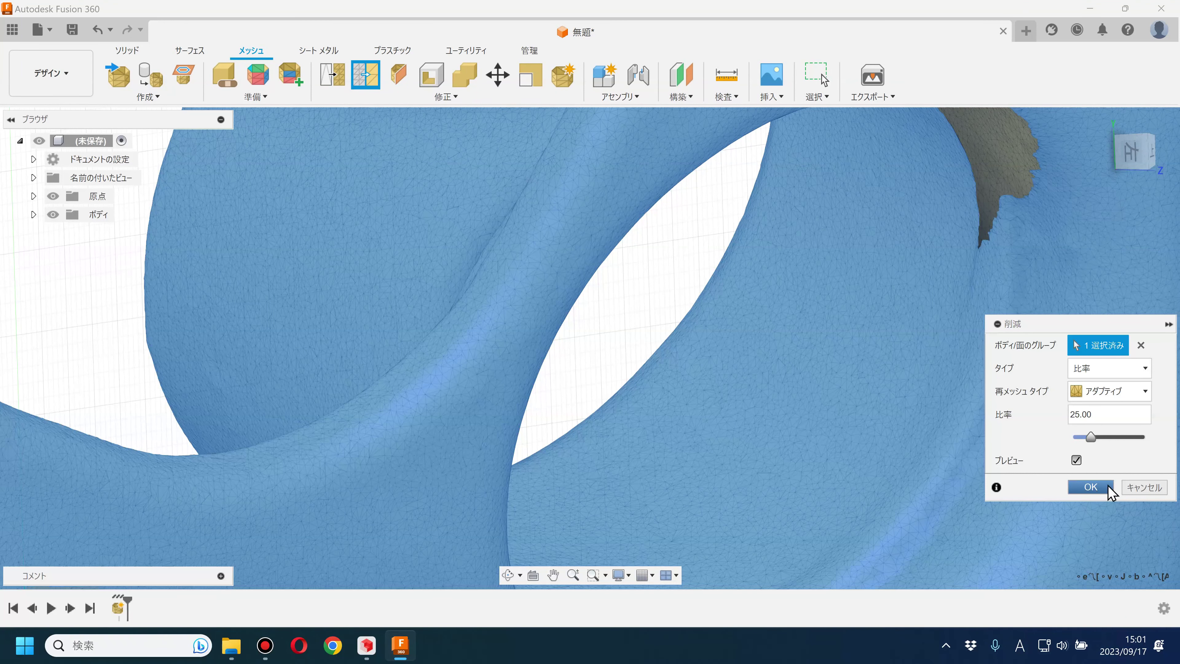
- Confirm the 25-ratio adaptive reduction, deselect the mesh, and orbit to view the whole dispenser
left_click(1091, 487)
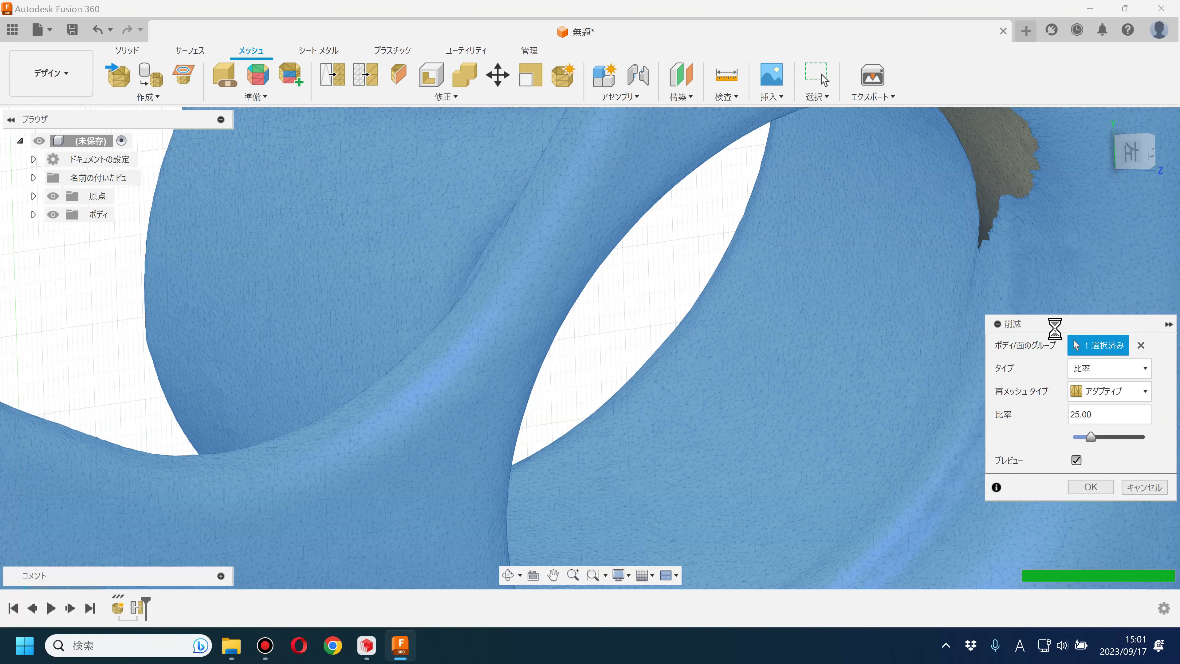
key("Return")
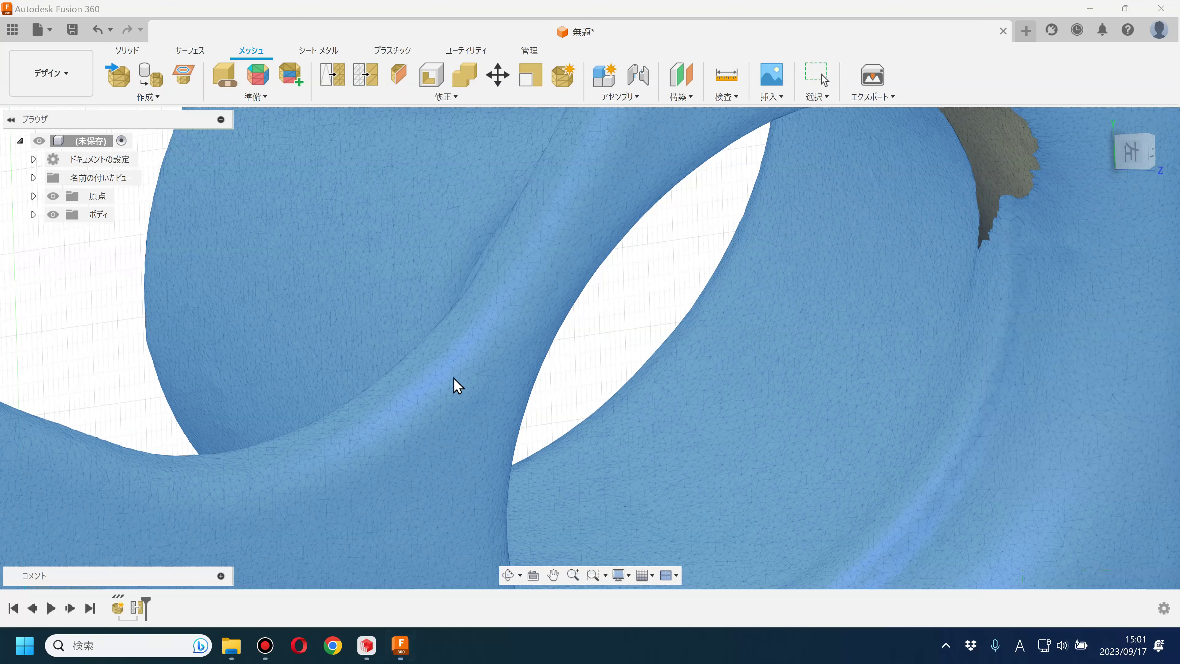
left_click(587, 358)
scroll(588, 364, "down", 5)
mouse_move(844, 451)
middle_mouse_down("shift")
mouse_move(761, 343)
mouse_move(858, 443)
mouse_move(860, 463)
middle_mouse_up("shift")
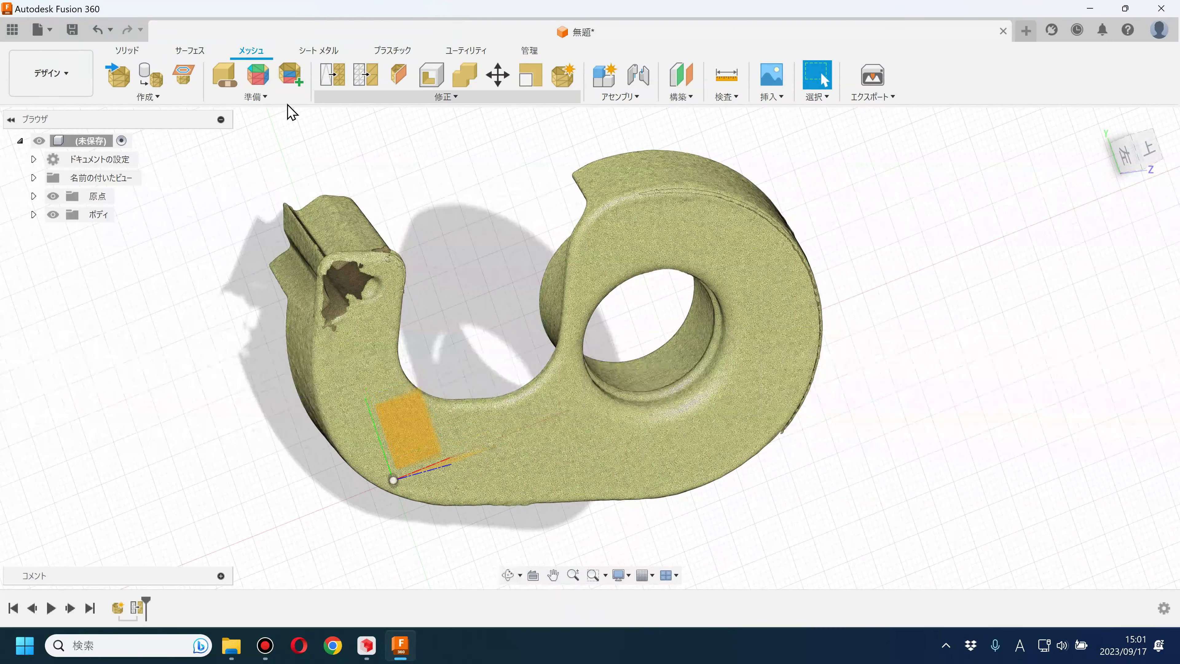
- Rotate the scanned dispenser mesh body 30° about the Y axis with Move/Copy and commit it
left_click(498, 75)
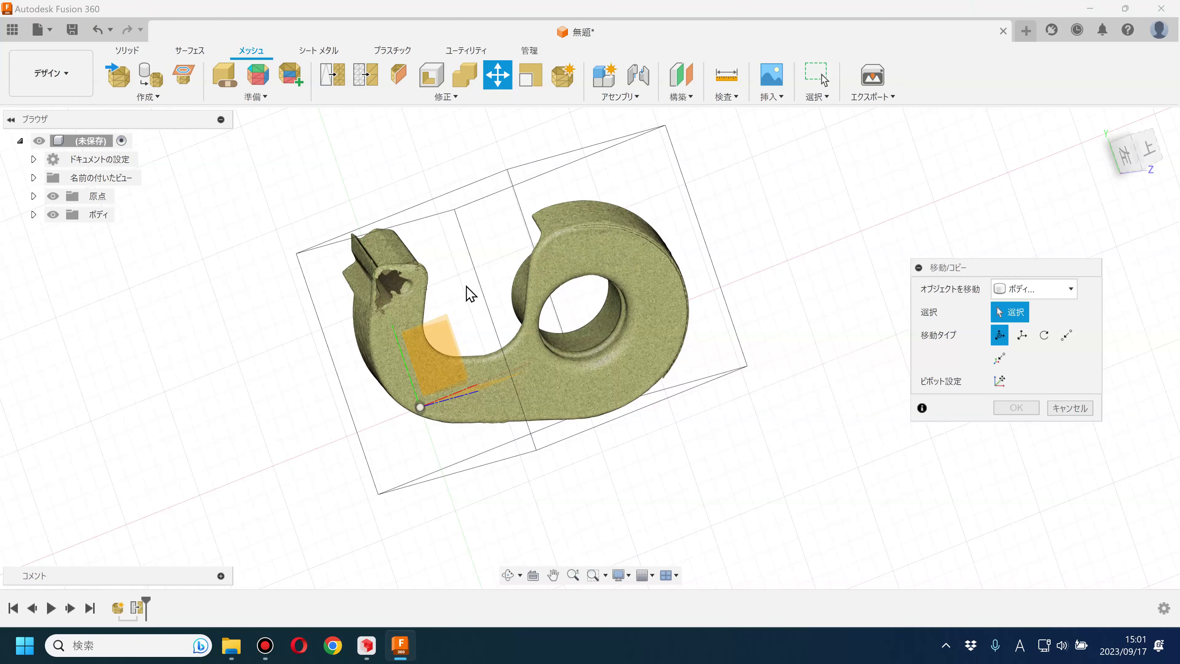
left_click_drag(469, 295, 578, 293)
mouse_move(553, 468)
middle_mouse_down("shift")
mouse_move(604, 408)
mouse_move(611, 321)
middle_mouse_up("shift")
left_click(560, 395)
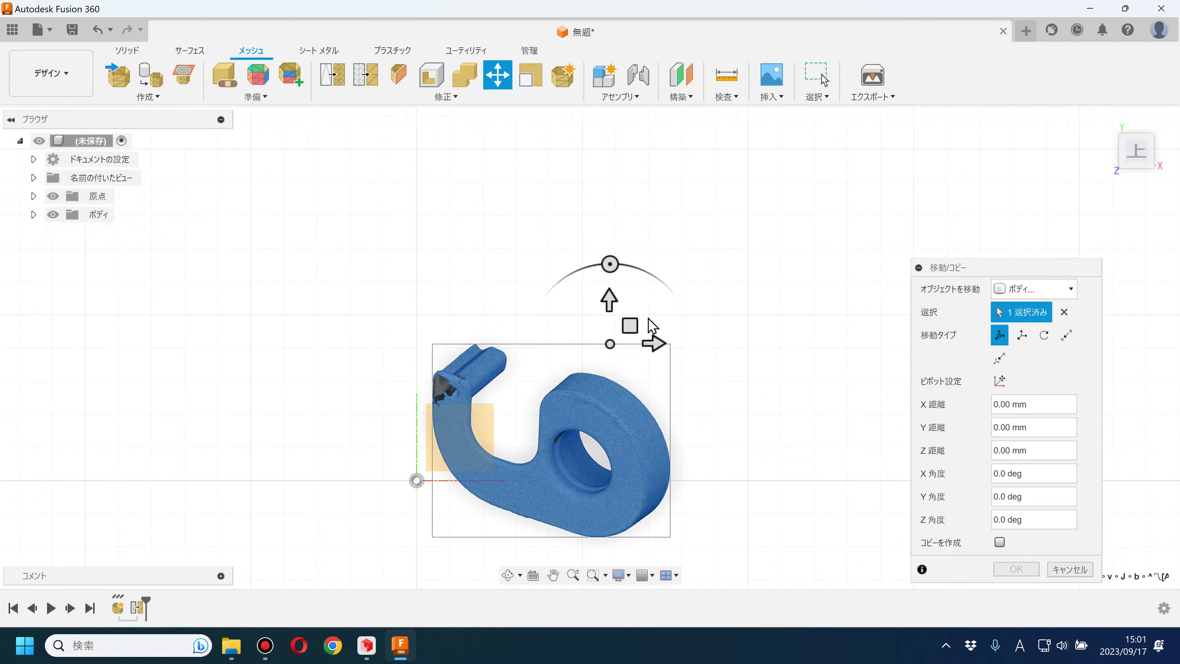
left_click_drag(610, 265, 595, 260)
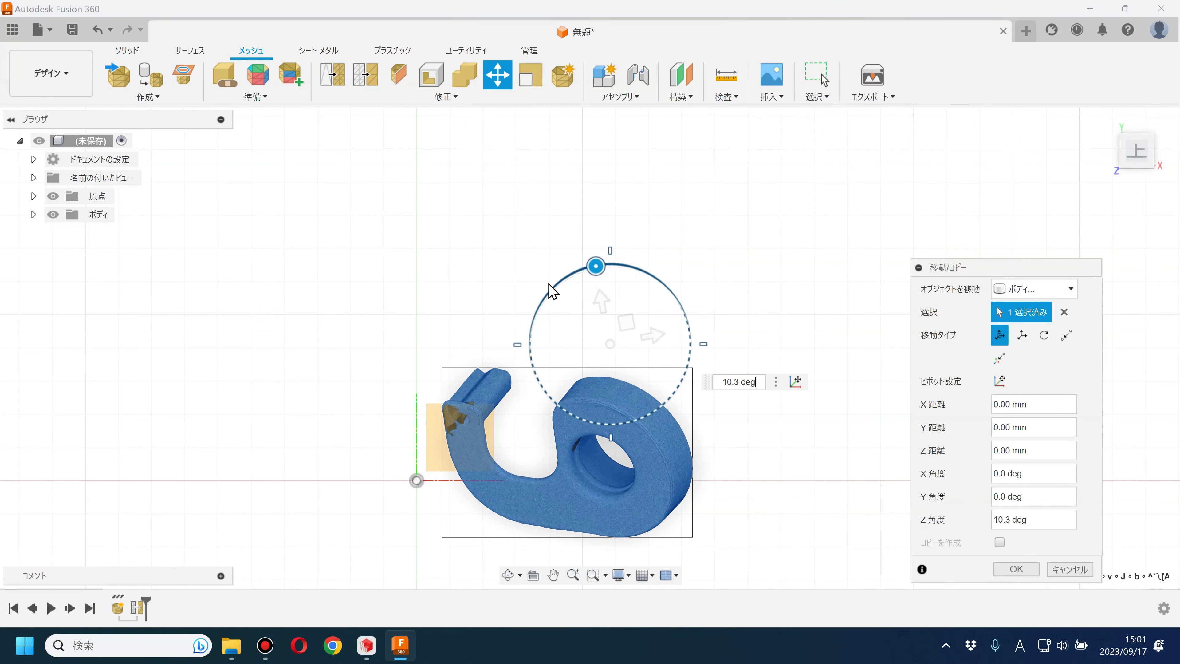
middle_click_drag(595, 261, 541, 367, "shift")
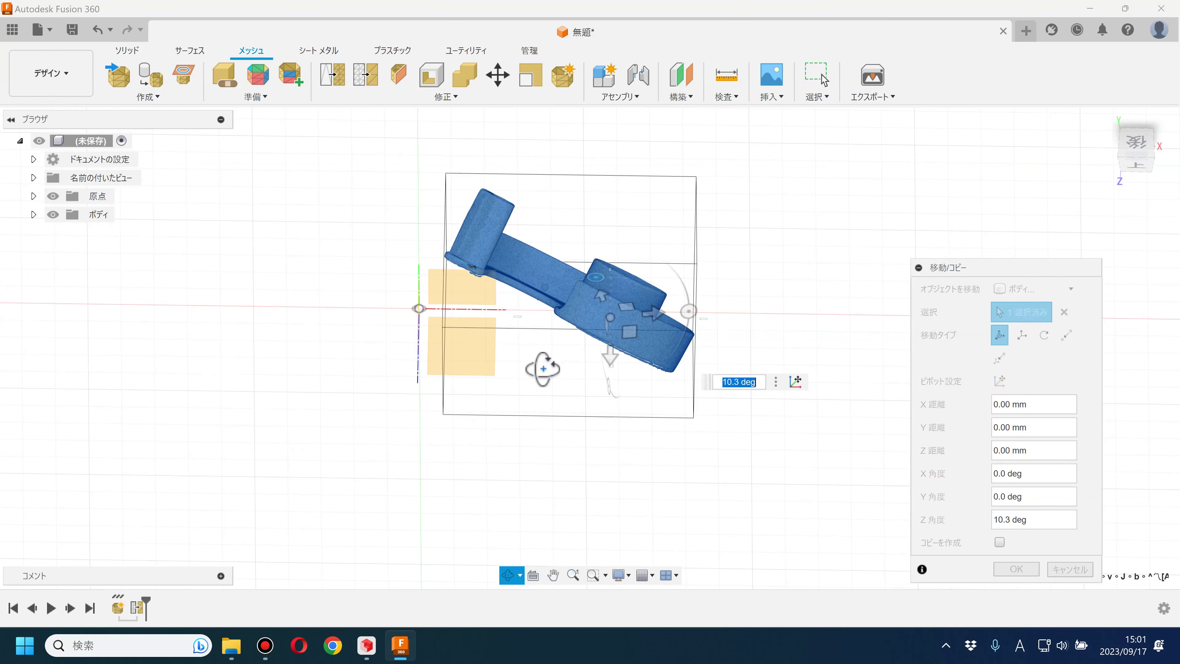
left_click(1137, 147)
left_click_drag(689, 280, 693, 244)
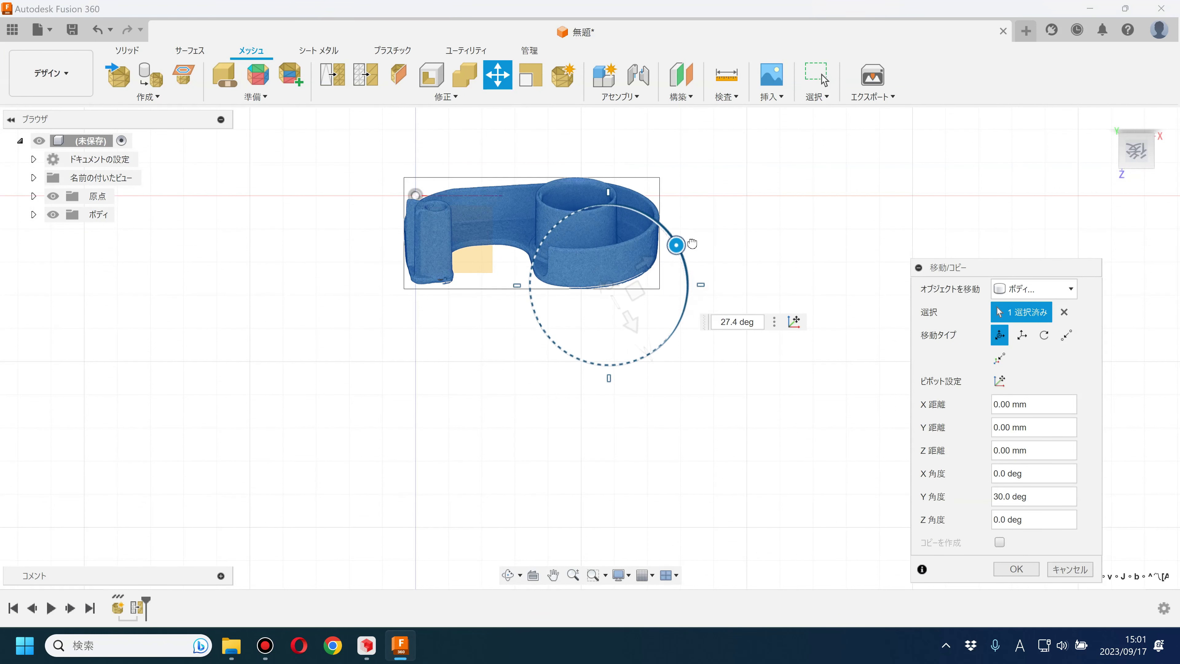
mouse_move(674, 245)
middle_mouse_down("shift")
mouse_move(580, 225)
mouse_move(585, 255)
middle_mouse_up("shift")
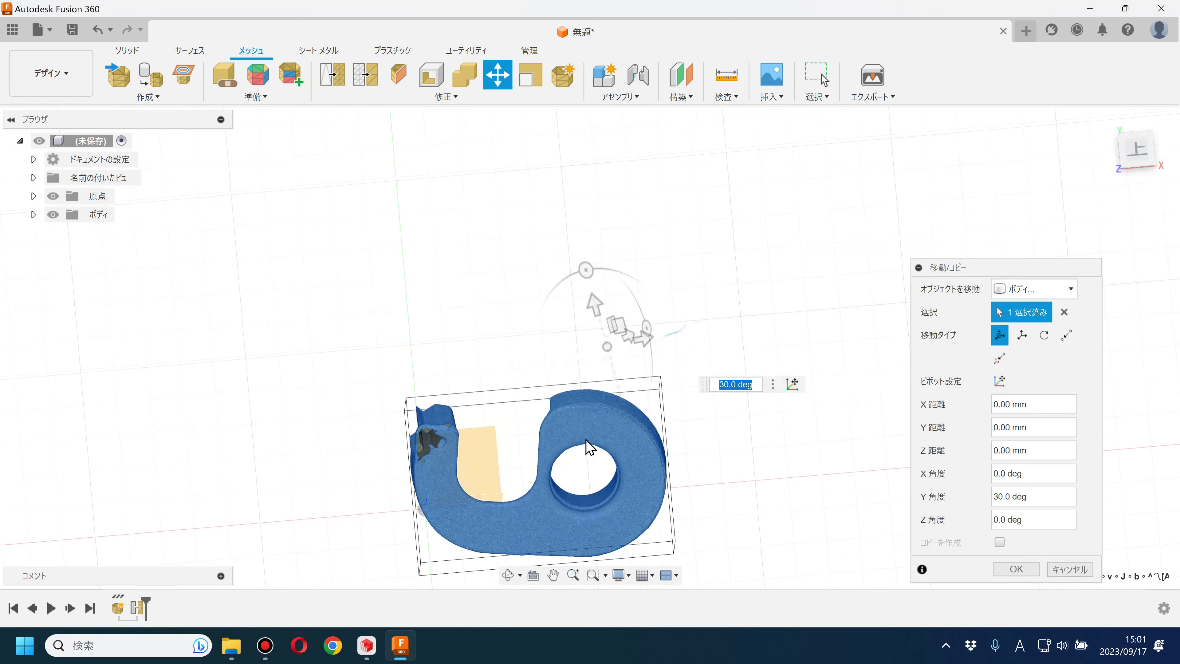
mouse_move(666, 364)
middle_mouse_down("shift")
mouse_move(501, 348)
mouse_move(519, 350)
middle_mouse_up("shift")
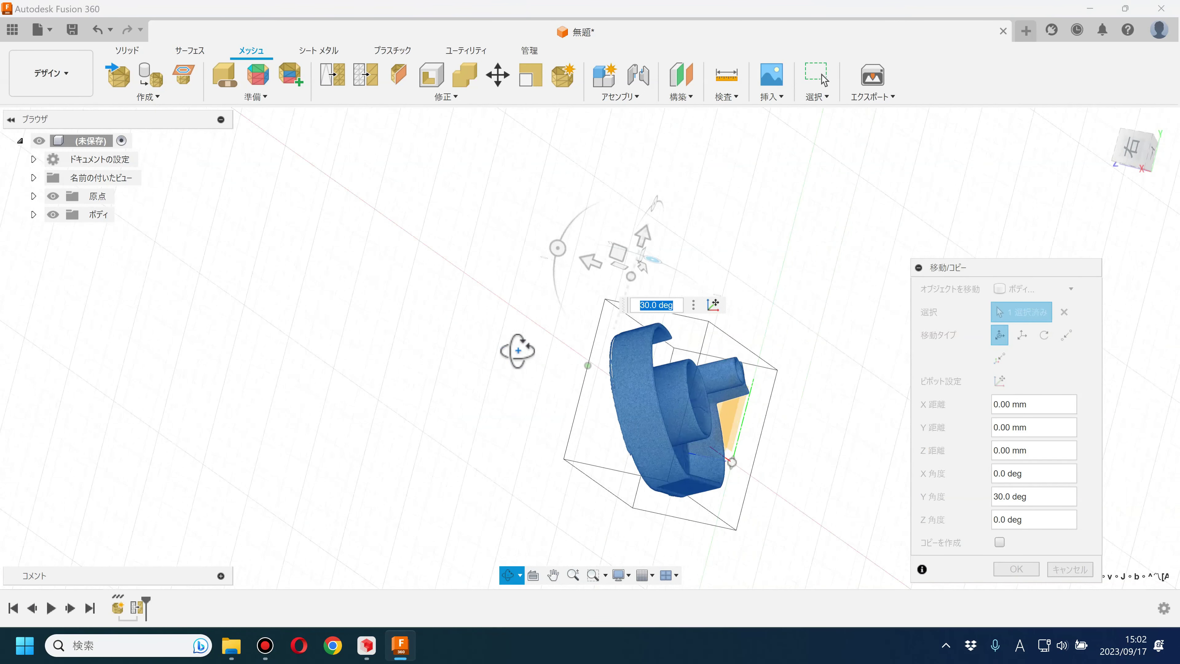
left_click(1016, 569)
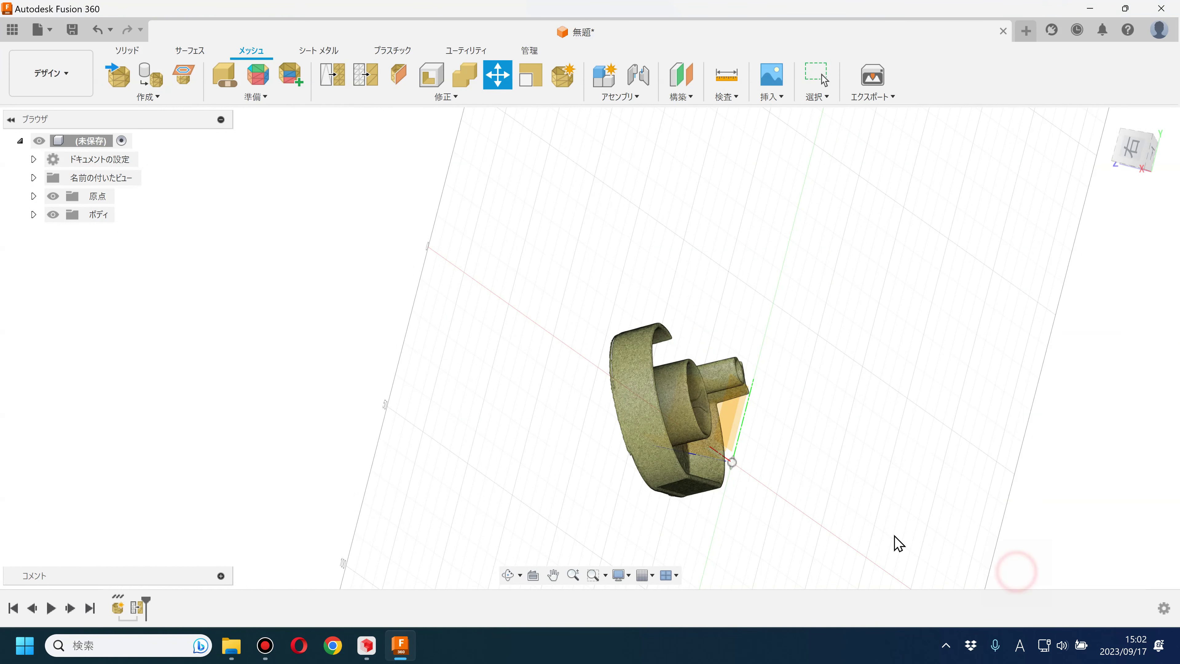
scroll(831, 521, "up", 4)
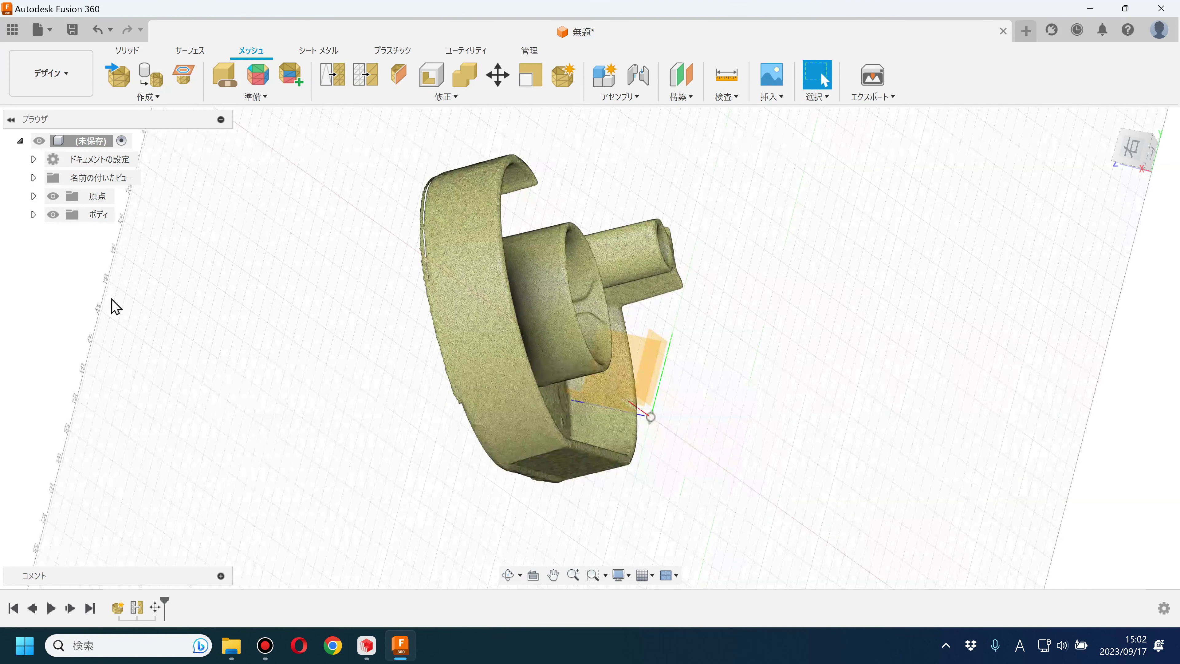
left_click(33, 214)
- Start a second Move/Copy on the mesh body from the browser and view it from the top
left_click(126, 233)
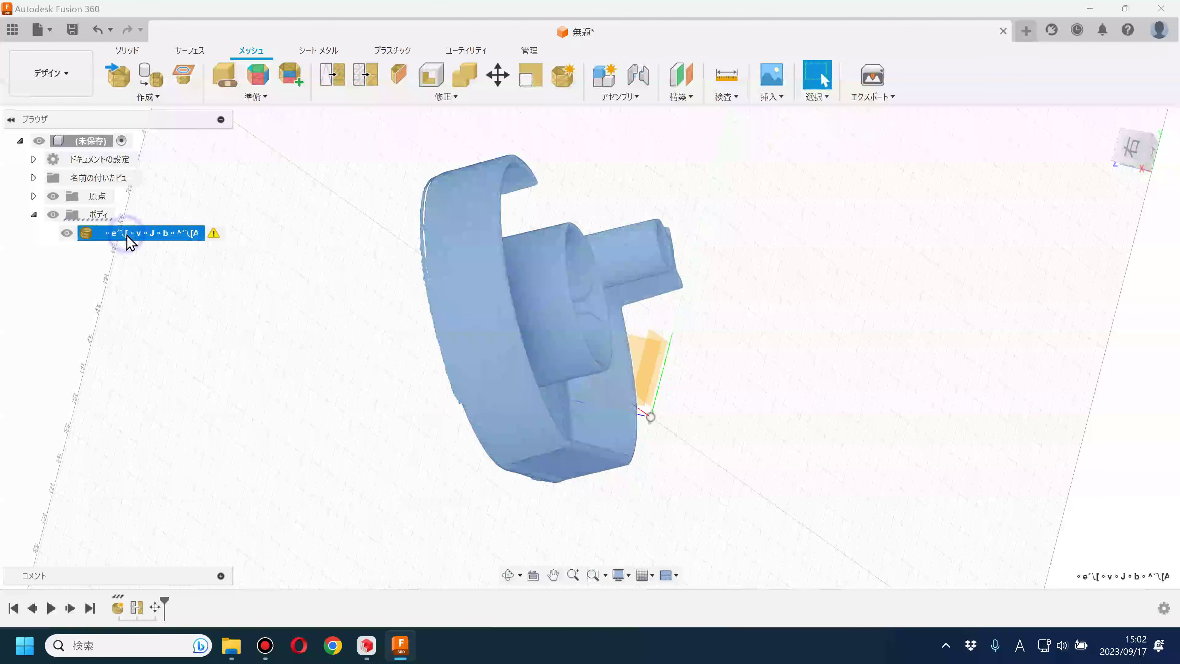
right_click(132, 235)
left_click(171, 247)
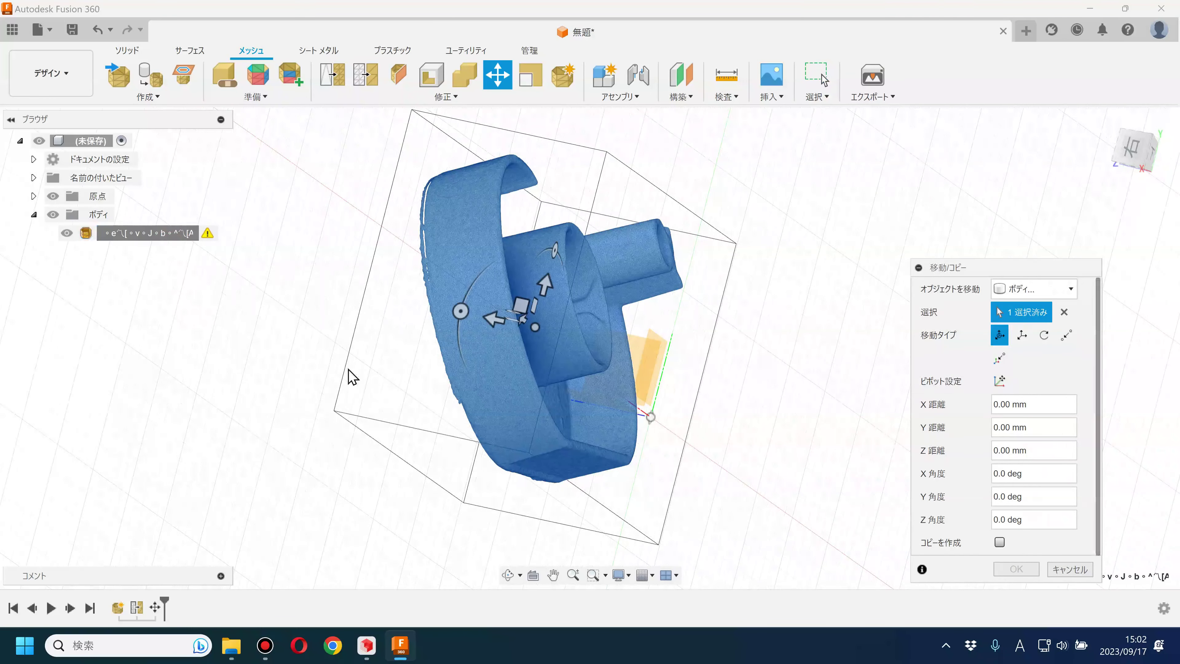
middle_click_drag(704, 454, 724, 448, "shift")
middle_click_drag(809, 454, 808, 417, "shift")
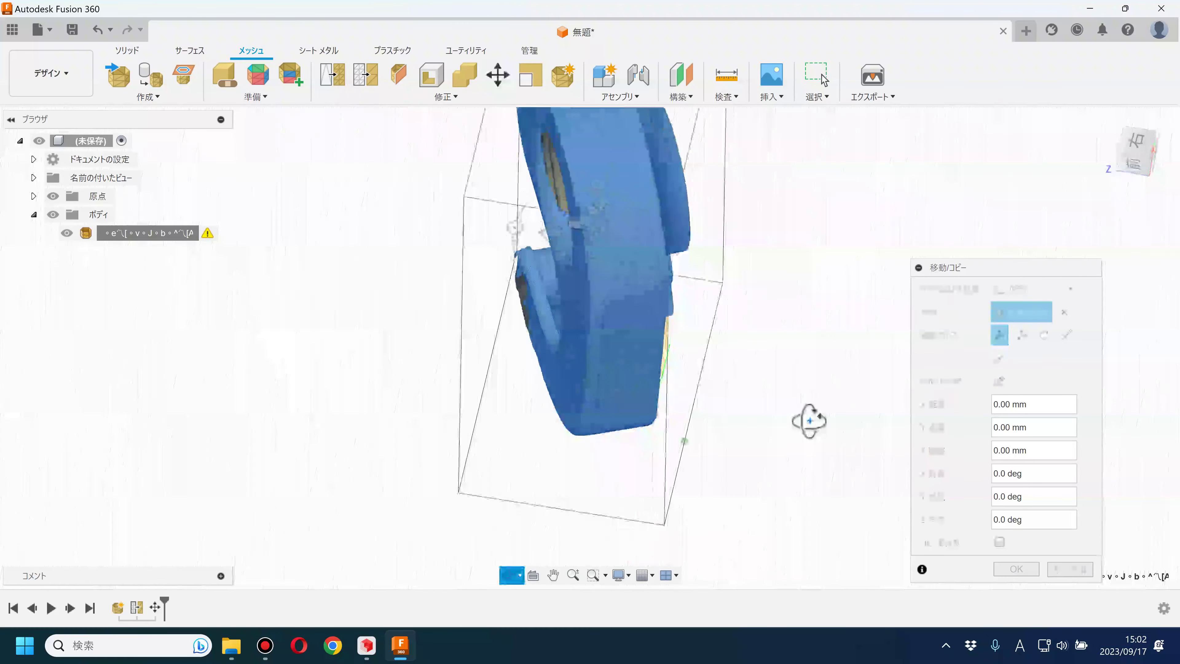
mouse_move(712, 414)
middle_mouse_down("shift")
mouse_move(681, 380)
mouse_move(779, 401)
middle_mouse_up("shift")
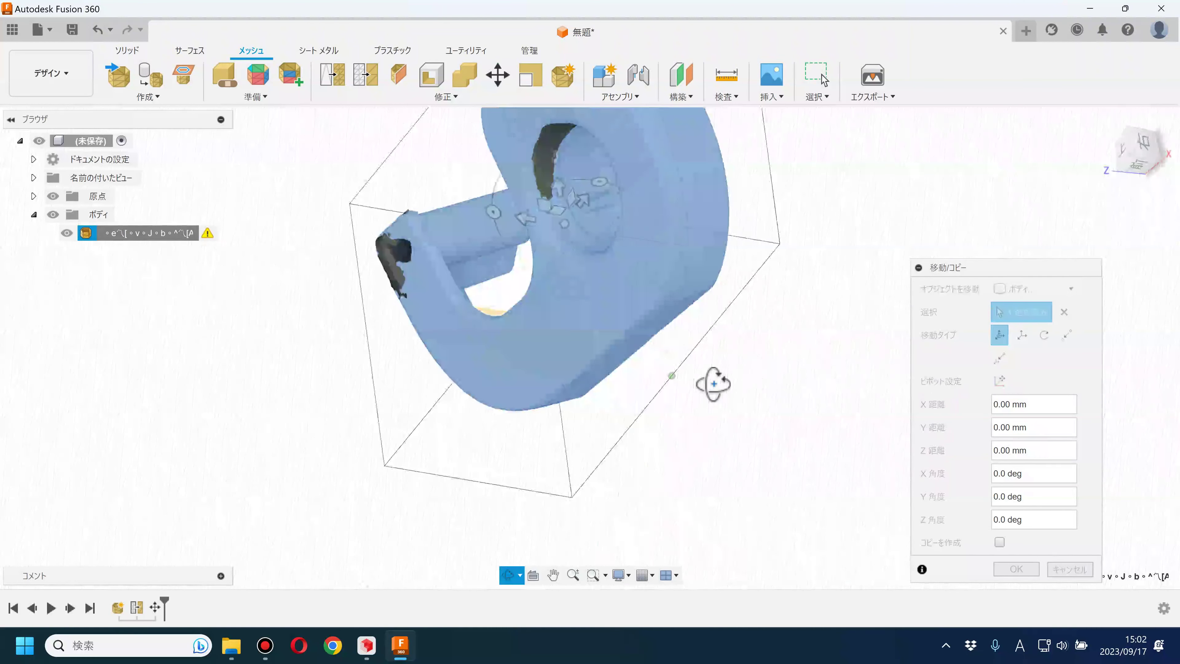
left_click(1132, 149)
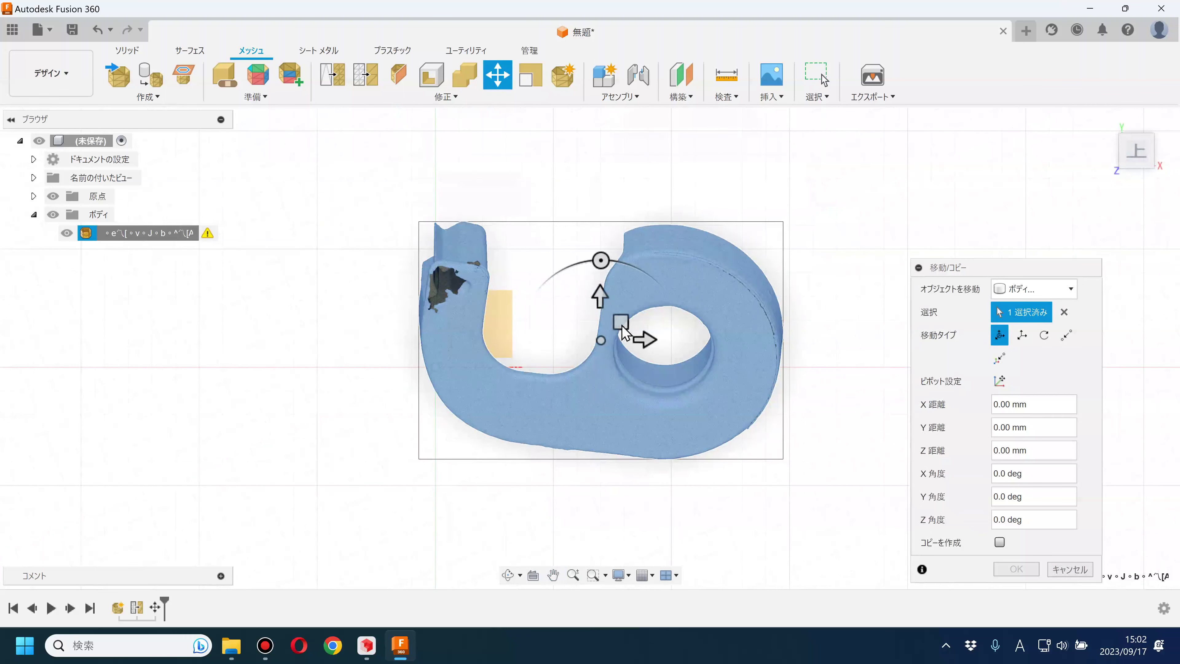
- Tilt the mesh body -26° about the X axis, briefly checking the scan in Revo Scan
left_click_drag(621, 322, 465, 227)
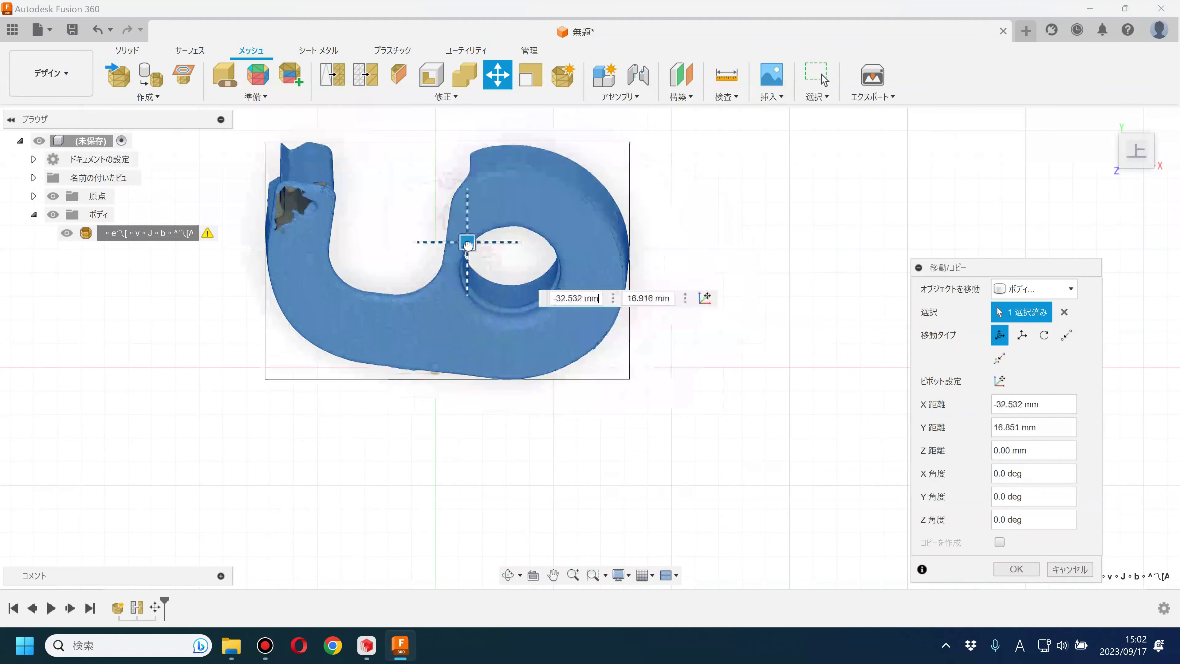
left_click_drag(464, 238, 385, 352)
middle_click_drag(289, 367, 250, 363, "shift")
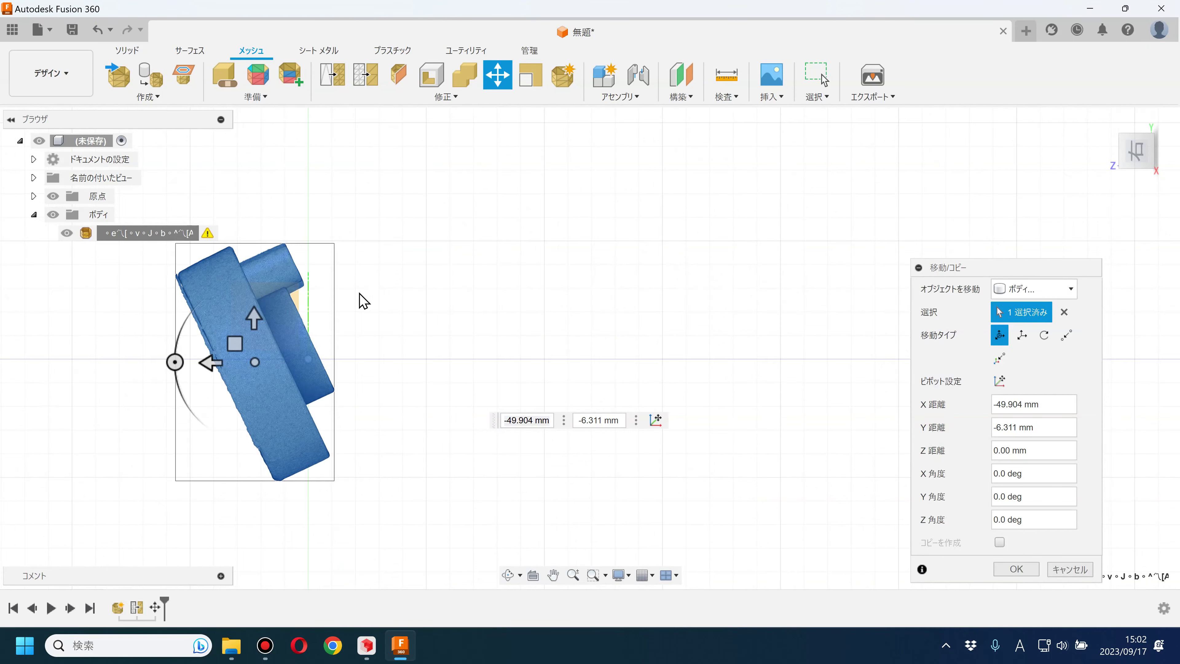
left_click_drag(245, 374, 253, 345)
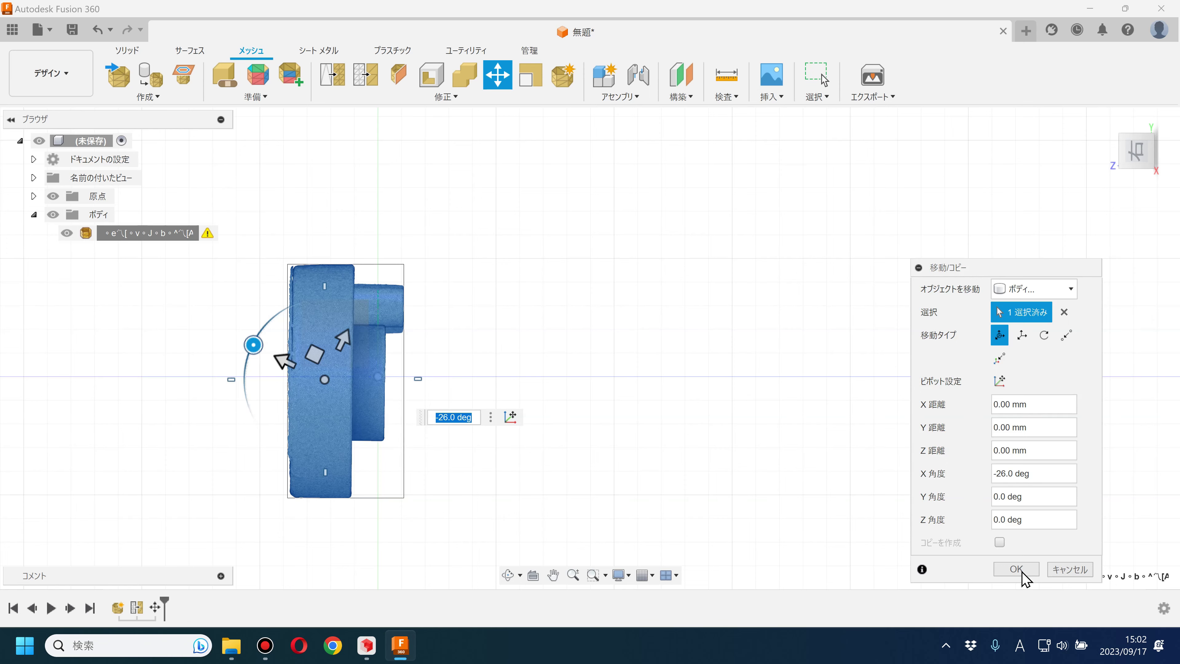
left_click(370, 654)
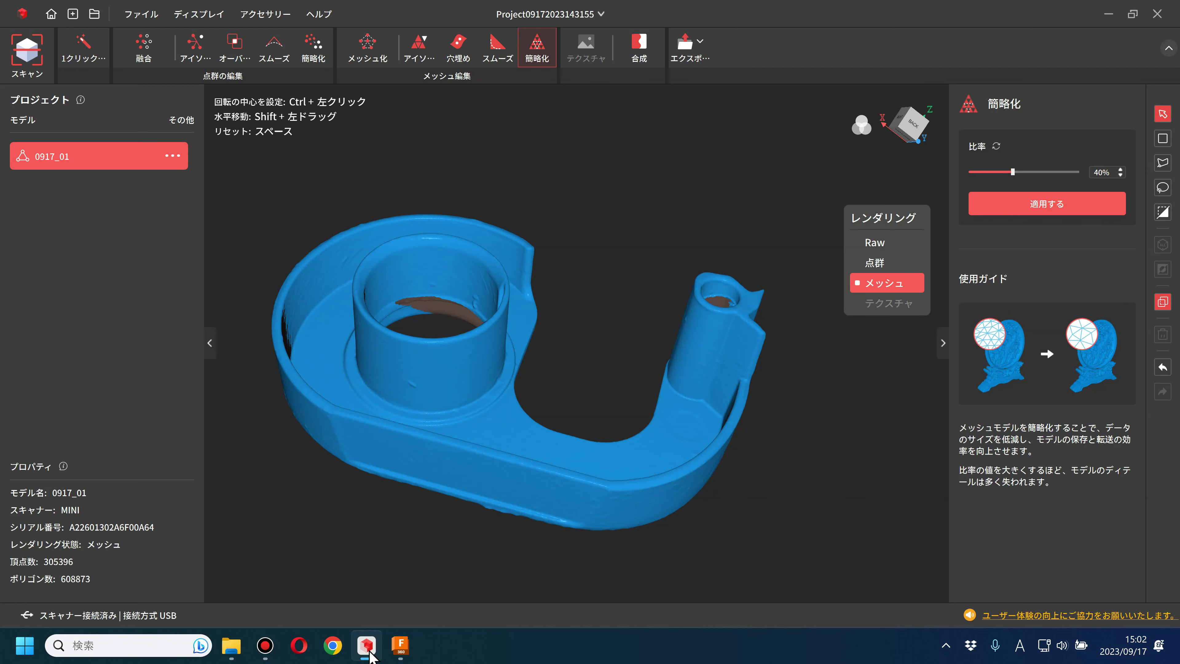
left_click(400, 645)
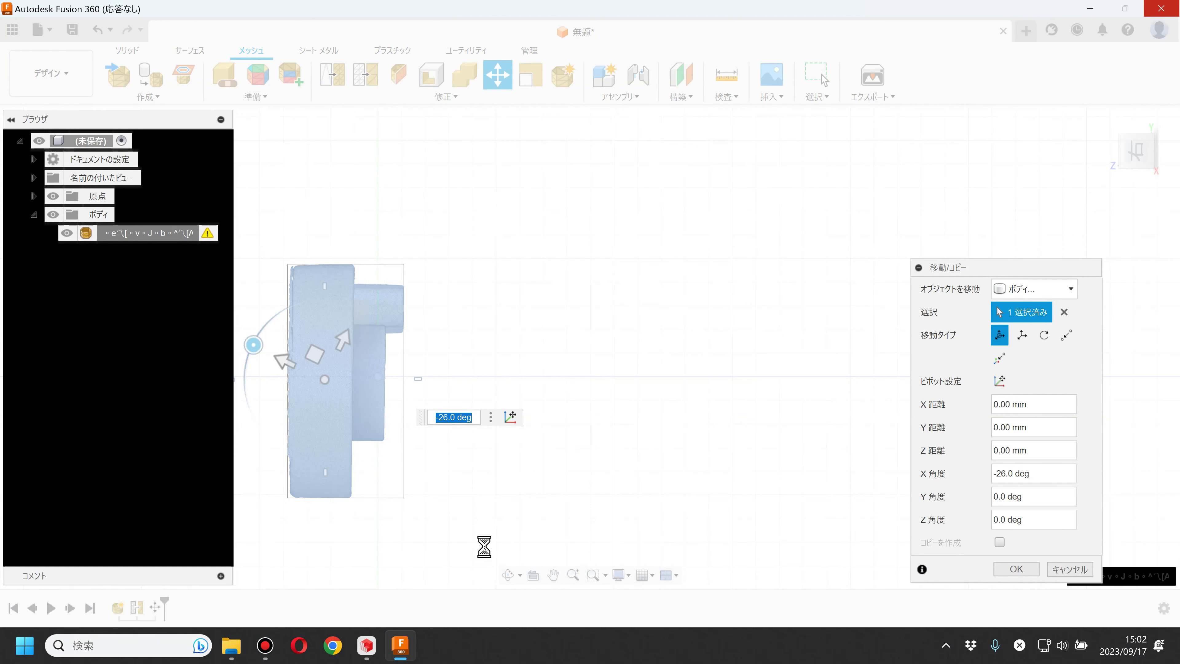
- Commit the -26° X tilt and return to a centred straight top view
middle_click_drag(393, 308, 893, 477)
scroll(869, 483, "down", 3)
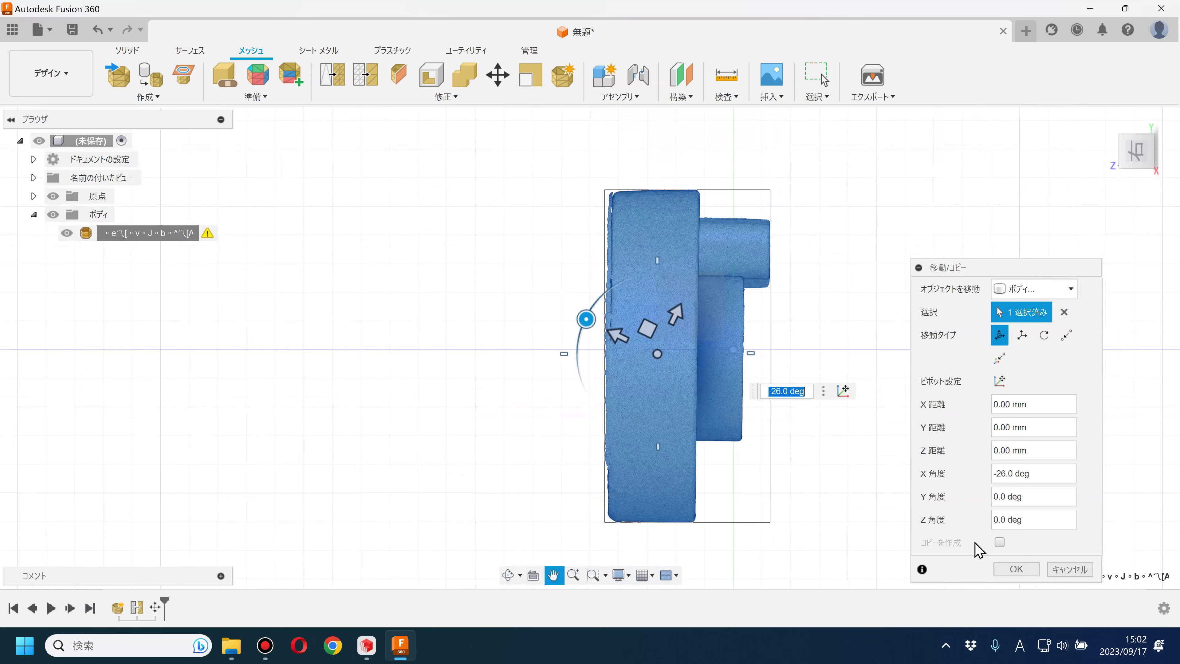
left_click(1016, 569)
middle_click_drag(540, 330, 668, 343, "shift")
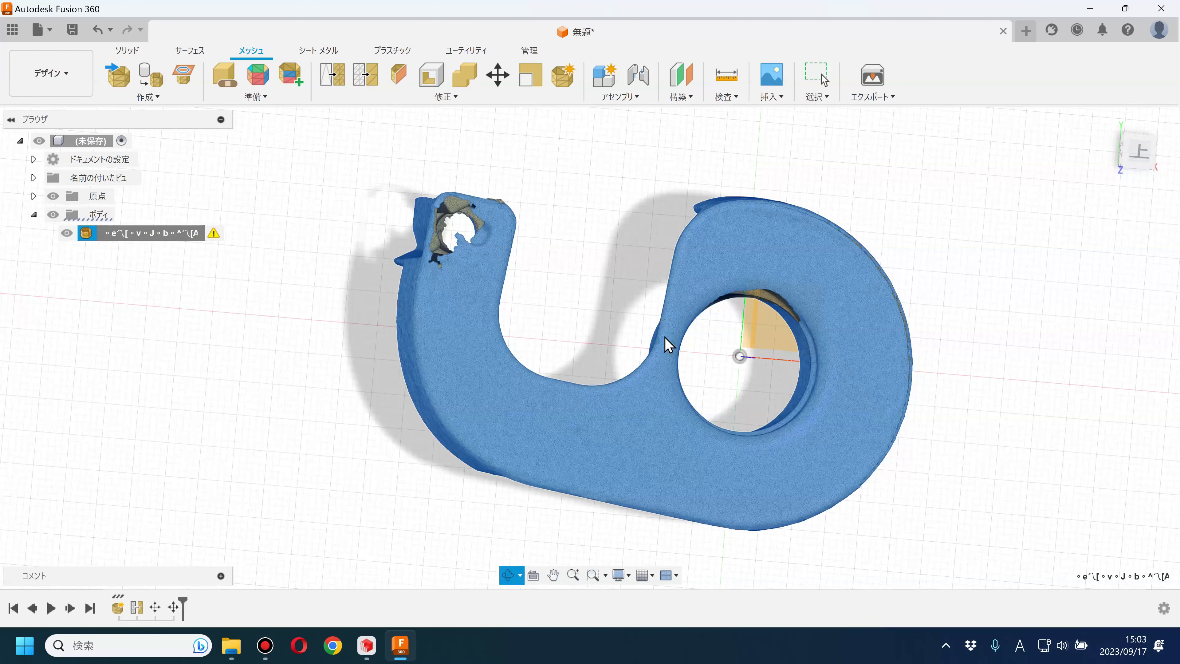
left_click(1137, 151)
left_click(1030, 245)
middle_click_drag(1030, 245, 838, 221)
- Shift the mesh body -0.389 mm in X and 0.913 mm in Y to centre the reel hole
left_click(501, 81)
left_click(622, 281)
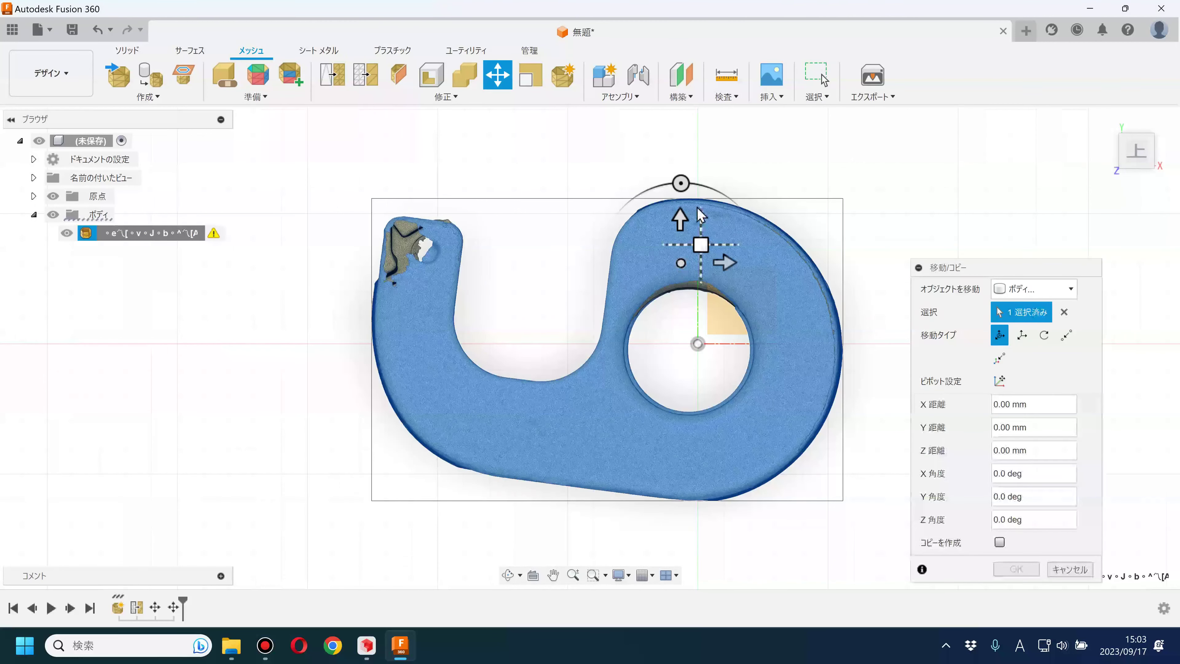
left_click_drag(681, 183, 670, 184)
left_click_drag(697, 243, 697, 239)
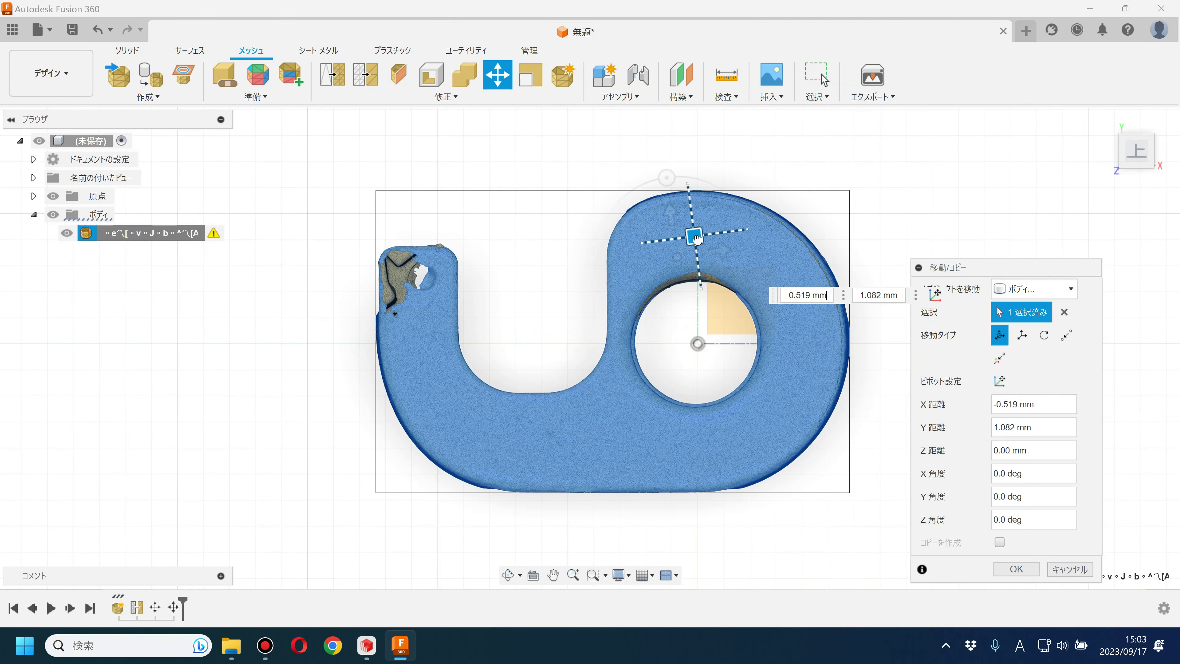
left_click_drag(697, 238, 698, 240)
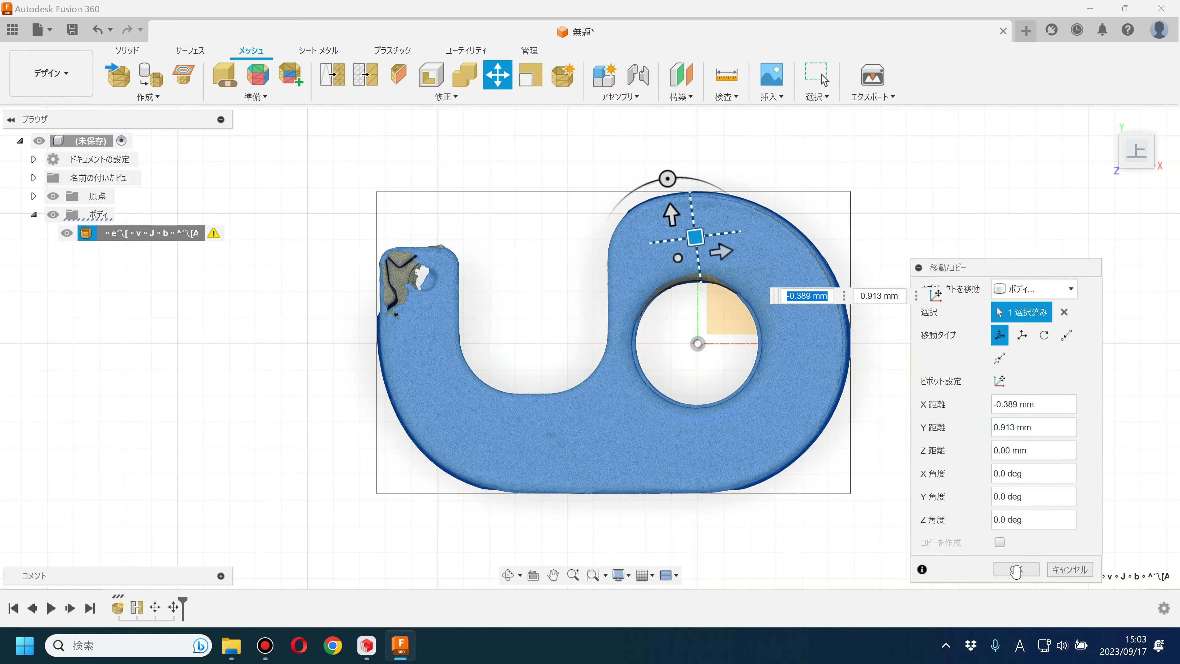
left_click(1016, 569)
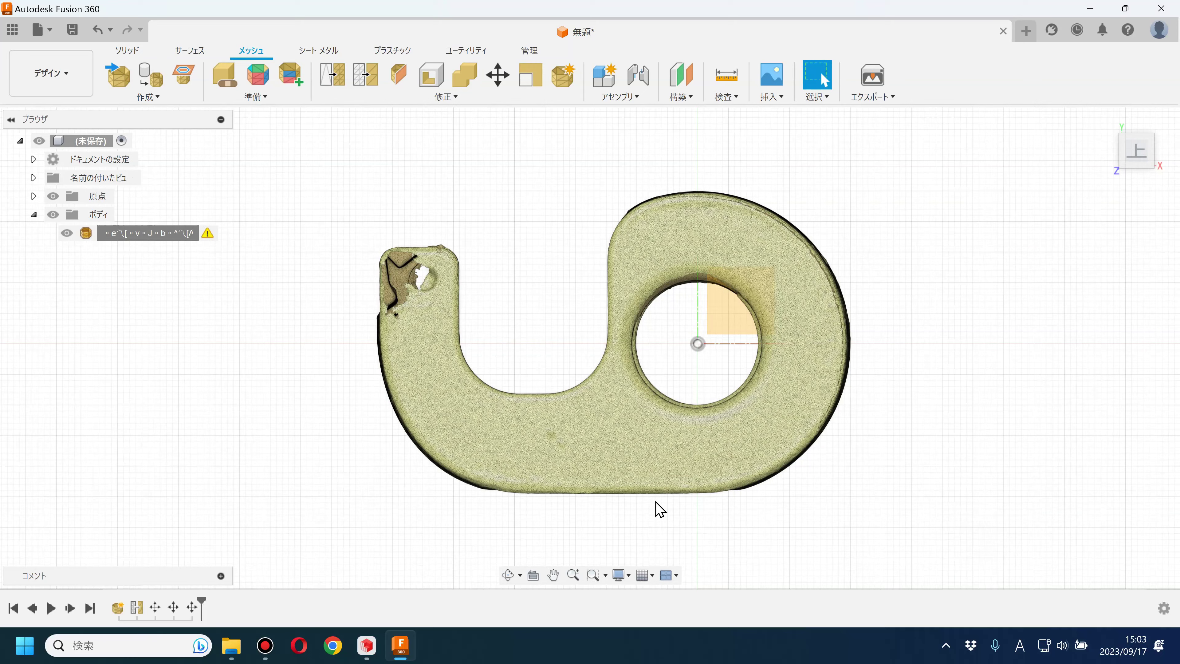
- From a flat side view, move the mesh body -17.94 mm along Z and commit it
mouse_move(756, 517)
middle_mouse_down("shift")
mouse_move(627, 502)
mouse_move(636, 462)
mouse_move(1025, 232)
middle_mouse_up("shift")
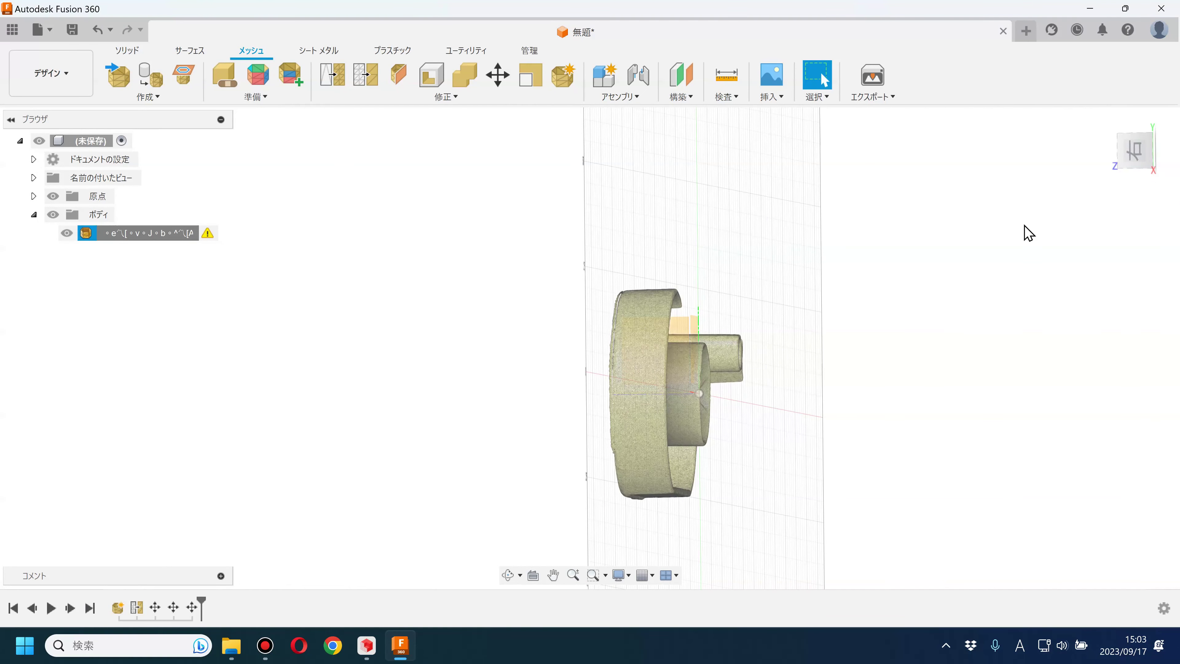
left_click(1123, 164)
scroll(808, 379, "up", 3)
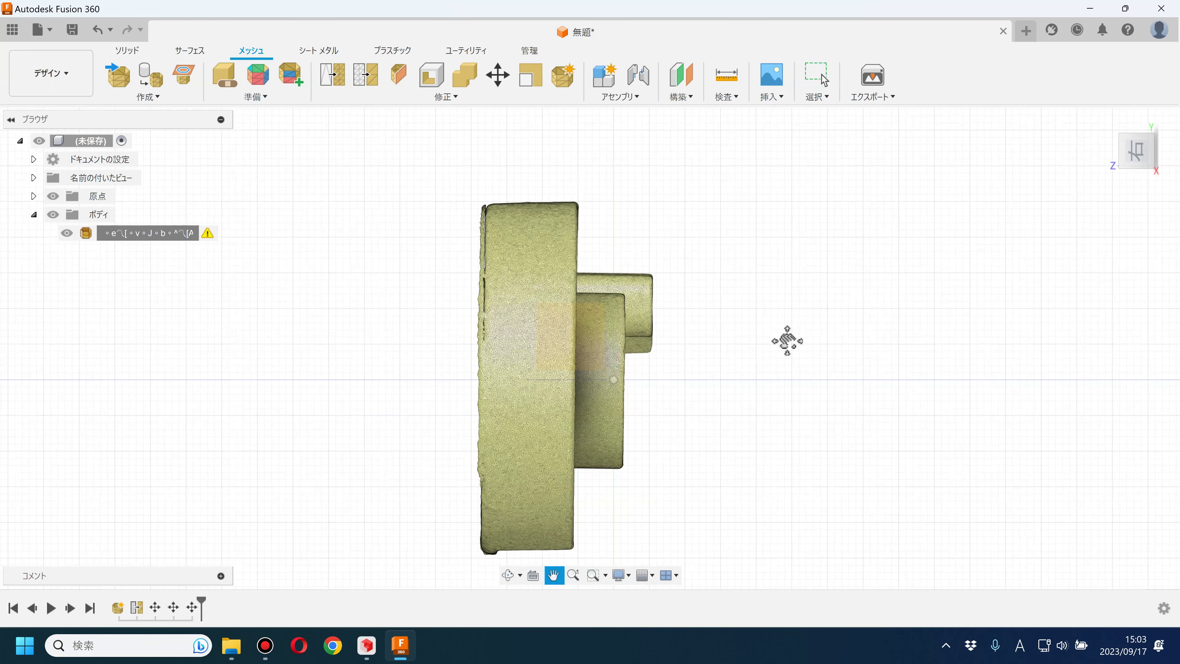
left_click(497, 74)
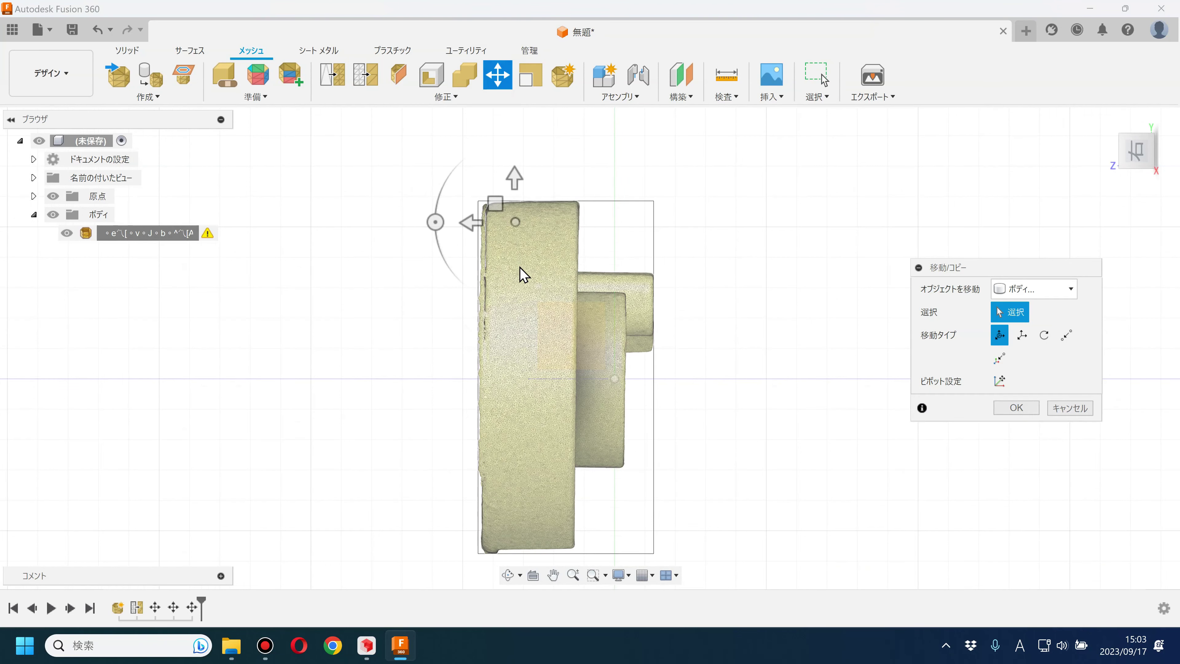
left_click(523, 278)
left_click_drag(474, 268, 607, 270)
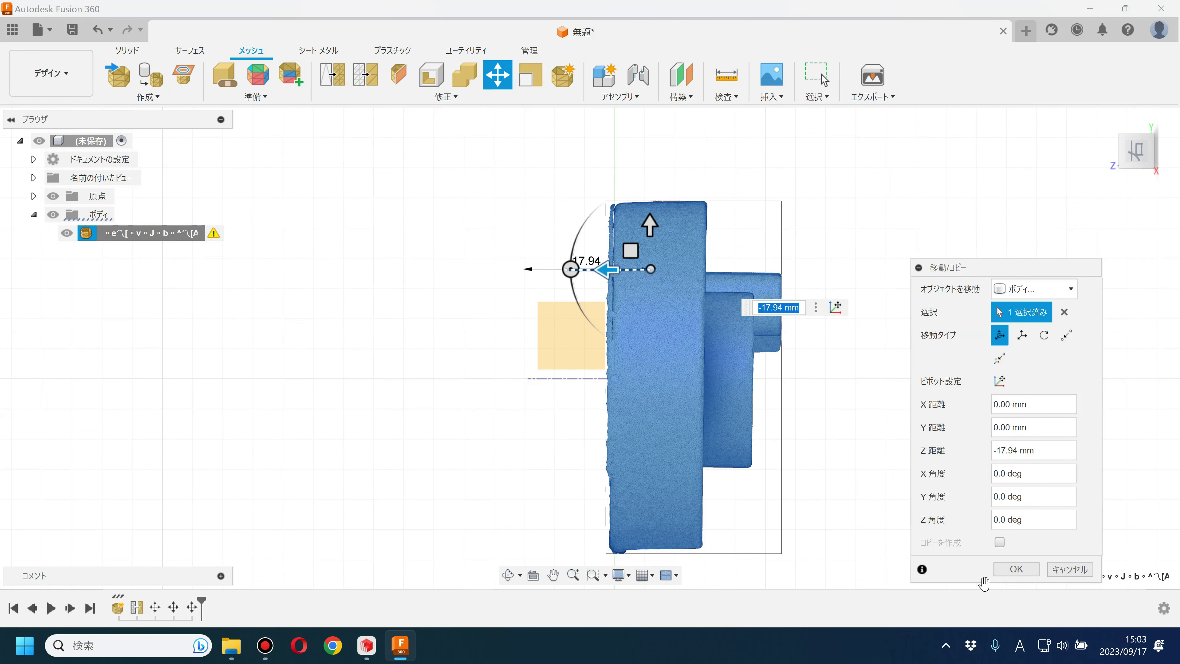
left_click(1015, 568)
mouse_move(766, 435)
middle_mouse_down("shift")
mouse_move(877, 430)
mouse_move(872, 467)
mouse_move(862, 422)
middle_mouse_up("shift")
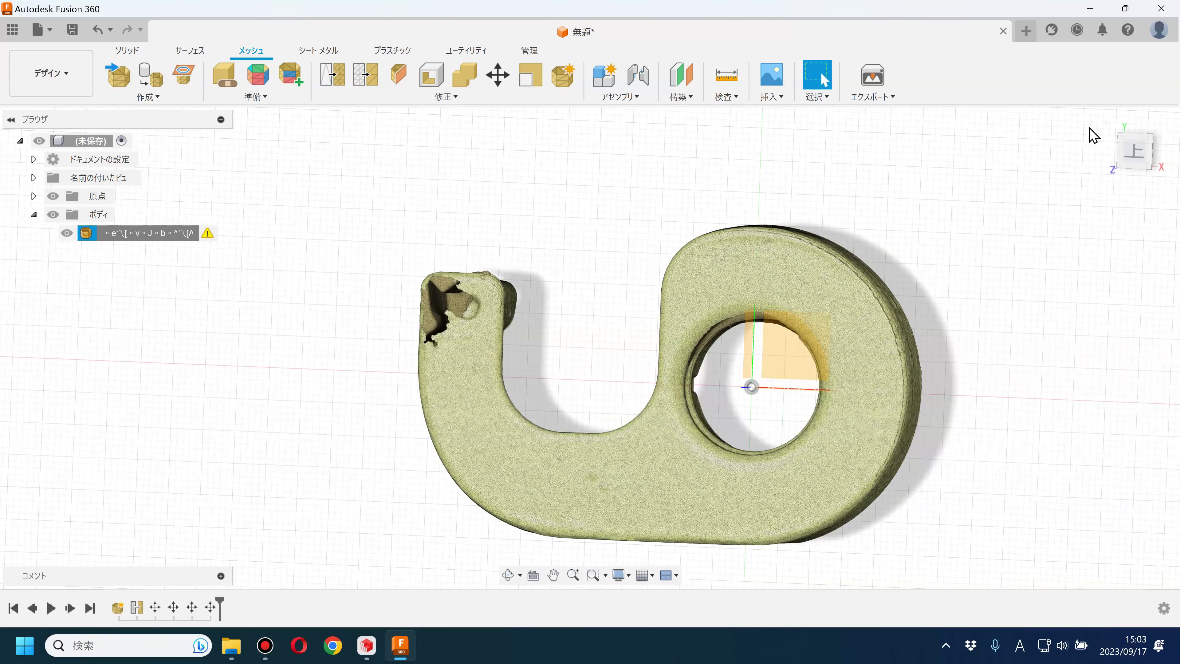
- Turn off Ground Shadows in the display effects settings
left_click(1105, 120)
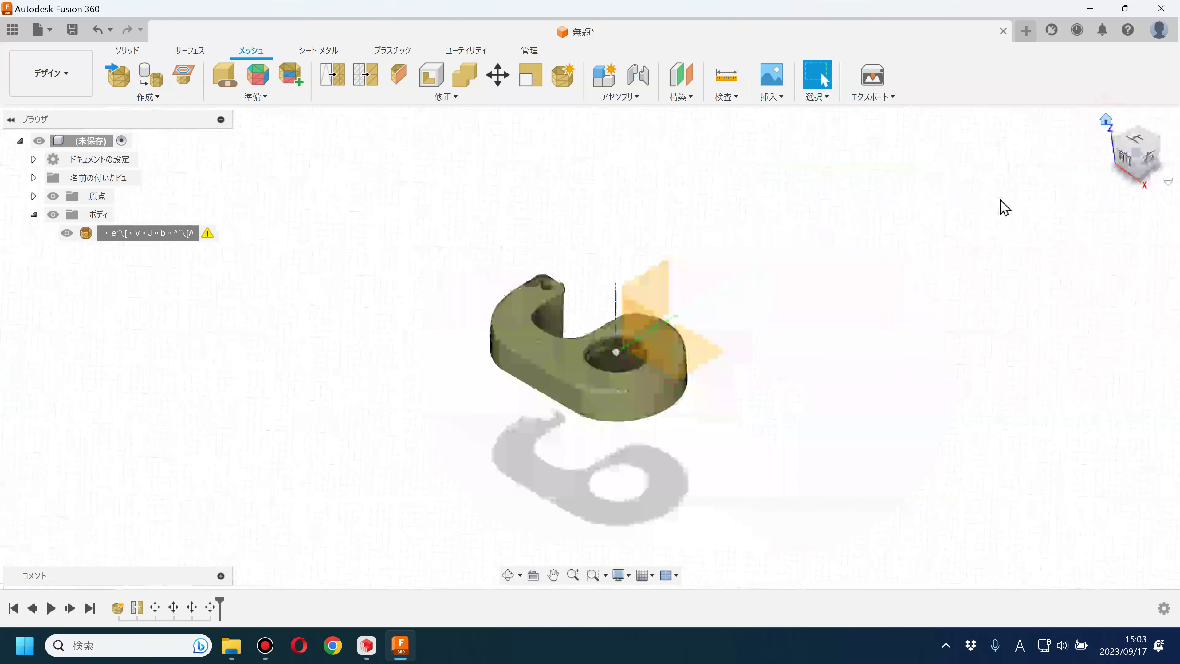
scroll(707, 339, "up", 2)
scroll(705, 344, "up", 2)
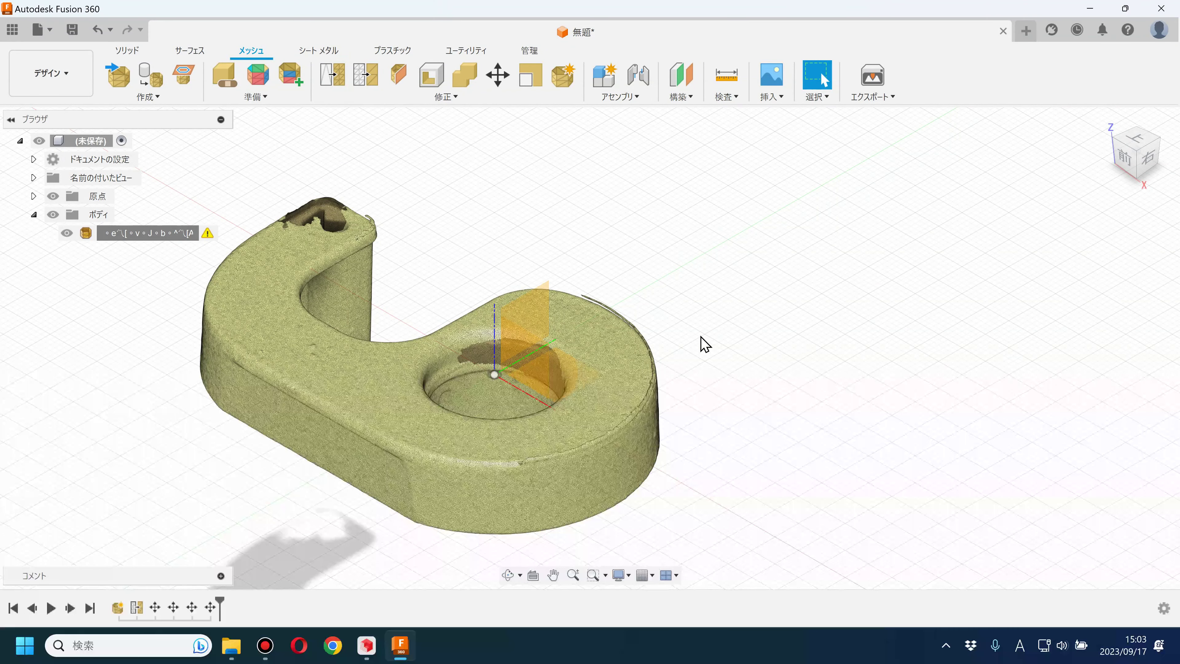
scroll(705, 343, "down", 3)
middle_click_drag(690, 448, 680, 456)
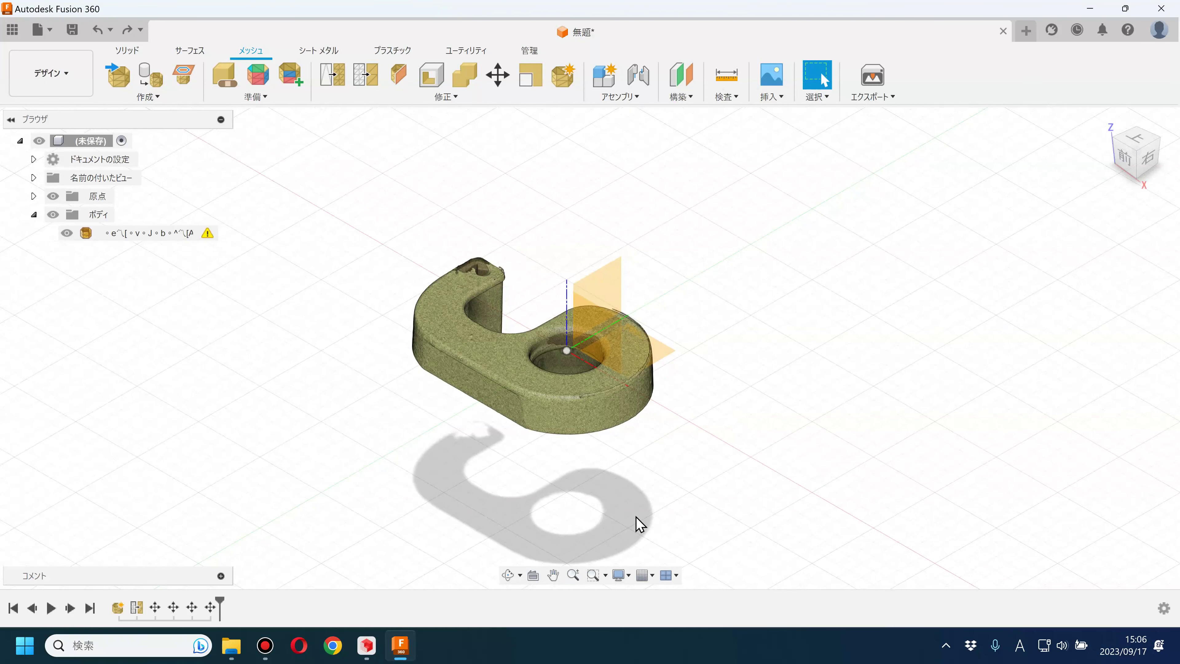
left_click(621, 575)
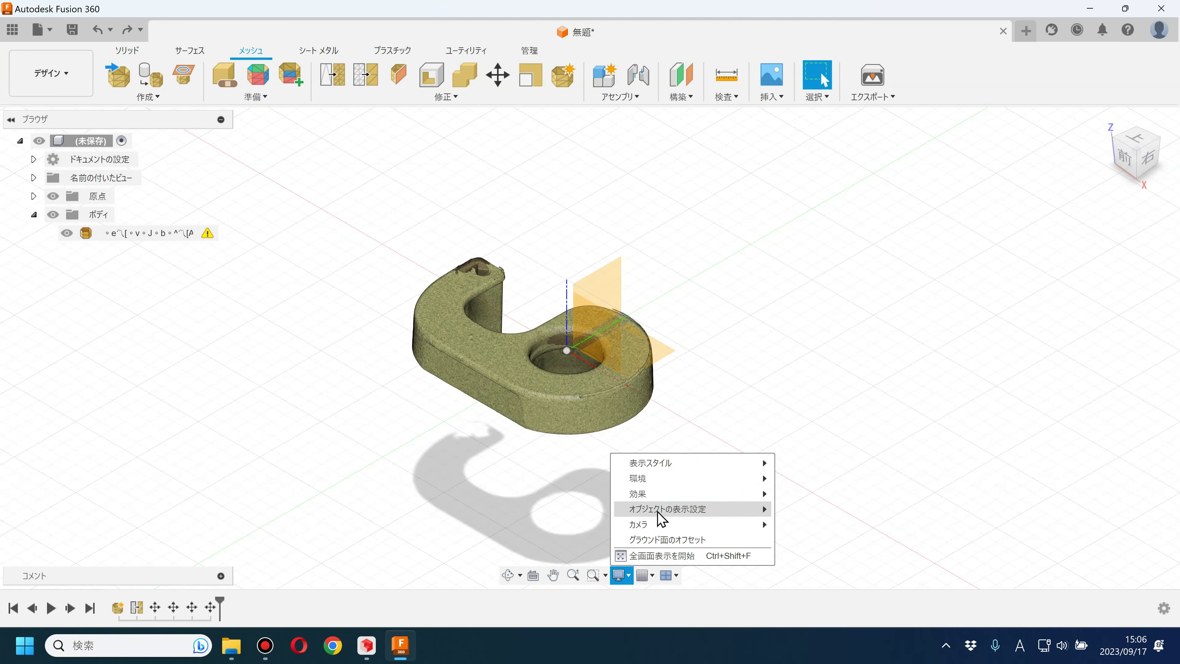
mouse_move(668, 509)
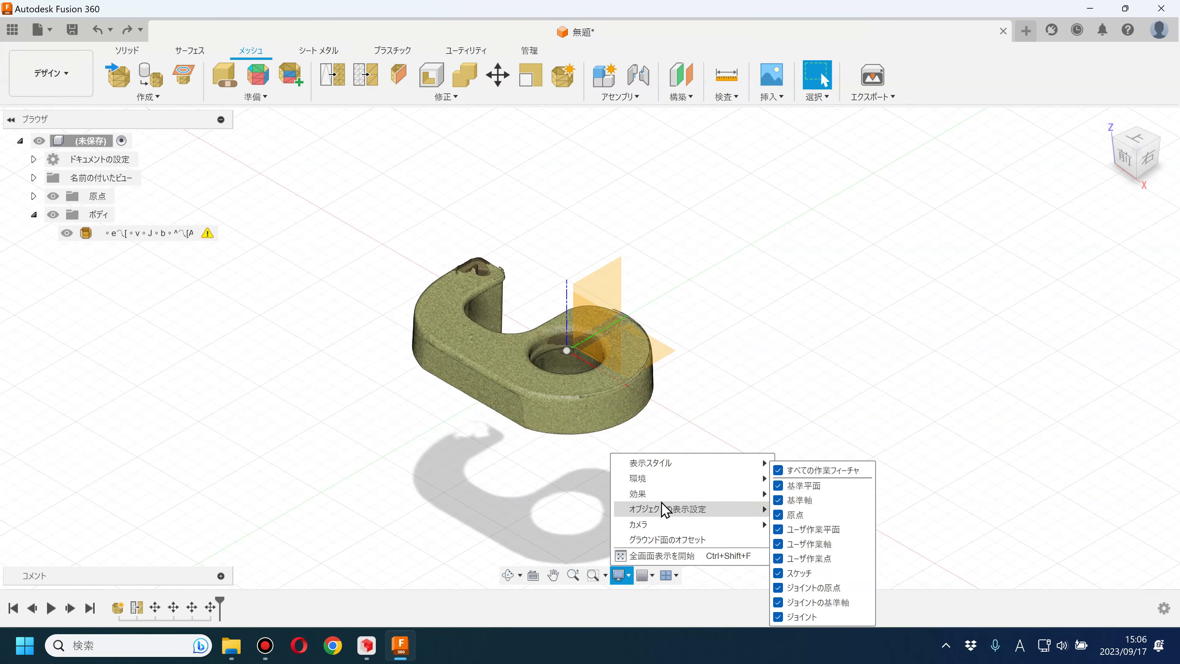
mouse_move(638, 493)
left_click(779, 523)
left_click(743, 395)
- Inspect the mesh body from the right side and home views
scroll(711, 395, "up", 5)
mouse_move(703, 434)
middle_mouse_down("shift")
mouse_move(638, 381)
mouse_move(1133, 289)
middle_mouse_up("shift")
left_click(1145, 153)
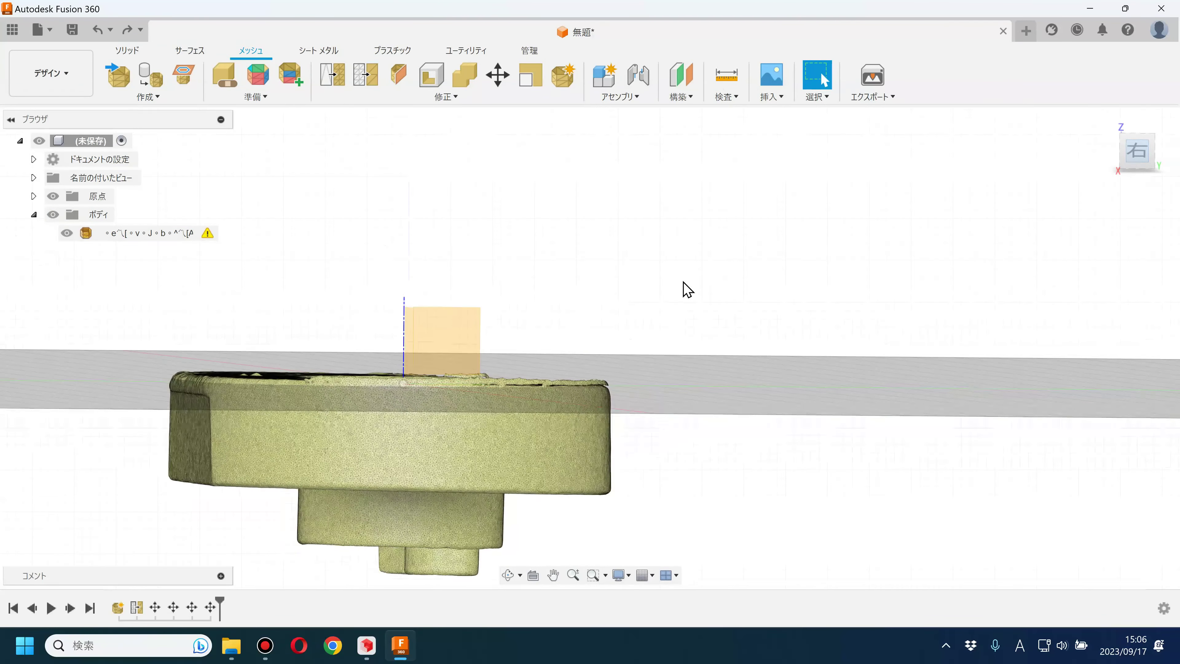
scroll(403, 390, "up", 3)
left_click(404, 390)
scroll(548, 437, "up", 3)
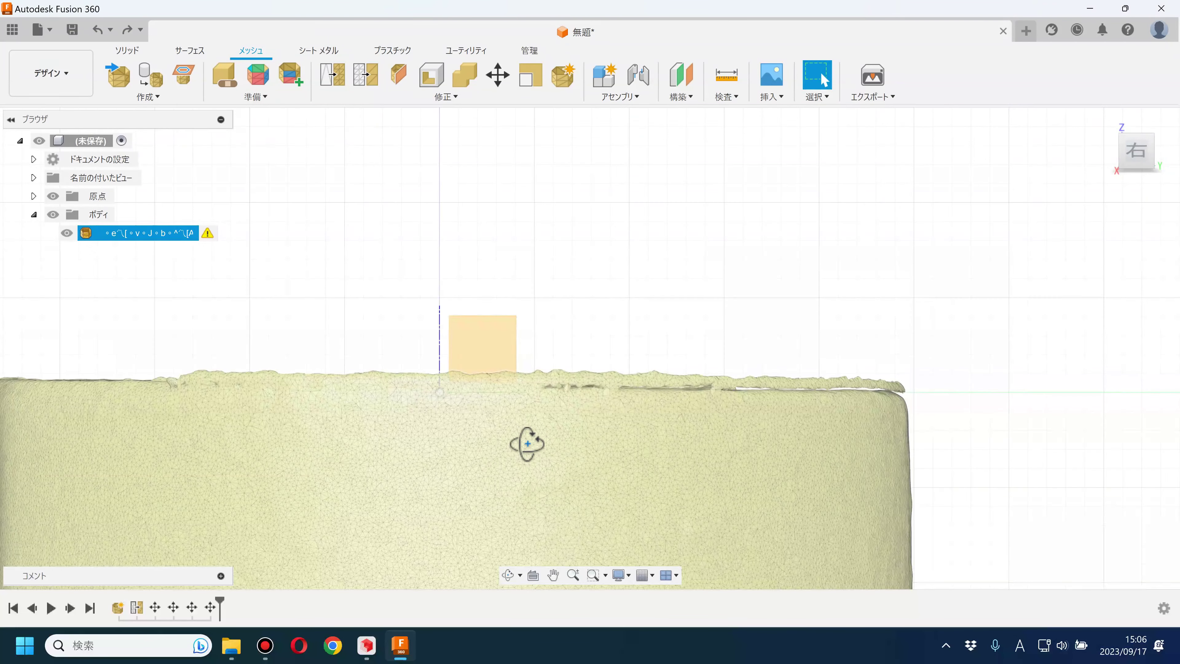
mouse_move(505, 474)
middle_mouse_down("shift")
mouse_move(632, 427)
mouse_move(782, 429)
mouse_move(819, 330)
mouse_move(910, 382)
mouse_move(1101, 189)
middle_mouse_up("shift")
left_click(1106, 120)
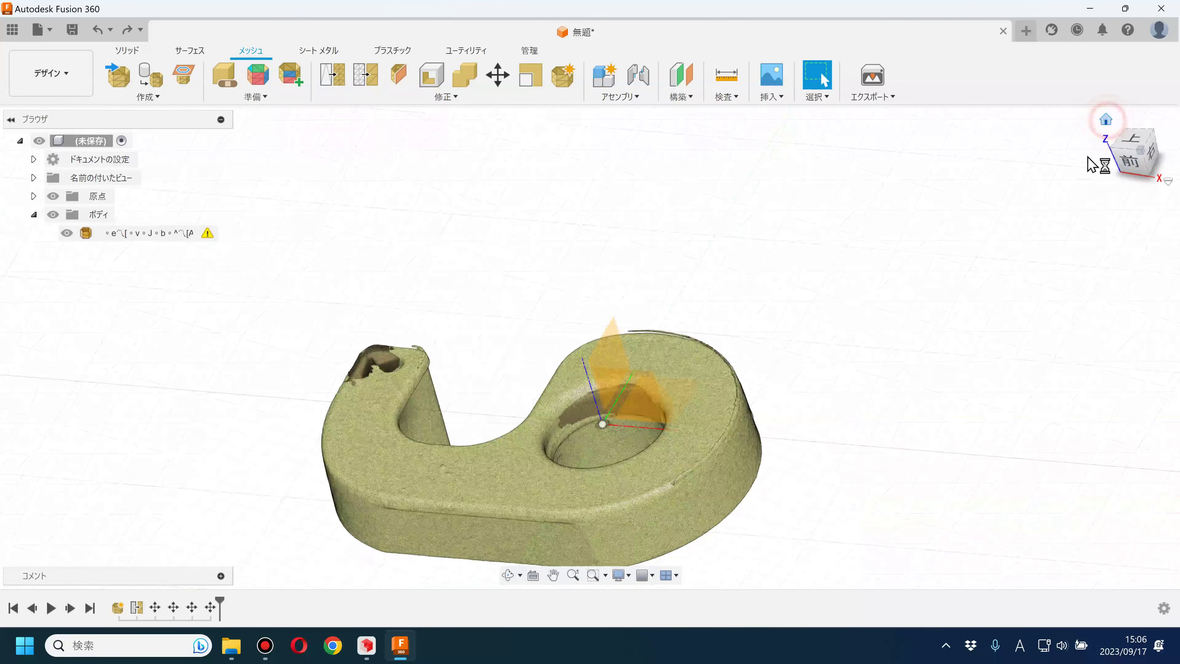
scroll(558, 343, "up", 3)
- Switch to the straight back view and zoom in on the body's top rim
left_click(438, 371)
scroll(526, 350, "up", 2)
mouse_move(527, 349)
middle_mouse_down("shift")
mouse_move(519, 303)
mouse_move(628, 328)
mouse_move(788, 290)
mouse_move(790, 264)
mouse_move(832, 265)
mouse_move(1138, 198)
middle_mouse_up("shift")
left_click(1136, 152)
left_click(444, 160)
scroll(604, 270, "up", 3)
scroll(584, 292, "up", 3)
scroll(584, 292, "up", 2)
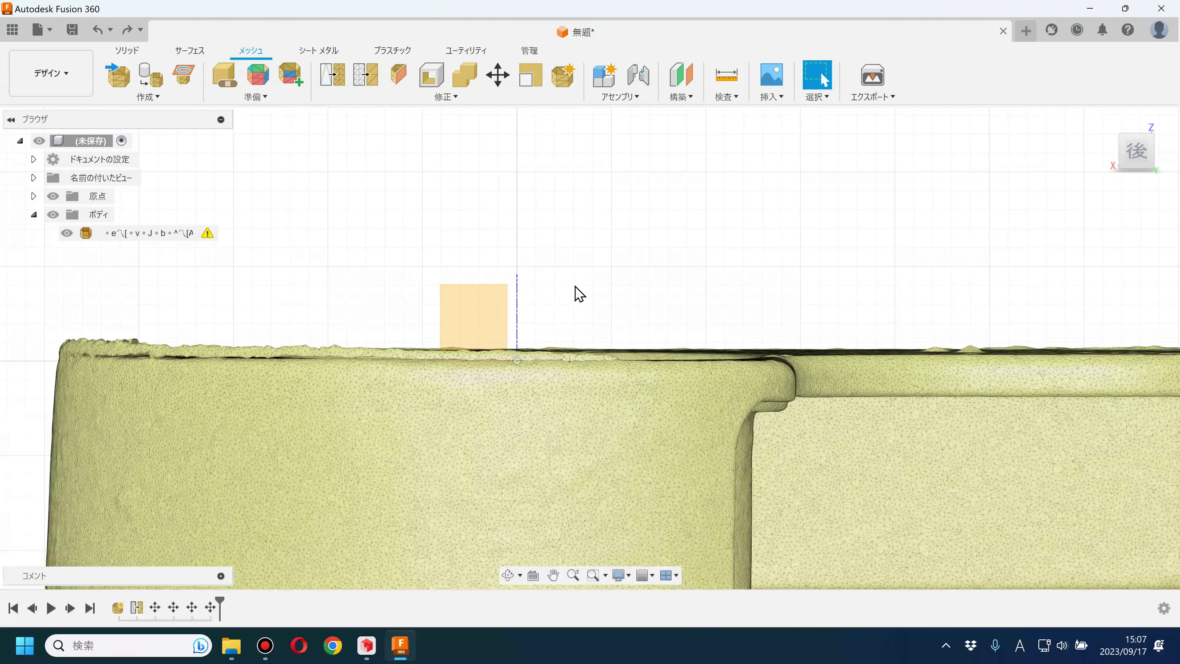
left_click(681, 75)
- Create construction plane 平面1 offset -0.65 mm from the XY plane
middle_click_drag(480, 367, 474, 382, "shift")
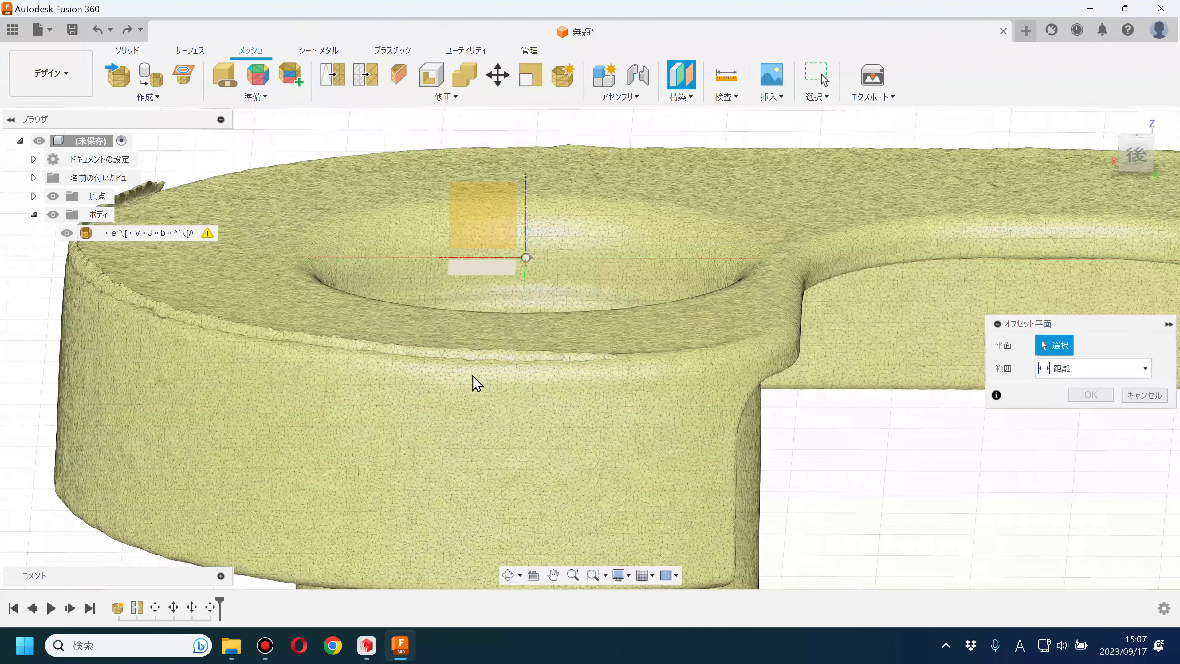
left_click(479, 269)
left_click(1137, 165)
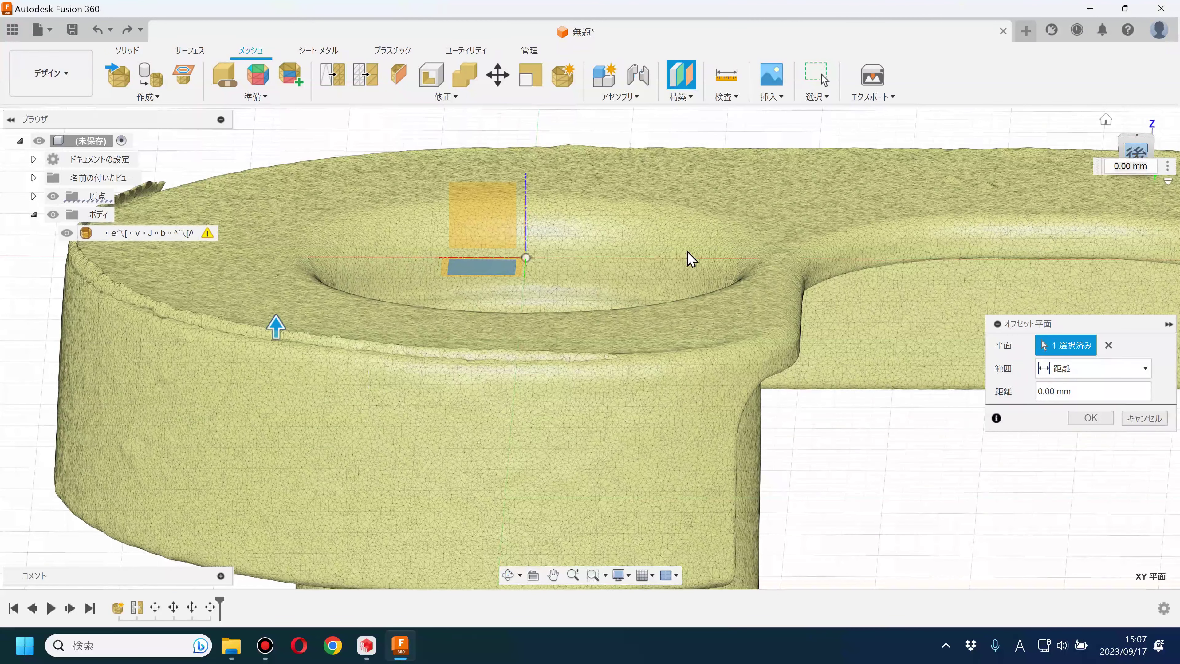
middle_click_drag(464, 322, 388, 372, "shift")
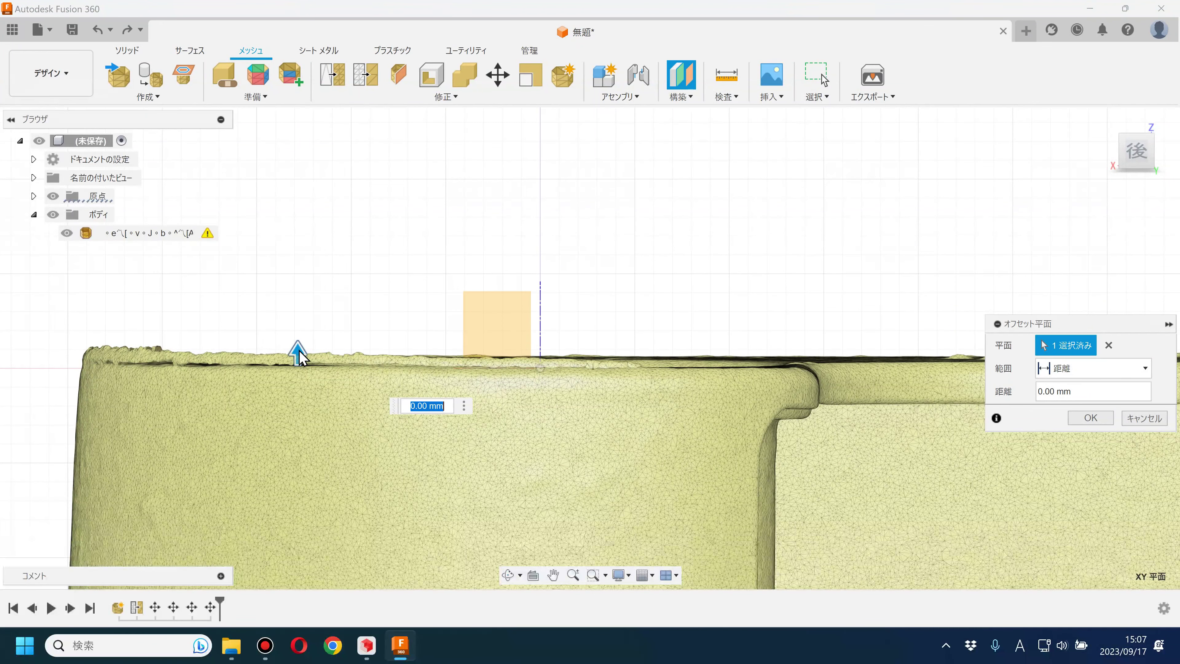
mouse_move(298, 348)
left_mouse_down()
mouse_move(296, 363)
mouse_move(298, 342)
left_mouse_up()
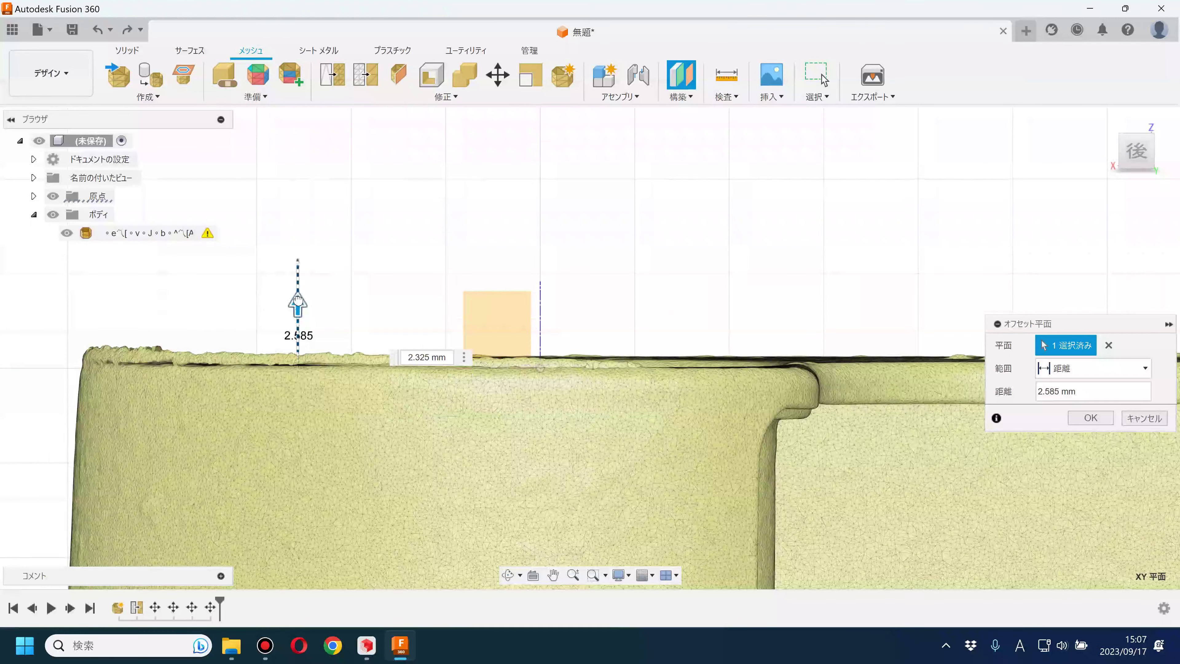
left_click_drag(298, 342, 299, 396)
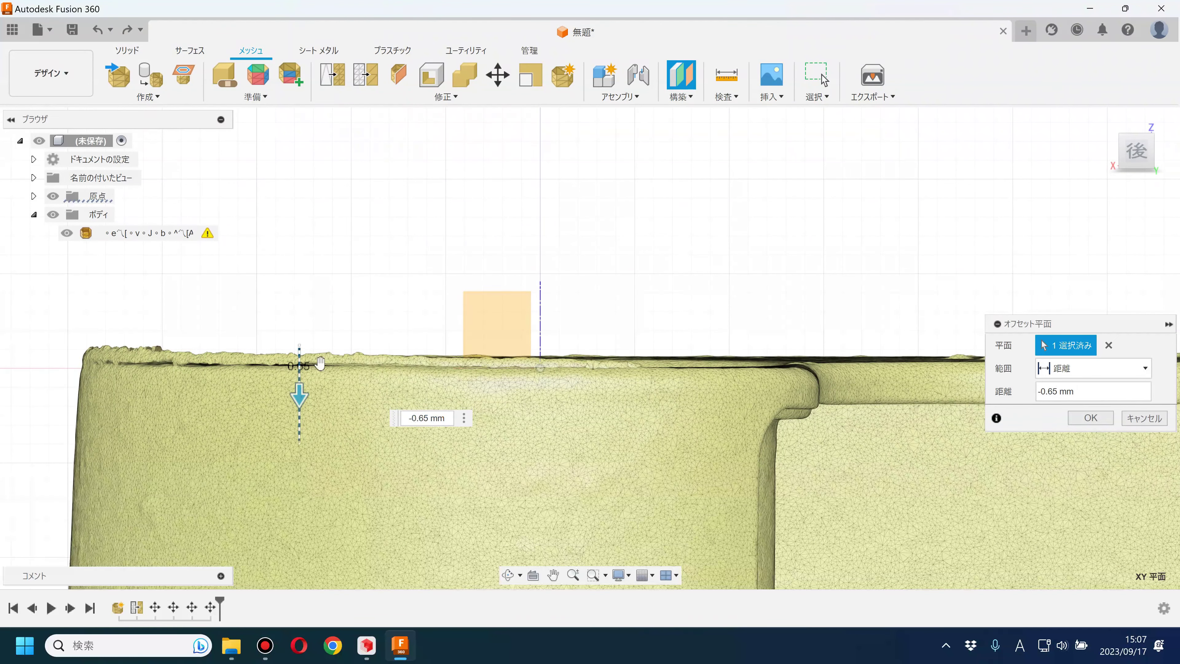
left_click(1093, 416)
- Toggle the mesh body's visibility to check 平面1, then select it in the browser
left_click(67, 233)
left_click(67, 233)
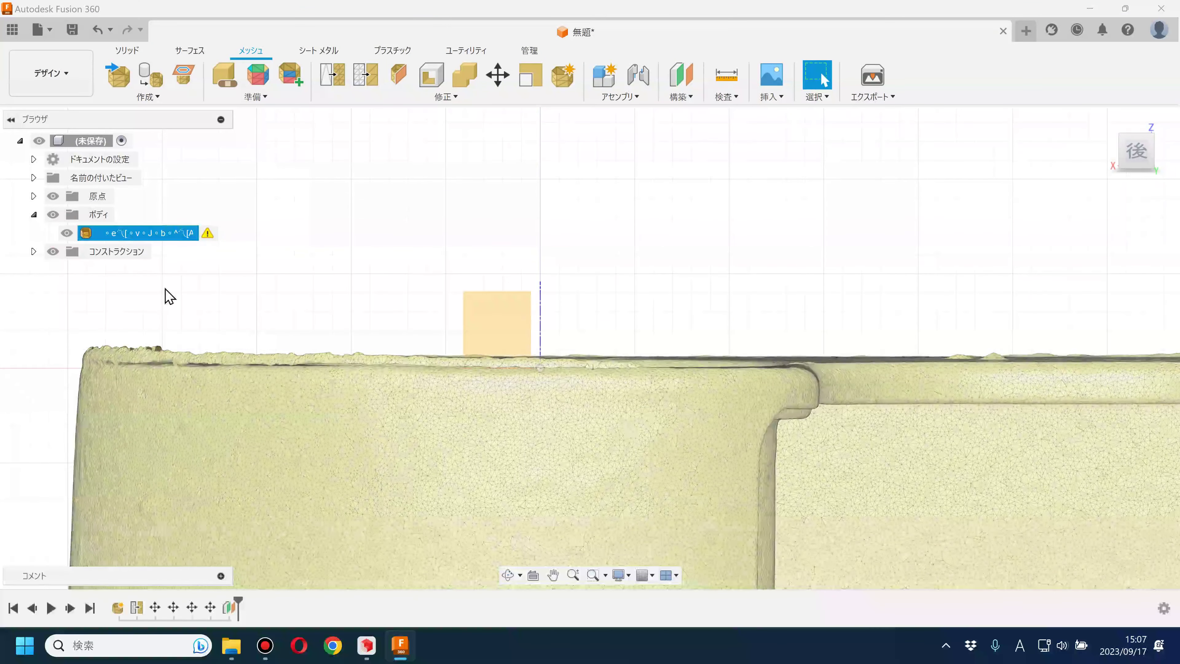
left_click(34, 251)
left_click(108, 271)
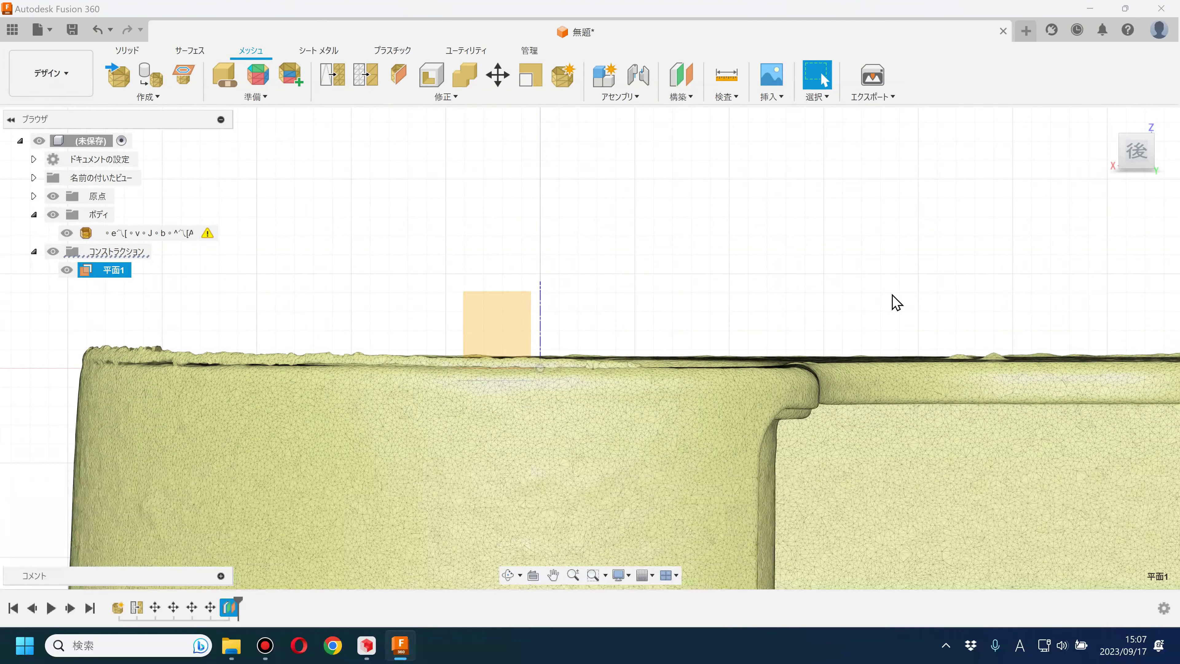
- Create a mesh section sketch slicing the dispenser body at 平面1
left_click(147, 97)
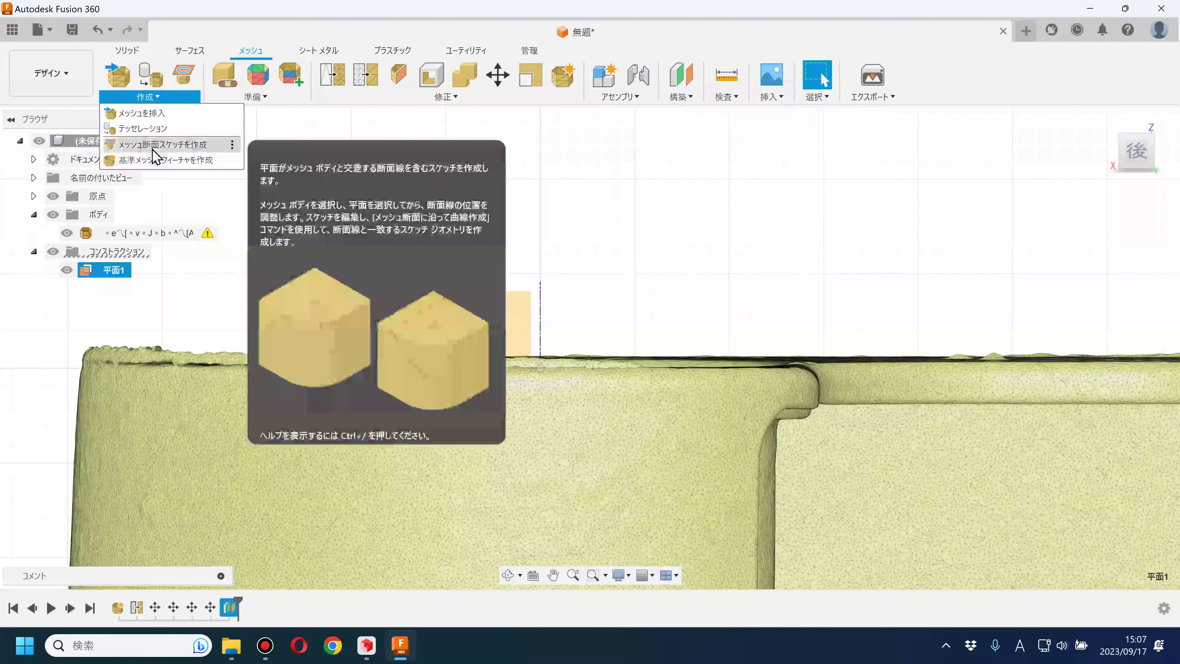
left_click(153, 144)
left_click(637, 450)
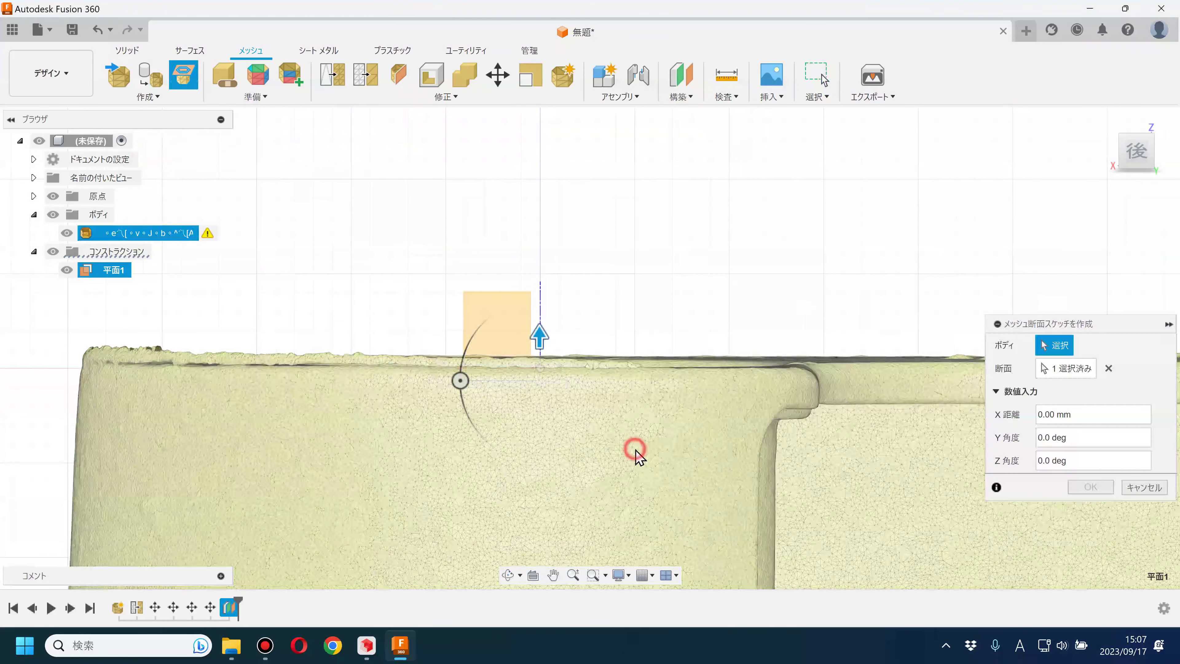
scroll(637, 455, "down", 3)
mouse_move(429, 429)
middle_mouse_down()
mouse_move(401, 428)
mouse_move(431, 433)
middle_mouse_up()
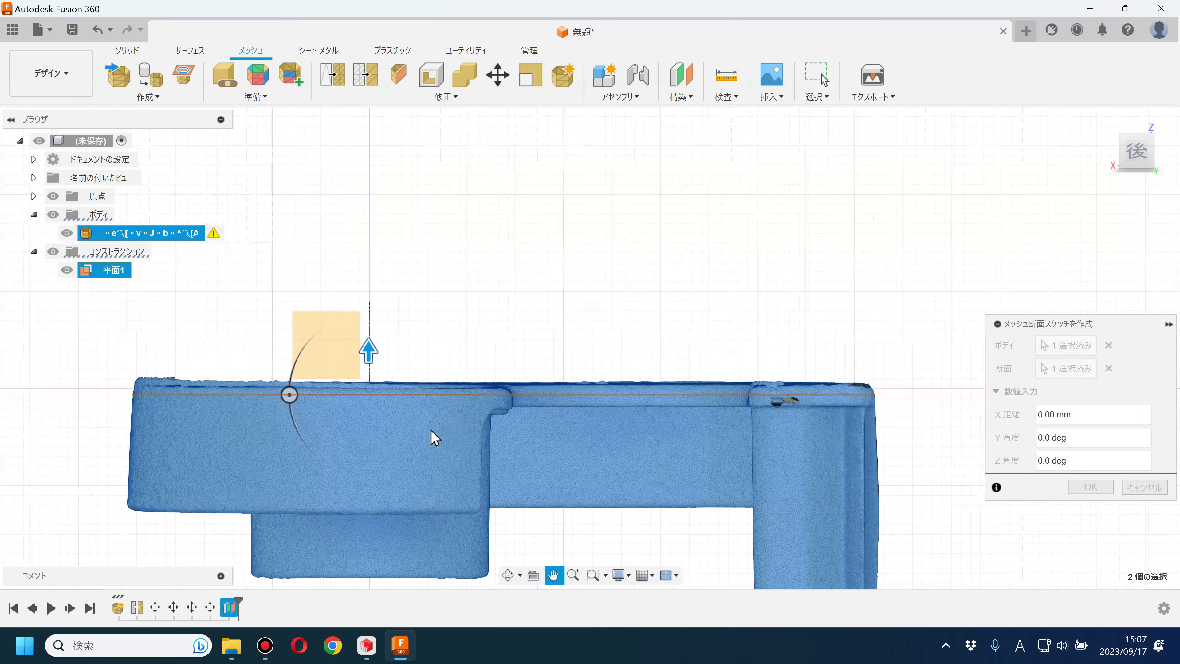
left_click(1091, 487)
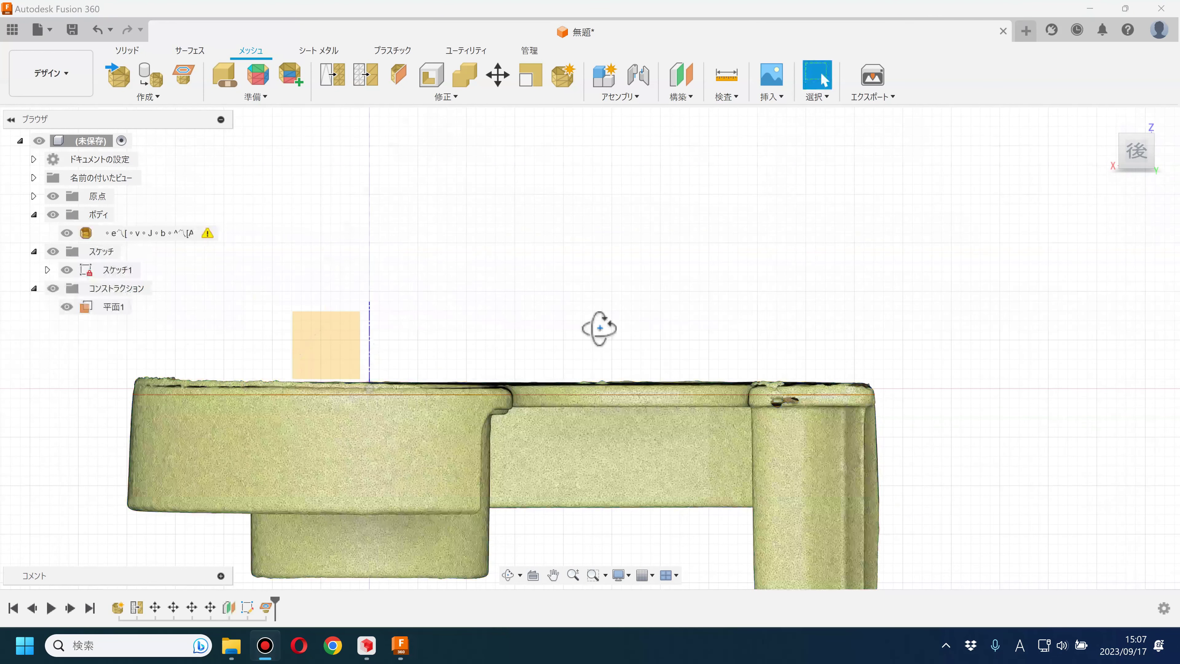
- In top view, hide the origin and the mesh body and fit the スケッチ1 outline in view
middle_click_drag(601, 326, 784, 438, "shift")
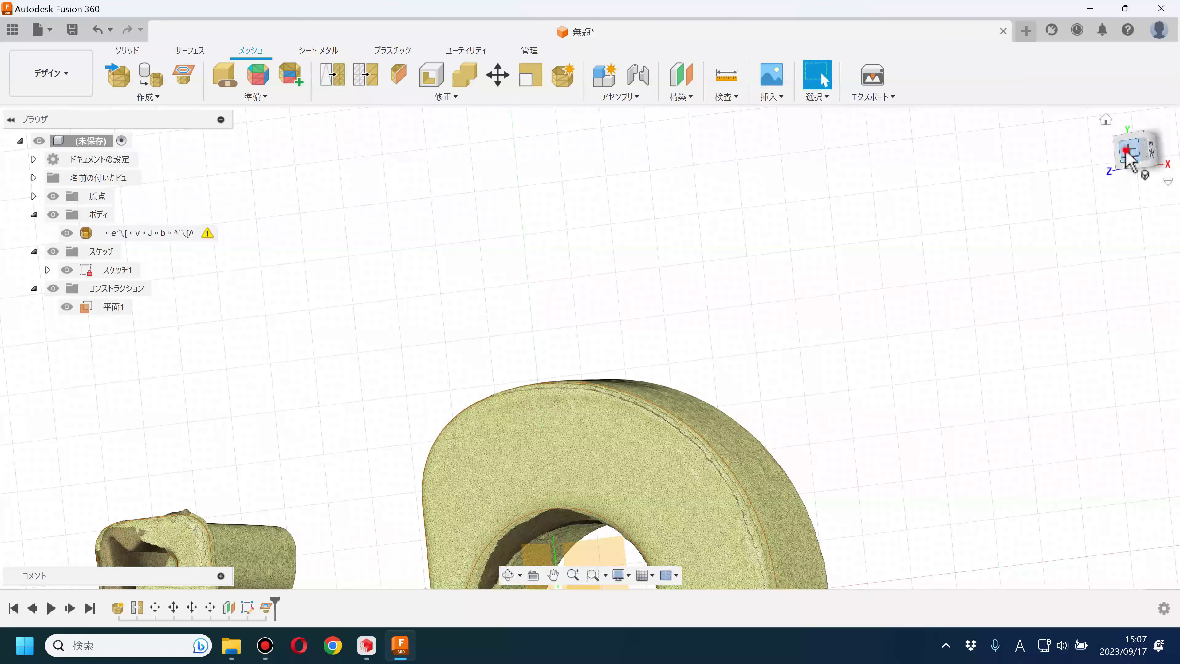
left_click(1134, 149)
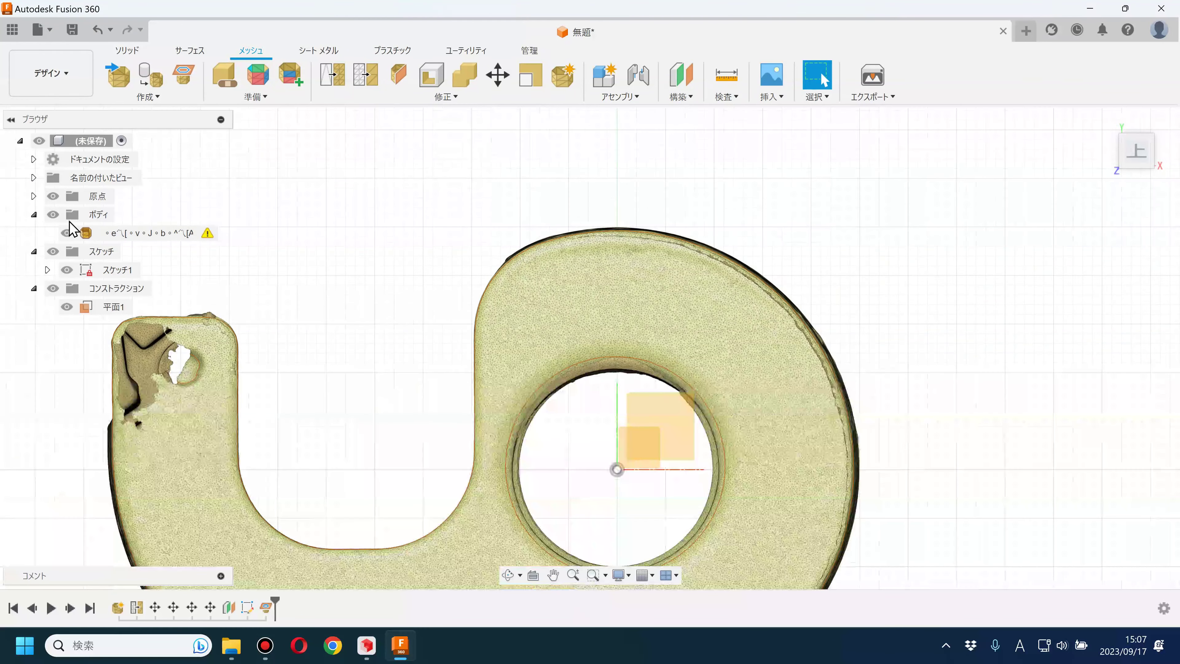
left_click(38, 197)
left_click(53, 196)
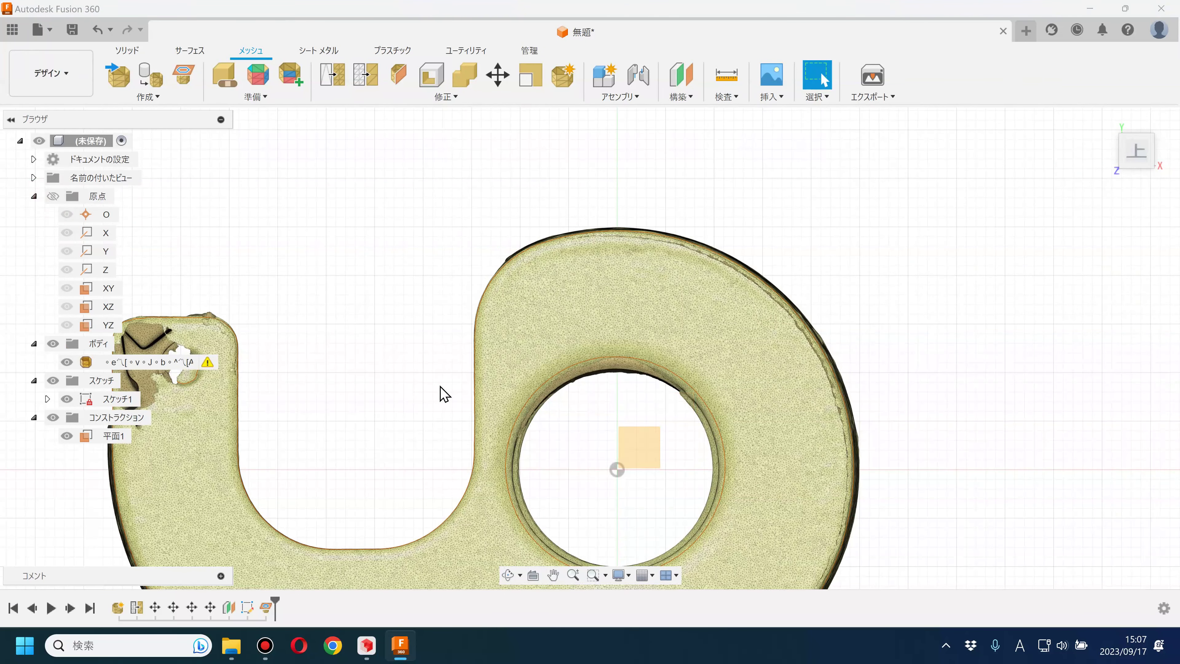
left_click(66, 365)
left_click(33, 196)
left_click(67, 233)
key("F6")
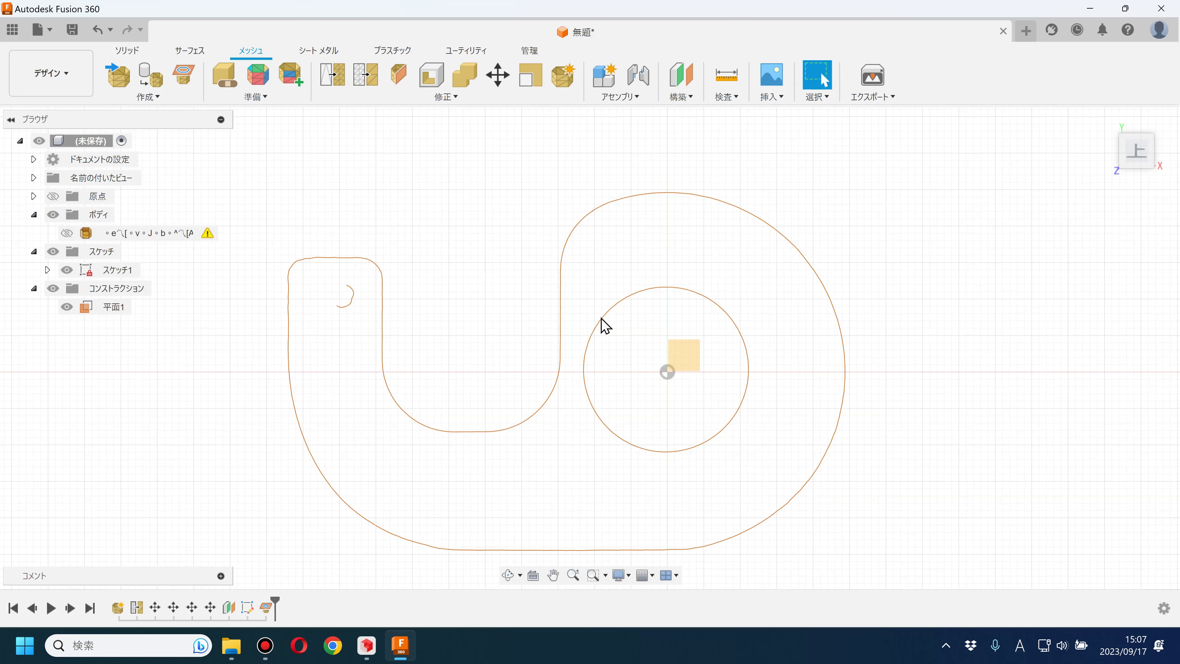
right_click(116, 271)
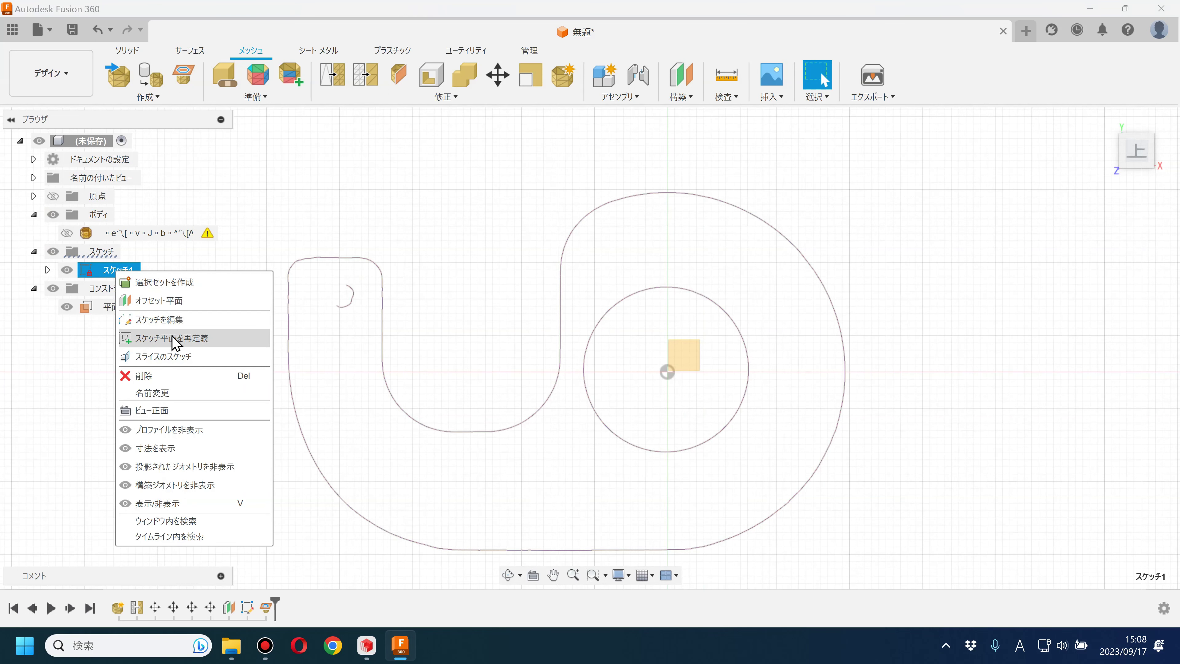
- In スケッチ1, fit an arc to the section outline's large outer curve through picked points
left_click(171, 319)
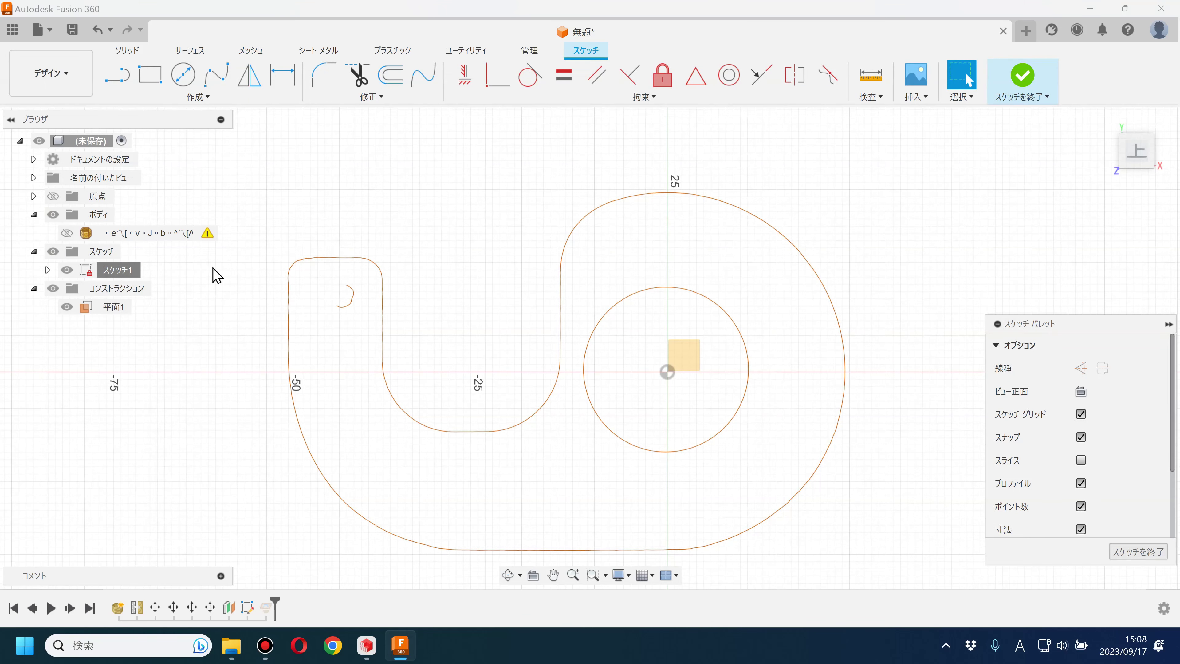
middle_click_drag(429, 255, 393, 268)
left_click(197, 97)
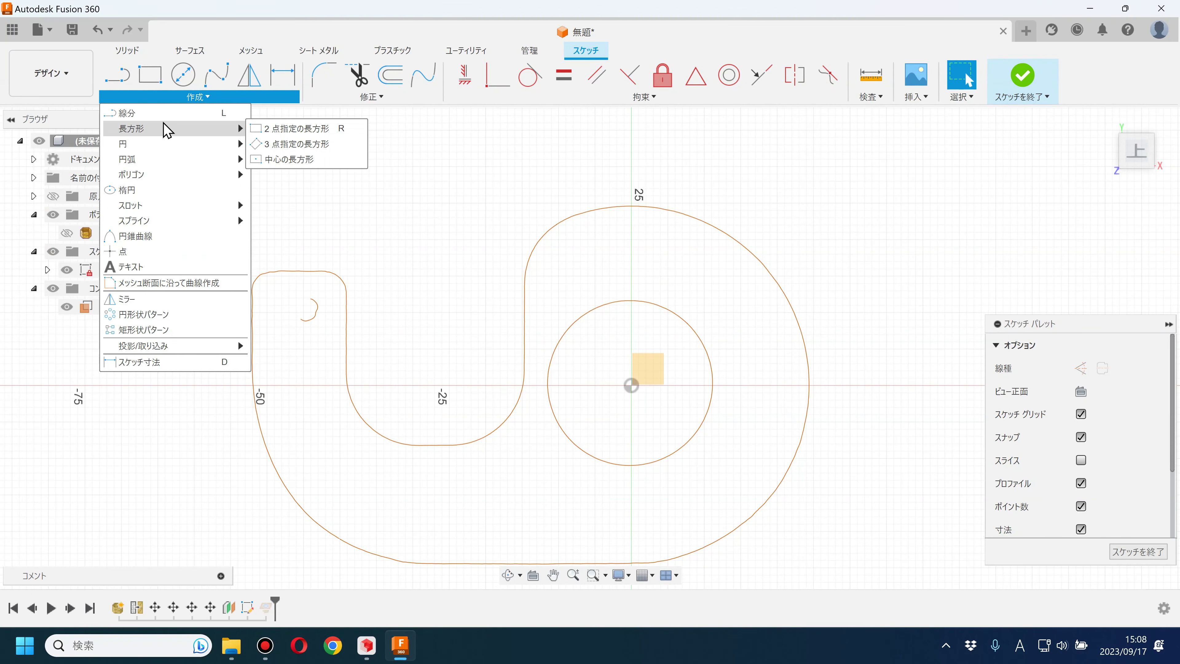
left_click(161, 287)
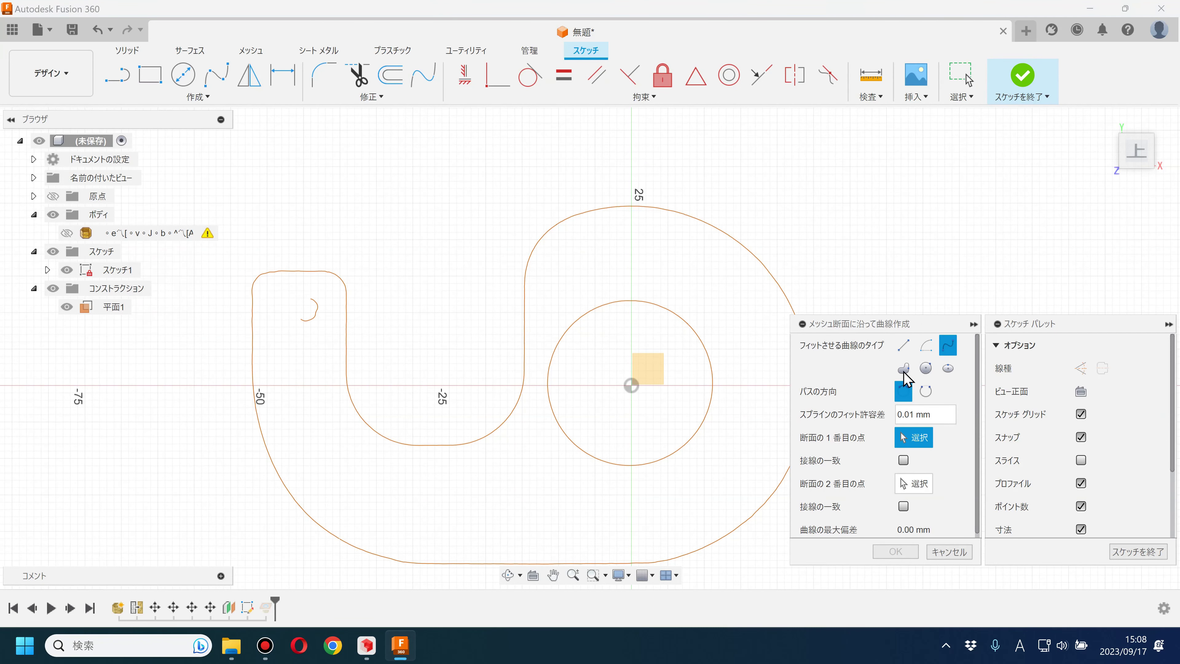
left_click(926, 369)
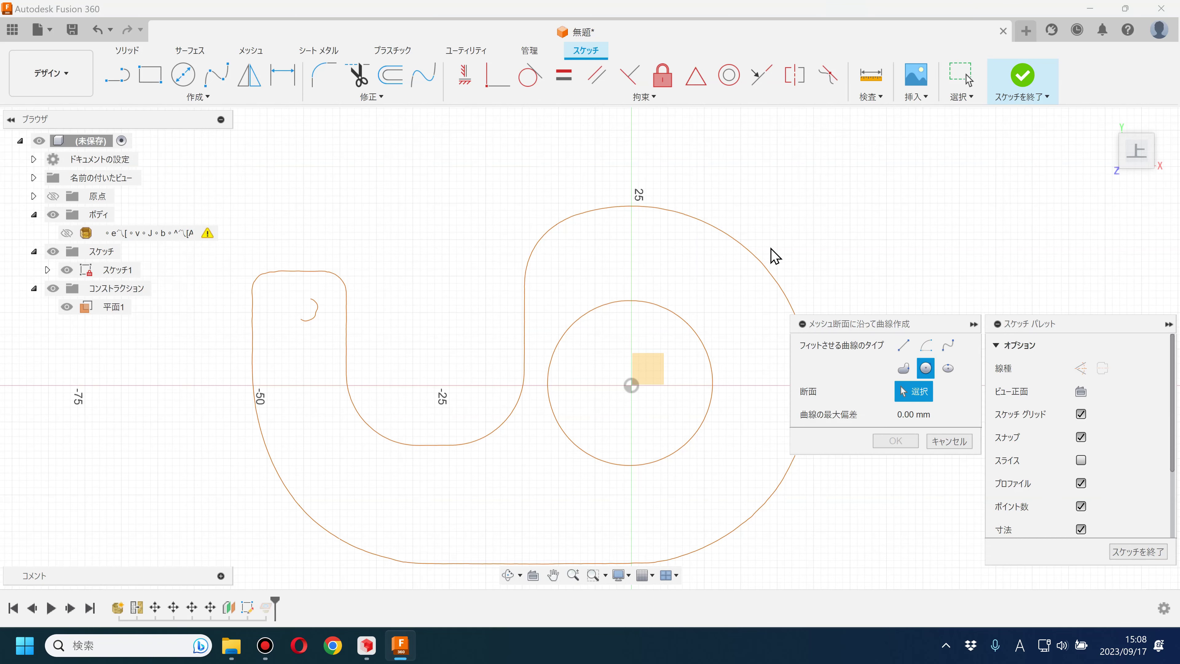
left_click(751, 255)
middle_click_drag(669, 242, 532, 231)
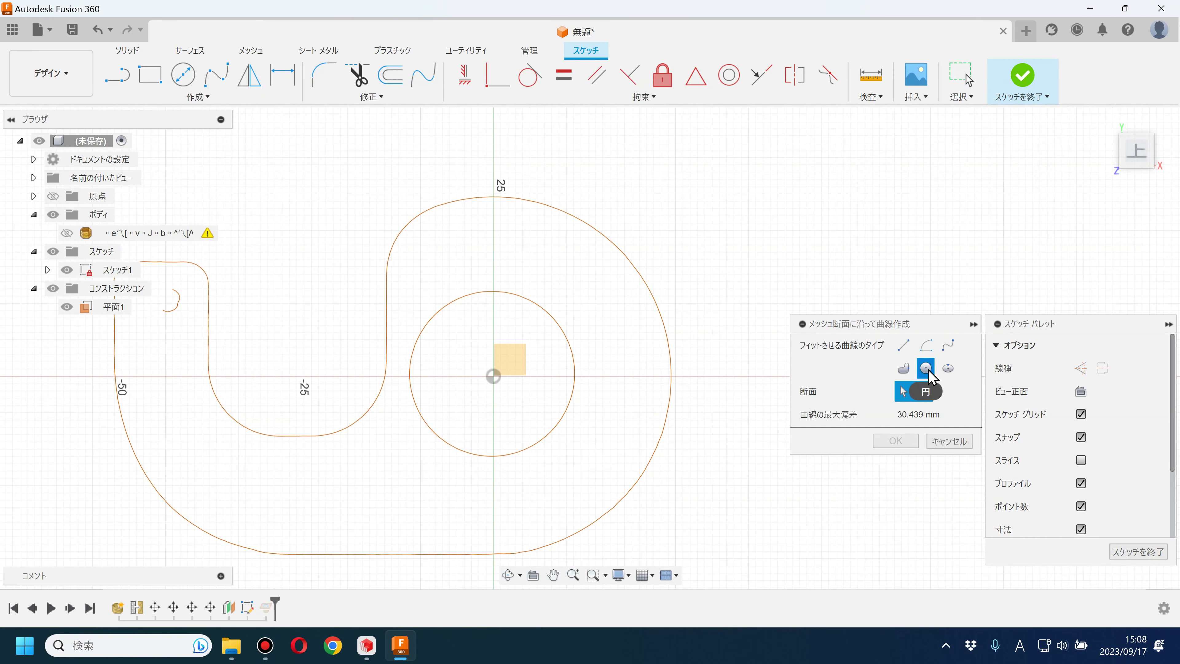
left_click(928, 348)
left_click(442, 204)
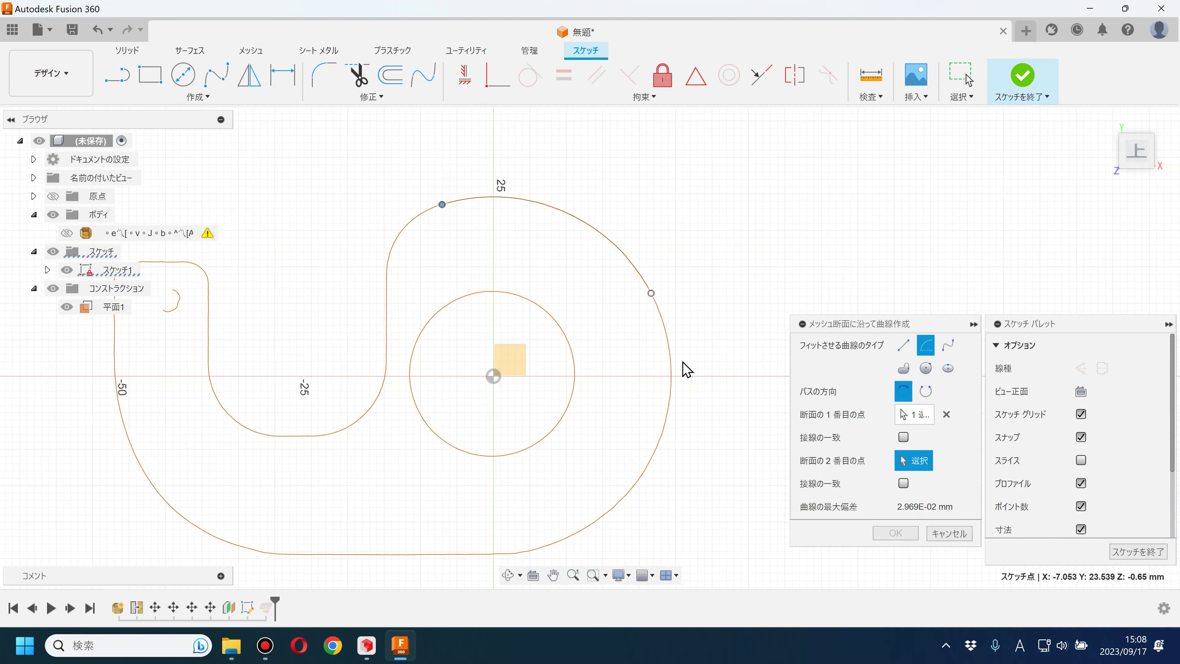
left_click(670, 378)
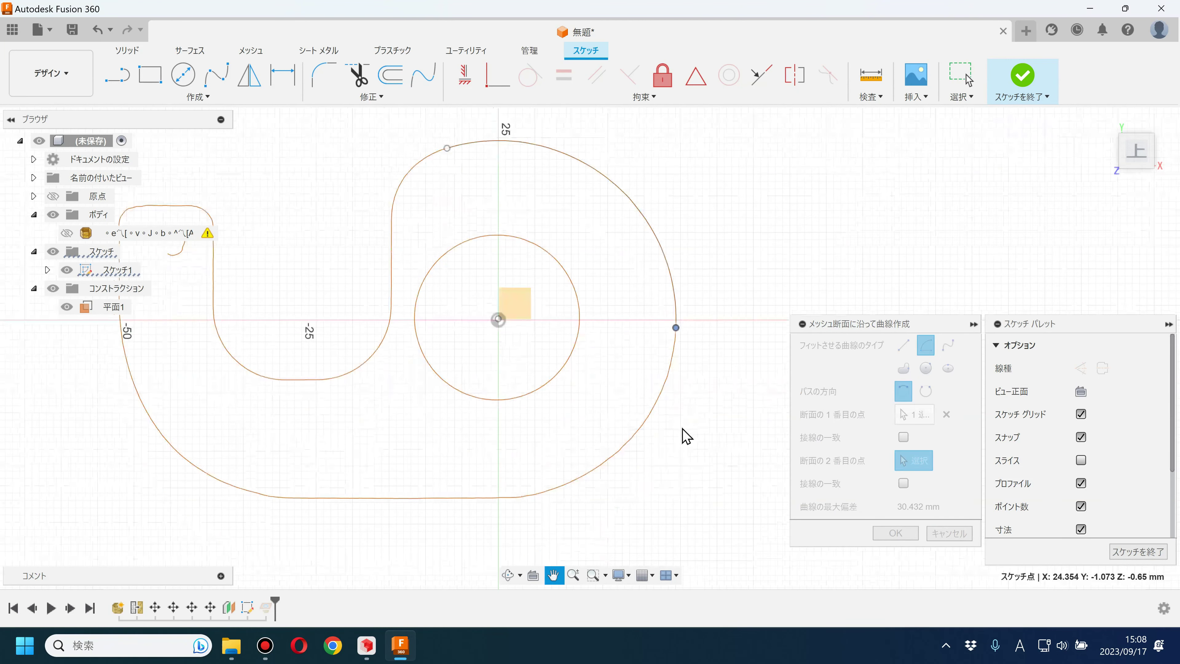
left_click(546, 489)
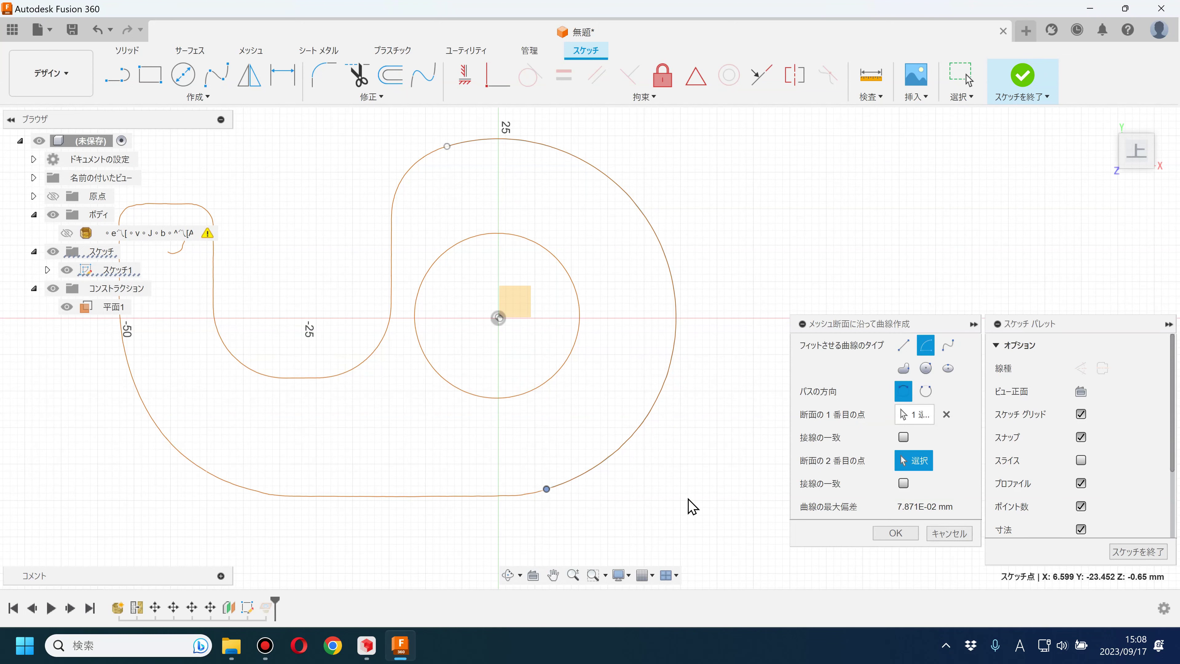
left_click(895, 534)
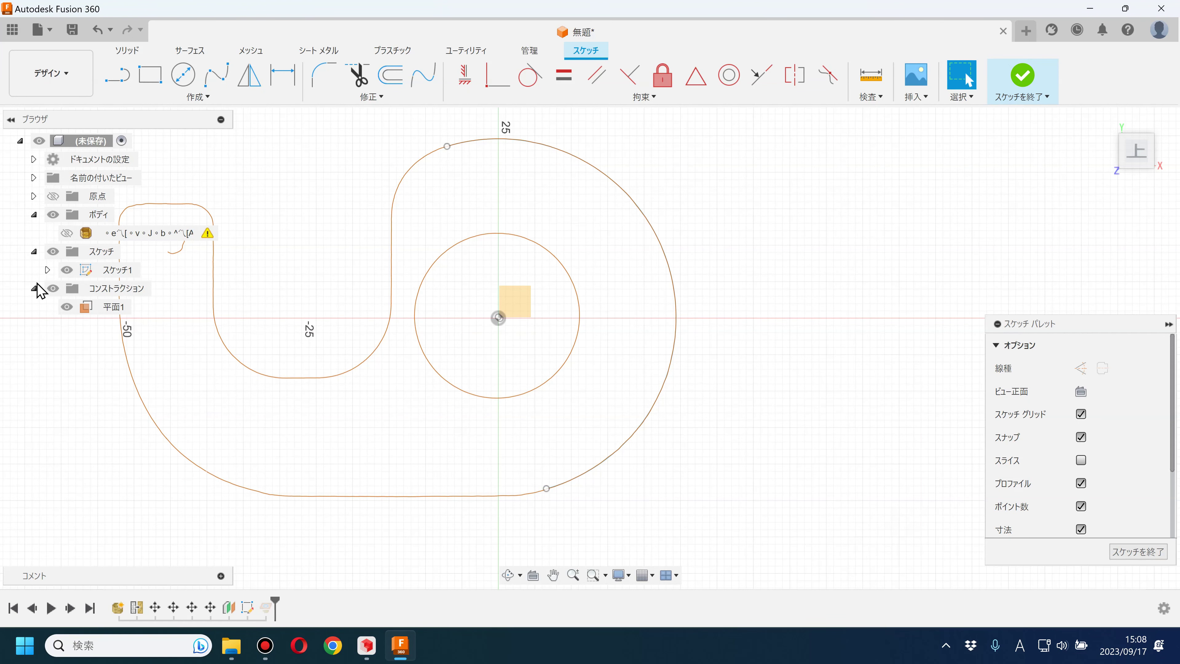
- Toggle the mesh section's visibility to check the arc and recentre the profile
left_click(48, 269)
left_click(80, 289)
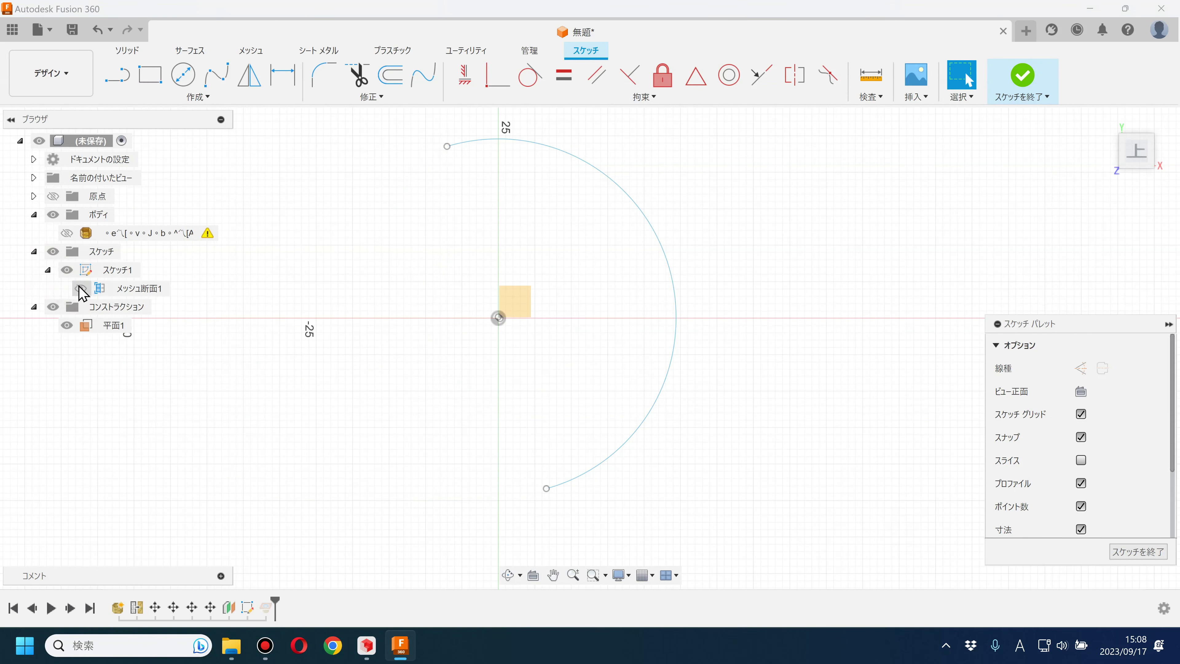
left_click(81, 288)
middle_click_drag(309, 160, 340, 178)
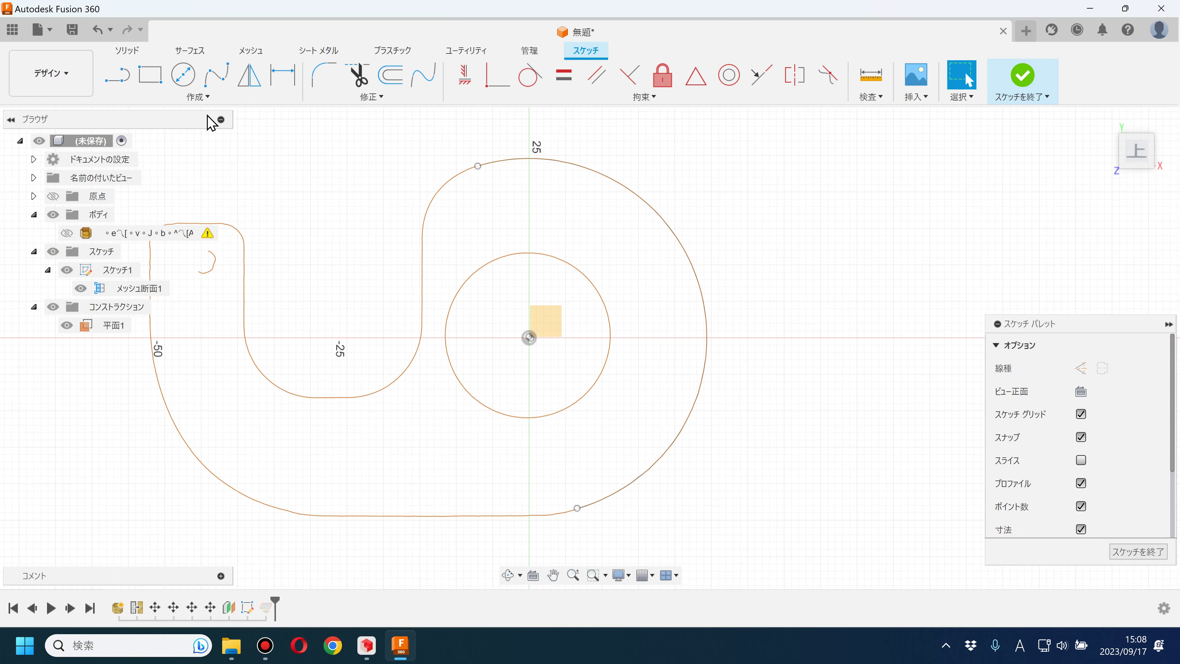
- Fit a straight line to the U's inner vertical edge and check it against the section
left_click(204, 96)
left_click(190, 284)
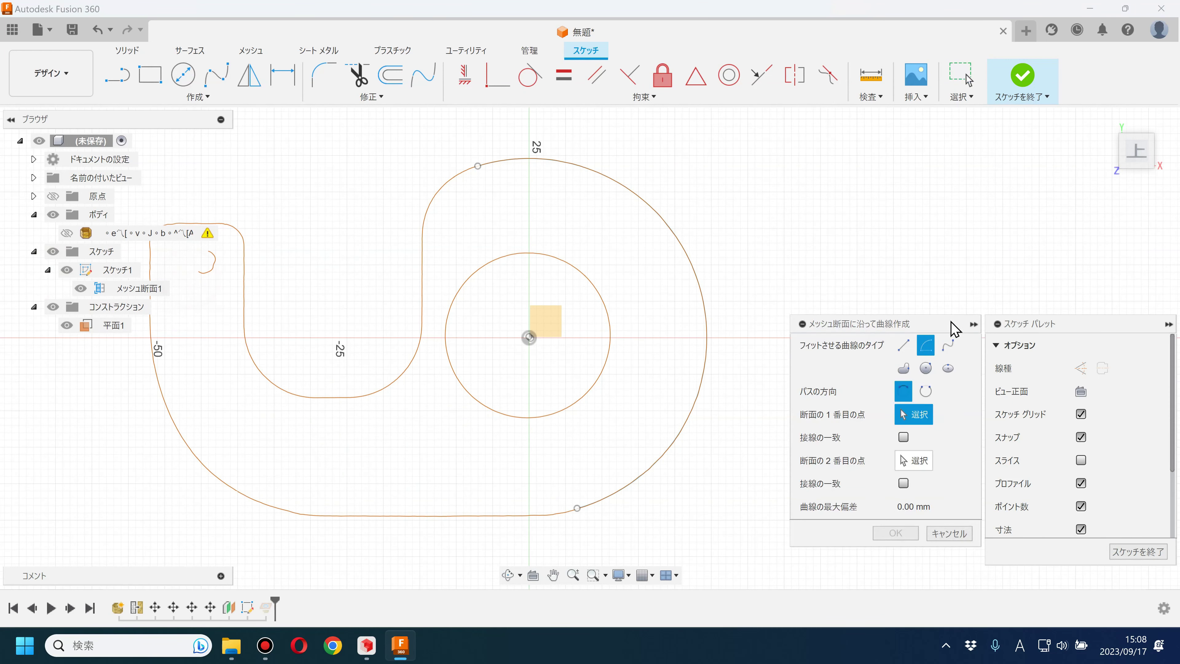
left_click(421, 245)
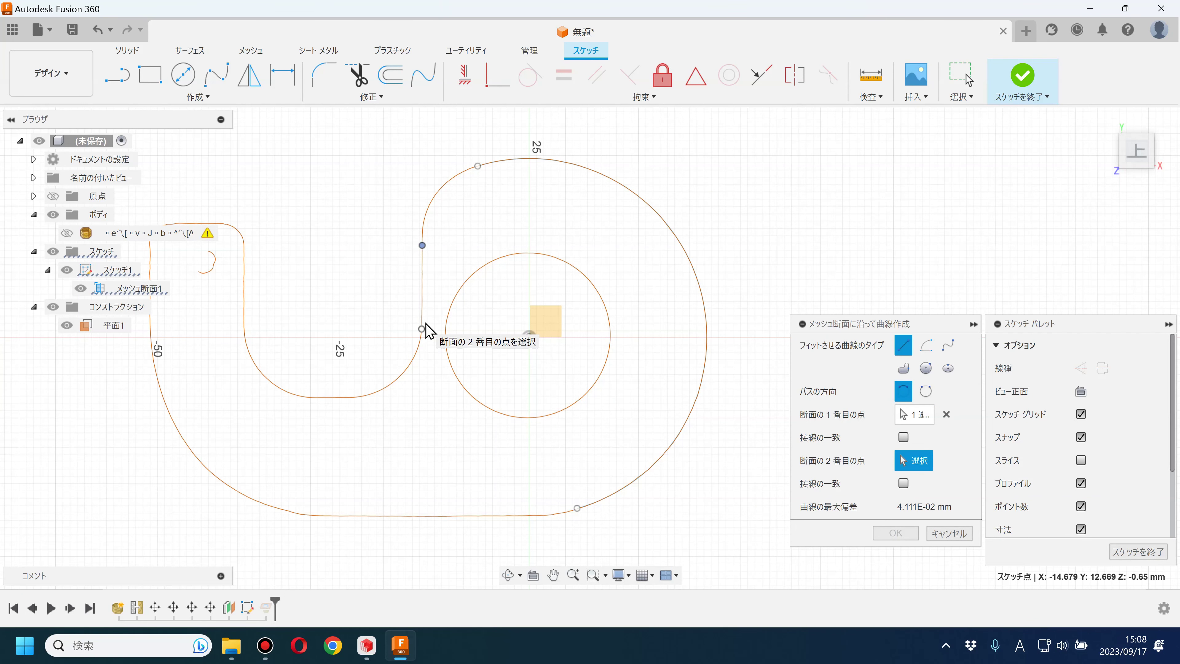
left_click(425, 320)
left_click_drag(549, 329, 557, 329)
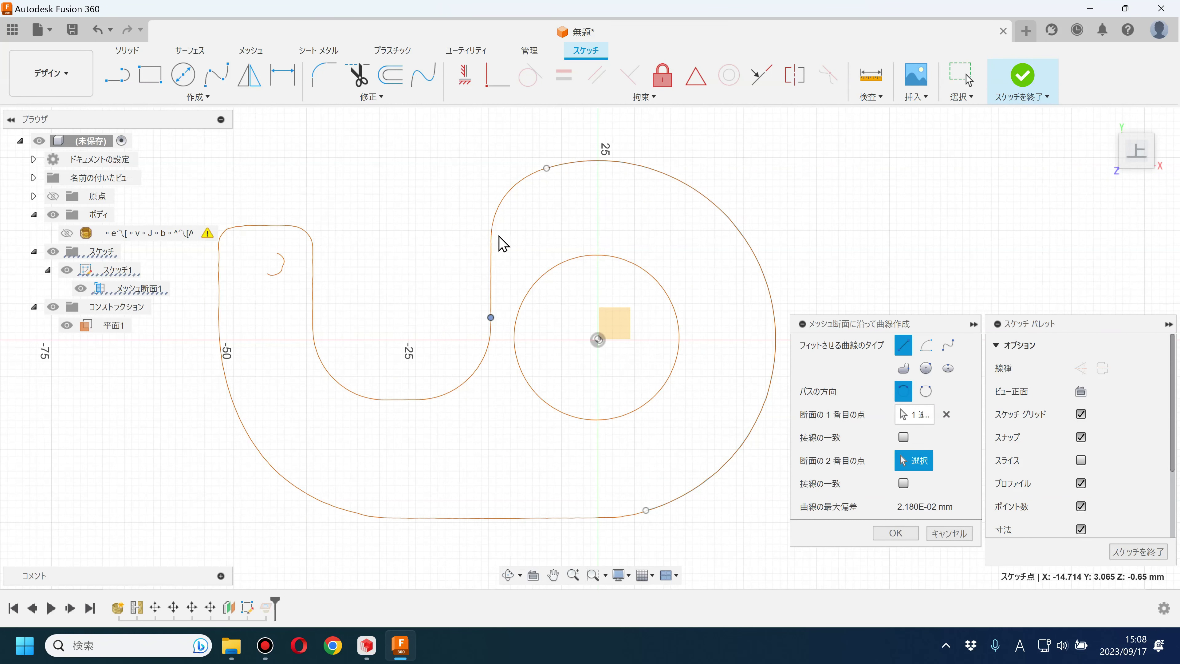
left_click(894, 533)
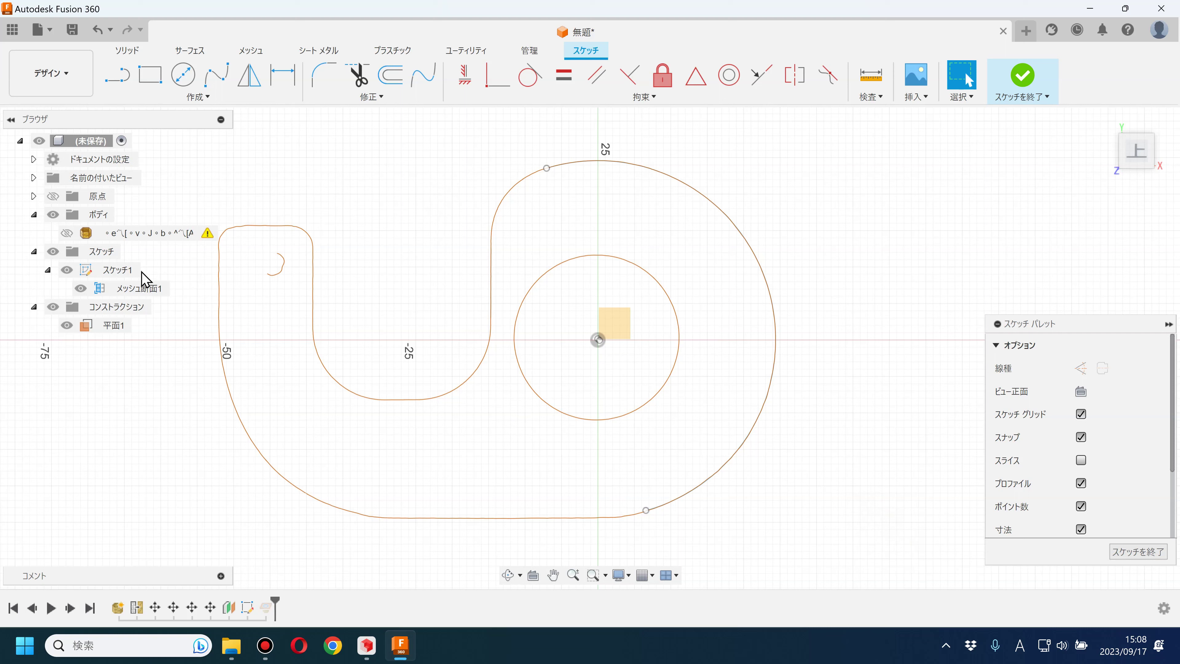
left_click(100, 289)
left_click(80, 288)
- Fit straight lines along the U's left edge and its flat bottom
left_click(157, 284)
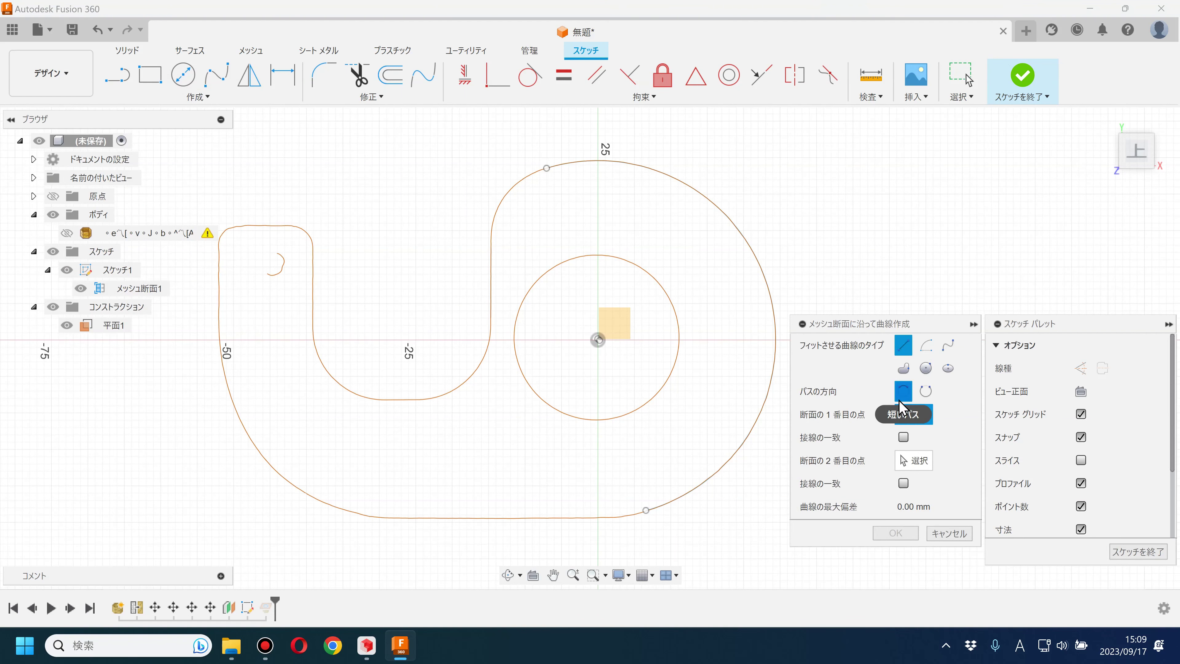
left_click(313, 277)
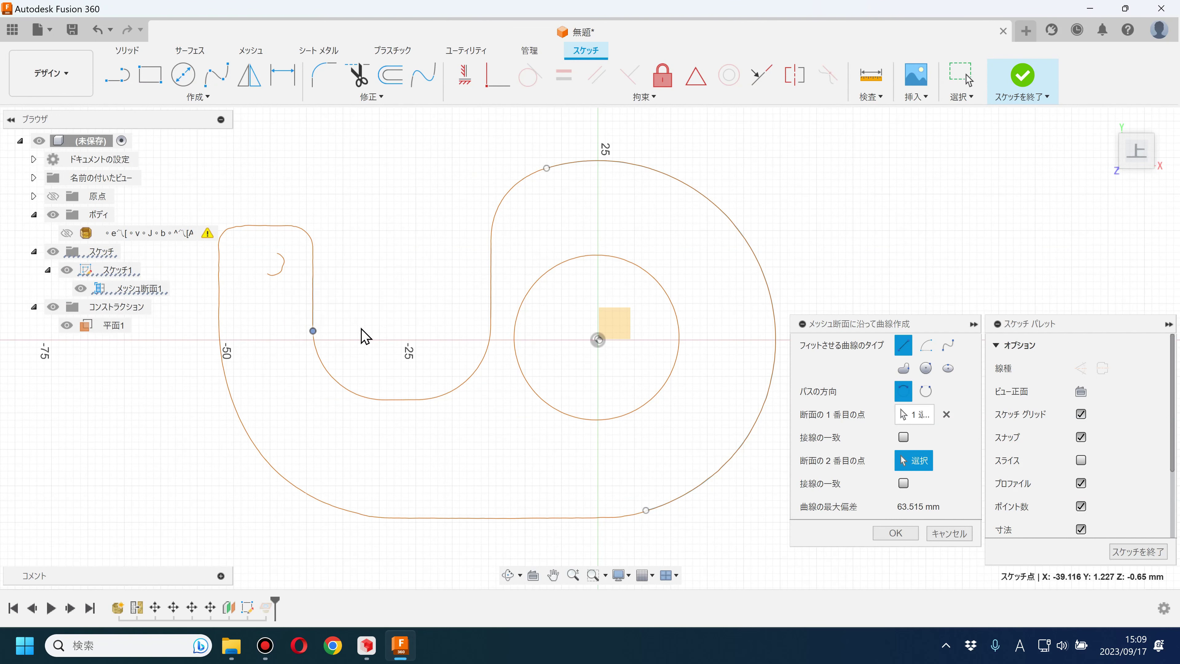
left_click(896, 535)
left_click(196, 98)
left_click(167, 278)
scroll(369, 403, "up", 2)
scroll(362, 403, "up", 2)
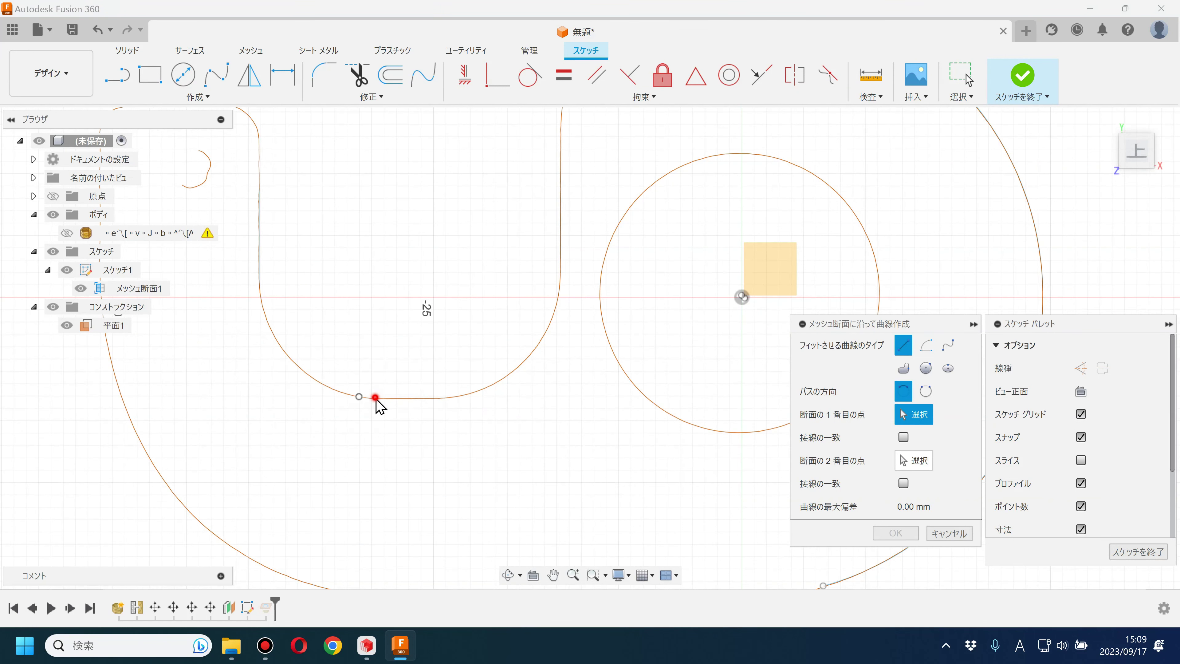
left_click(375, 398)
left_click(450, 399)
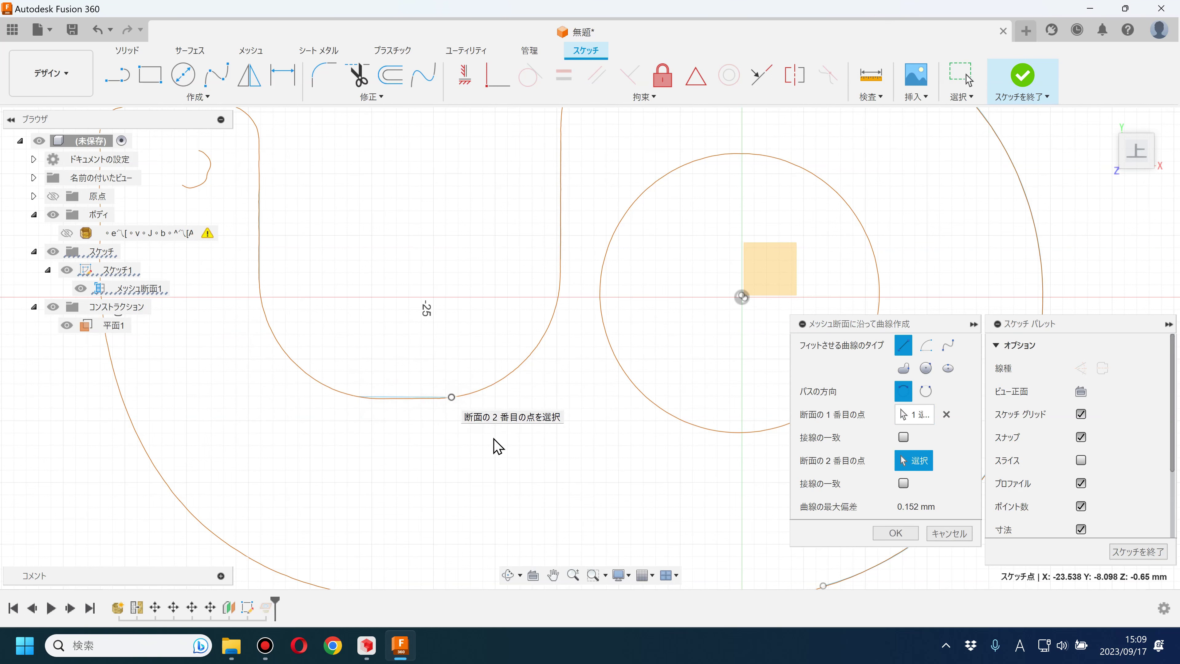
left_click(881, 533)
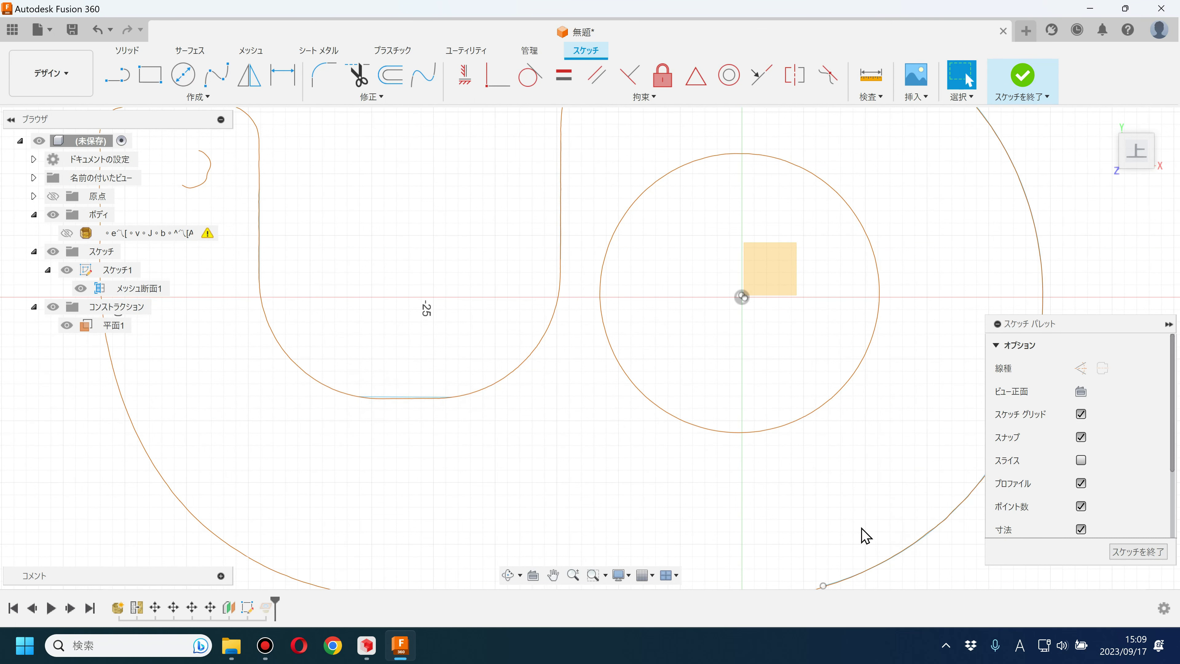
- Recentre the profile and cancel a repeated mesh-section curve command
scroll(415, 426, "down", 2)
middle_click_drag(390, 434, 427, 448)
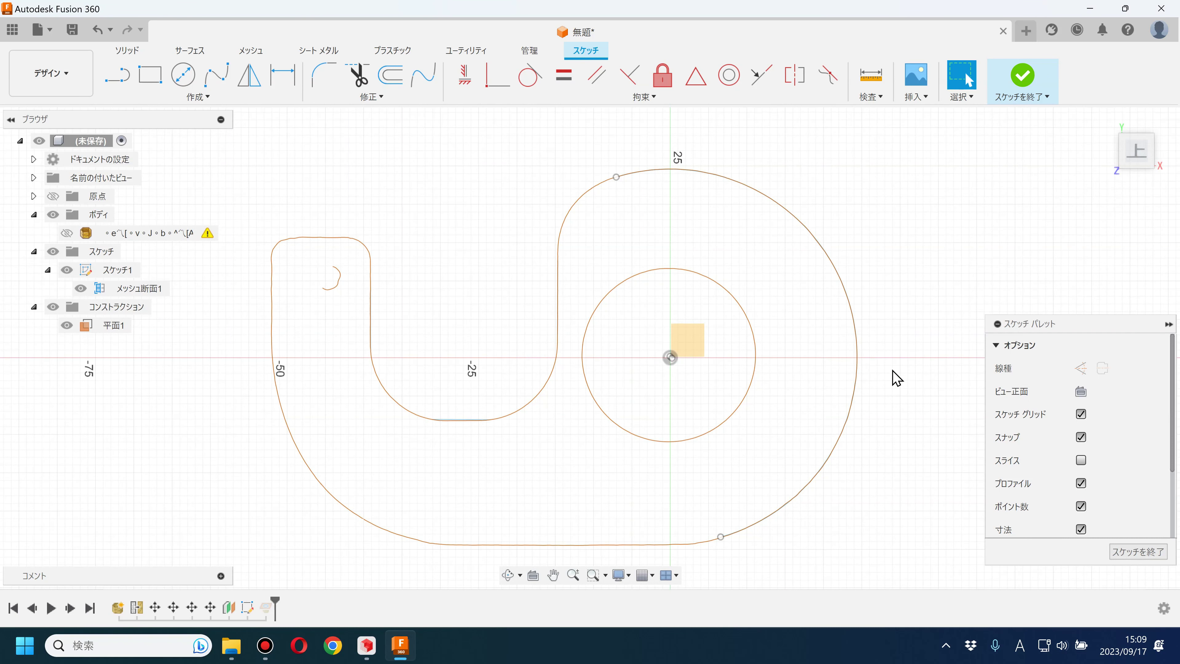
right_click(350, 151)
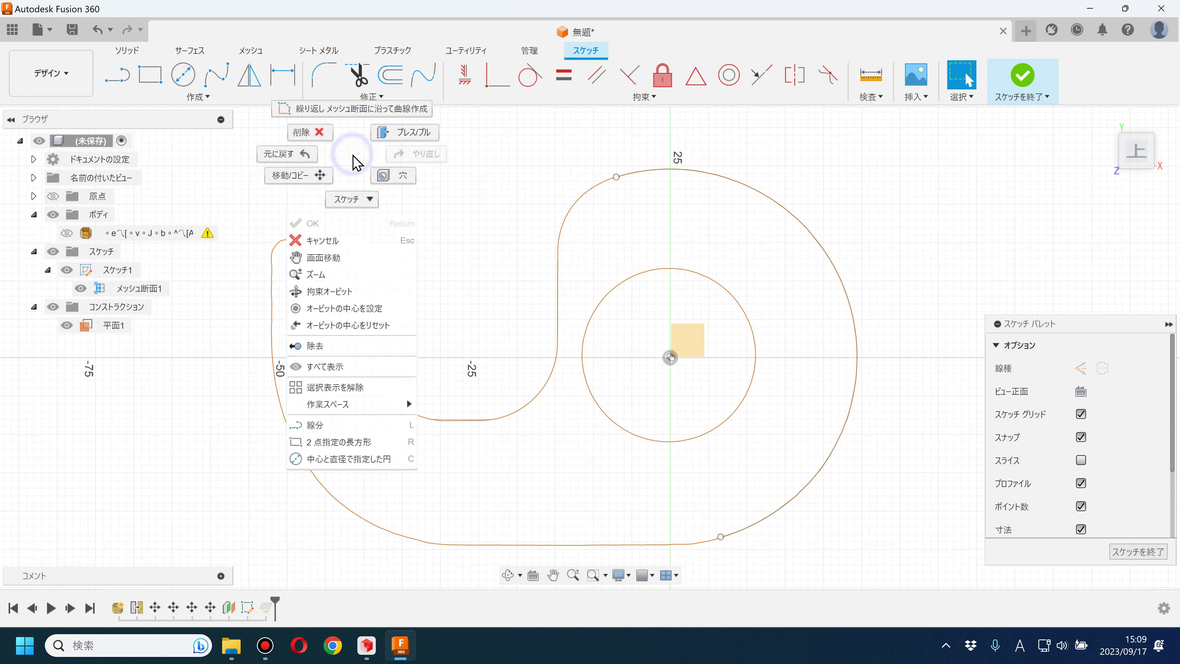
left_click(350, 105)
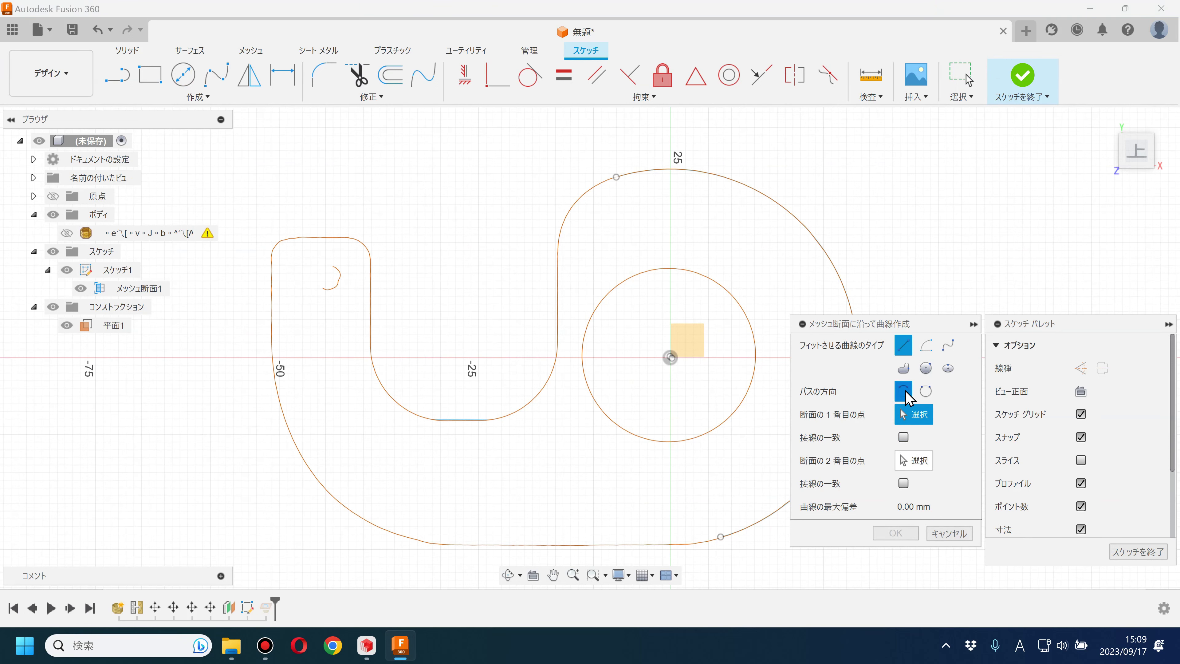
left_click(948, 533)
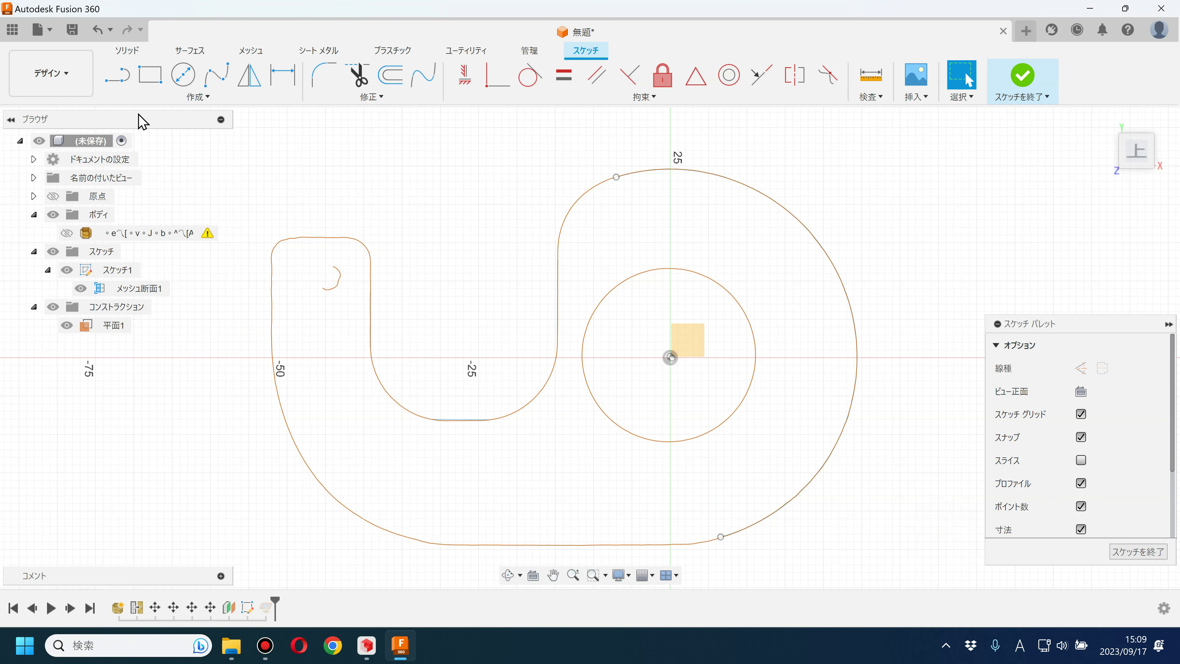
left_click(118, 74)
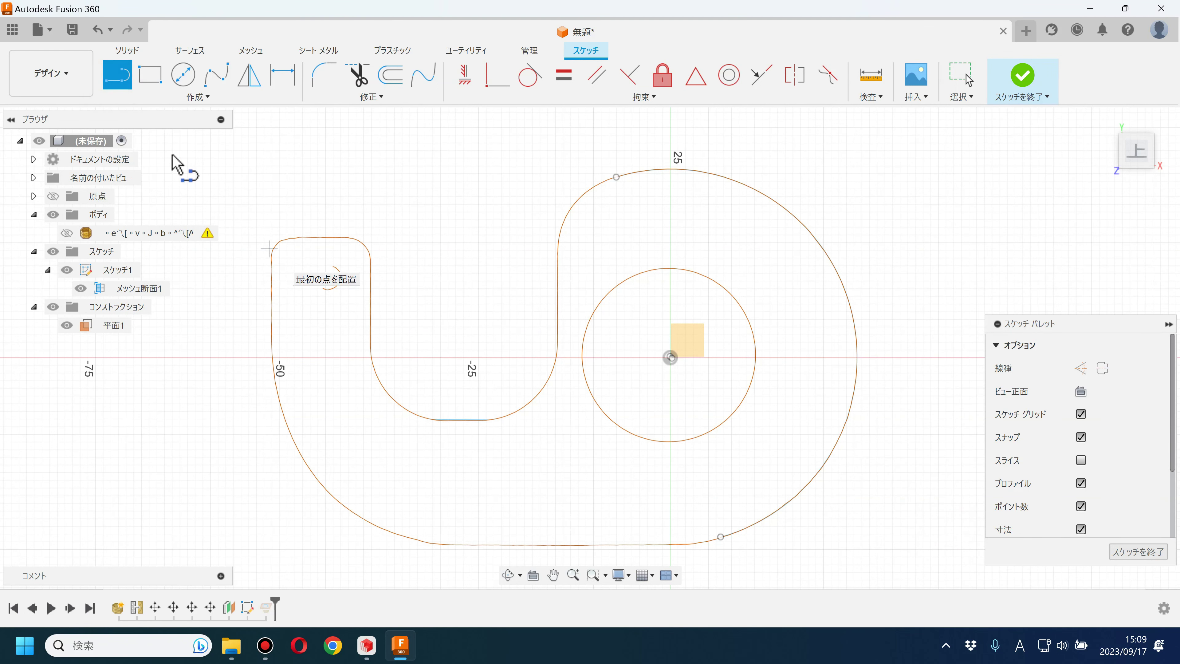
- Draw a rectangle around the inner U and align its edges with the U's sides
key("Escape")
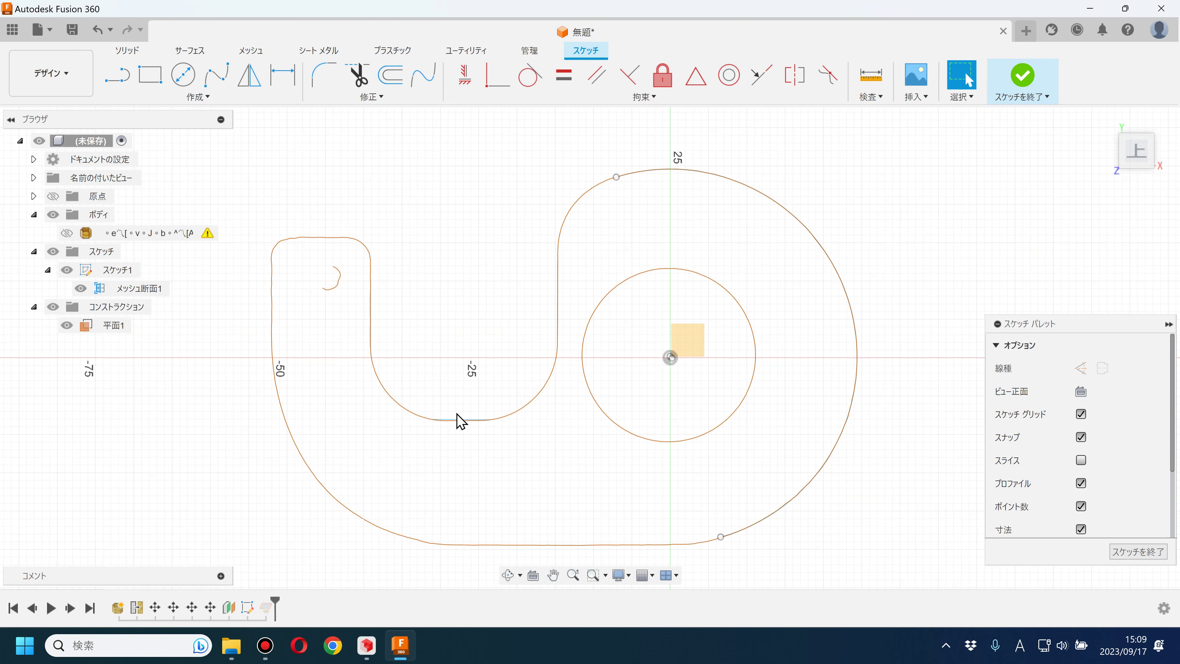
left_click(456, 423)
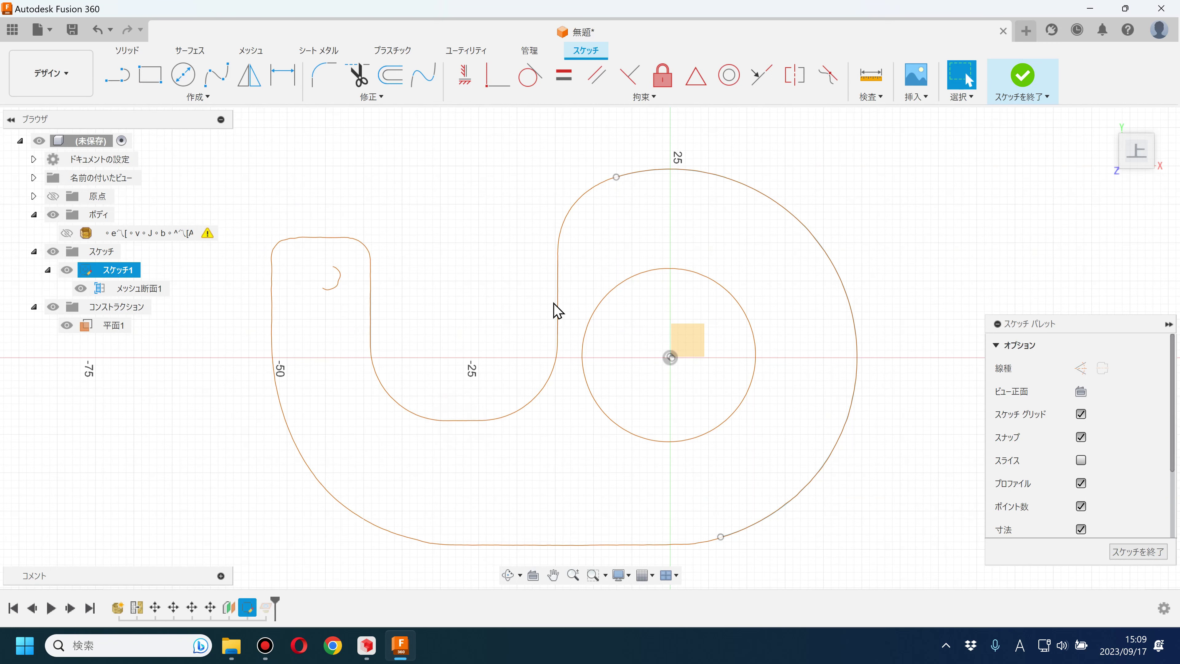
left_click(149, 74)
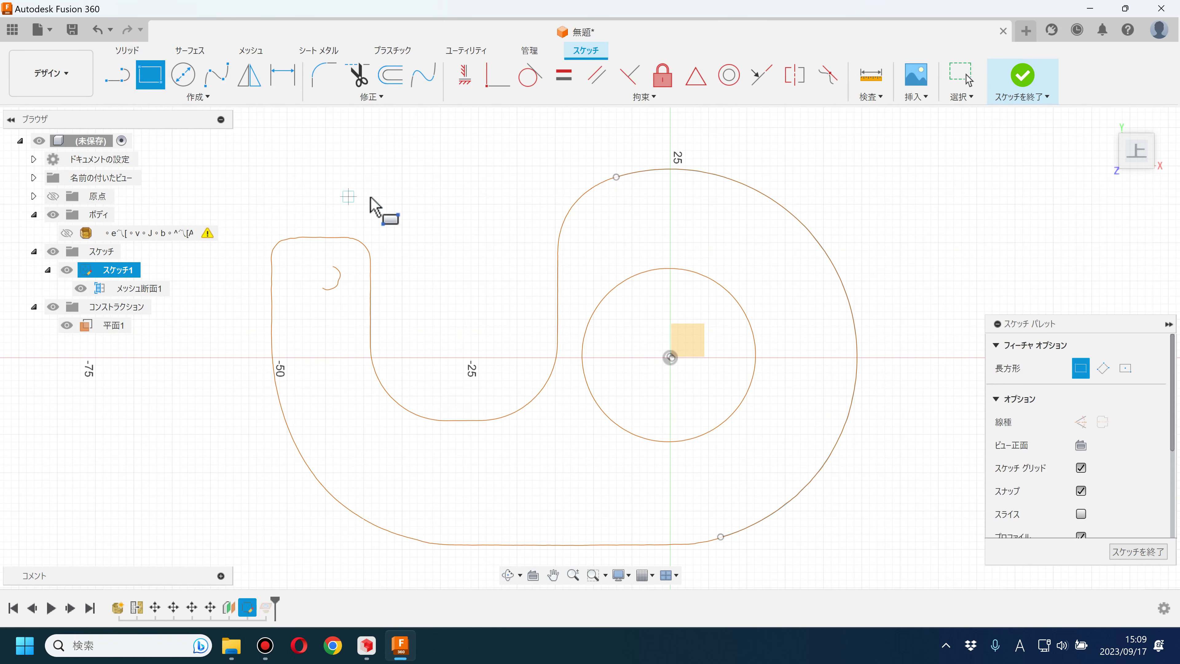
left_click(363, 165)
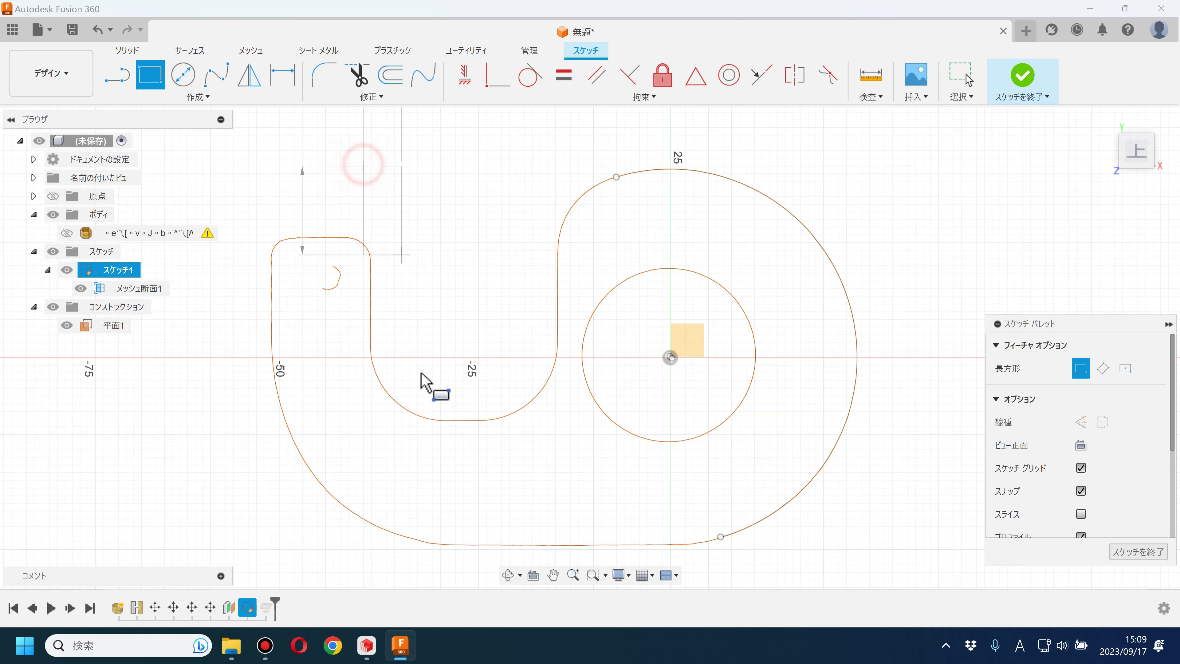
left_click(562, 418)
key("Escape")
left_click_drag(562, 316, 558, 317)
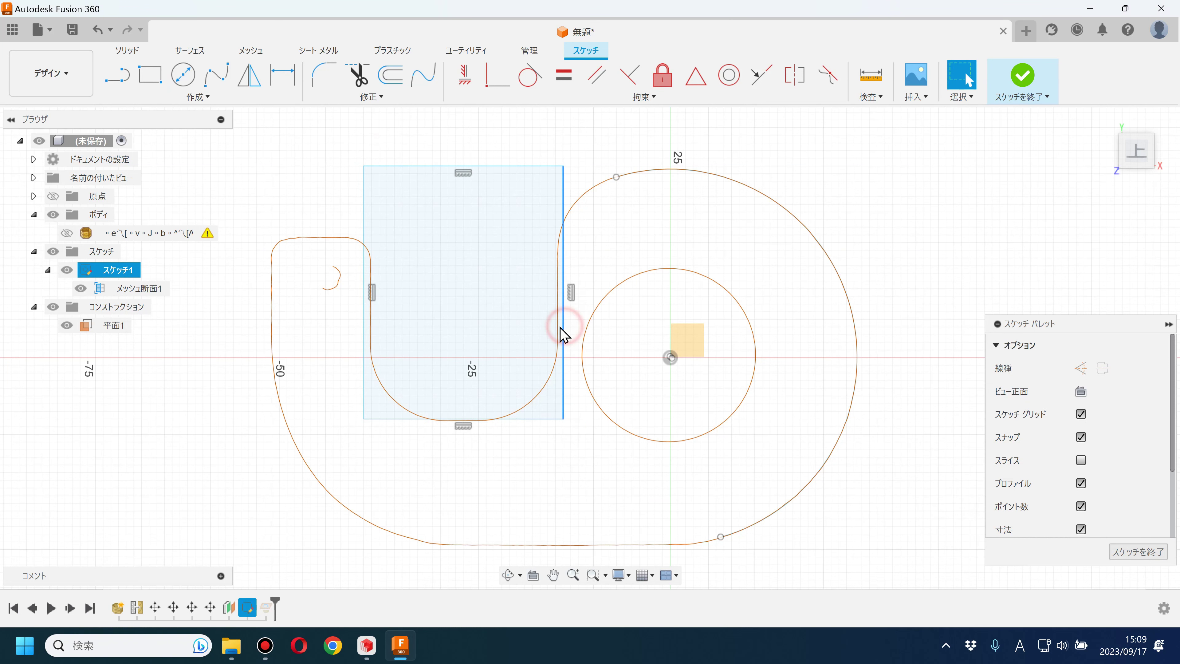
left_click(363, 323)
left_click_drag(363, 323, 369, 327)
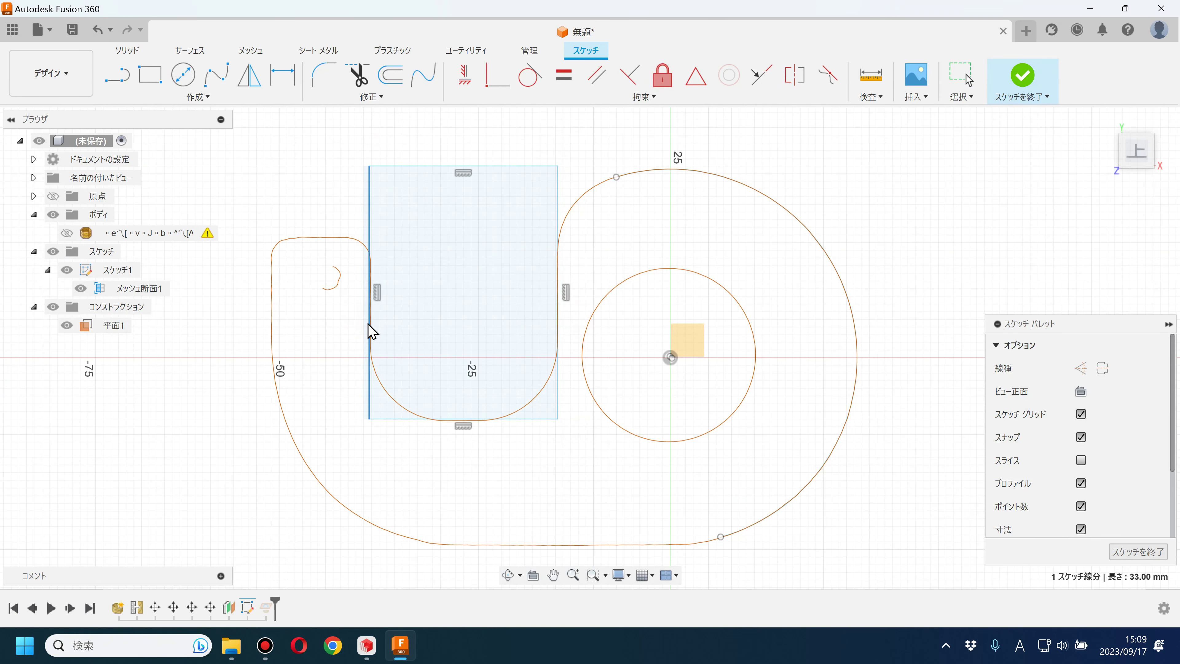
left_click_drag(464, 418, 463, 425)
left_click(221, 352)
- Draw lines along the outline's top-left and left side, extending the bottom into an arc
left_click(117, 75)
left_click(367, 238)
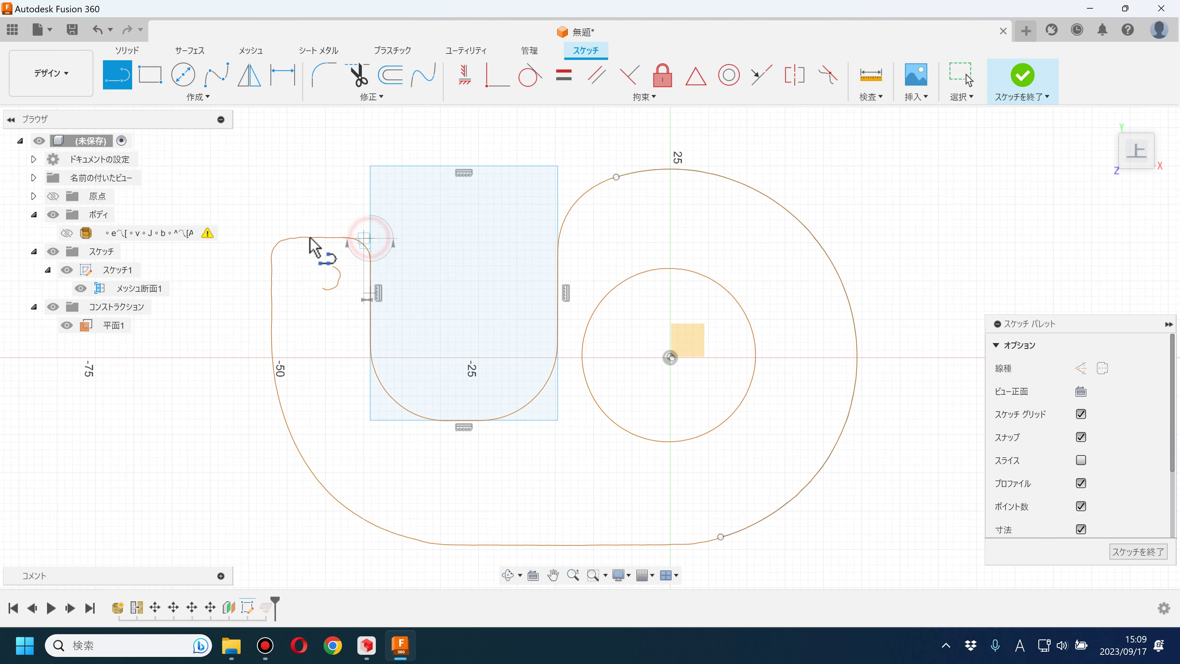
left_click(271, 238)
left_click(272, 358)
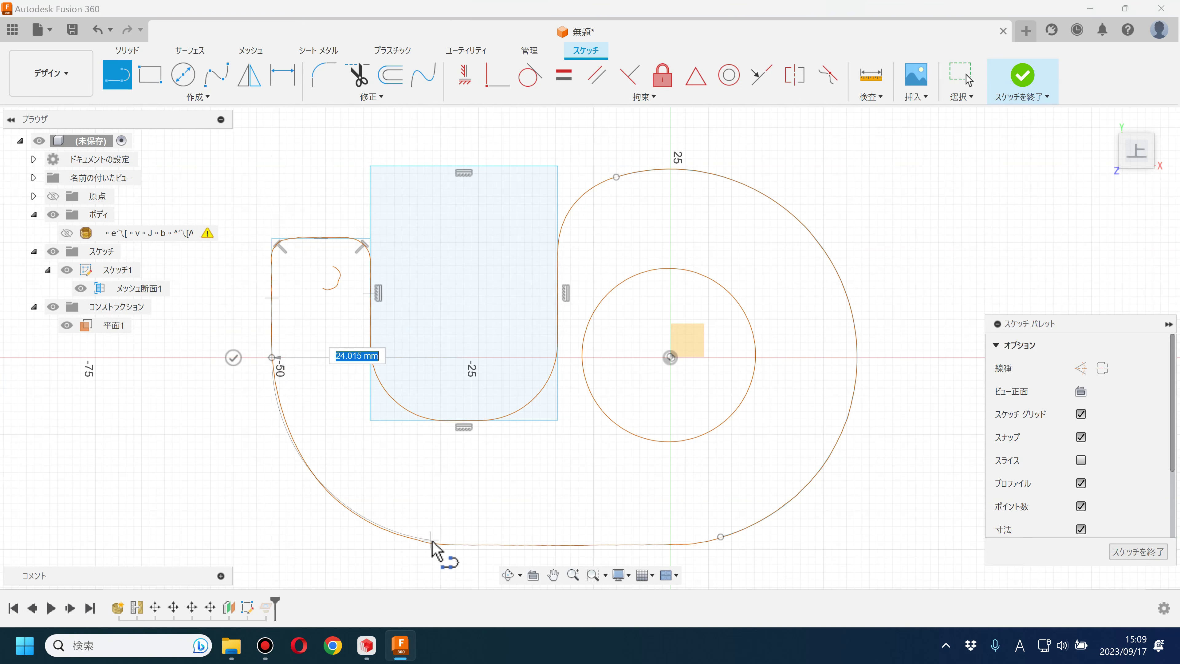
mouse_move(431, 542)
left_mouse_down()
mouse_move(697, 555)
mouse_move(722, 541)
left_mouse_up()
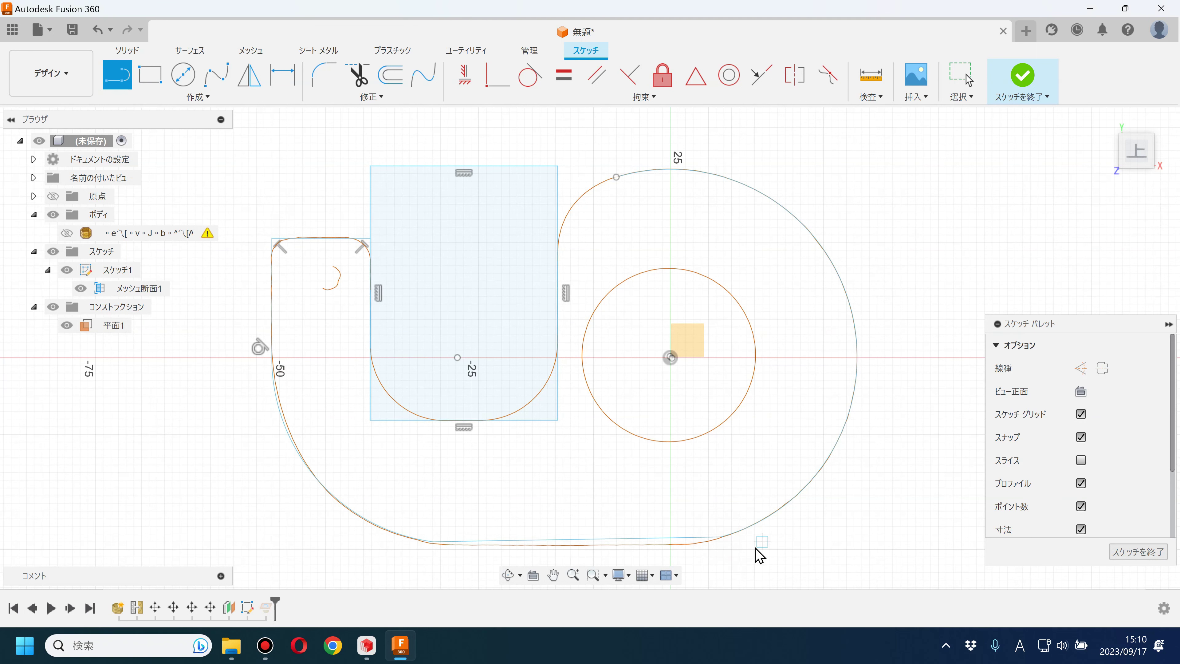
key("Escape")
scroll(624, 448, "up", 2)
scroll(623, 449, "down", 3)
scroll(595, 233, "up", 2)
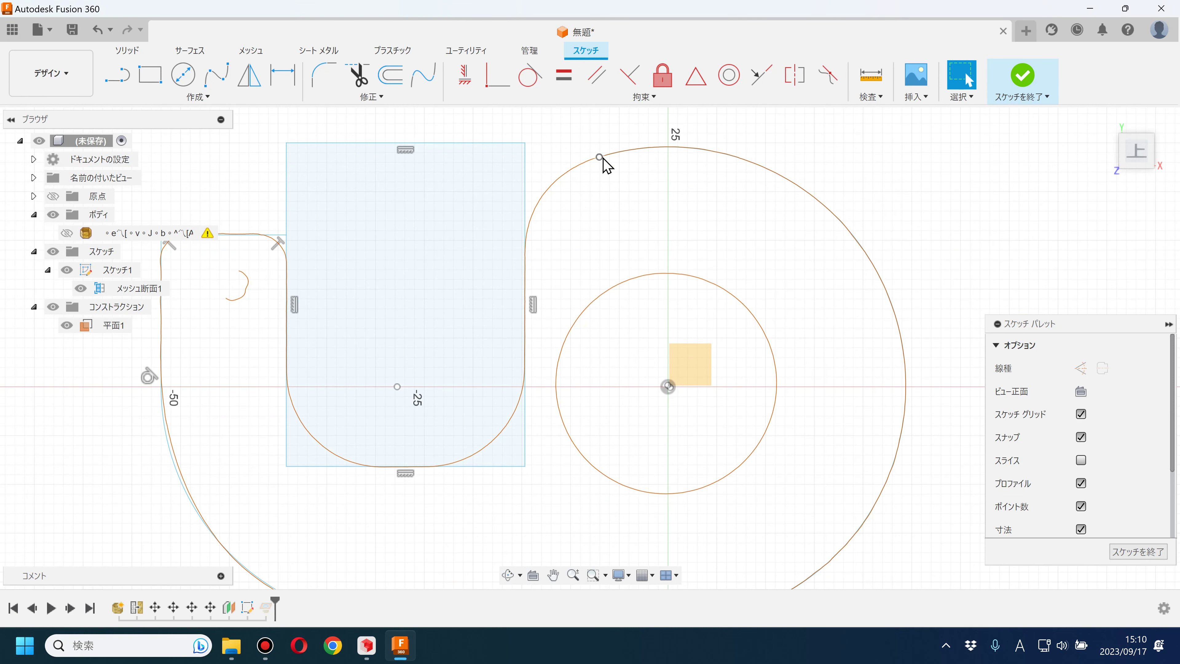
- Drag the large arc's endpoint onto the rectangle corner and confirm the profile is closed
left_click_drag(599, 158, 525, 197)
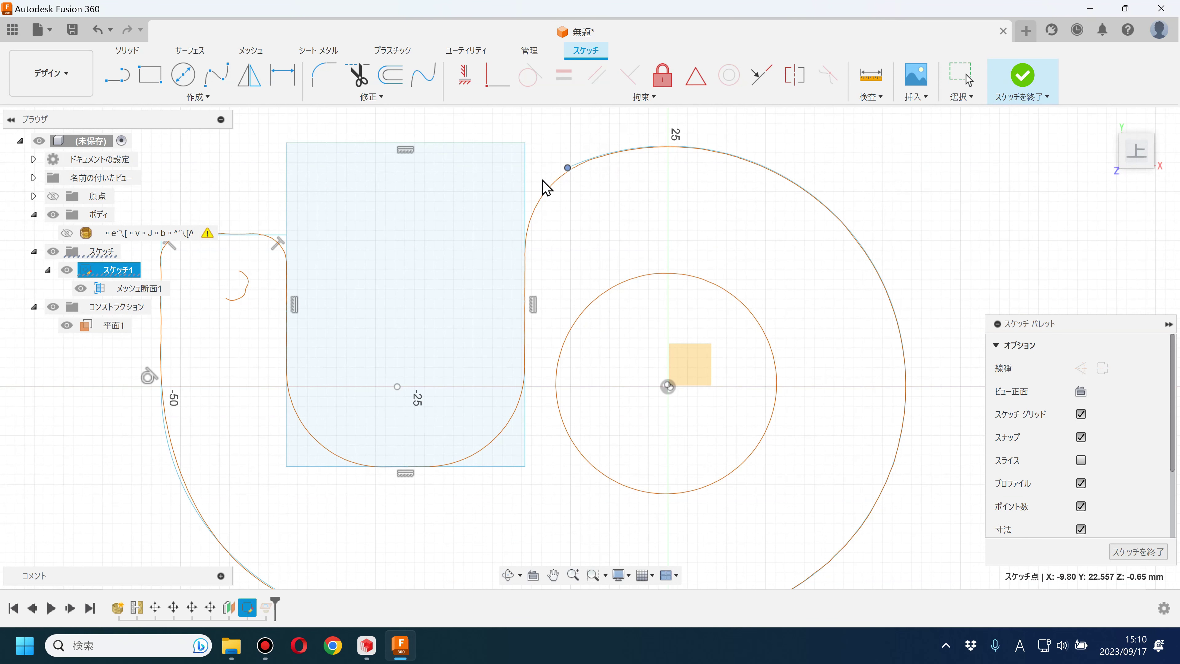
left_click(703, 232)
scroll(721, 302, "down", 2)
left_click(889, 265)
left_click(669, 267)
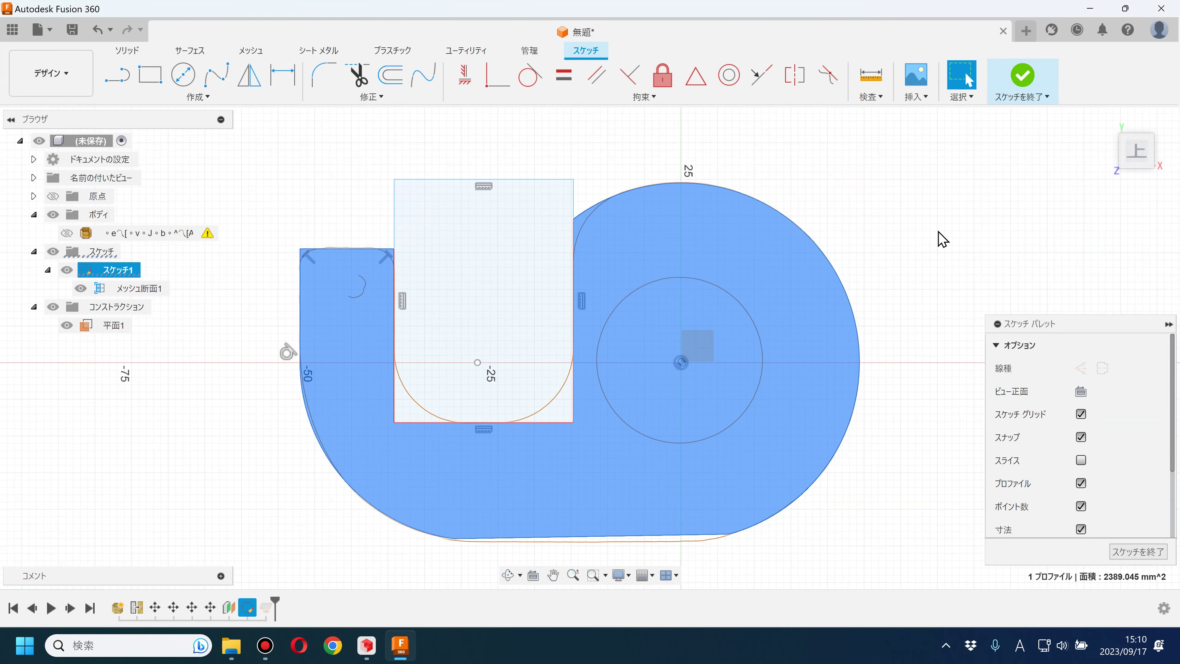
left_click(928, 245)
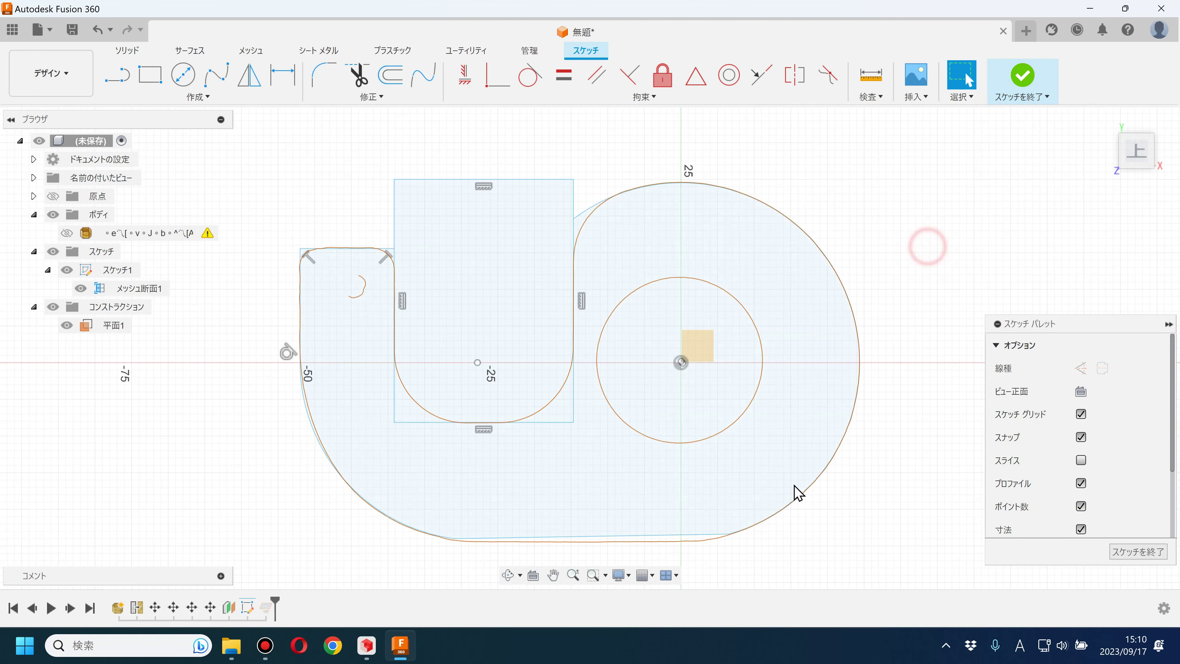
scroll(735, 540, "up", 2)
scroll(733, 539, "up", 2)
- Apply a Fix constraint to the outline's bottom line
left_click(676, 528)
left_click(464, 76)
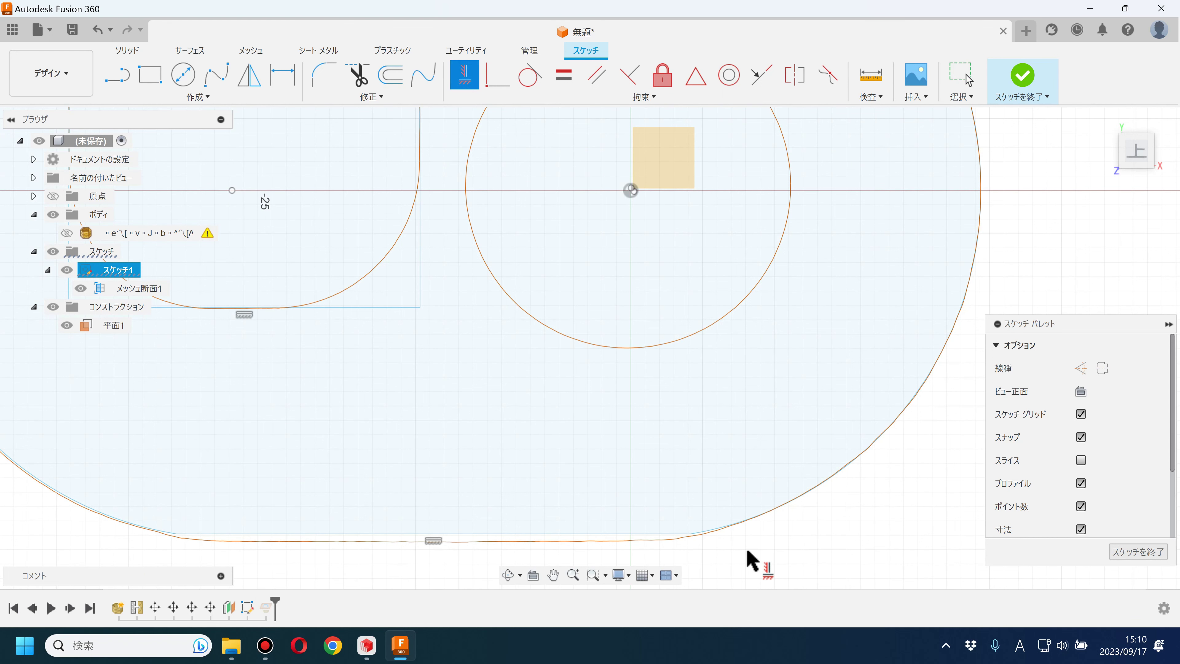
scroll(755, 560, "down", 3)
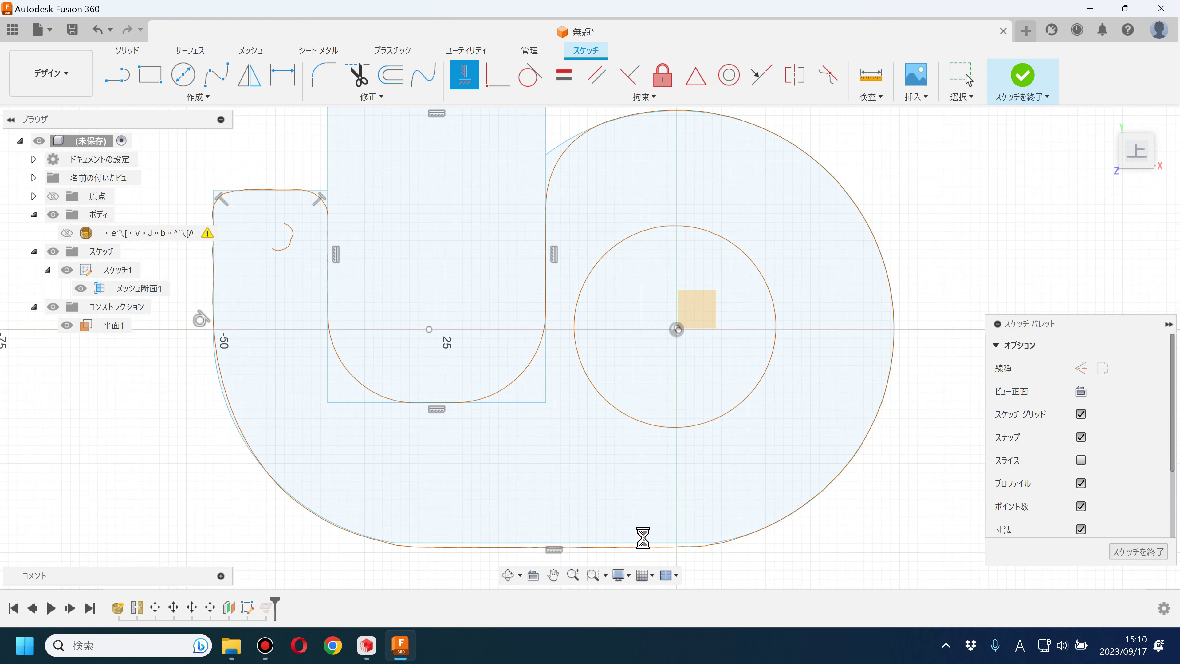
- Make the bottom line tangent to both the right and left lower arcs
key("Escape")
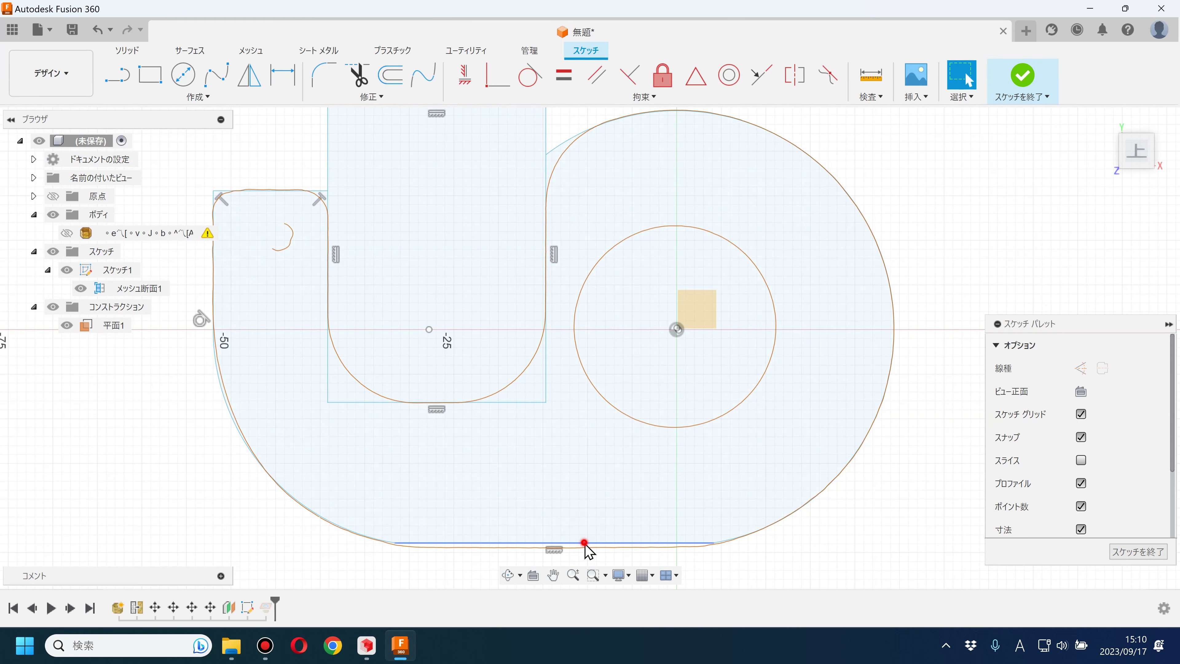
left_click_drag(588, 553, 589, 556)
left_click(588, 555)
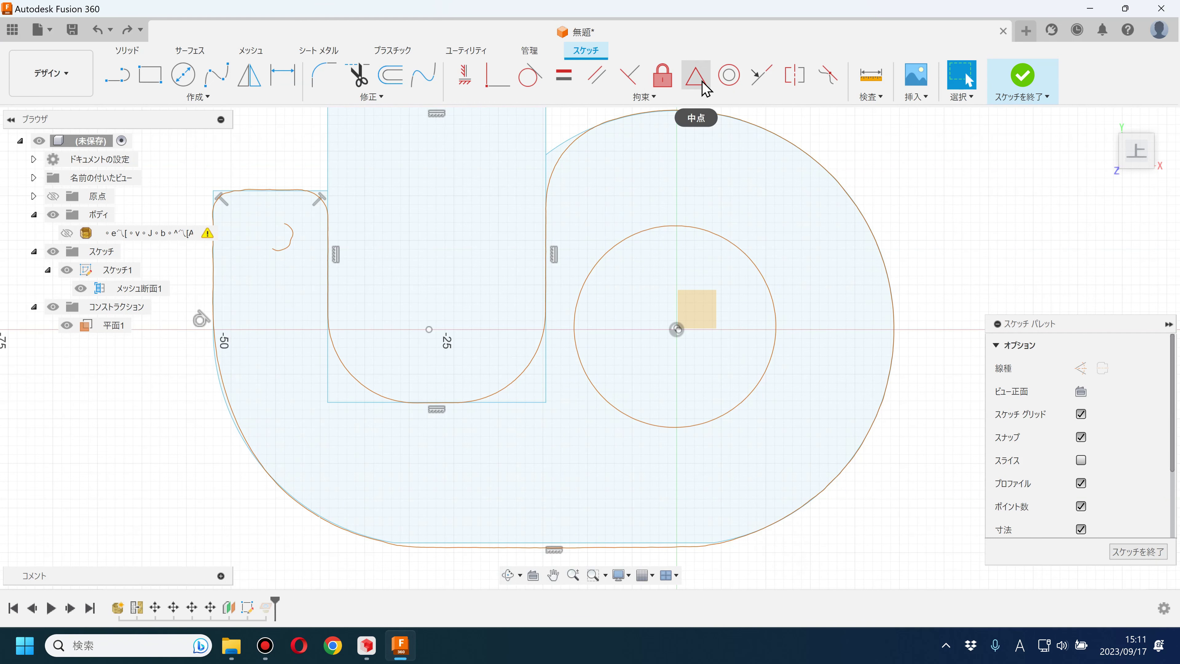
left_click(528, 75)
scroll(744, 544, "up", 3)
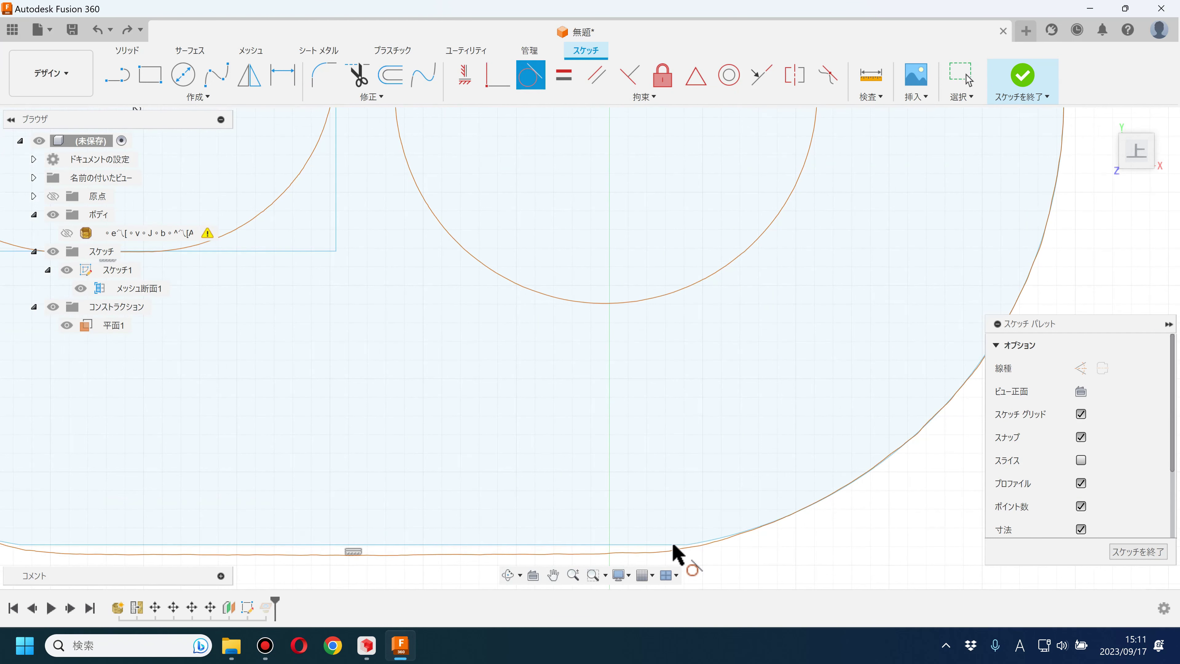
left_click(677, 553)
scroll(727, 562, "down", 5)
left_click(366, 543)
left_click(412, 554)
key("Escape")
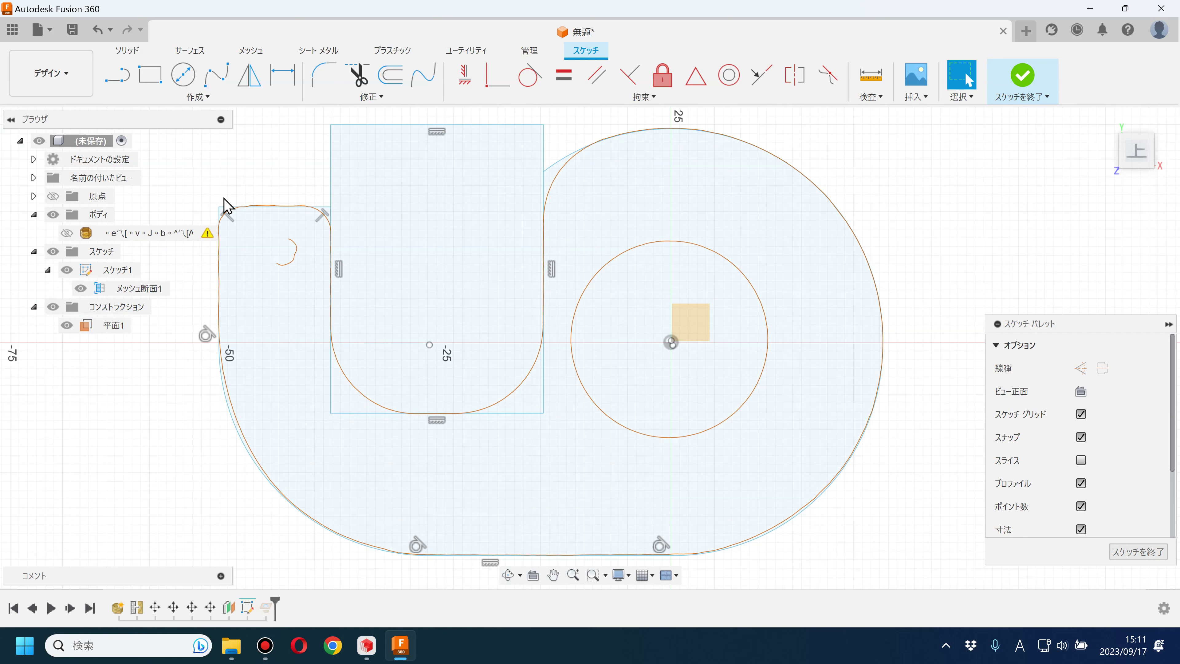
- Finish スケッチ1 and show the scanned mesh body again in a tilted 3D view
left_click(272, 345)
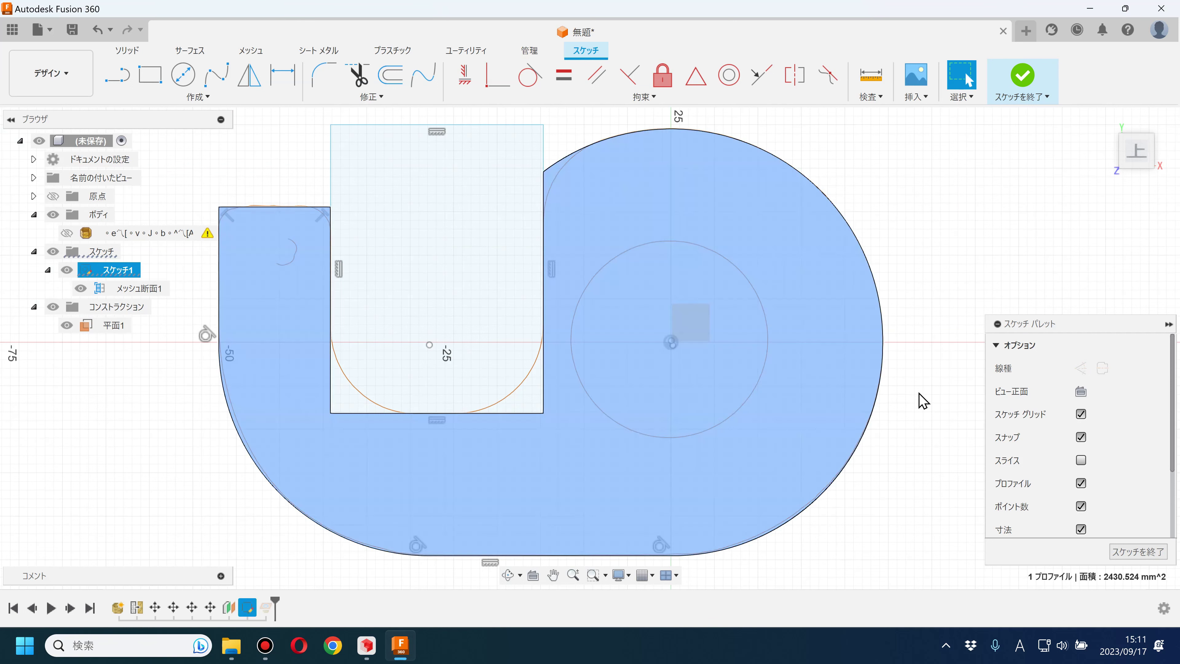
left_click(936, 292)
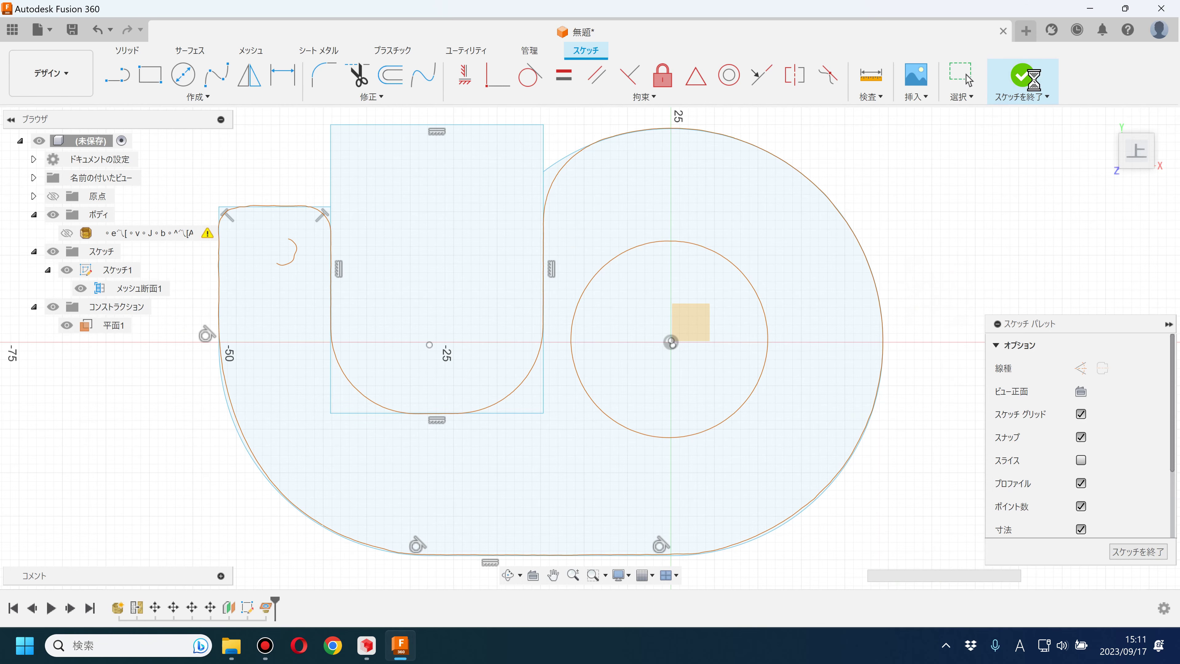
left_click(1022, 74)
scroll(526, 397, "down", 3)
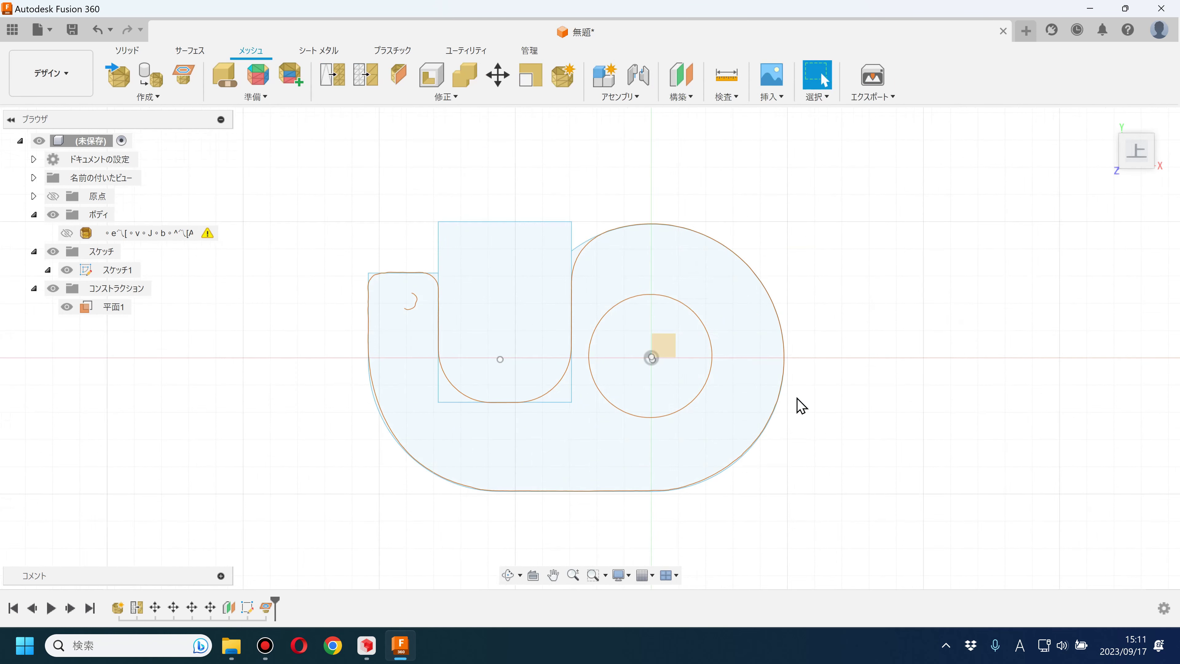
middle_click_drag(798, 403, 748, 424, "shift")
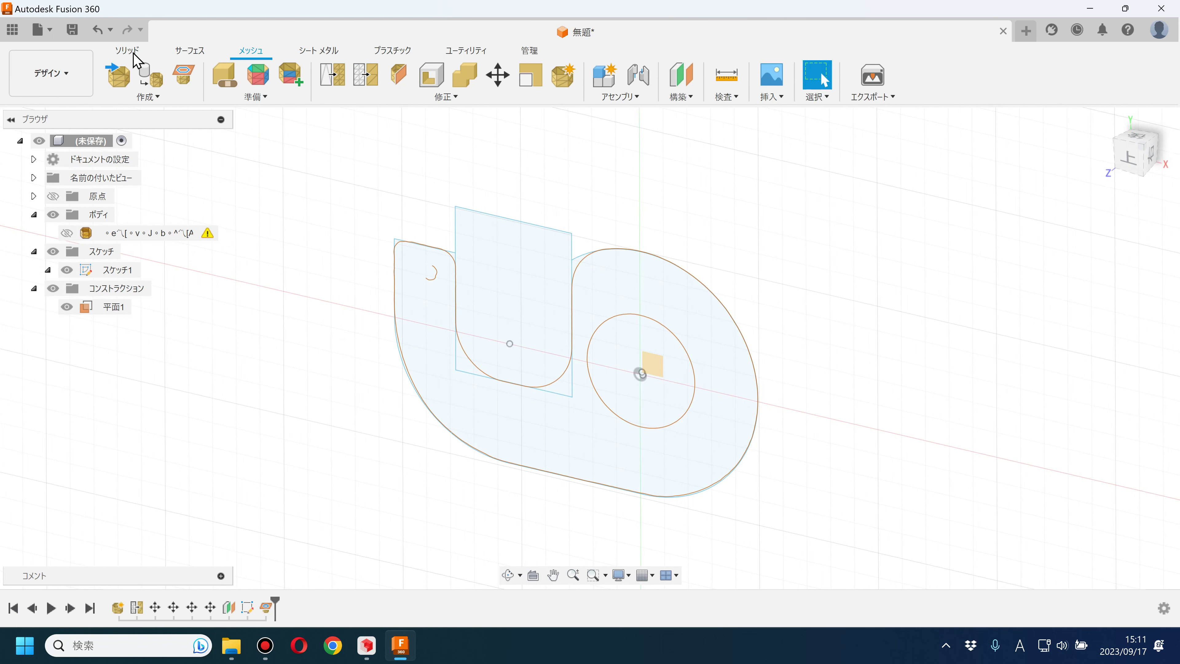
left_click(67, 233)
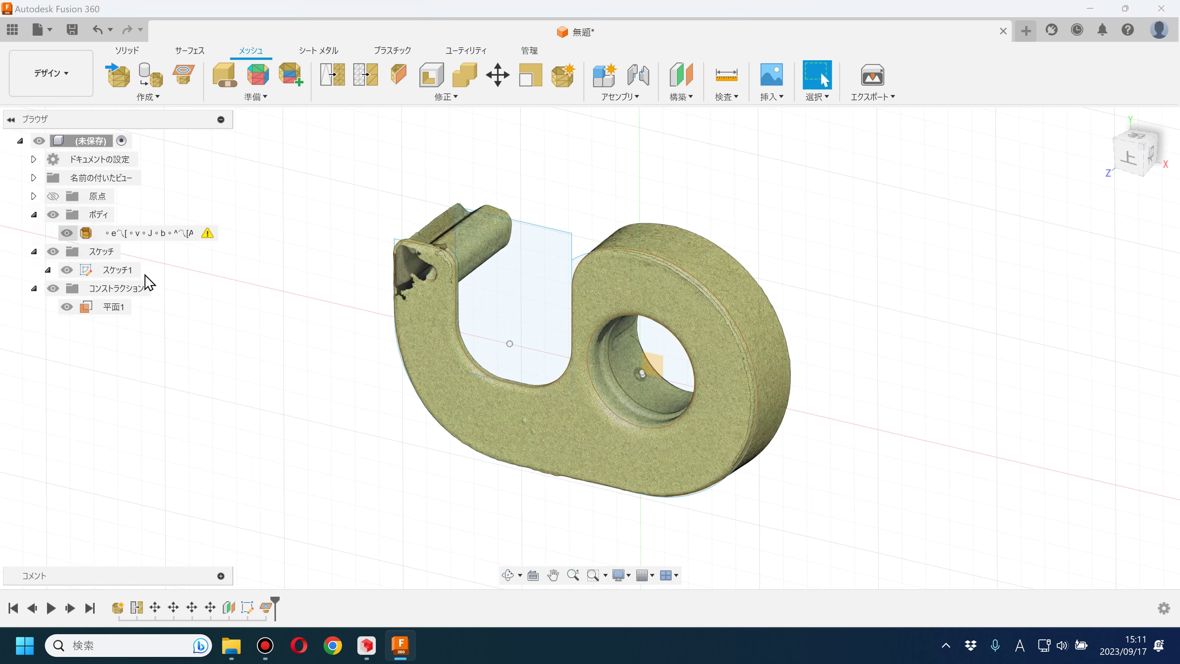
left_click(127, 50)
left_click(150, 75)
- Extrude the outline profile 0.7 mm on the first side
left_click(576, 439)
scroll(578, 439, "up", 3)
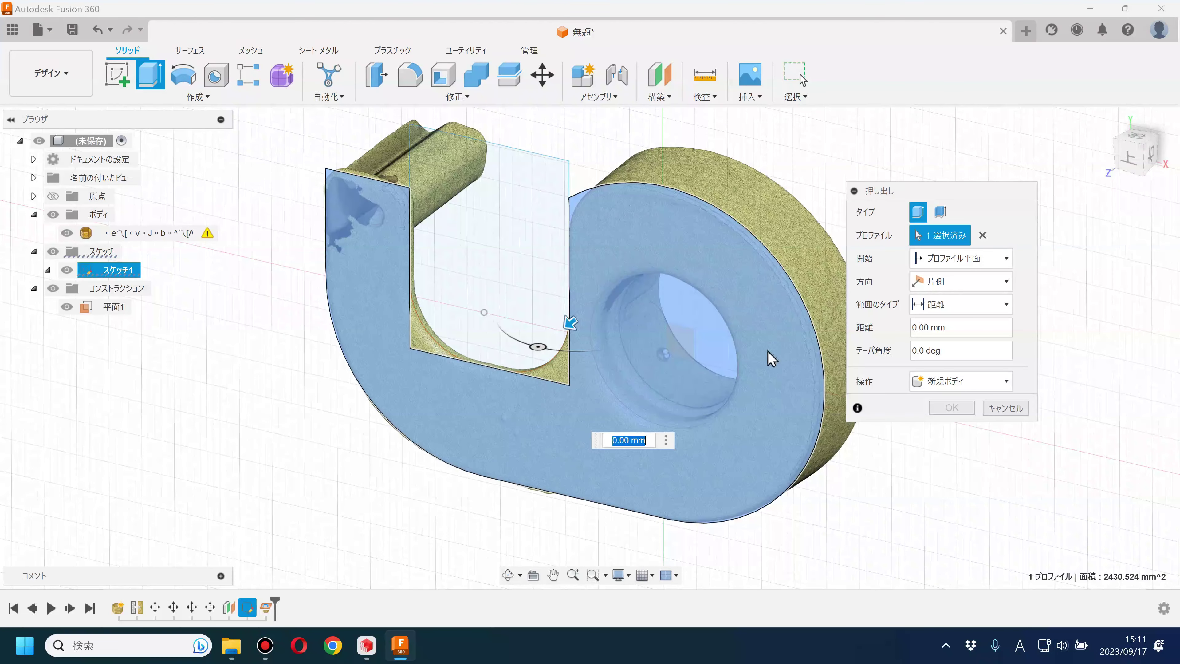
left_click(1151, 158)
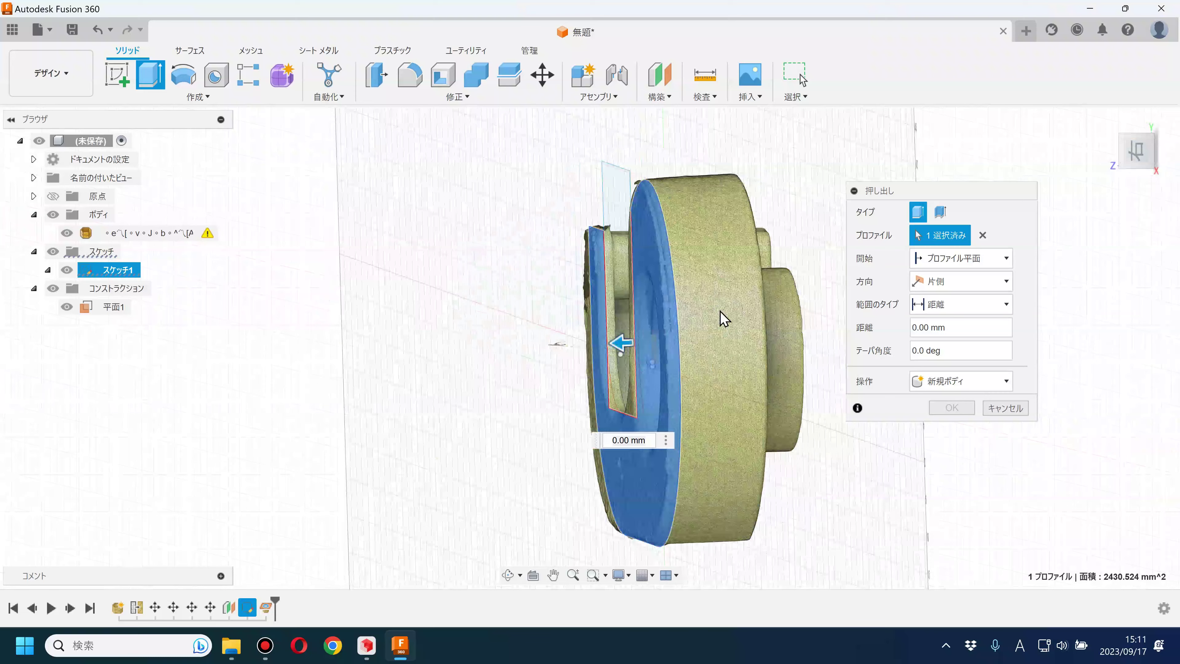
scroll(711, 321, "up", 1)
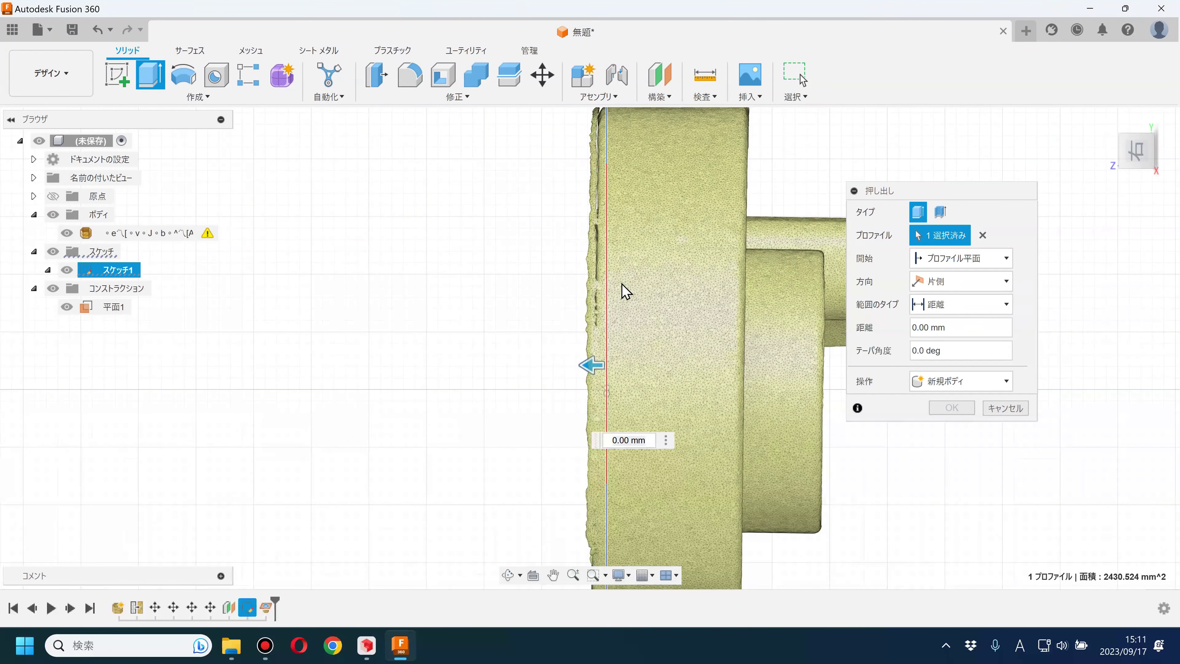
scroll(587, 378, "up", 1)
left_click_drag(588, 365, 586, 366)
type("0.7")
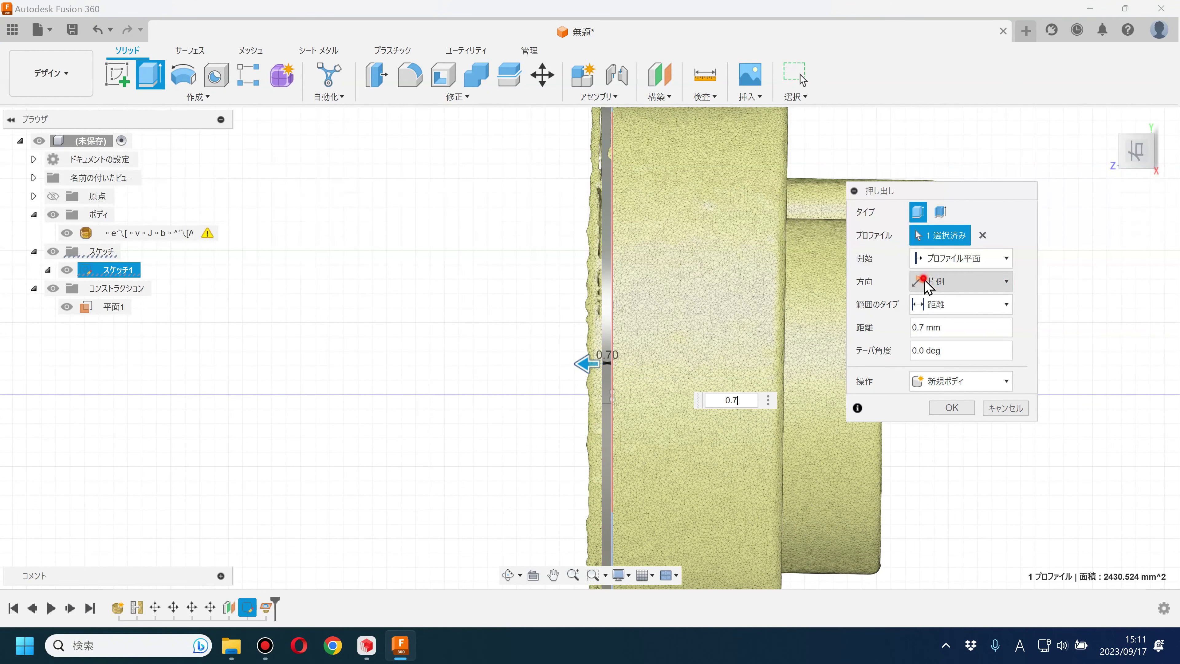
- Switch the extrusion to Two Sides with a 12.3 mm second-side distance
left_click(925, 281)
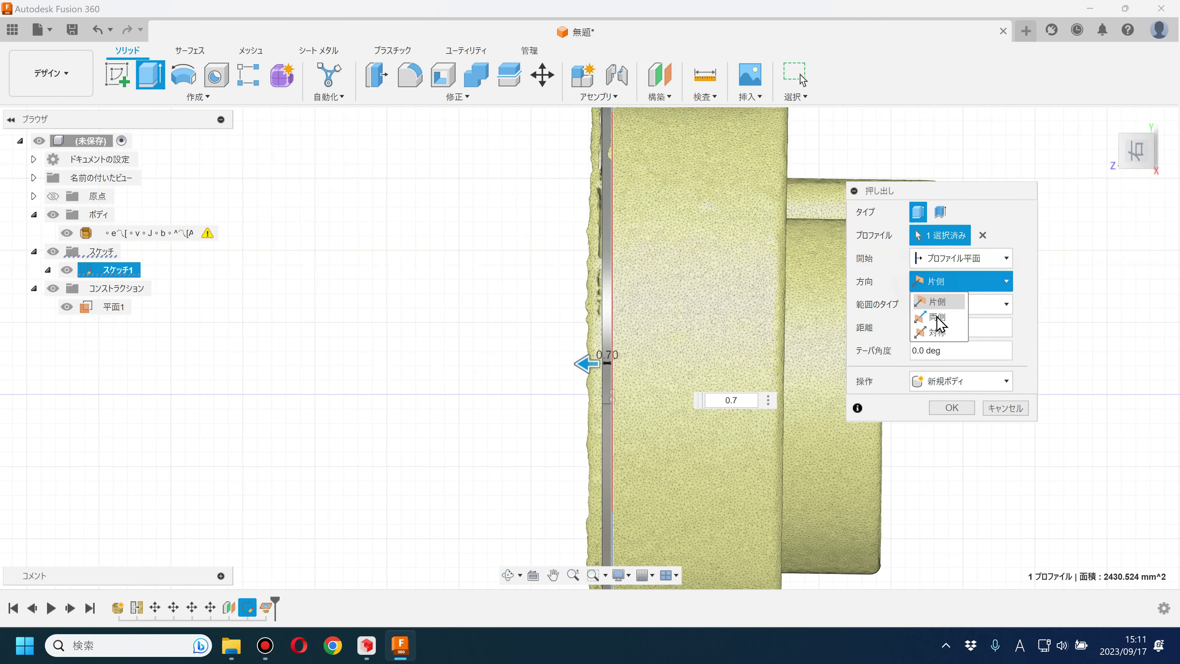
left_click(936, 317)
scroll(692, 362, "down", 2)
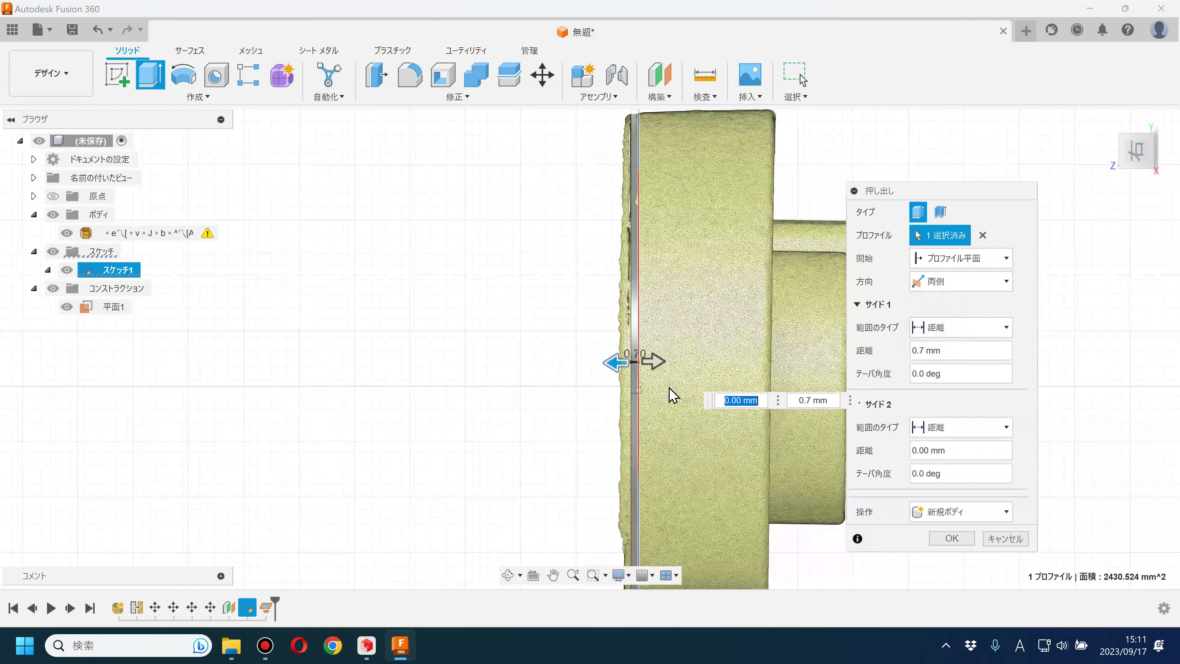
scroll(636, 372, "down", 2)
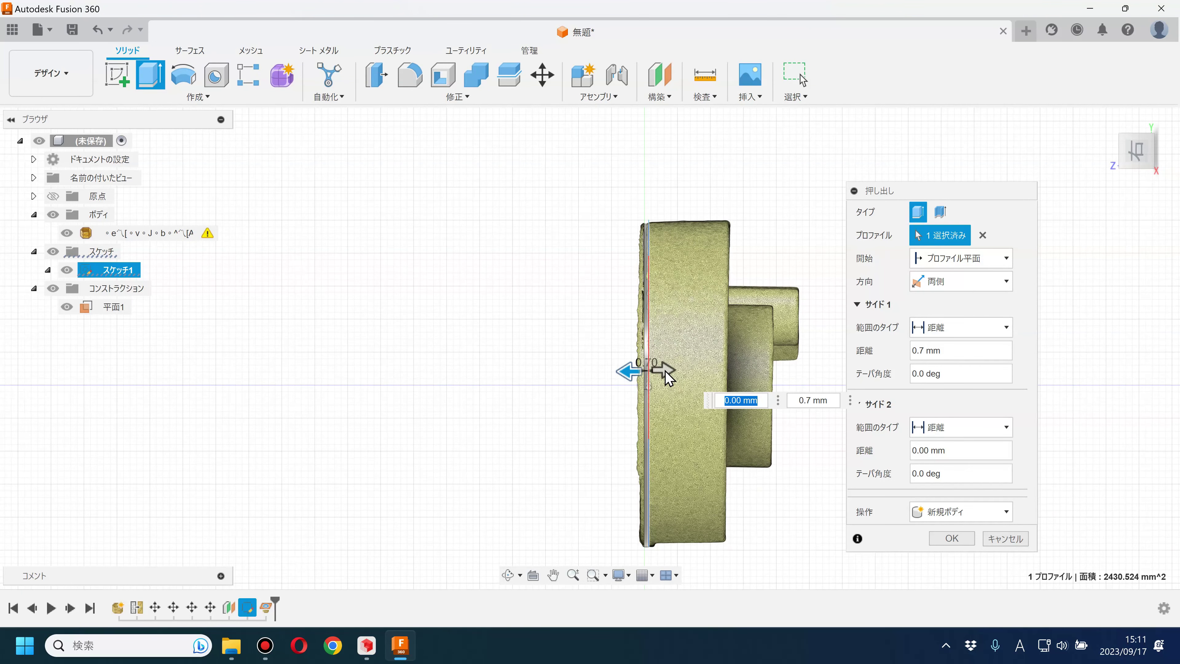
middle_click_drag(662, 370, 597, 373)
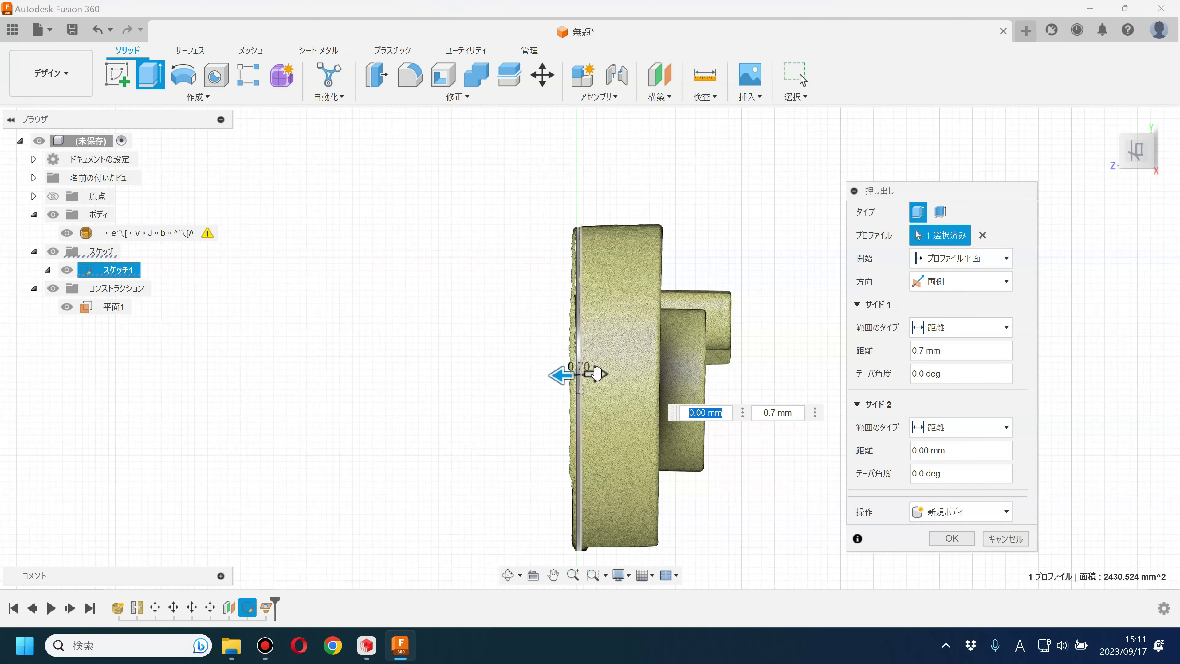
left_click_drag(597, 373, 676, 375)
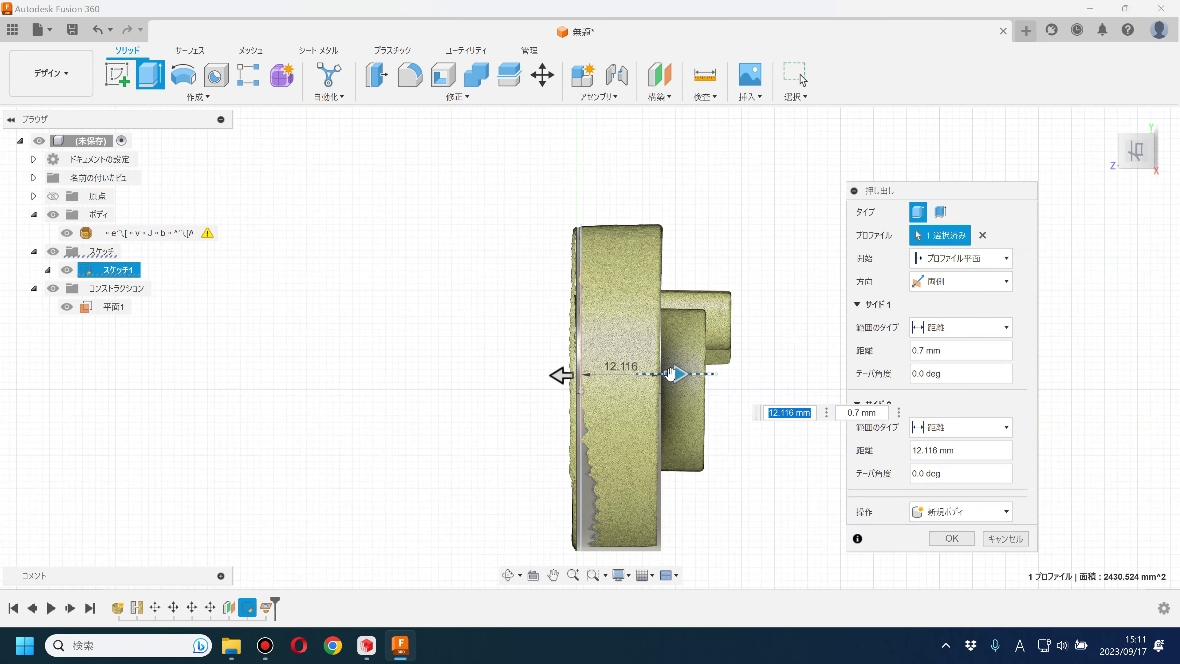
type("3")
- Inspect the two-sided extrusion from below and the front, then select the Side 1 taper field
scroll(695, 290, "up", 3)
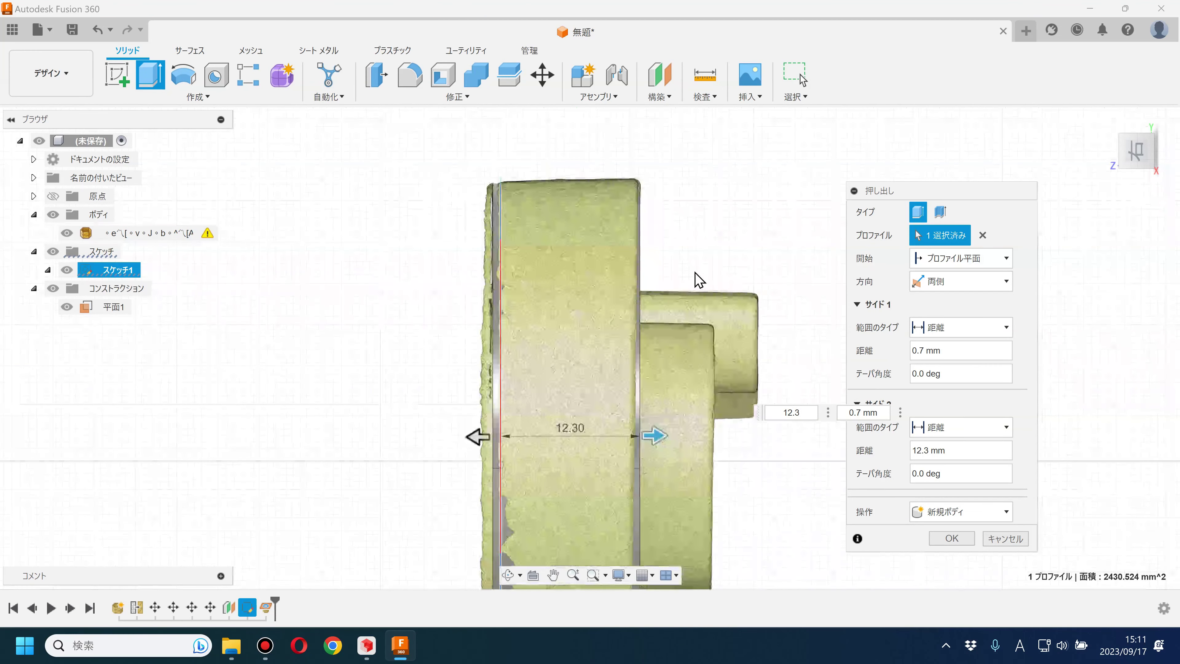
mouse_move(656, 255)
middle_mouse_down("shift")
mouse_move(595, 253)
mouse_move(554, 322)
mouse_move(508, 330)
mouse_move(489, 256)
middle_mouse_up("shift")
scroll(679, 479, "up", 3)
mouse_move(675, 466)
middle_mouse_down("shift")
mouse_move(693, 443)
mouse_move(698, 469)
mouse_move(617, 474)
mouse_move(742, 493)
middle_mouse_up("shift")
left_click(1139, 154)
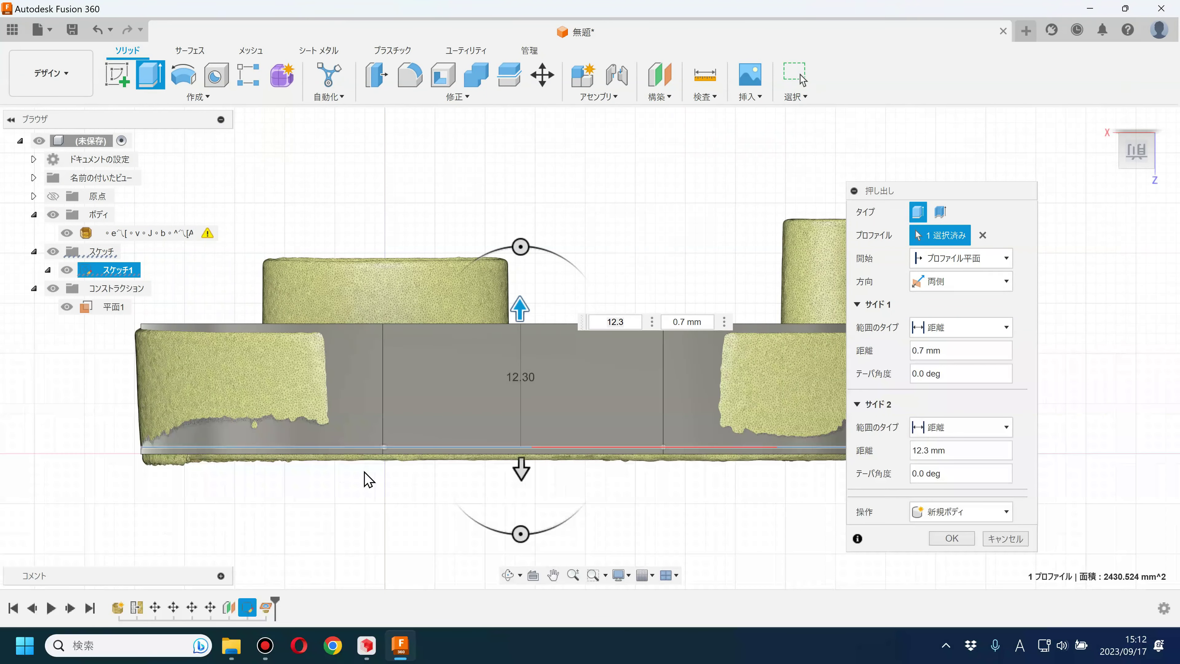
scroll(126, 375, "up", 2)
scroll(156, 339, "up", 3)
scroll(460, 458, "down", 2)
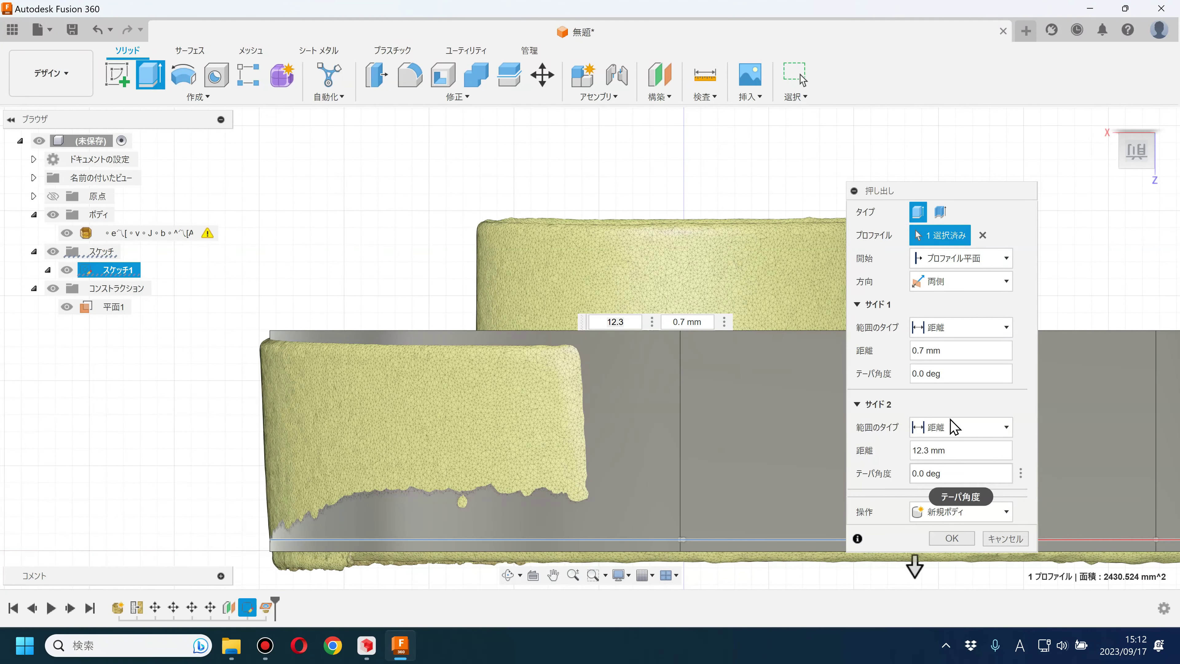
left_click_drag(926, 375, 898, 380)
type("5")
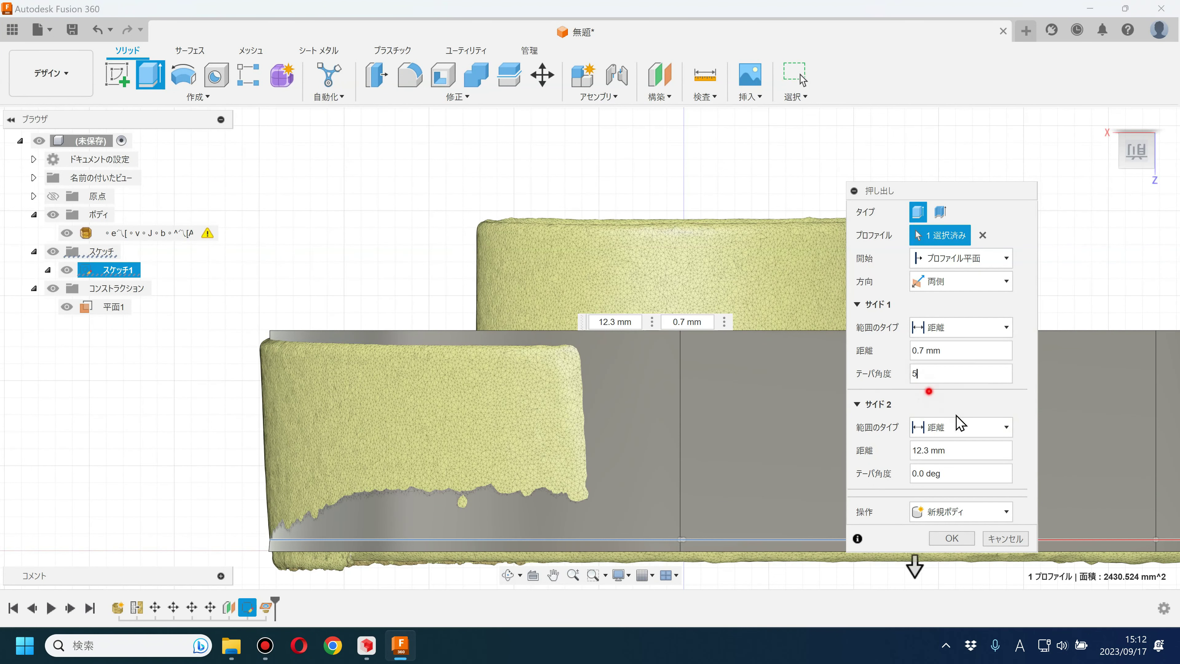
- Apply tapers of -3° on Side 1 and 3° on Side 2, then commit the extrusion
key("Home")
type("-")
left_click_drag(927, 473, 878, 478)
type("5")
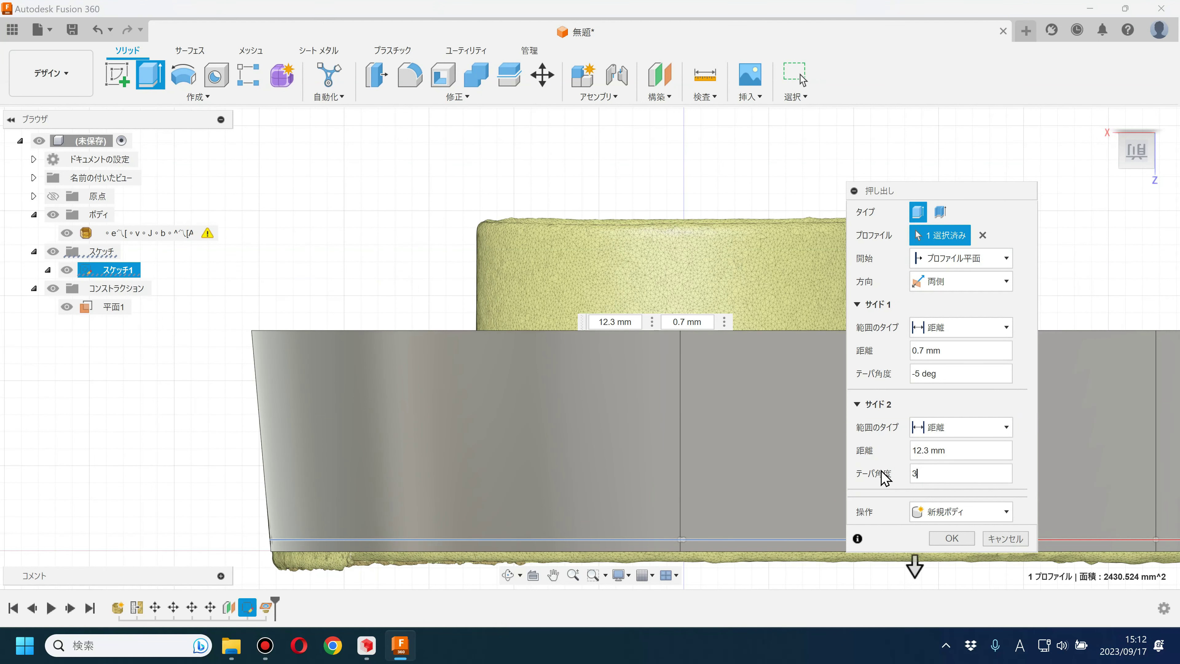
left_click(919, 372)
type("-3")
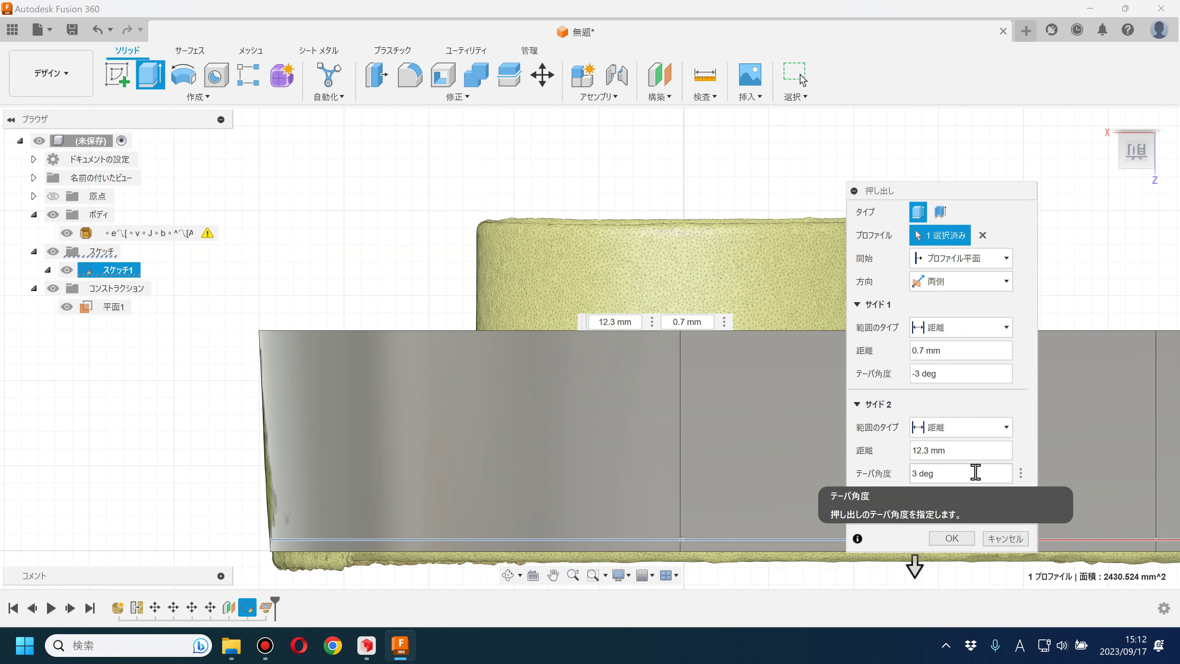
key("Return")
scroll(429, 322, "down", 3)
scroll(456, 396, "down", 2)
mouse_move(456, 395)
middle_mouse_down("shift")
mouse_move(486, 520)
mouse_move(566, 434)
mouse_move(606, 369)
mouse_move(575, 347)
mouse_move(522, 266)
middle_mouse_up("shift")
left_click(522, 267)
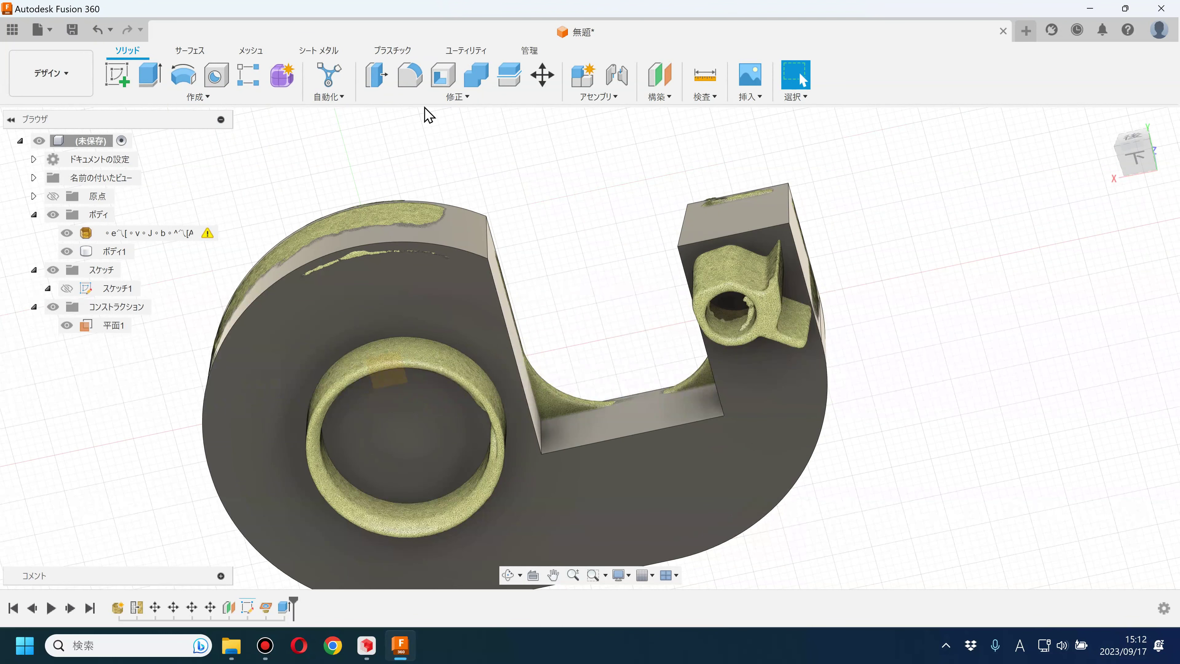
- Fillet the slot's two inner bottom edges with an 8 mm radius
key("f")
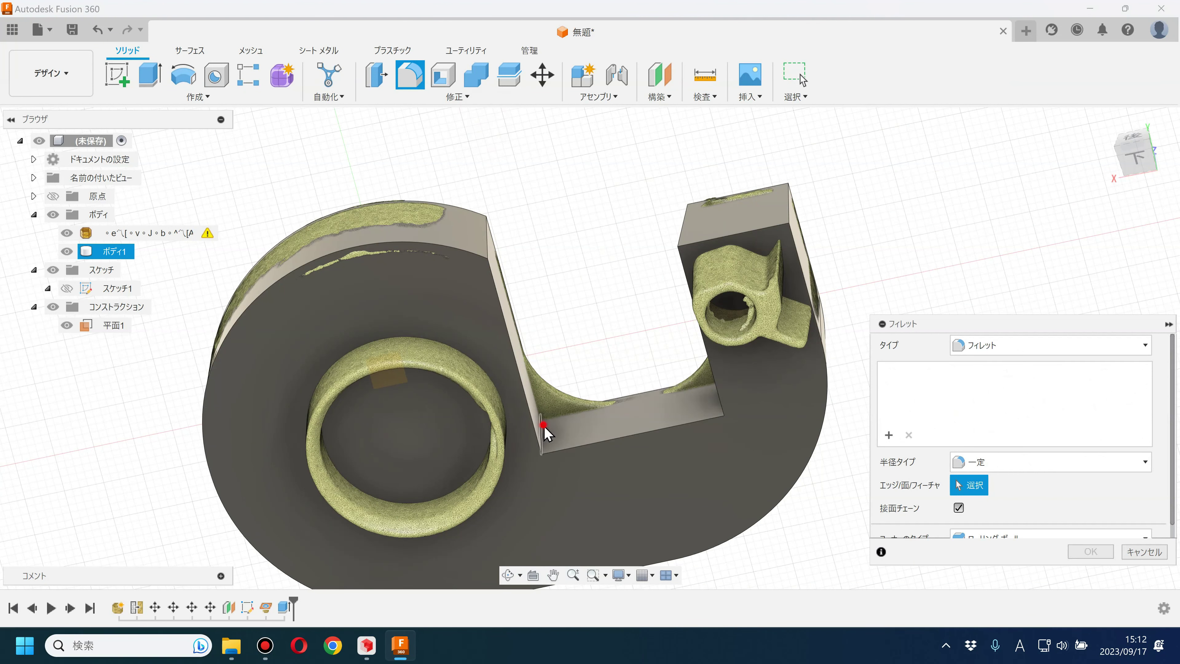
left_click(624, 403)
middle_click_drag(625, 402, 735, 401, "shift")
left_click(740, 391)
left_click(1141, 158)
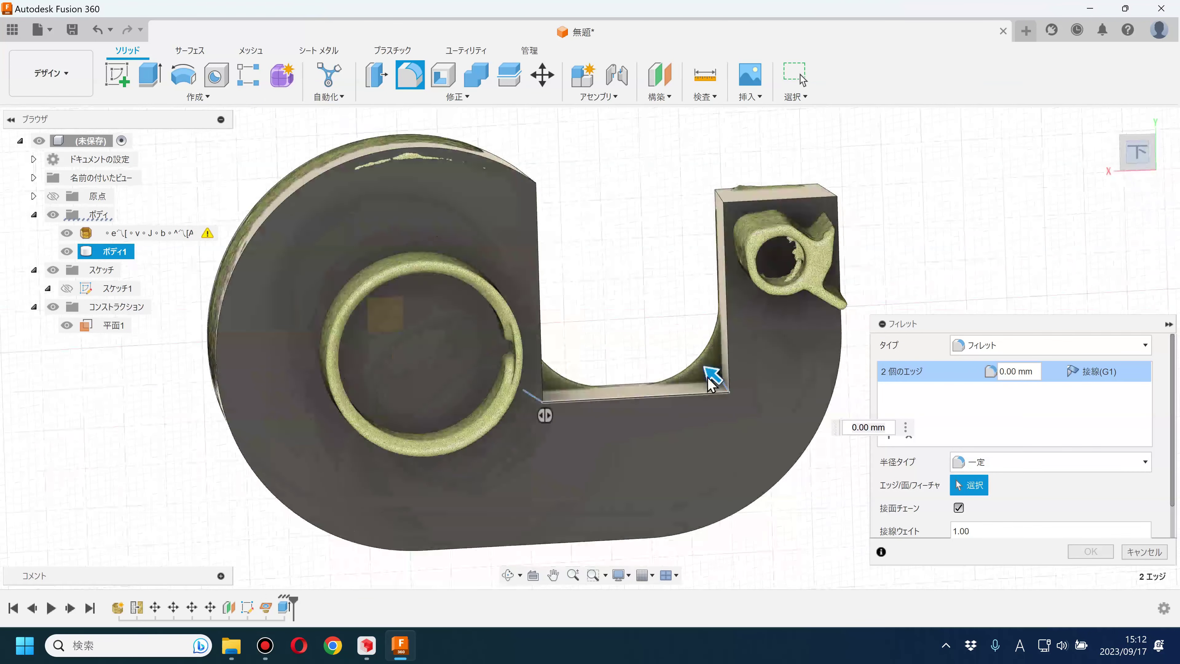
scroll(719, 414, "up", 5)
left_click_drag(717, 393, 680, 350)
type("8")
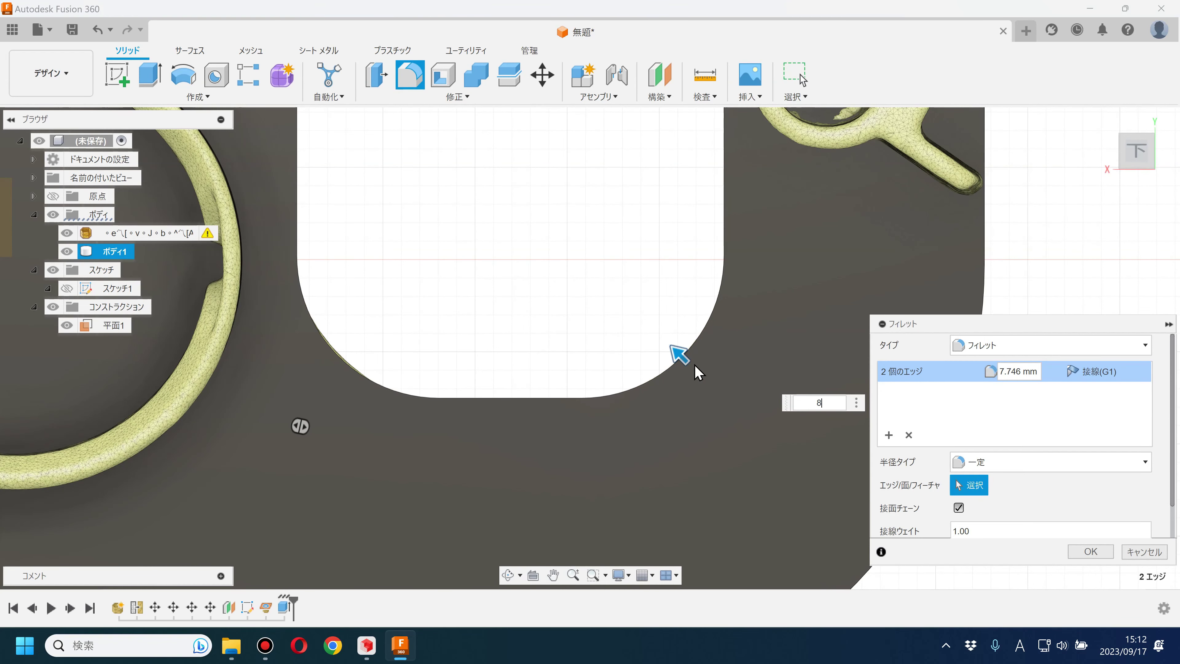
key("Return")
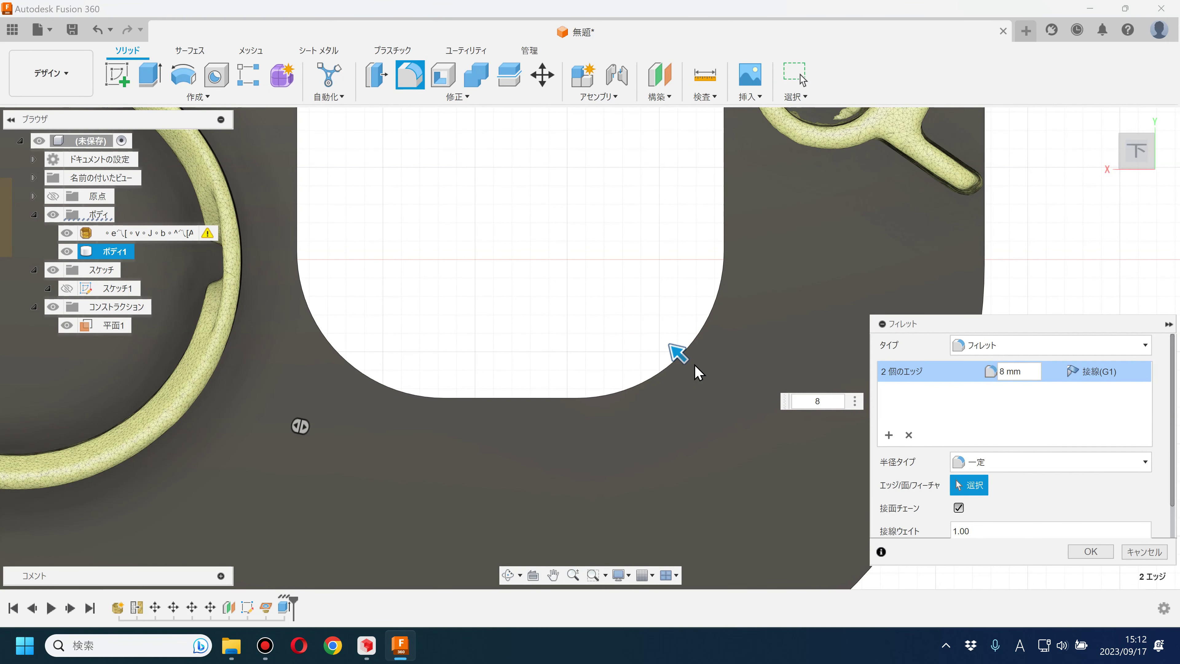
key("Return")
- Orbit back to a 3D view and make スケッチ1 visible again
scroll(637, 292, "down", 5)
scroll(664, 361, "down", 2)
mouse_move(655, 374)
middle_mouse_down("shift")
mouse_move(648, 406)
mouse_move(424, 373)
mouse_move(440, 388)
middle_mouse_up("shift")
left_click(67, 288)
scroll(614, 253, "up", 3)
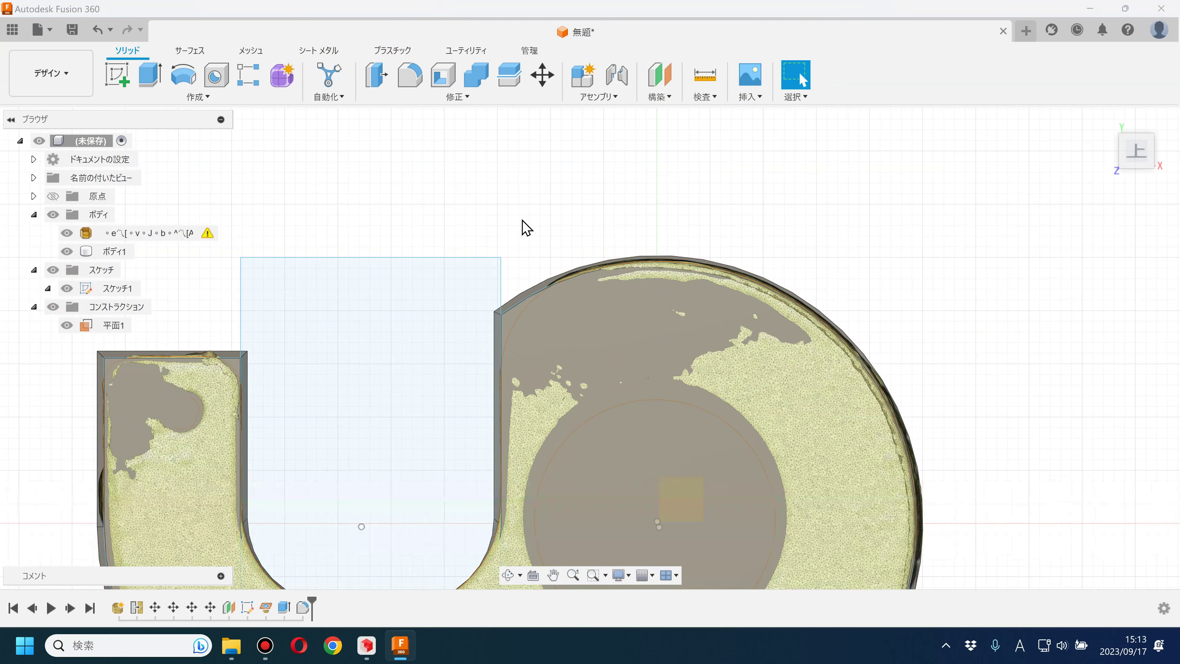
- Fillet the corner edge beside the slot opening at about 9.161 mm
left_click(409, 74)
scroll(499, 312, "up", 2)
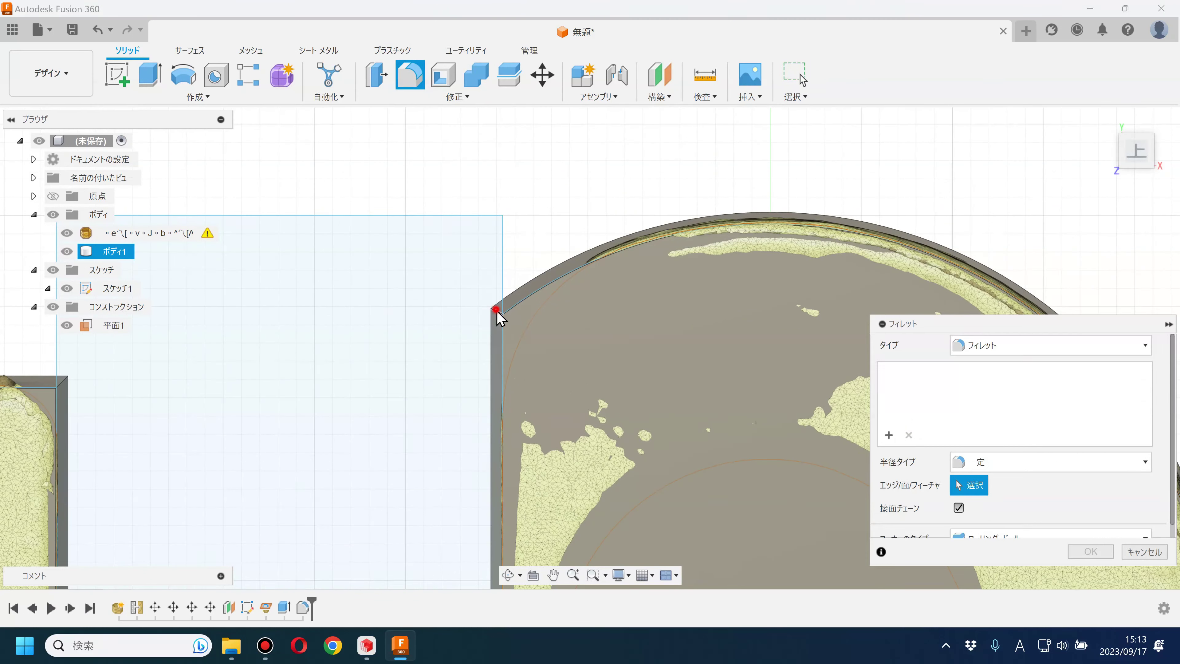
left_click(496, 312)
left_click_drag(497, 313, 500, 318)
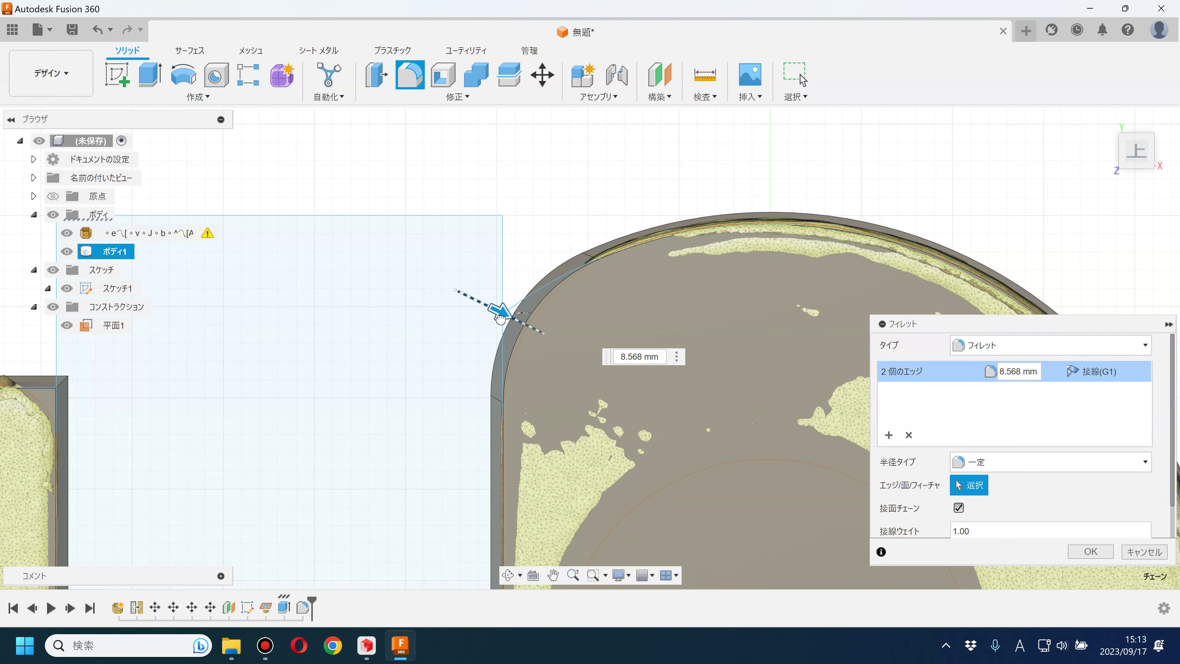
left_click_drag(500, 318, 511, 335)
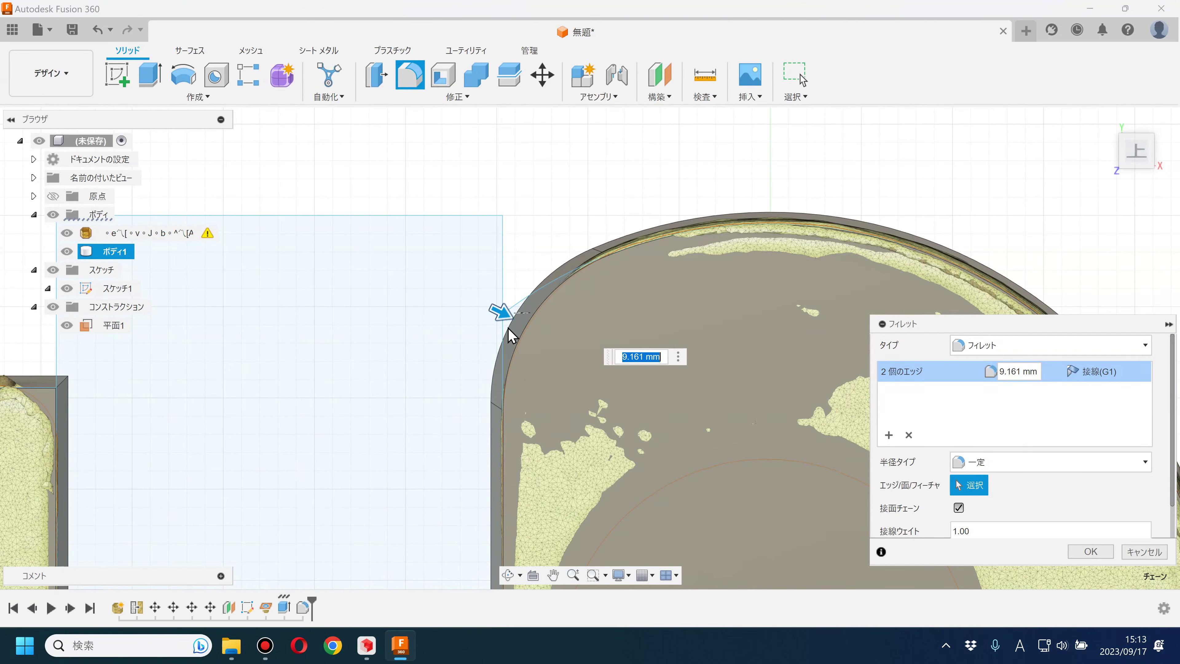
key("Return")
- Fillet the narrow arm's top edges with a 3 mm radius
scroll(614, 279, "down", 3)
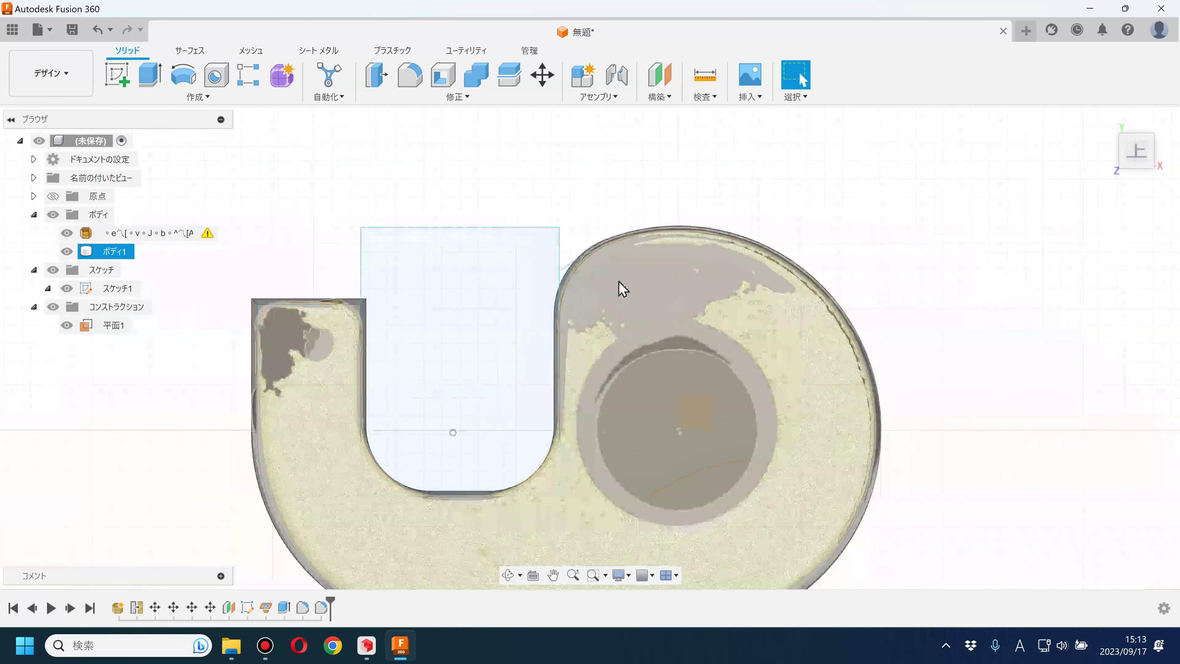
scroll(623, 288, "down", 2)
scroll(415, 285, "up", 3)
scroll(348, 228, "up", 4)
left_click(409, 77)
left_click(181, 323)
left_click_drag(169, 305, 182, 324)
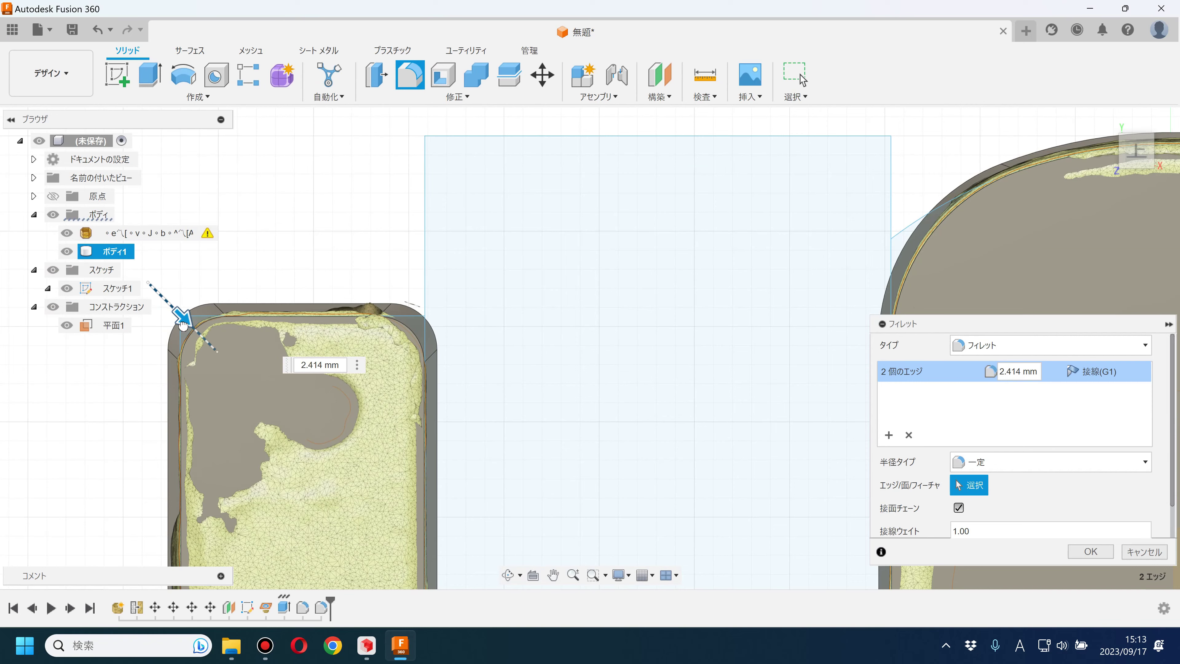
key("Return")
scroll(467, 398, "down", 3)
scroll(537, 432, "down", 3)
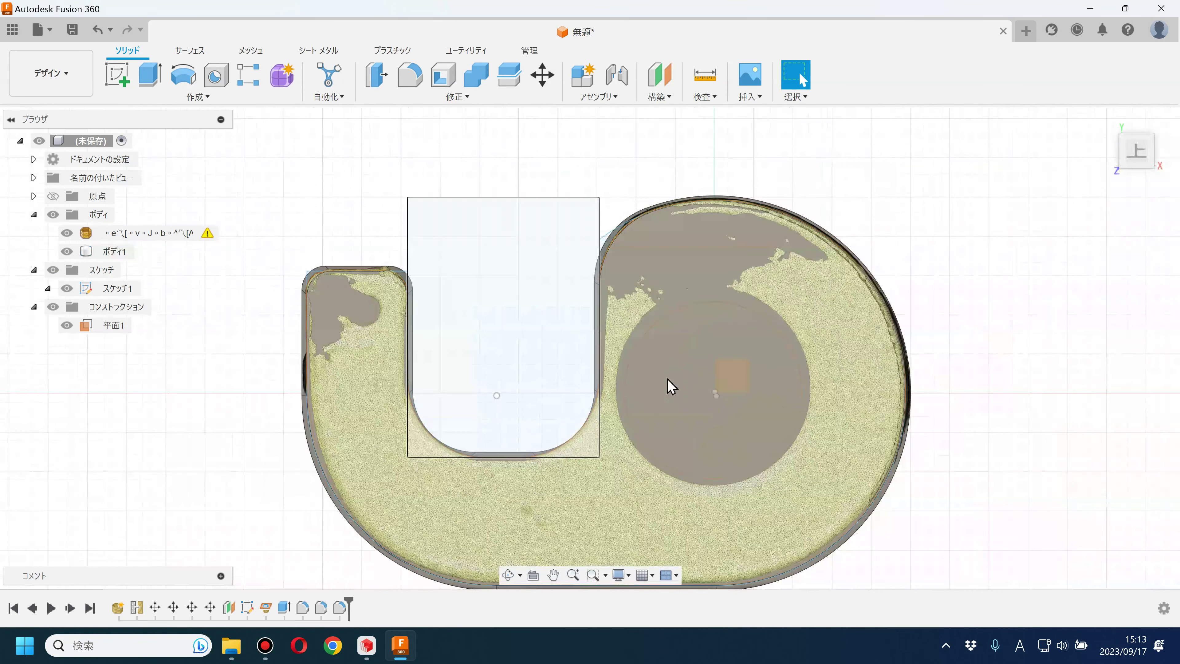
- Orbit to a full 3D view and turn off the scanned mesh body's visibility
scroll(669, 387, "down", 3)
mouse_move(943, 474)
middle_mouse_down("shift")
mouse_move(632, 453)
mouse_move(680, 460)
mouse_move(724, 425)
mouse_move(690, 369)
mouse_move(698, 351)
mouse_move(716, 390)
mouse_move(698, 475)
mouse_move(717, 390)
mouse_move(679, 464)
mouse_move(702, 407)
mouse_move(702, 420)
middle_mouse_up("shift")
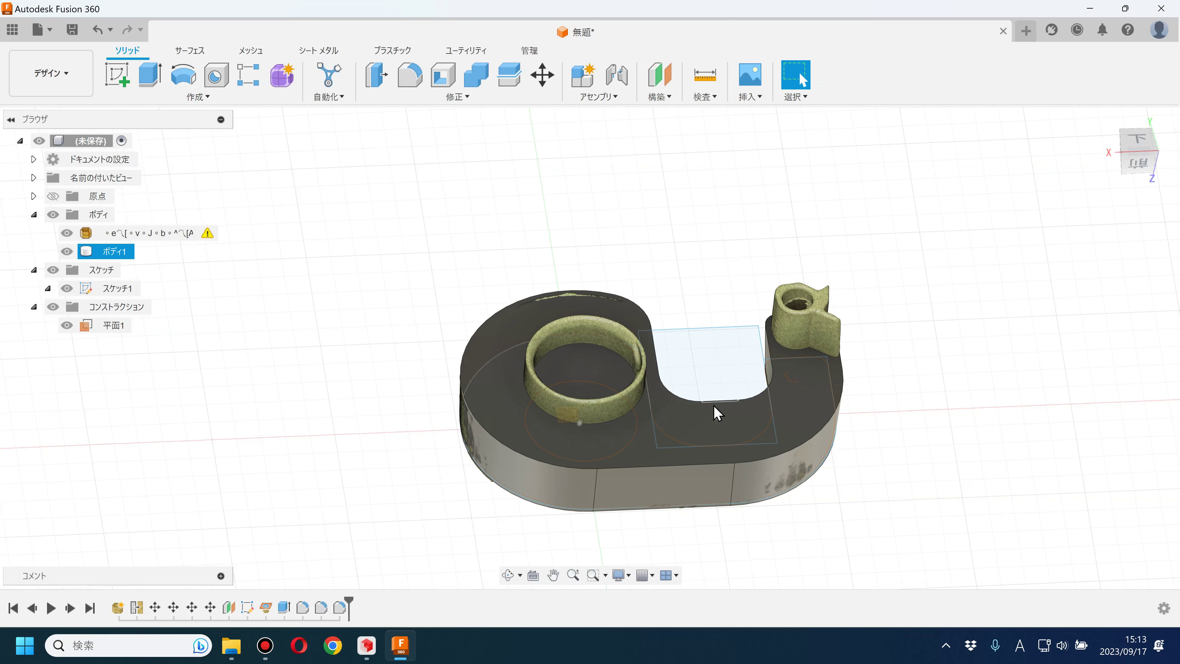
left_click(67, 233)
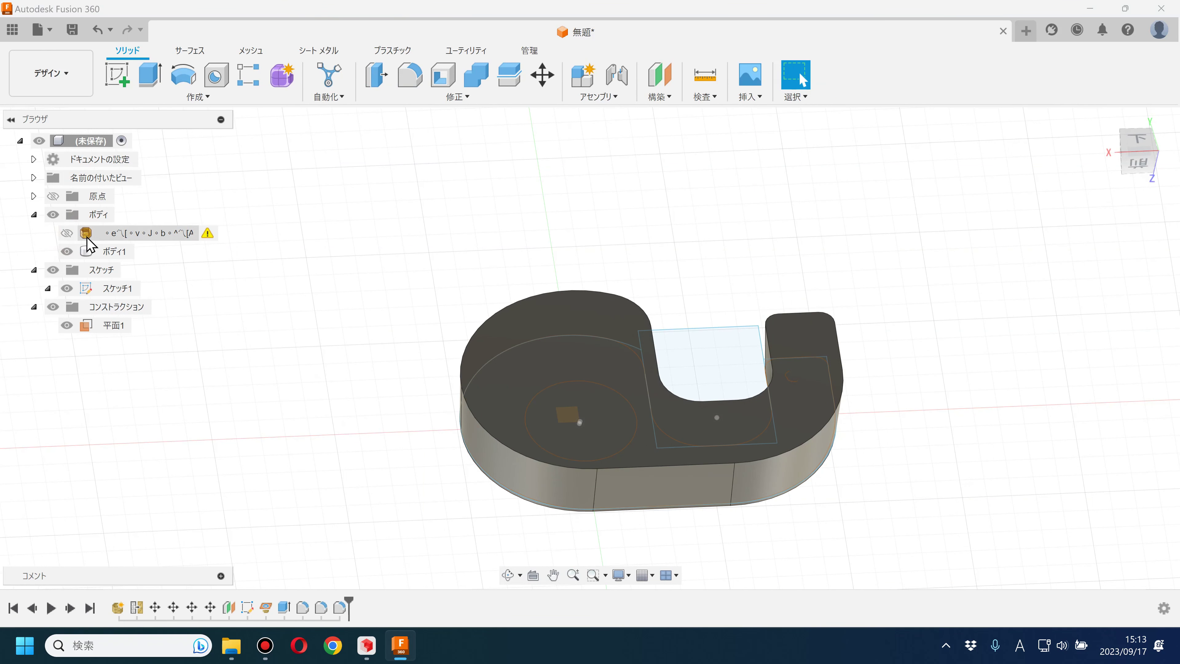
- Toggle ボディ1 off and on to compare it against the mesh from low angles
left_click(67, 251)
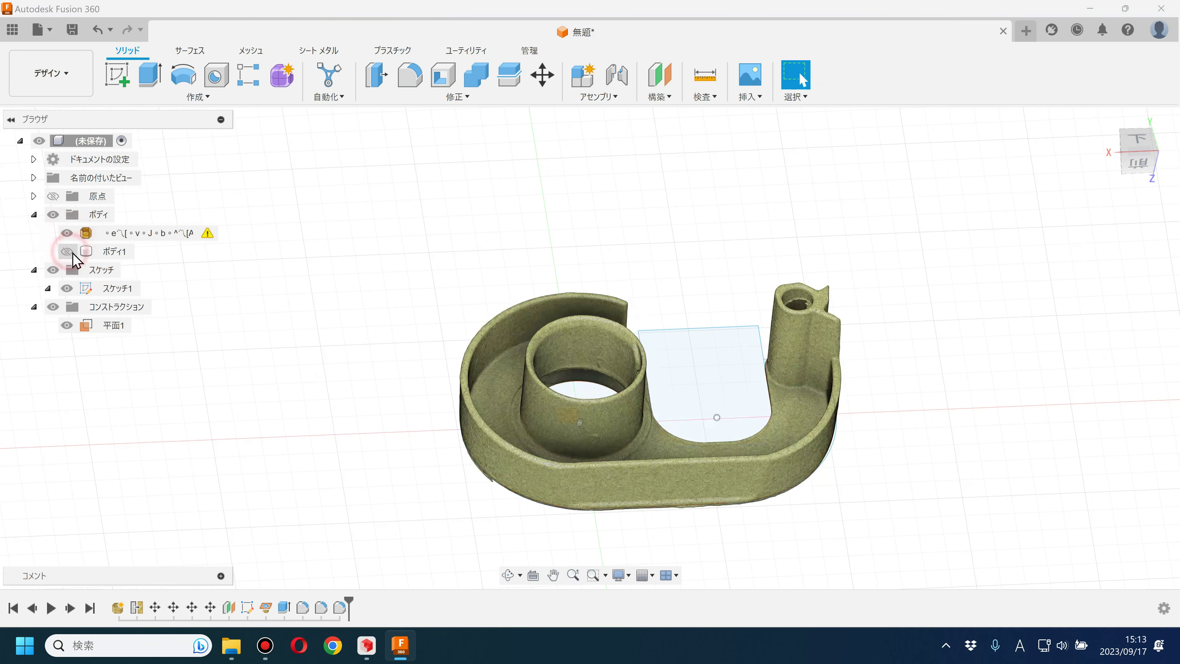
left_click(71, 252)
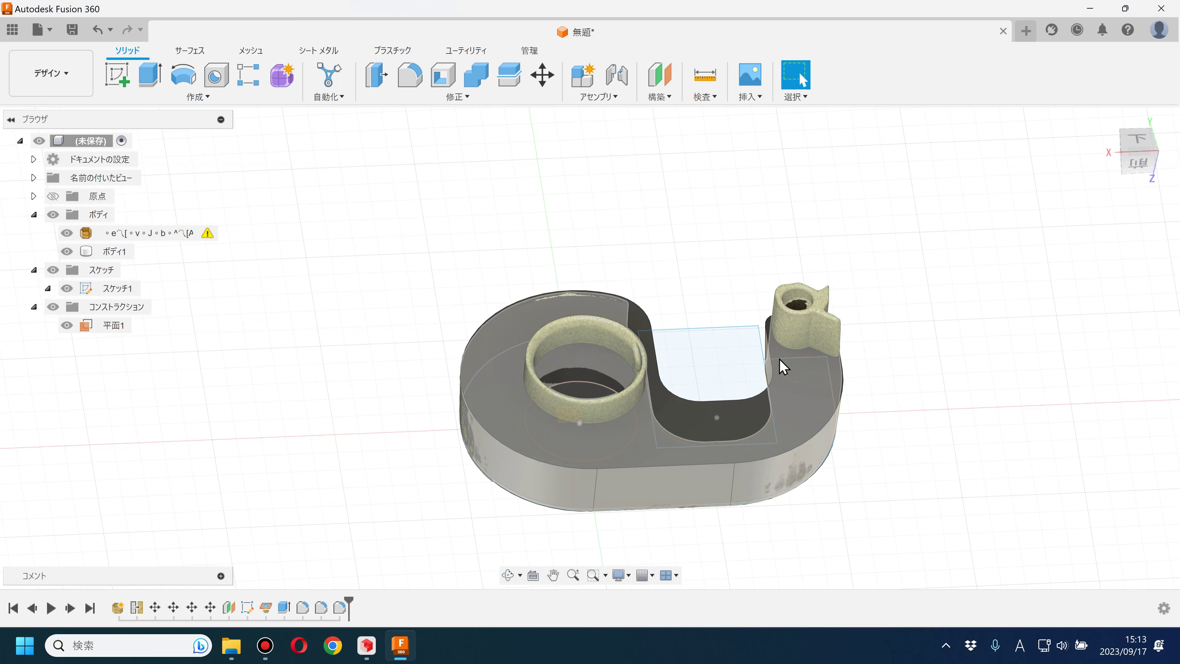
middle_click_drag(782, 386, 804, 448, "shift")
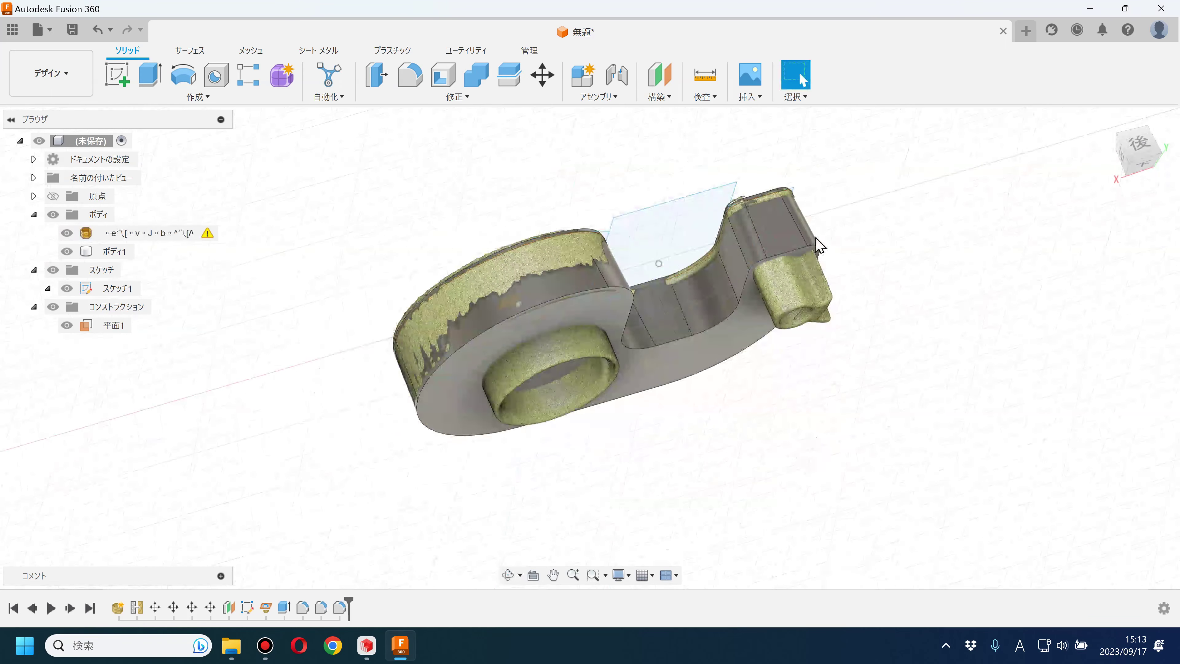
scroll(743, 216, "up", 5)
middle_click_drag(743, 216, 735, 277)
left_click(852, 288)
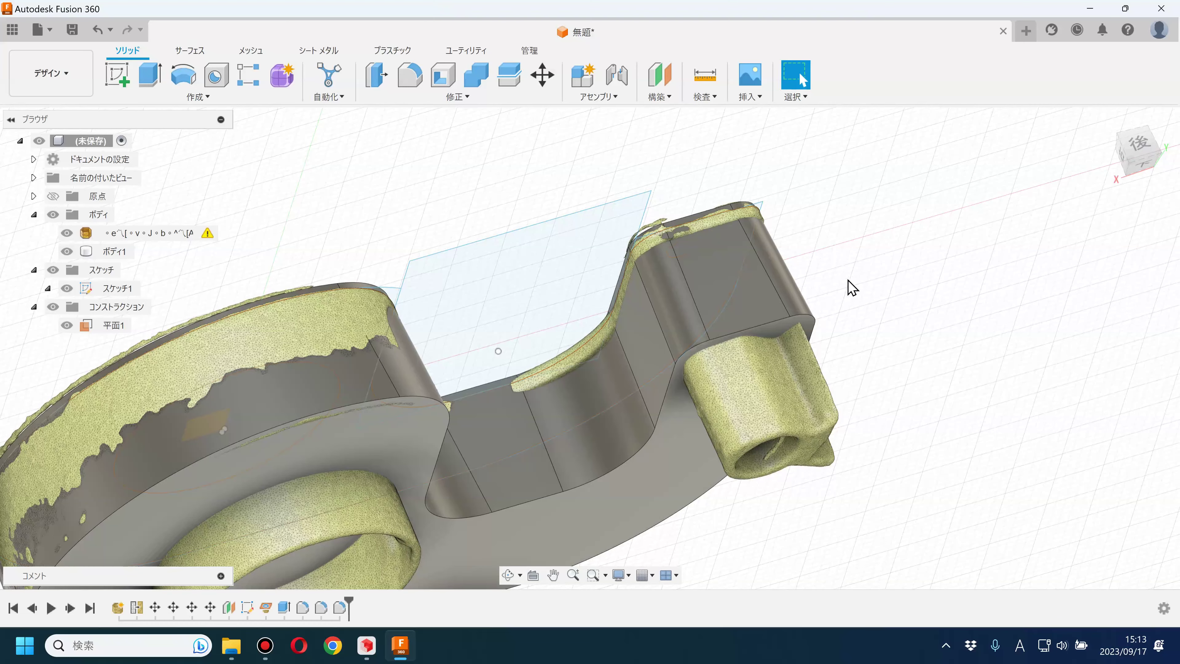
mouse_move(845, 278)
middle_mouse_down("shift")
mouse_move(840, 225)
mouse_move(773, 219)
mouse_move(803, 205)
mouse_move(771, 224)
middle_mouse_up("shift")
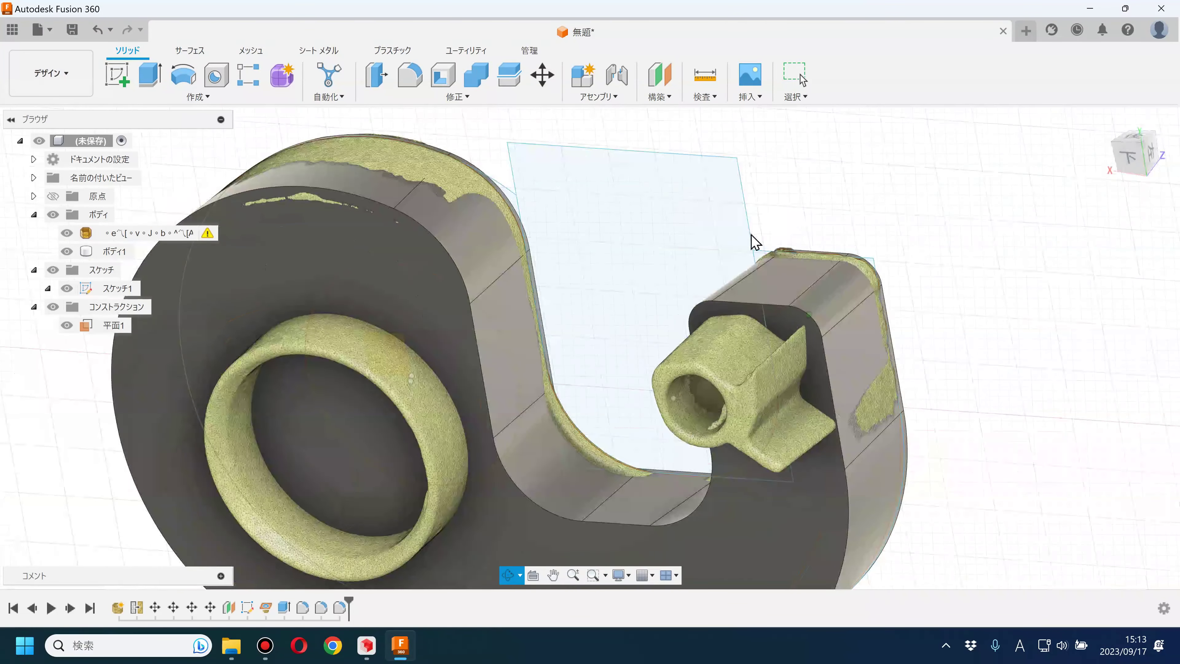
- Hide the mesh and スケッチ1 so only ボディ1 shows, viewed from below
left_click(66, 232)
scroll(534, 328, "down", 5)
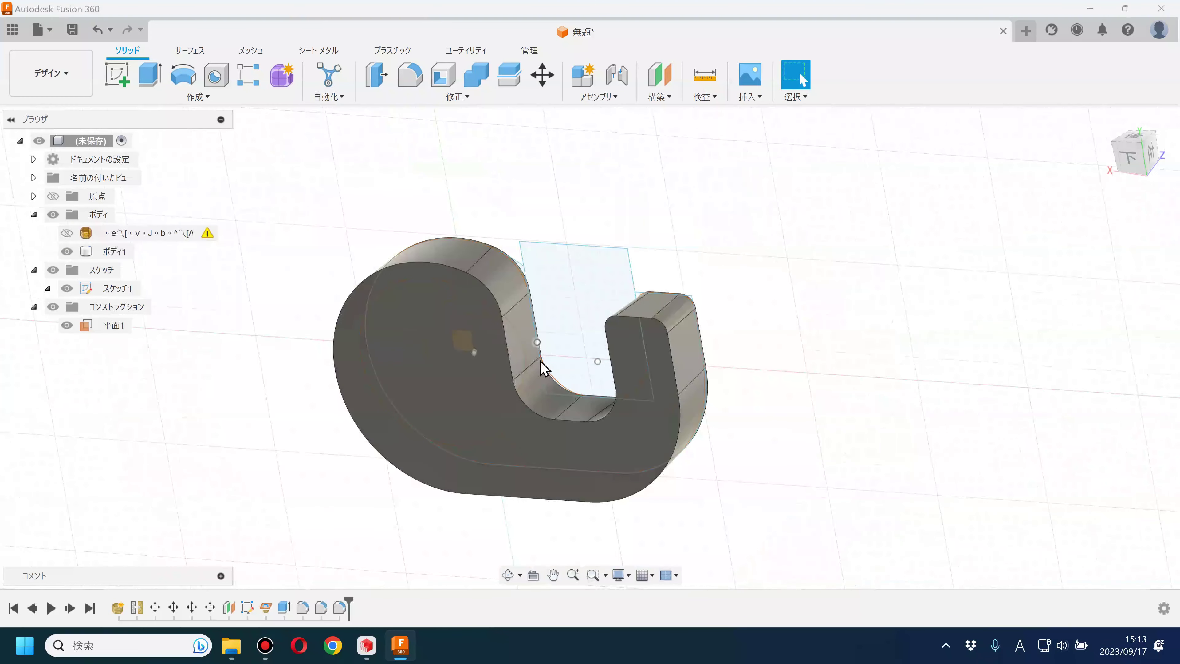
left_click(548, 414)
mouse_move(547, 413)
middle_mouse_down("shift")
mouse_move(585, 382)
mouse_move(571, 373)
mouse_move(542, 390)
mouse_move(550, 374)
mouse_move(571, 377)
middle_mouse_up("shift")
key("Escape")
left_click(444, 75)
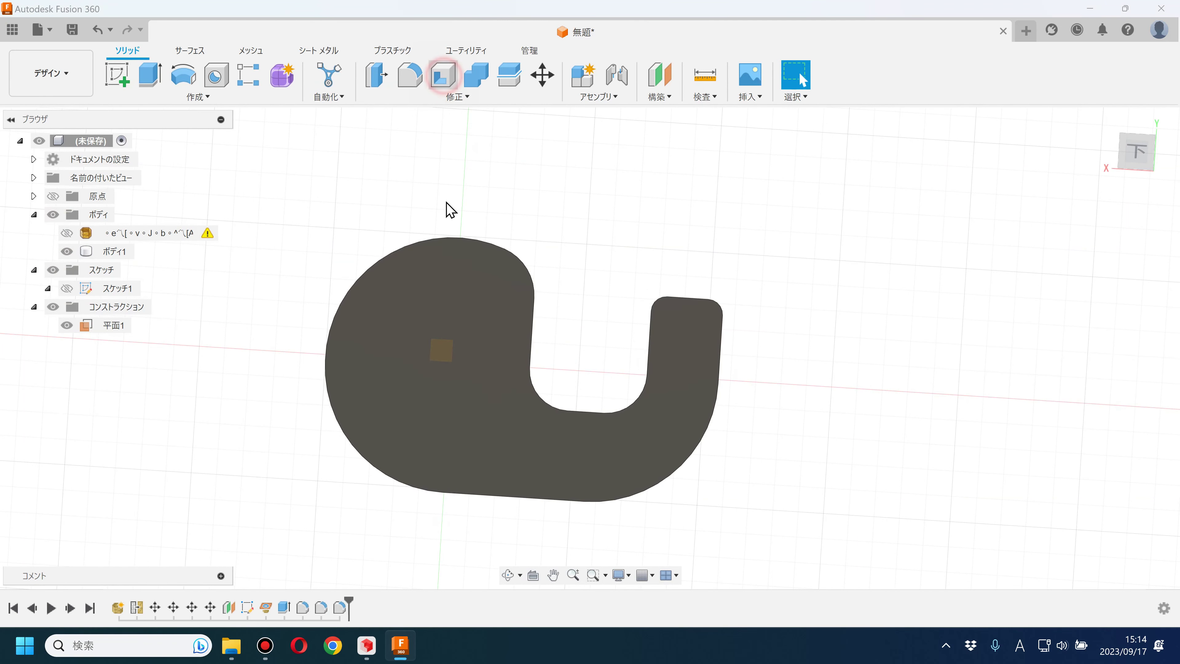
left_click(477, 314)
middle_click_drag(548, 308, 537, 349, "shift")
left_click(1054, 368)
left_click(808, 362)
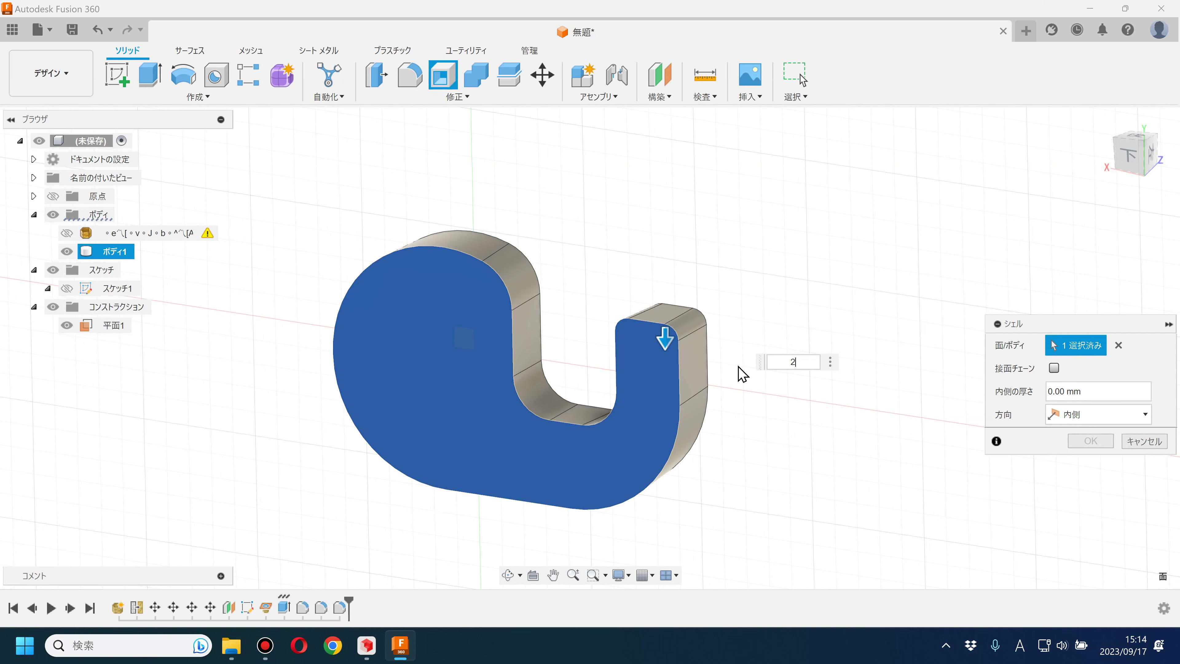
key("Return")
left_click(68, 234)
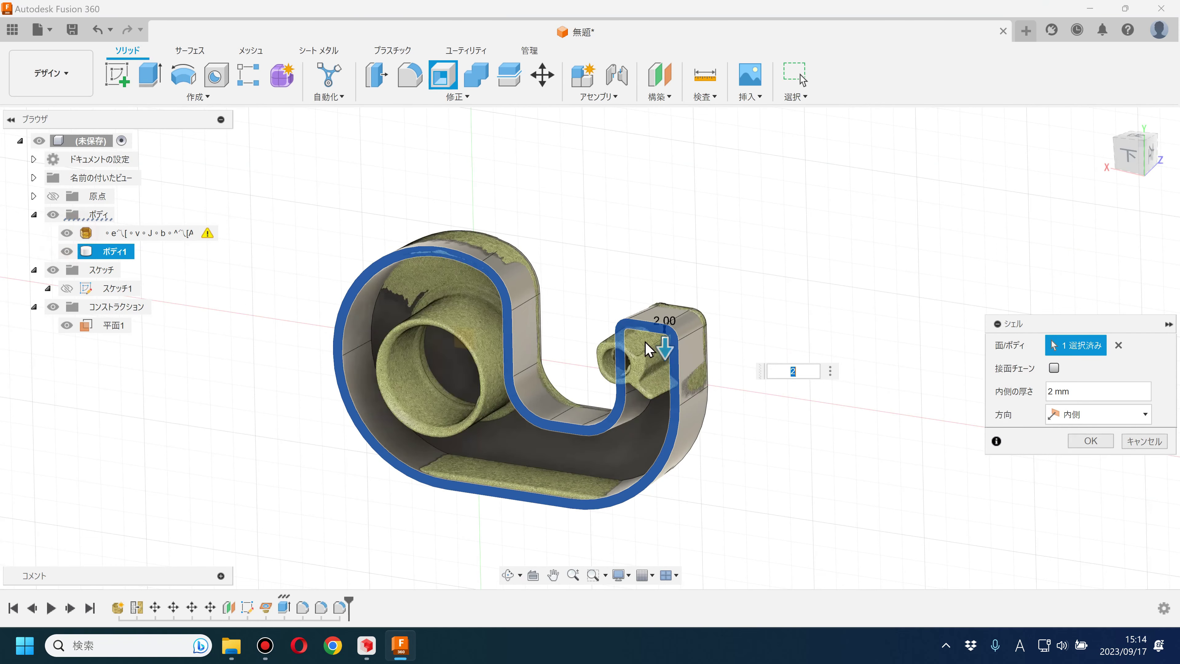
left_click(1129, 155)
scroll(680, 320, "up", 2)
scroll(680, 320, "up", 2)
left_click(1143, 439)
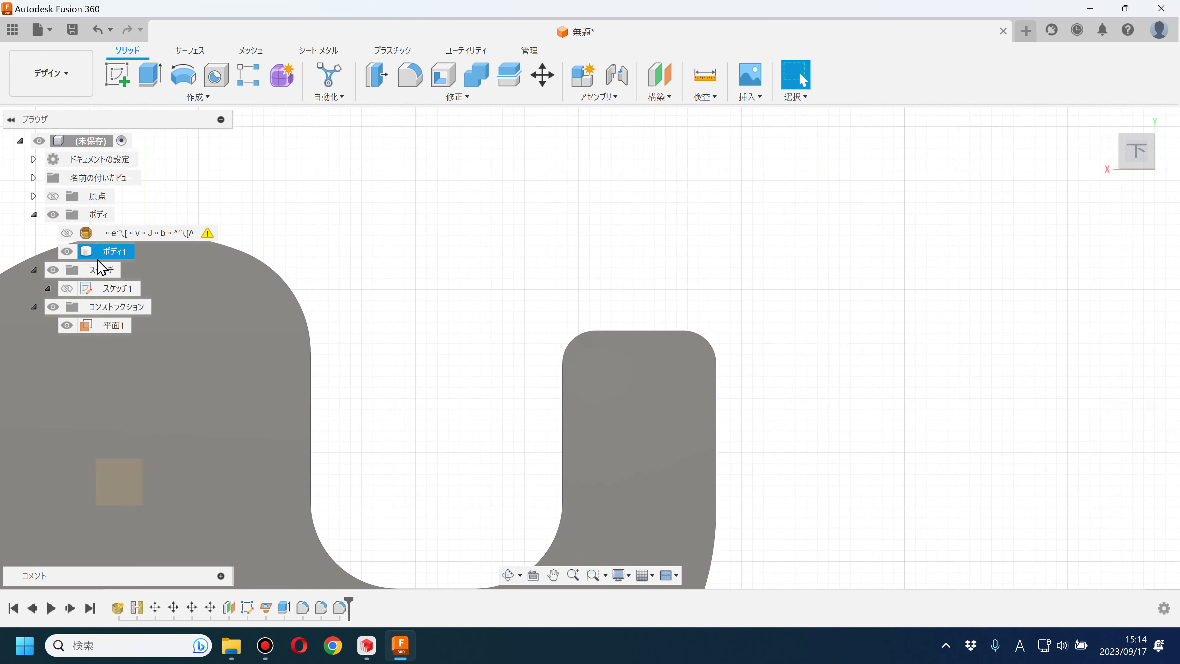
- Hide ボディ1 and show スケッチ1, orbiting to view the sketch in 3D
left_click(67, 251)
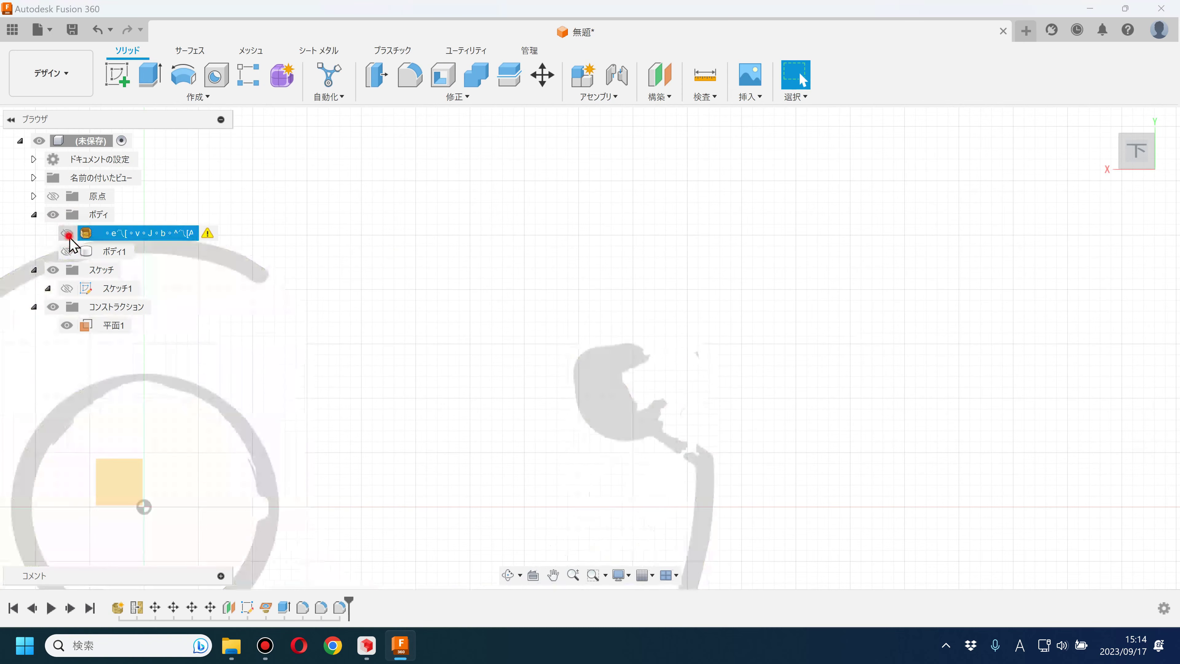
left_click(68, 233)
left_click(67, 289)
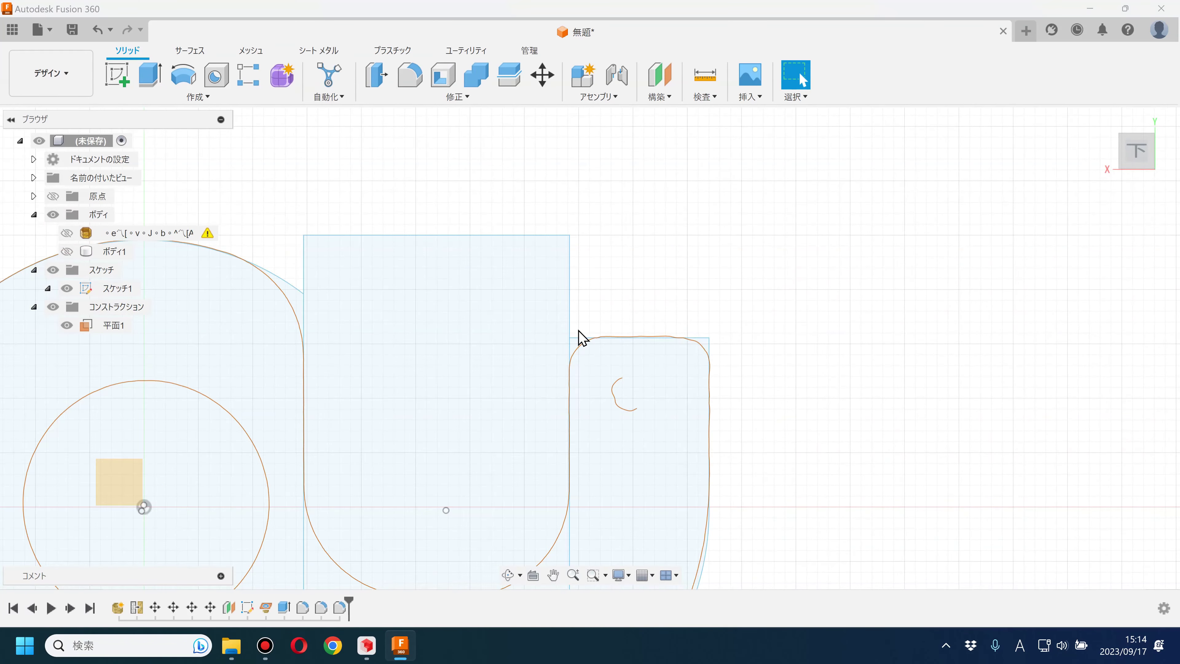
scroll(604, 332, "up", 3)
scroll(457, 357, "down", 2)
scroll(457, 357, "down", 3)
scroll(534, 334, "down", 2)
middle_click_drag(798, 345, 831, 405, "shift")
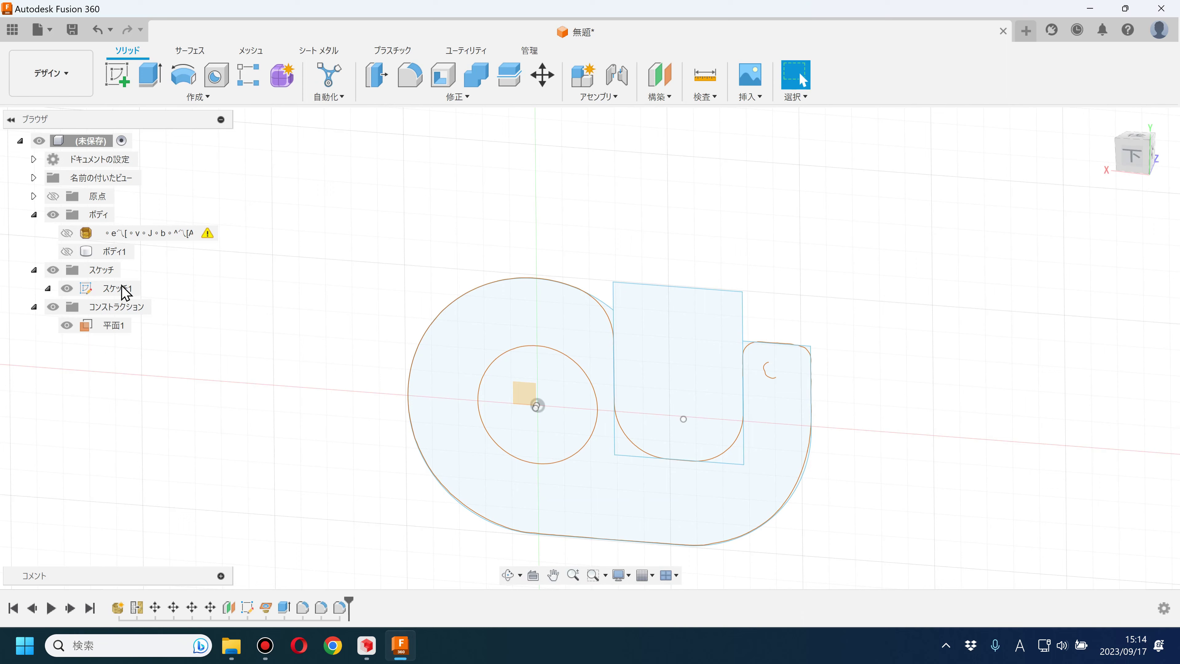
- Turn the scanned mesh back on and orbit around it alongside the sketch
left_click(67, 233)
scroll(617, 292, "up", 2)
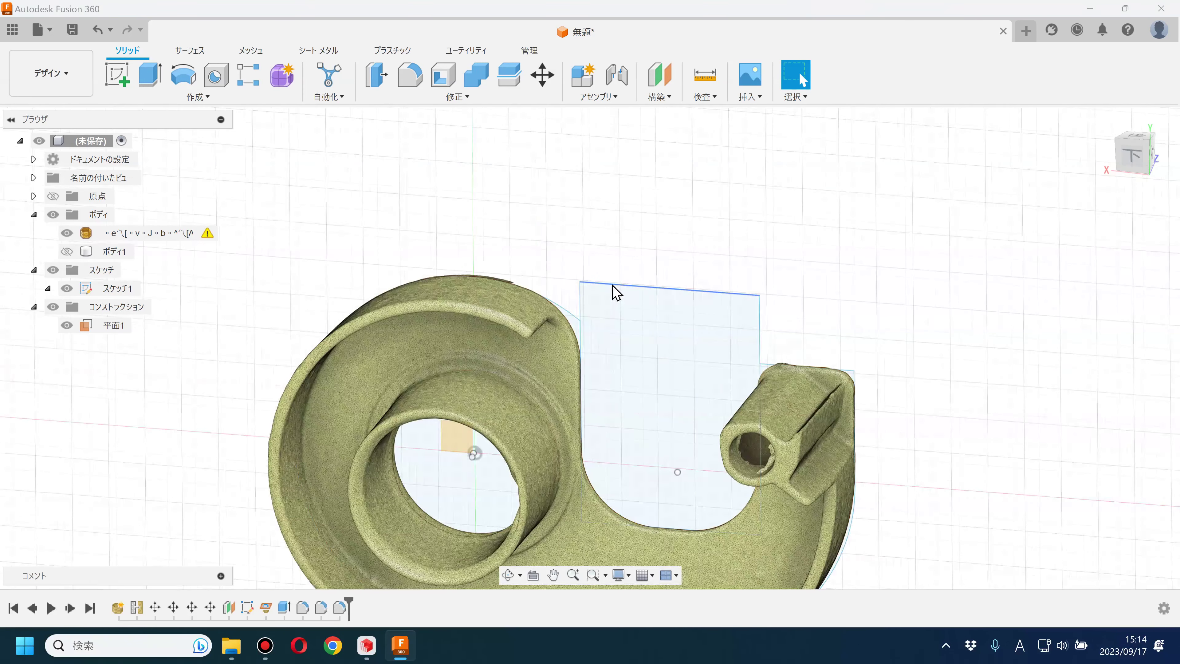
scroll(617, 292, "up", 2)
mouse_move(511, 284)
middle_mouse_down("shift")
mouse_move(511, 243)
mouse_move(429, 271)
mouse_move(519, 259)
mouse_move(475, 270)
mouse_move(471, 219)
middle_mouse_up("shift")
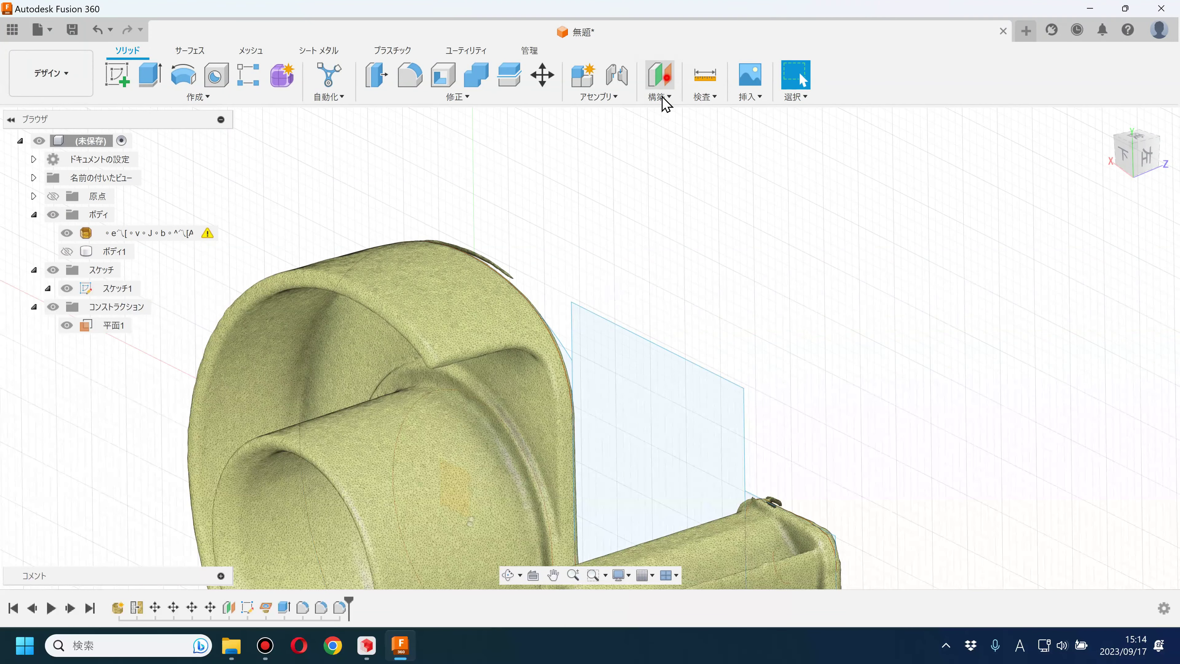
- Add construction plane 平面2, offset -7.658 mm from the XY plane, through the lid opening
left_click(663, 98)
scroll(628, 329, "down", 3)
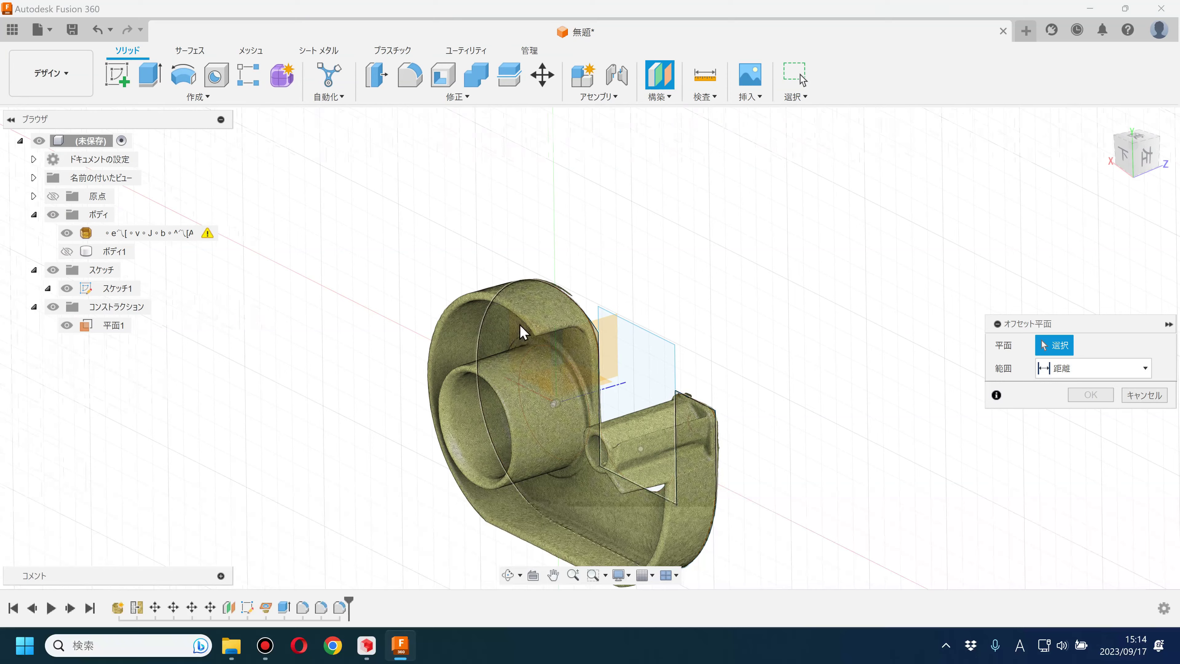
scroll(529, 328, "up", 3)
scroll(534, 329, "up", 3)
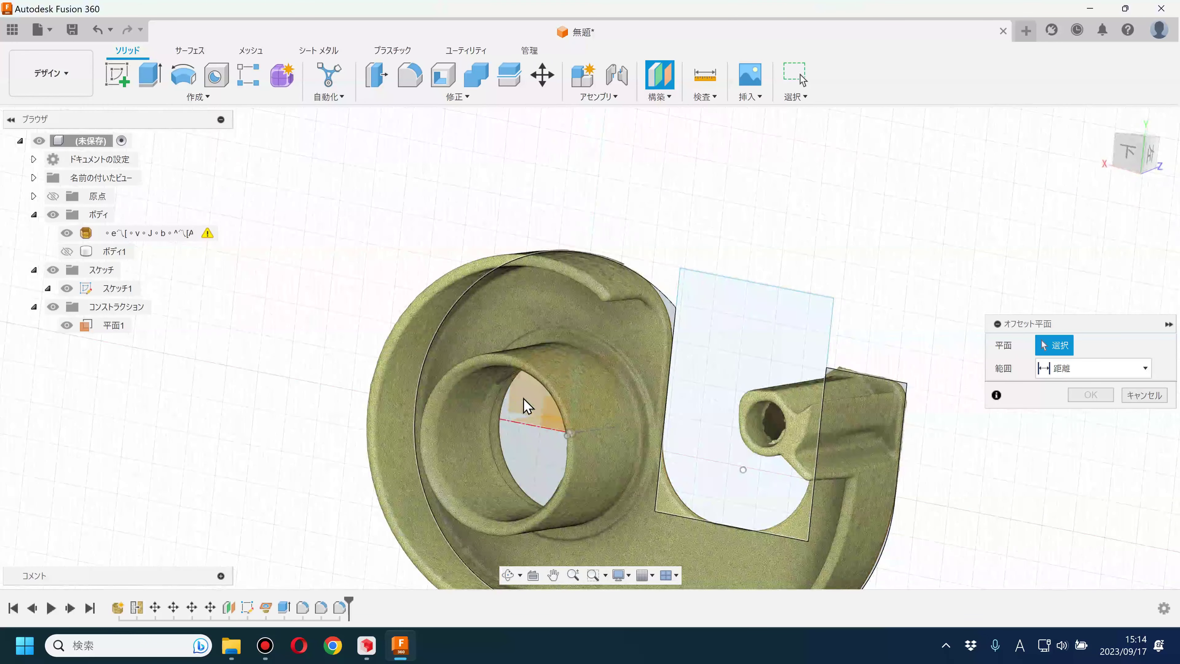
left_click(66, 288)
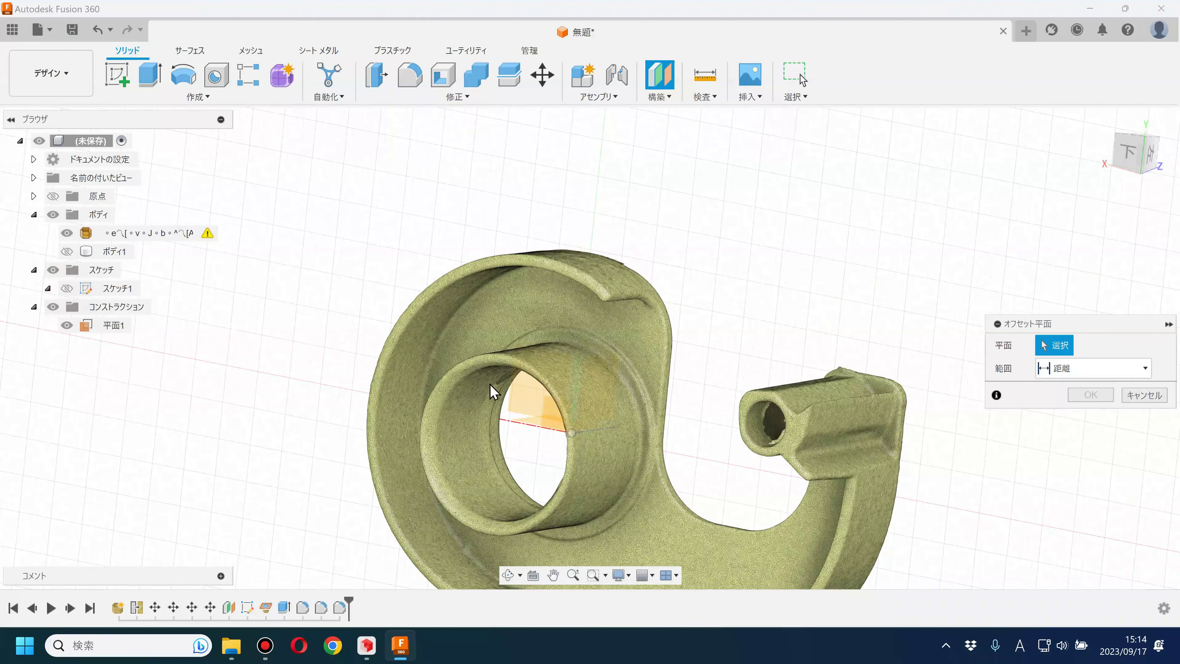
middle_click_drag(517, 401, 467, 343, "shift")
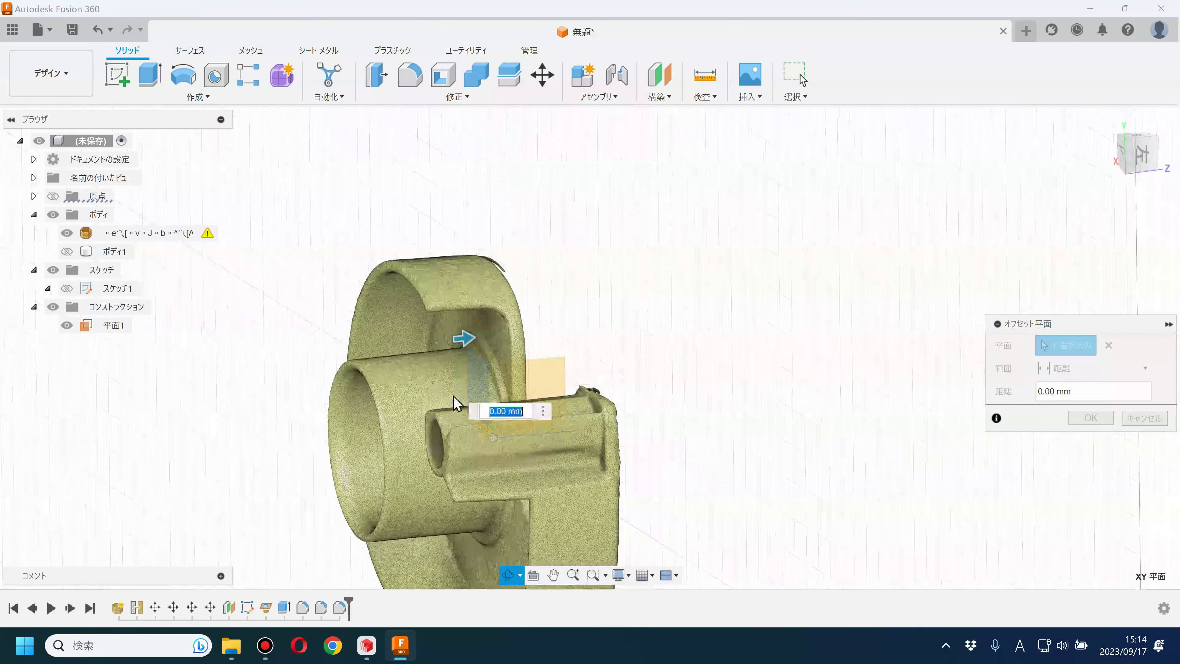
left_click_drag(420, 341, 411, 342)
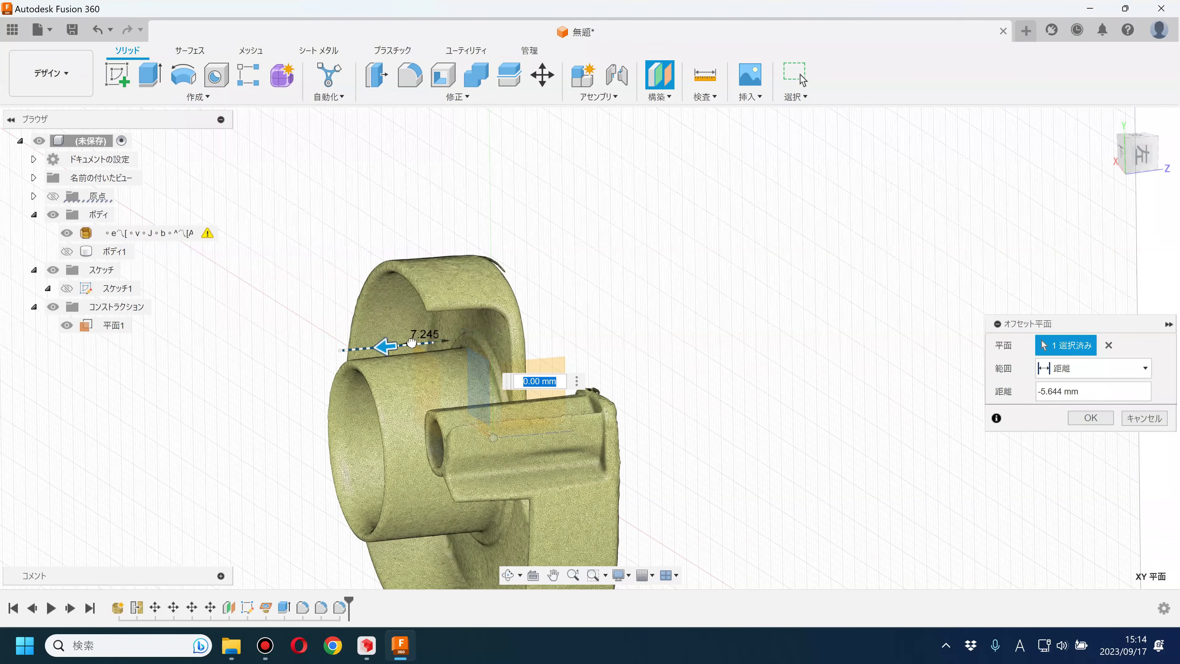
left_click(1140, 153)
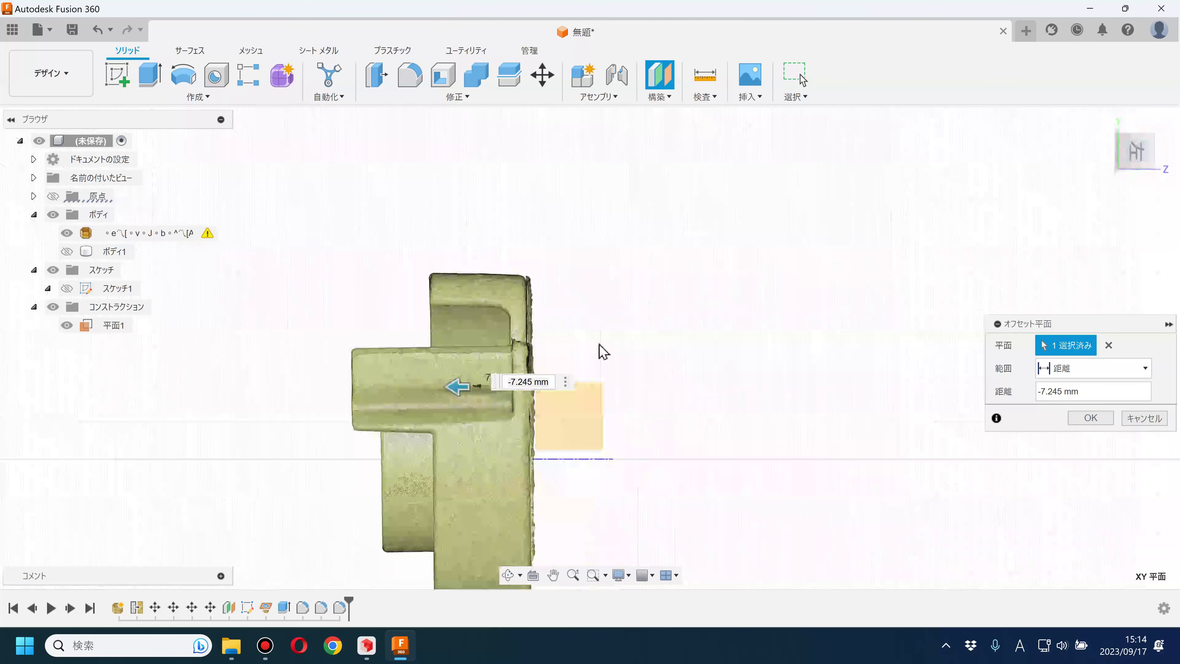
left_click_drag(451, 386, 450, 386)
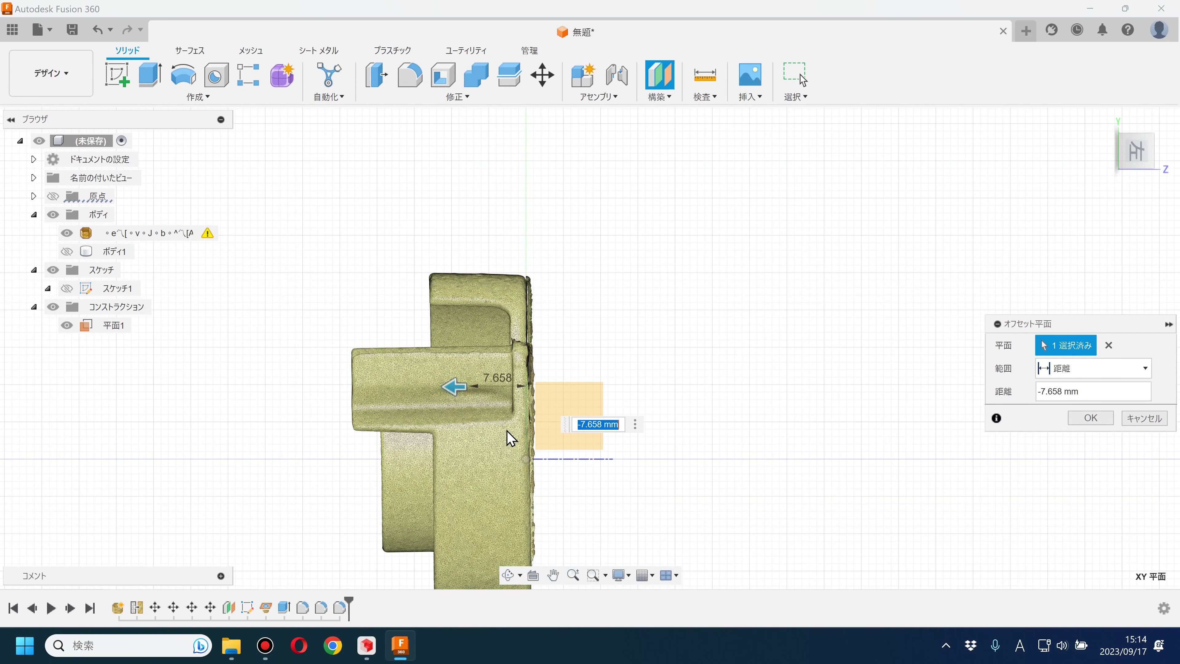
middle_click_drag(506, 431, 526, 426, "shift")
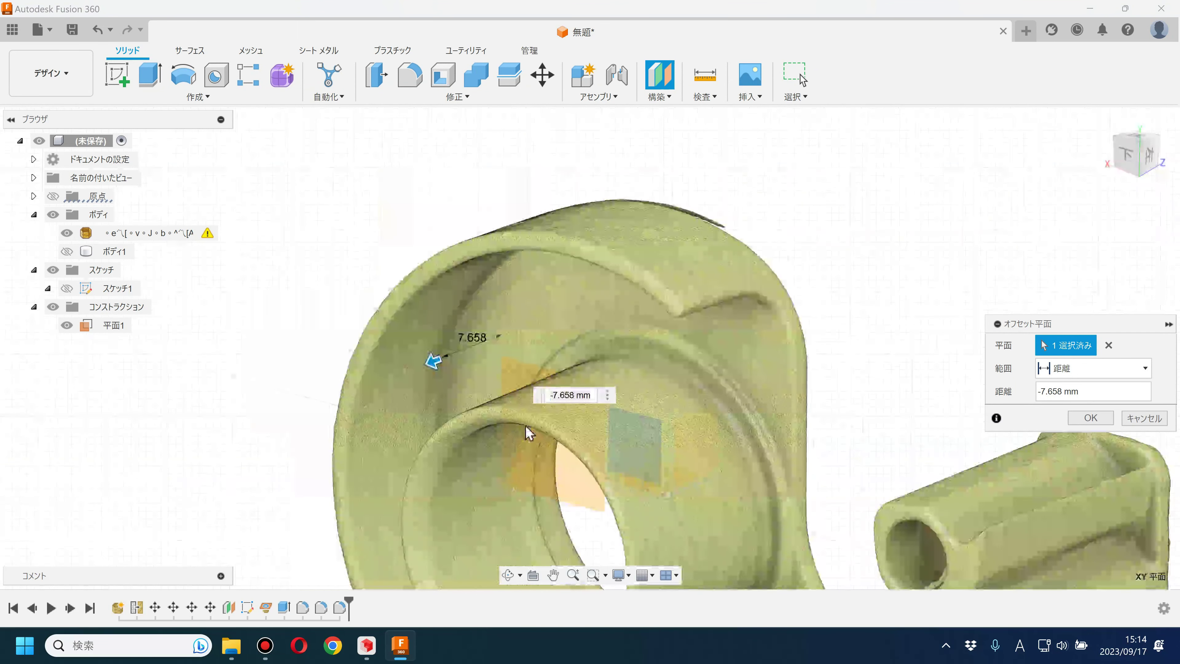
middle_click_drag(745, 350, 669, 353, "shift")
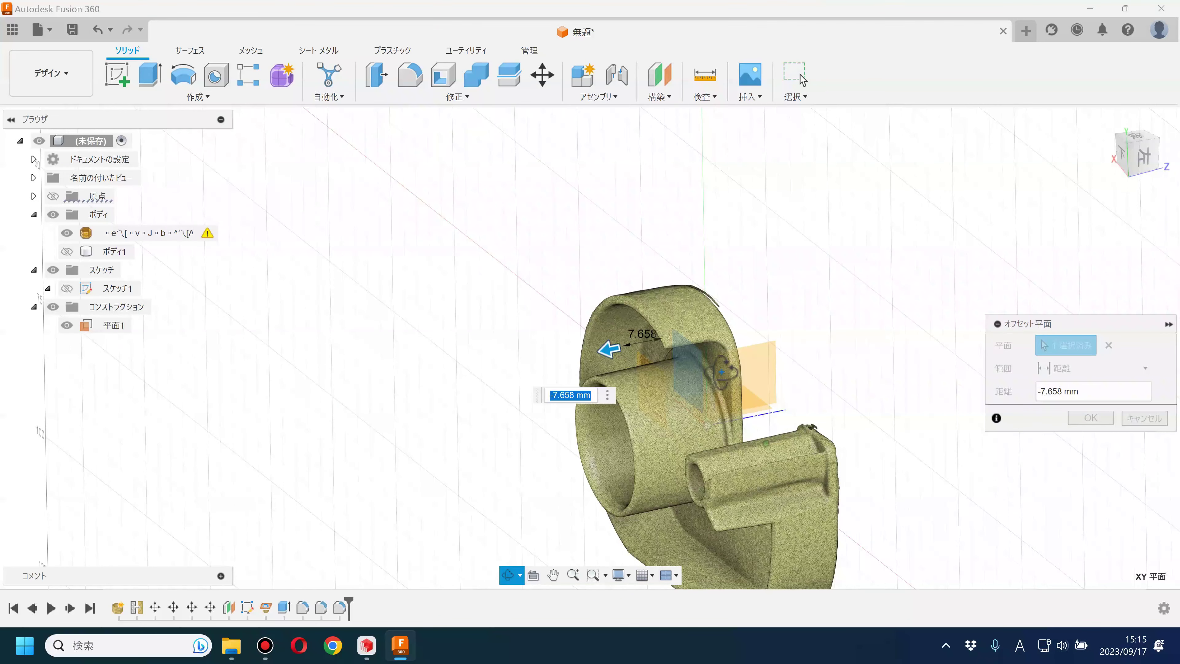
left_click(1091, 417)
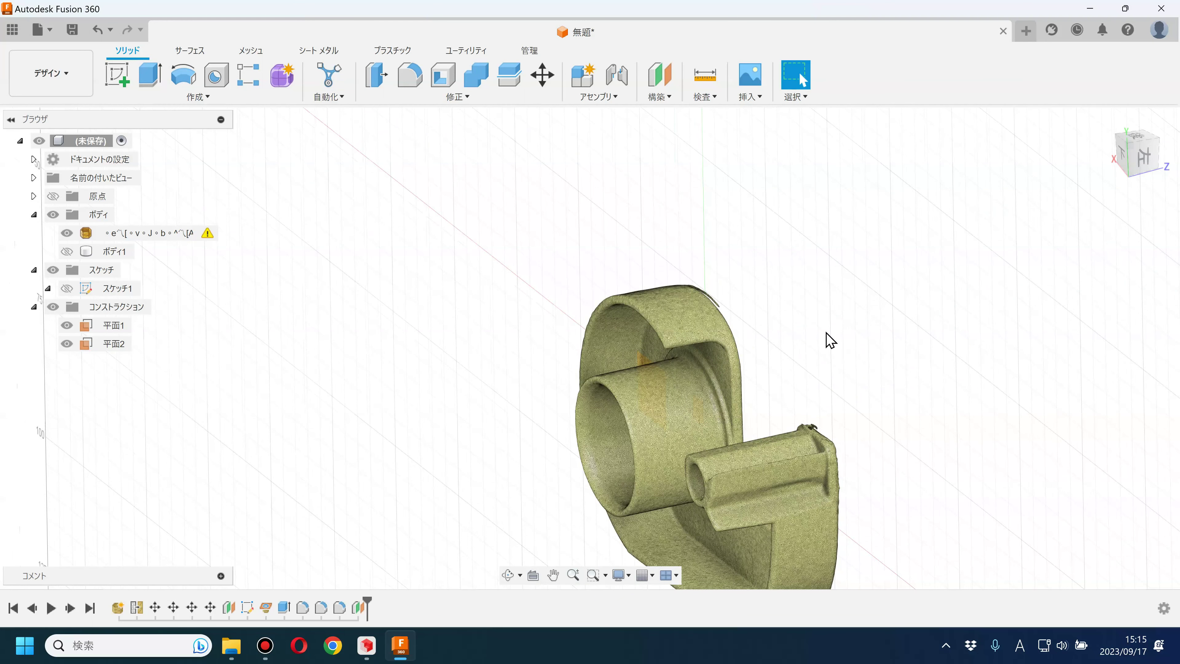
- Make mesh section sketch スケッチ2 of the scanned mesh on 平面2, then hide the mesh body
middle_click_drag(824, 337, 711, 311)
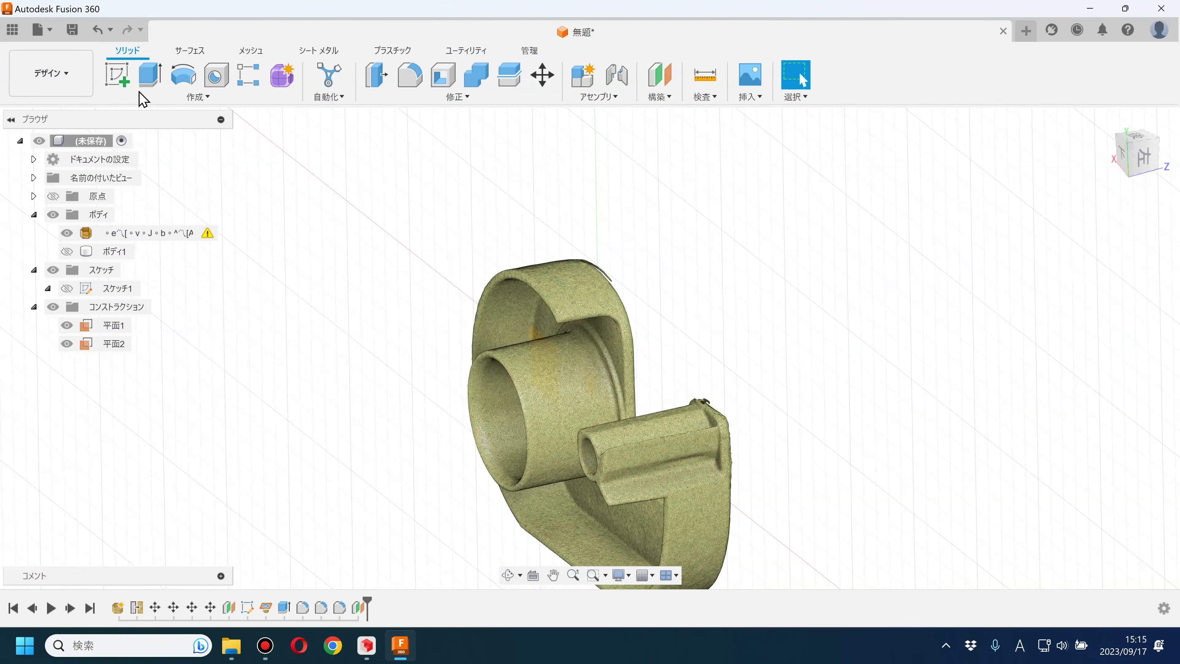
left_click(250, 50)
left_click(148, 97)
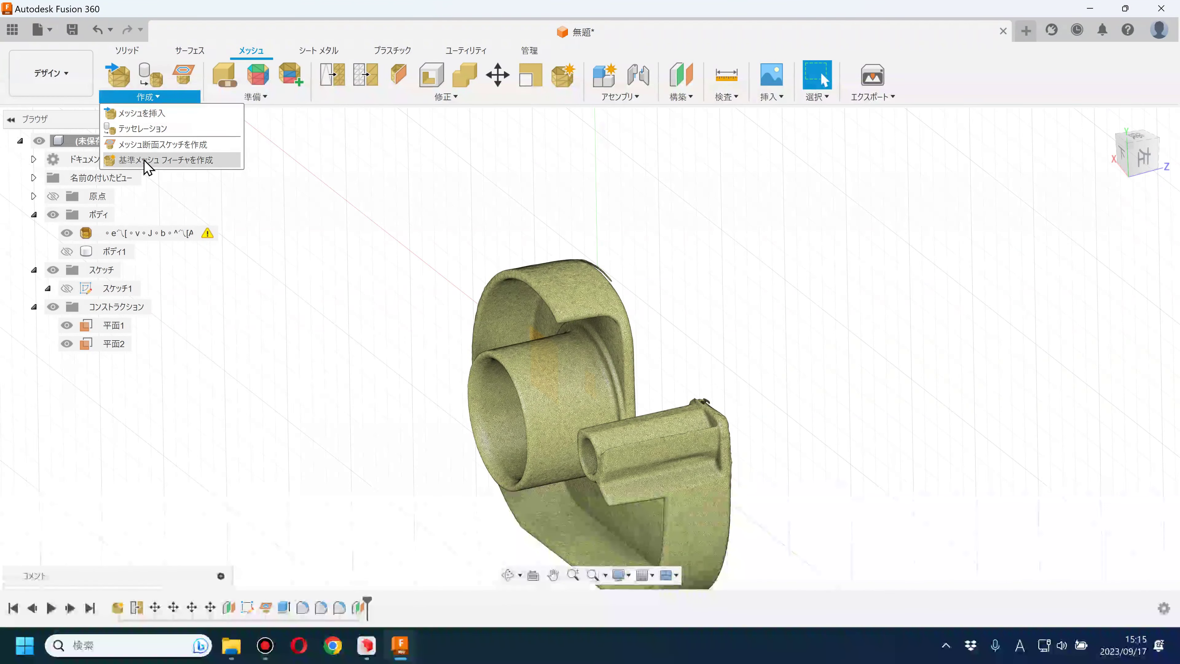
left_click(148, 148)
left_click(532, 386)
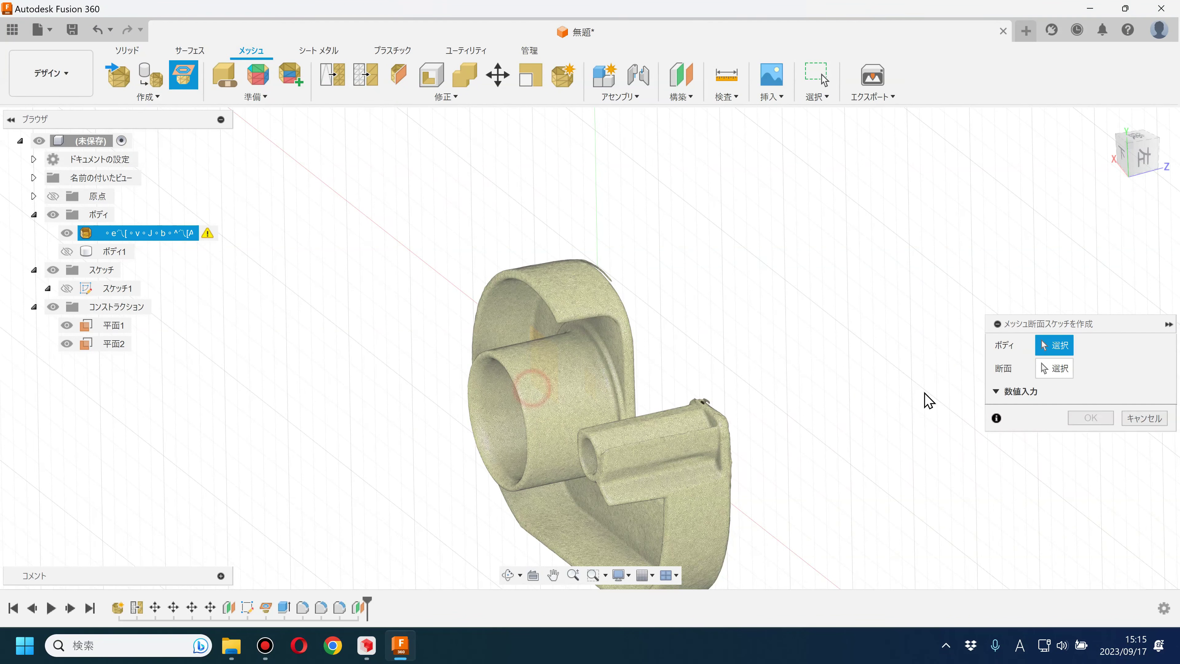
left_click(1053, 379)
left_click(552, 367)
left_click(1083, 483)
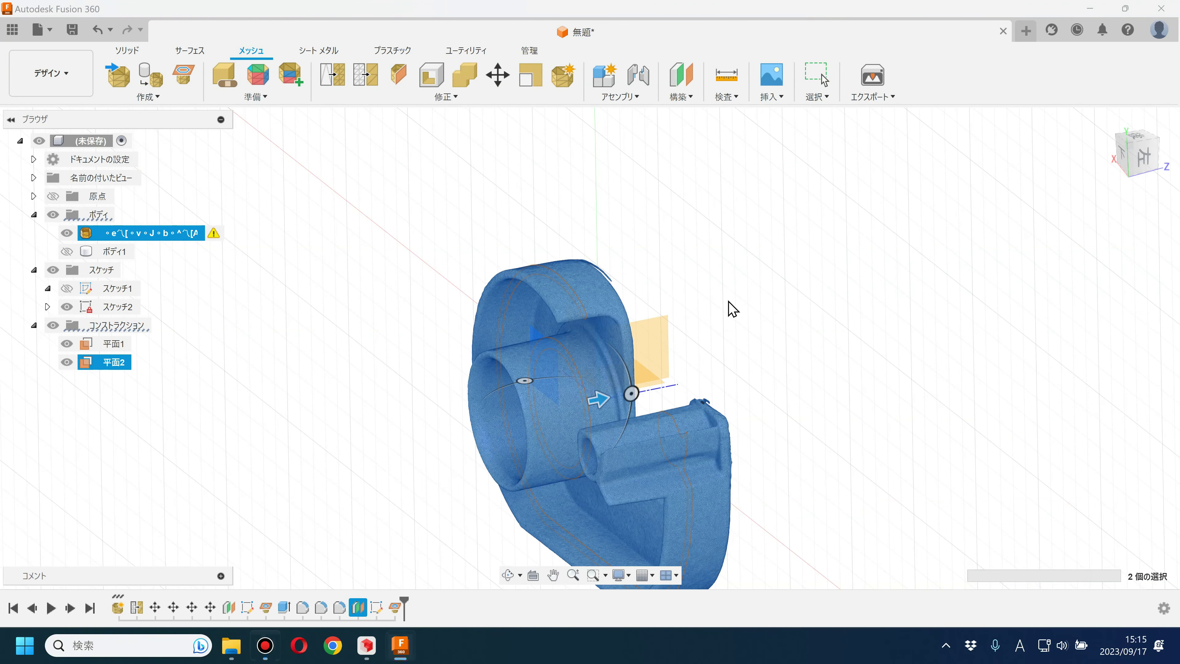
left_click(67, 233)
mouse_move(590, 372)
middle_mouse_down("shift")
mouse_move(611, 377)
mouse_move(677, 338)
mouse_move(878, 283)
middle_mouse_up("shift")
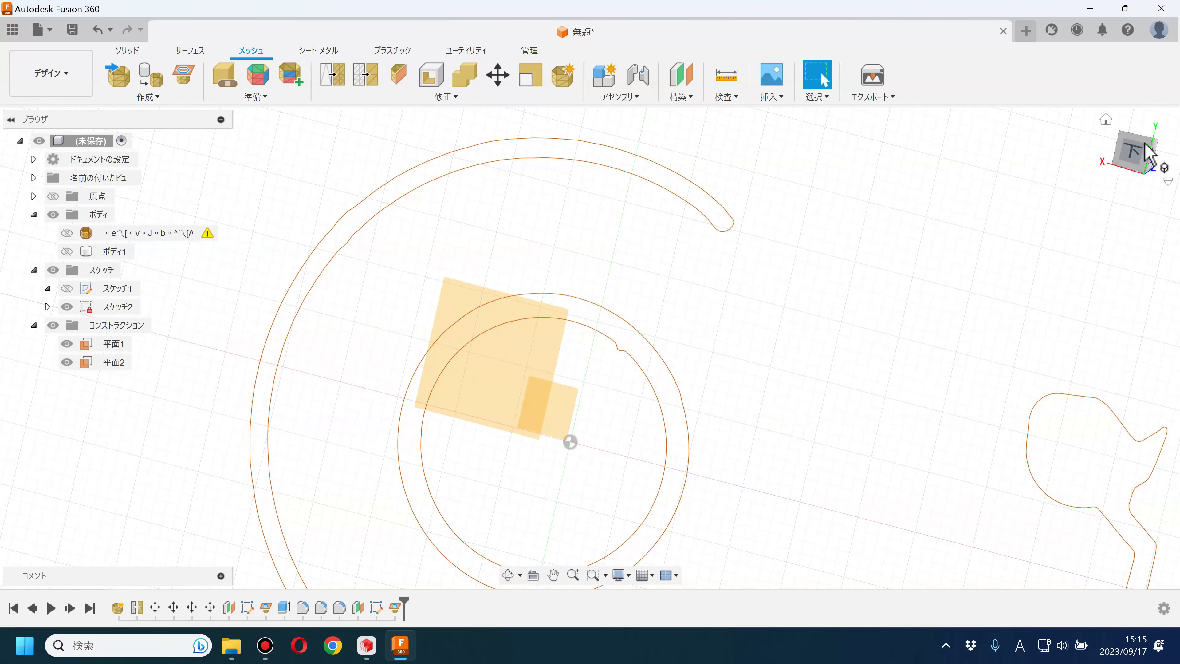
middle_click_drag(715, 185, 743, 114, "shift")
left_click(736, 97)
left_click(743, 120)
left_click(1129, 156)
scroll(562, 266, "up", 5)
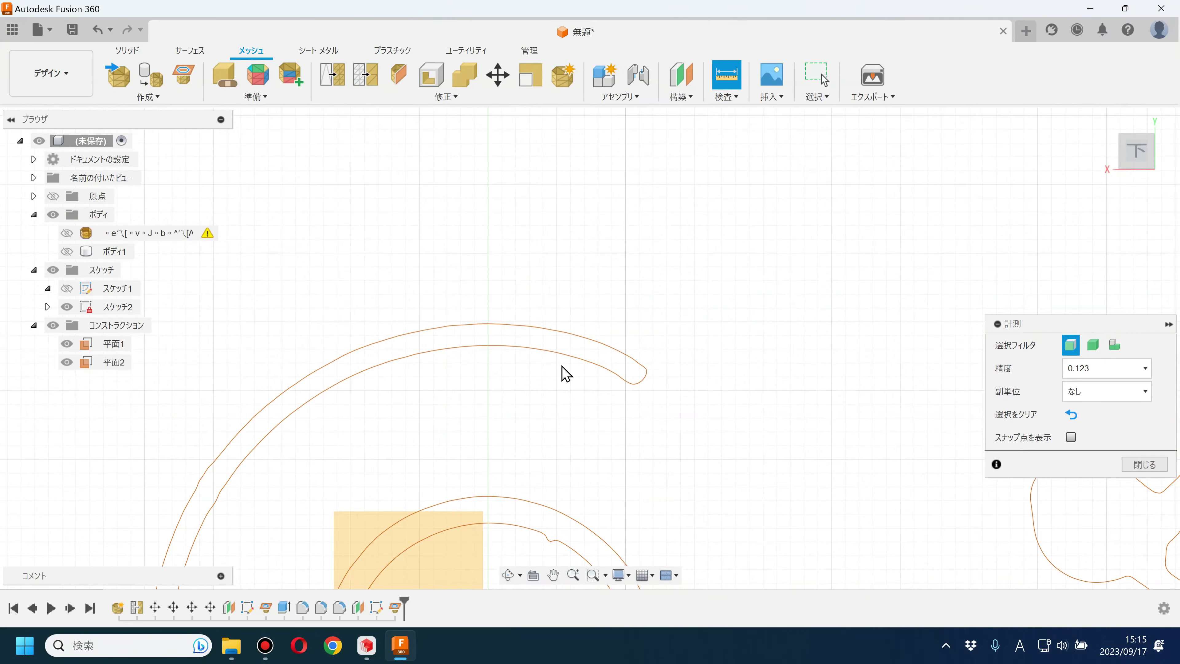
scroll(669, 385, "up", 2)
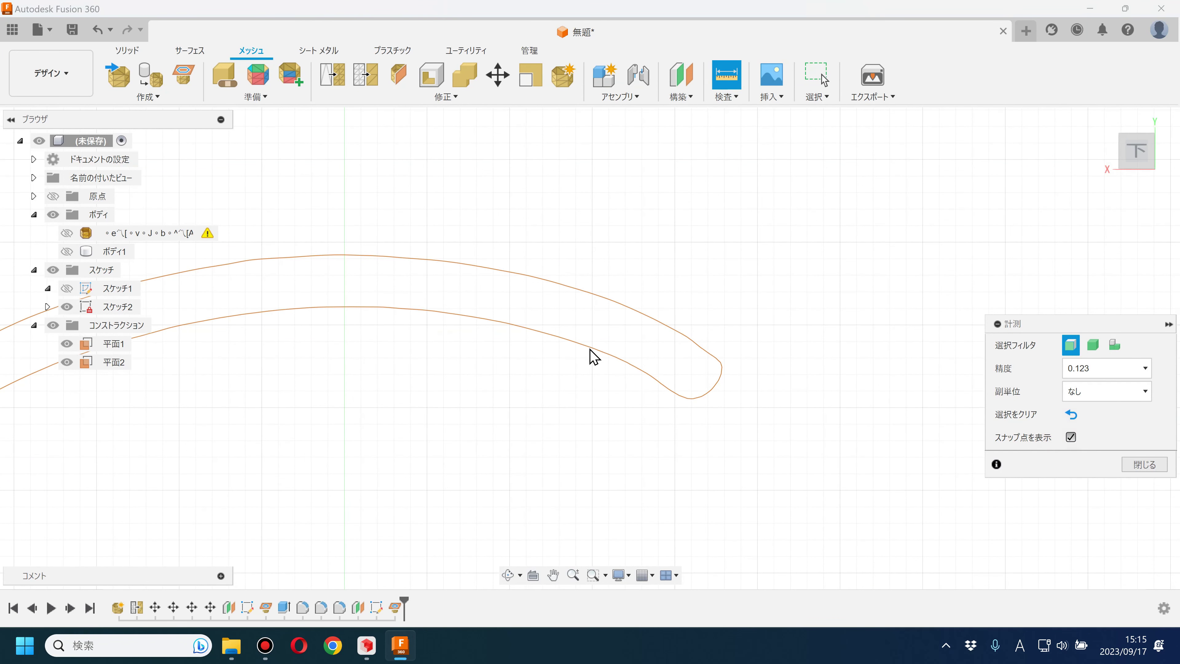
left_click(1071, 437)
key("Escape")
scroll(544, 395, "down", 1)
scroll(553, 413, "down", 2)
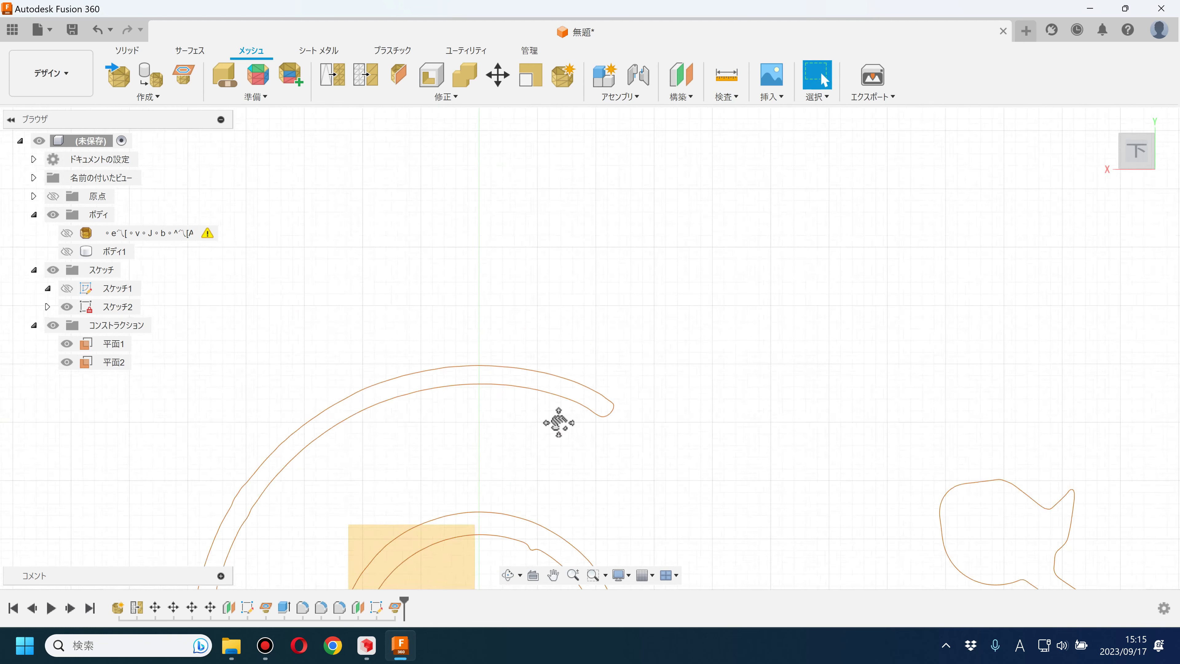
scroll(604, 395, "down", 1)
scroll(648, 360, "up", 1)
scroll(204, 158, "down", 2)
scroll(288, 213, "down", 2)
middle_click_drag(460, 317, 553, 323)
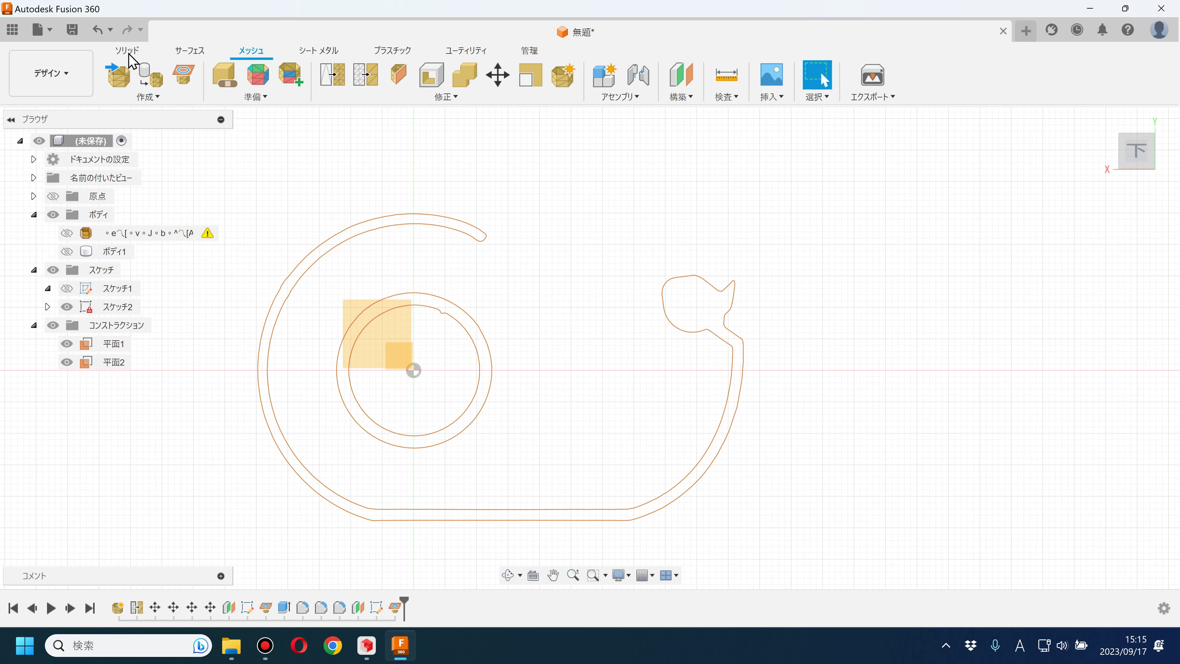
left_click(150, 97)
left_click(188, 356)
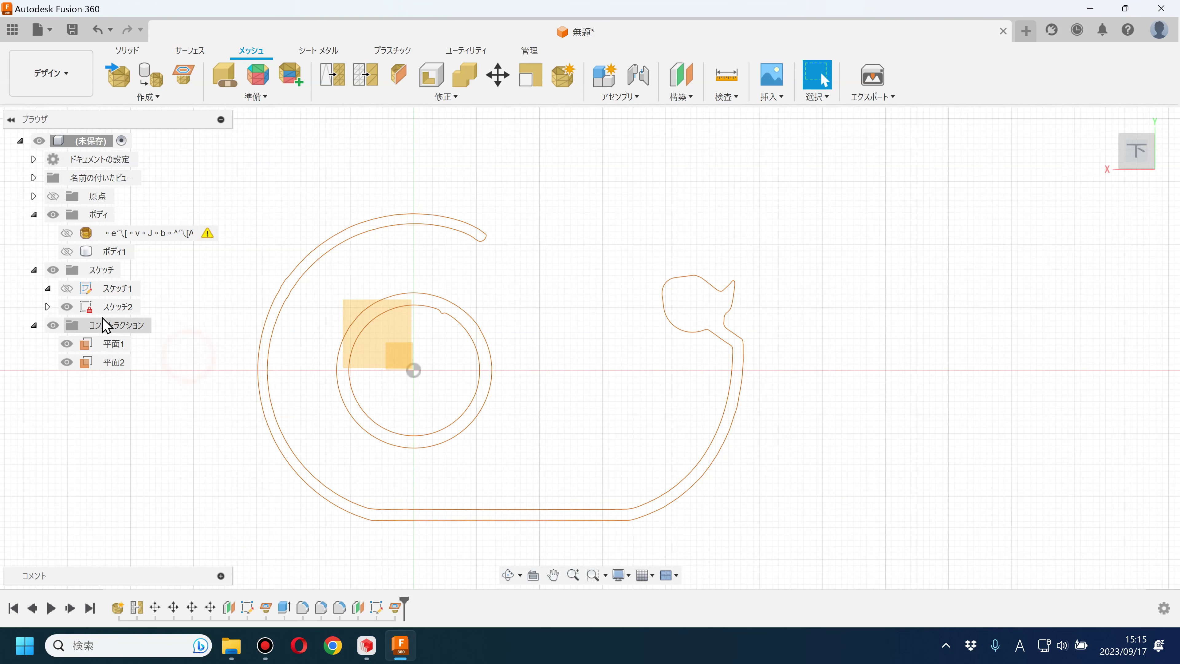
right_click(135, 308)
- In スケッチ2, draw a line across the wall and dimension it at 1.5 mm
left_click(175, 360)
left_click(118, 75)
scroll(408, 216, "up", 5)
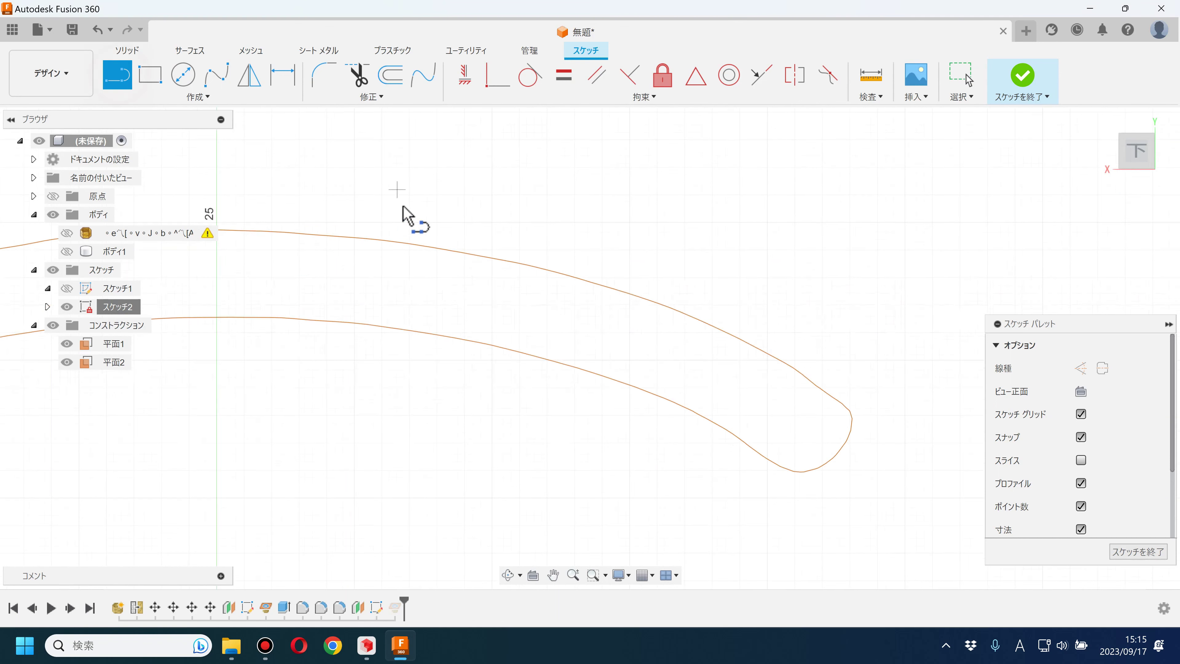
left_click(469, 258)
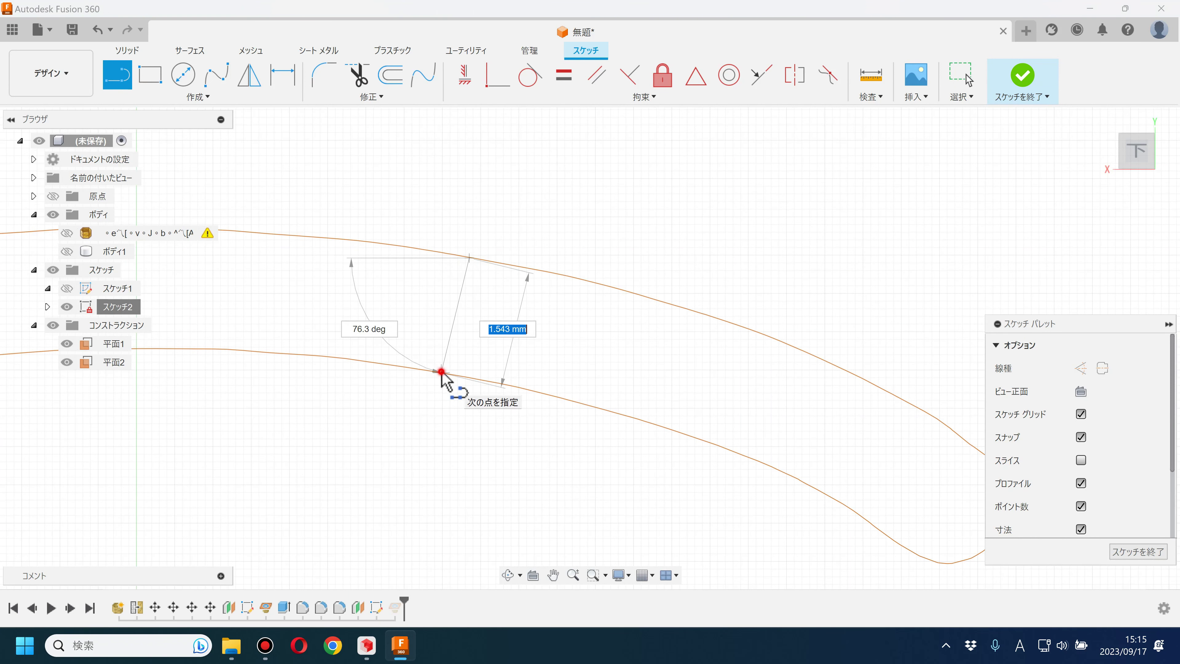
left_click(442, 372)
key("Escape")
key("d")
left_click(454, 311)
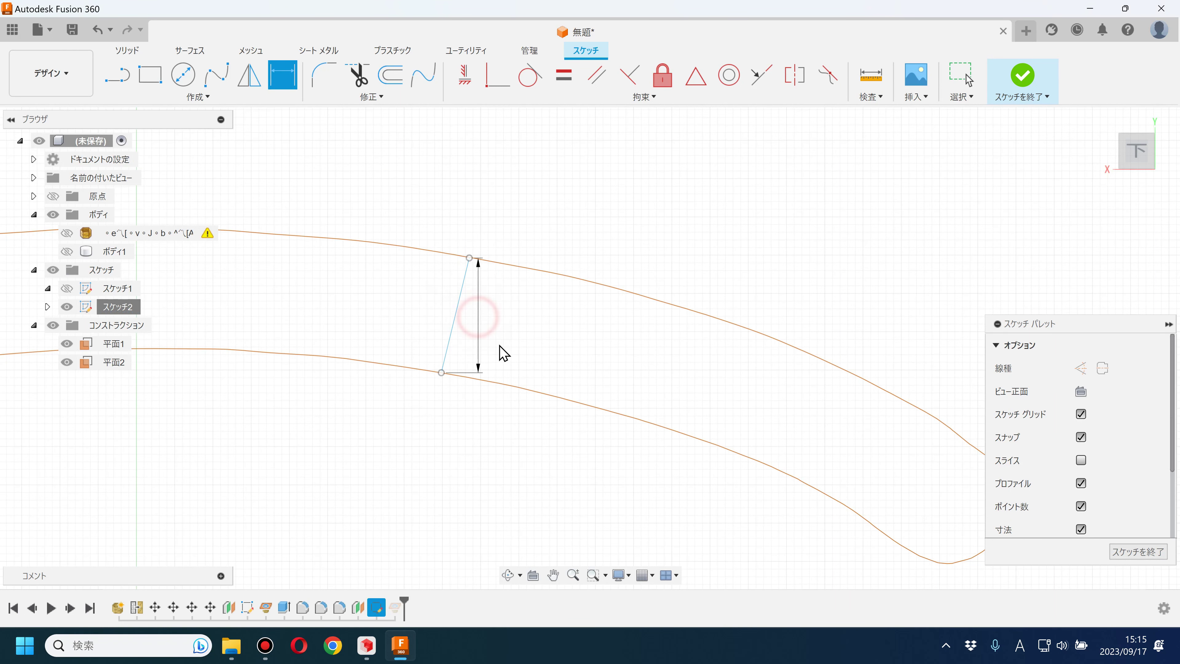
type("4")
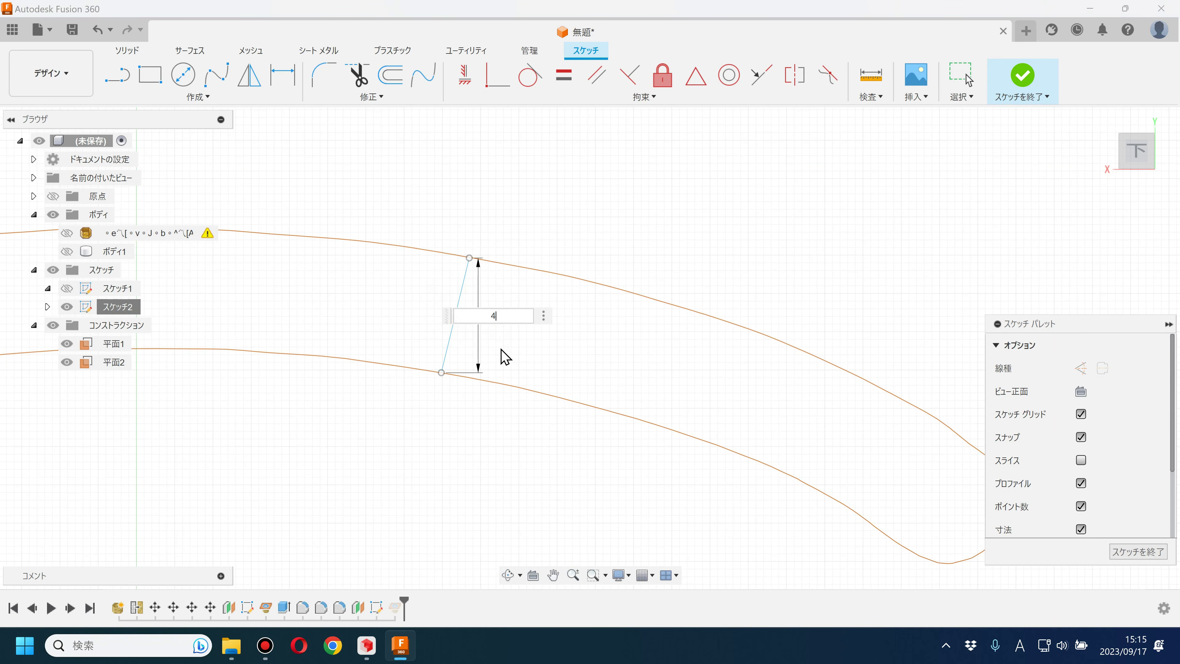
type("1.5")
key("Return")
- Delete the measuring line and its dimension, and finish editing スケッチ2
scroll(562, 297, "down", 2)
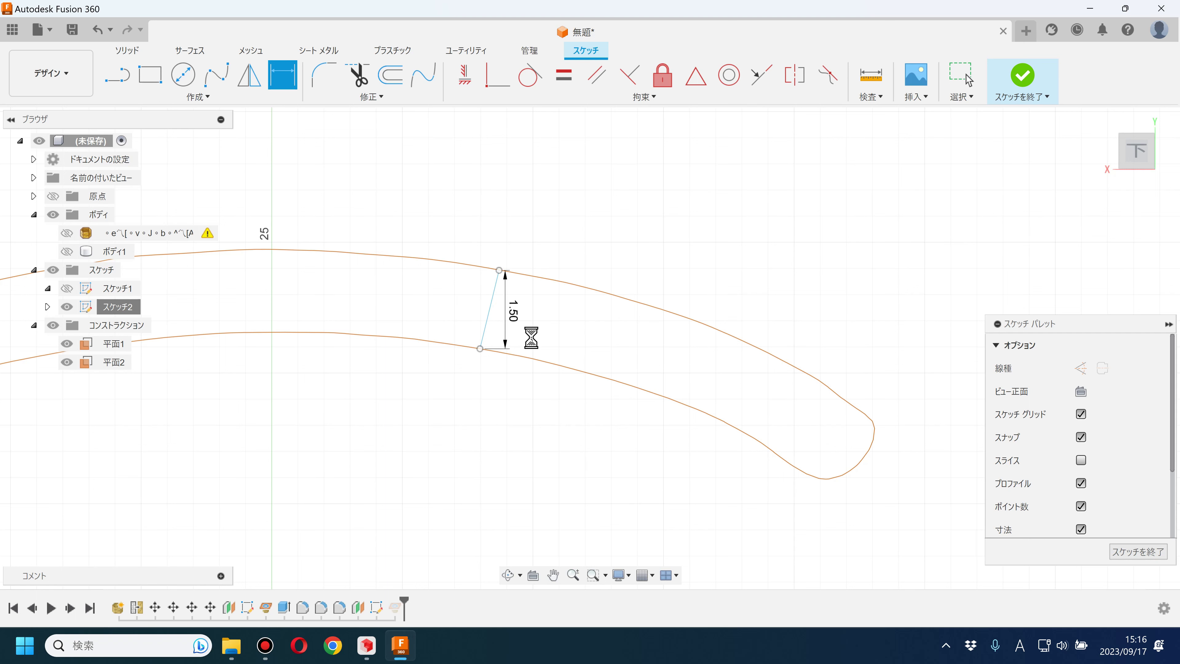
key("Escape")
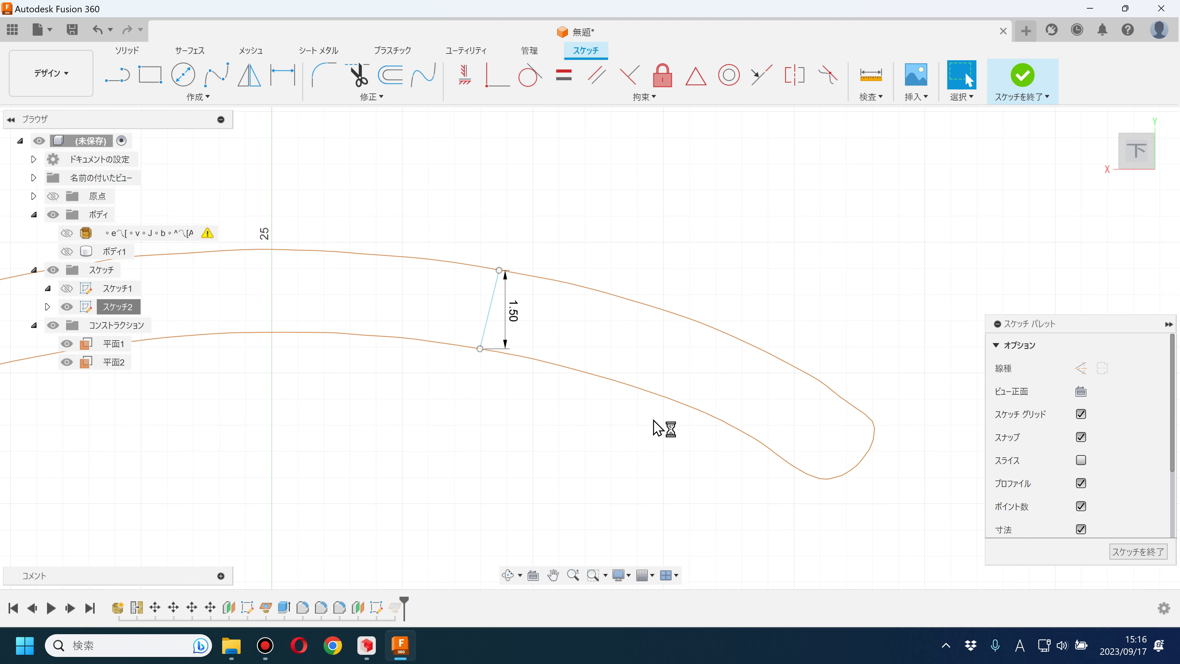
left_click(488, 316)
key("Delete")
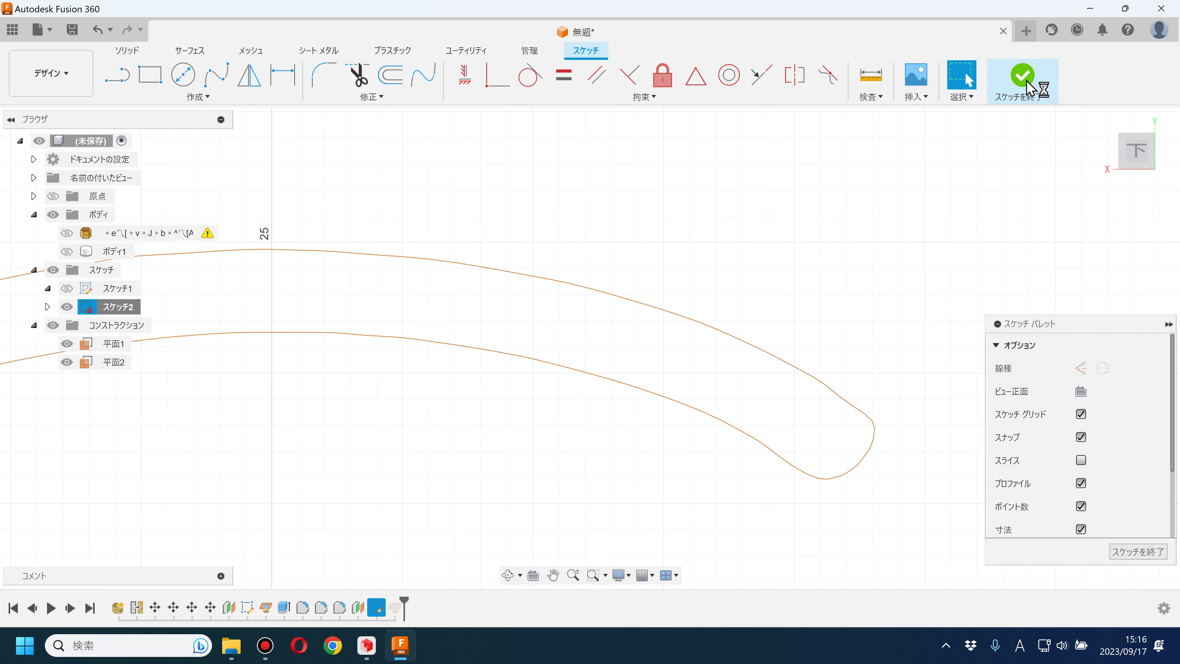
left_click(1022, 75)
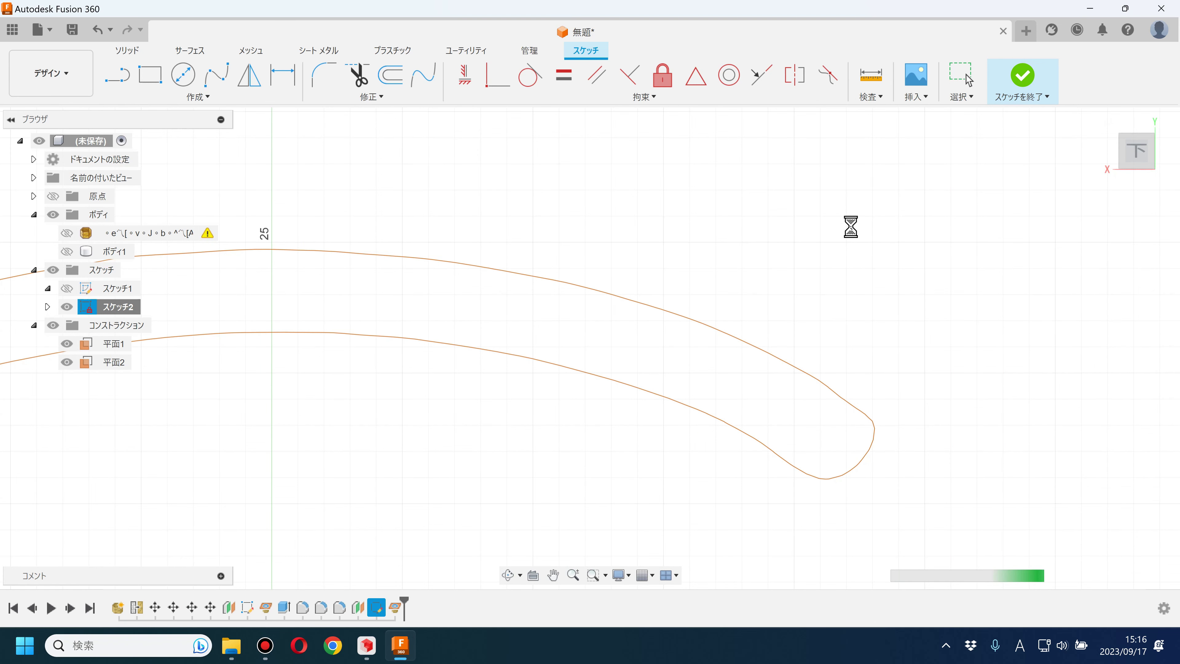
- Hide スケッチ2 and show ボディ1 in the model
scroll(815, 427, "down", 2)
left_click(67, 307)
left_click(67, 251)
scroll(456, 368, "down", 2)
left_click(651, 266)
middle_click_drag(651, 266, 651, 158)
left_click(128, 50)
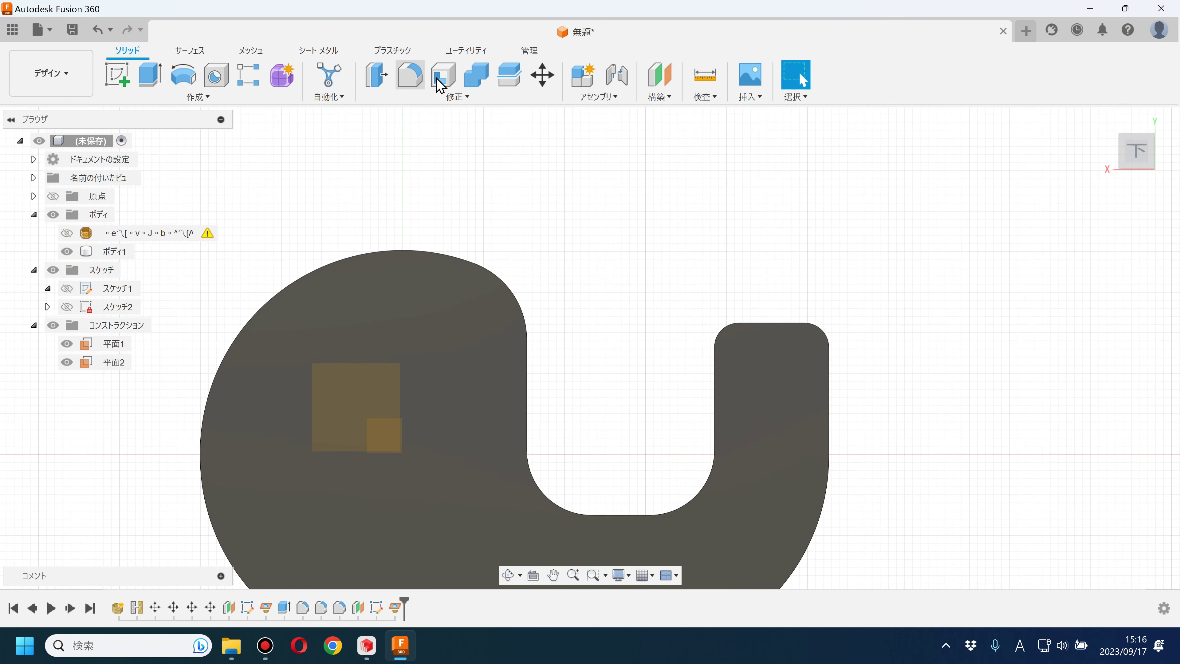
- Start a 1.5 mm inside shell on ボディ1 with tangent chaining off, opening two side faces and the inner curved face
left_click(439, 325)
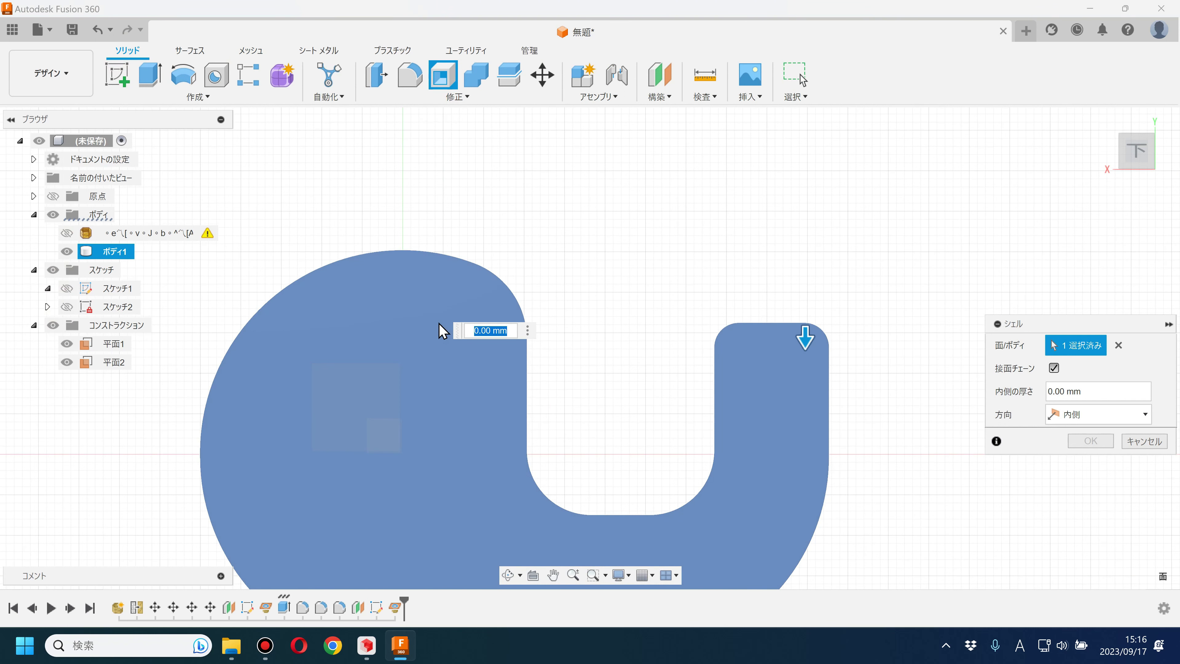
type("5")
scroll(651, 311, "down", 3)
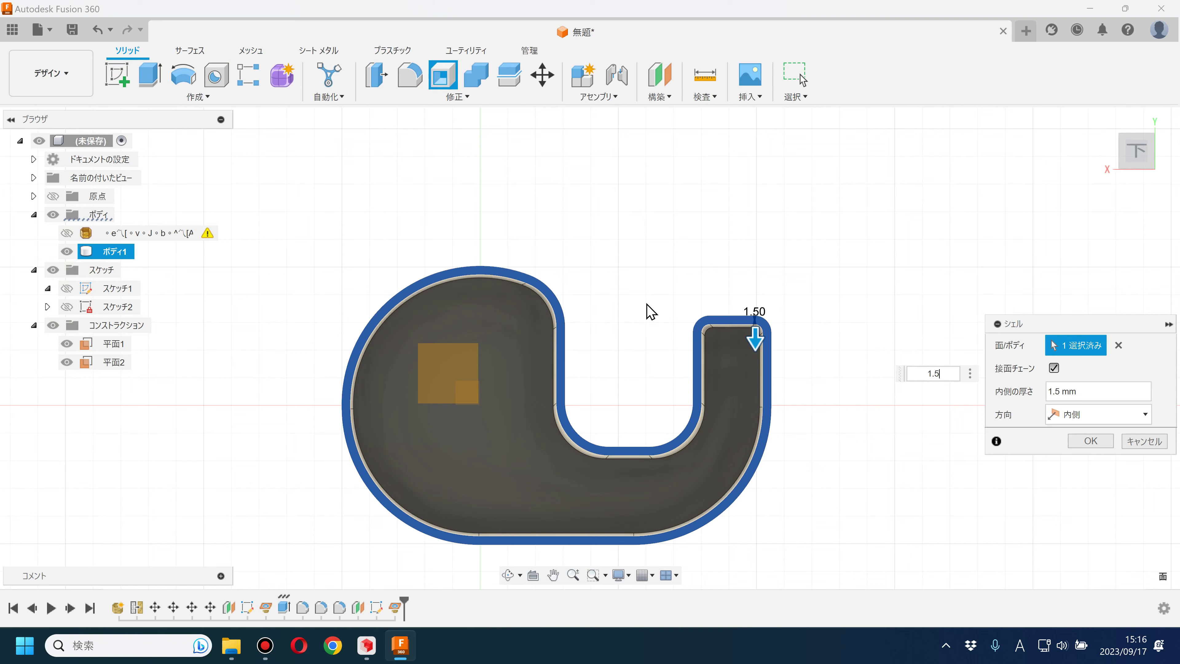
middle_click_drag(622, 299, 605, 318, "shift")
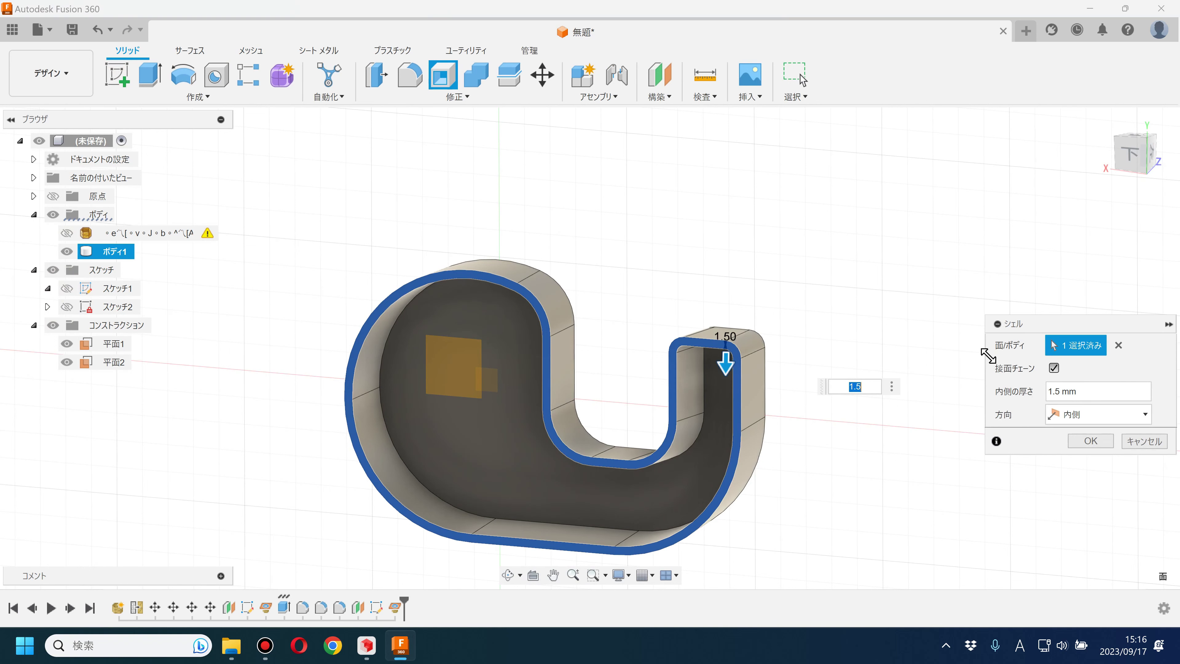
left_click(1054, 369)
left_click(554, 303)
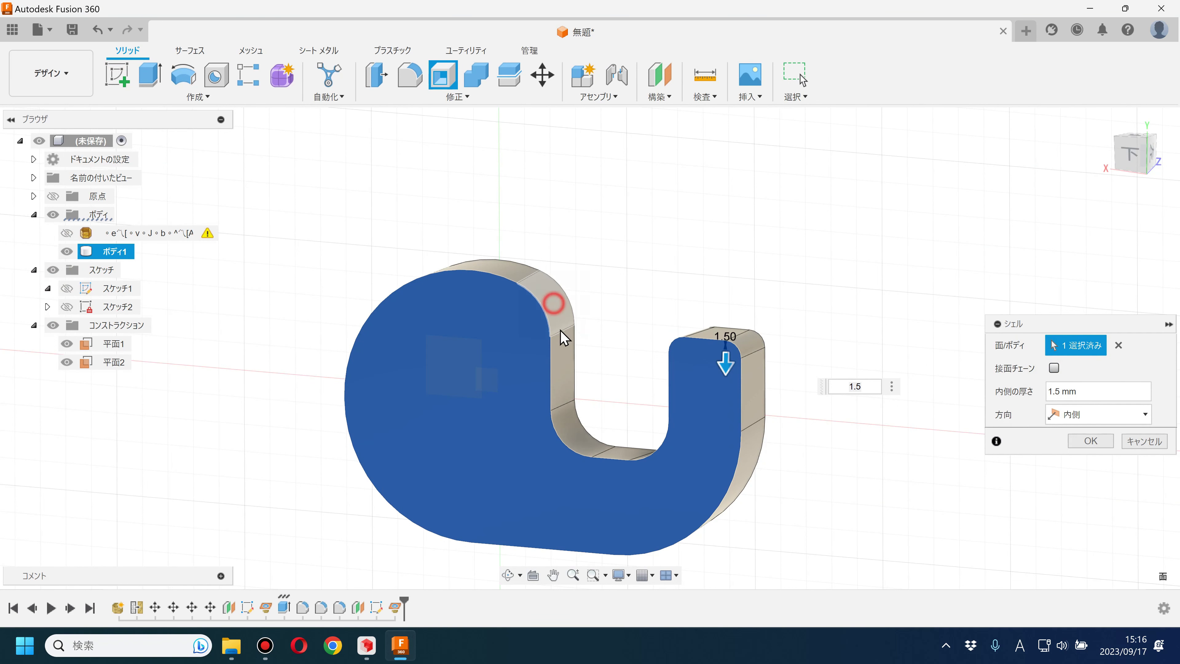
left_click(559, 343)
left_click(578, 429)
- Add the notch and top end faces as openings, confirm the shell, and show the scanned mesh again
mouse_move(619, 324)
middle_mouse_down("shift")
mouse_move(666, 335)
mouse_move(623, 449)
middle_mouse_up("shift")
left_click(641, 458)
left_click(688, 399)
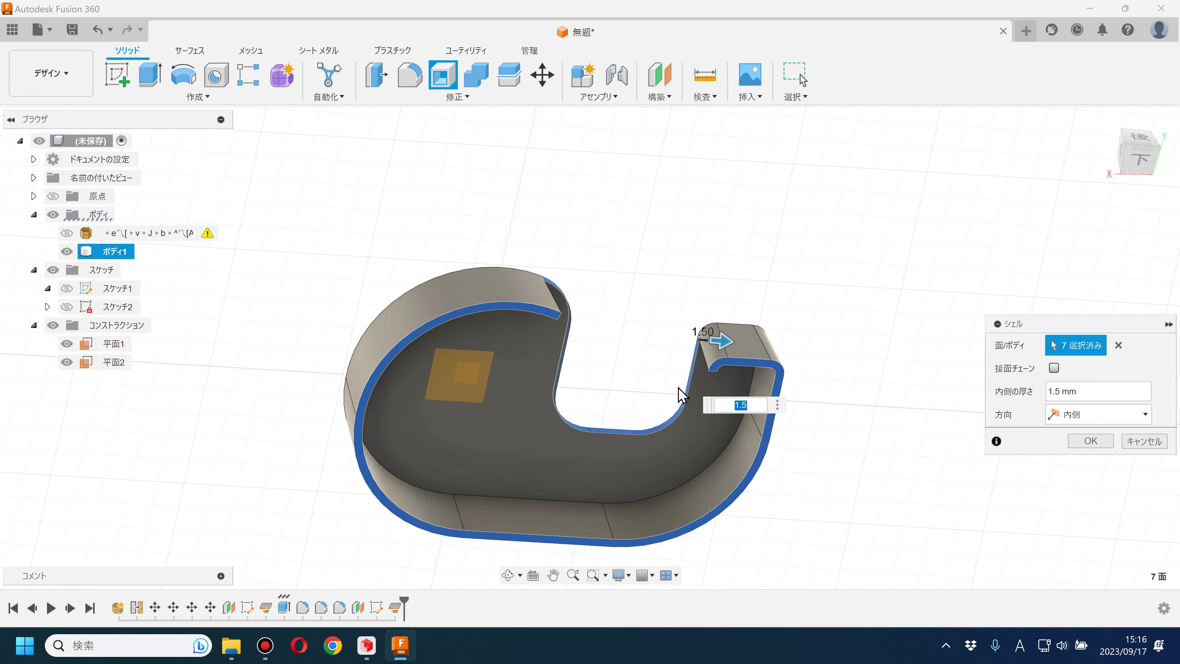
left_click(715, 355)
left_click(747, 338)
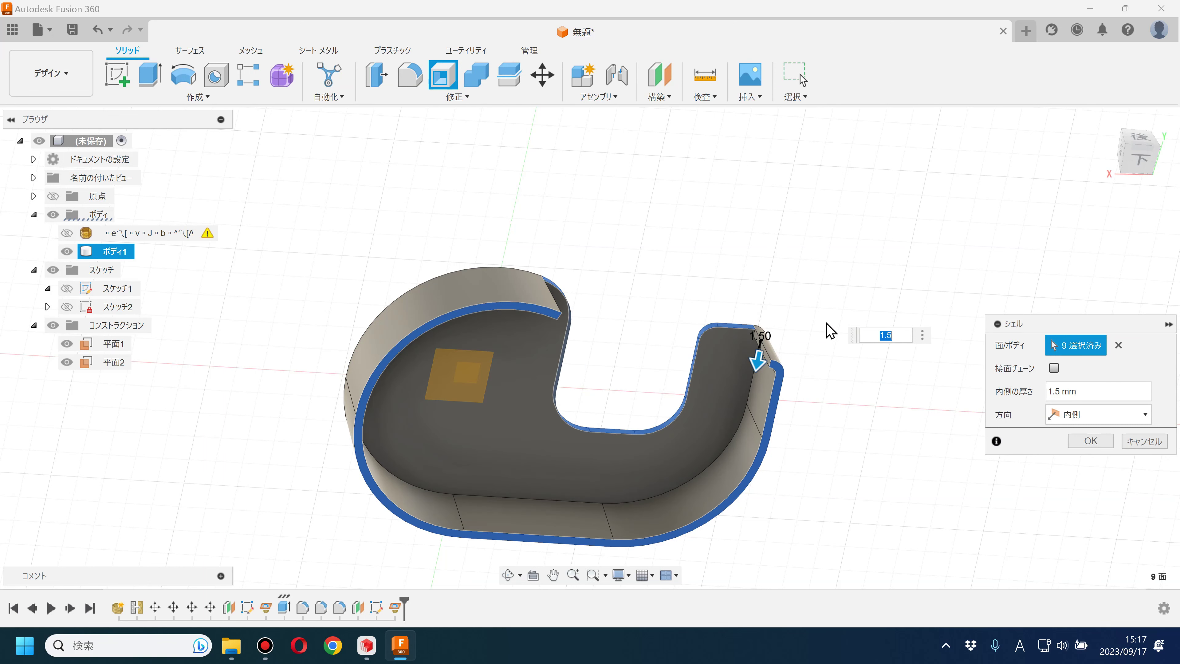
middle_click_drag(771, 321, 727, 297, "shift")
left_click(745, 337)
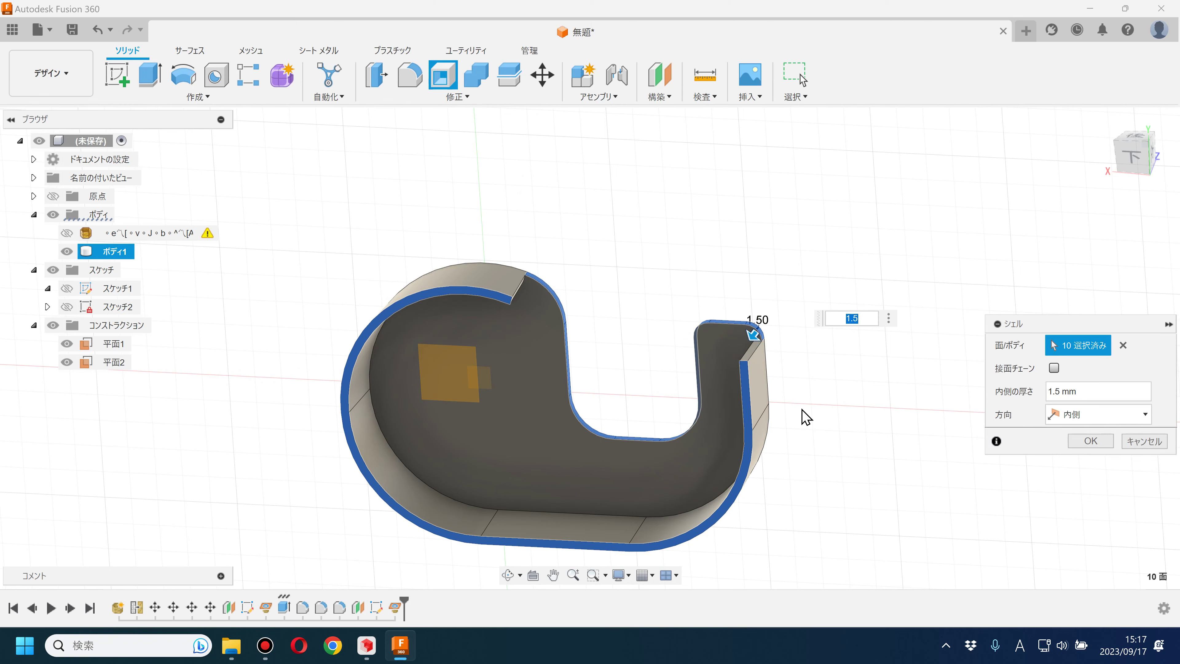
scroll(806, 417, "up", 2)
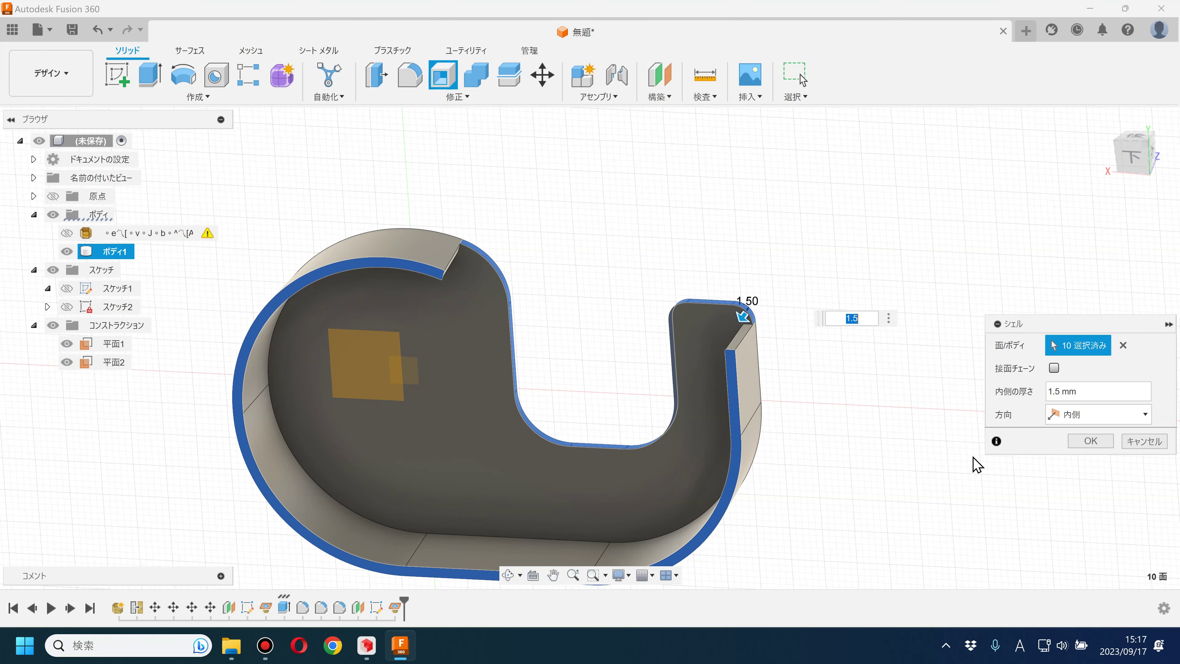
left_click(1091, 441)
left_click(67, 233)
middle_click_drag(563, 237, 581, 198, "shift")
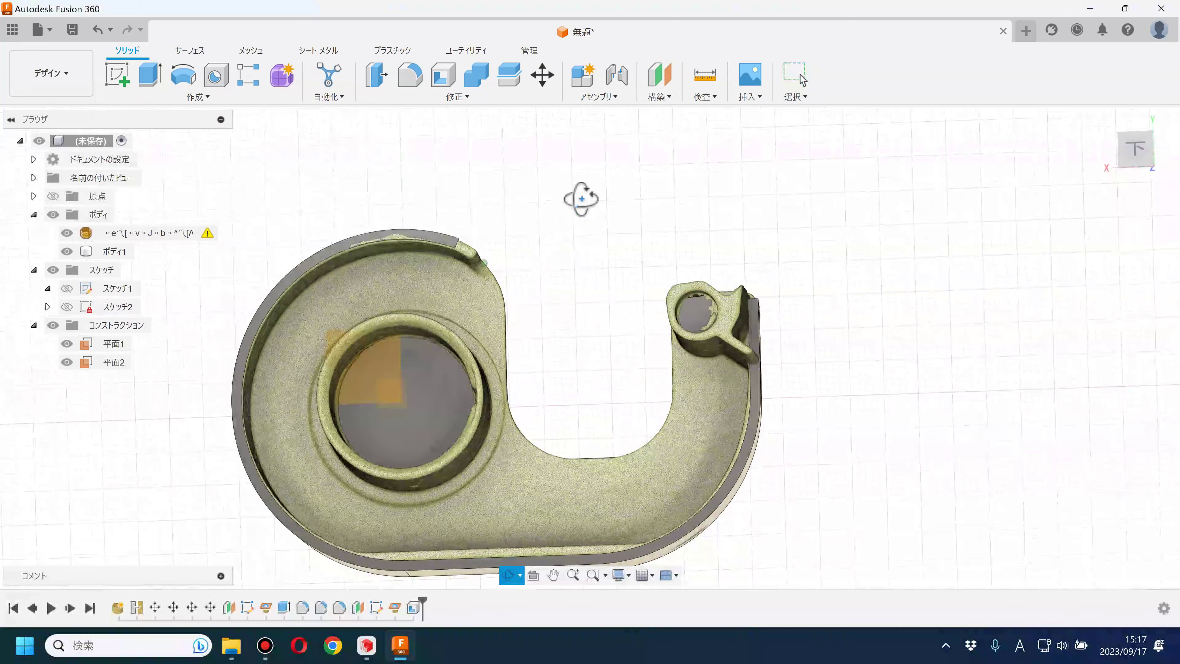
- Edit the Shell feature to drop one face, leaving nine open, then view the model from the bottom
mouse_move(603, 277)
middle_mouse_down("shift")
mouse_move(561, 318)
mouse_move(564, 353)
middle_mouse_up("shift")
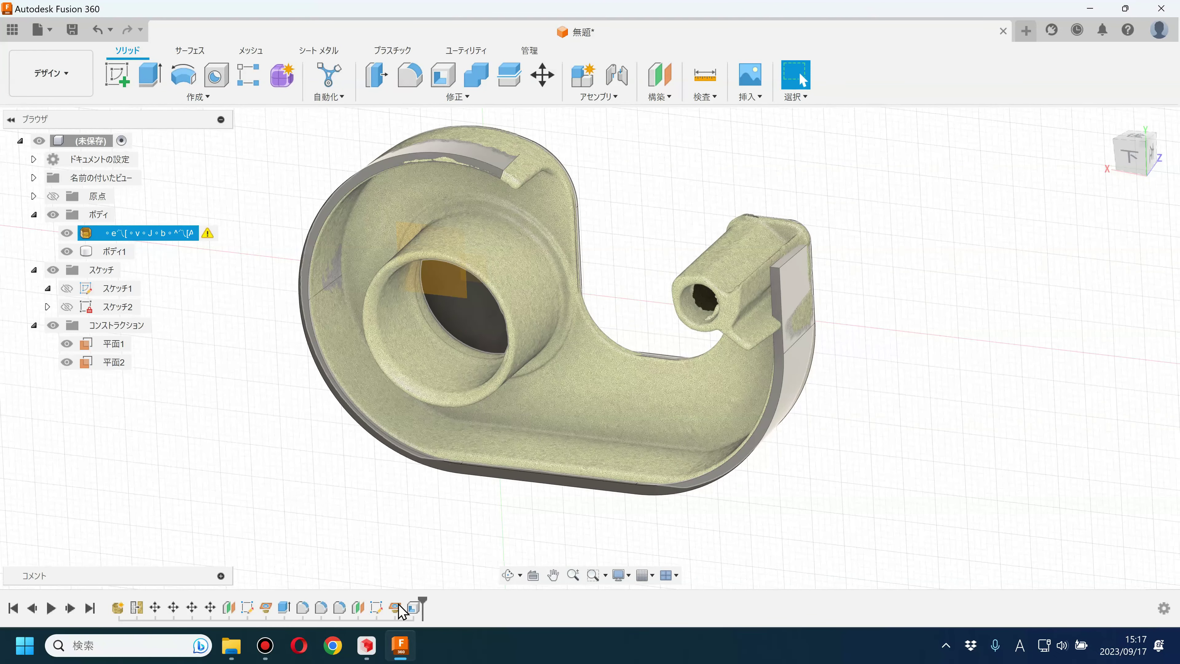
double_click(413, 607)
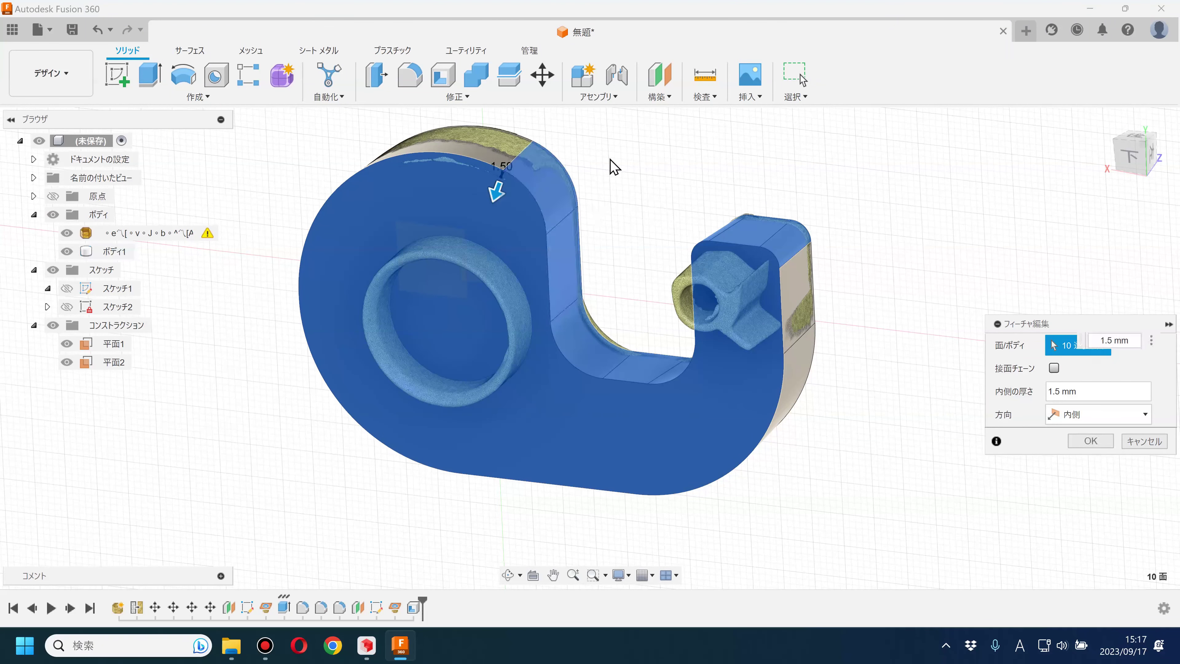
left_click(544, 189)
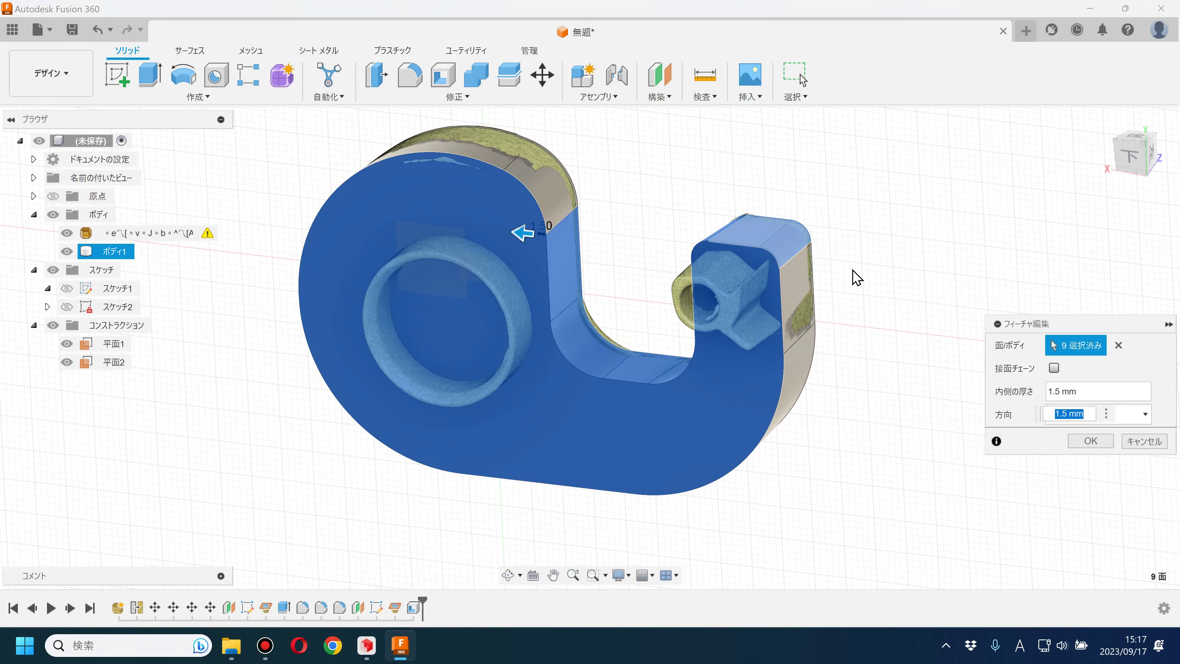
mouse_move(867, 295)
middle_mouse_down("shift")
mouse_move(852, 279)
mouse_move(824, 323)
mouse_move(832, 317)
middle_mouse_up("shift")
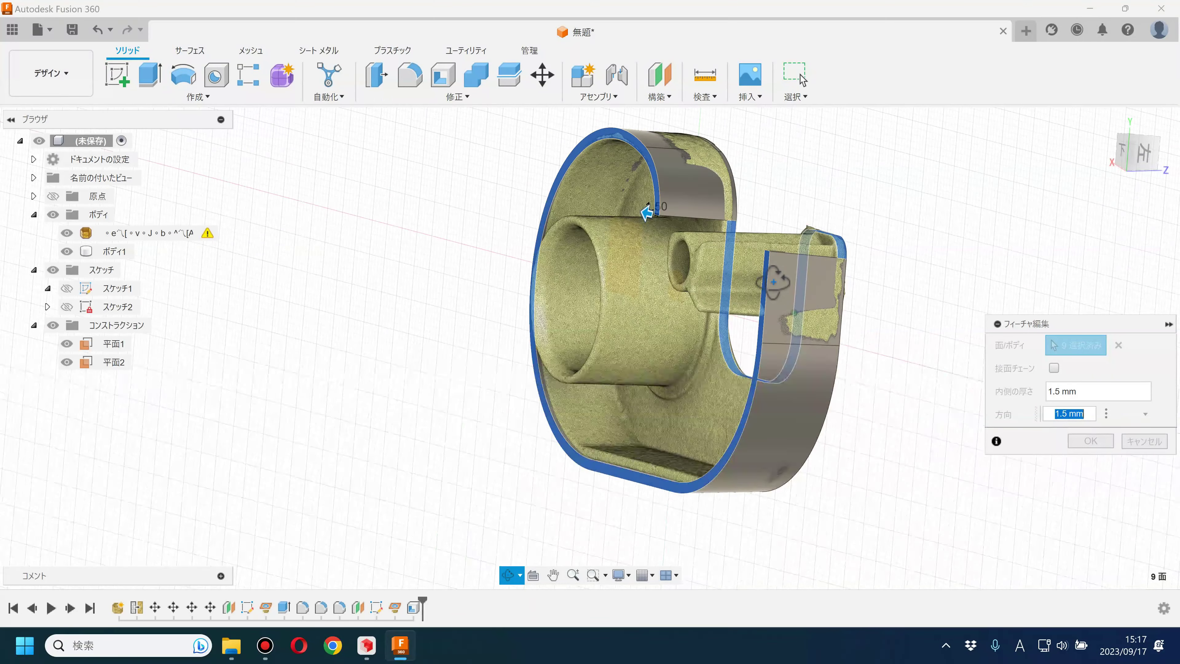
left_click(1090, 441)
middle_click_drag(917, 334, 904, 391, "shift")
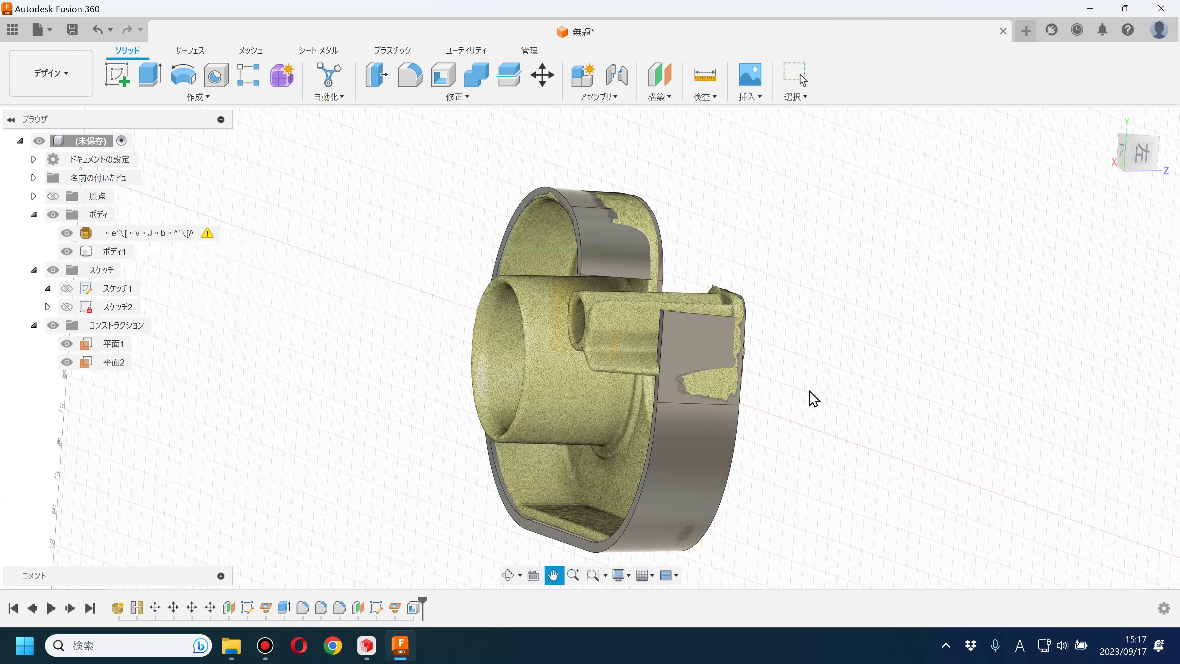
middle_click_drag(879, 198, 520, 275, "shift")
left_click(1133, 151)
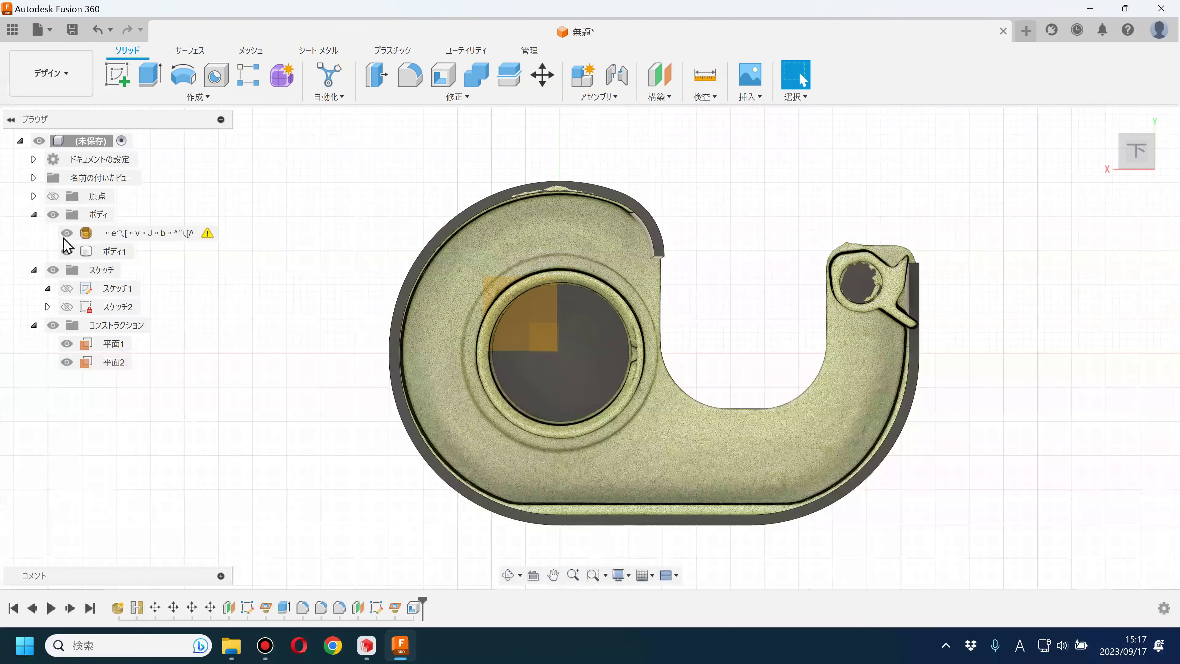
- Hide the scanned mesh and スケッチ1, keeping ボディ1 and スケッチ2's spiral outline visible
left_click(67, 288)
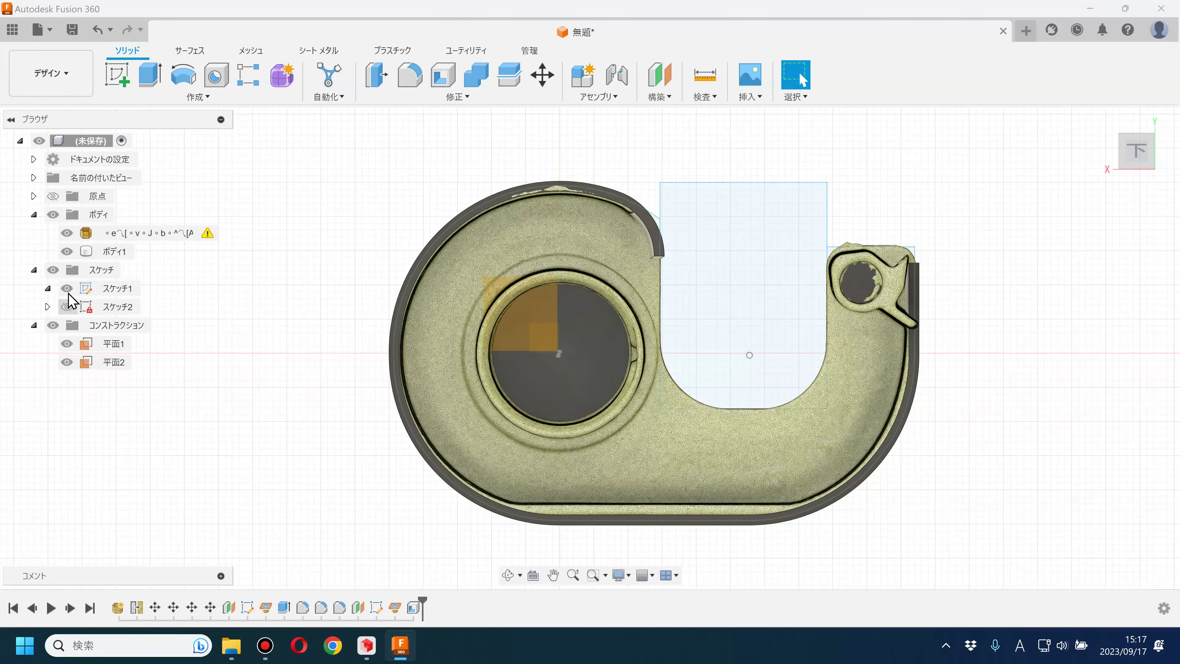
left_click(67, 251)
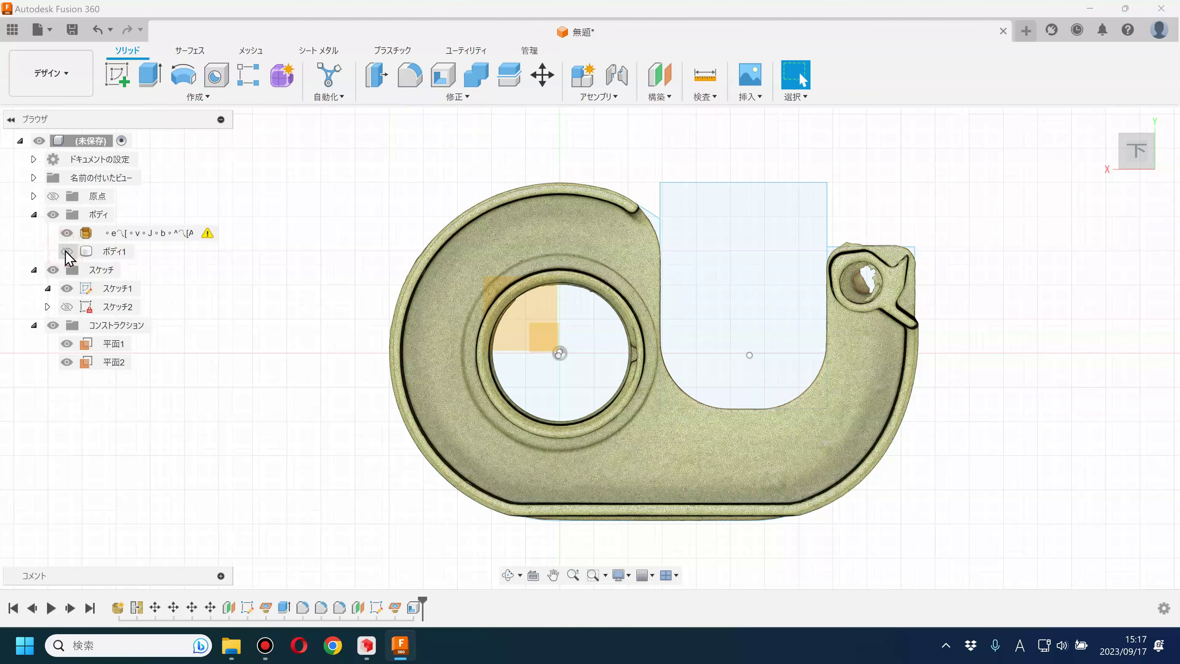
left_click(68, 232)
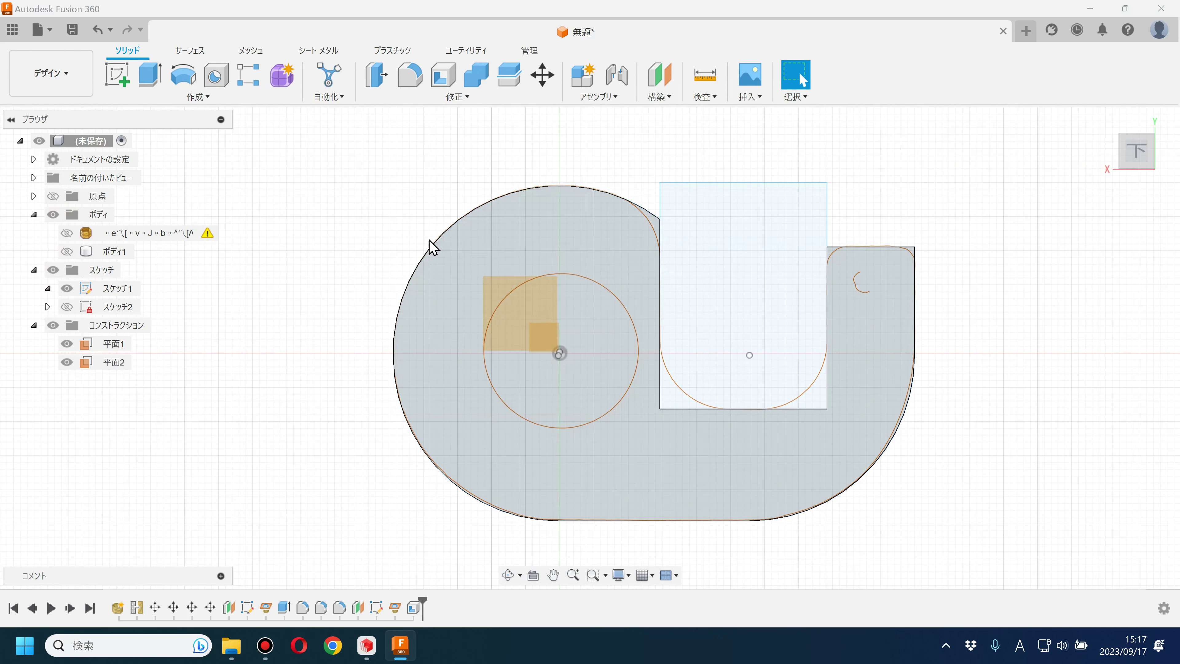
left_click(67, 288)
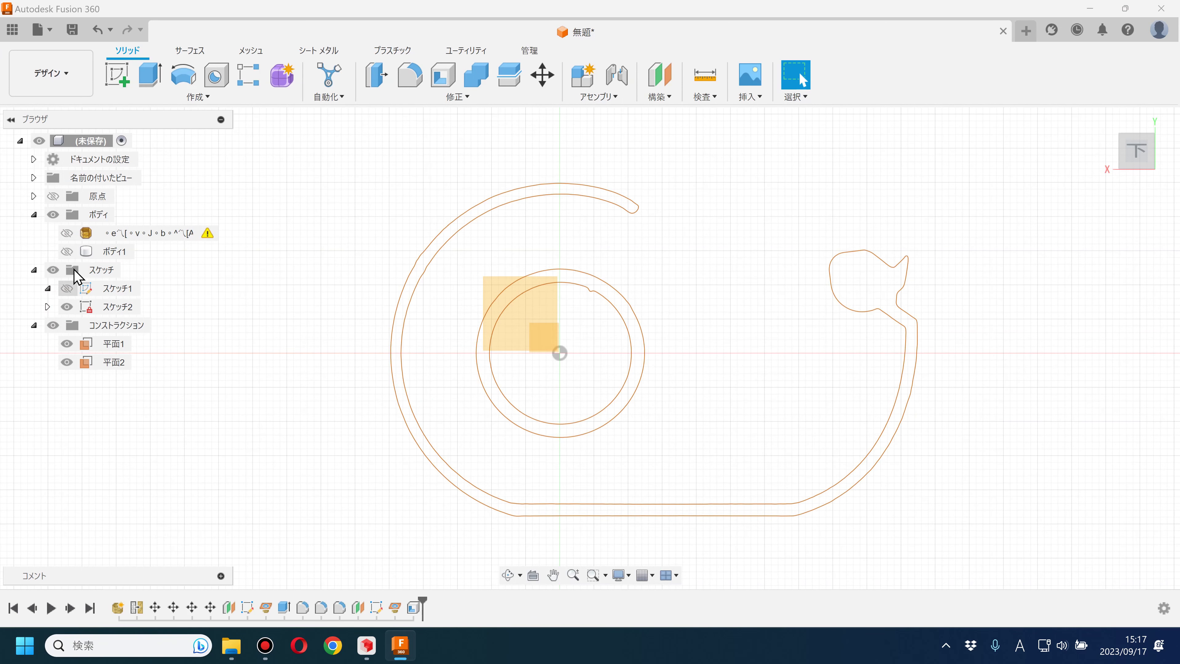
left_click(67, 251)
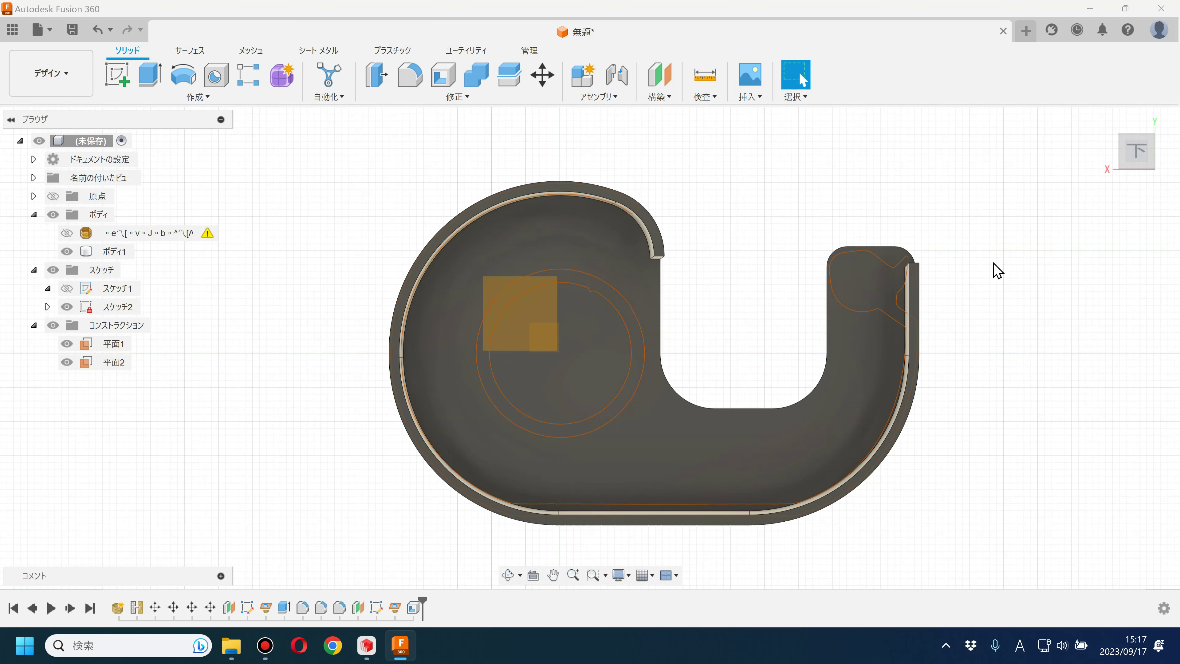
left_click(67, 251)
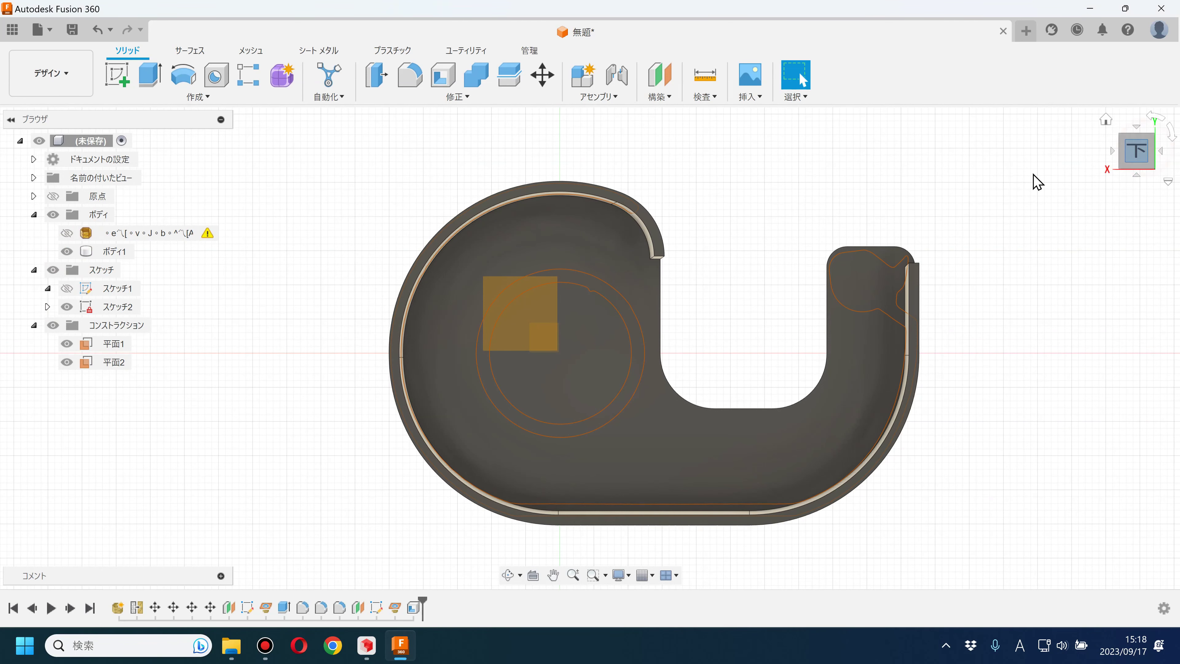
- Create a new sketch on 平面2 and draw a first line near the wall end
left_click(122, 76)
left_click(488, 290)
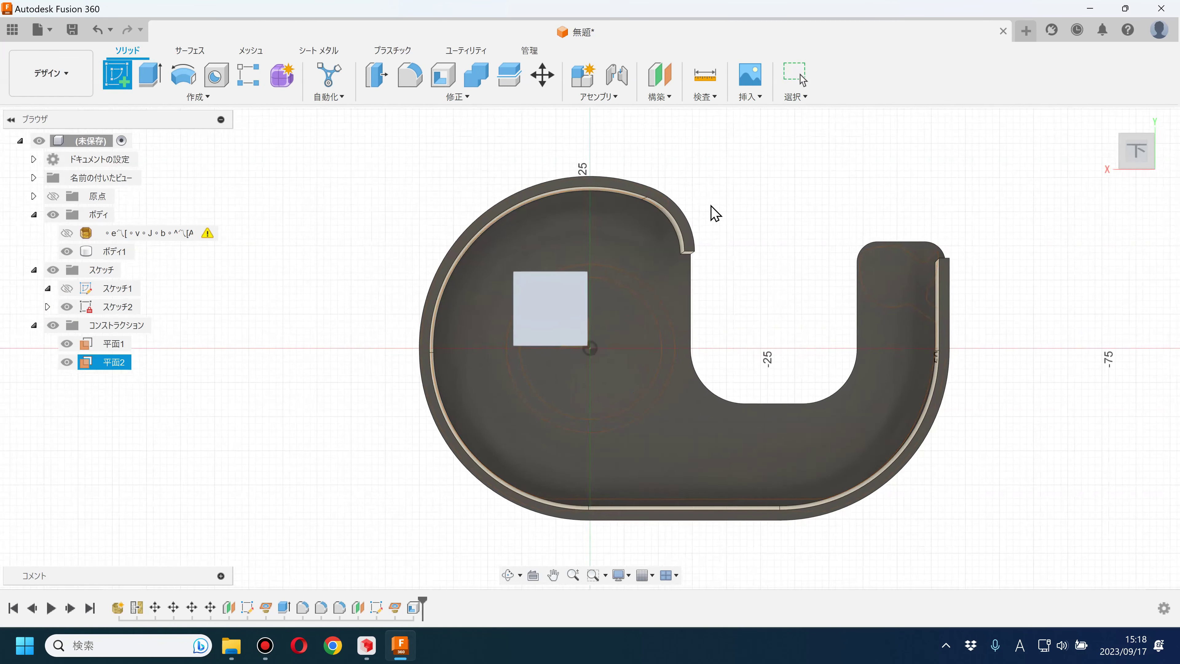
left_click(117, 75)
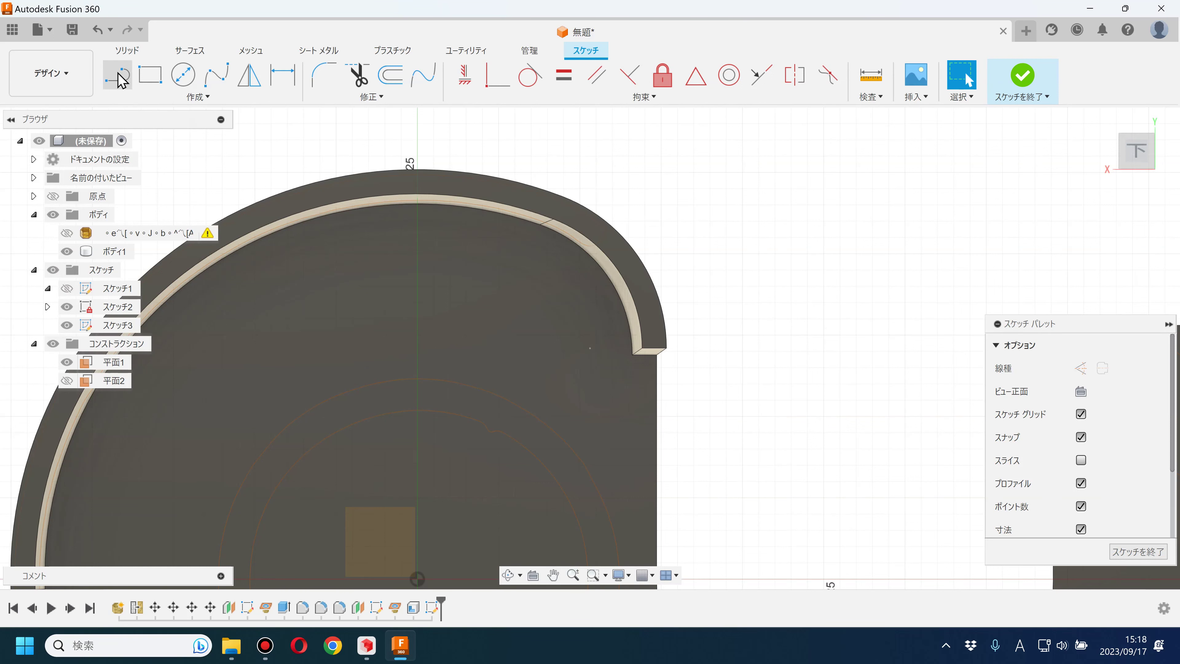
left_click(659, 191)
left_click(549, 293)
key("Escape")
left_click(654, 185)
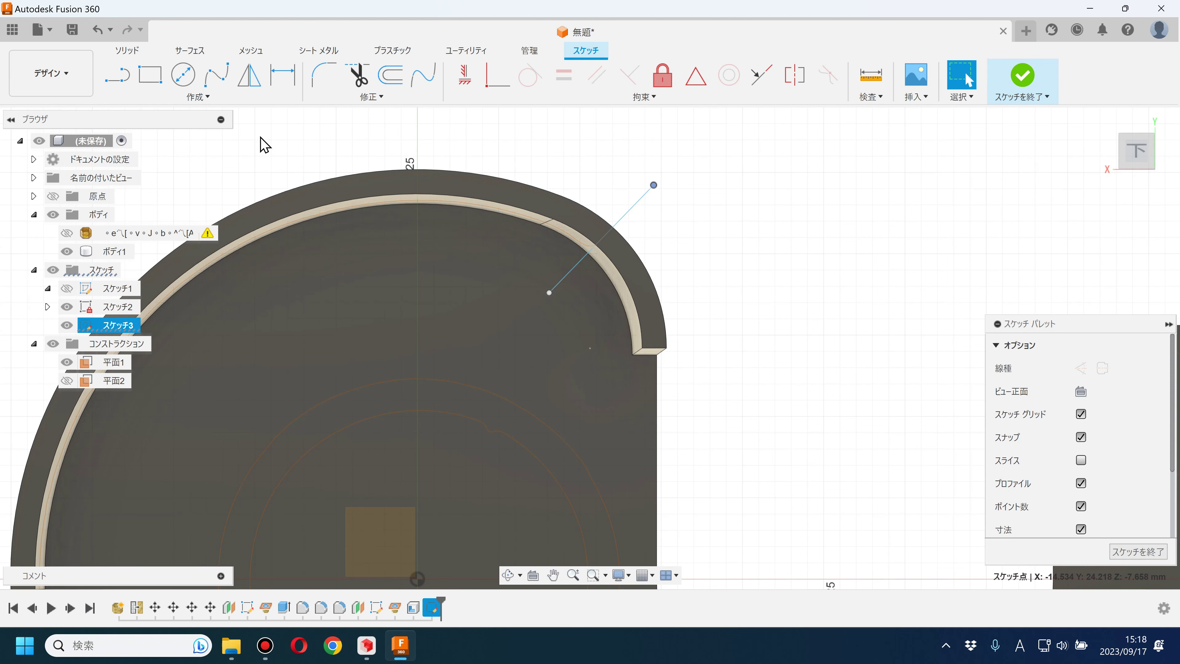
- Draw a closed five-sided outline across the wall end and finish the sketch
left_click(117, 74)
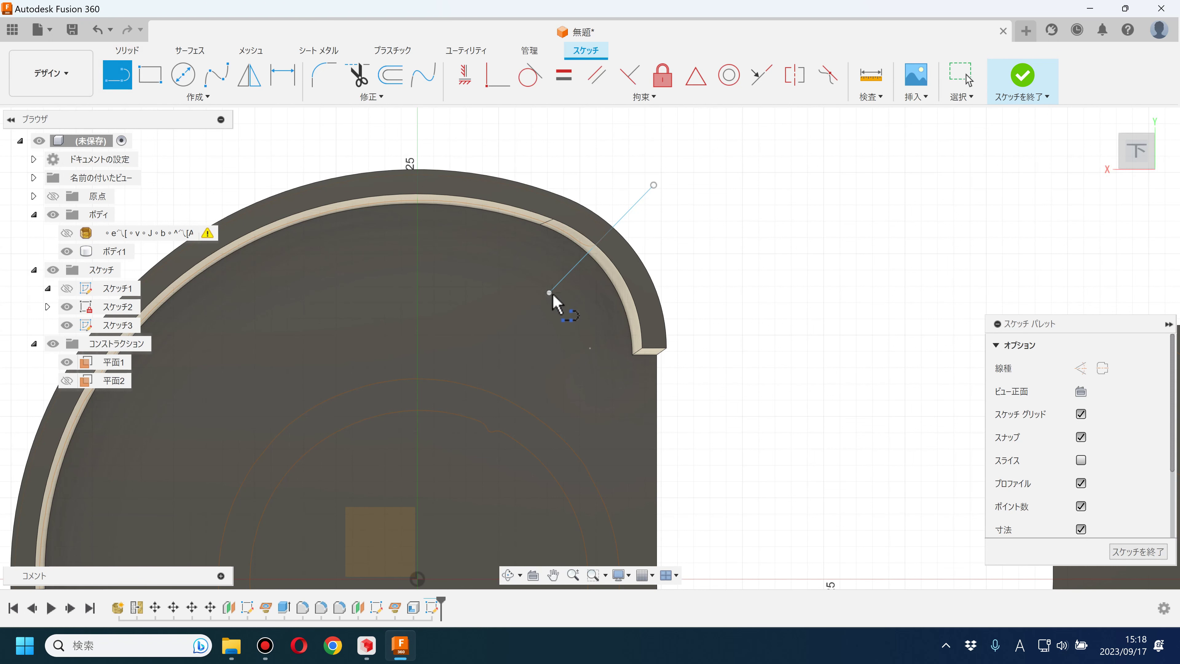
left_click(549, 293)
left_click(609, 396)
left_click(739, 397)
left_click(765, 262)
left_click(653, 185)
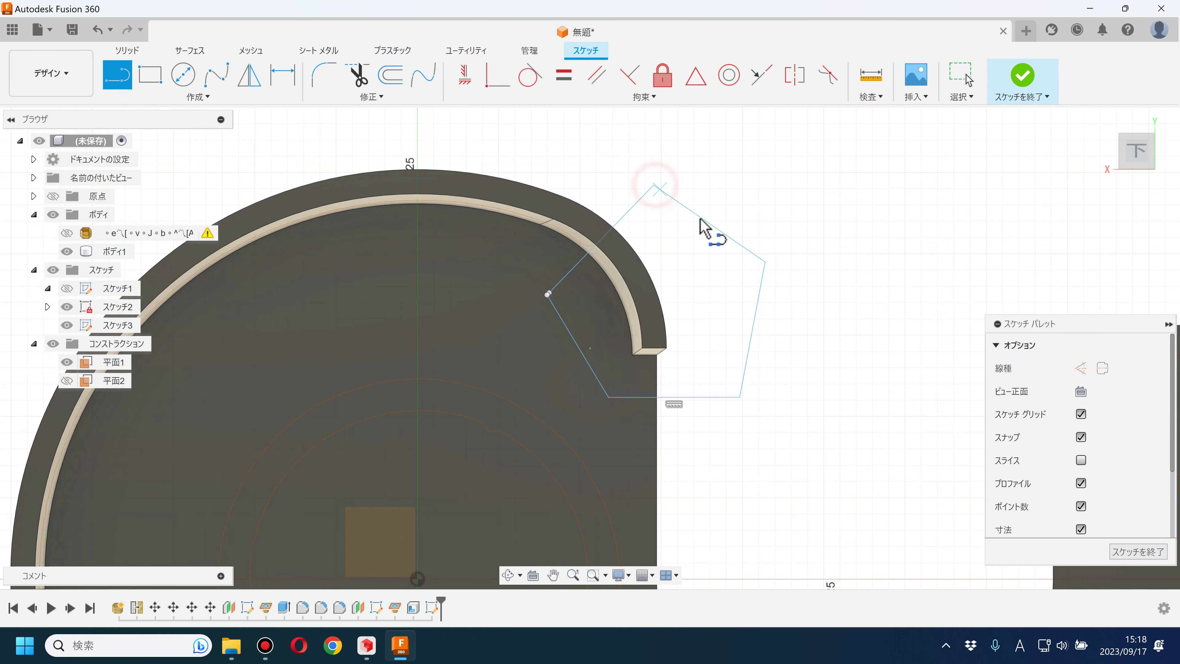
left_click(1022, 75)
- Select the pentagon profile of スケッチ3 in a tilted view of the wall
scroll(766, 363, "down", 3)
middle_click_drag(763, 408, 777, 364, "shift")
scroll(680, 361, "up", 5)
scroll(587, 372, "up", 3)
left_click(603, 365)
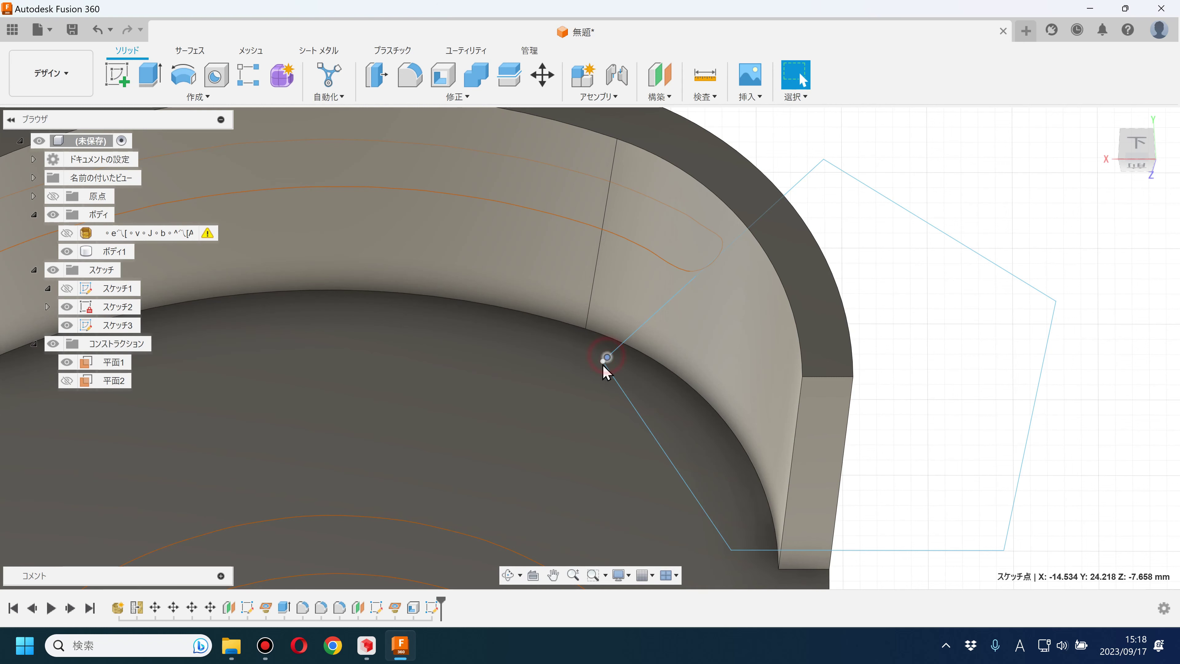
left_click(991, 174)
left_click(629, 363)
scroll(630, 364, "up", 1)
scroll(603, 367, "up", 2)
left_click(584, 369)
left_click(586, 375)
scroll(609, 404, "down", 2)
scroll(623, 402, "down", 2)
- Cut the pentagon through the wall both ways: -8.369 mm on one side, up to the bottom face on the other
left_click(148, 79)
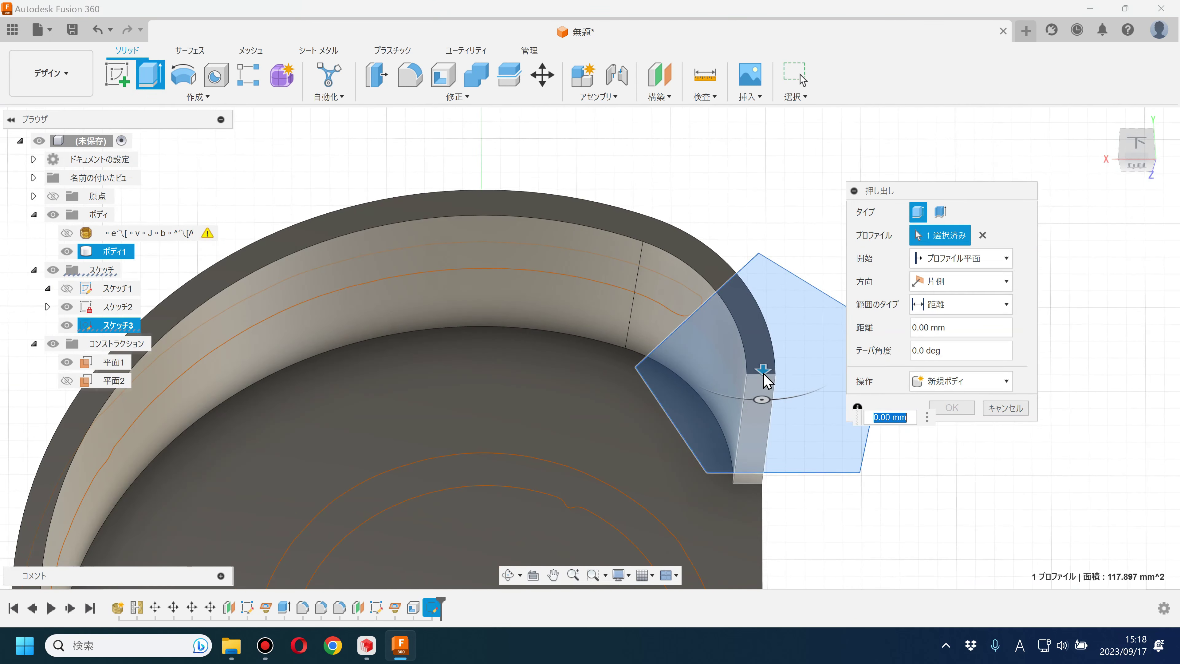
mouse_move(764, 388)
middle_mouse_down("shift")
mouse_move(601, 299)
mouse_move(758, 279)
middle_mouse_up("shift")
left_click_drag(757, 279, 752, 112)
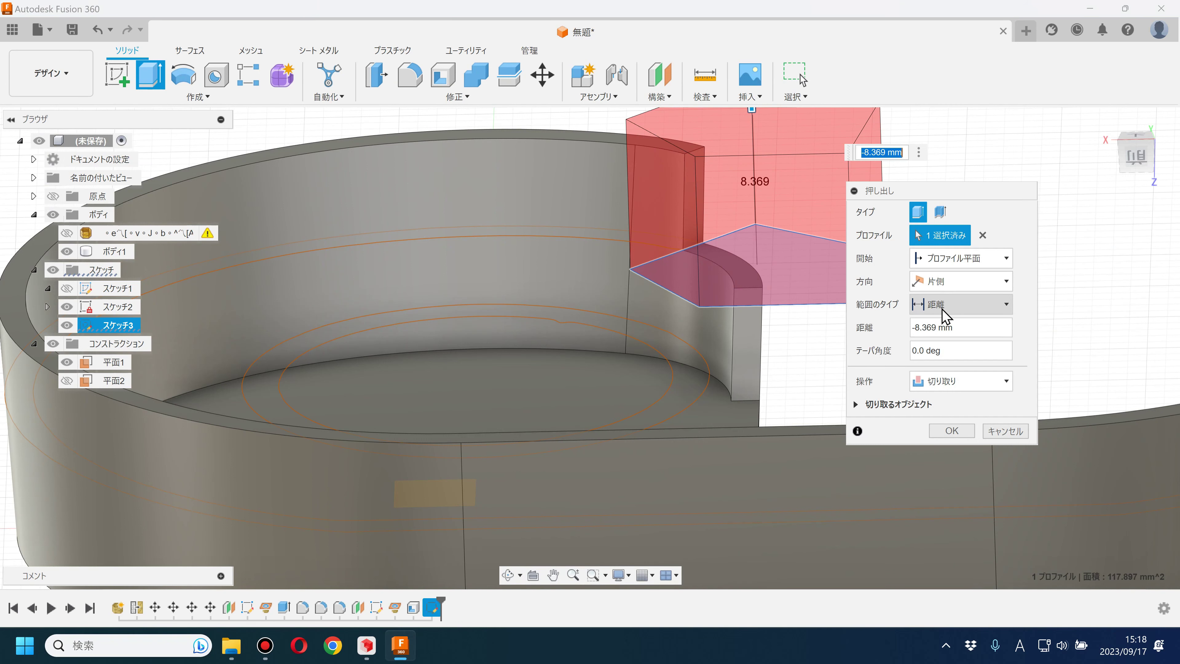
left_click(942, 281)
left_click(941, 321)
left_click(941, 427)
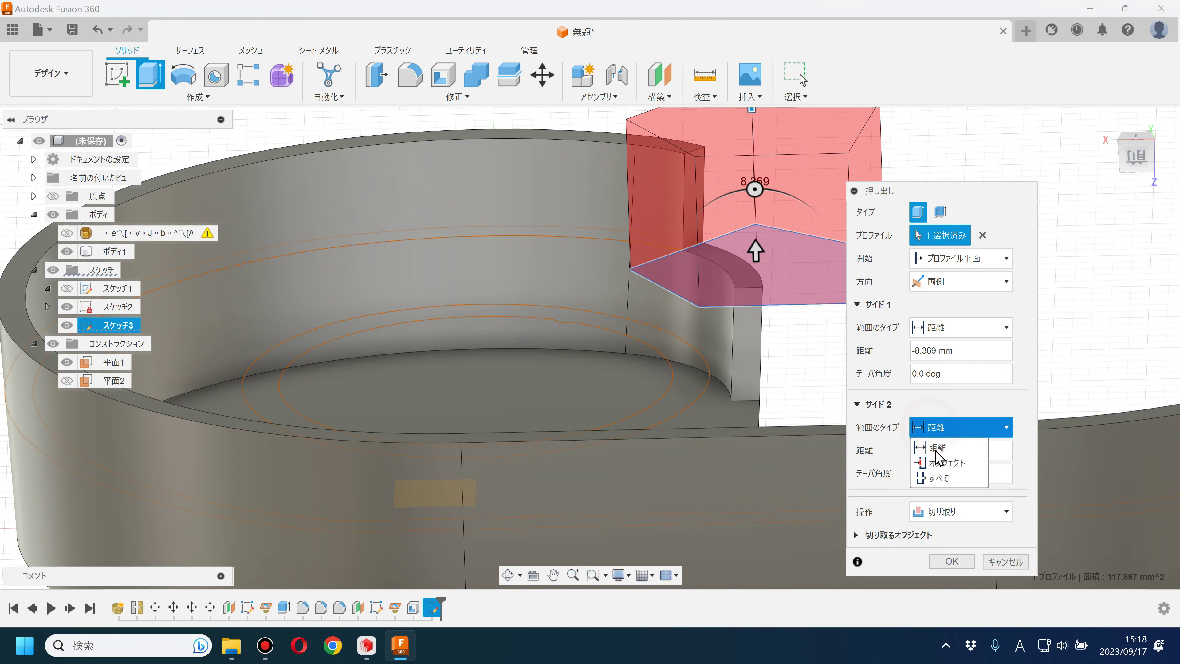
left_click(937, 465)
left_click(715, 417)
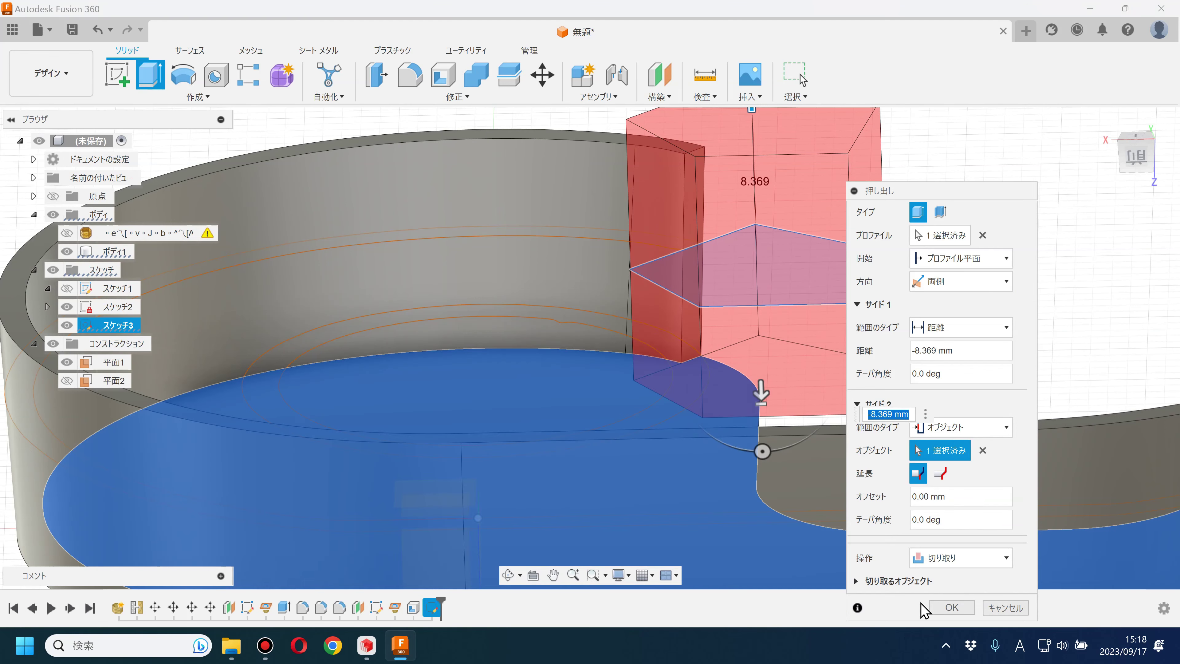
left_click(937, 607)
scroll(851, 278, "down", 5)
middle_click_drag(830, 237, 825, 311, "shift")
left_click(1137, 152)
left_click(1134, 148)
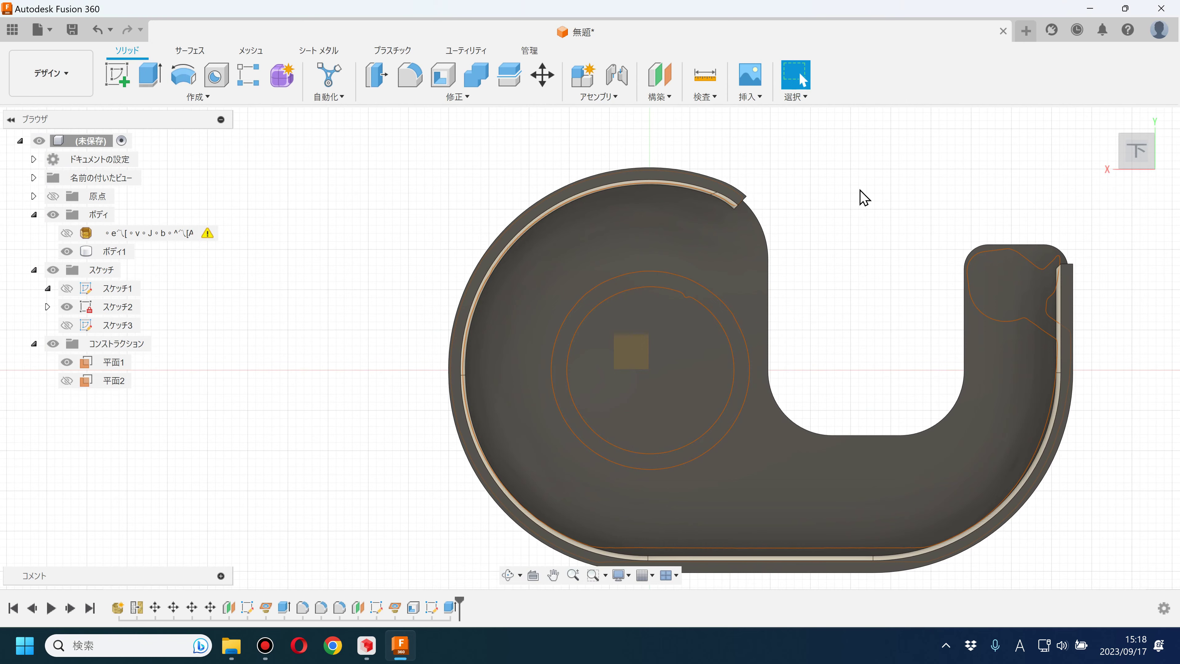
- Pan, zoom and orbit to inspect the trimmed lid opening, then bring up the Save dialog
key("Escape")
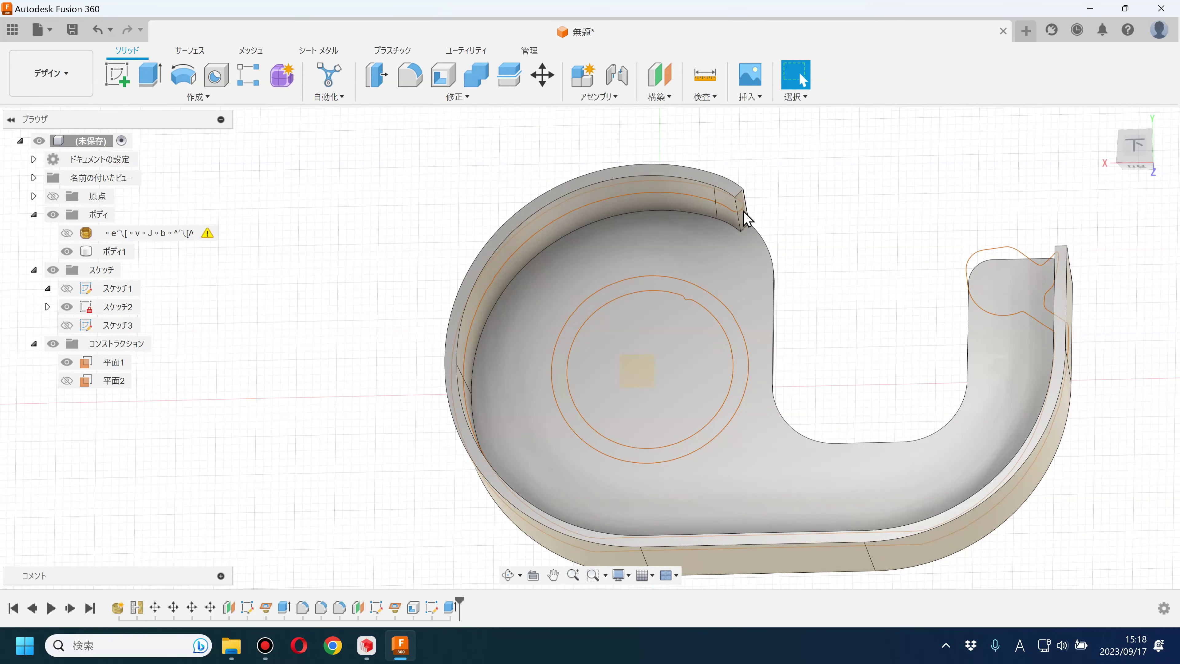
mouse_move(872, 273)
middle_mouse_down()
mouse_move(730, 274)
mouse_move(729, 308)
mouse_move(740, 319)
mouse_move(749, 310)
mouse_move(724, 316)
middle_mouse_up()
scroll(962, 342, "up", 3)
scroll(864, 311, "up", 2)
scroll(889, 339, "up", 1)
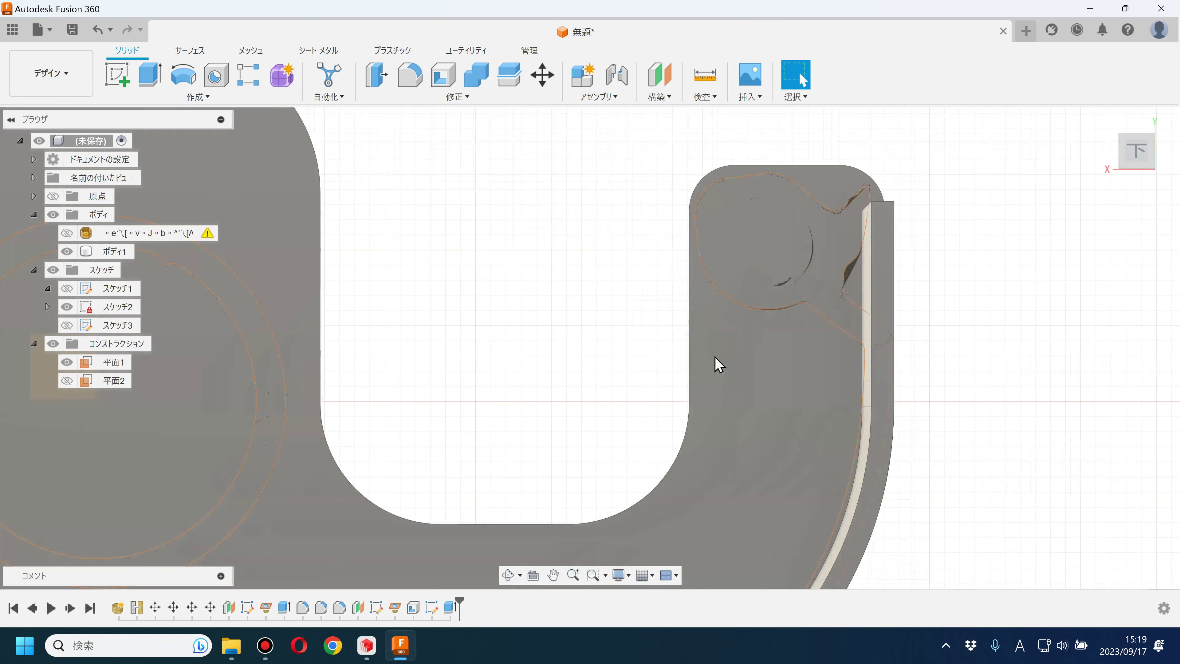
scroll(716, 364, "down", 5)
mouse_move(885, 379)
middle_mouse_down("shift")
mouse_move(843, 423)
mouse_move(856, 395)
mouse_move(818, 403)
middle_mouse_up("shift")
left_click(72, 30)
type("てーぶかったー")
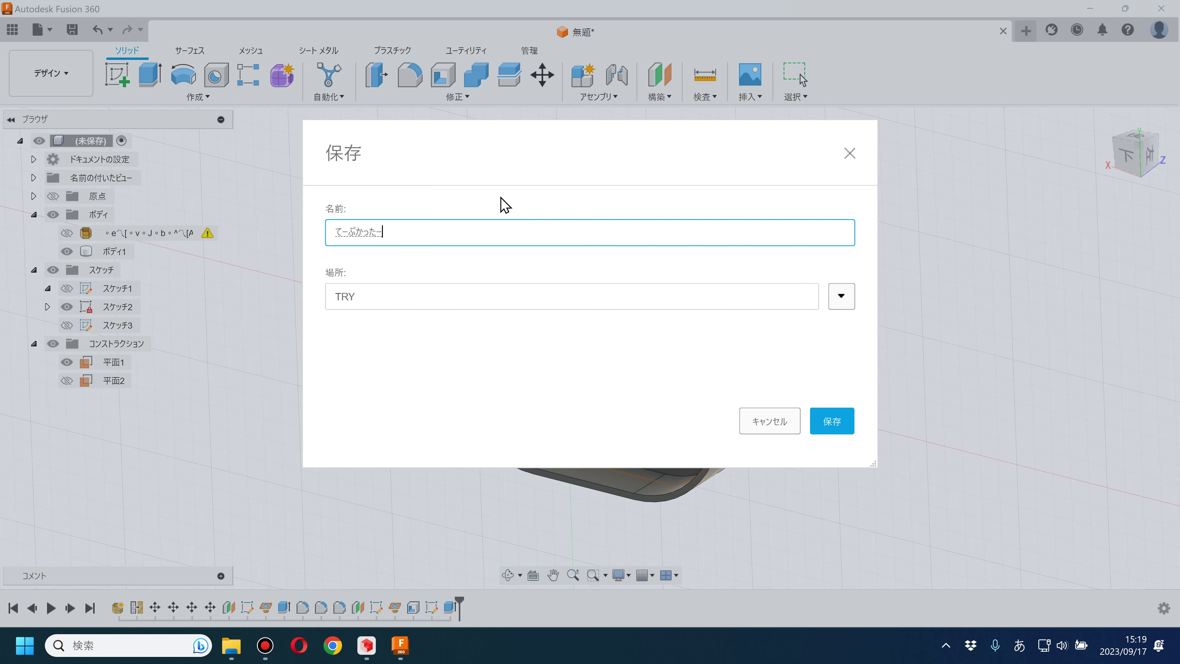
- Save the design as テープカッター in the TRY project
key("Return")
key("Return")
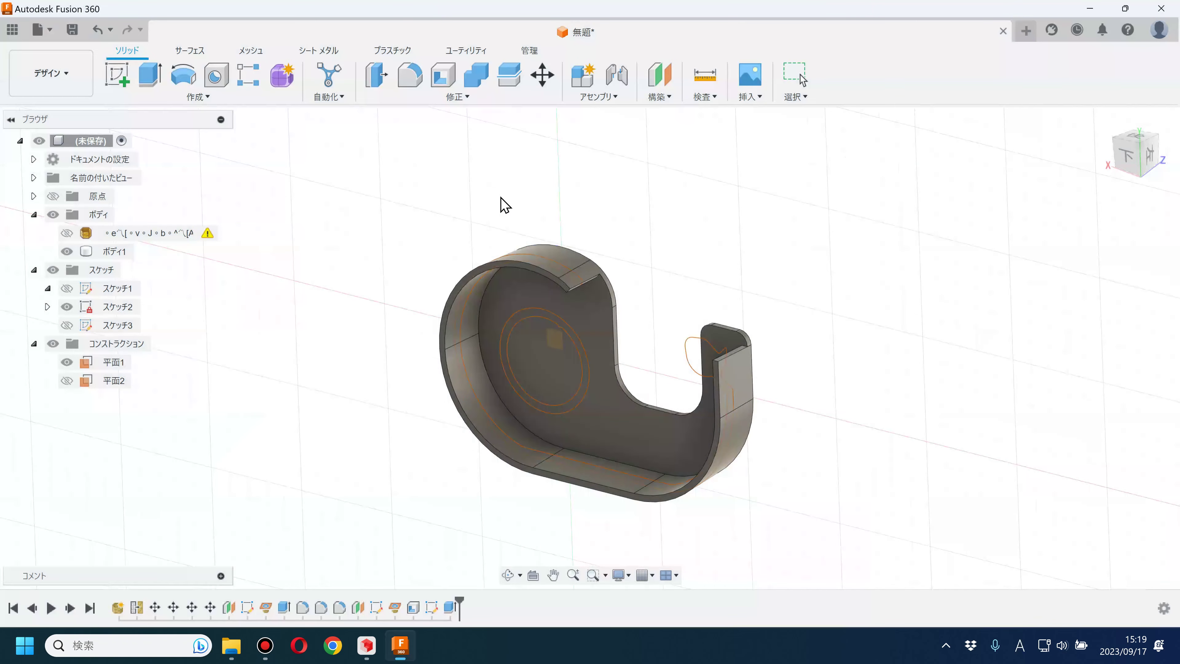
left_click(585, 227)
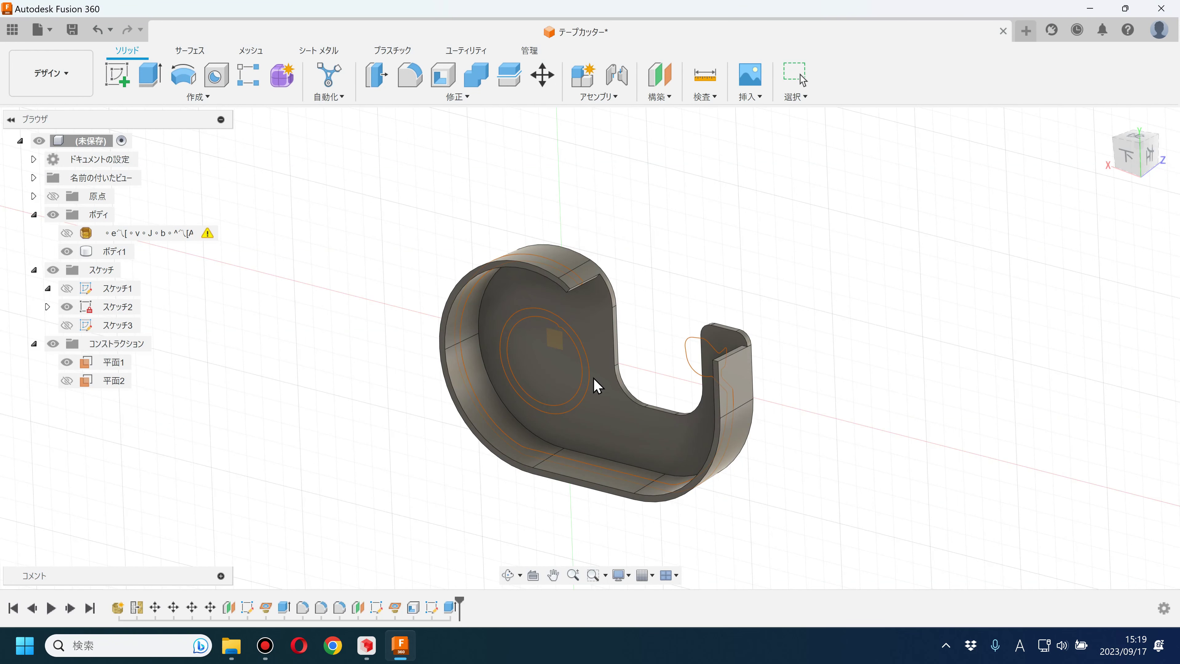
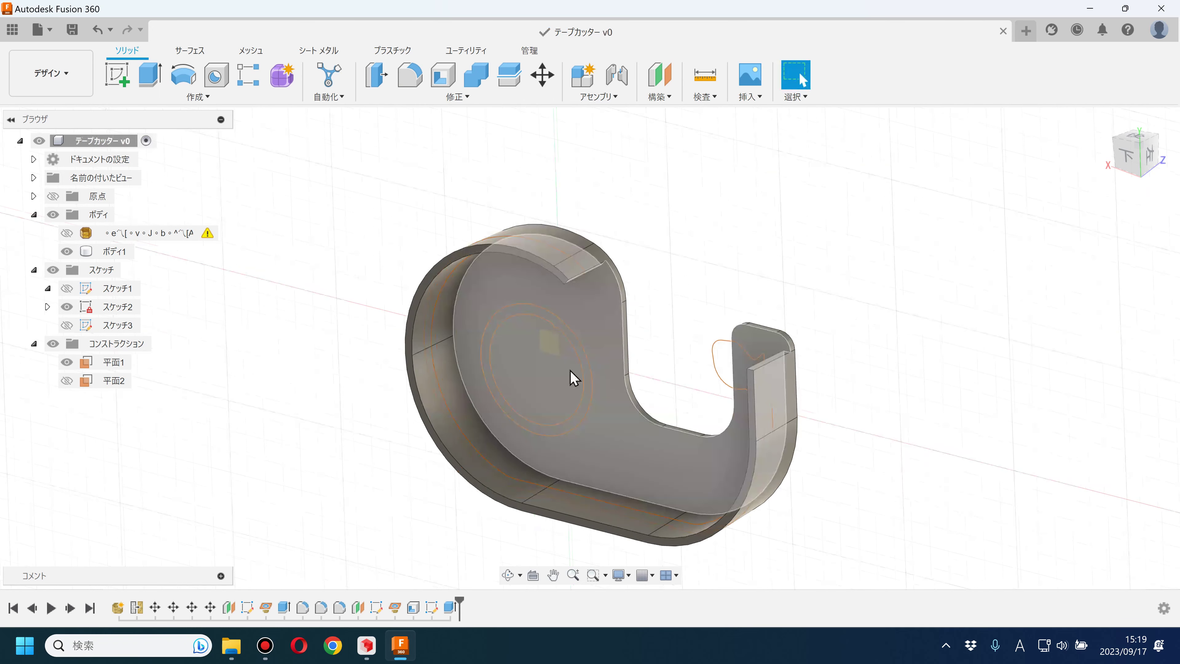
- Edit スケッチ2 and hide ボディ1 to expose the sketch outlines
left_click(206, 322)
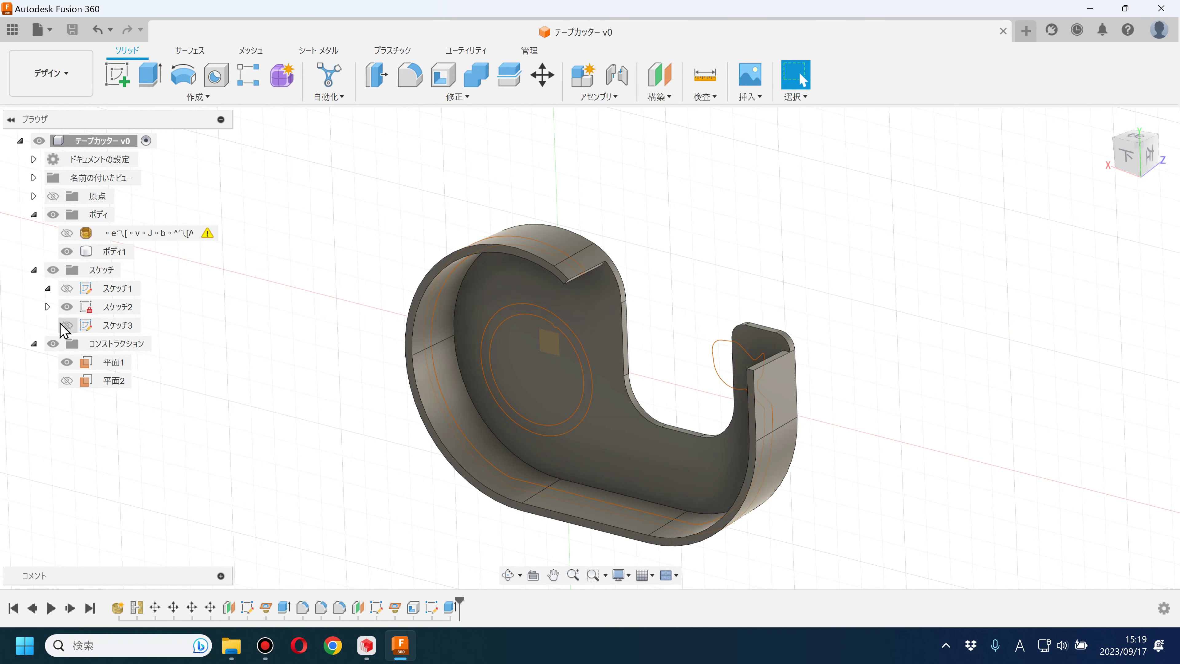
left_click(114, 308)
right_click(113, 312)
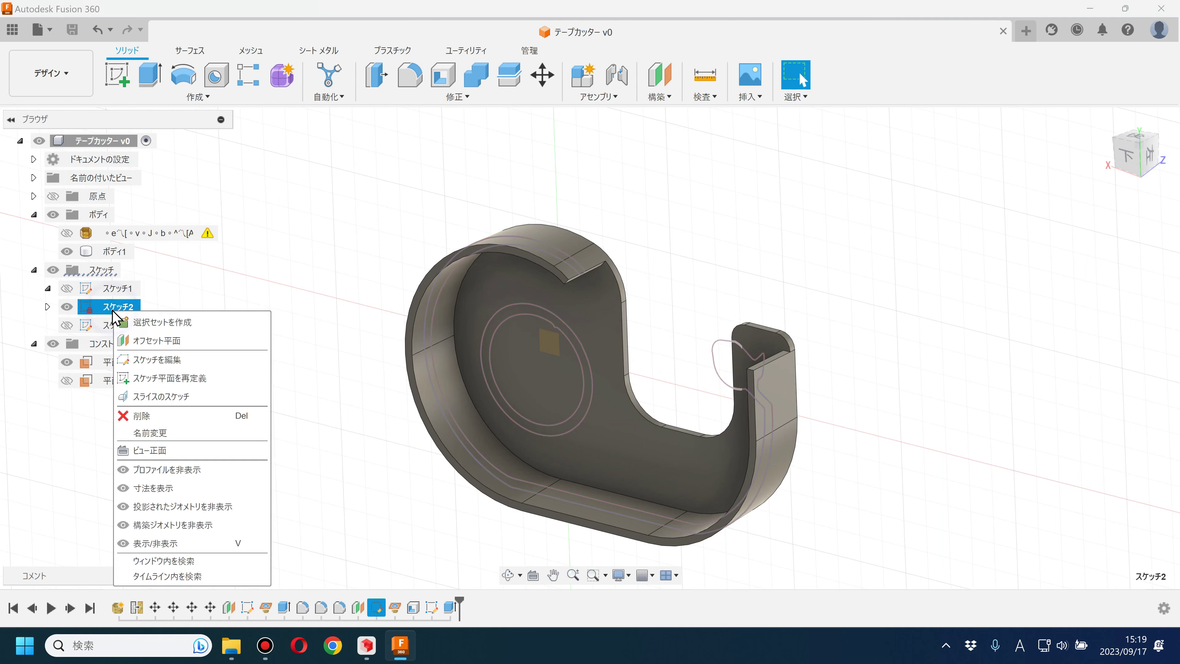
left_click(153, 359)
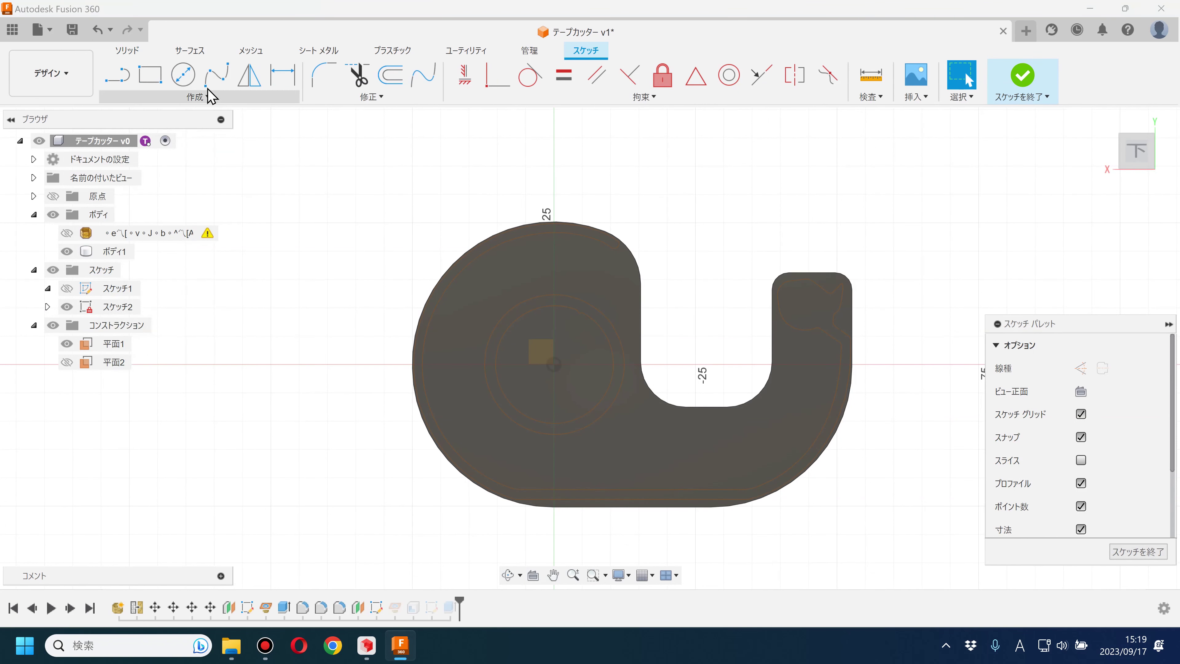
left_click(190, 97)
left_click(66, 251)
scroll(627, 335, "up", 3)
- Fit a circle to the scanned mesh's core cross-section, finish the sketch, and show ボディ1 again
left_click(179, 97)
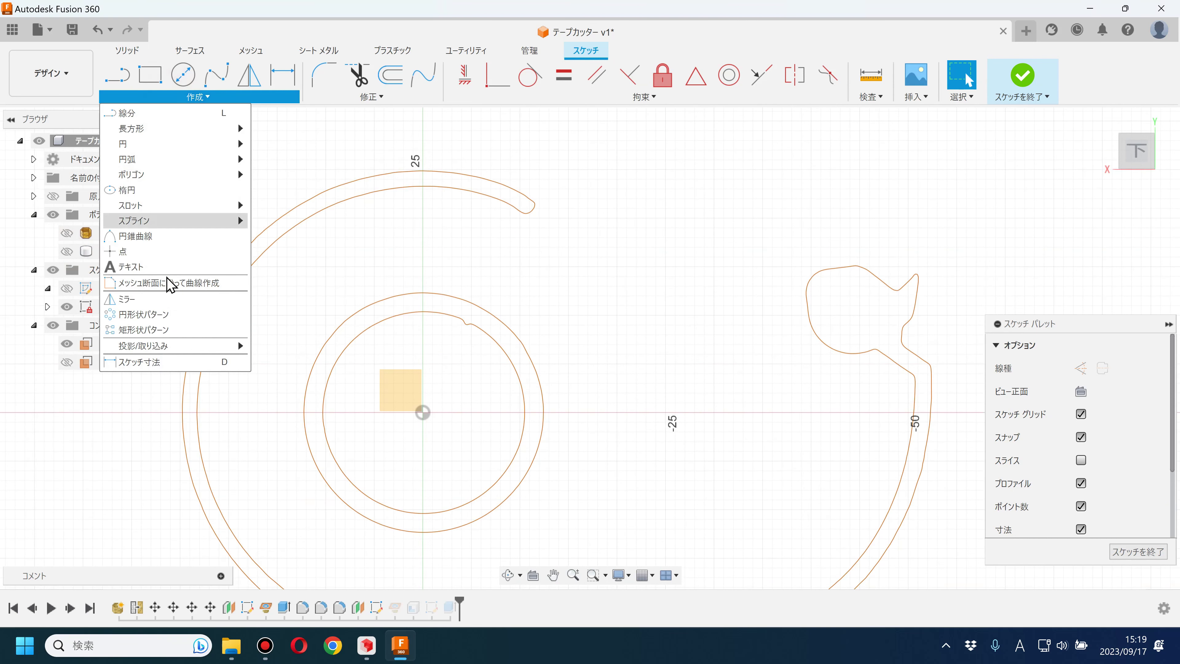
left_click(223, 283)
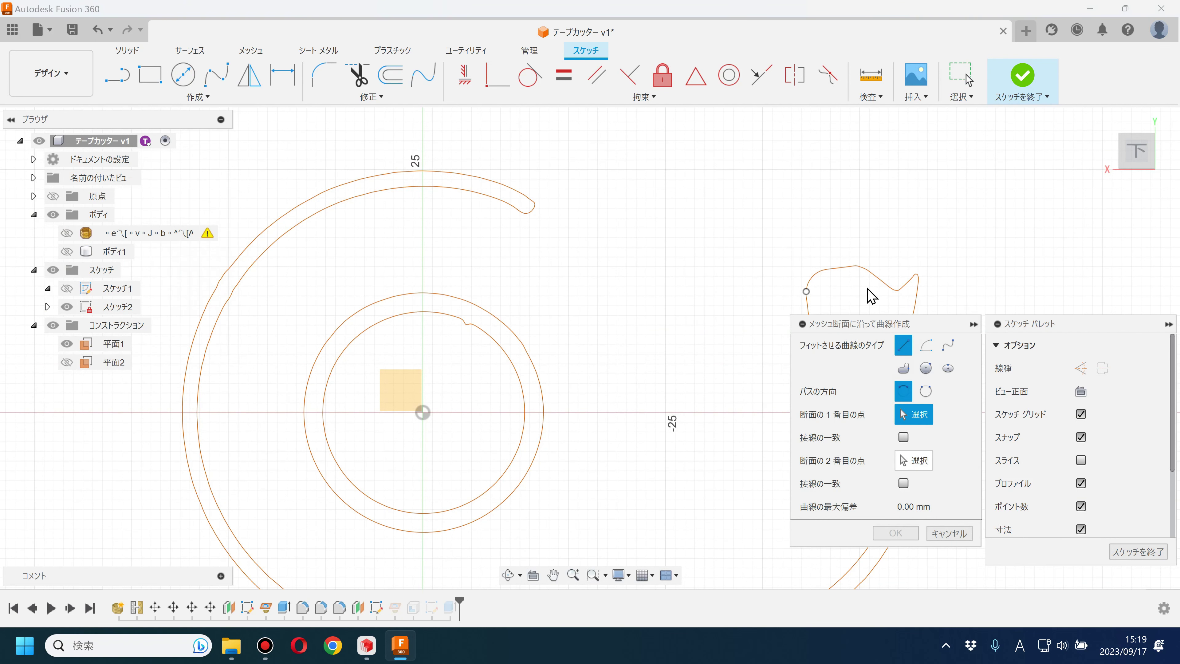
left_click(926, 368)
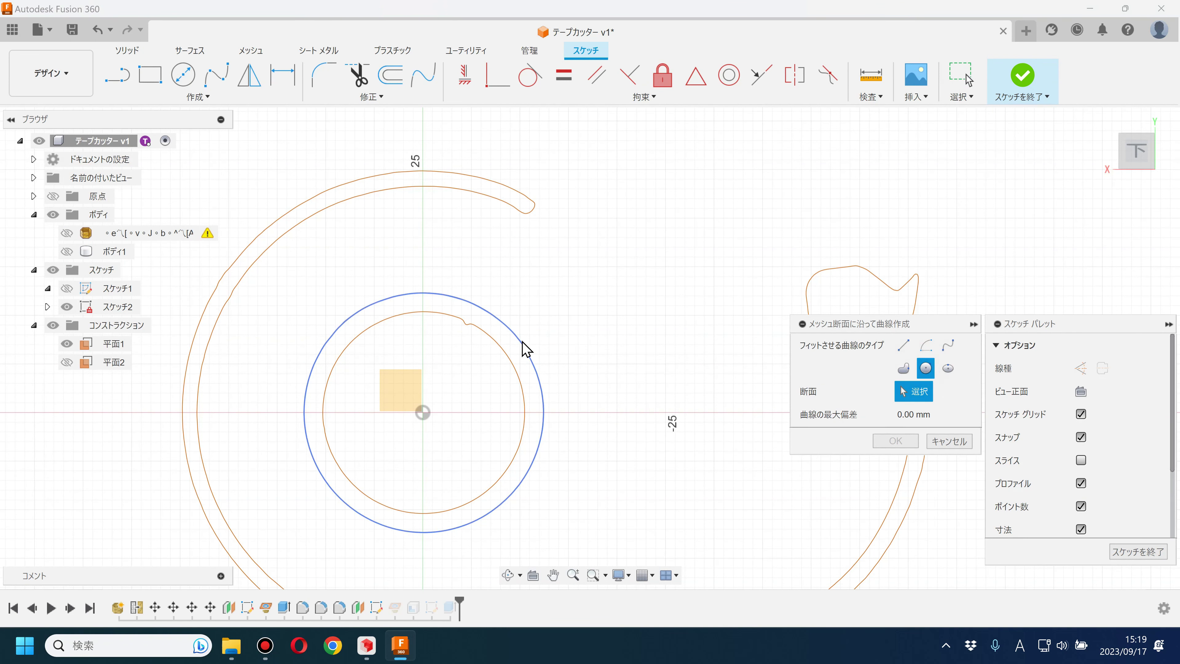
left_click(544, 331)
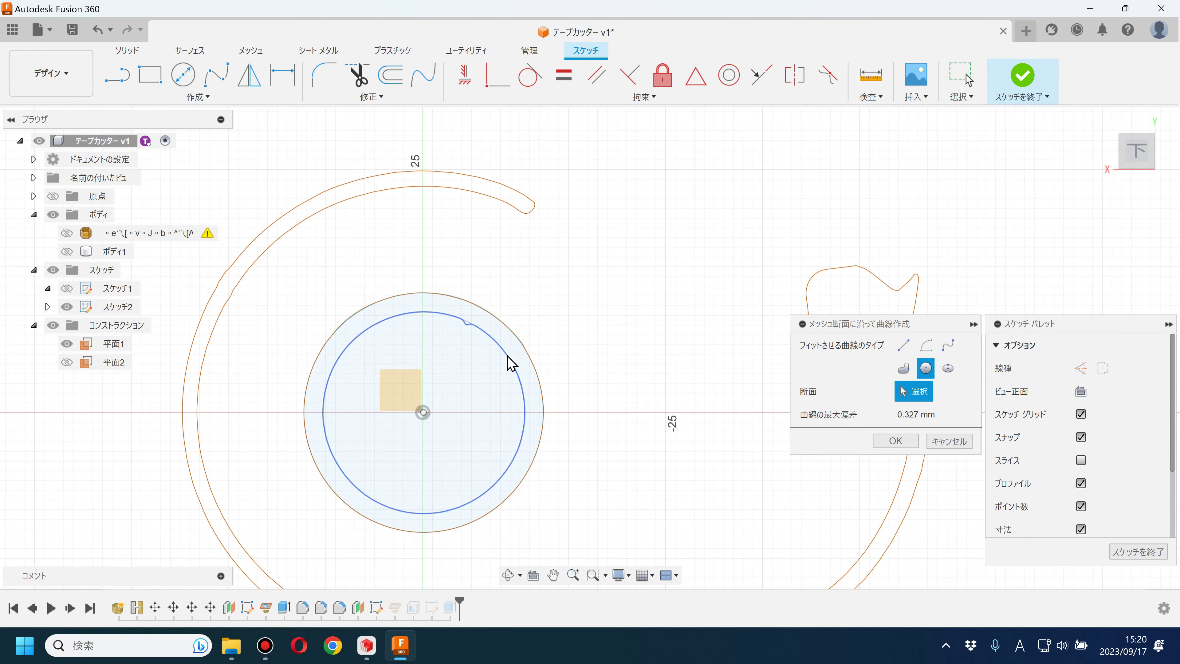
left_click(896, 440)
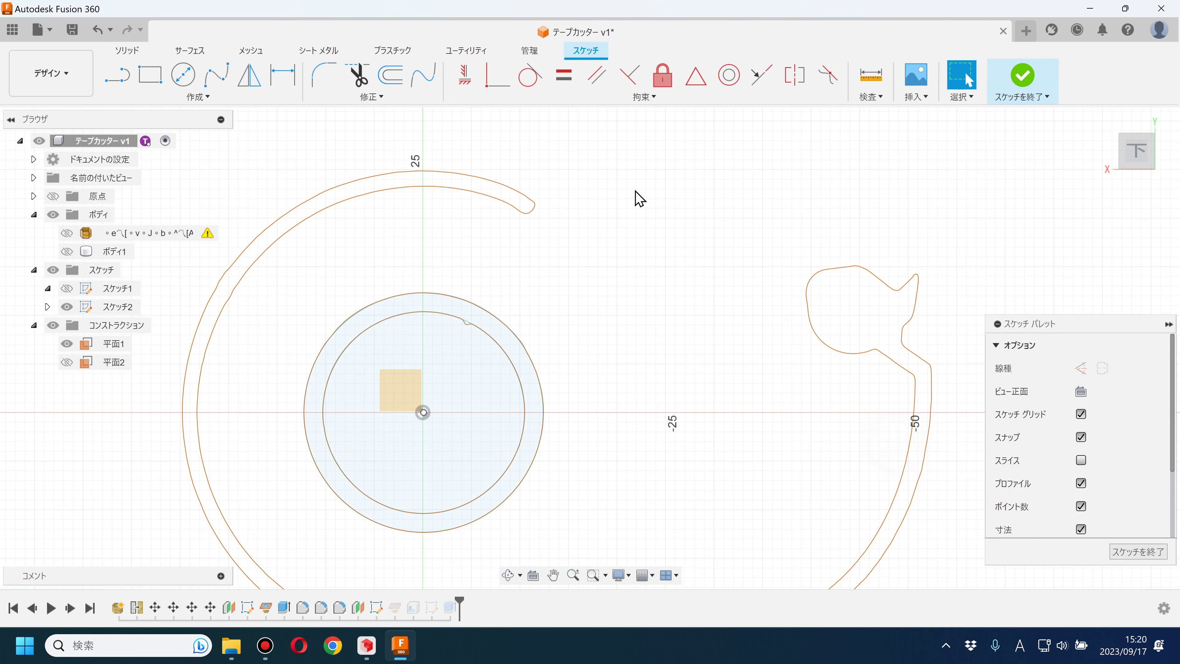
scroll(869, 286, "down", 2)
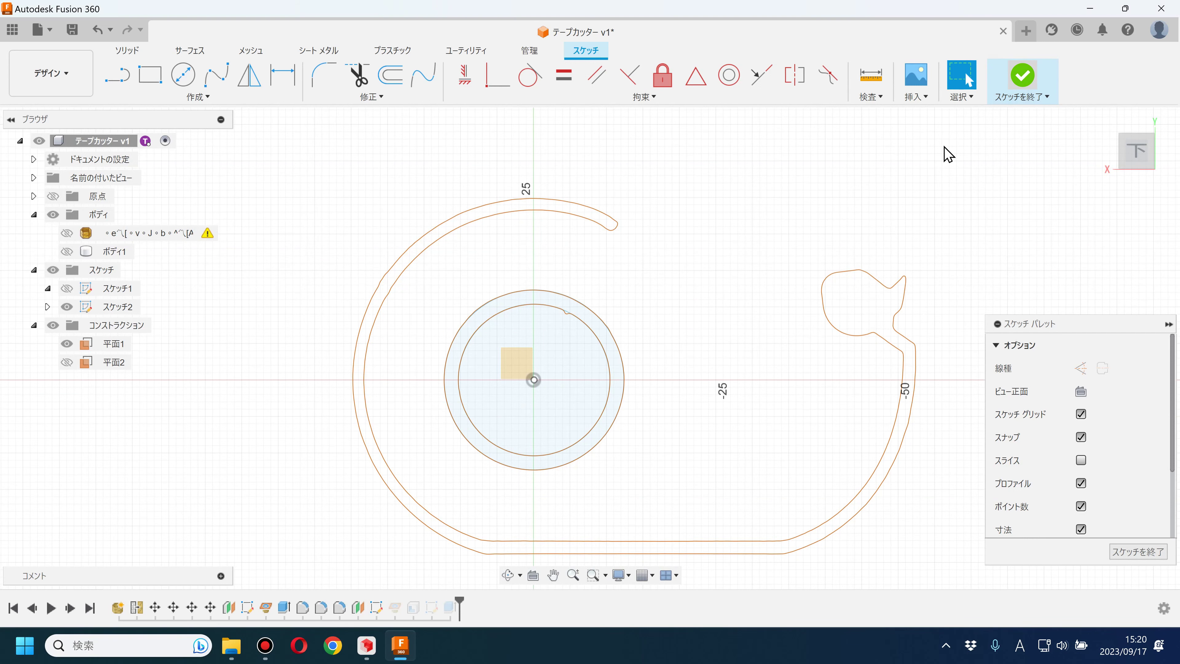
left_click(1024, 82)
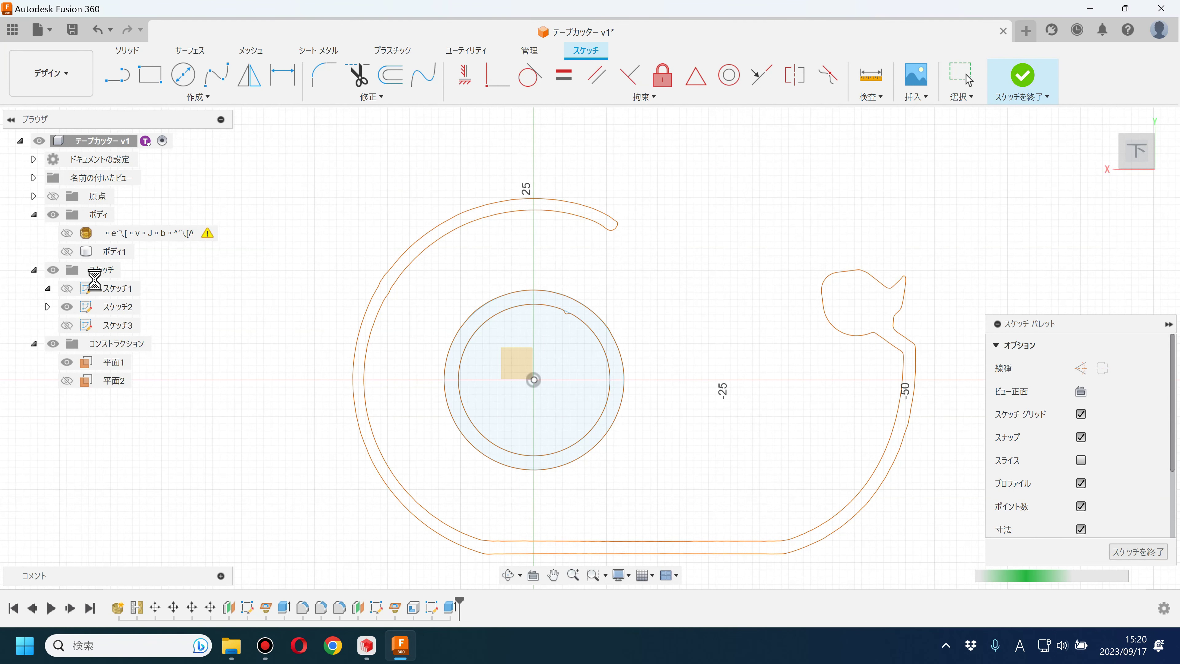
left_click(67, 251)
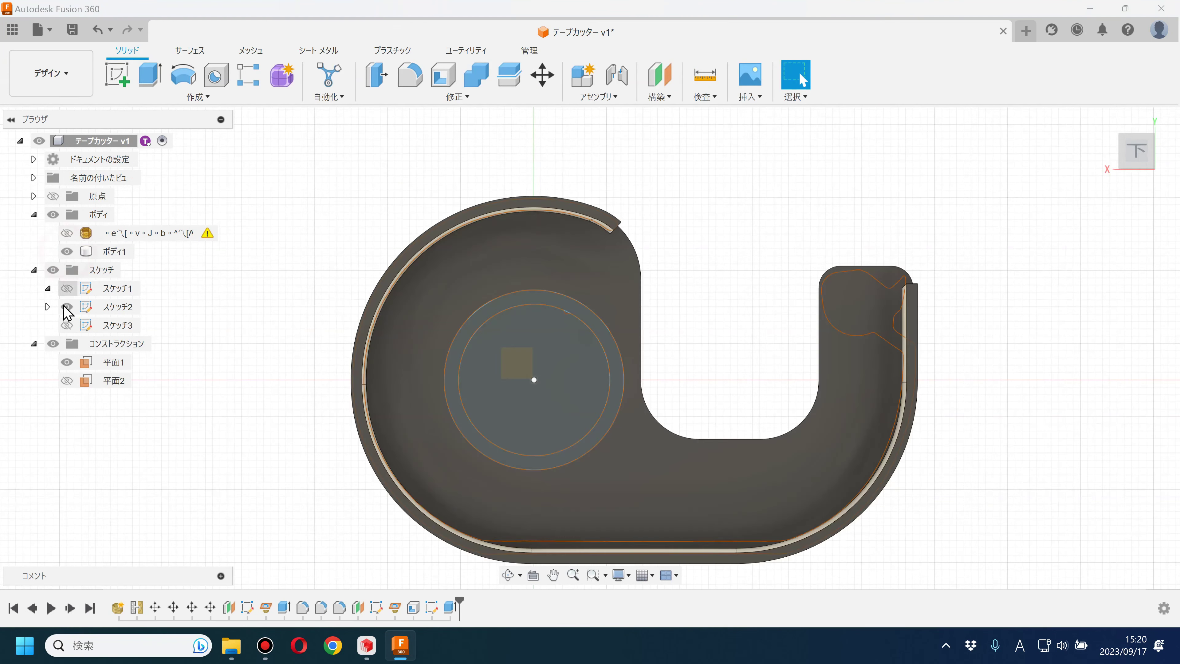
- Cut the inner circle profile through the floor with a 29.527 mm extrude cut
middle_click_drag(640, 351, 363, 355, "shift")
left_click(183, 74)
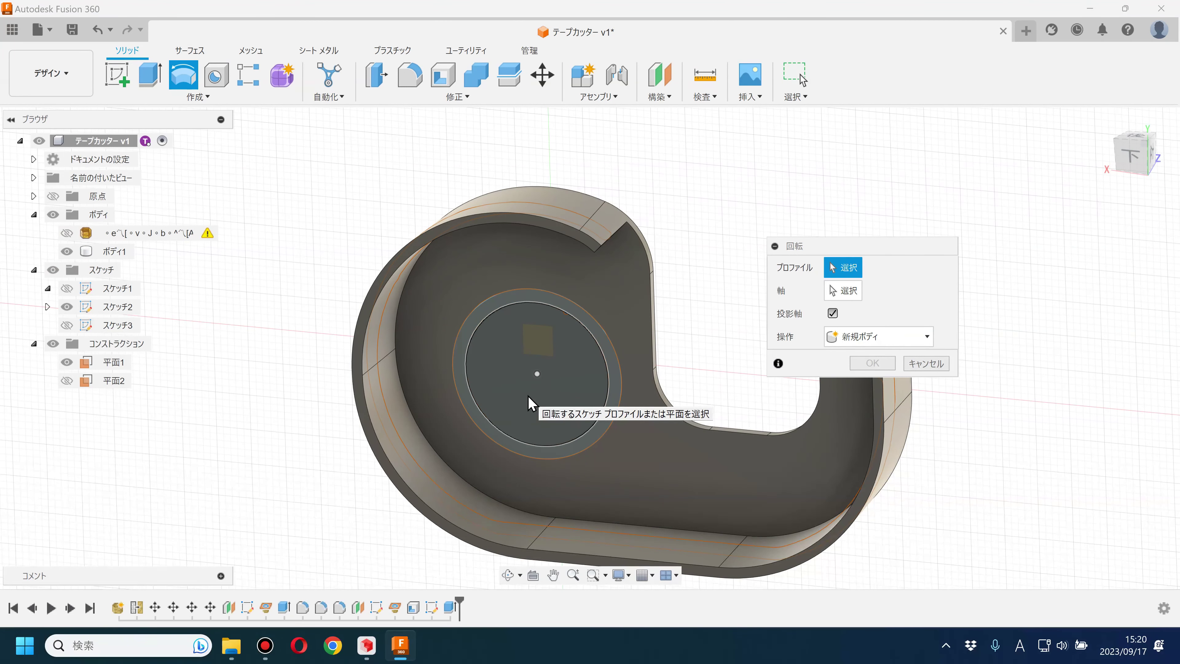
left_click(533, 384)
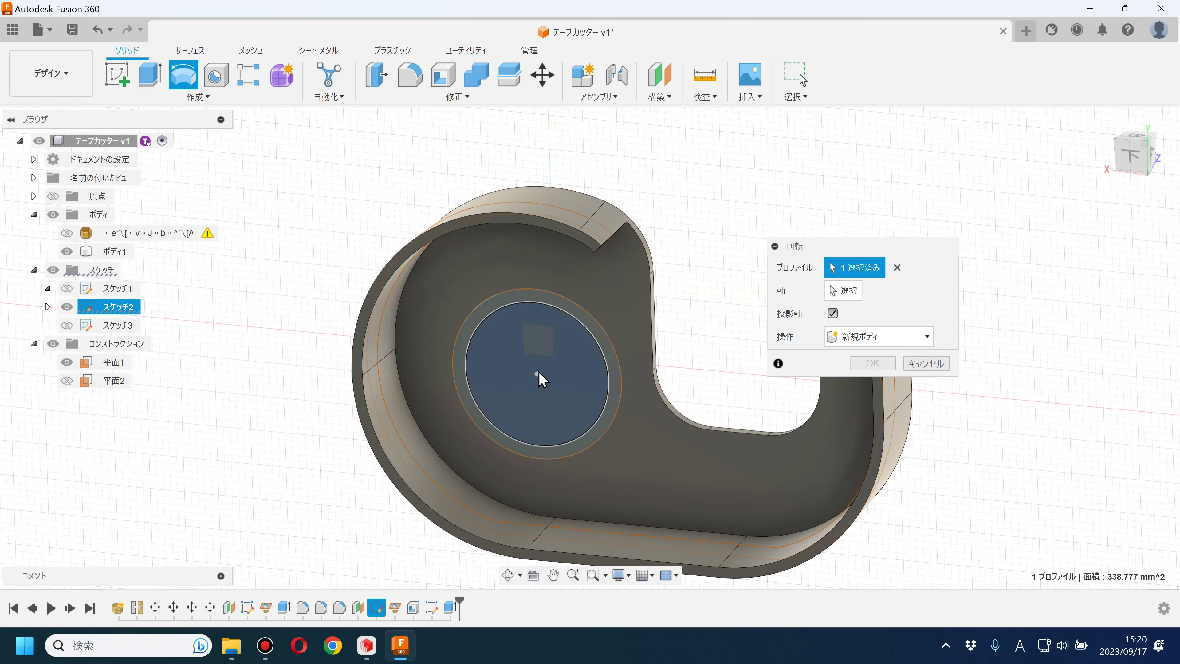
middle_click_drag(537, 393, 816, 338, "shift")
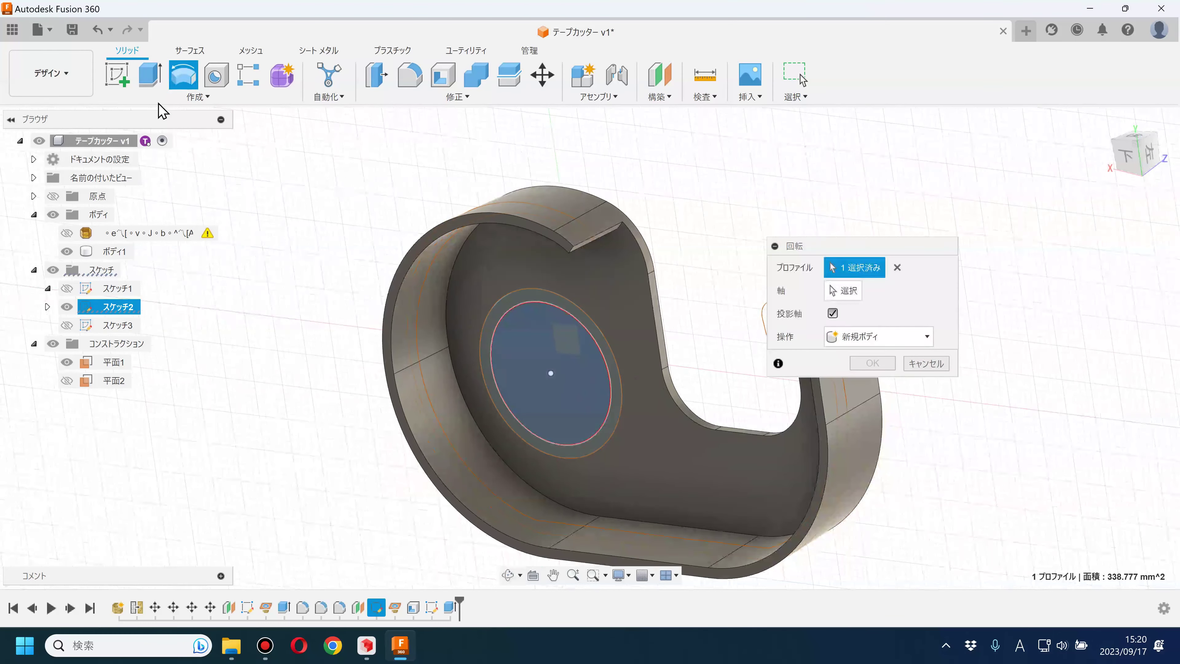
left_click(150, 74)
left_click_drag(562, 367, 700, 317)
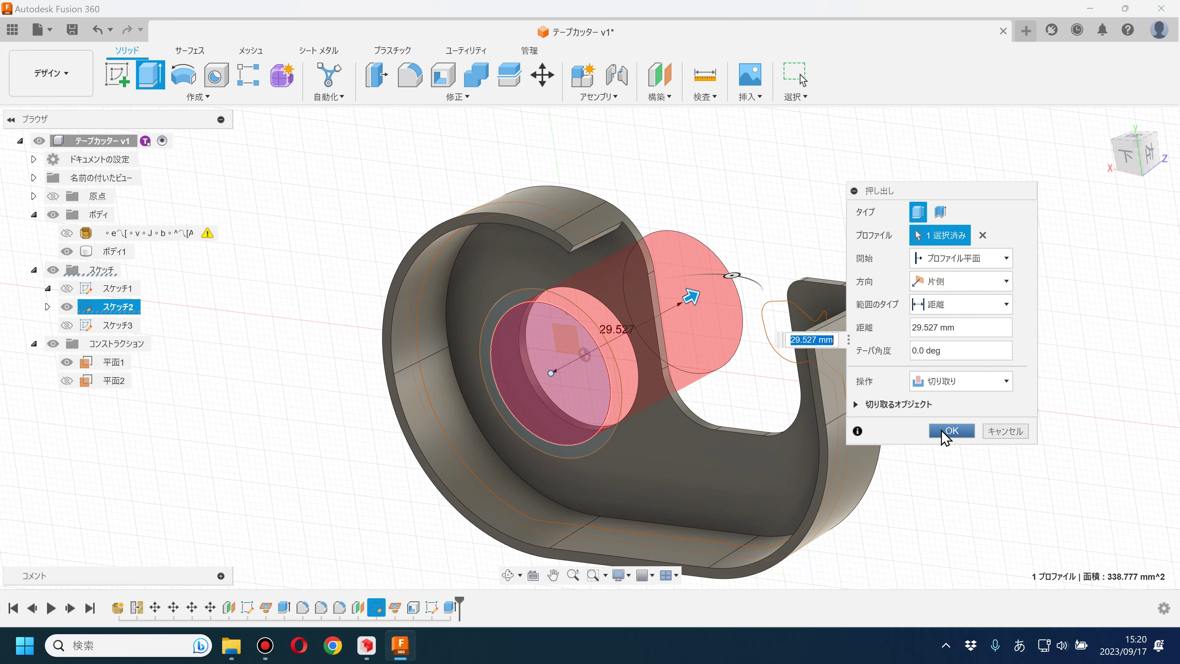
left_click(945, 432)
left_click(66, 306)
left_click(150, 75)
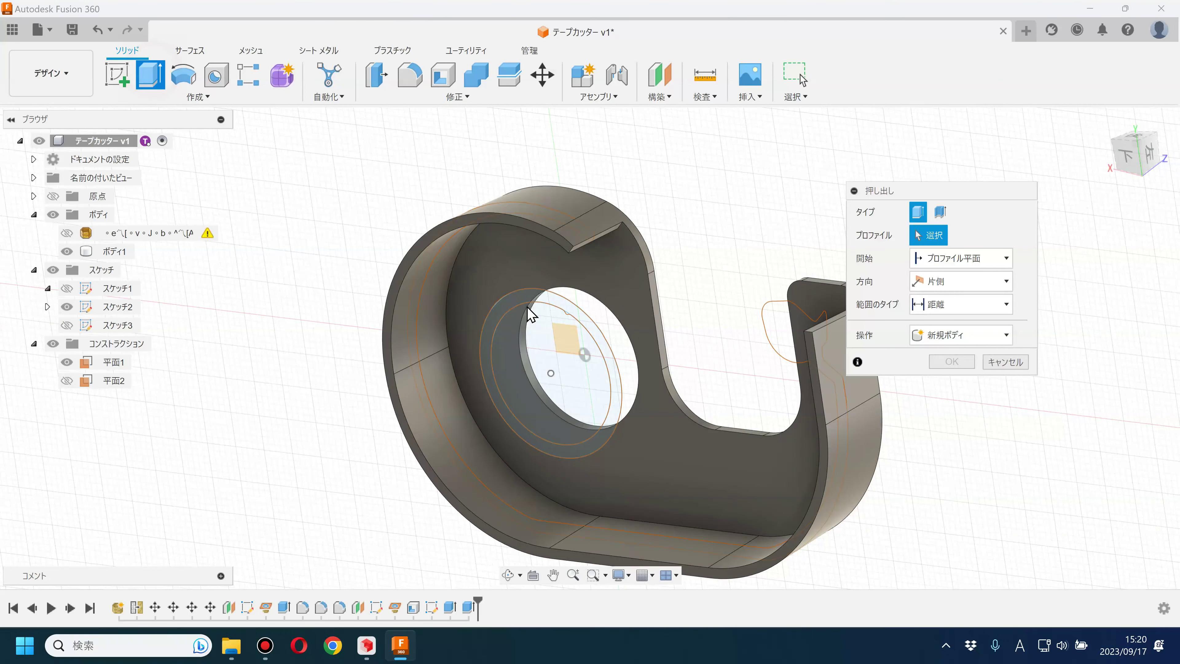
- Extrude the ring between the two circles up to the body's floor face, with the mesh shown for reference
left_click(524, 304)
middle_click_drag(524, 304, 463, 418, "shift")
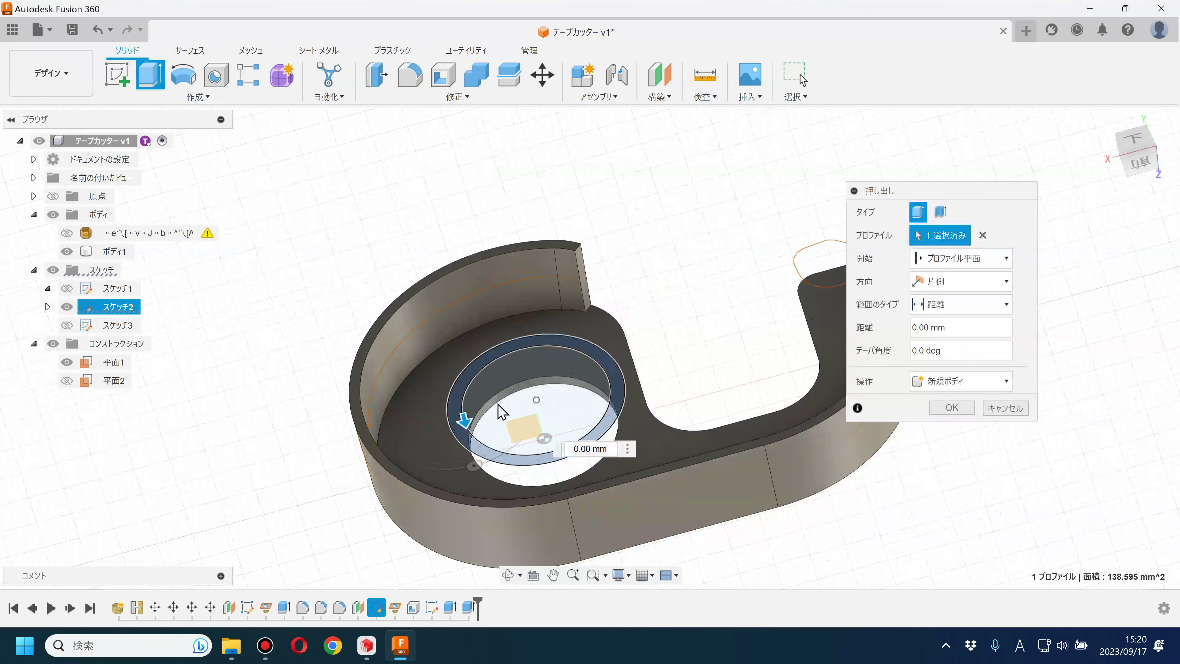
left_click_drag(463, 421, 469, 439)
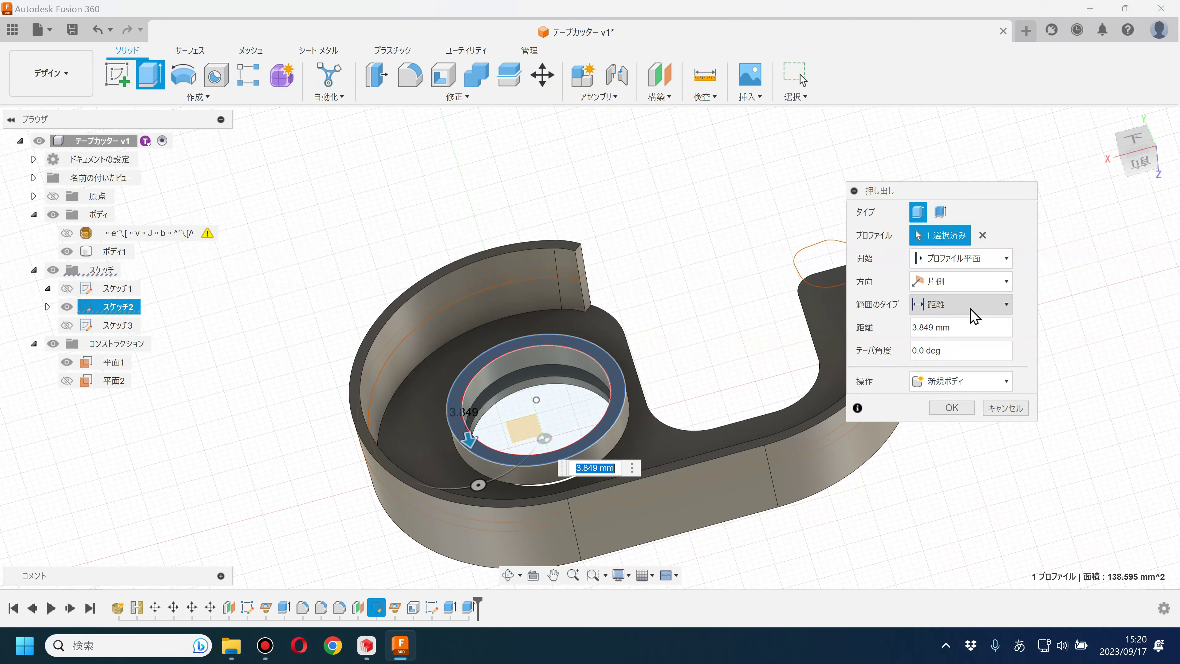
left_click(950, 304)
left_click(947, 338)
left_click(634, 441)
middle_click_drag(700, 358, 711, 329, "shift")
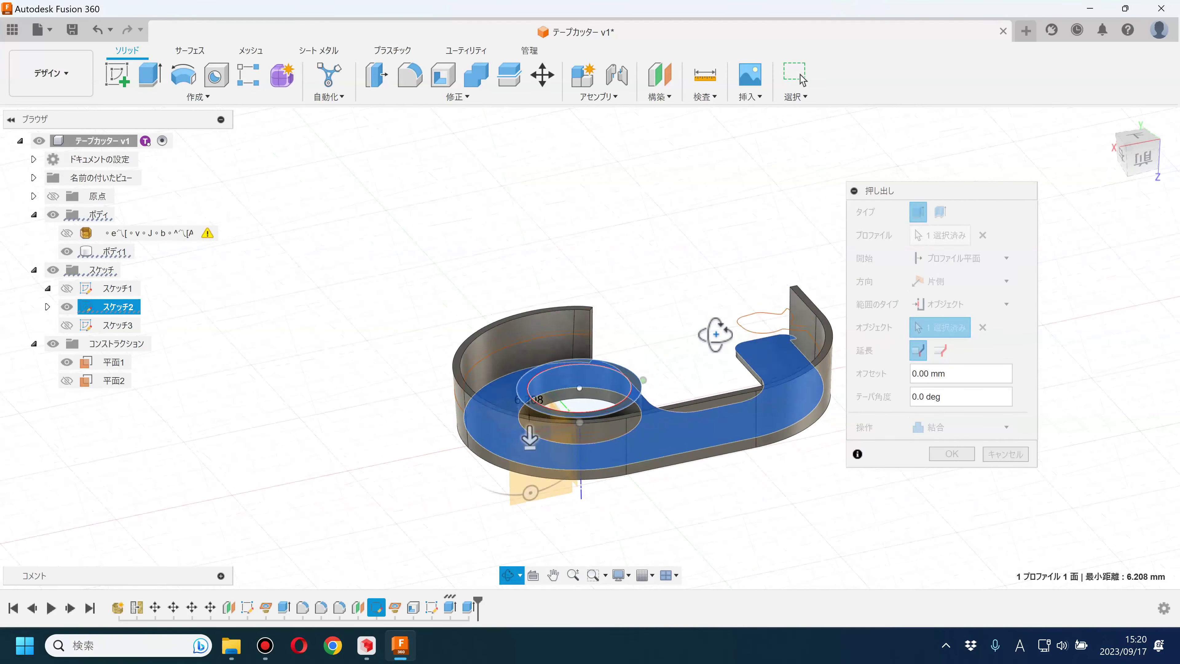
left_click(67, 233)
scroll(570, 329, "up", 3)
- Switch the extrusion to Two Sides, limiting side one to ボディ1
left_click(962, 281)
left_click(938, 331)
left_click(938, 279)
left_click(944, 318)
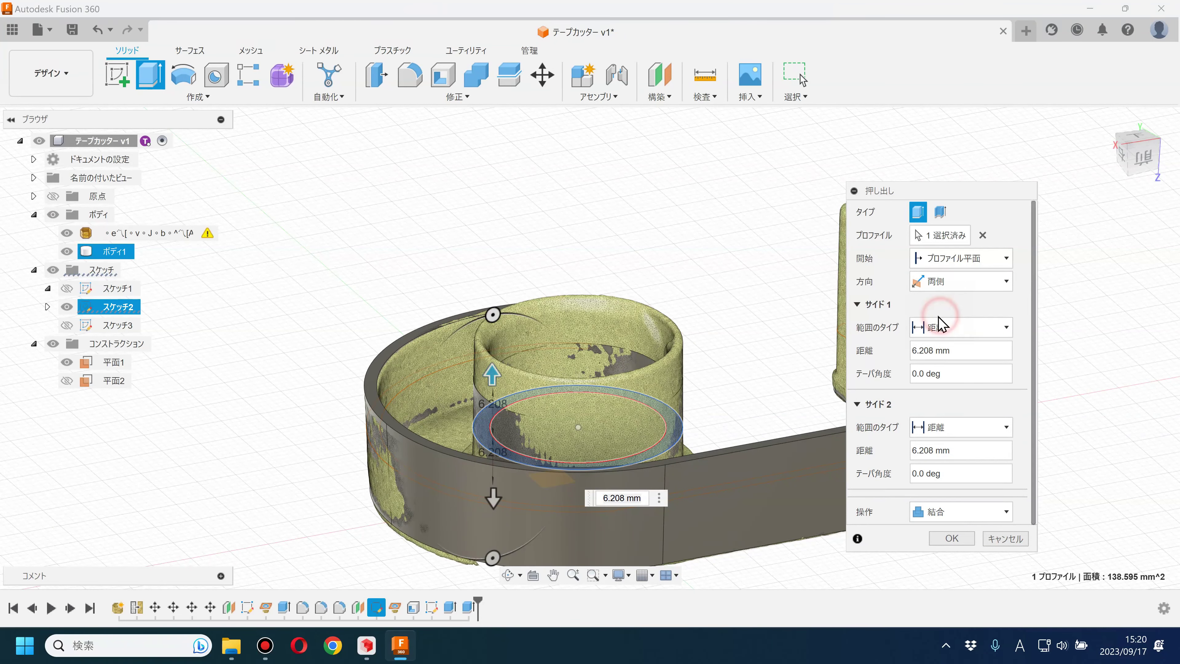
left_click(976, 328)
left_click(943, 362)
middle_click_drag(669, 390, 705, 449, "shift")
left_click(676, 335)
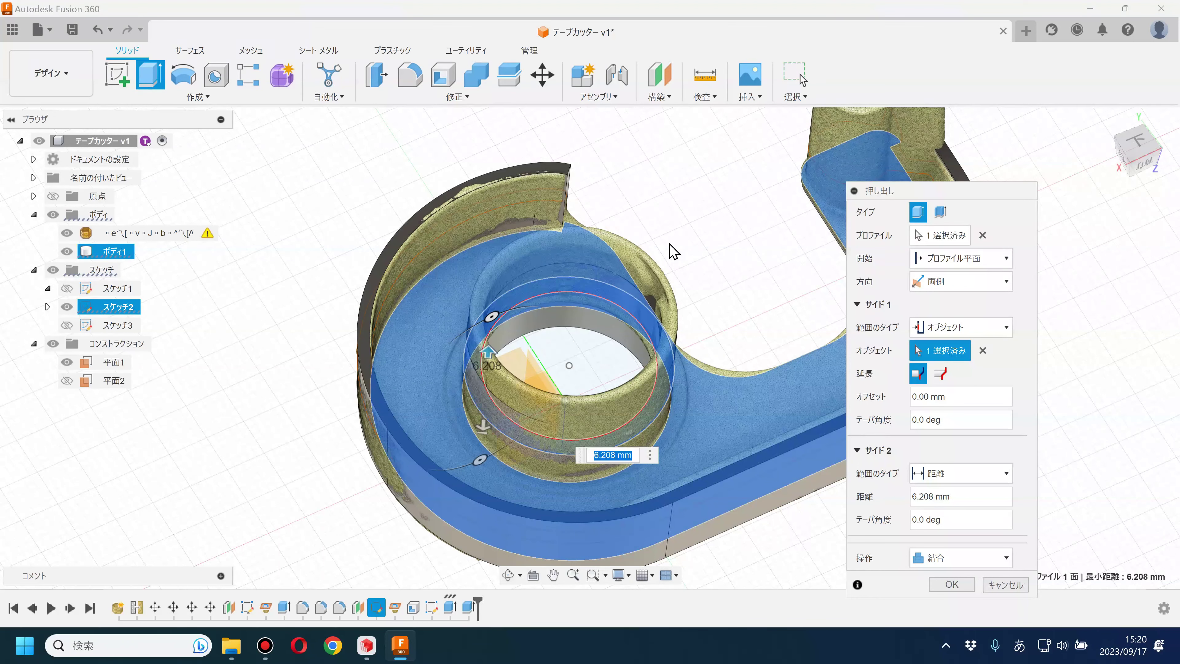
middle_click_drag(673, 251, 953, 476, "shift")
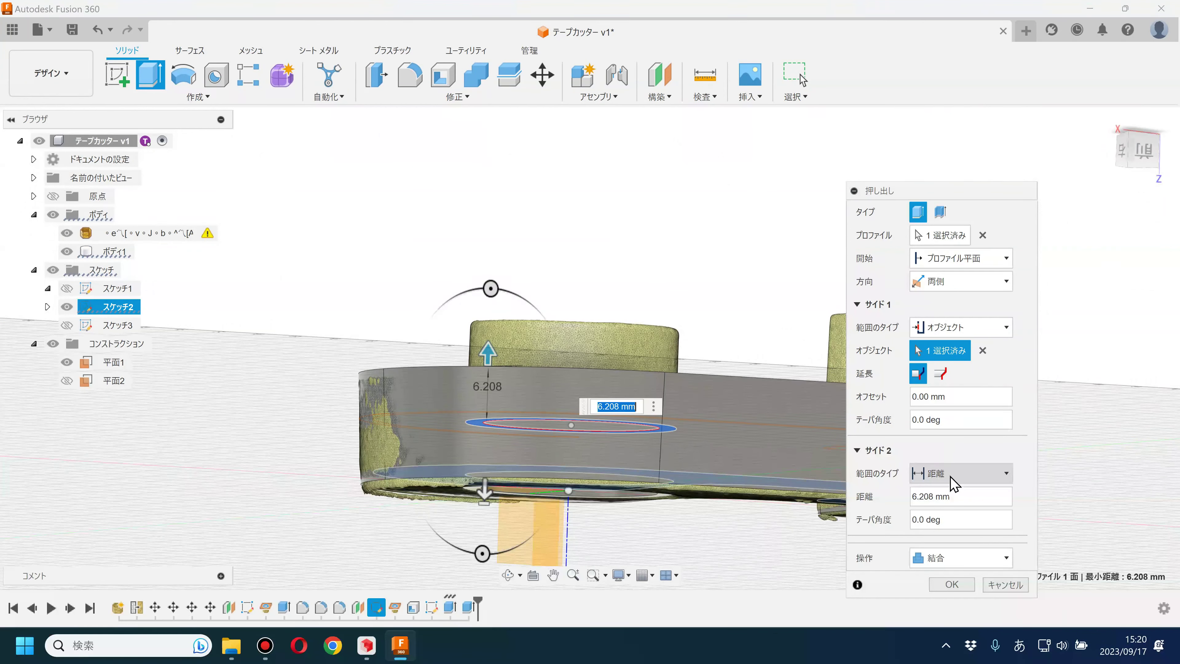
- Set side two to 11.913 mm to match the scanned core and confirm the join
left_click(950, 478)
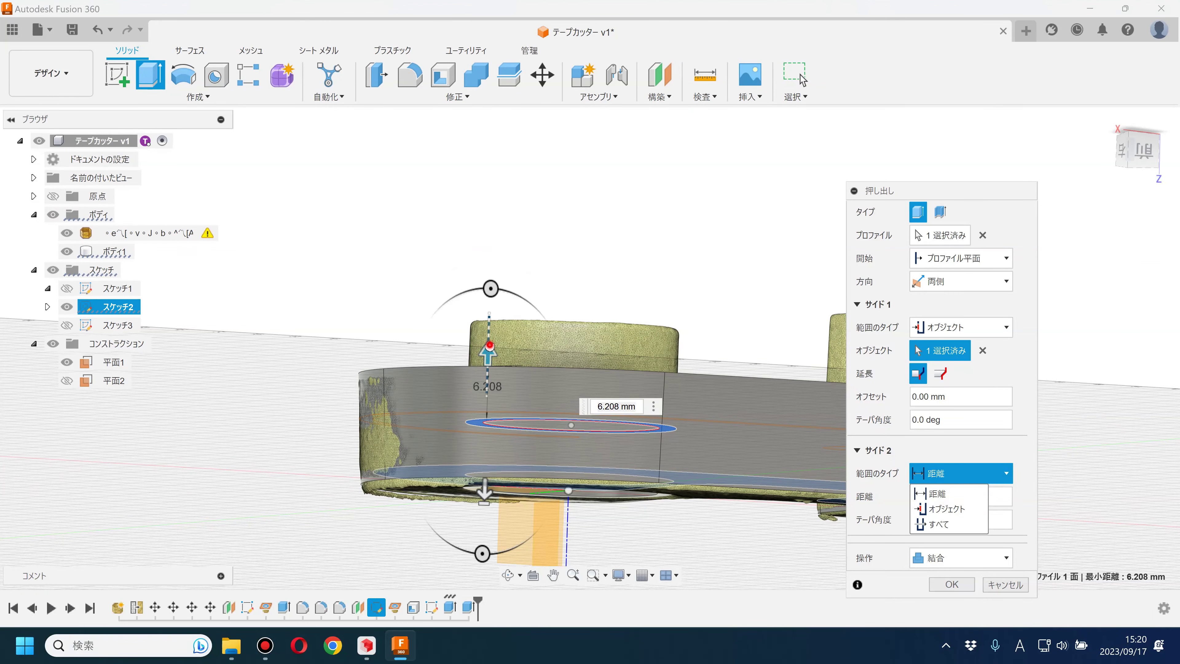
left_click_drag(489, 347, 491, 255)
middle_click_drag(394, 289, 399, 325, "shift")
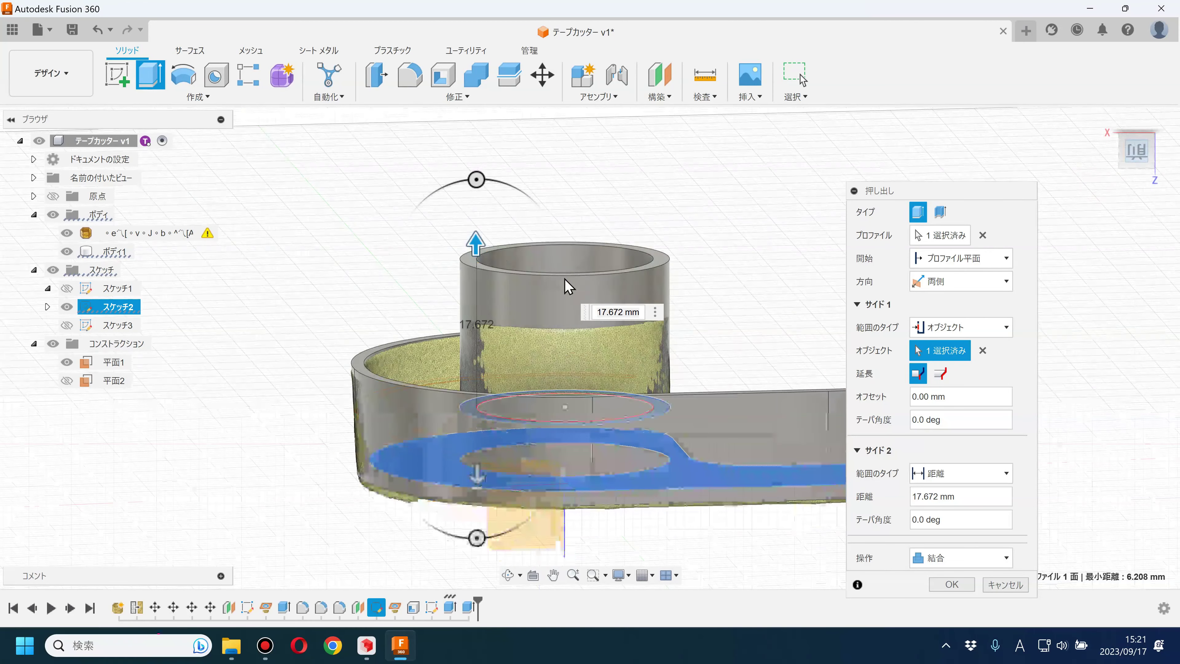
middle_click_drag(566, 286, 453, 255, "shift")
scroll(453, 256, "up", 4)
mouse_move(453, 256)
left_mouse_down()
mouse_move(460, 244)
mouse_move(471, 278)
left_mouse_up()
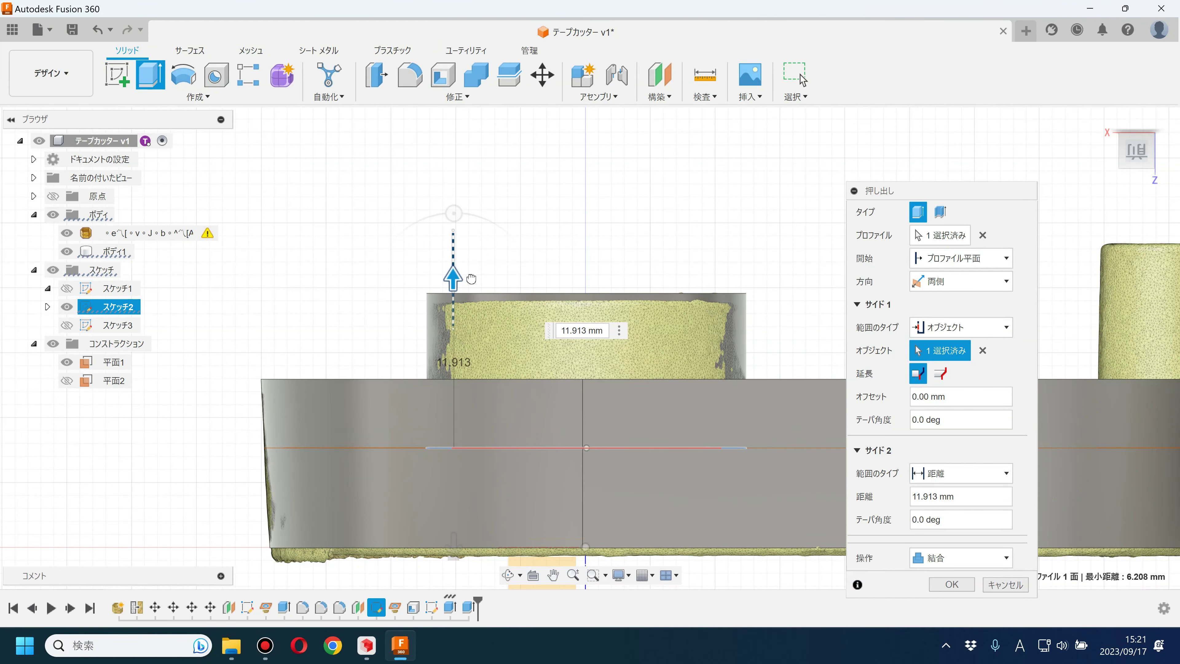
middle_click_drag(659, 282, 703, 322, "shift")
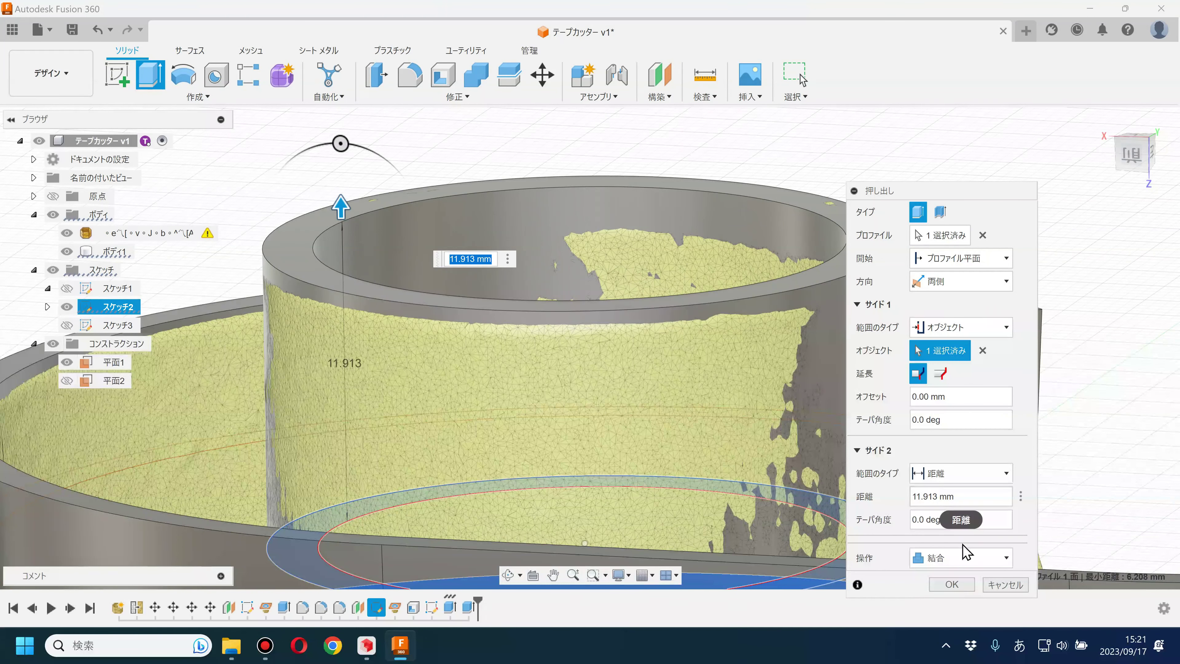
left_click(952, 584)
scroll(743, 390, "down", 3)
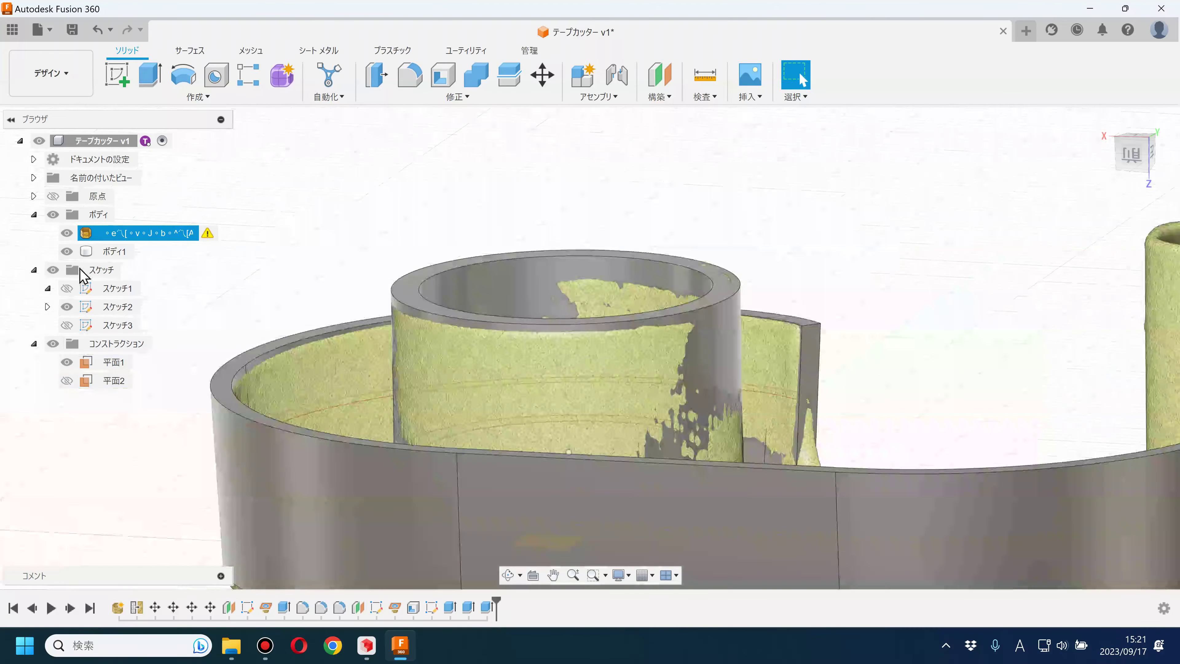
- Hide the scanned mesh and スケッチ2, and select ボディ1 for drafting
left_click(66, 233)
scroll(848, 395, "down", 5)
middle_click_drag(849, 395, 650, 377, "shift")
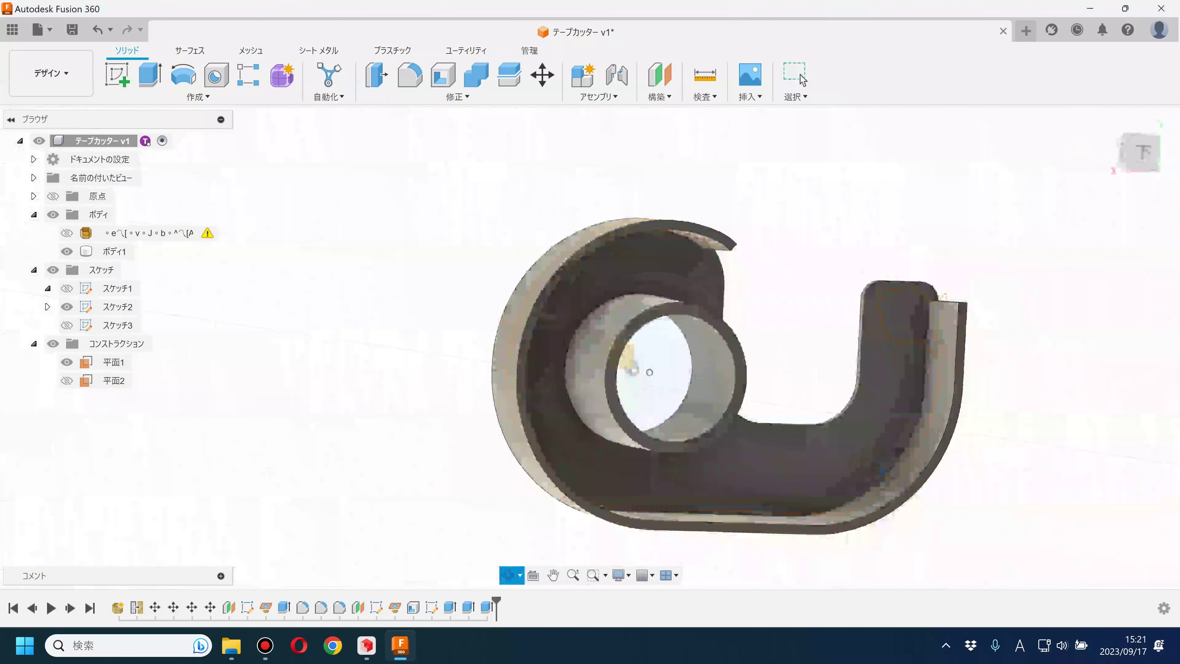
left_click(66, 306)
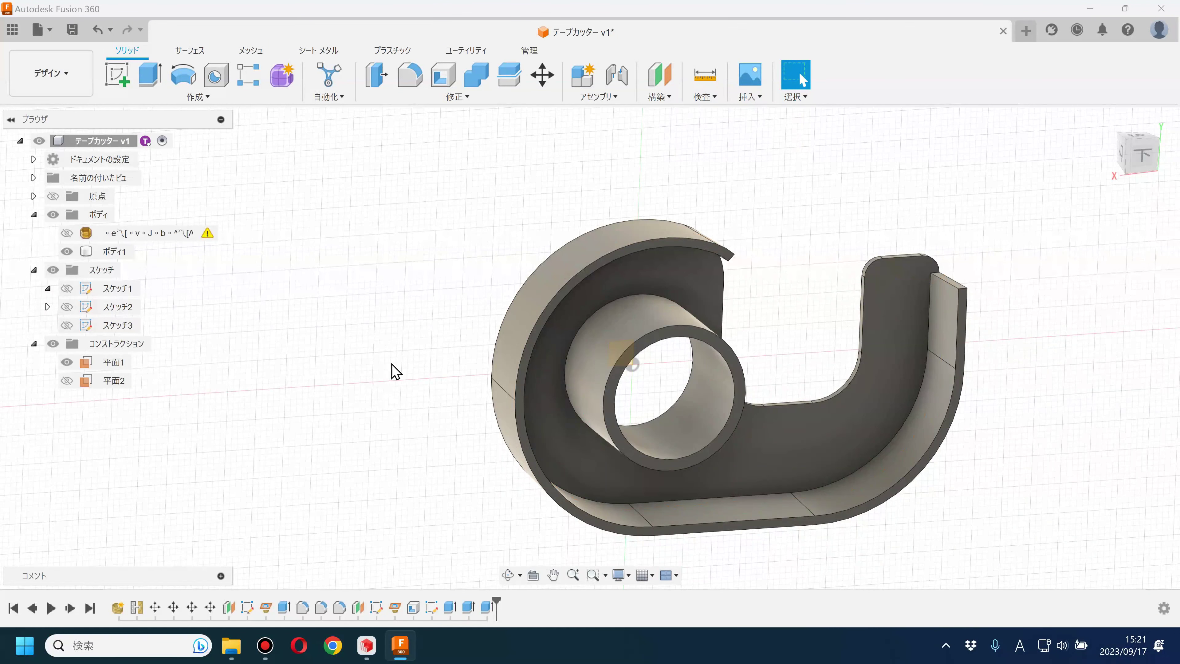
left_click(1160, 278)
middle_click_drag(750, 303, 757, 298, "shift")
left_click(651, 312)
scroll(643, 313, "up", 3)
middle_click_drag(609, 316, 595, 260, "shift")
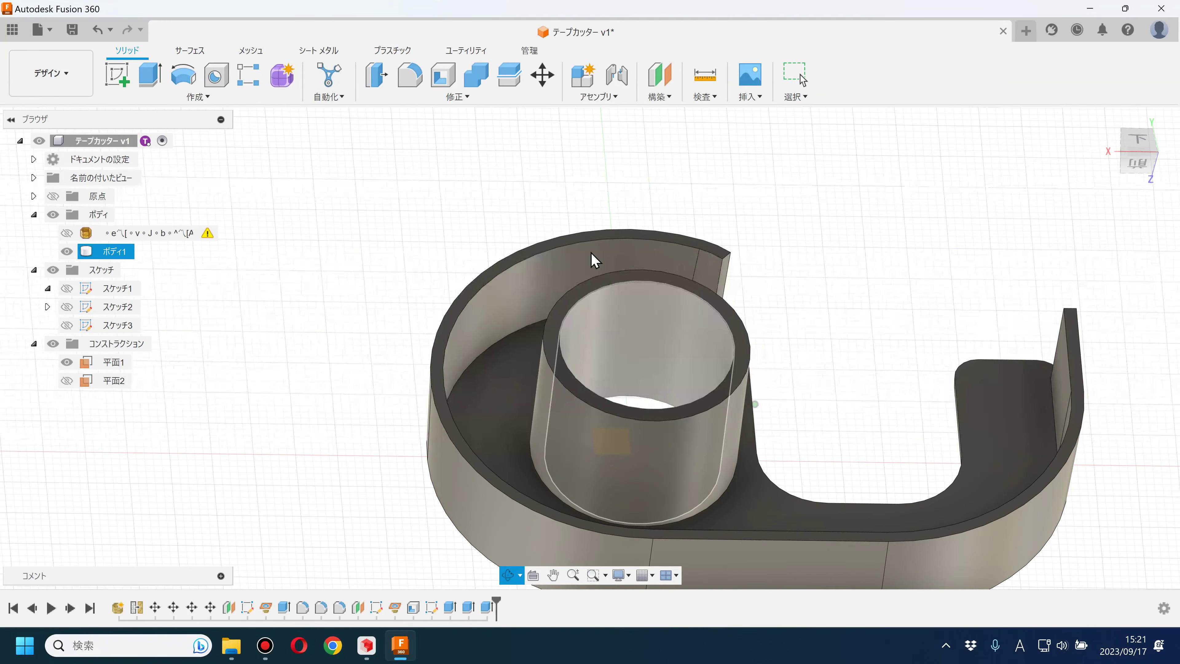
- Draft the core cylinder's outer side face at 5.3°, then show the scanned mesh again
left_click(404, 97)
left_click(387, 176)
middle_click_drag(395, 177, 447, 297, "shift")
middle_click_drag(377, 224, 418, 251, "shift")
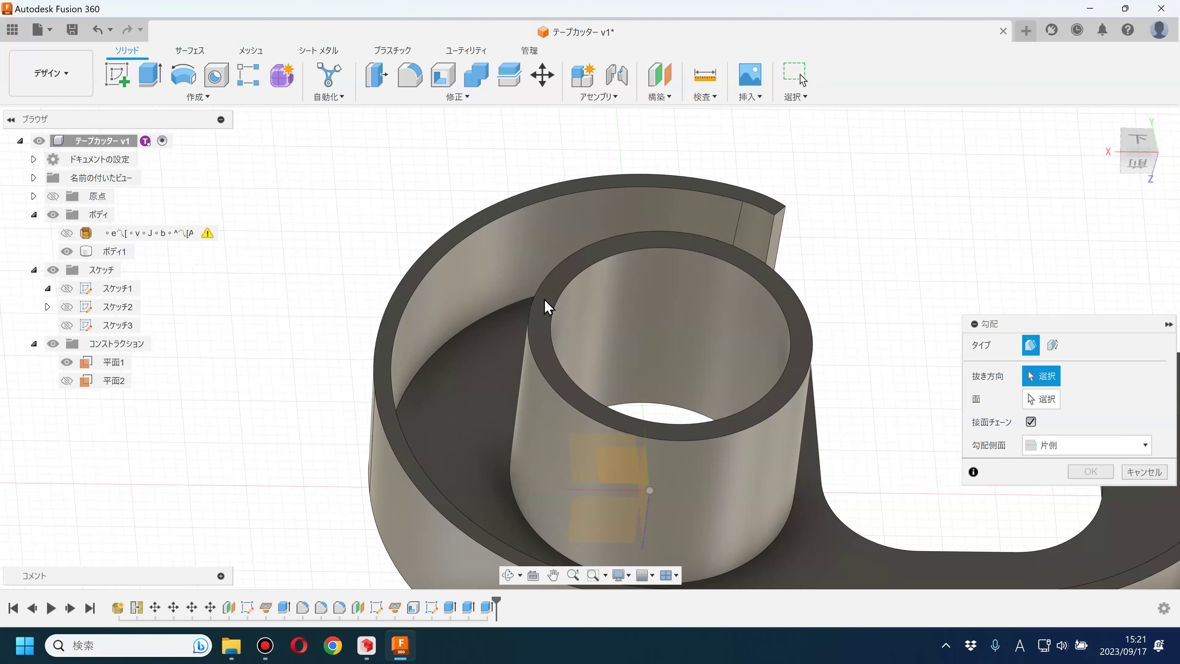
left_click(546, 314)
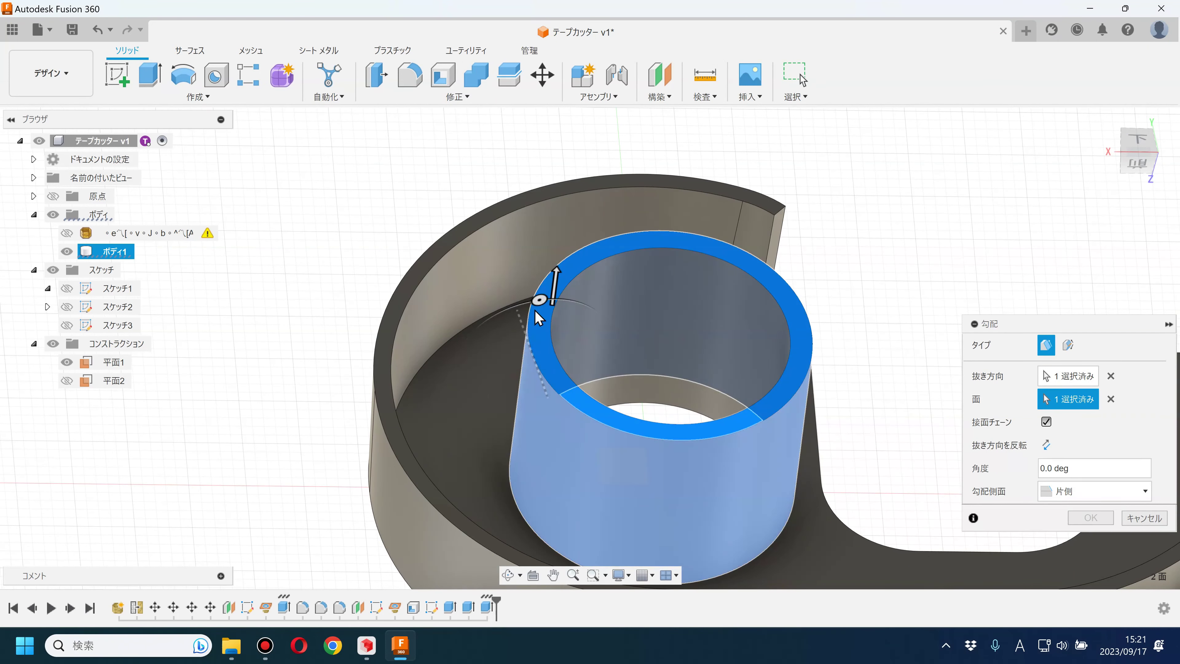
left_click_drag(539, 300, 542, 298)
type("2")
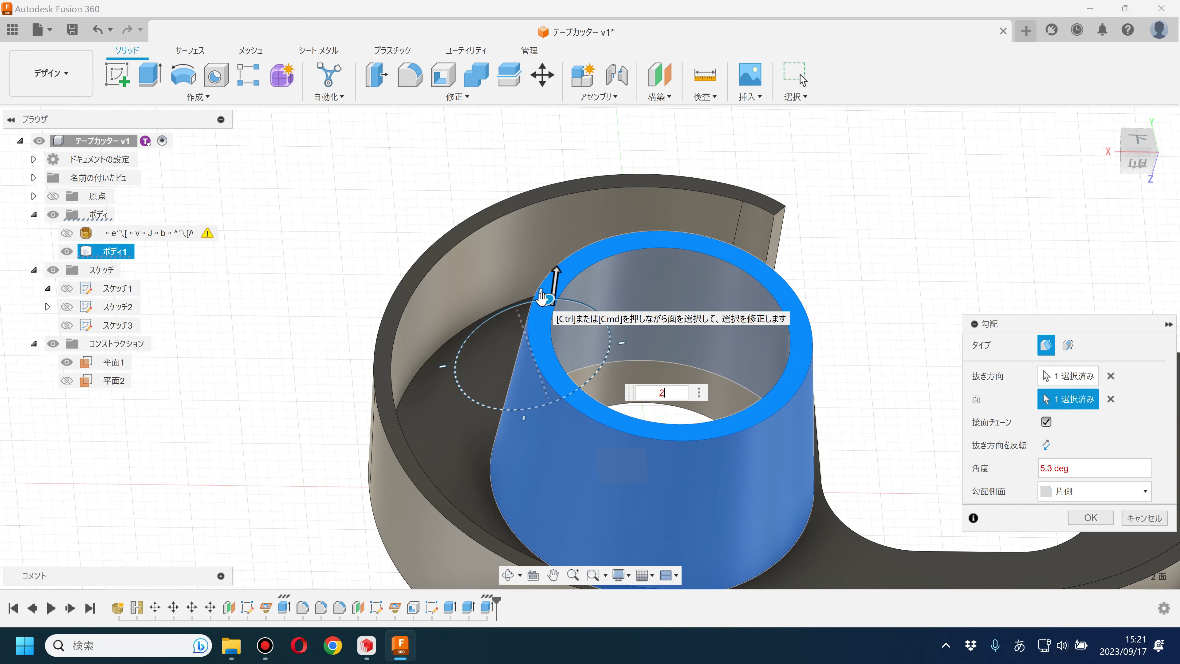
key("Return")
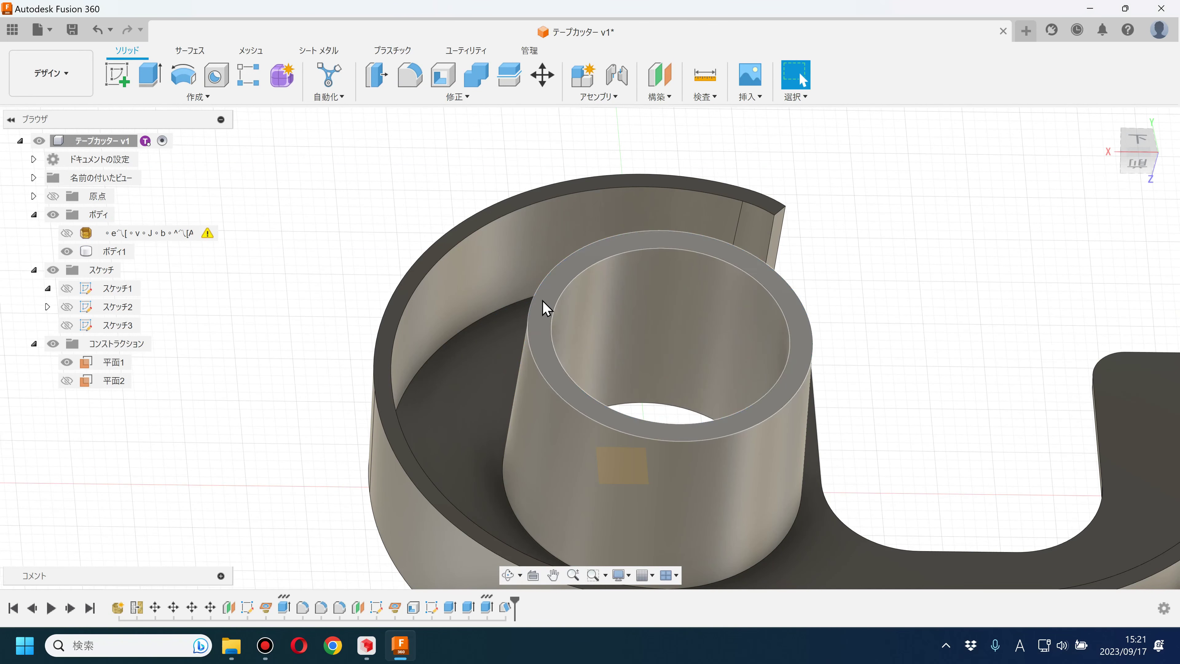
left_click(68, 232)
- Orbit the drafted solid, then hide it and show スケッチ2 over the mesh
left_click(645, 427)
middle_click_drag(646, 427, 667, 469, "shift")
scroll(666, 469, "up", 5)
scroll(838, 344, "down", 8)
mouse_move(839, 344)
middle_mouse_down("shift")
mouse_move(878, 361)
mouse_move(882, 396)
mouse_move(925, 390)
mouse_move(893, 297)
mouse_move(764, 338)
mouse_move(920, 330)
mouse_move(945, 365)
mouse_move(921, 382)
mouse_move(888, 256)
mouse_move(843, 264)
mouse_move(832, 288)
middle_mouse_up("shift")
scroll(831, 288, "up", 3)
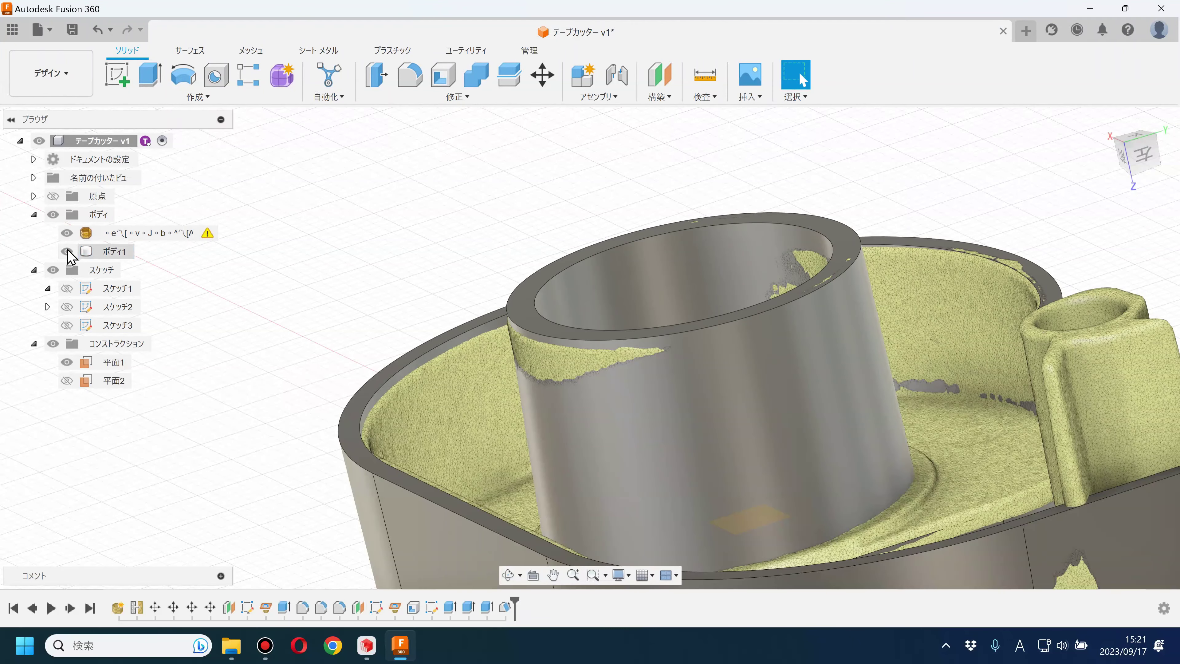
left_click(67, 252)
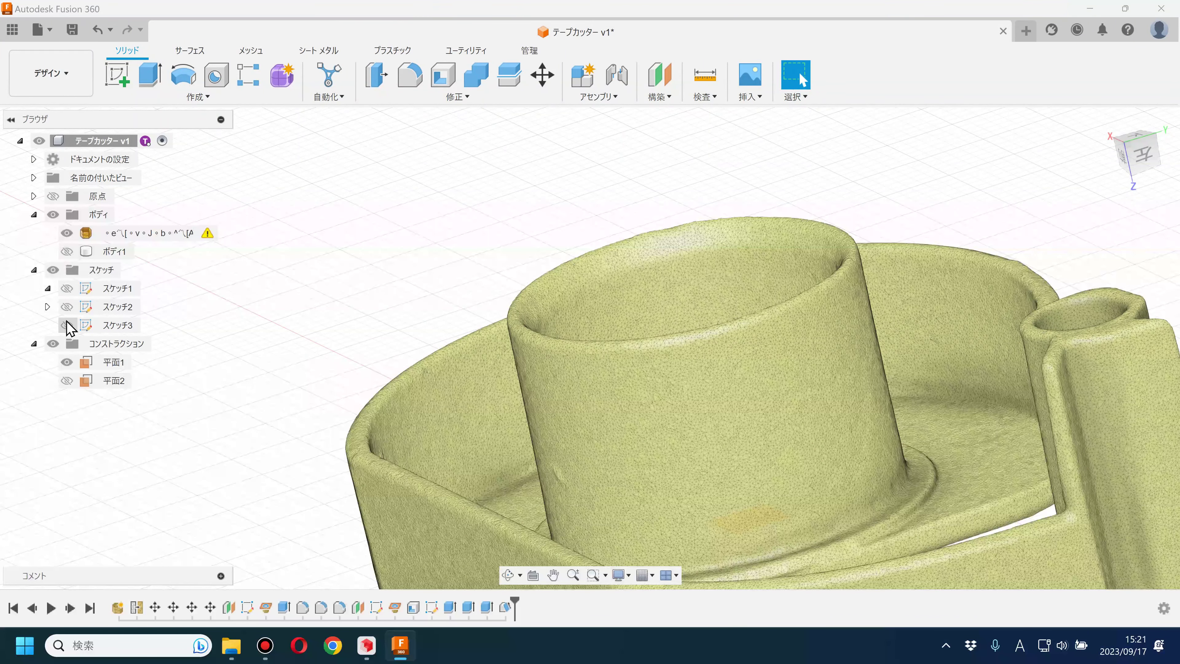
left_click(67, 307)
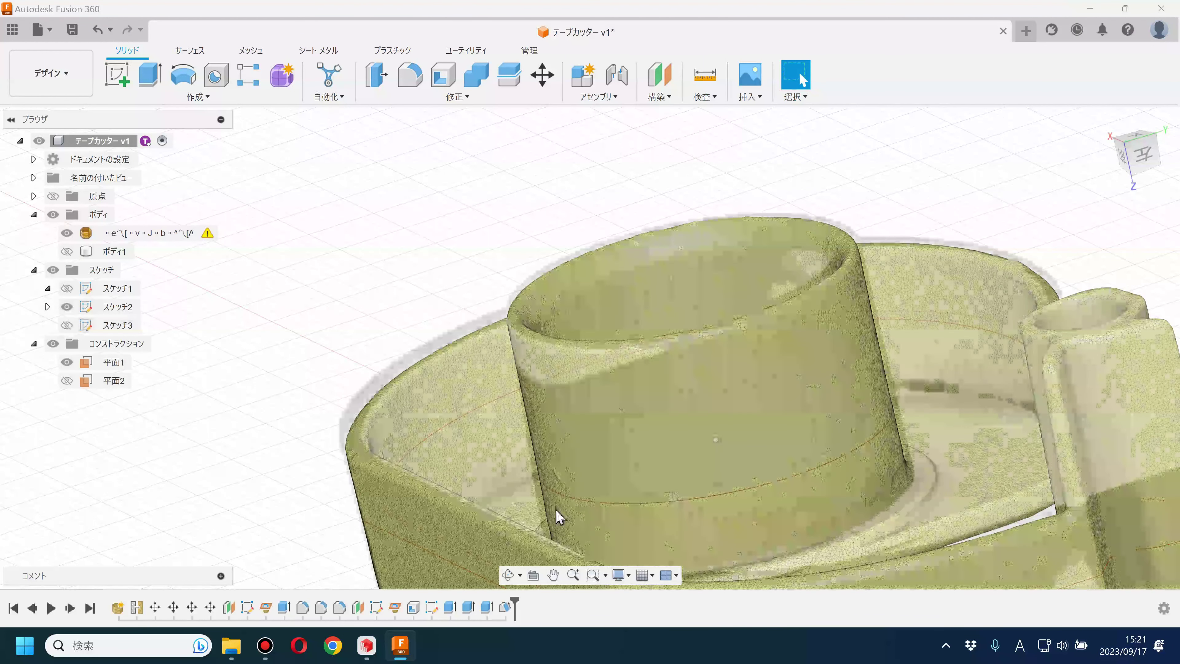
left_click(996, 317)
middle_click_drag(956, 298, 974, 279, "shift")
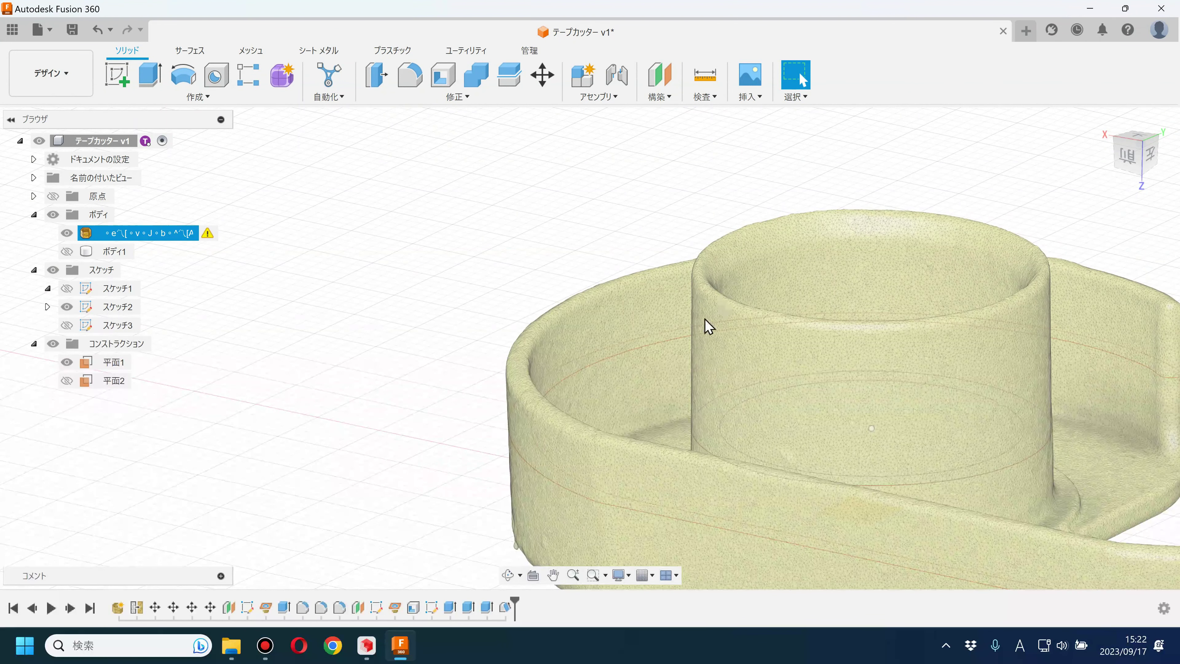
left_click(467, 307)
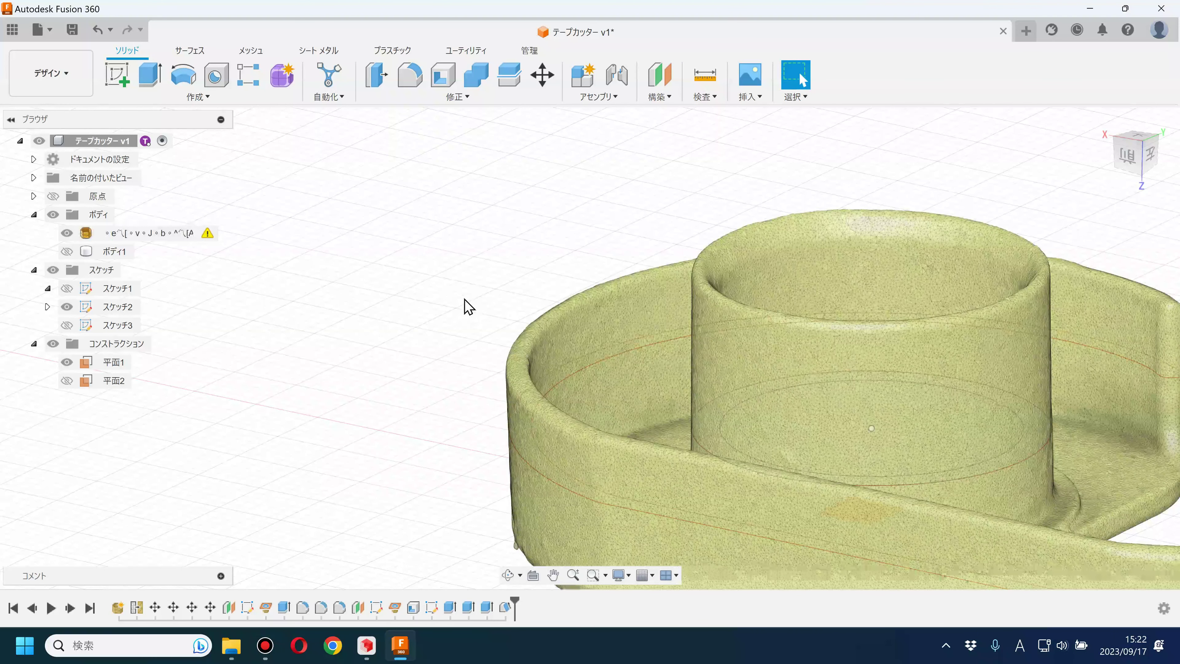
scroll(929, 279, "up", 3)
- Inspect the mesh's underside and core hole from the bottom view, then hide the mesh
left_click(703, 253)
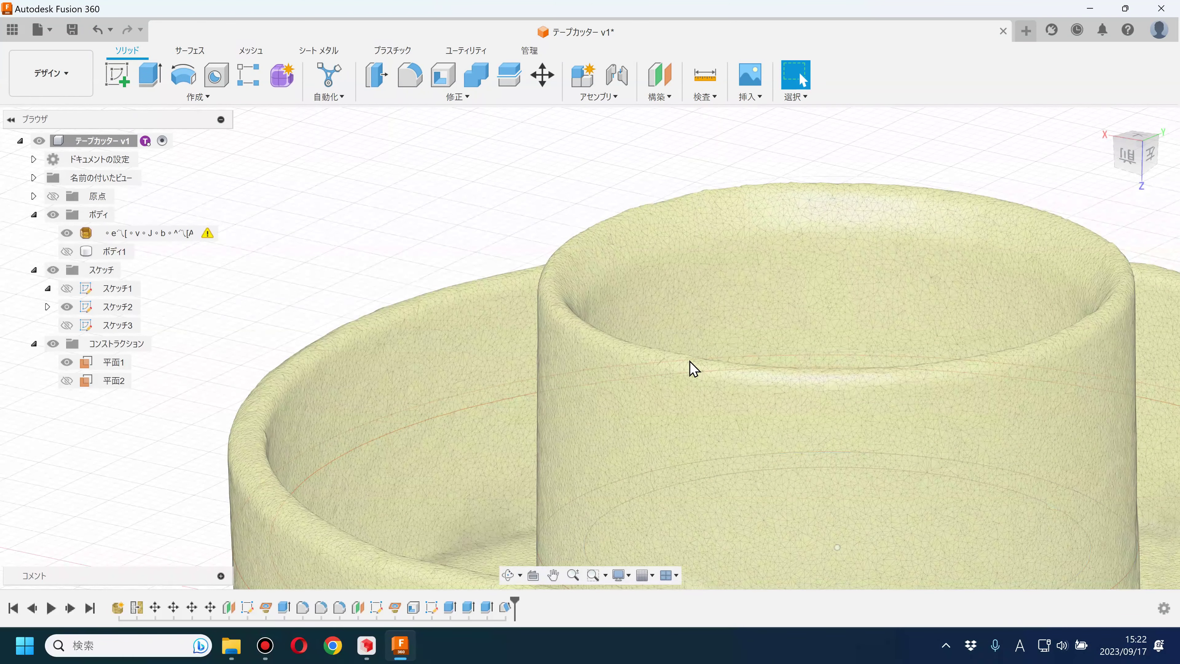
left_click(723, 266)
scroll(735, 265, "down", 3)
middle_click_drag(896, 276, 1052, 194, "shift")
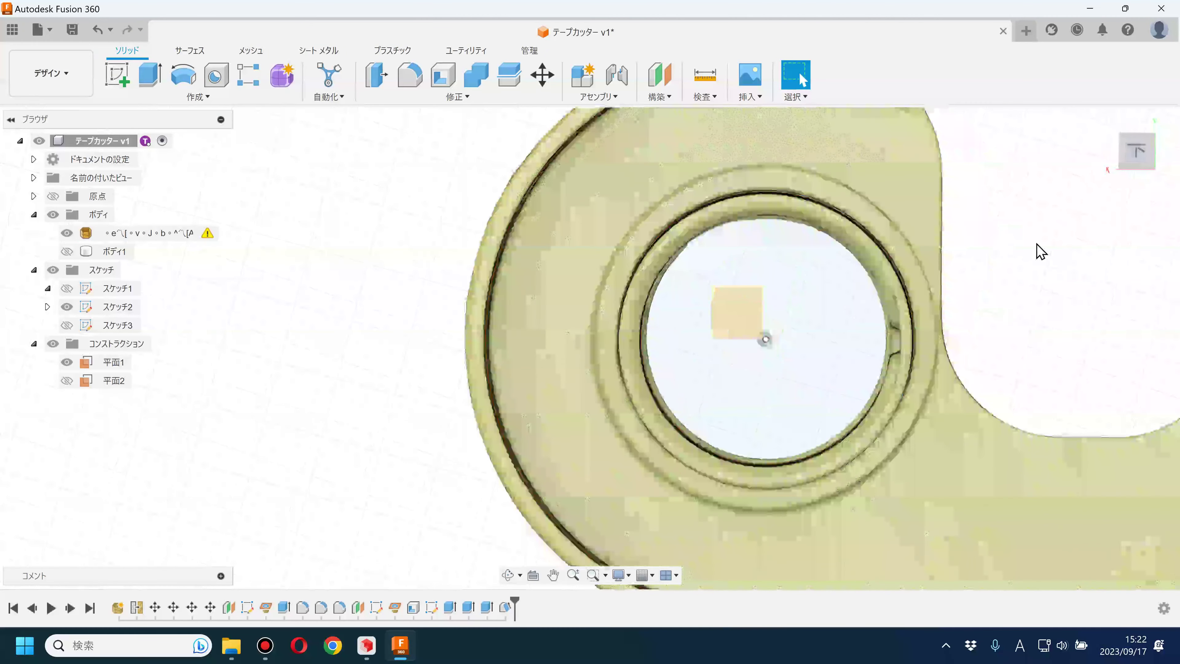
scroll(699, 322, "up", 3)
scroll(706, 330, "up", 4)
mouse_move(704, 330)
middle_mouse_down("shift")
mouse_move(703, 286)
mouse_move(727, 300)
middle_mouse_up("shift")
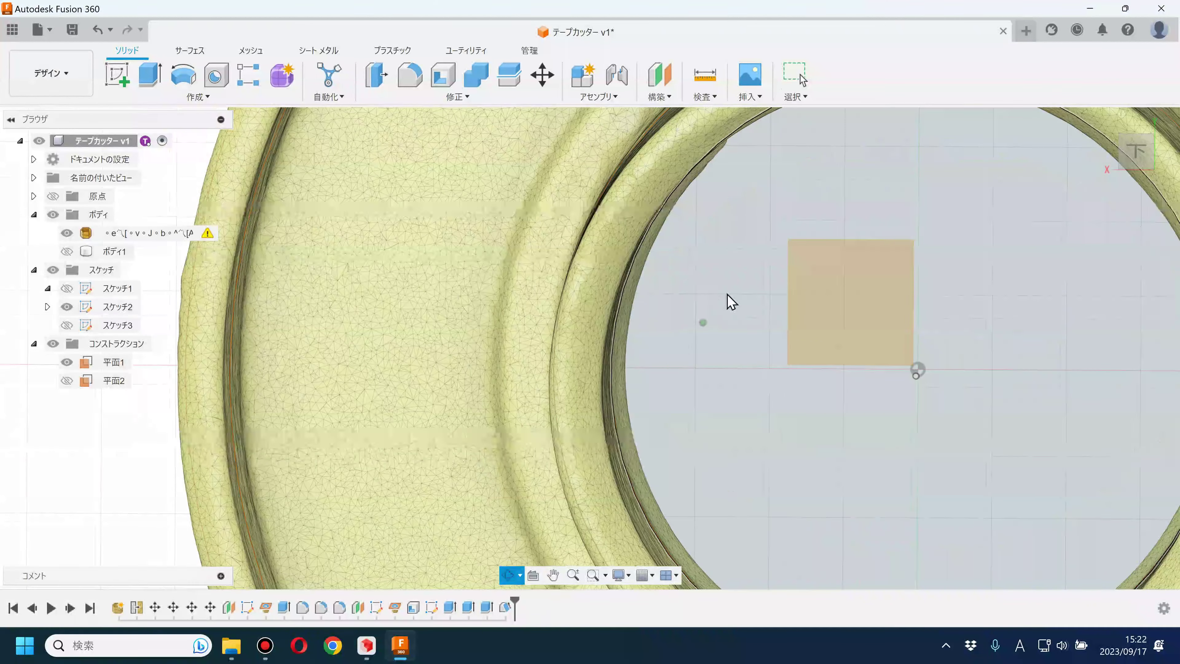
left_click(1134, 153)
scroll(864, 400, "down", 5)
left_click(67, 232)
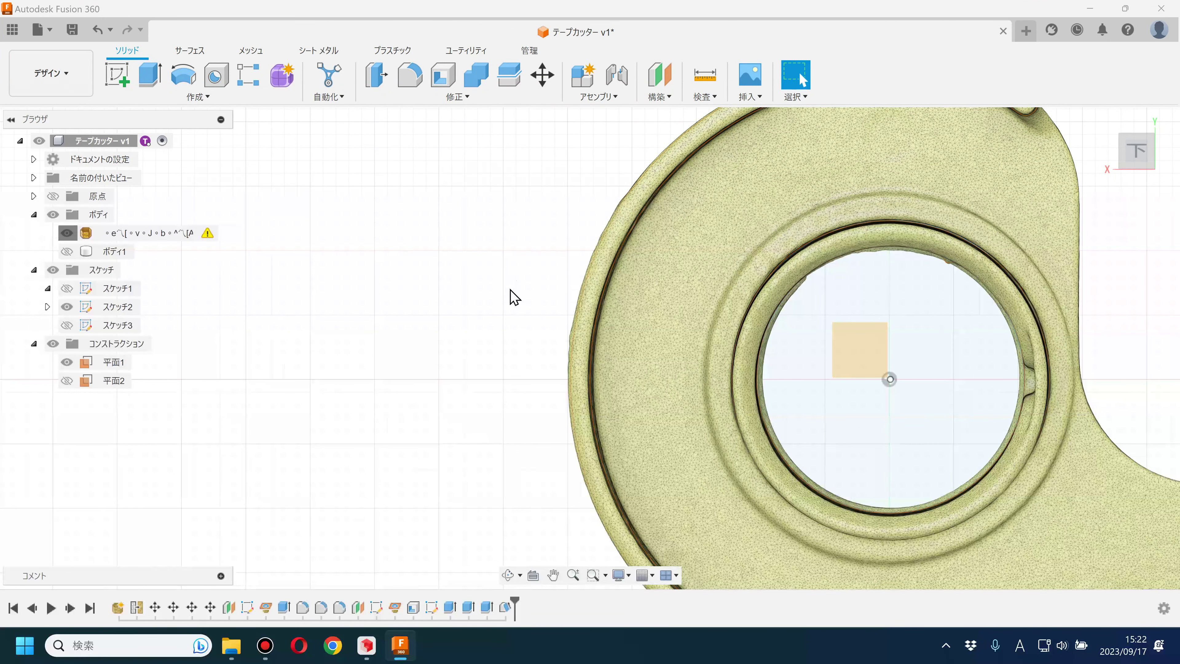
- Show the solid again with スケッチ2 and 平面1 hidden, orbiting to review it
left_click(67, 251)
scroll(482, 342, "down", 2)
scroll(962, 314, "down", 2)
middle_click_drag(962, 313, 740, 335)
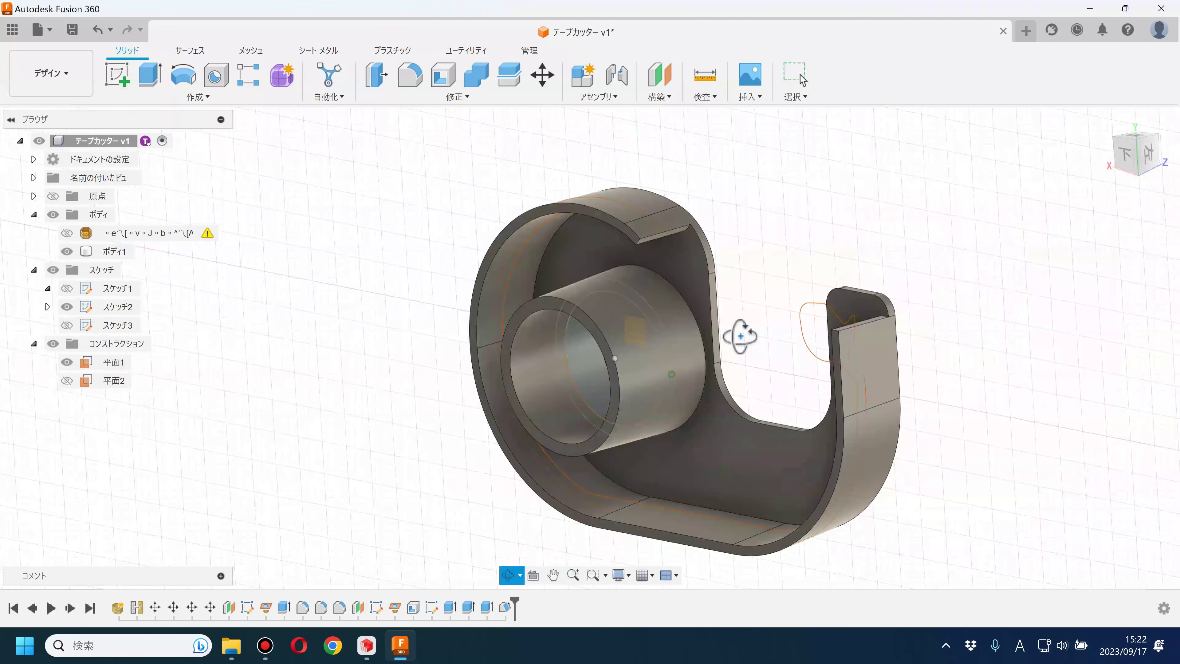
left_click(76, 314)
mouse_move(777, 290)
middle_mouse_down()
mouse_move(687, 316)
mouse_move(714, 307)
mouse_move(742, 253)
mouse_move(811, 325)
mouse_move(785, 303)
mouse_move(720, 311)
mouse_move(724, 351)
mouse_move(755, 321)
mouse_move(682, 319)
mouse_move(680, 335)
middle_mouse_up()
left_click(67, 362)
mouse_move(742, 358)
middle_mouse_down("shift")
mouse_move(684, 337)
mouse_move(705, 327)
mouse_move(863, 344)
mouse_move(829, 356)
mouse_move(799, 343)
middle_mouse_up("shift")
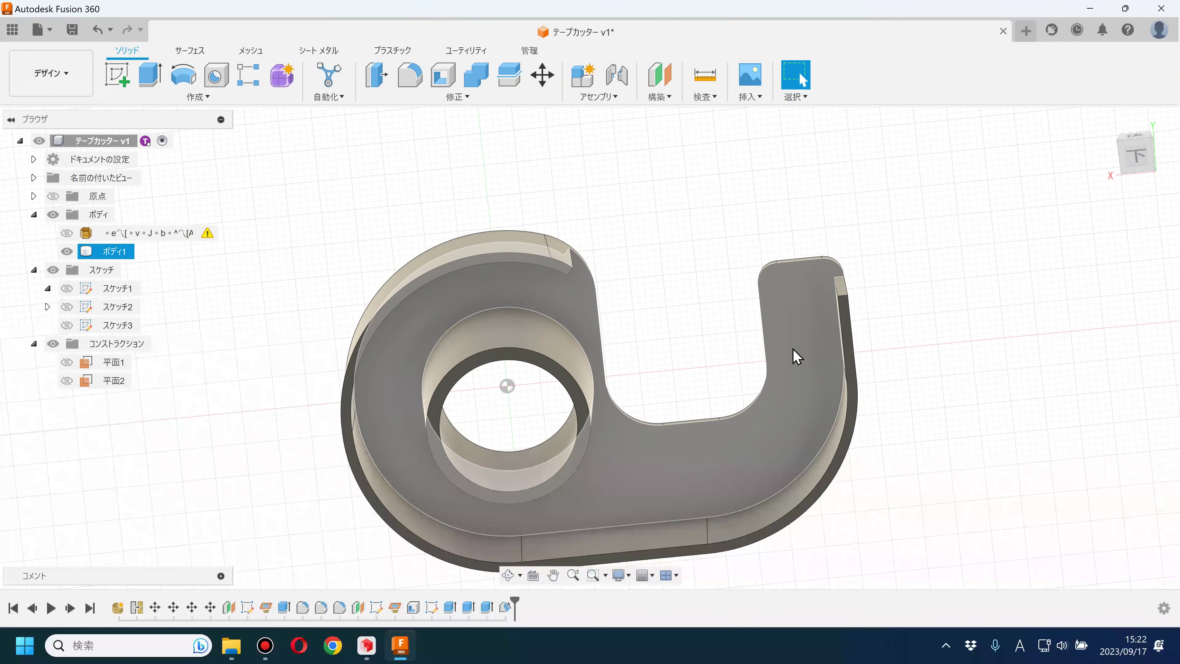
key("Escape")
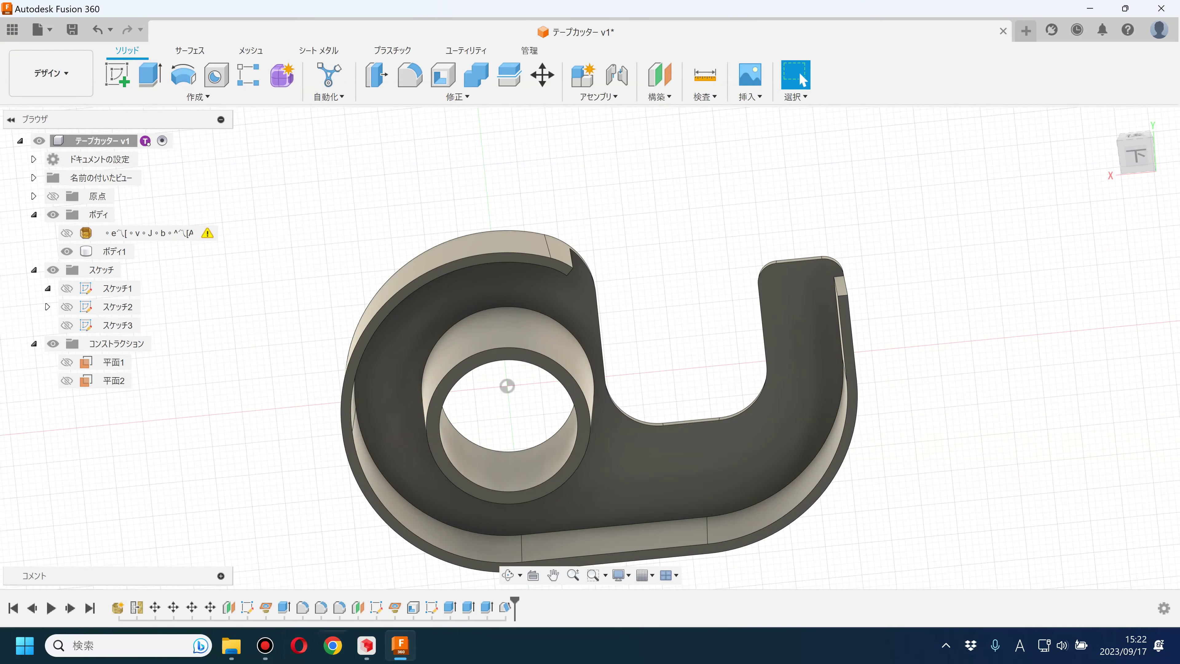
mouse_move(499, 458)
middle_mouse_down("shift")
mouse_move(491, 394)
mouse_move(474, 398)
mouse_move(461, 427)
middle_mouse_up("shift")
left_click(713, 378)
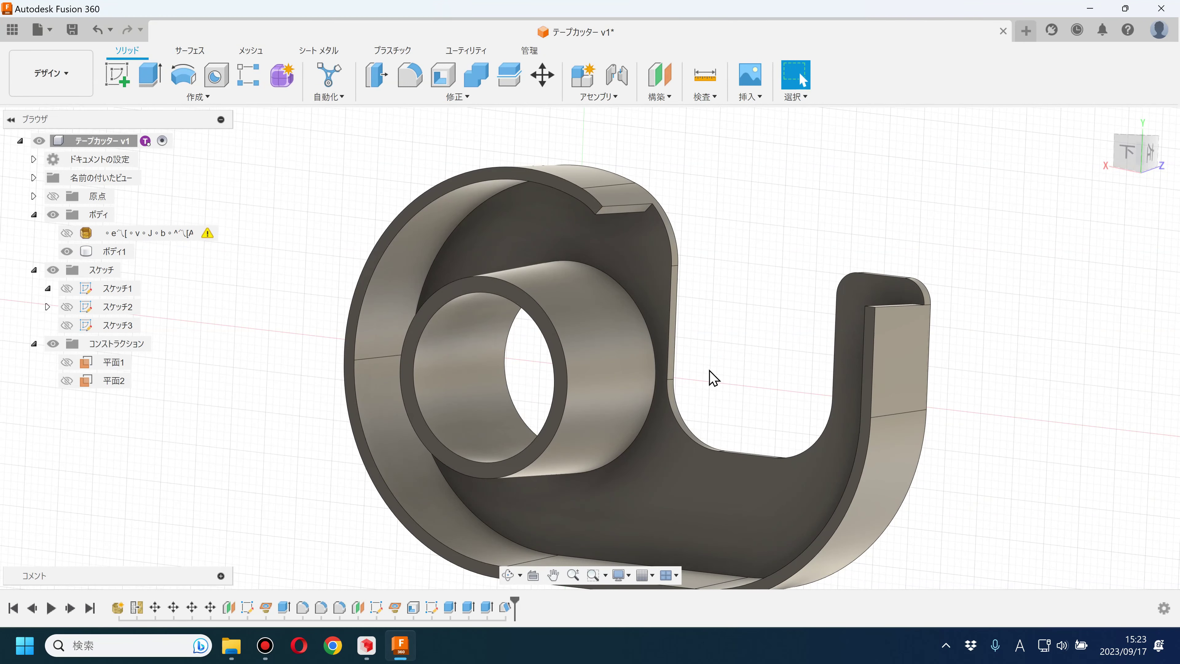
- Hide the solid so only the scanned mesh shows, exposing the core's rectangular recess
left_click(67, 251)
mouse_move(543, 367)
middle_mouse_down("shift")
mouse_move(650, 362)
mouse_move(593, 414)
middle_mouse_up("shift")
left_click(521, 401)
scroll(521, 401, "up", 5)
scroll(528, 445, "up", 3)
scroll(529, 445, "down", 5)
- Orbit the scanned mesh to inspect the ring and holder
mouse_move(488, 435)
middle_mouse_down("shift")
mouse_move(498, 456)
mouse_move(459, 428)
middle_mouse_up("shift")
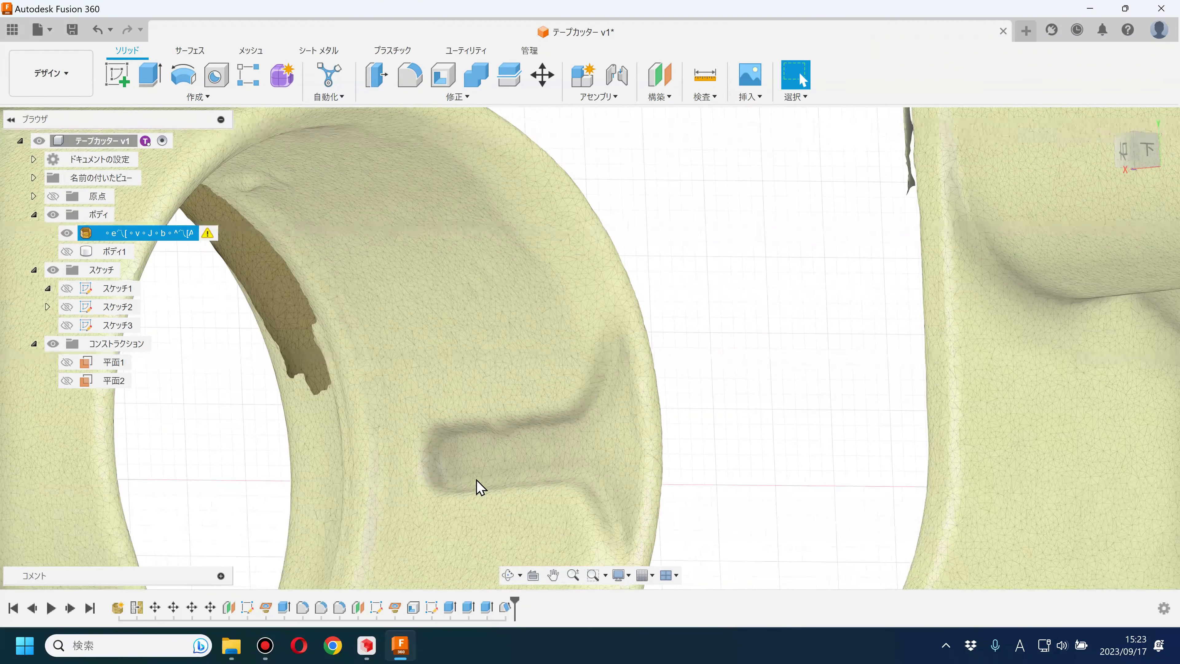
scroll(611, 438, "down", 3)
scroll(690, 429, "down", 5)
middle_click_drag(690, 430, 527, 403, "shift")
scroll(721, 360, "up", 5)
left_click(622, 413)
mouse_move(621, 414)
middle_mouse_down("shift")
mouse_move(640, 370)
mouse_move(668, 395)
middle_mouse_up("shift")
scroll(668, 395, "down", 5)
- Show the solid body, hide the mesh, and check the solid from the bottom view
left_click(66, 251)
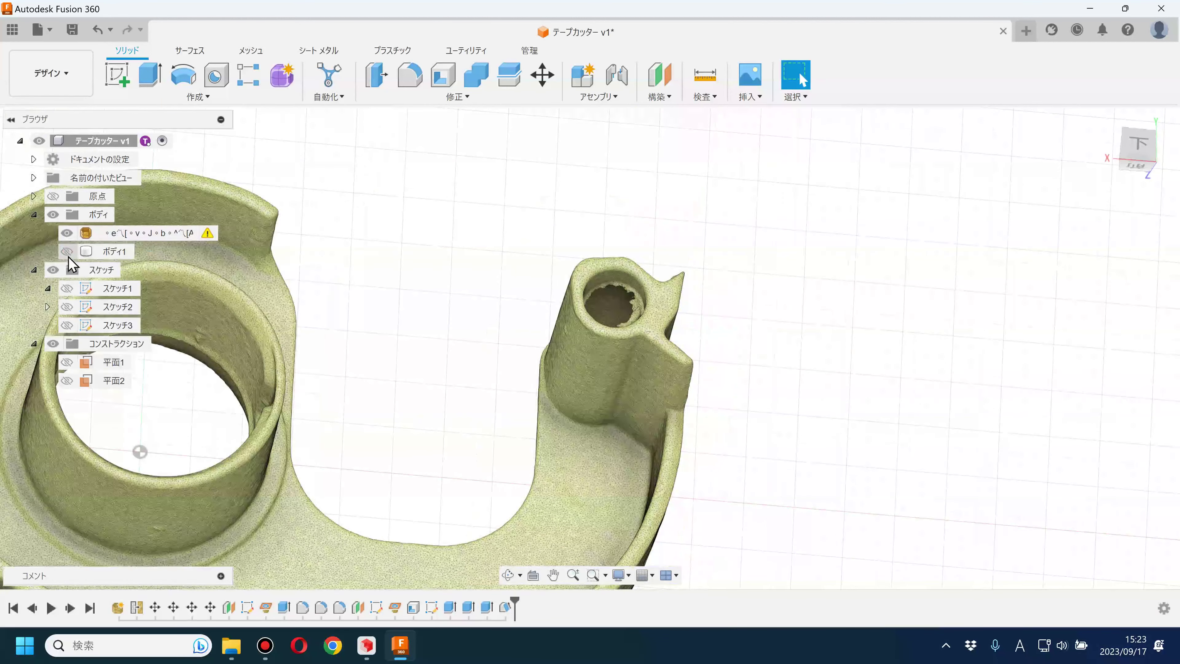
left_click(113, 251)
left_click(732, 330)
mouse_move(732, 330)
middle_mouse_down("shift")
mouse_move(715, 362)
mouse_move(606, 372)
middle_mouse_up("shift")
left_click_drag(606, 372, 395, 311)
key("Escape")
left_click(79, 251)
left_click(66, 232)
left_click(1133, 158)
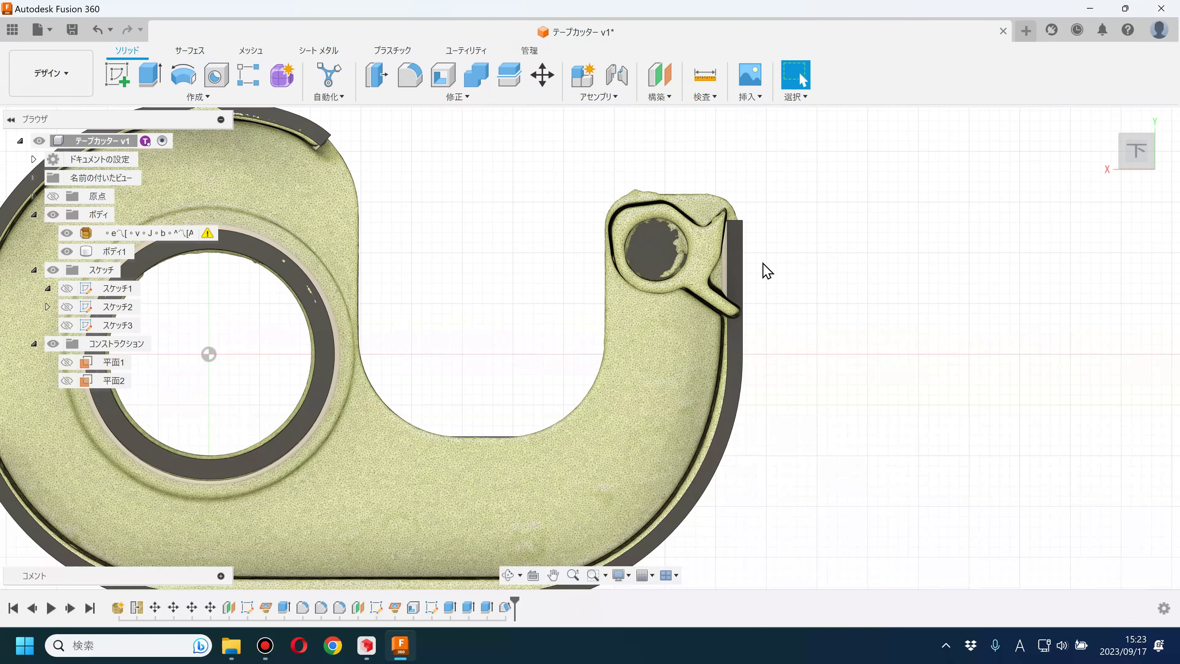
scroll(766, 271, "up", 2)
scroll(766, 271, "up", 3)
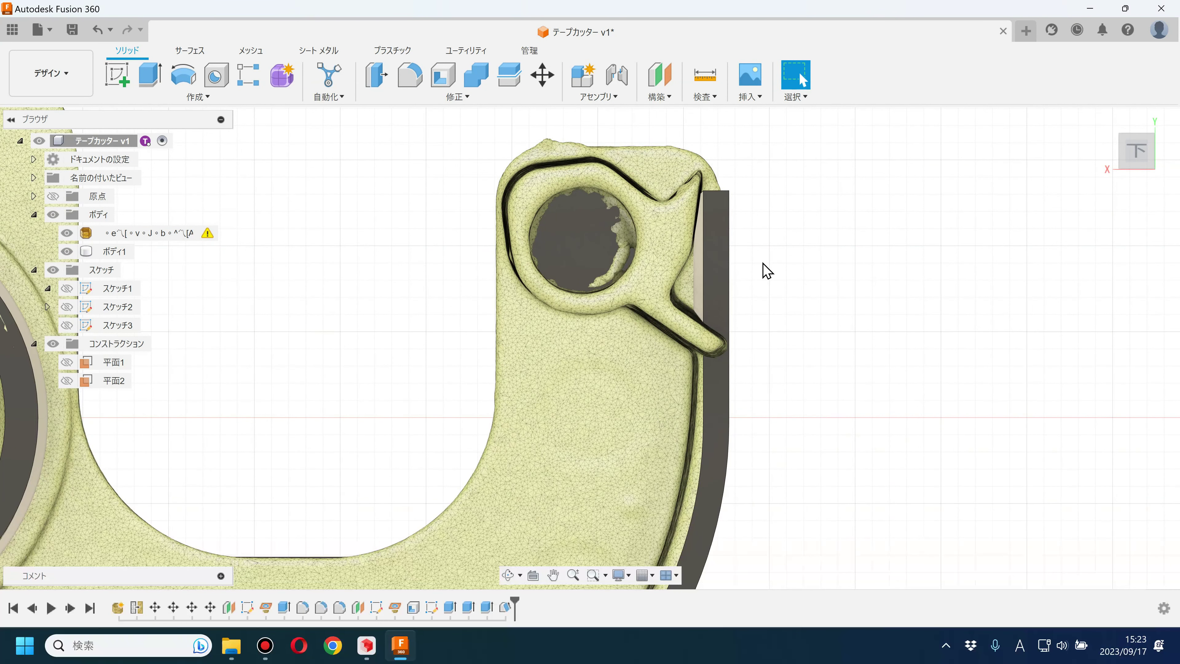
left_click(727, 280)
key("Escape")
- Show 平面1, 平面2 and スケッチ2, then begin an offset construction plane
left_click(67, 362)
left_click(67, 381)
scroll(400, 335, "down", 2)
scroll(394, 338, "down", 1)
scroll(393, 338, "down", 3)
mouse_move(327, 355)
middle_mouse_down()
mouse_move(438, 374)
mouse_move(429, 298)
mouse_move(435, 277)
mouse_move(448, 285)
middle_mouse_up()
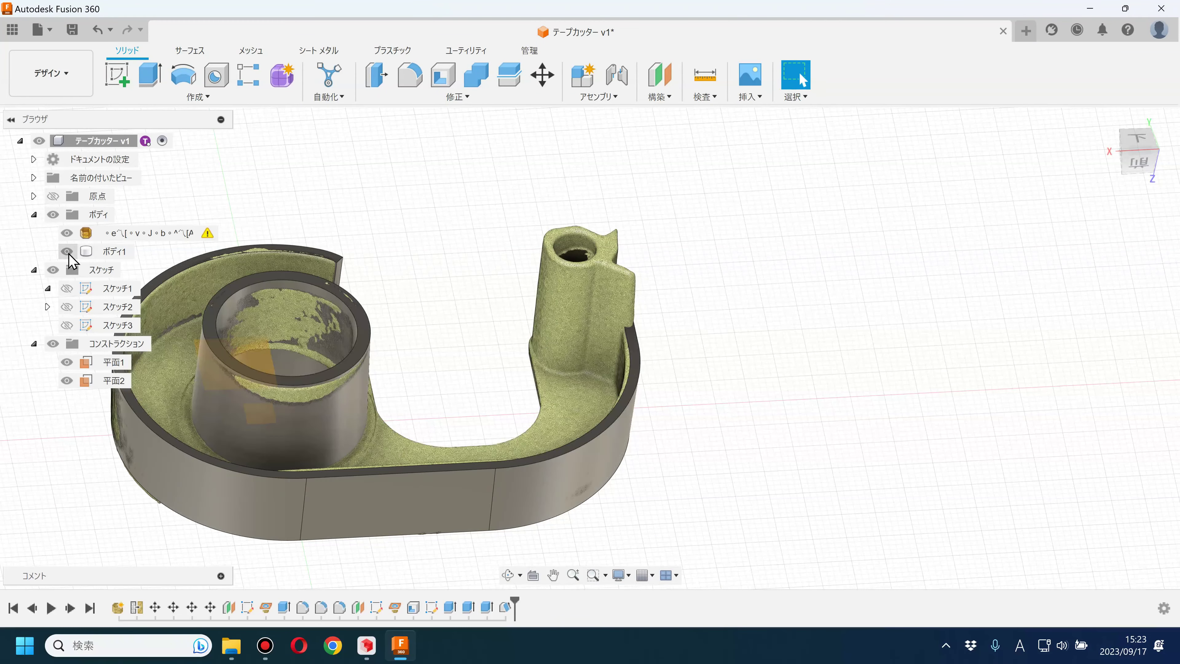
left_click(67, 305)
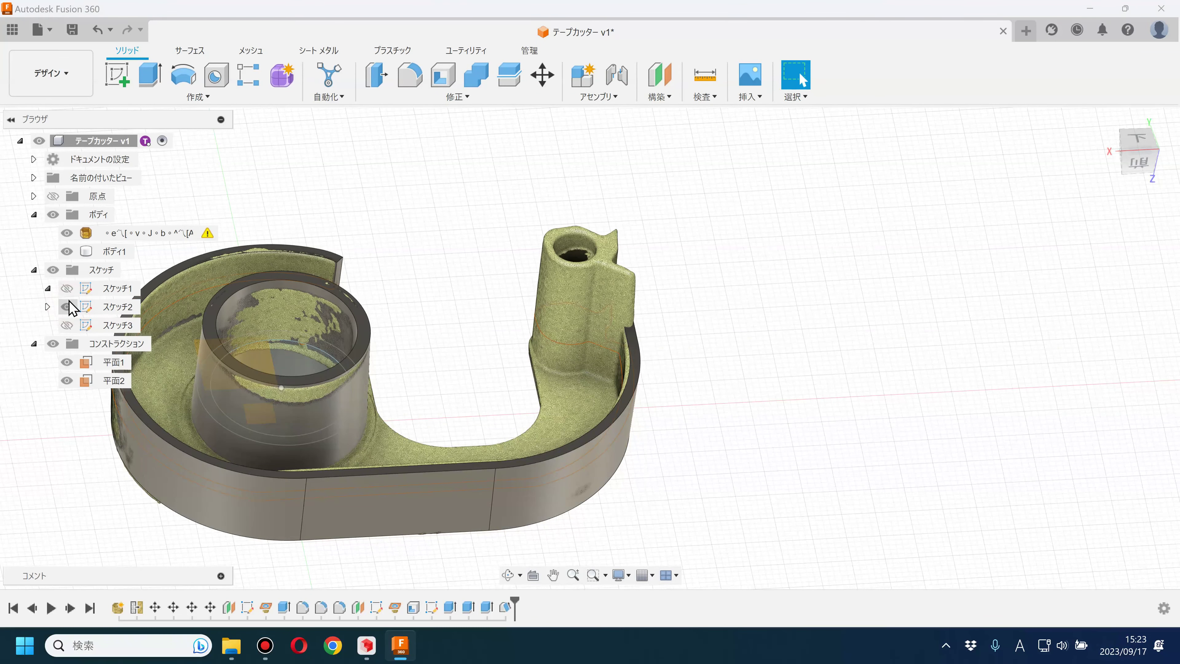
mouse_move(665, 311)
middle_mouse_down("shift")
mouse_move(658, 377)
mouse_move(656, 282)
middle_mouse_up("shift")
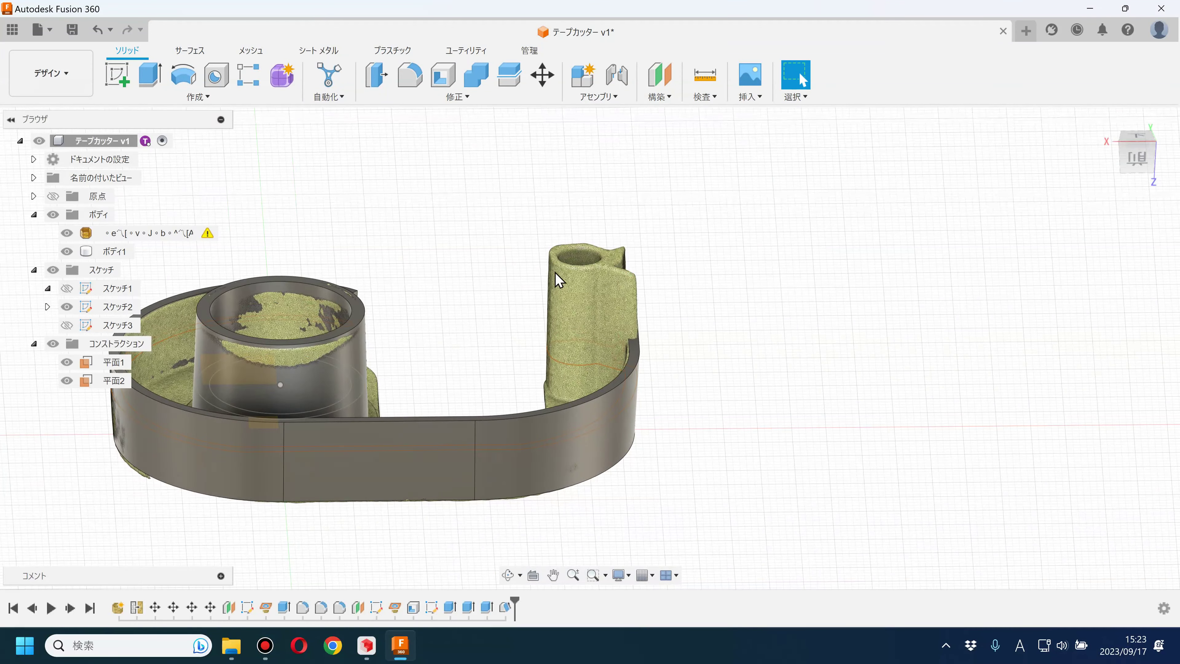
left_click(660, 77)
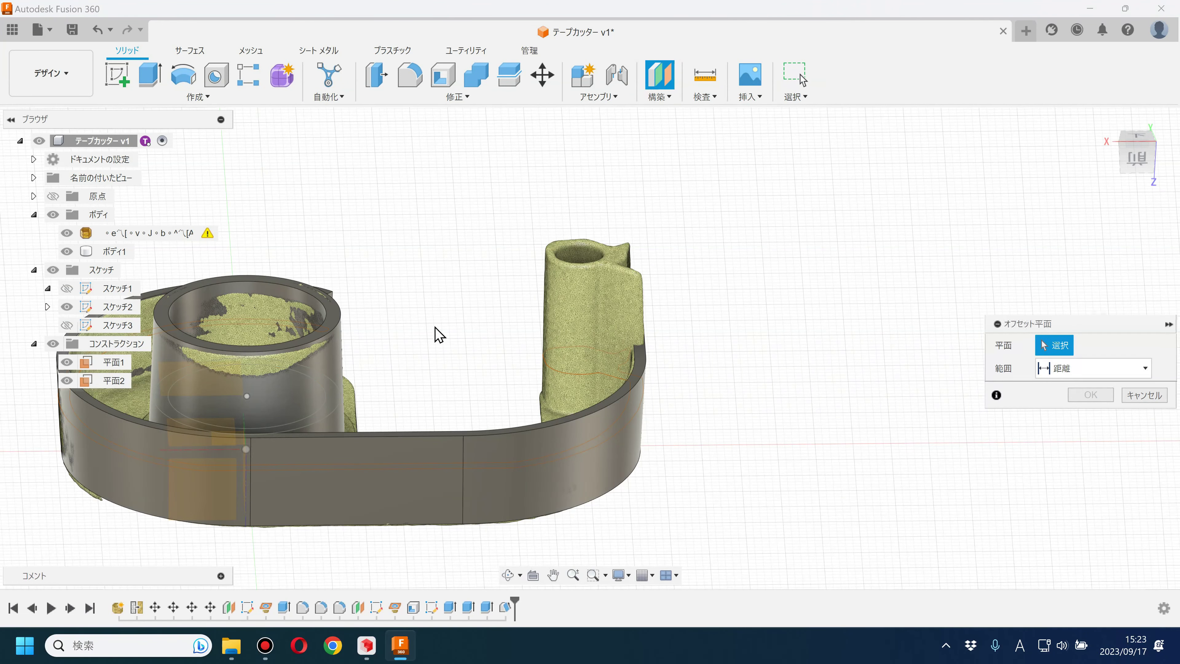
- Offset construction plane 平面3 from the XY plane by -21.292 mm, level with the core's top
middle_click_drag(345, 535, 355, 511, "shift")
scroll(192, 443, "down", 5)
mouse_move(251, 448)
middle_mouse_down("shift")
mouse_move(316, 421)
mouse_move(908, 350)
middle_mouse_up("shift")
left_click(320, 423)
left_click(1137, 159)
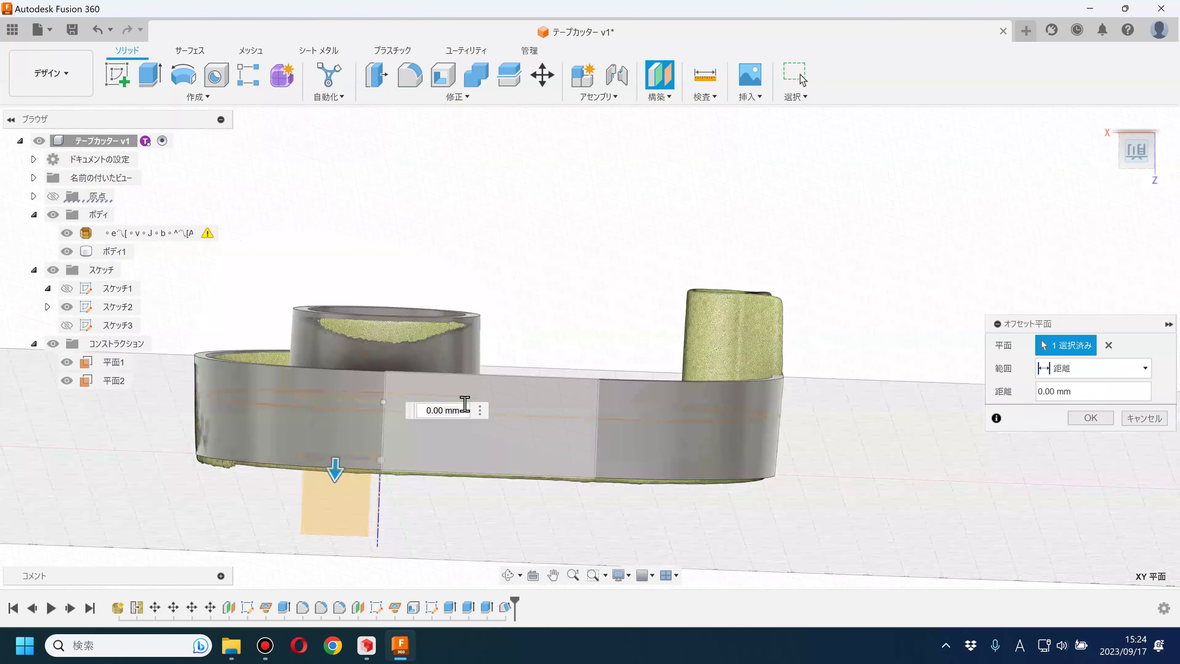
left_click_drag(341, 494, 345, 489)
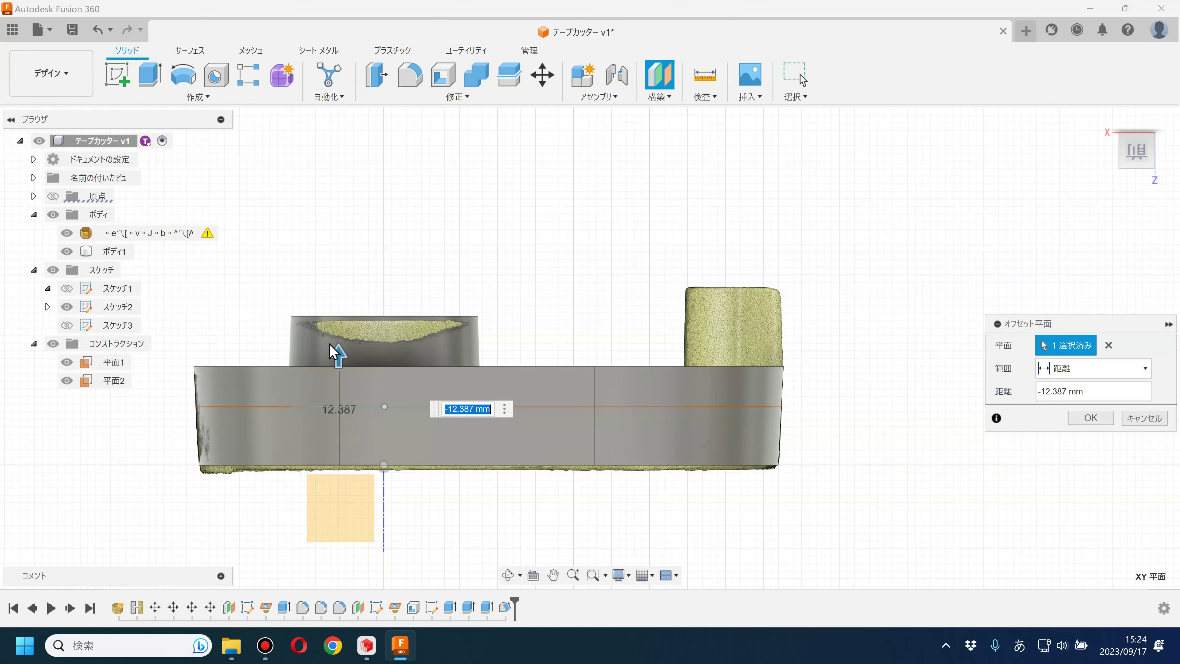
left_click_drag(341, 354, 343, 288)
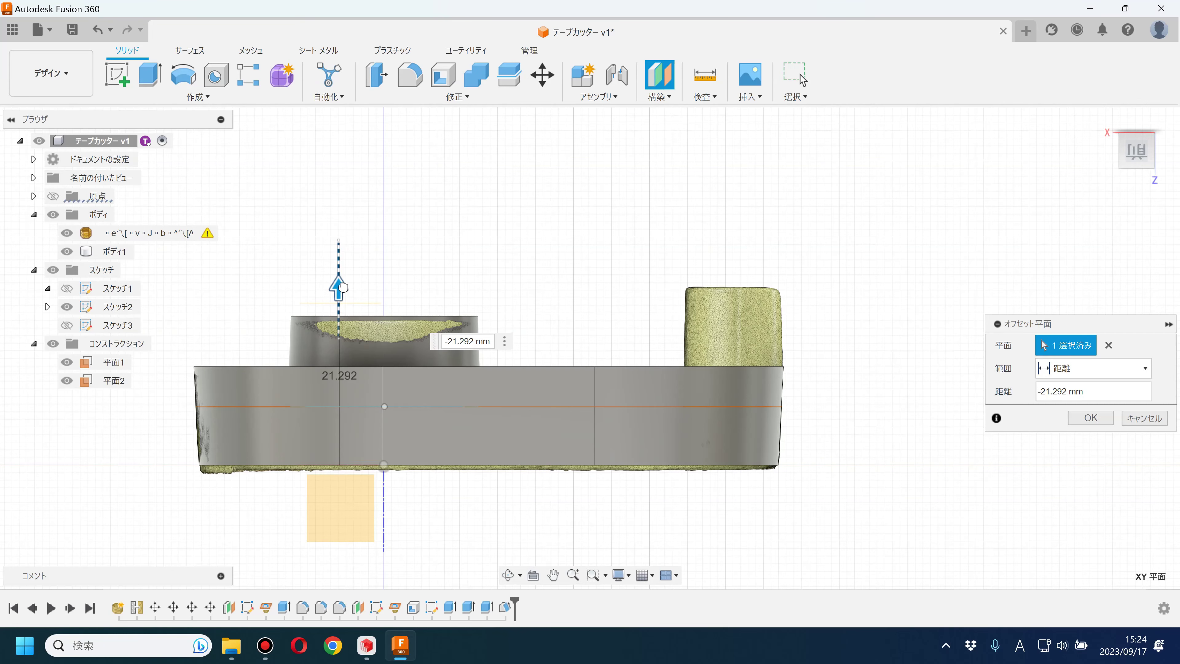
left_click(1090, 418)
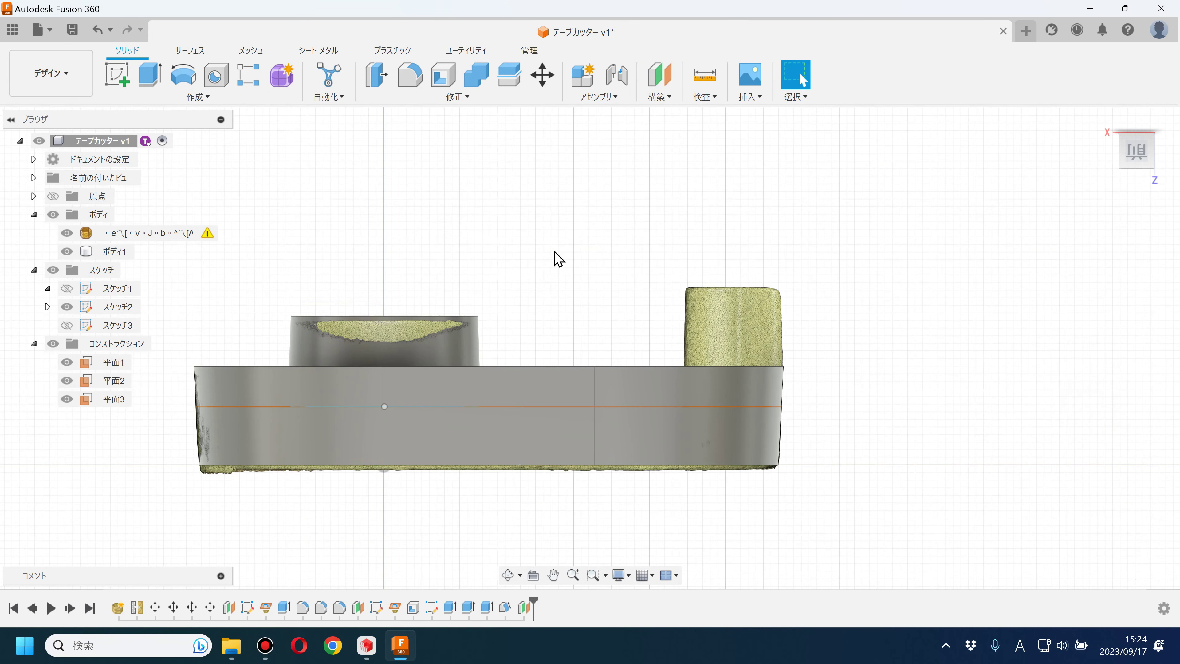
middle_click_drag(561, 278, 345, 242, "shift")
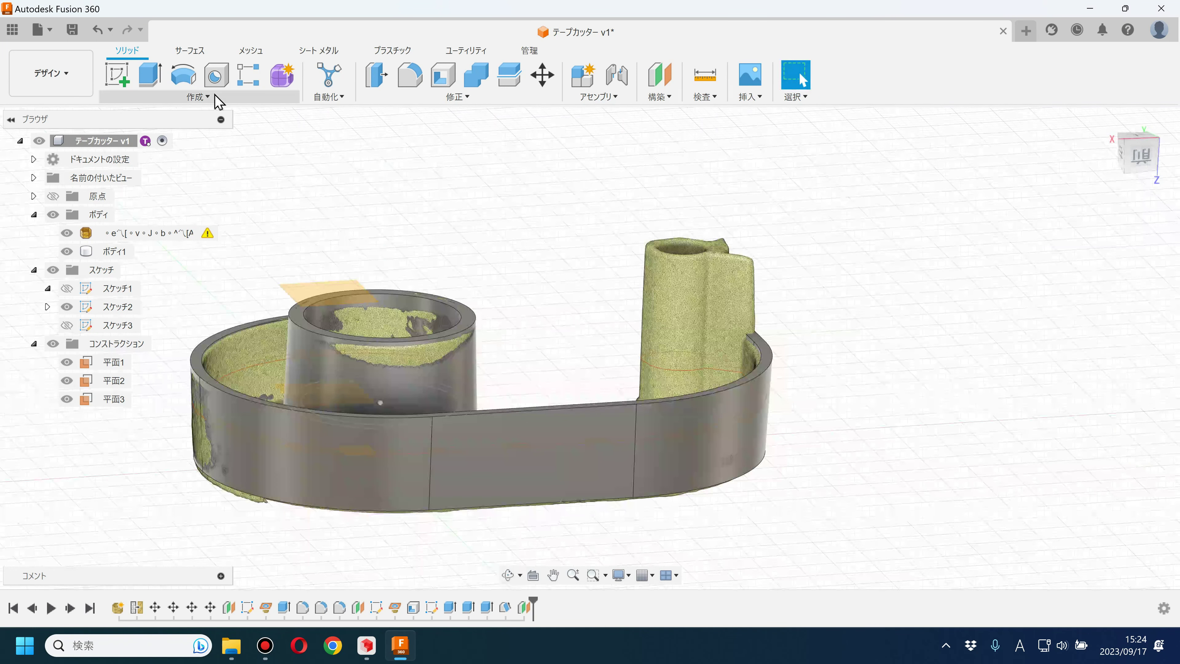
- Create a mesh section sketch of the scanned mesh on plane 平面3
left_click(250, 55)
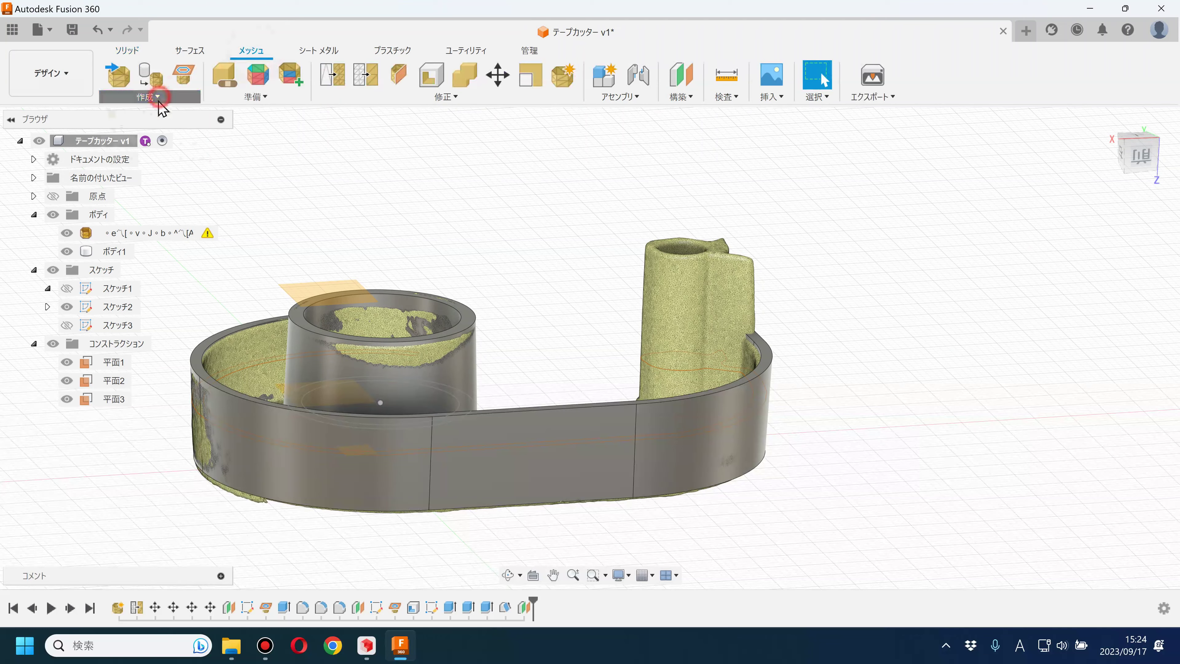
left_click(153, 96)
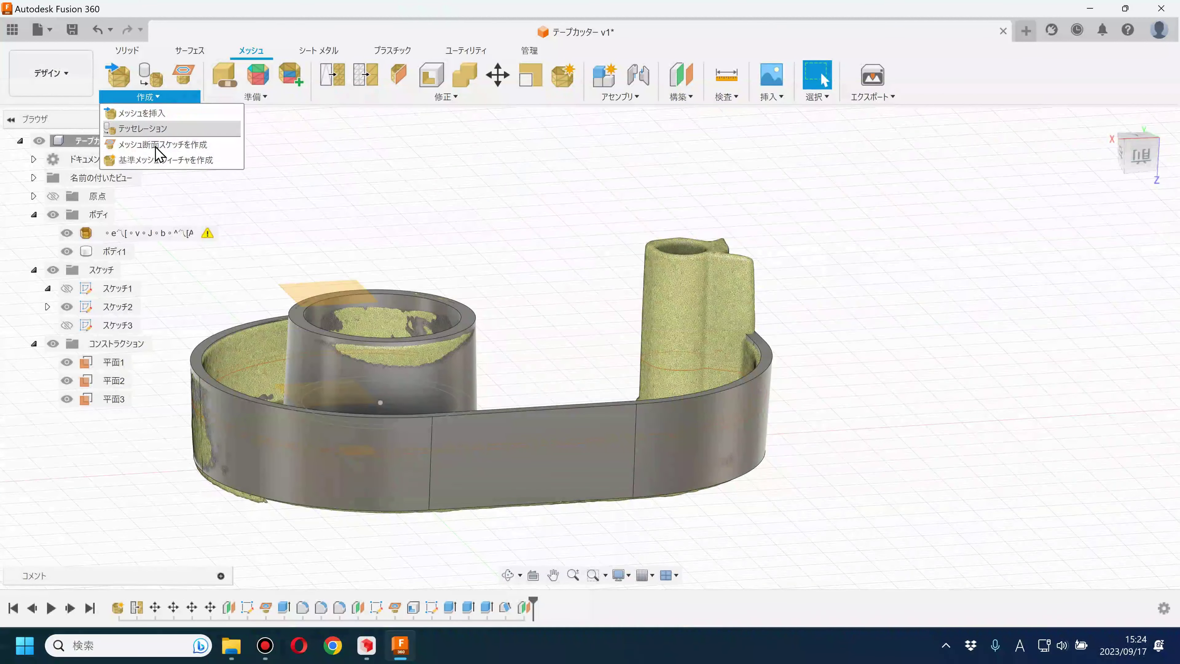
left_click(153, 144)
left_click(755, 322)
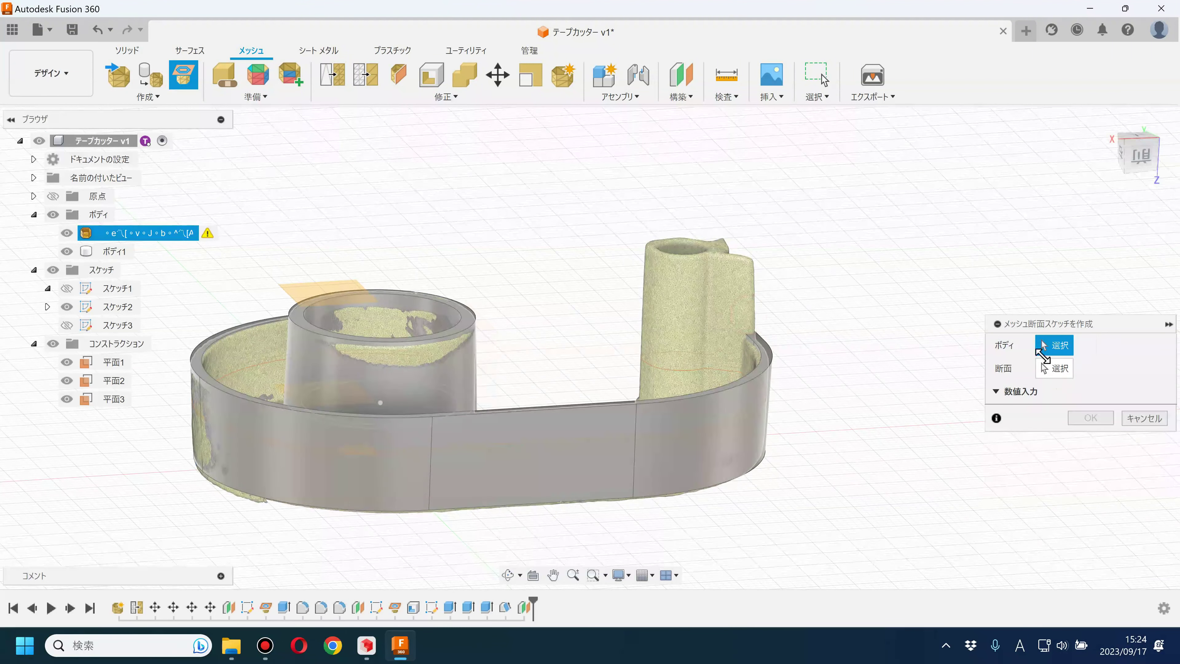
left_click(344, 291)
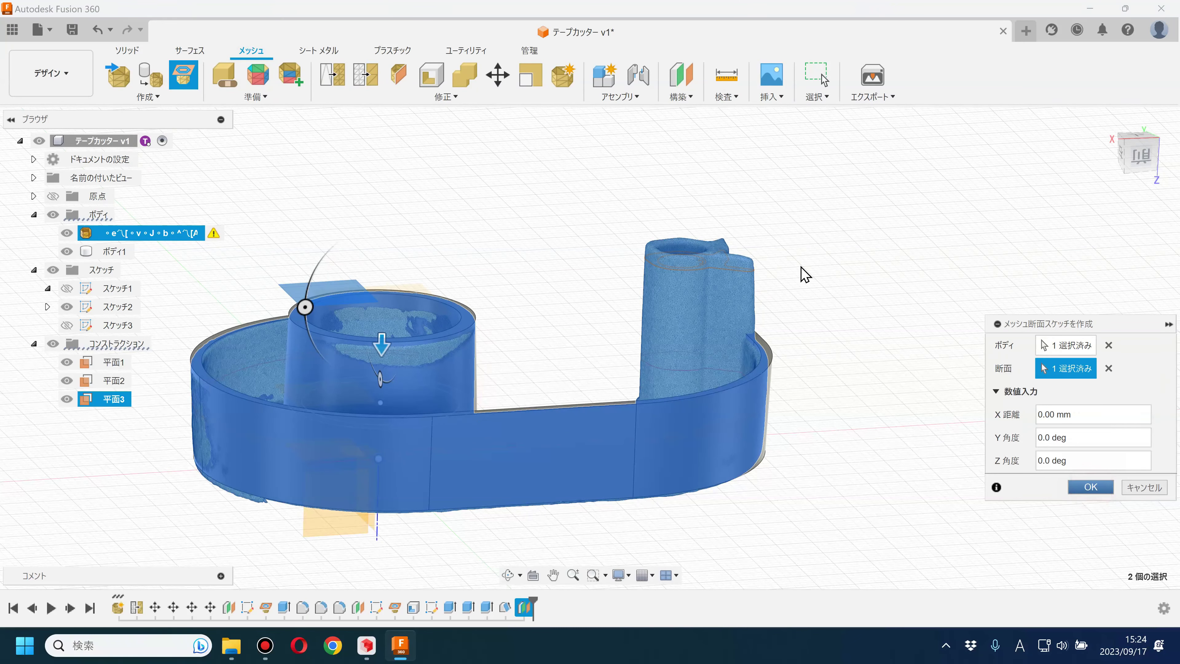
key("Return")
- Hide スケッチ2 and planes 平面1–3, then edit スケッチ4 with the mesh body hidden
scroll(790, 261, "up", 3)
scroll(782, 264, "up", 3)
mouse_move(782, 263)
middle_mouse_down("shift")
mouse_move(733, 273)
mouse_move(808, 255)
mouse_move(842, 316)
mouse_move(856, 293)
mouse_move(860, 325)
middle_mouse_up("shift")
left_click(67, 307)
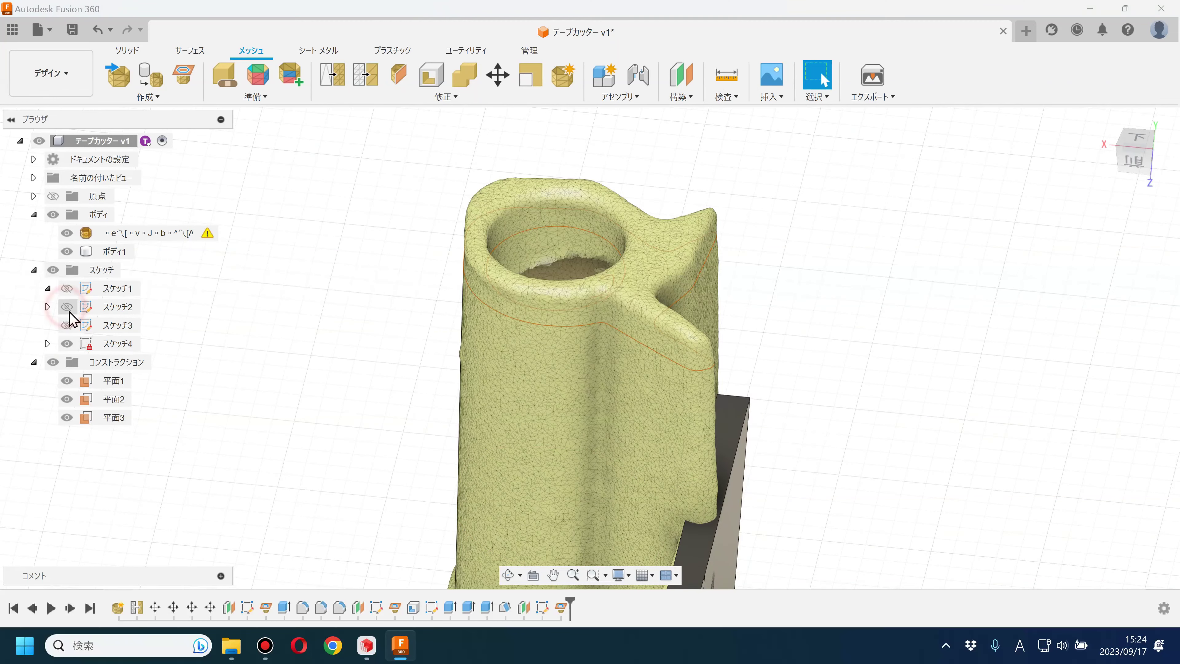
left_click(86, 344)
left_click(67, 380)
left_click(67, 399)
left_click(67, 417)
right_click(120, 348)
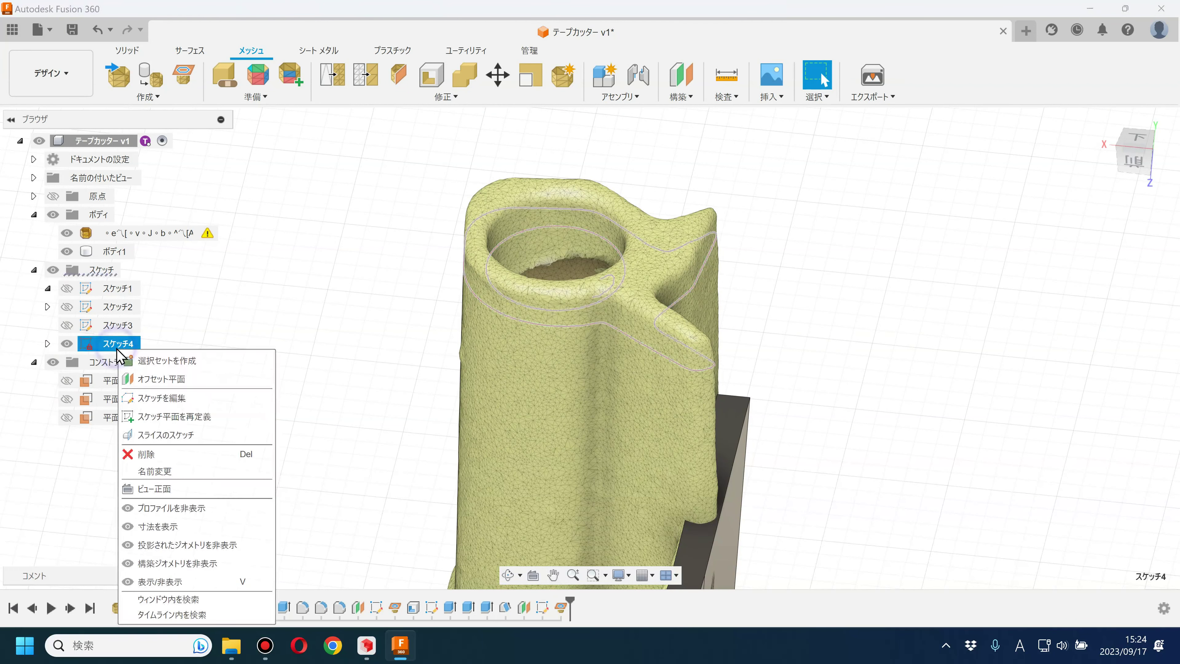
left_click(163, 398)
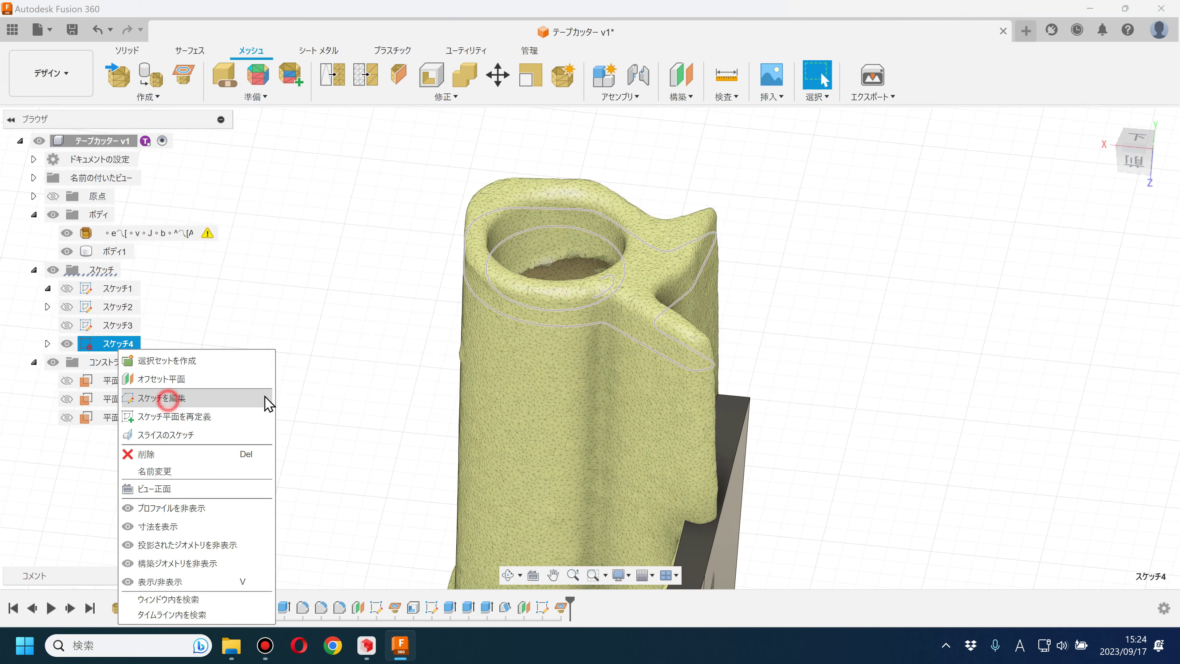
left_click(52, 214)
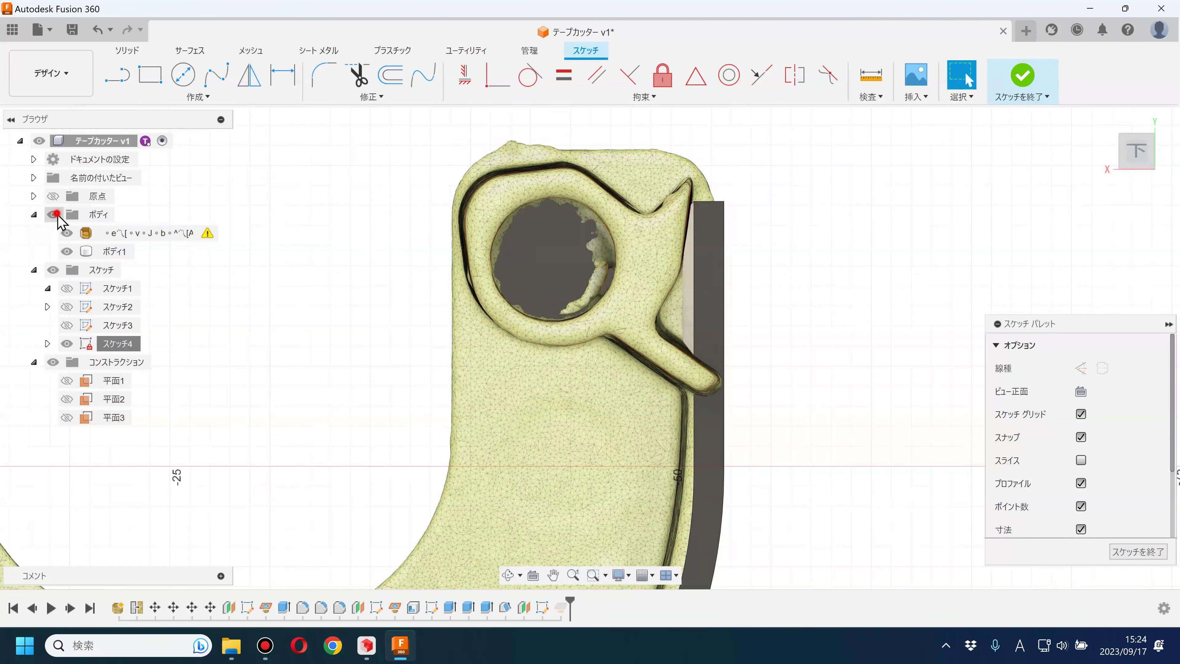
middle_click_drag(379, 290, 382, 311)
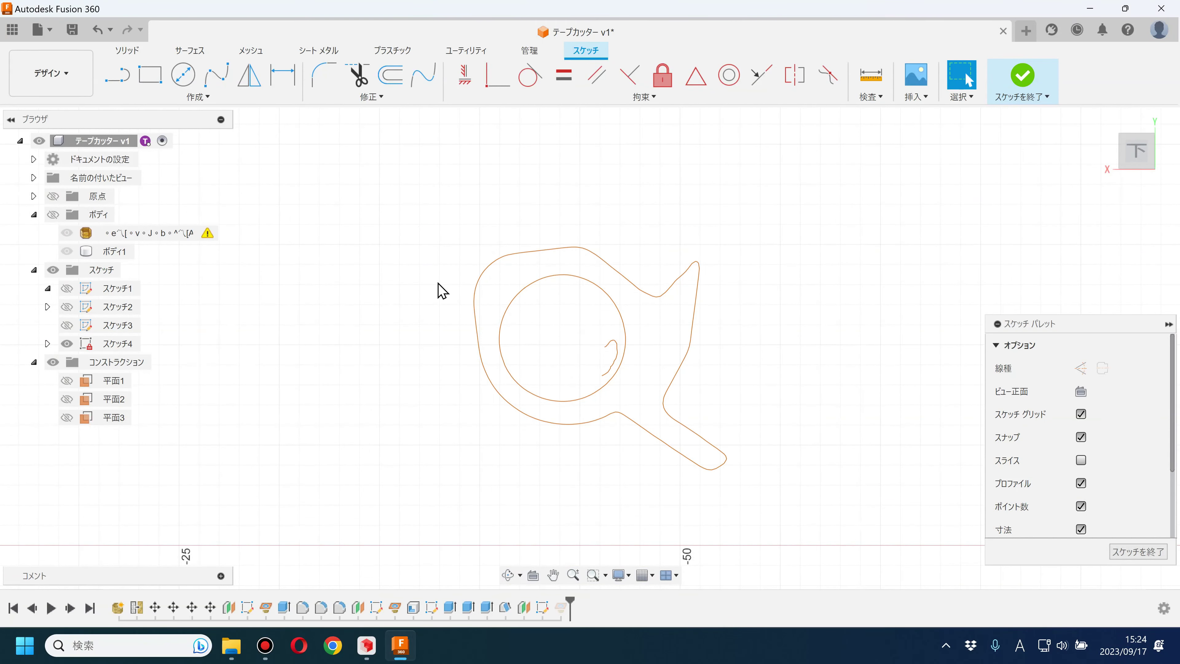
- Fit a circle to the inner ring of the mesh section
left_click(198, 97)
left_click(190, 286)
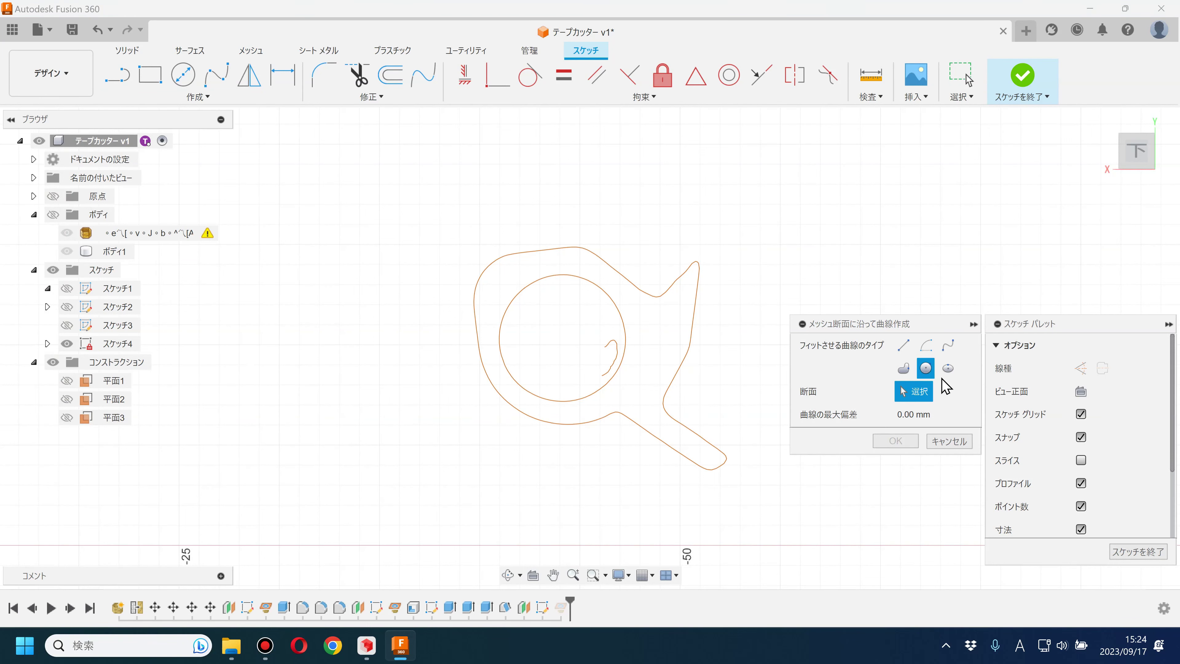
left_click(613, 278)
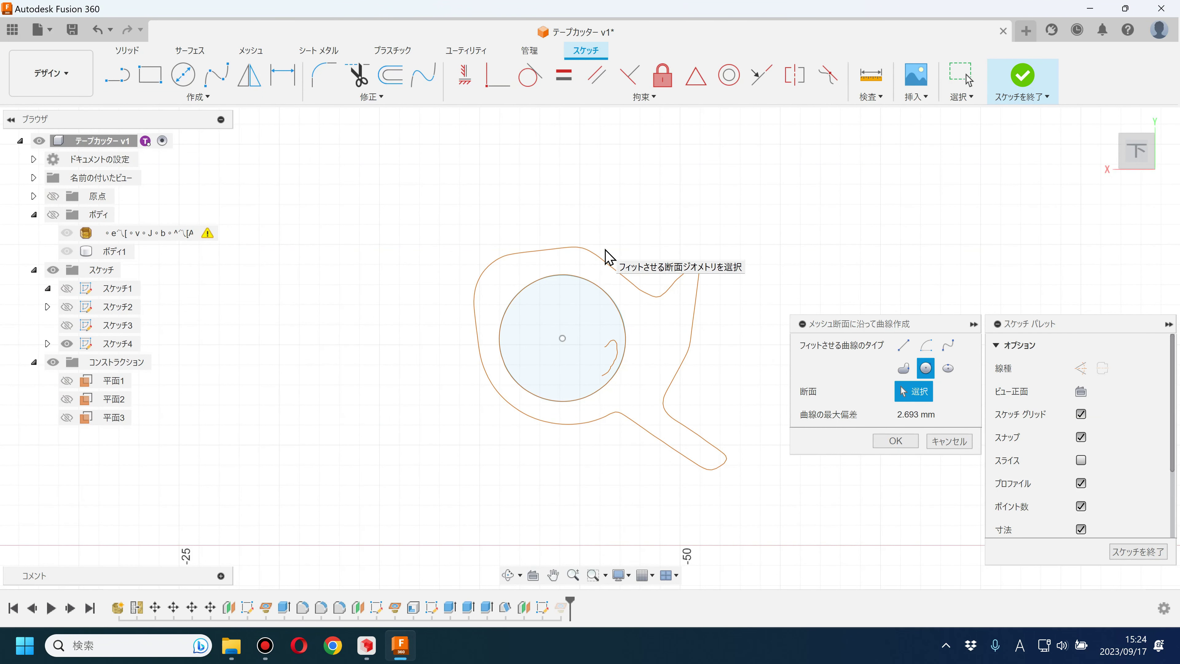
scroll(657, 282, "up", 1)
scroll(655, 282, "up", 1)
scroll(650, 279, "up", 1)
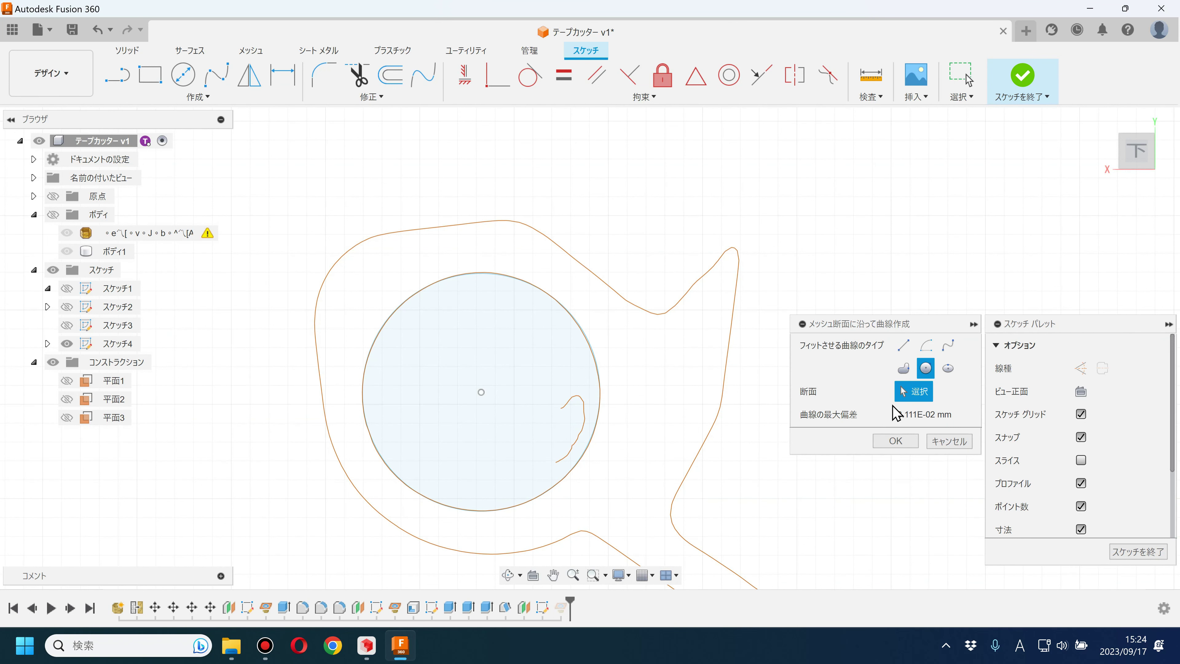
left_click(895, 441)
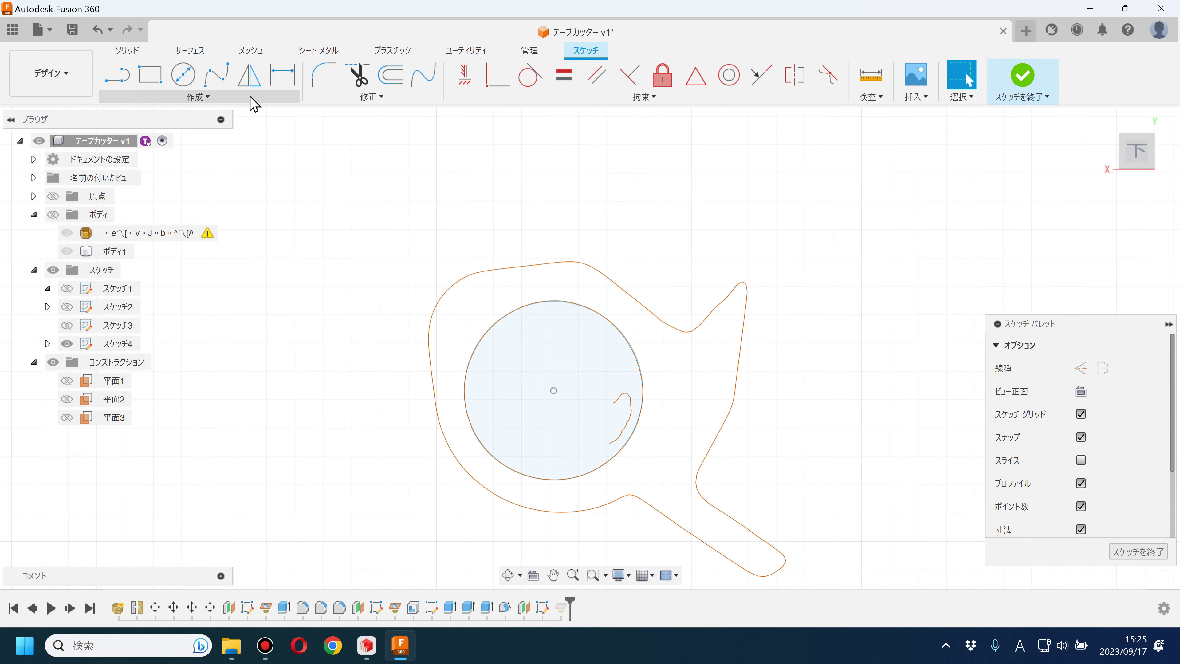
- Start fitting the outer outline as a closed spline, then switch the fit to an arc
left_click(195, 96)
left_click(194, 295)
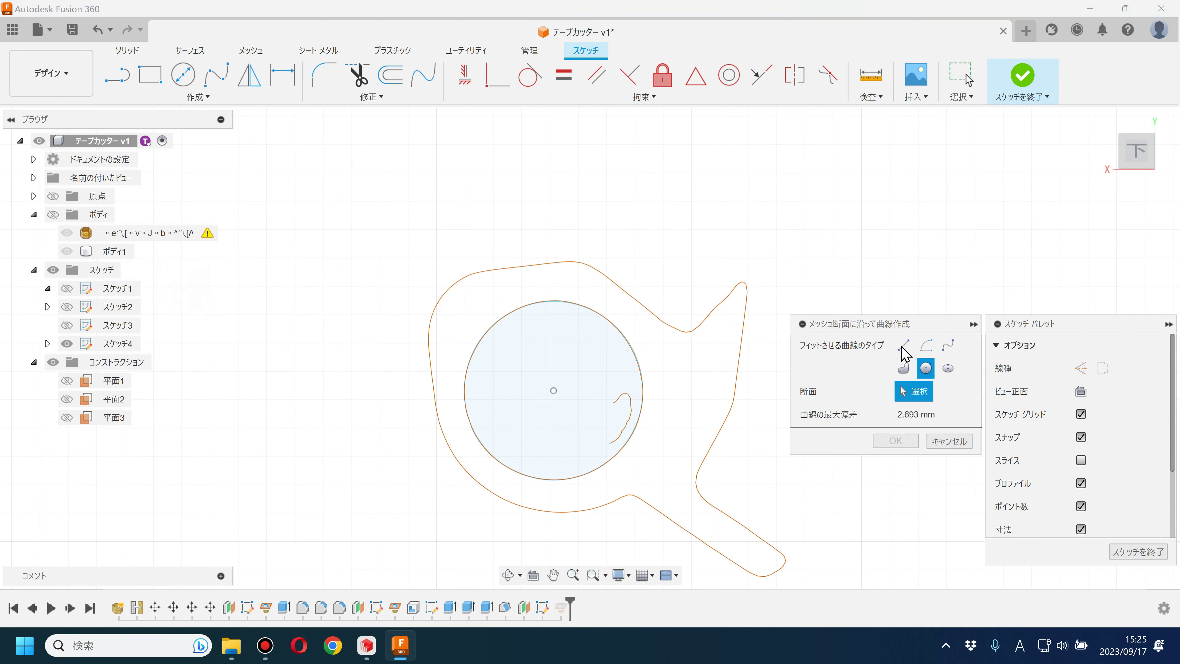
left_click(530, 506)
left_click(904, 369)
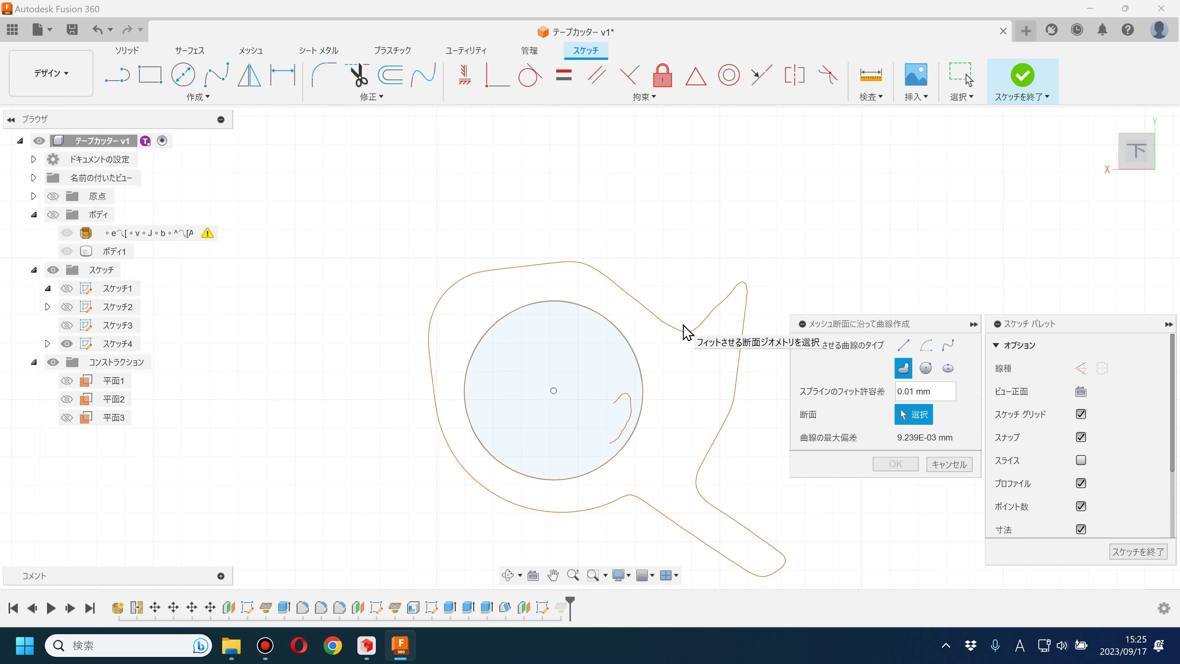
left_click(925, 344)
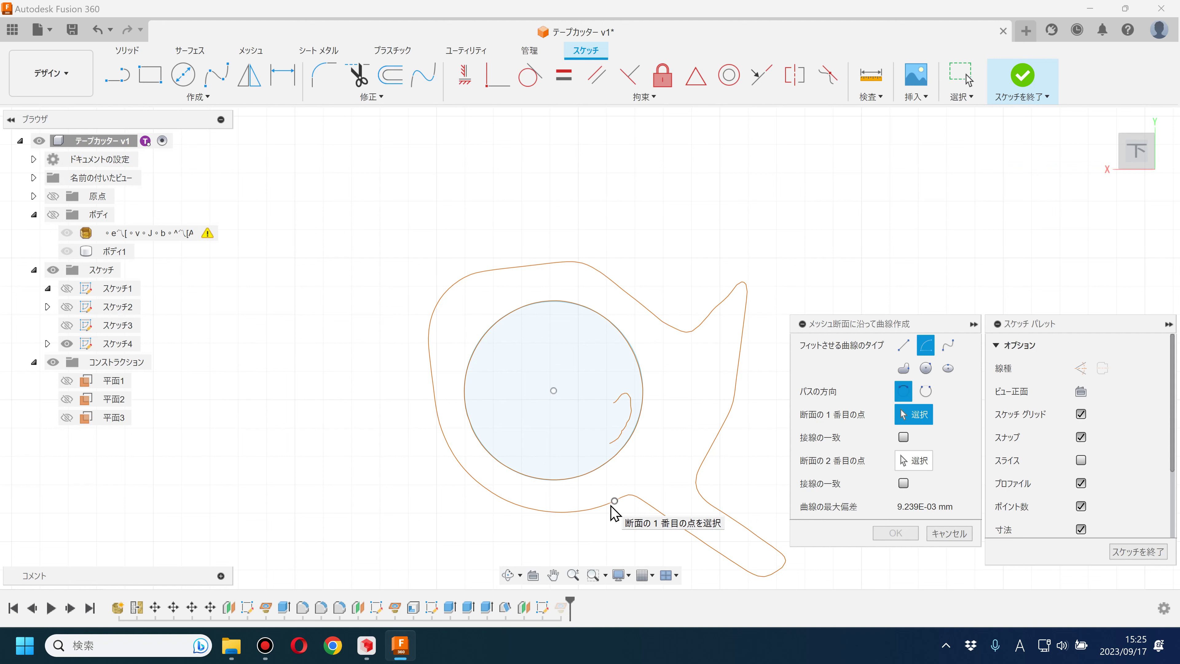
- Fit an arc along the lower outer outline between two points near the handle junction
left_click(926, 391)
left_click(617, 501)
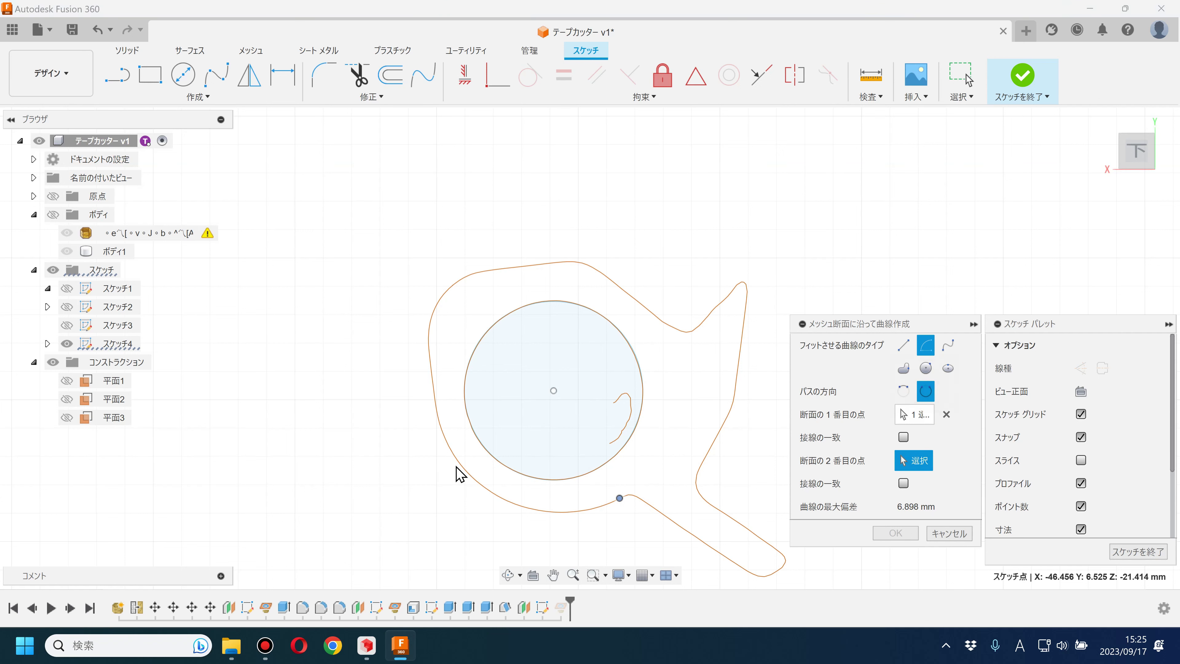
left_click(946, 415)
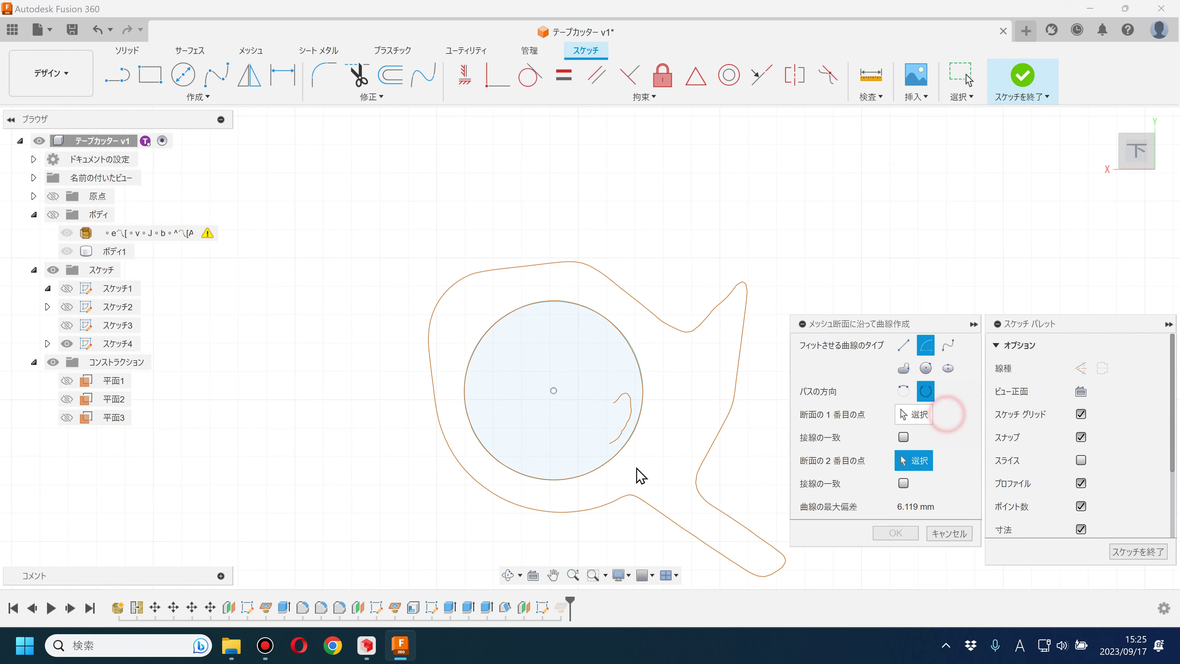
left_click(448, 450)
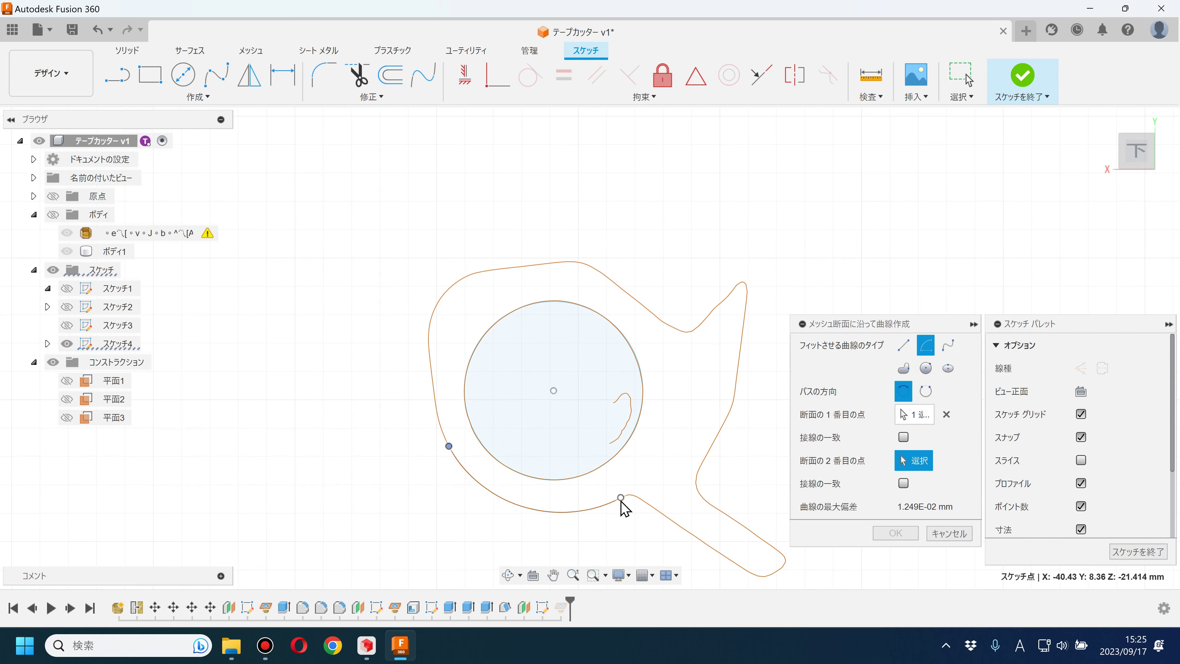
left_click(926, 391)
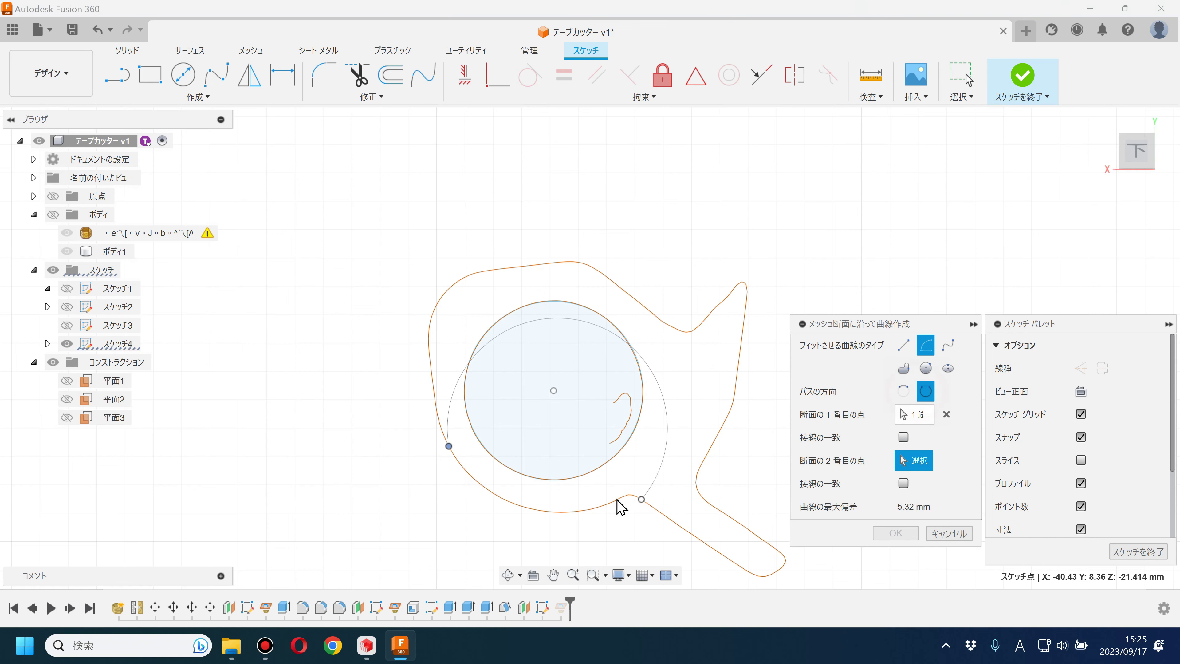
left_click(904, 391)
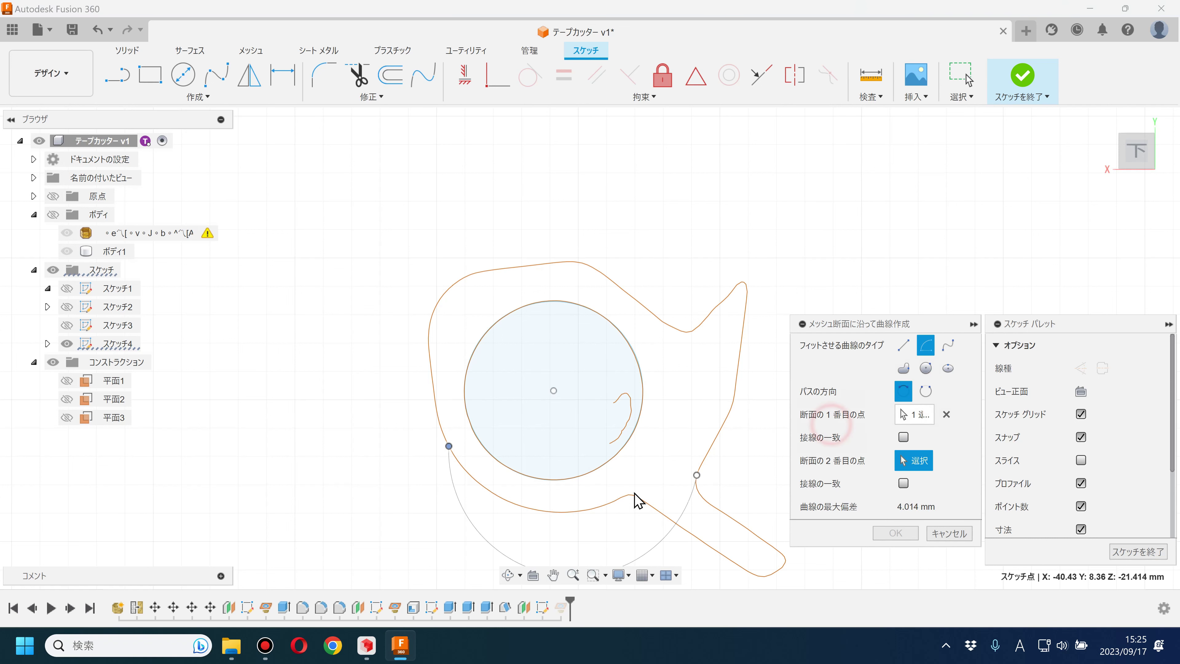
left_click(614, 501)
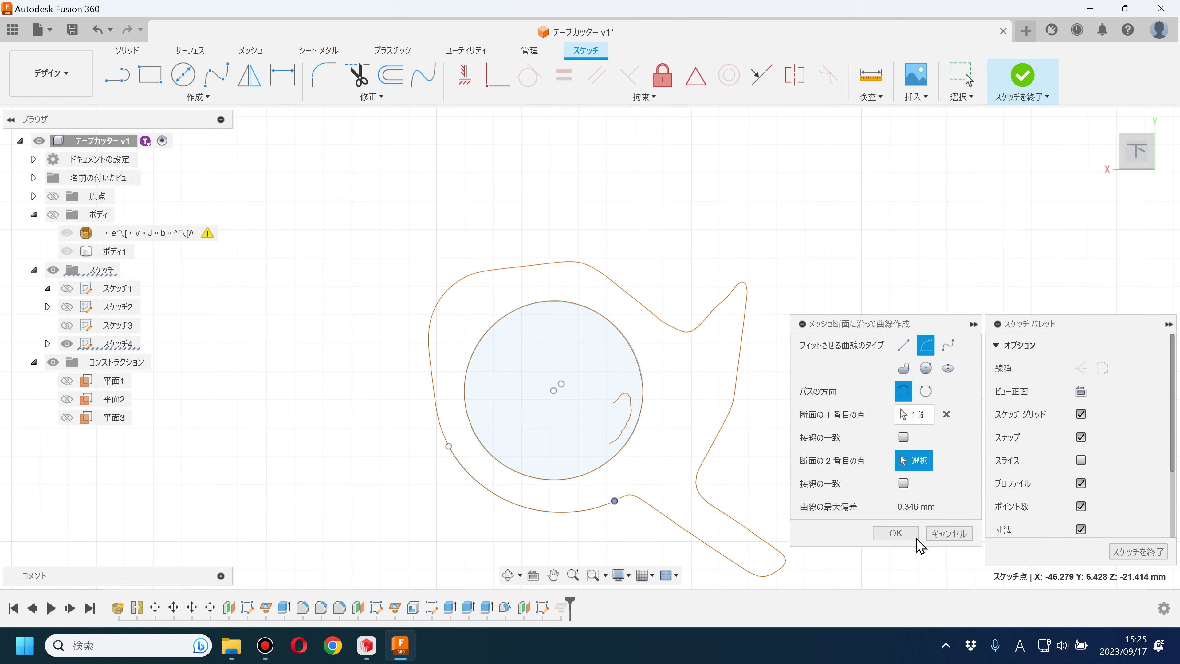
left_click(896, 532)
- Abandon a trial line and select the fitted lower arc for removal
left_click(116, 81)
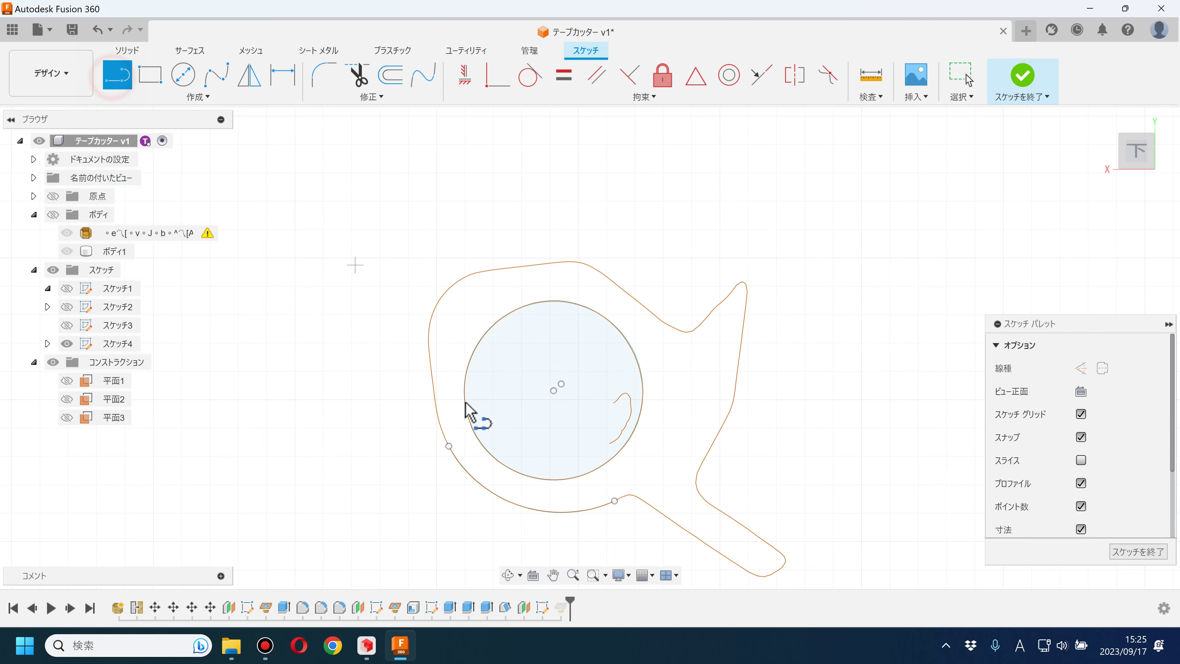
left_click(447, 440)
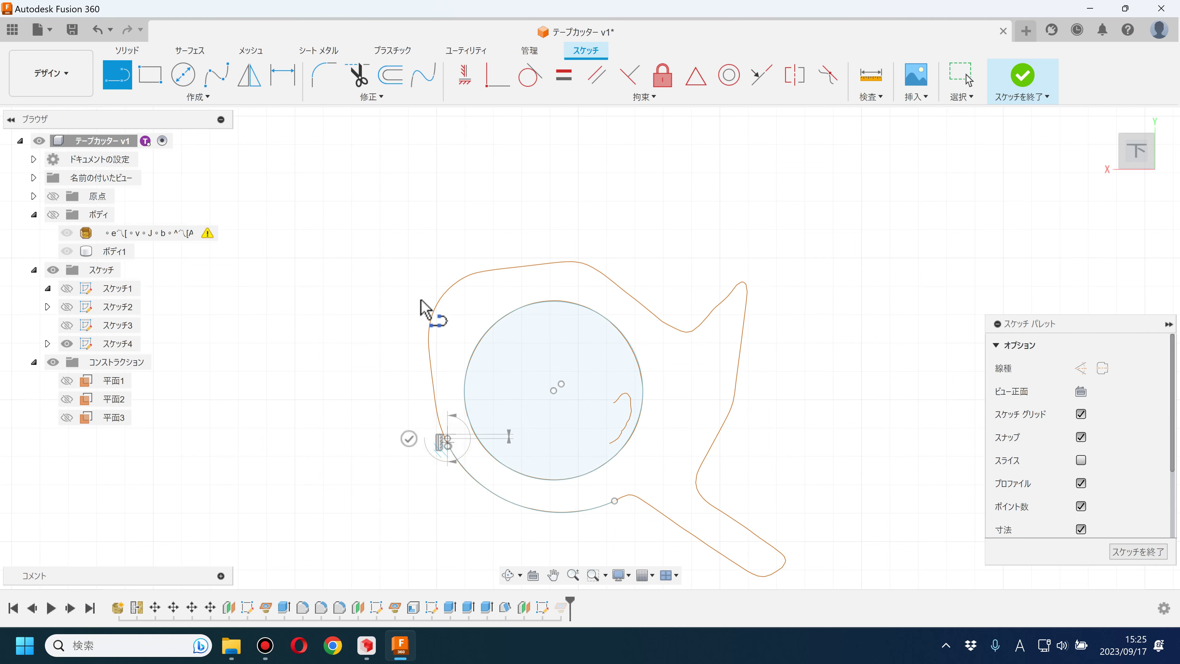
key("Escape")
key("Escape")
left_click(484, 492)
key("Escape")
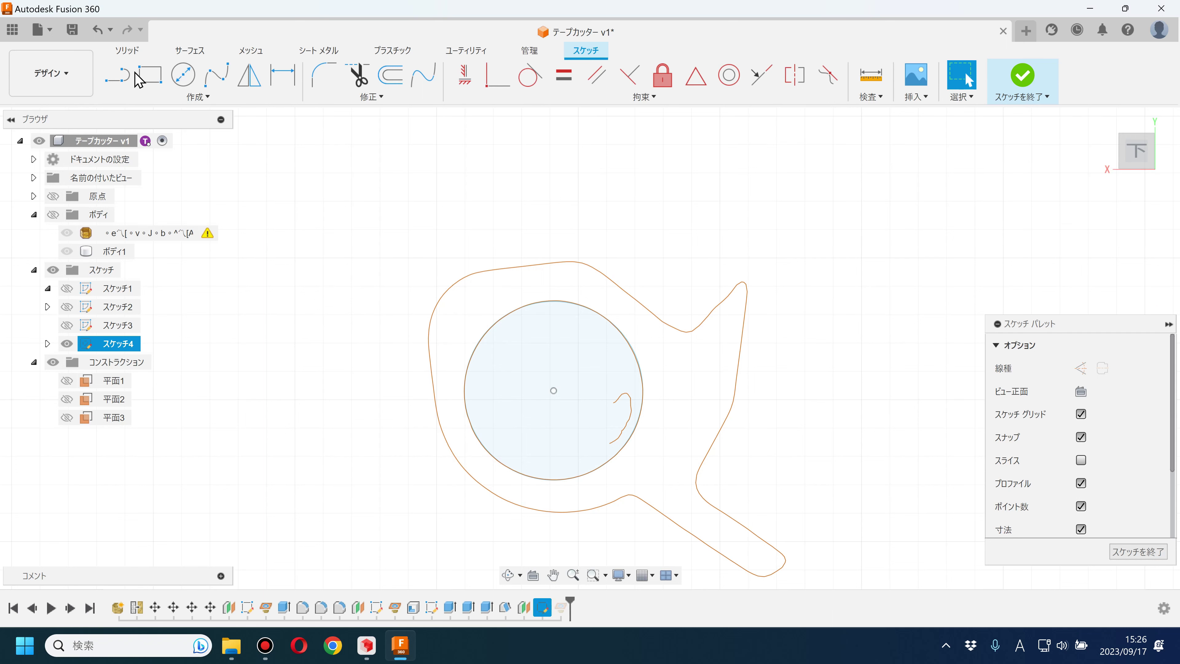
left_click(117, 74)
- Draw two lines along the handle edge toward the handle top, adjusting the lower end
left_click(628, 491)
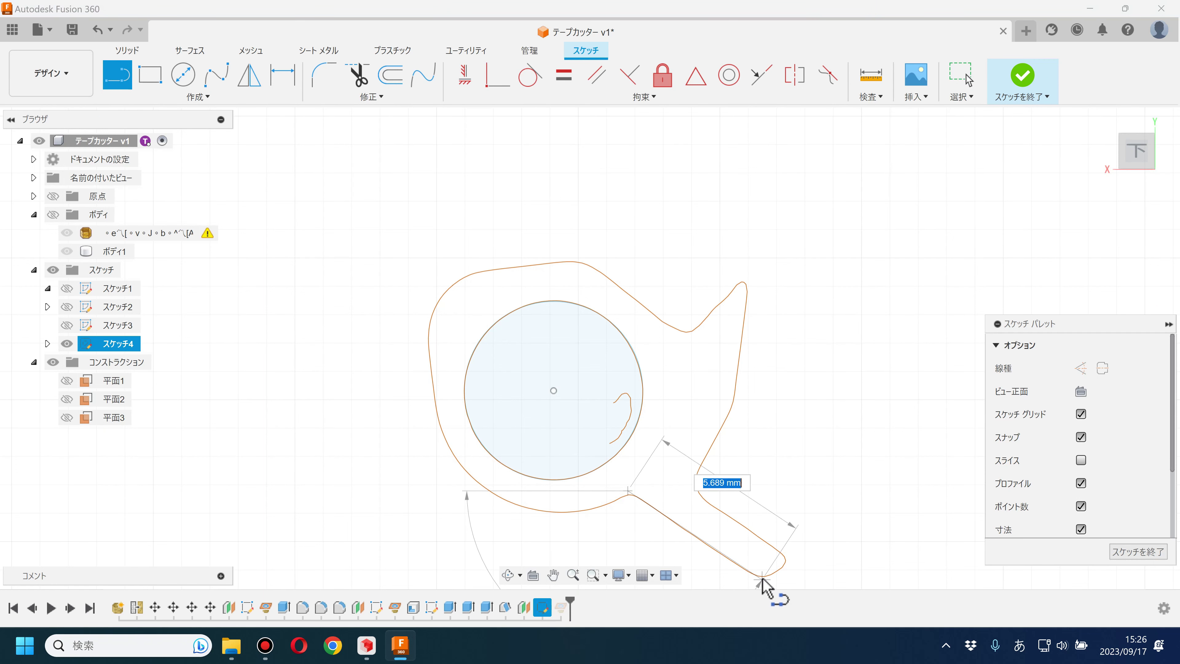
middle_click_drag(762, 579, 690, 489)
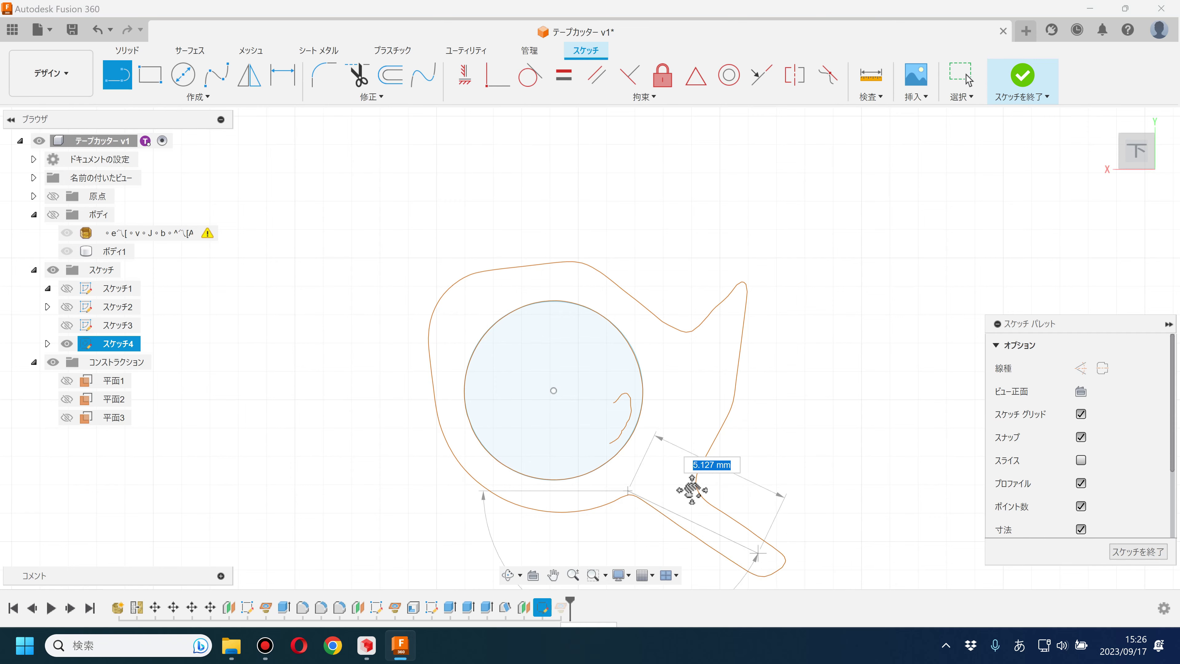
left_click(705, 515)
scroll(734, 488, "up", 2)
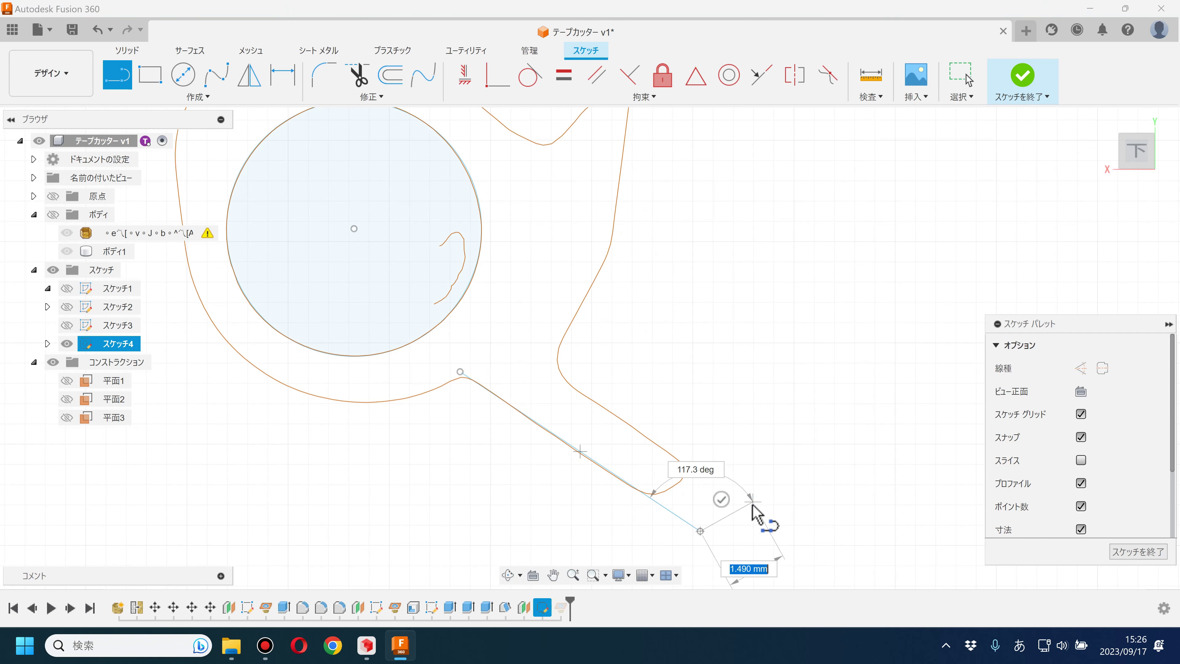
left_click(721, 497)
left_click(747, 503)
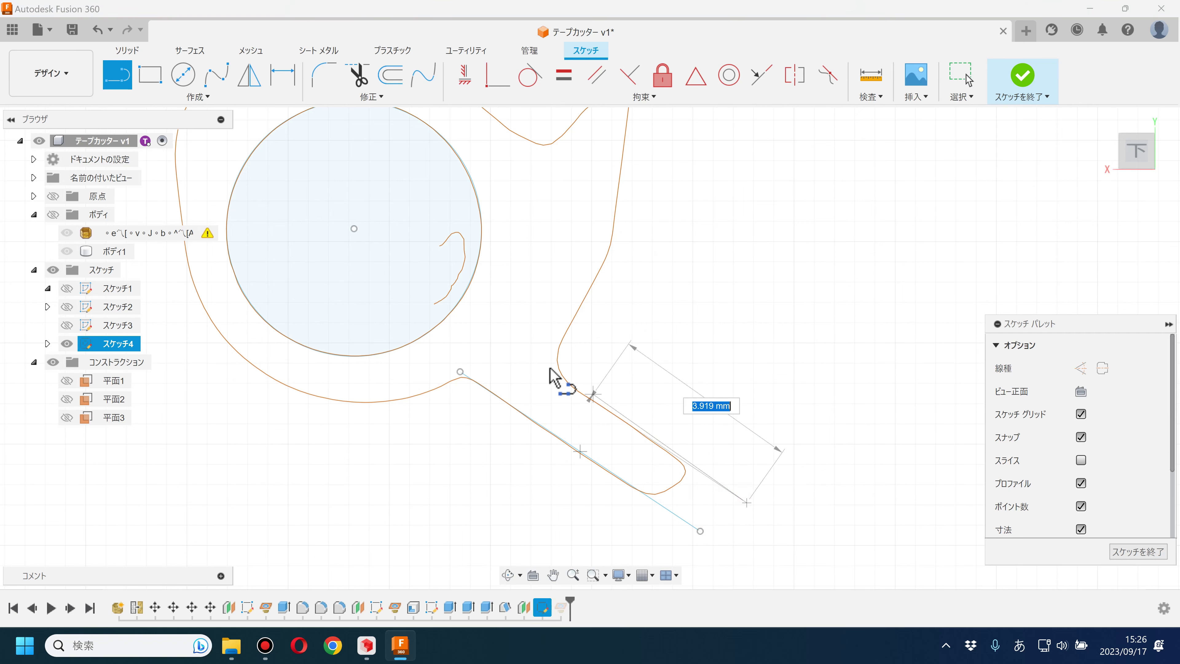
left_click(514, 343)
key("Escape")
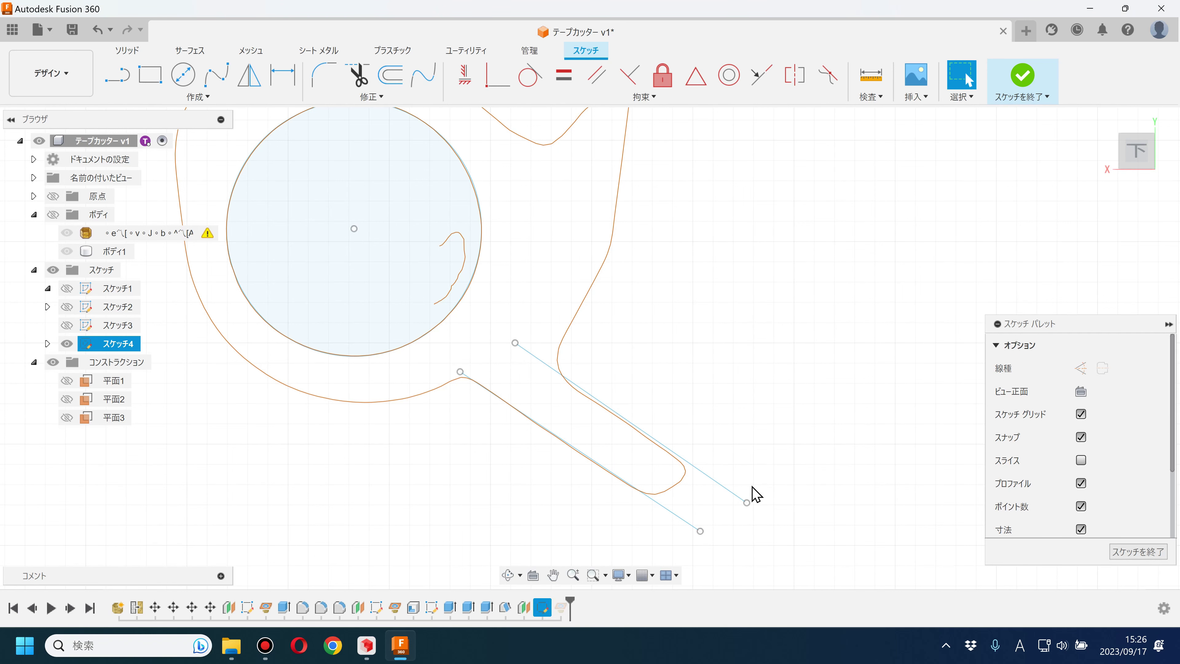
left_click_drag(746, 502, 739, 509)
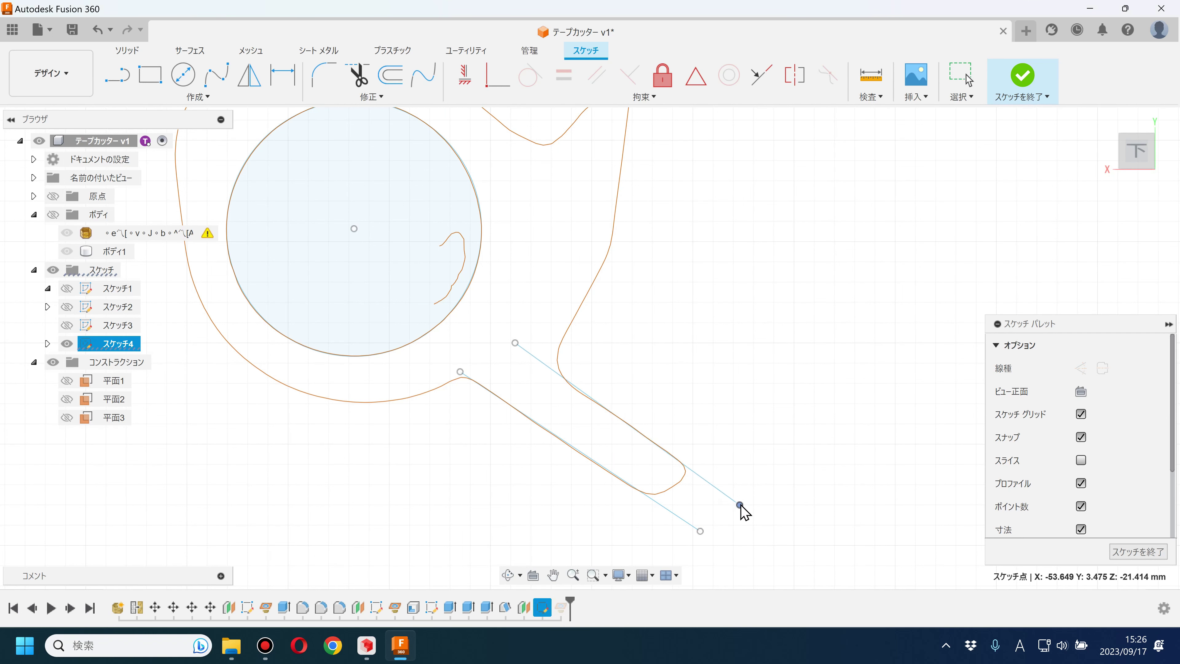
- Draw a line along the handle's inner edge down to the handle junction
left_click(643, 356)
scroll(628, 381, "down", 2)
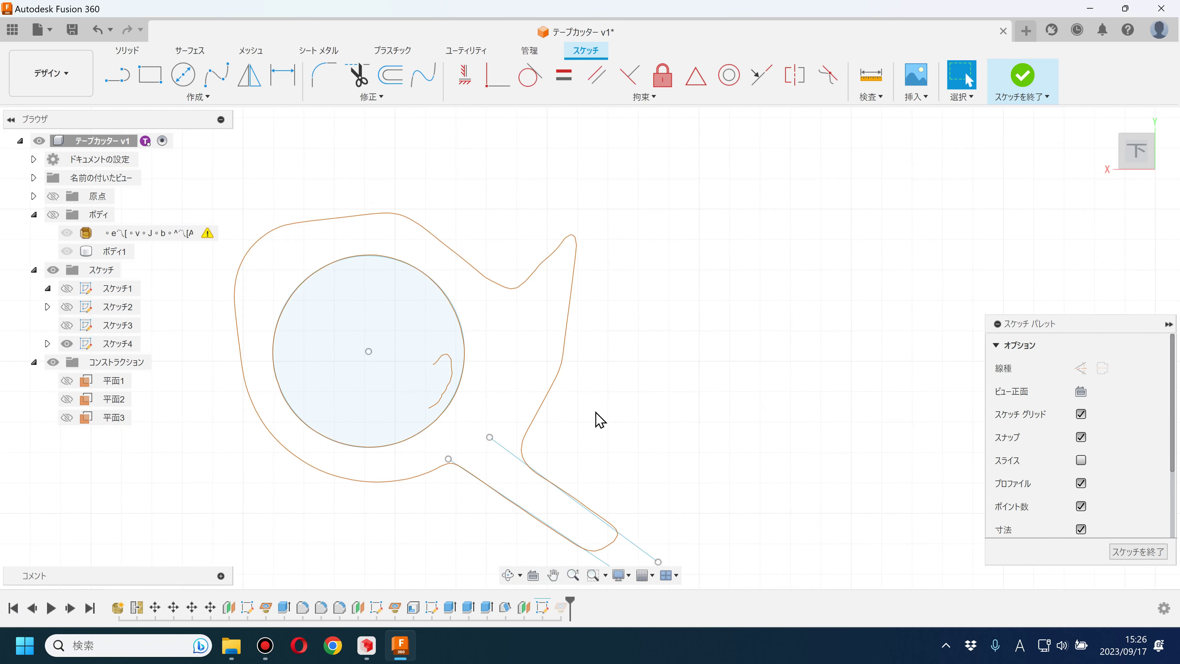
left_click(123, 80)
left_click(578, 337)
left_click(503, 475)
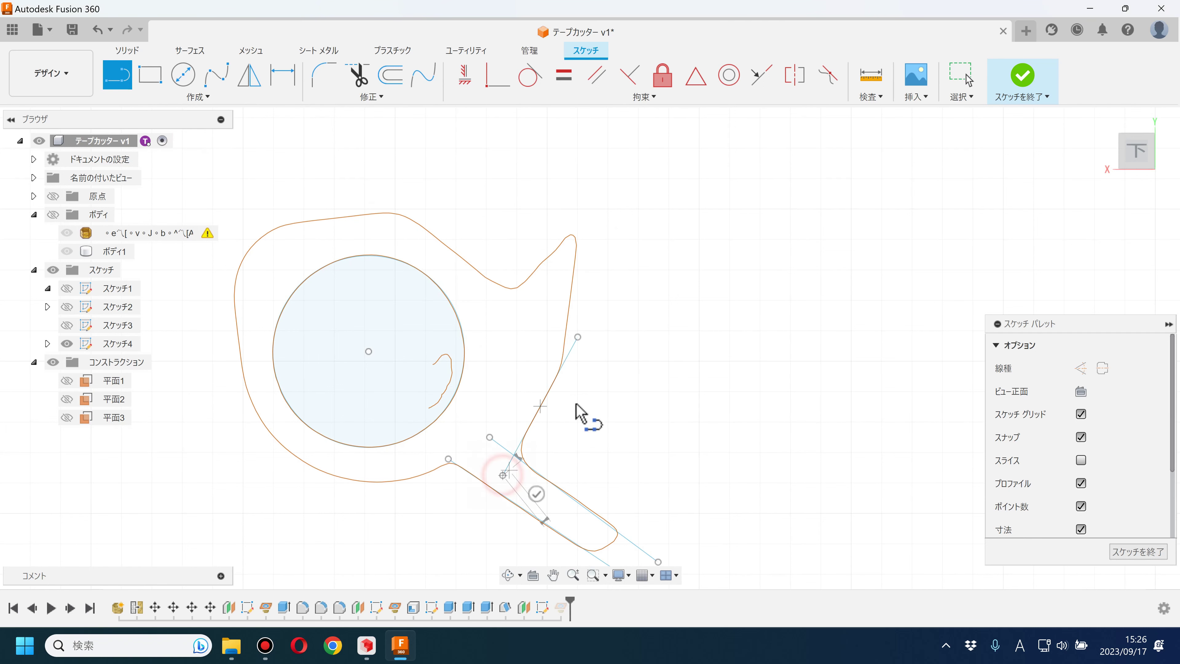
key("Escape")
- Draw a tangent line up the outline's right side, raise its top end, and start a notch-edge line
left_click(118, 75)
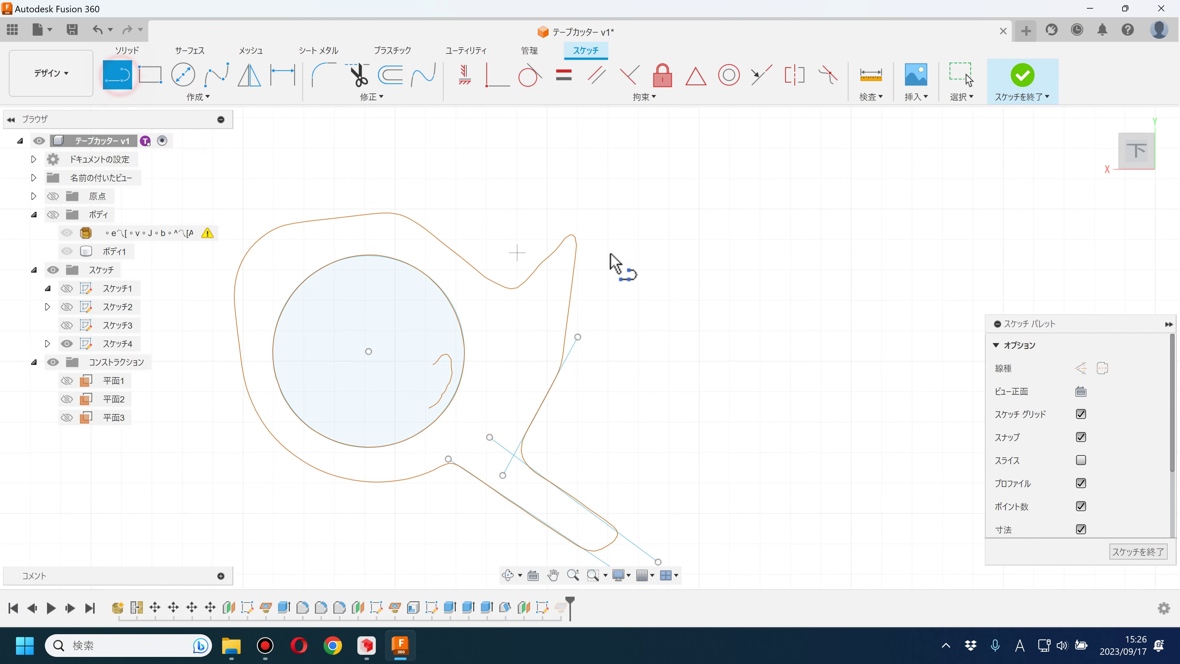
left_click(576, 192)
left_click(558, 405)
double_click(576, 193)
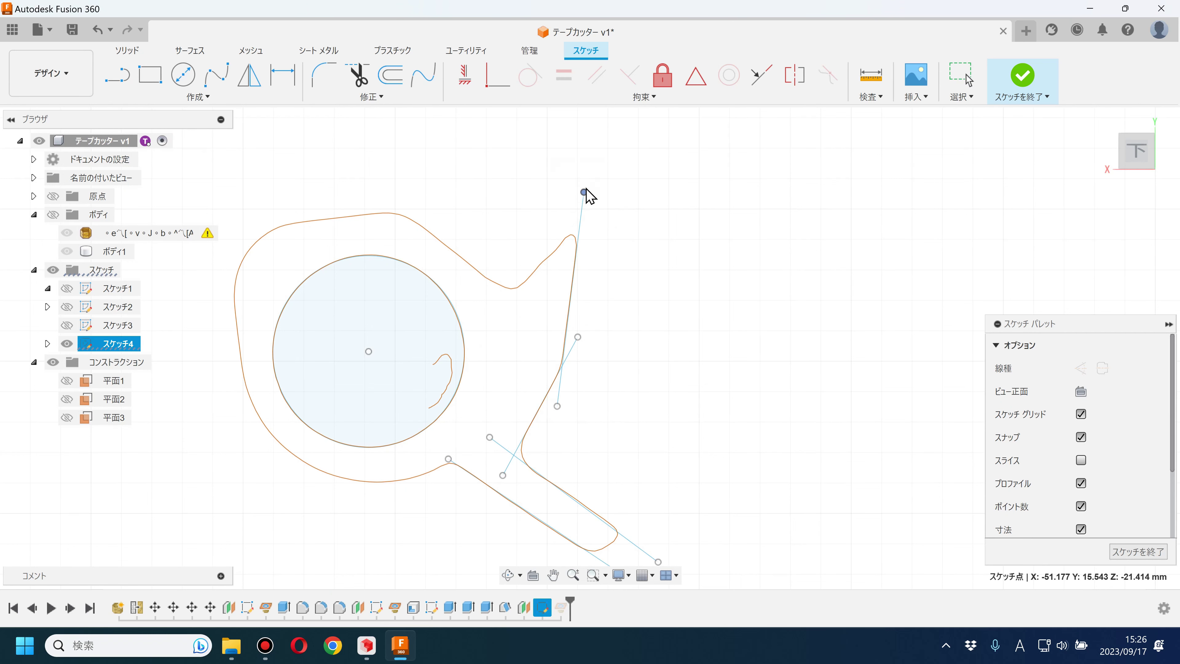
left_click_drag(584, 174, 585, 167)
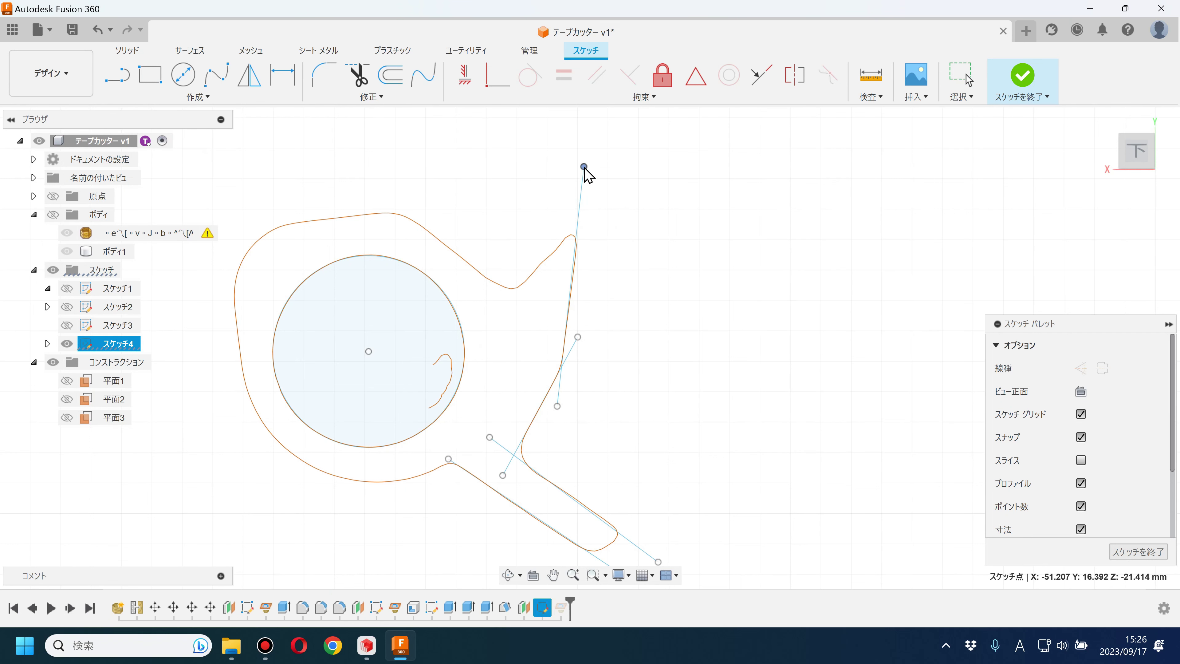
left_click(634, 219)
key("l")
left_click(610, 197)
- Draw lines along the notch's outer and inner edges and adjust their endpoints
double_click(488, 316)
key("Escape")
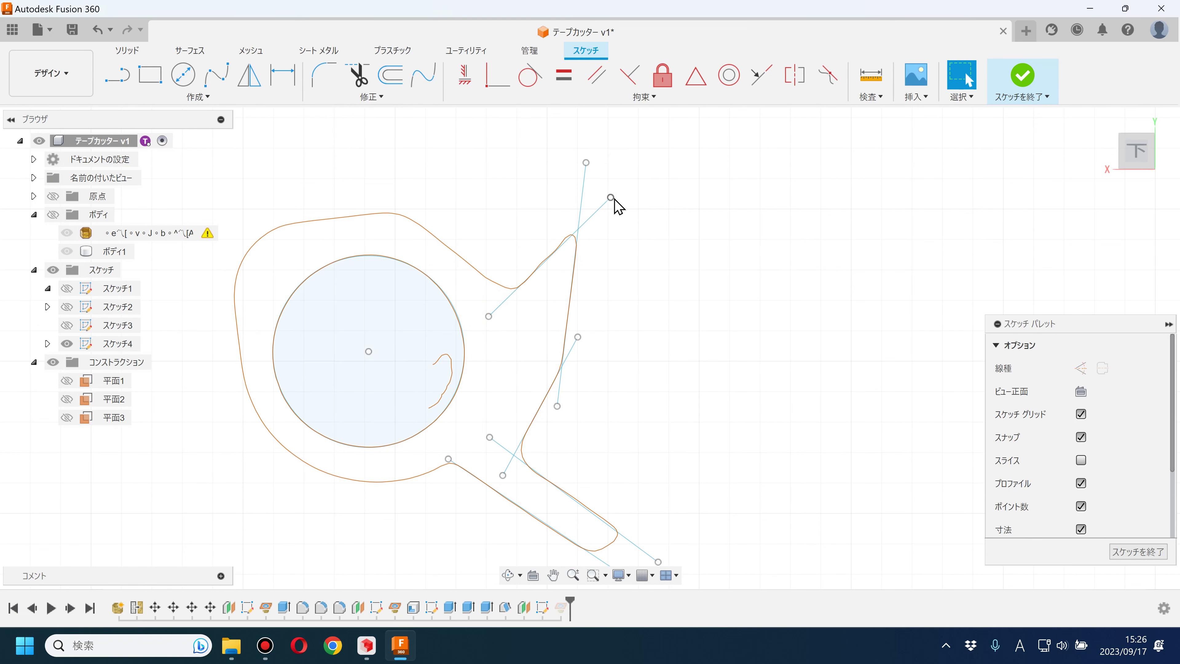
left_click_drag(611, 197, 612, 192)
left_click(660, 316)
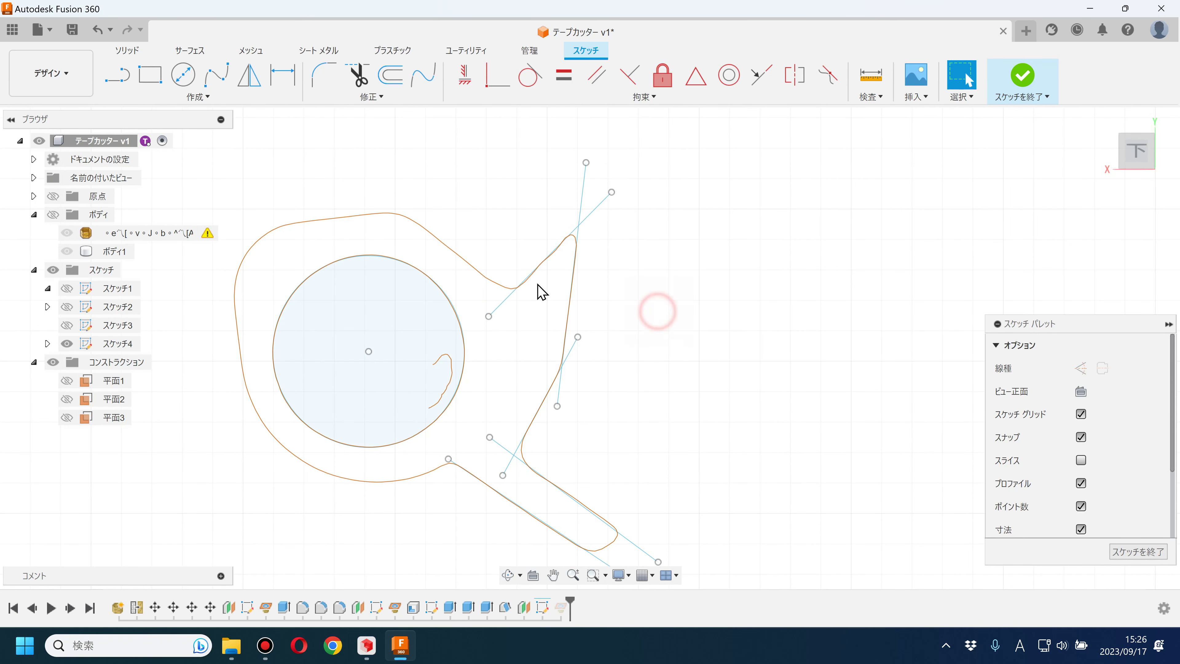
left_click(118, 77)
left_click(367, 194)
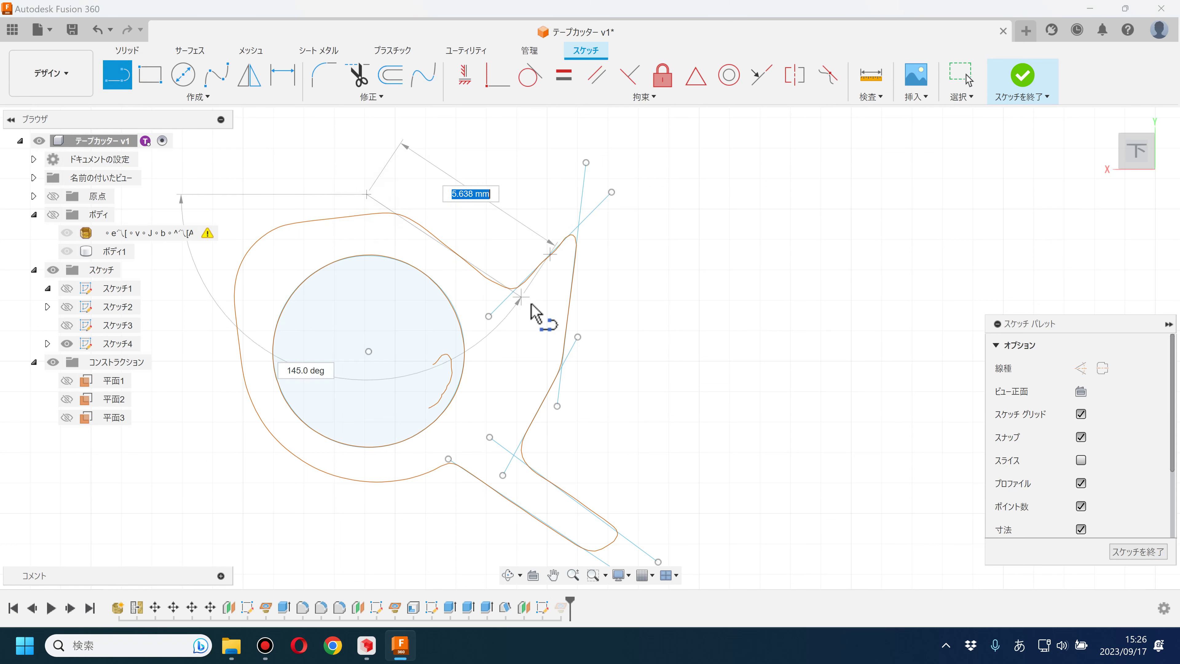
double_click(539, 312)
key("Escape")
left_click_drag(367, 195, 374, 189)
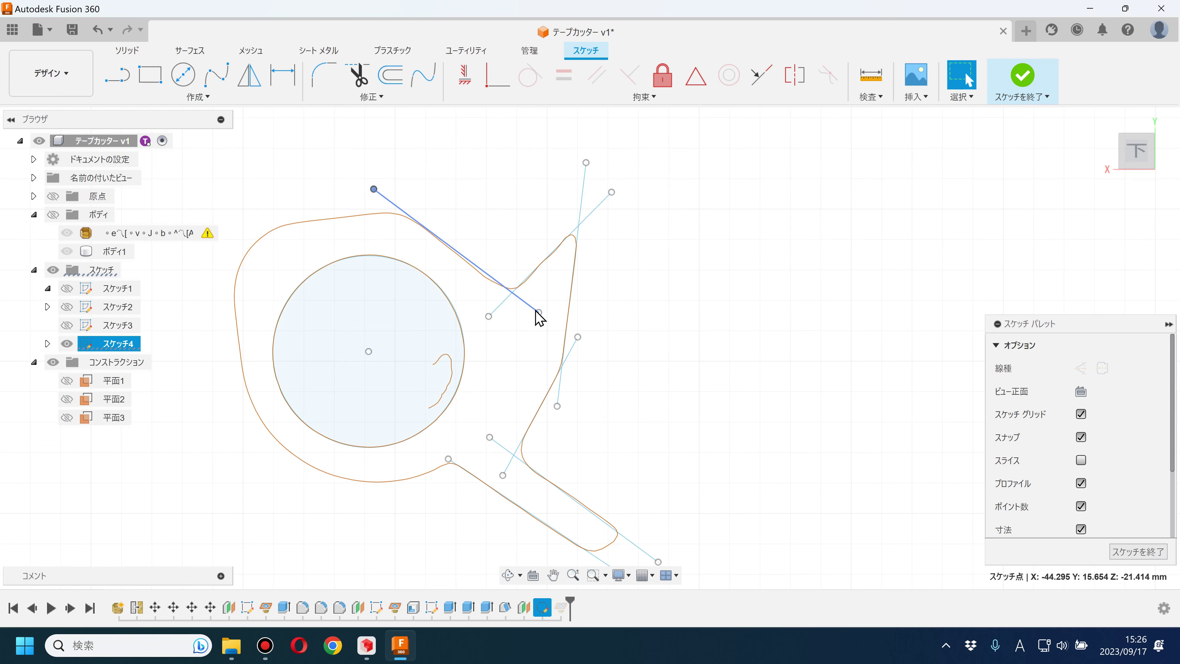
left_click_drag(539, 312, 534, 315)
- Draw lines along the outline's top edge and left side, extending the left line downward
middle_click_drag(464, 197, 479, 242)
left_click(117, 74)
left_click(228, 288)
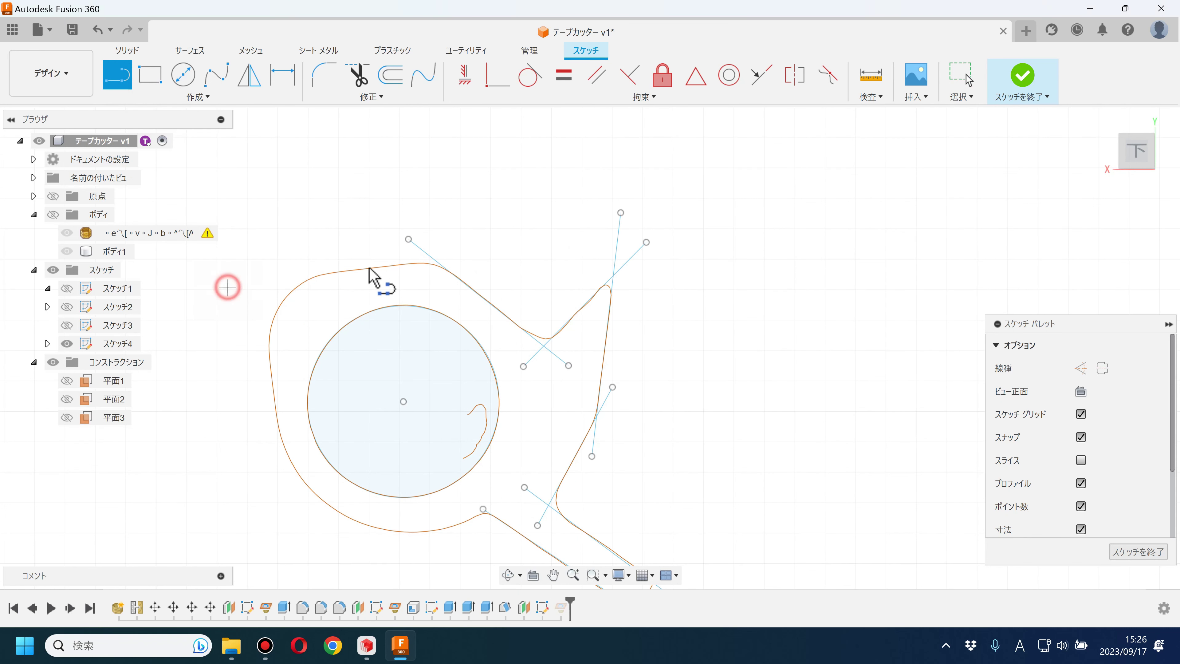
left_click(486, 255)
key("Escape")
left_click(117, 74)
left_click(260, 242)
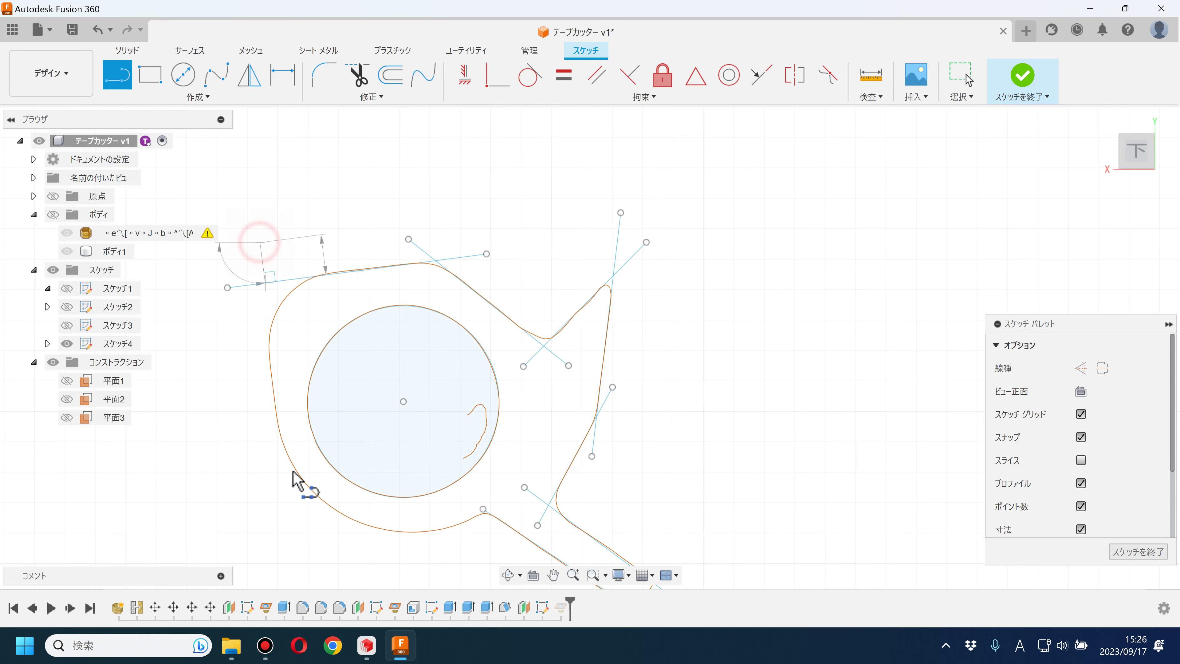
left_click(291, 553)
key("Escape")
left_click_drag(260, 242, 254, 240)
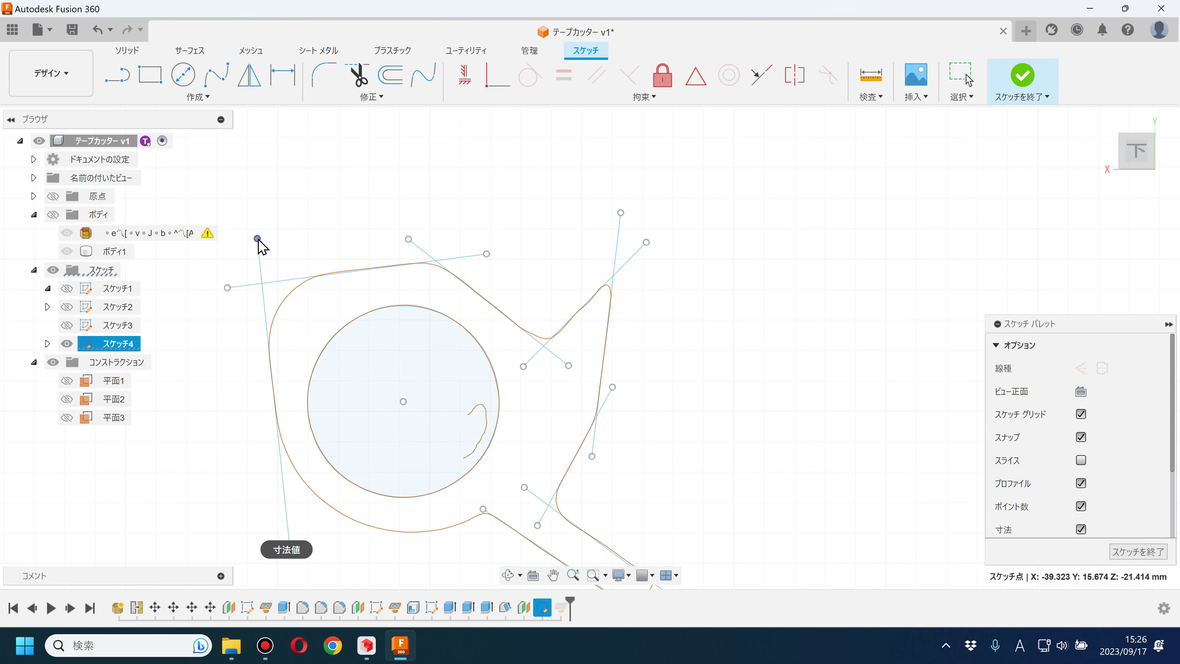
middle_click_drag(250, 351, 254, 270)
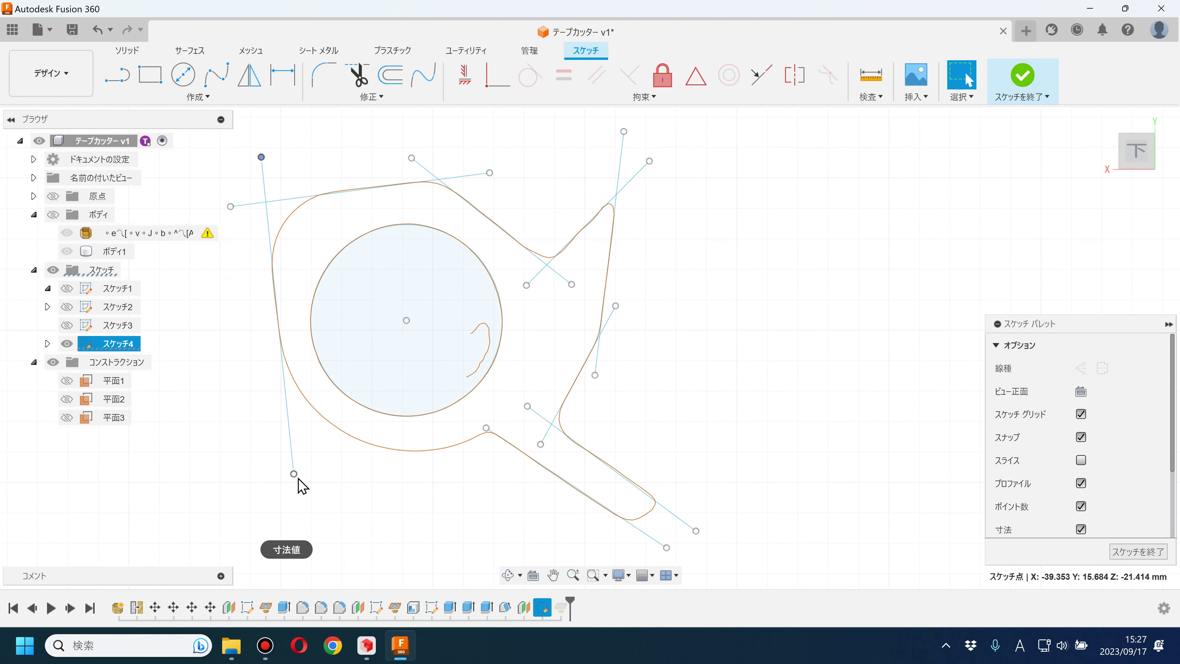
left_click_drag(297, 475, 299, 499)
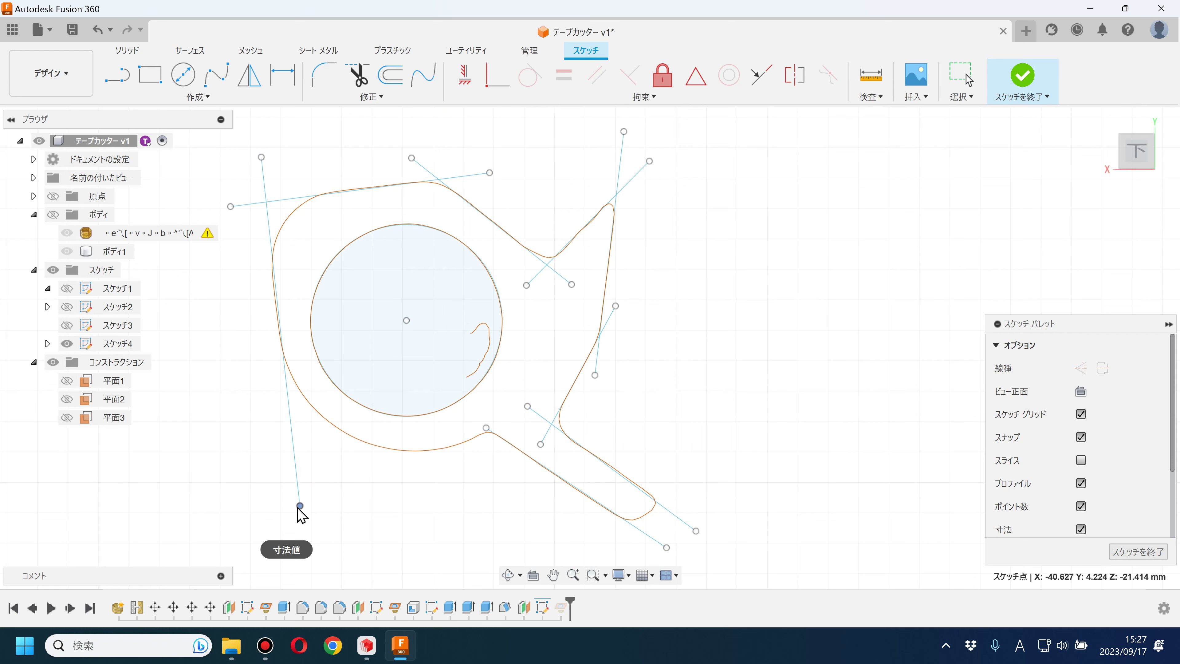
- Trim both overhanging line ends at the top-left corner
left_click(377, 504)
left_click(357, 73)
left_click(262, 167)
left_click(254, 204)
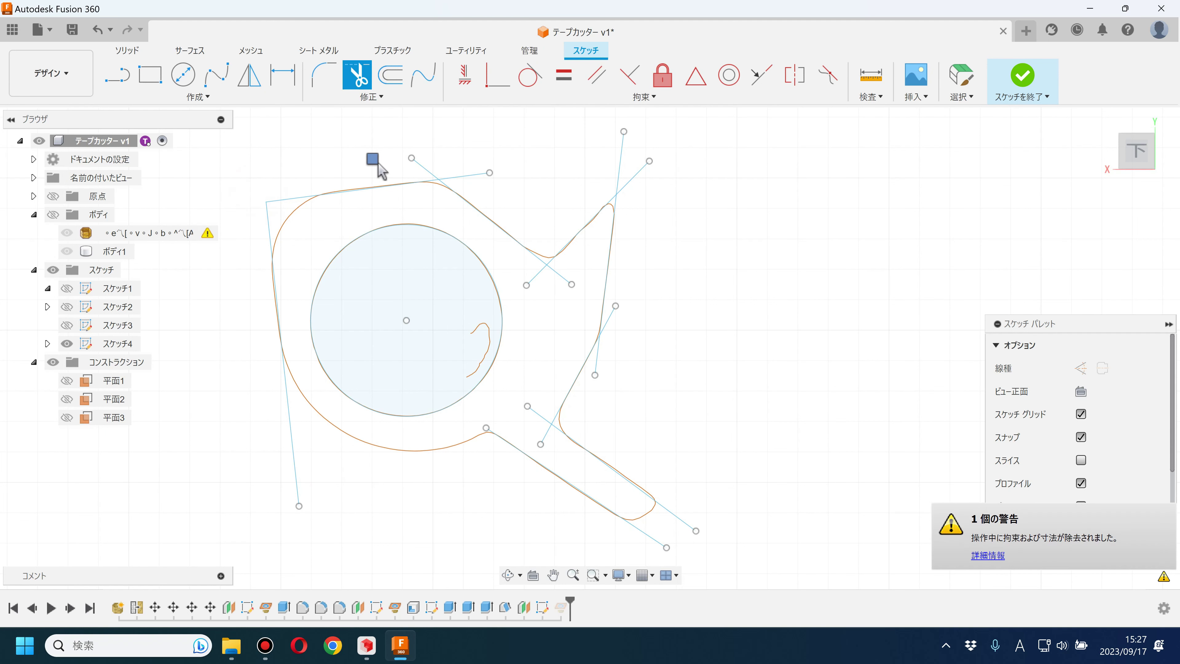
- Trim overhangs along the top edge, below the notch, on the right side and lower-right corner
left_click_drag(377, 163, 665, 188)
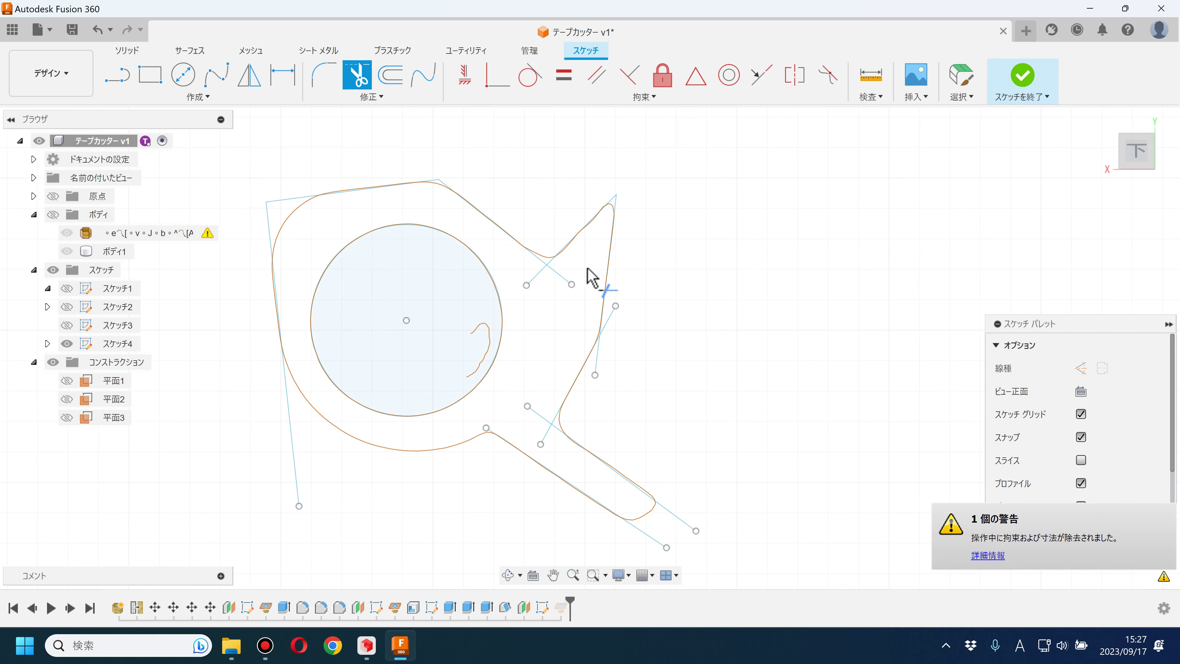
left_click_drag(566, 280, 531, 284)
left_click(613, 291)
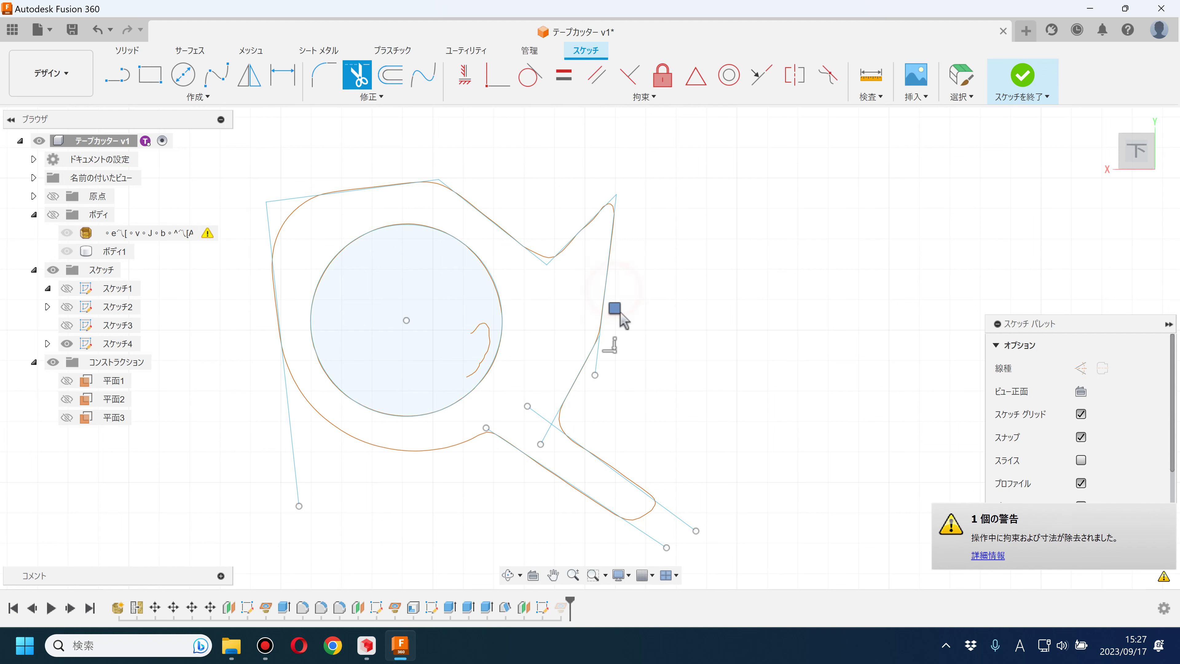
left_click(601, 369)
left_click_drag(556, 408, 539, 432)
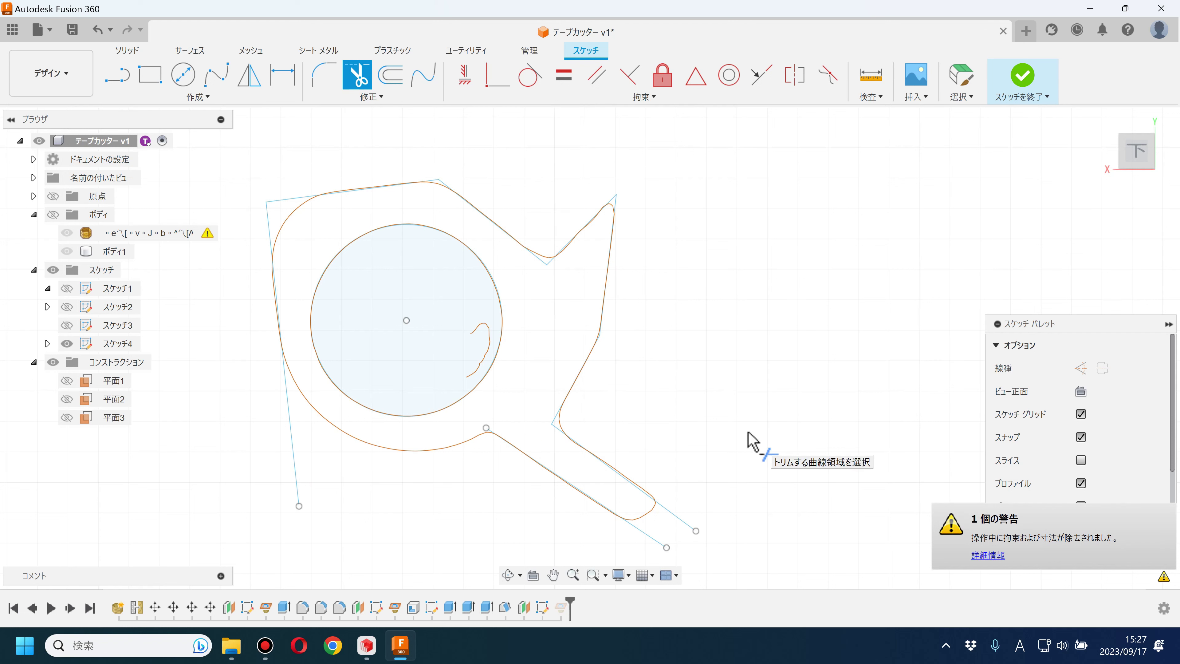
left_click(117, 83)
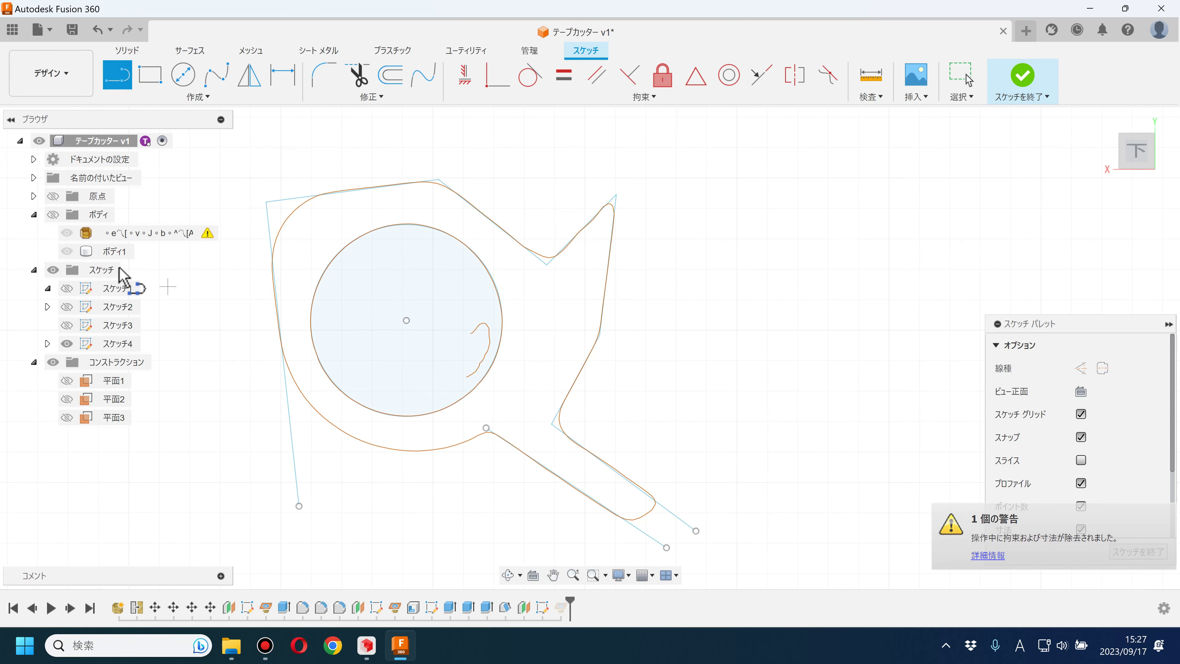
- Hide the scanned mesh, show ボディ1 behind the sketch, and pick its vertical blade edge
left_click(68, 249)
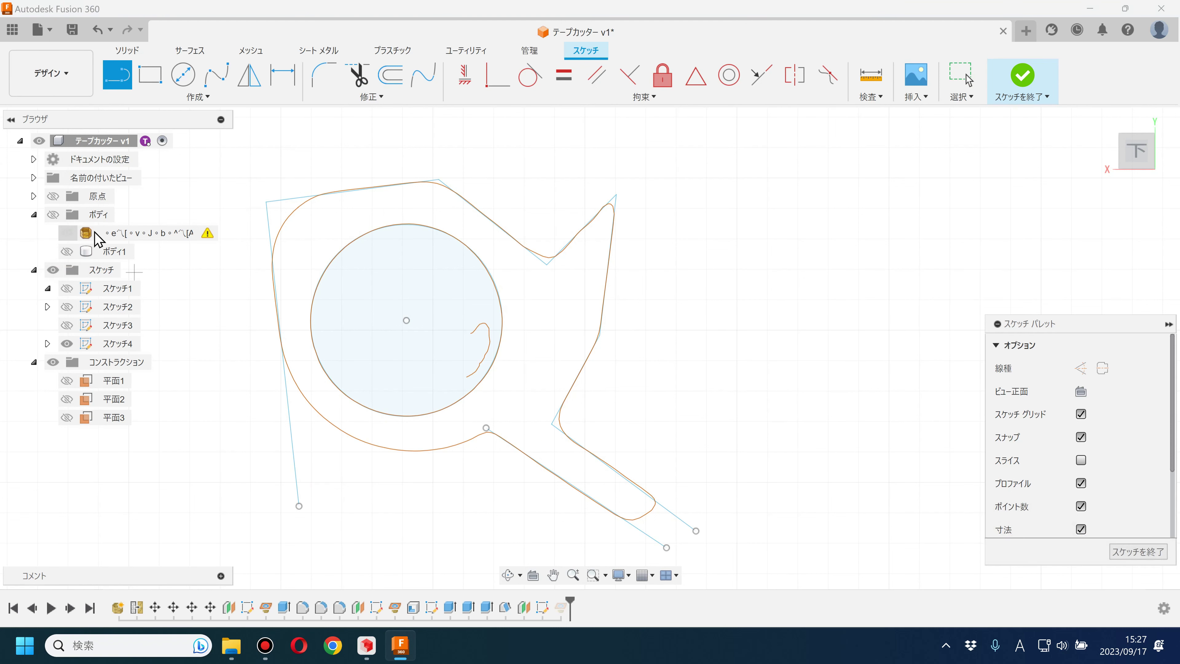
key("Escape")
left_click(52, 214)
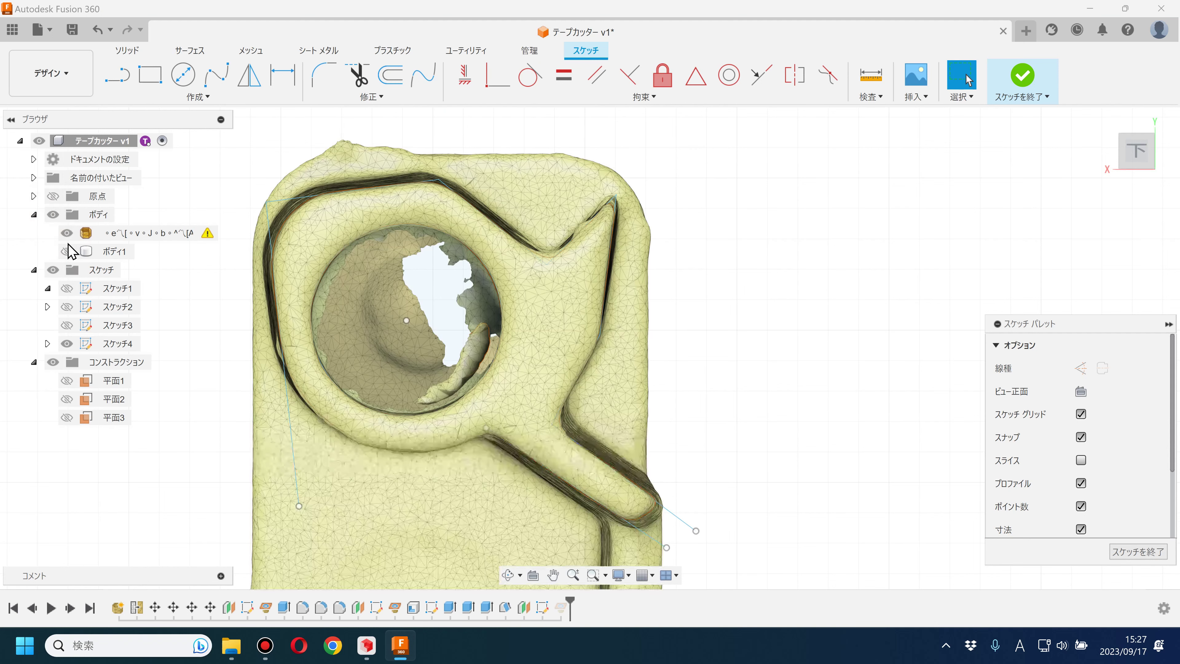
left_click(67, 251)
left_click(67, 232)
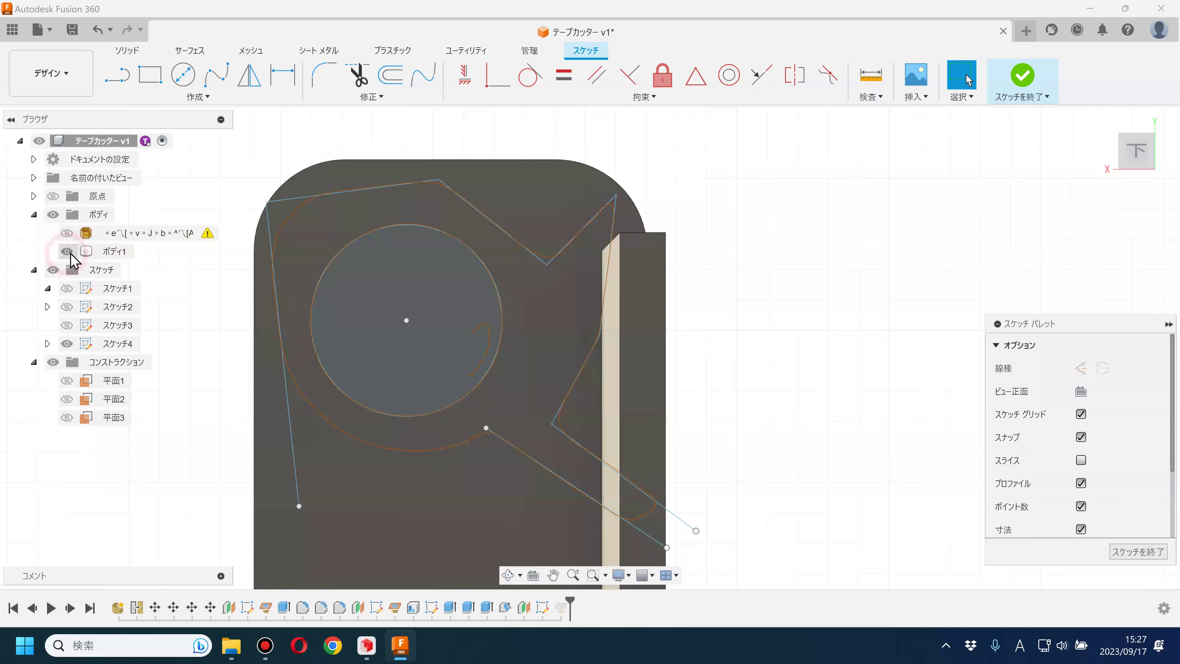
middle_click_drag(729, 438, 695, 311)
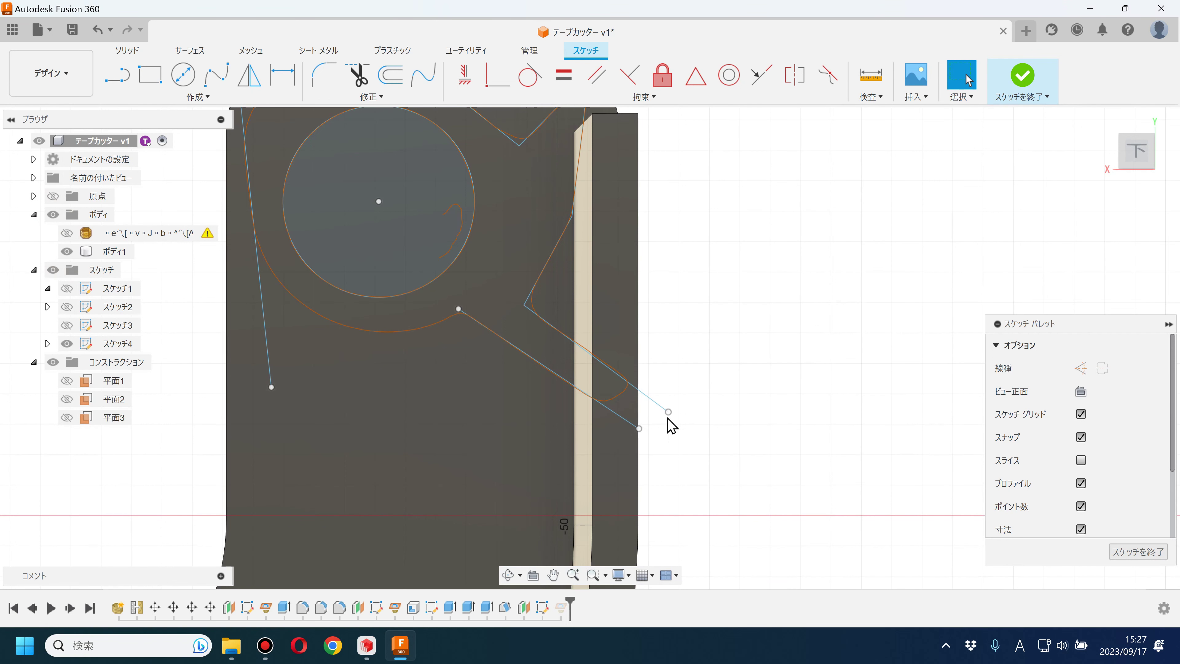
left_click(638, 400)
- Project the body's vertical blade edge into スケッチ4 and hide the solid body
left_click(195, 97)
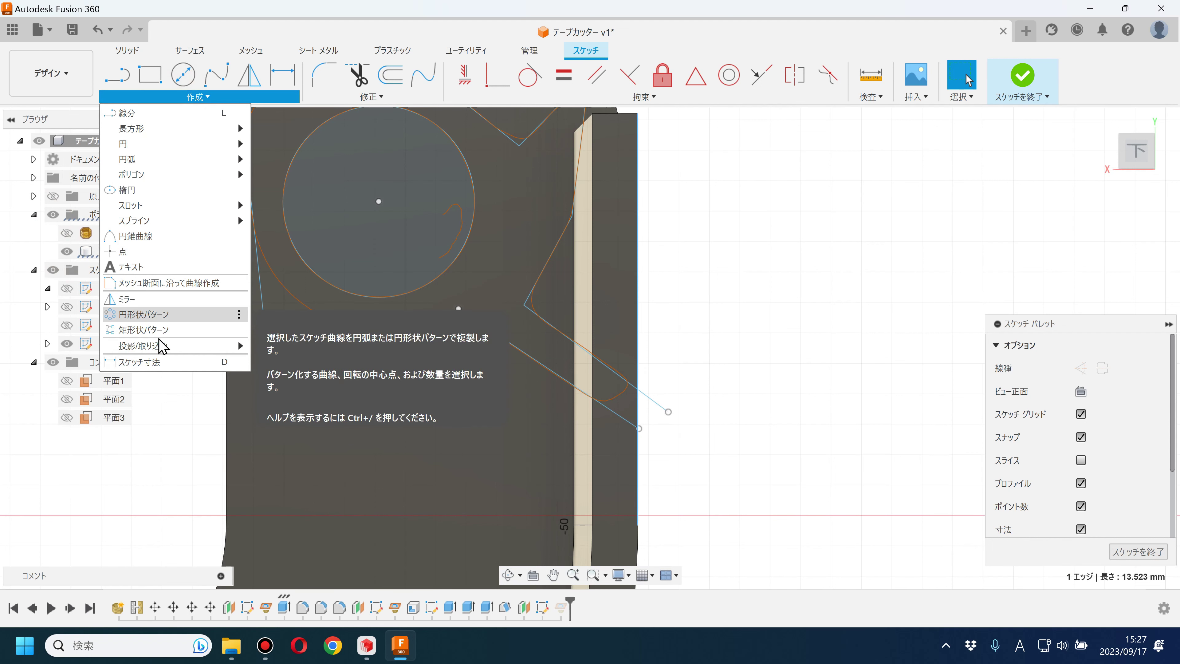
mouse_move(138, 345)
left_click(261, 345)
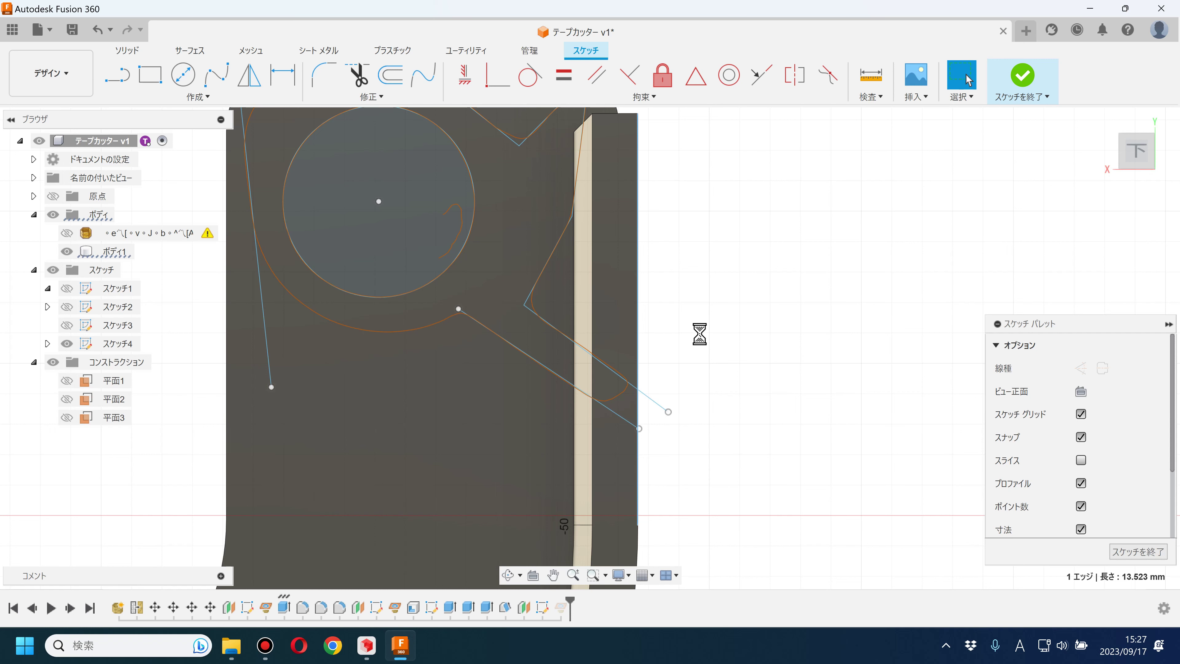
key("p")
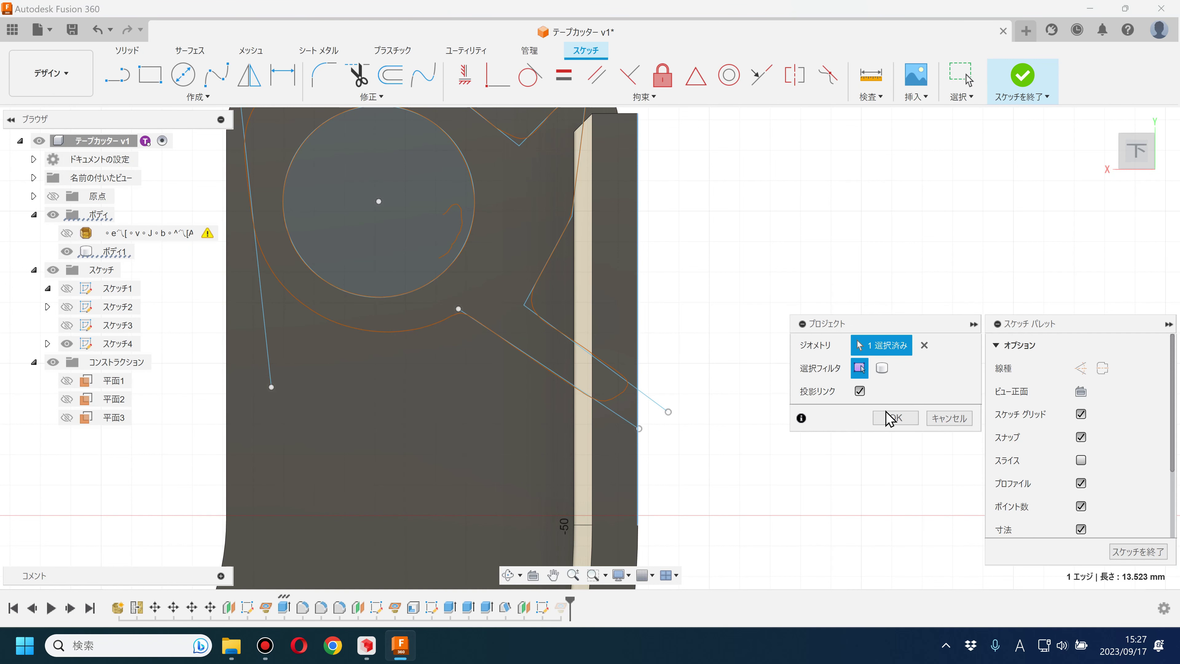
left_click(66, 252)
left_click(764, 322)
- Trim the upper and lower handle line ends back to the projected edge
left_click_drag(640, 429, 653, 438)
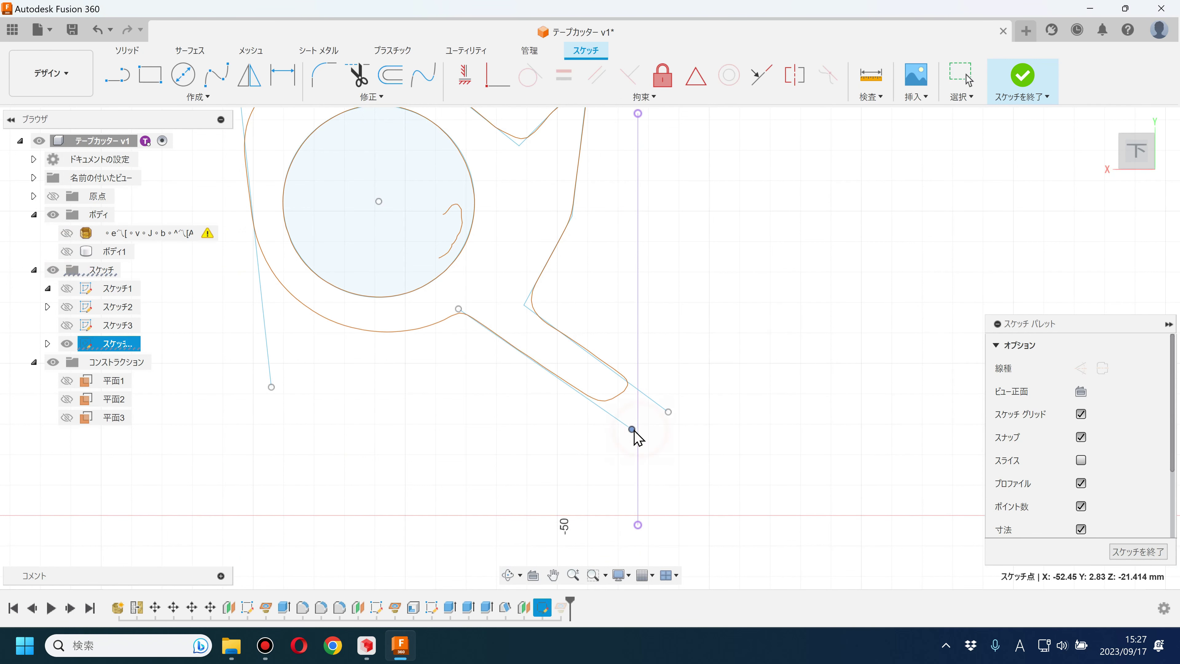
key("t")
left_click(655, 404)
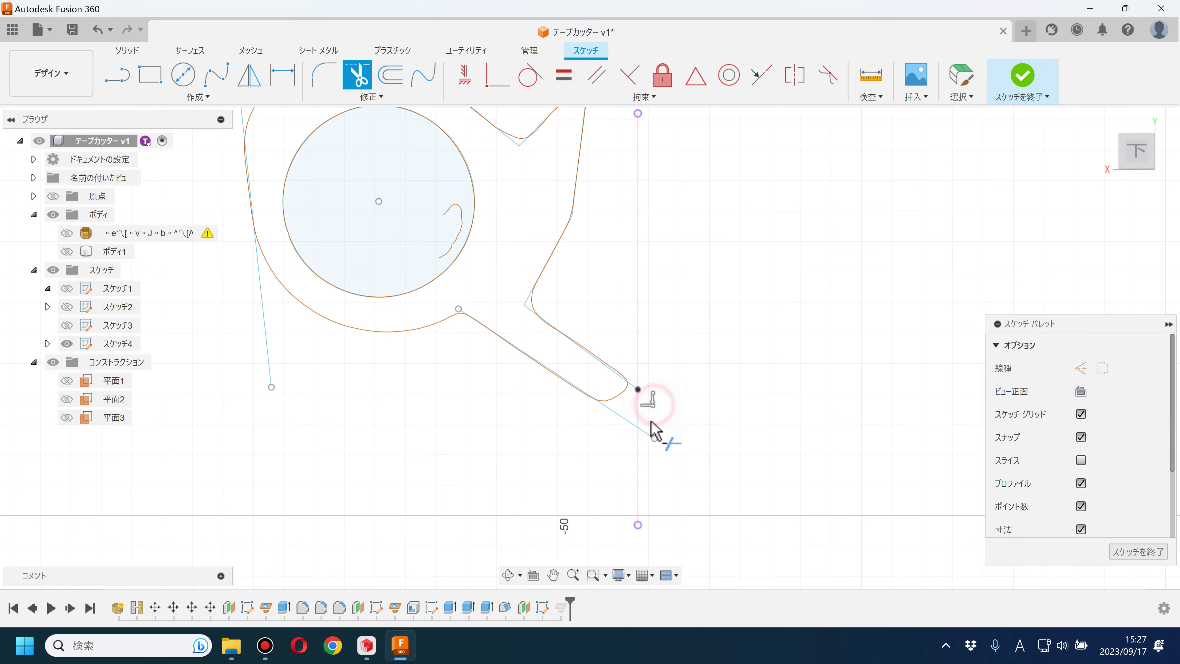
left_click(648, 435)
scroll(743, 428, "down", 3)
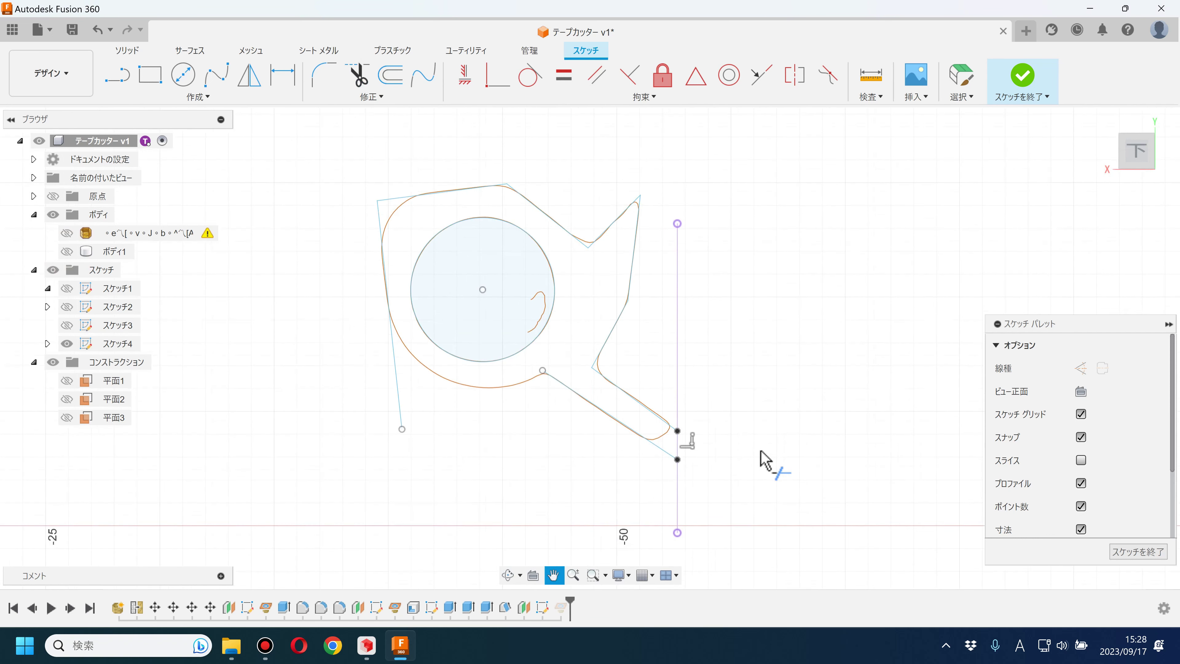
- Fit a first arc through two points on the outline below the circle
left_click(207, 97)
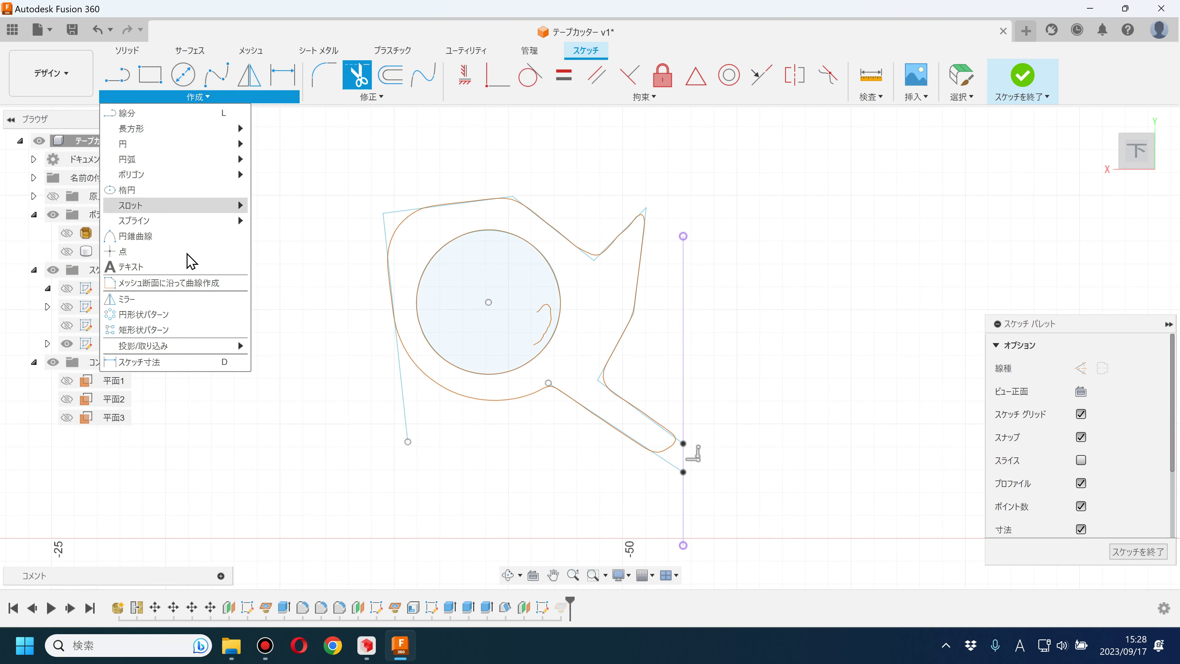
left_click(186, 283)
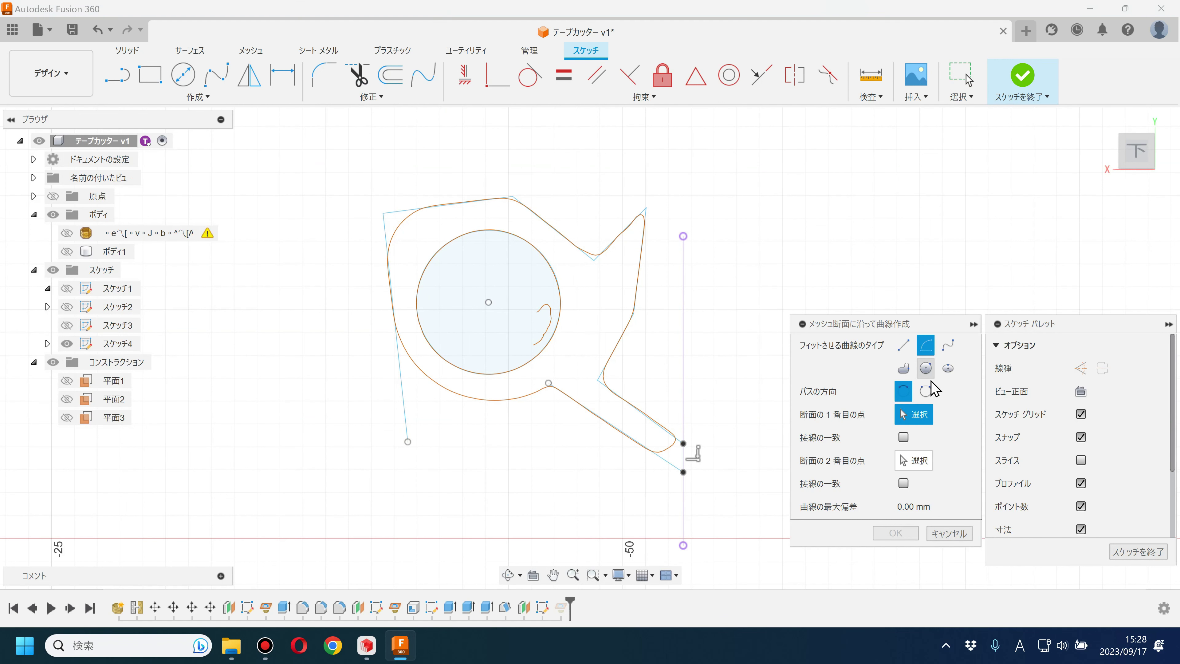
left_click(409, 355)
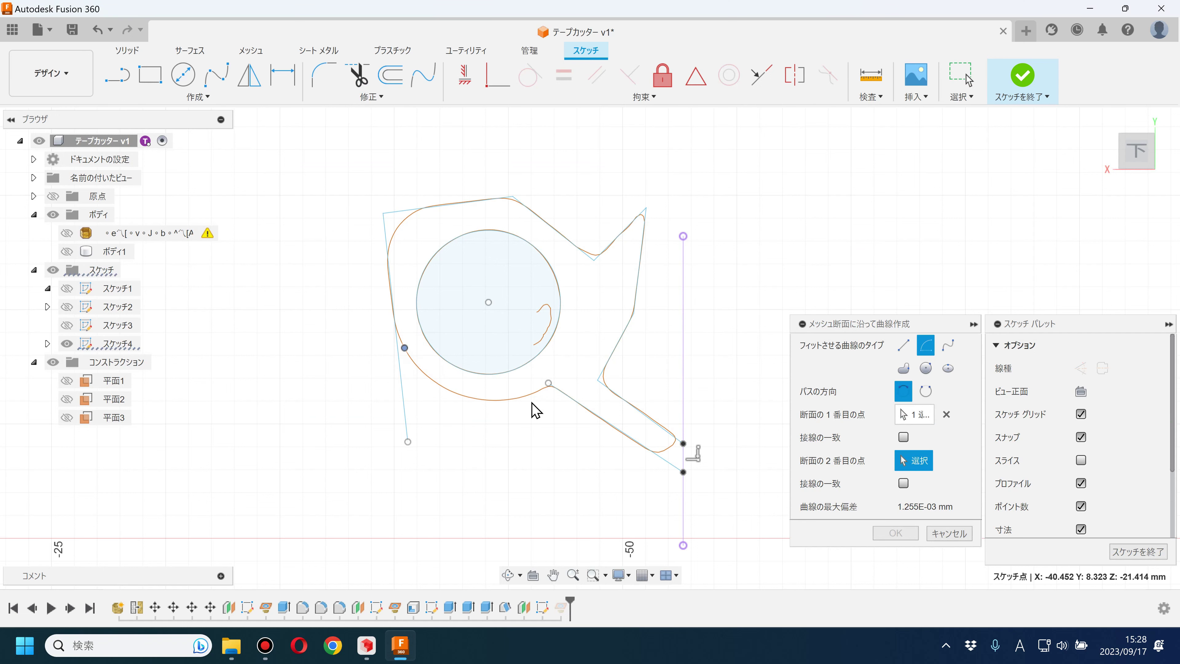
left_click(544, 388)
key("Return")
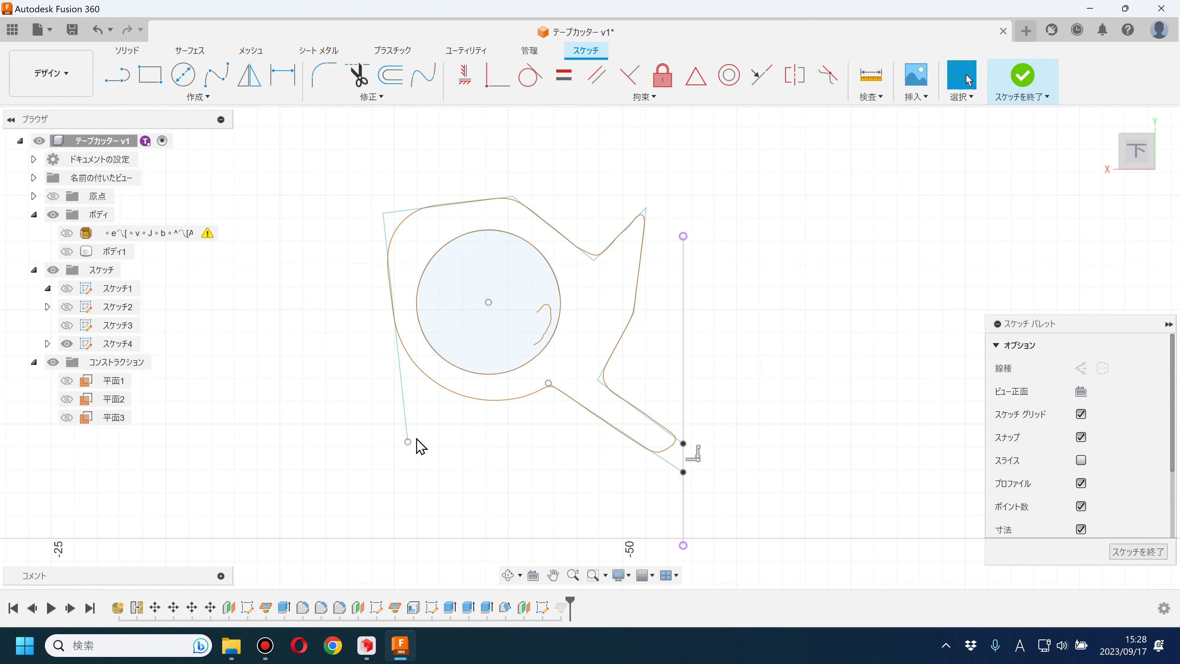
- Refit the arc along the lower outline beneath the circle, ends short of the lines
left_click(212, 93)
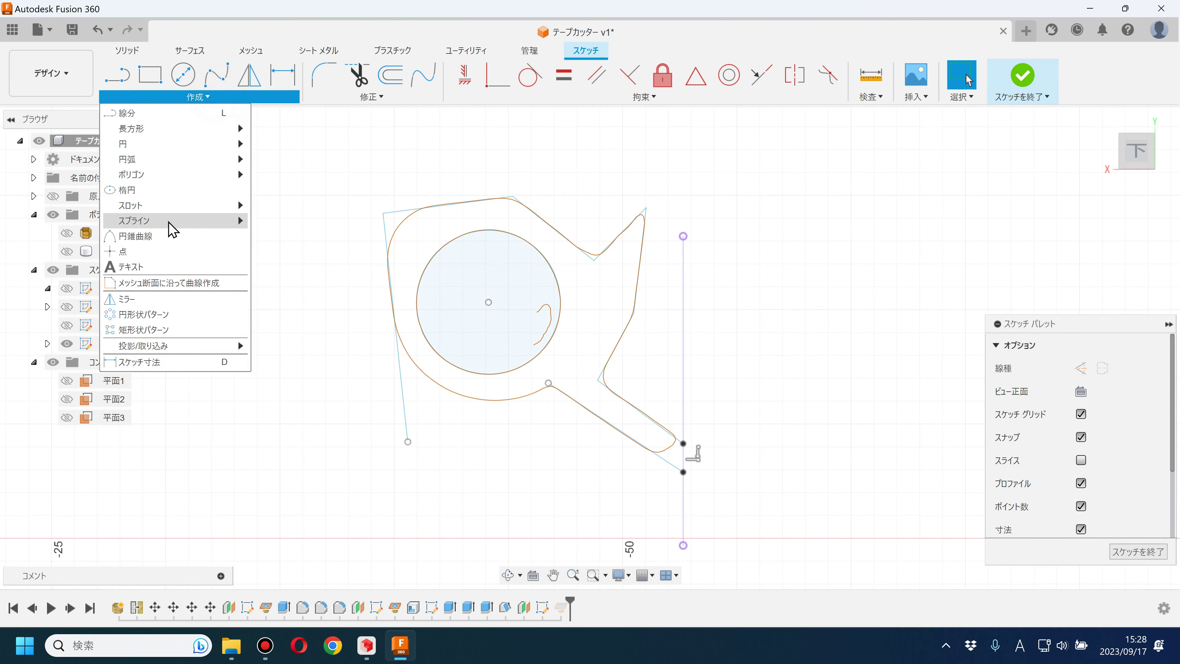
left_click(166, 270)
left_click(204, 96)
left_click(179, 288)
left_click(417, 366)
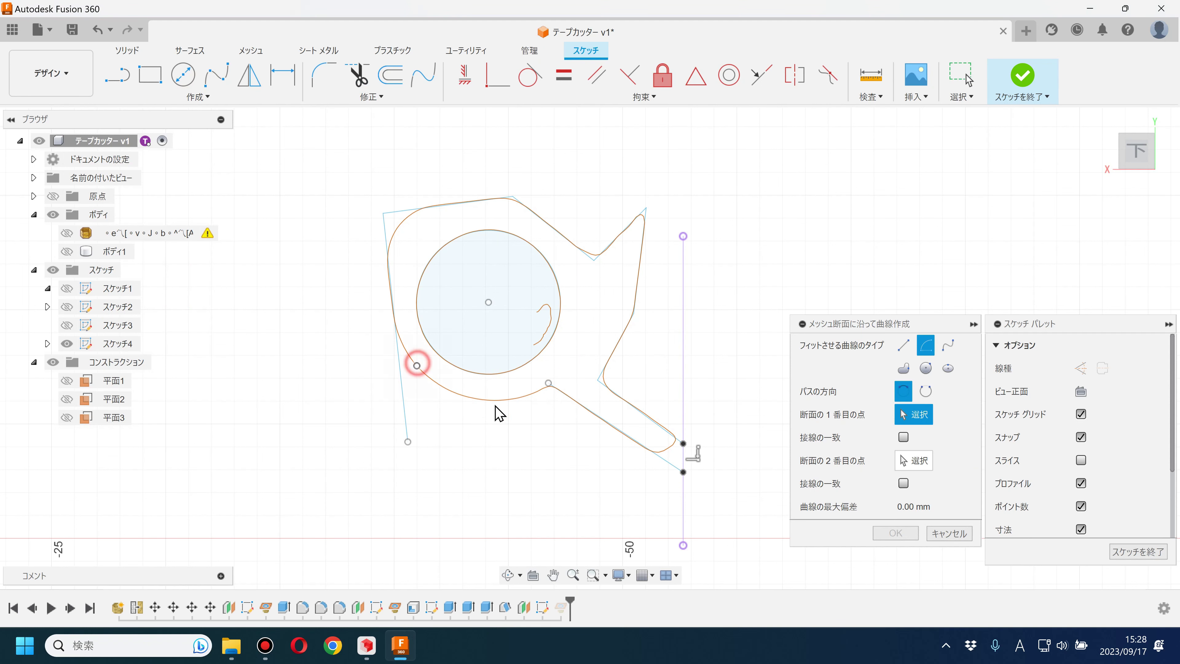
left_click(536, 392)
left_click(895, 533)
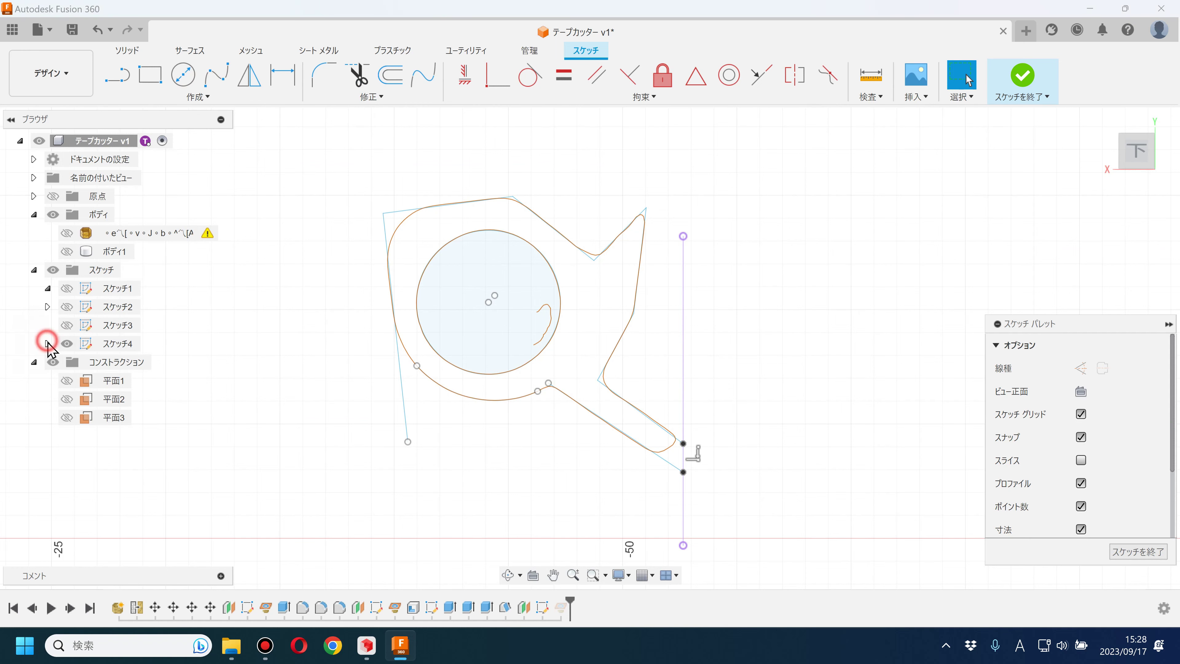
- Hide the メッシュ断面4 section curves inside スケッチ4
left_click(47, 344)
left_click(81, 363)
scroll(419, 403, "up", 1)
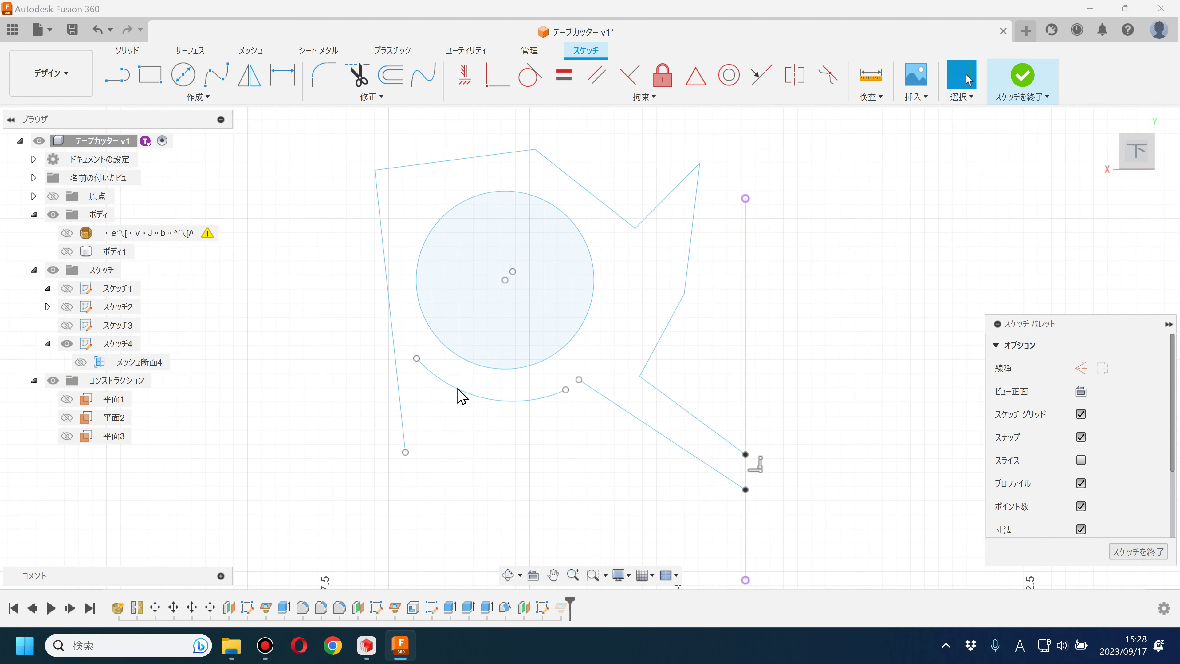
left_click(376, 97)
- Extend the arc's ends to the slanted right line and the left line
left_click(344, 190)
left_click(557, 398)
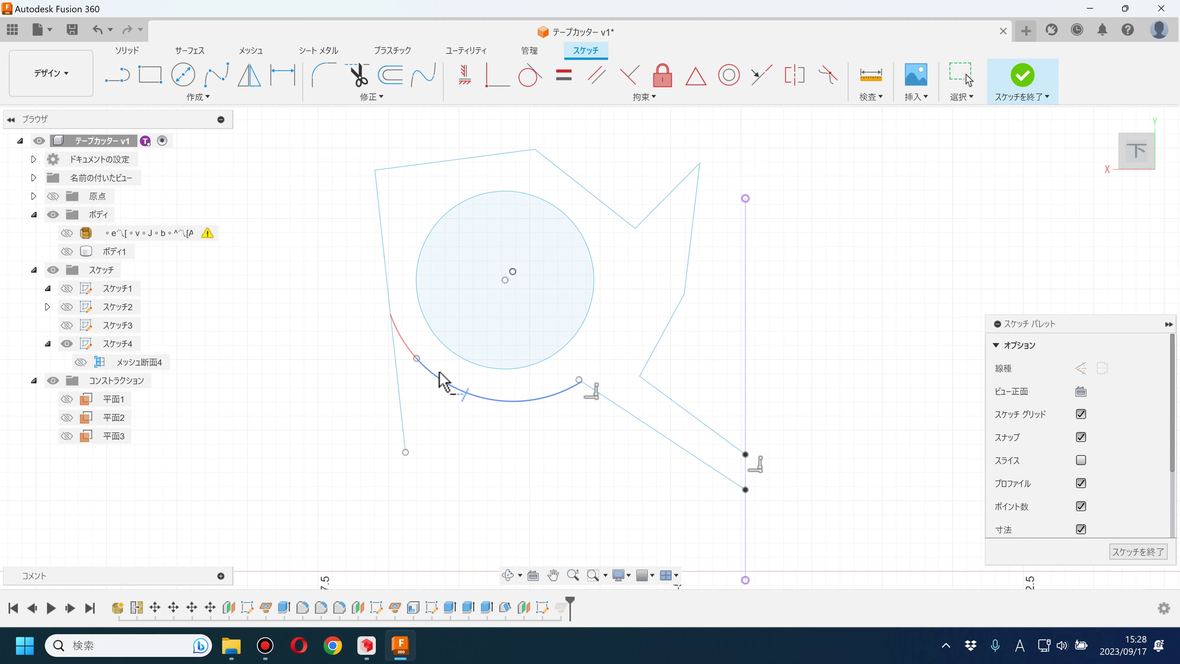
left_click(436, 371)
left_click(81, 361)
left_click(82, 362)
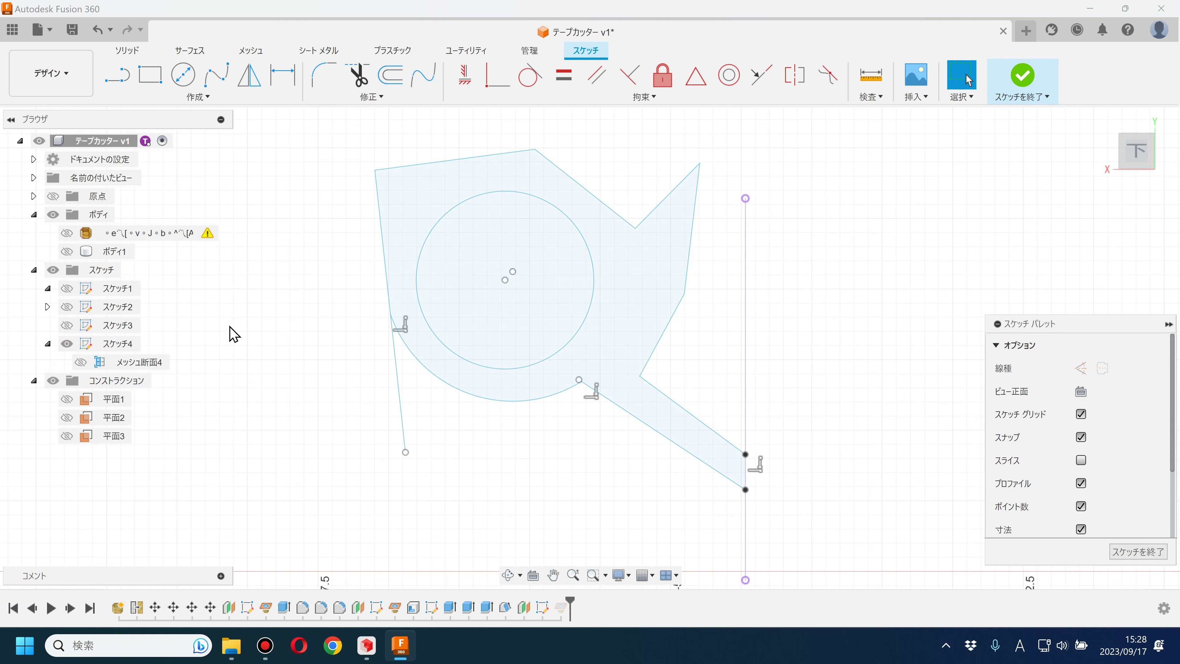
- Make the left line tangent to the arc and trim its leftover part below
left_click(530, 75)
left_click(384, 264)
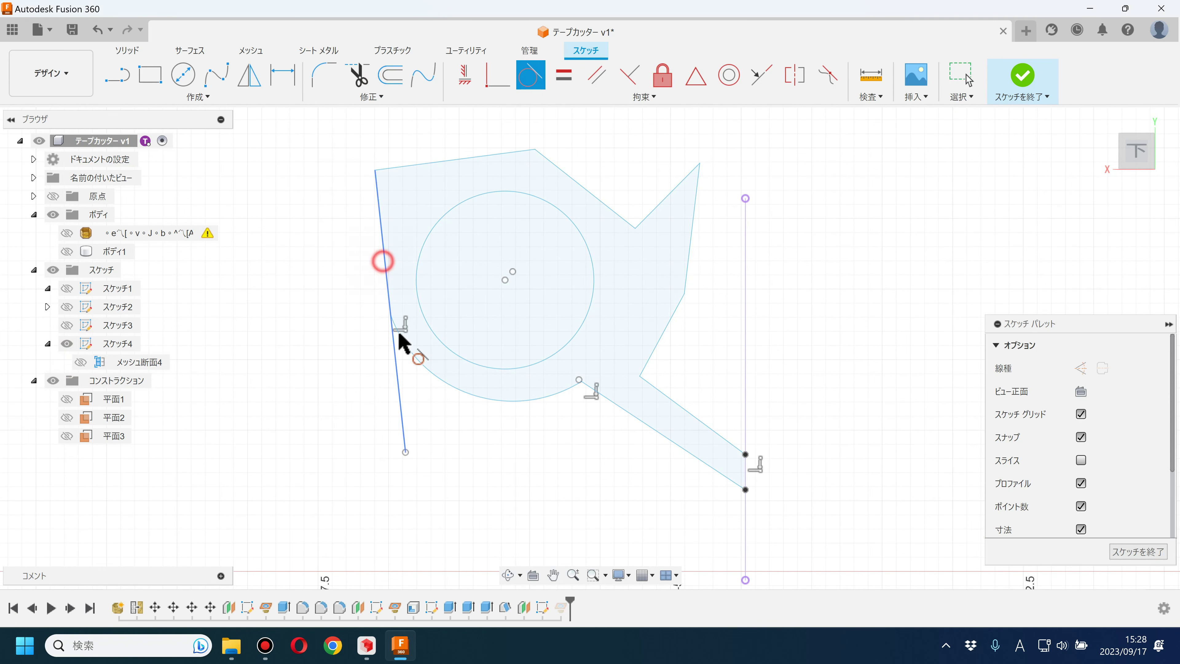
left_click(399, 345)
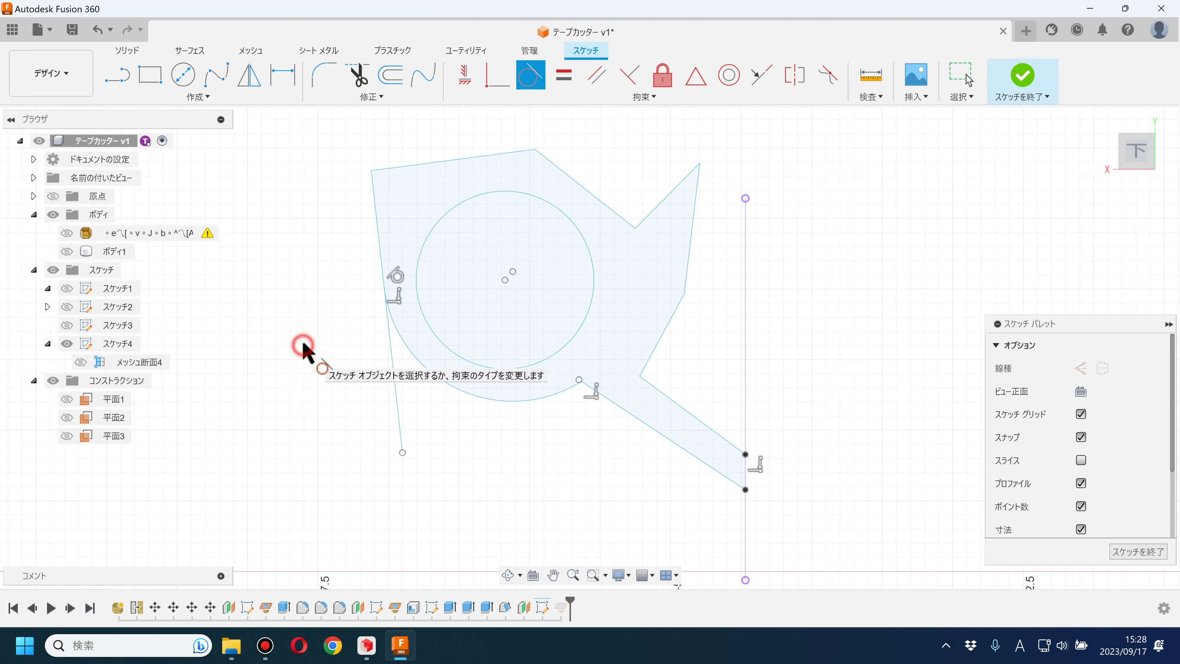
left_click(358, 74)
left_click(412, 409)
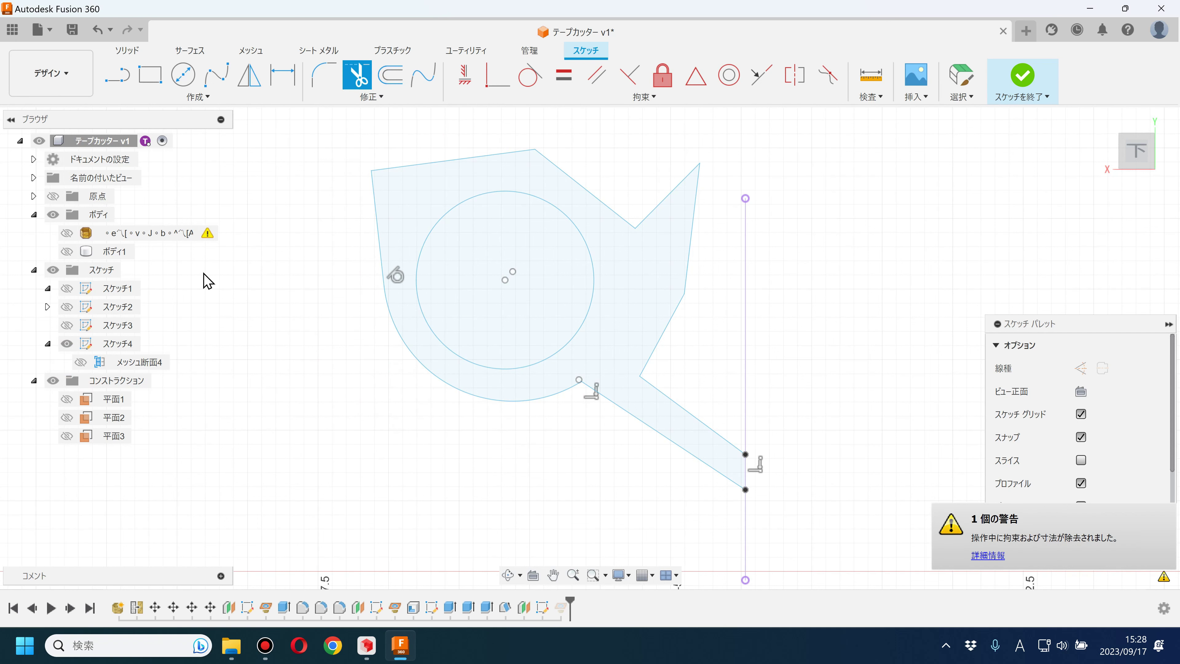
key("Escape")
- Compare the outline with the mesh section, finish スケッチ4, and show Body1
left_click(81, 362)
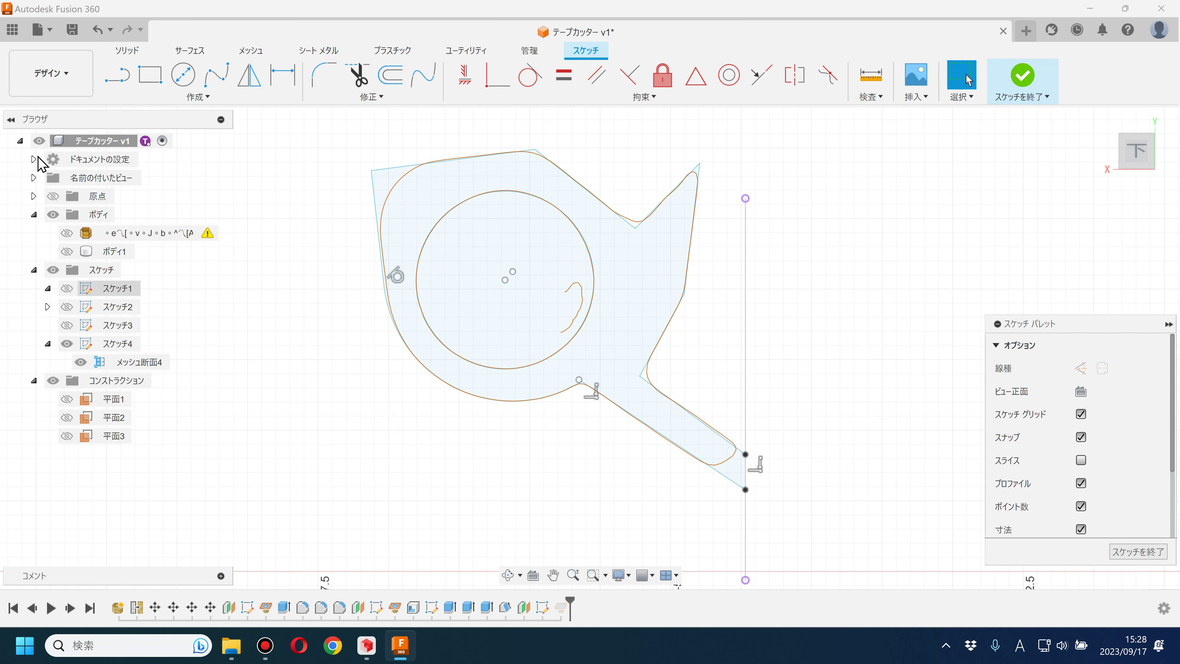
scroll(316, 149, "up", 2)
left_click(394, 178)
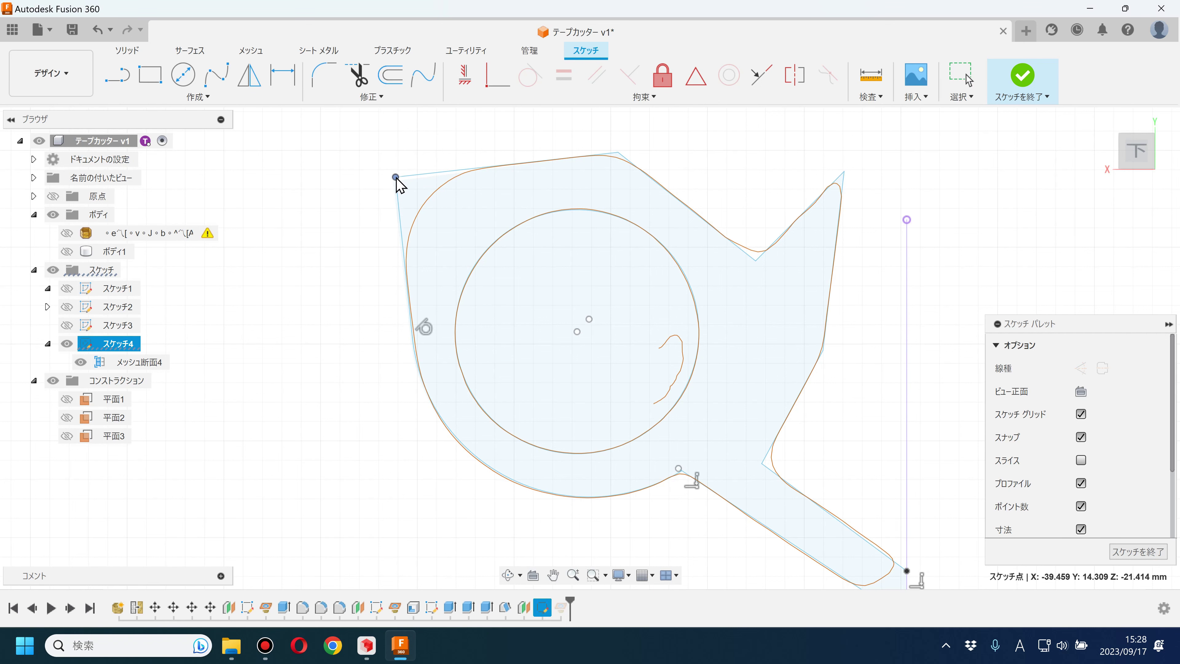
left_click(330, 279)
scroll(766, 316, "down", 1)
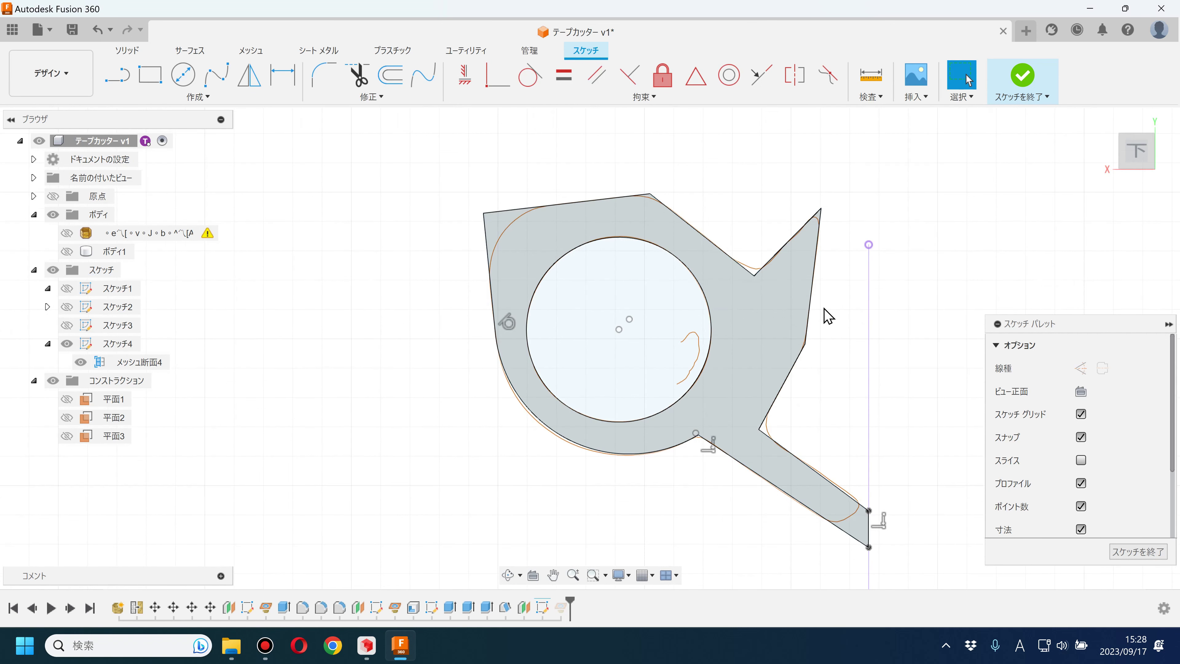
left_click(1032, 72)
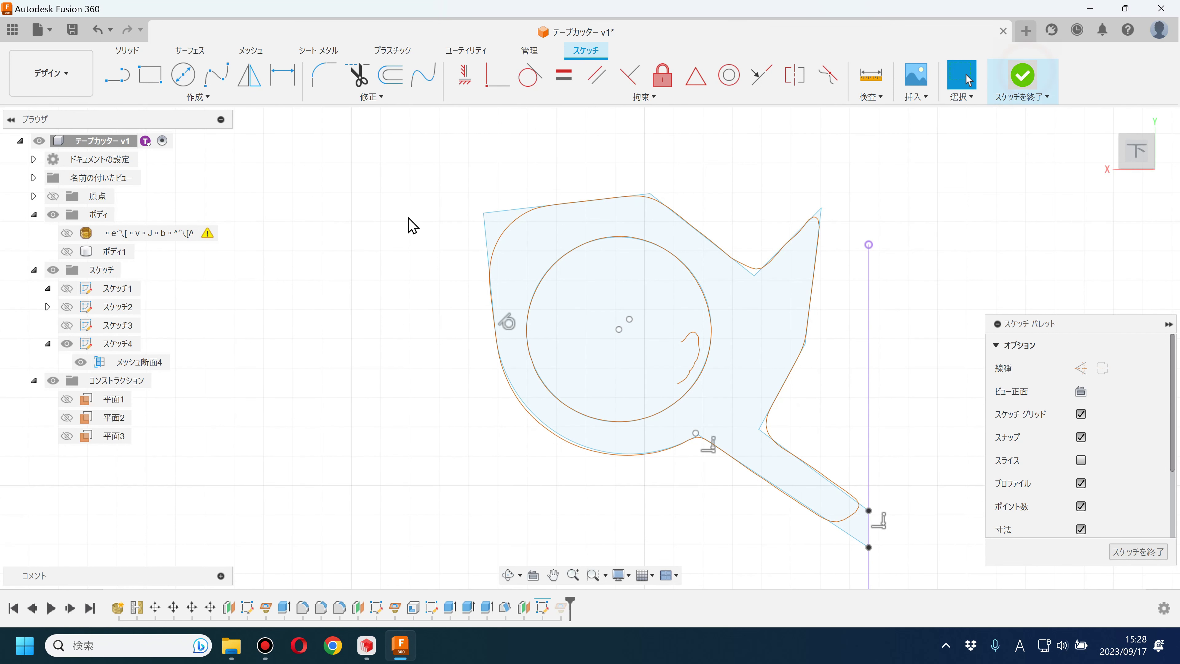
left_click(67, 251)
mouse_move(403, 356)
middle_mouse_down("shift")
mouse_move(706, 329)
mouse_move(707, 286)
mouse_move(718, 321)
middle_mouse_up("shift")
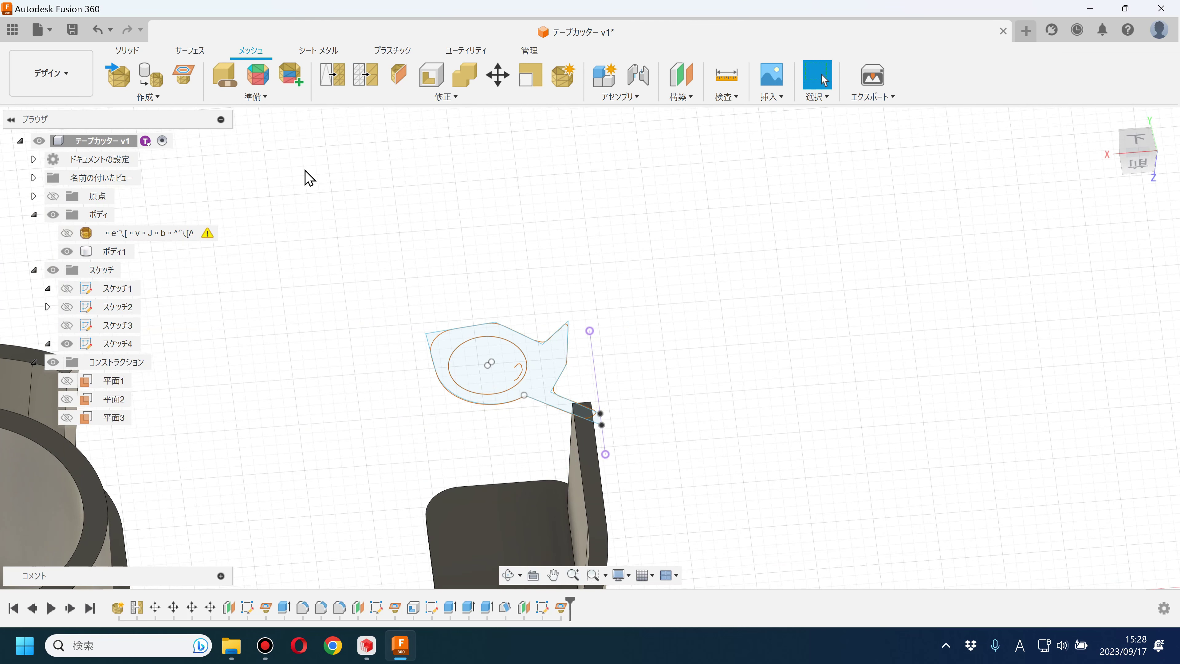
left_click(128, 51)
left_click(574, 372)
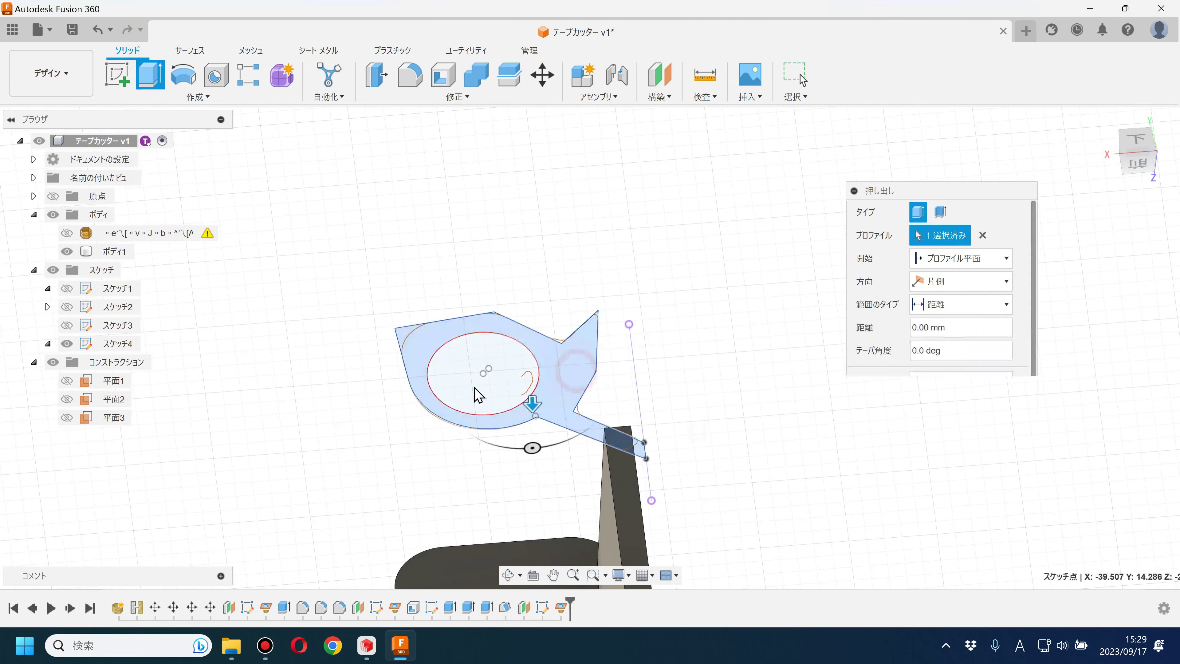
left_click(462, 396)
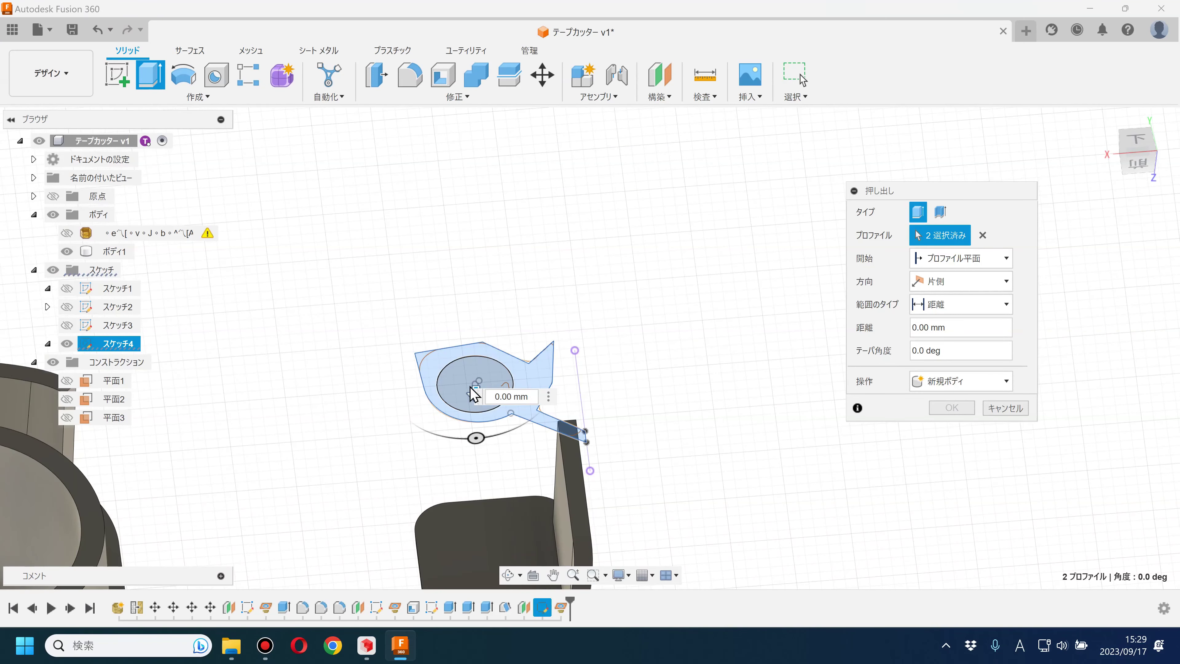
middle_click_drag(467, 376, 379, 319)
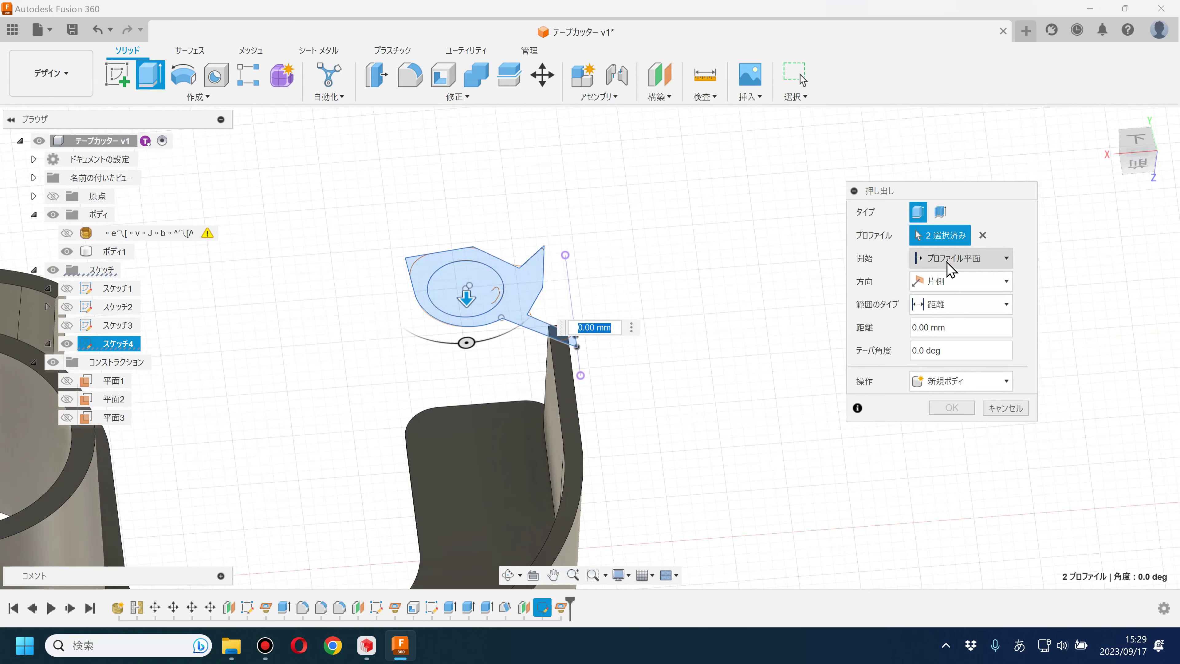
left_click(957, 281)
left_click(943, 317)
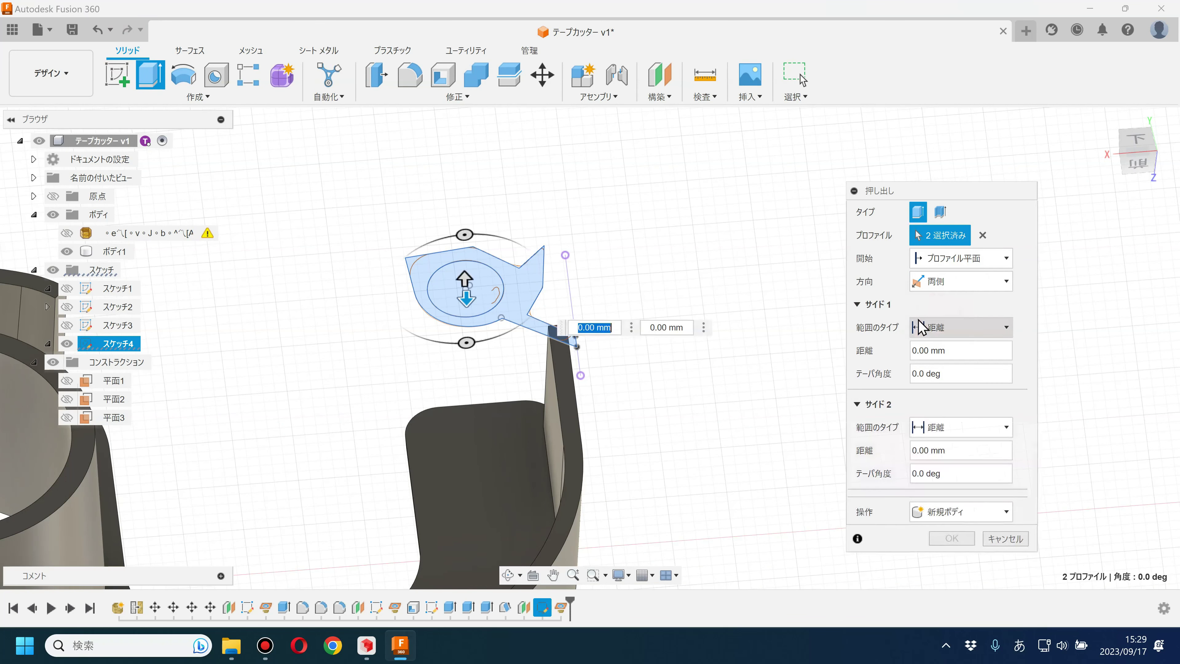
left_click(943, 350)
type("2.253")
left_click(948, 333)
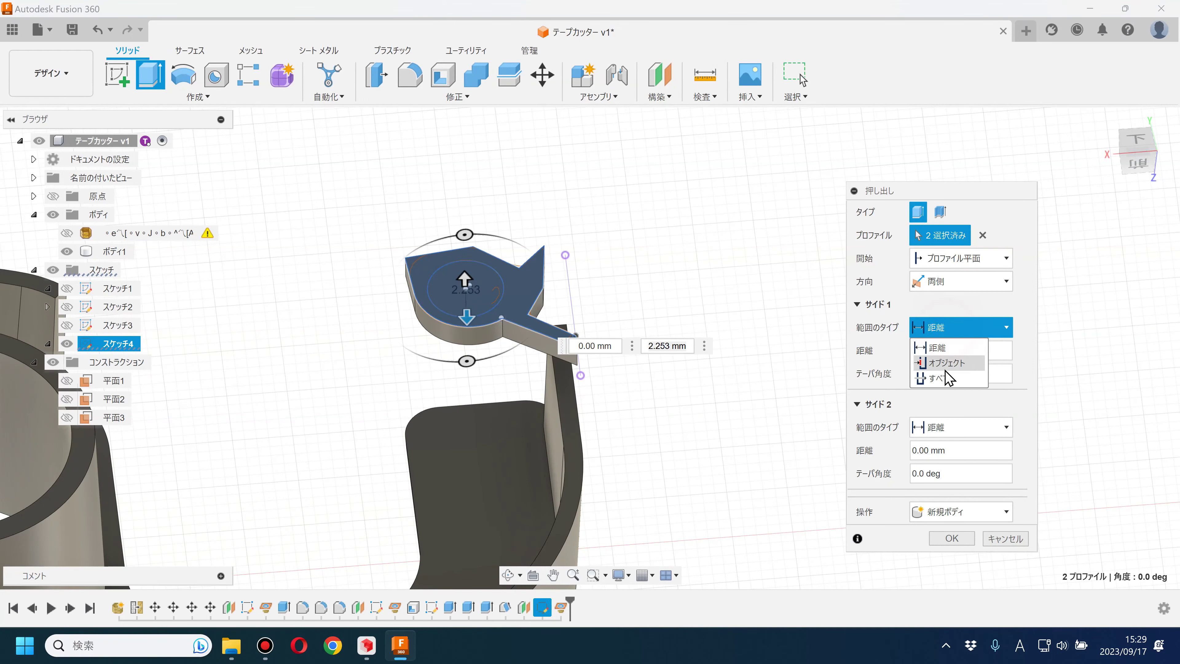
left_click(947, 377)
left_click(506, 450)
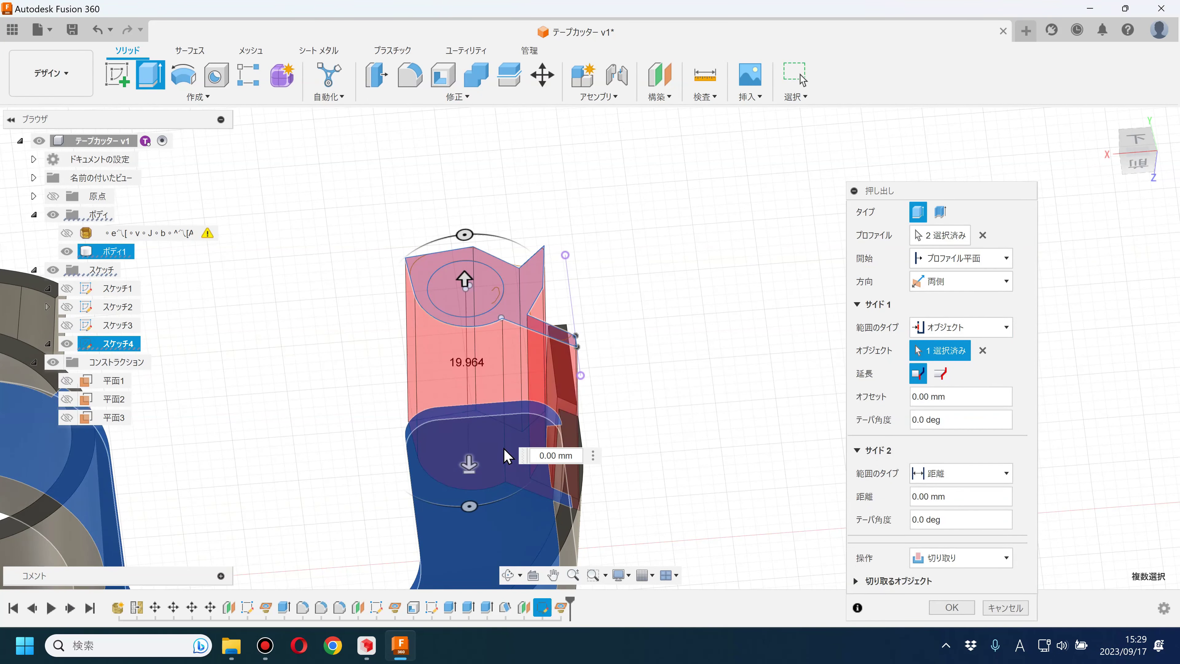
left_click(954, 563)
left_click(939, 477)
mouse_move(685, 430)
middle_mouse_down("shift")
mouse_move(668, 443)
mouse_move(666, 491)
mouse_move(680, 401)
middle_mouse_up("shift")
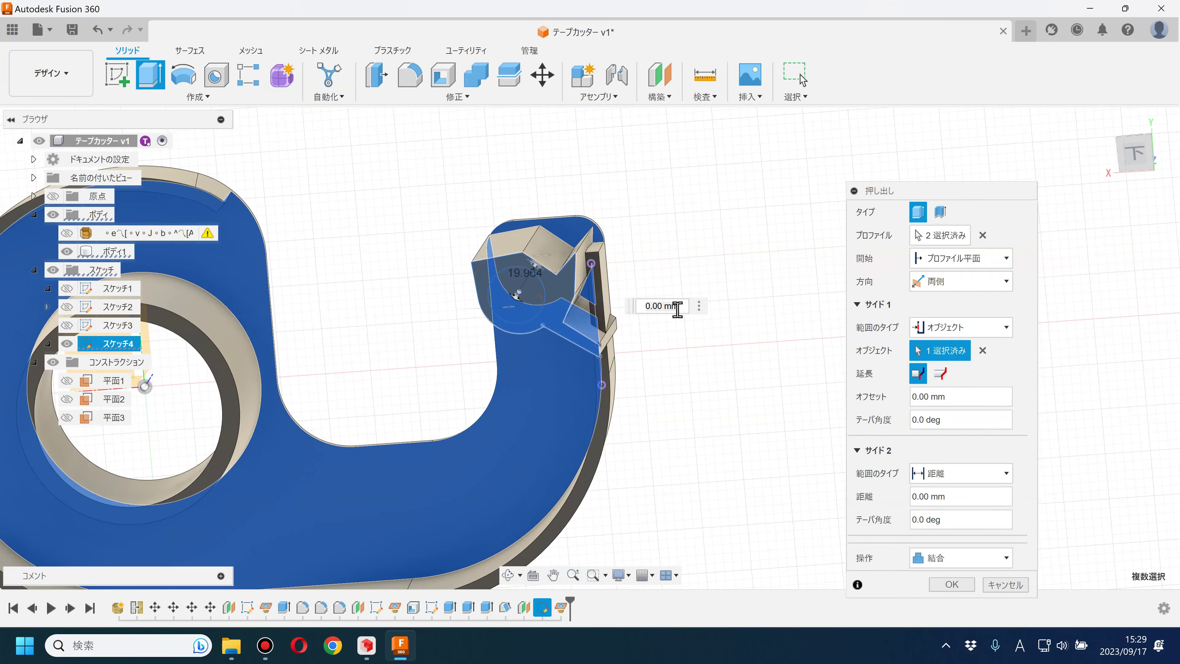
scroll(651, 274, "up", 3)
scroll(639, 265, "up", 3)
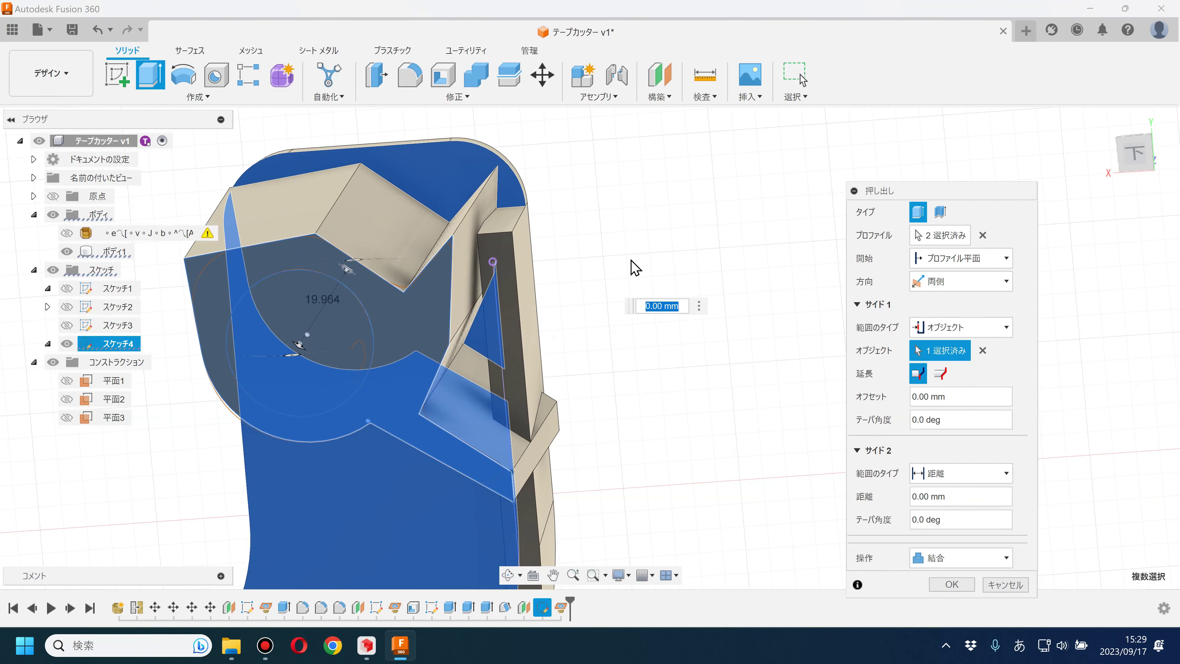
mouse_move(595, 260)
middle_mouse_down("shift")
mouse_move(524, 261)
mouse_move(535, 240)
mouse_move(632, 358)
mouse_move(622, 355)
middle_mouse_up("shift")
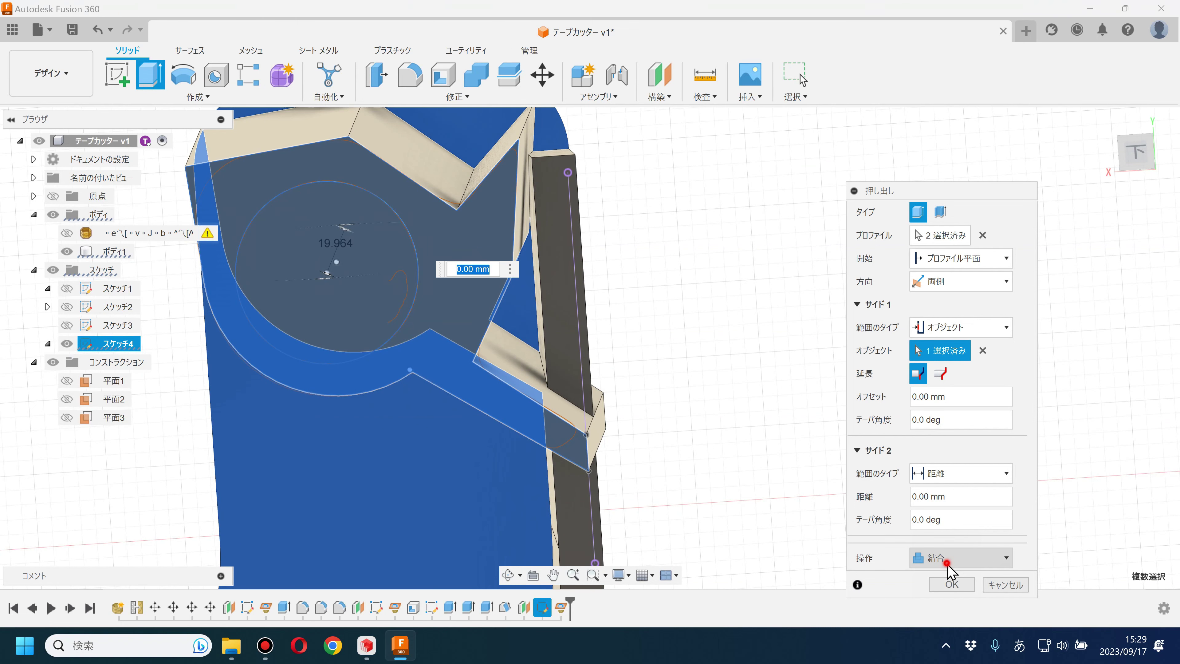
left_click(947, 563)
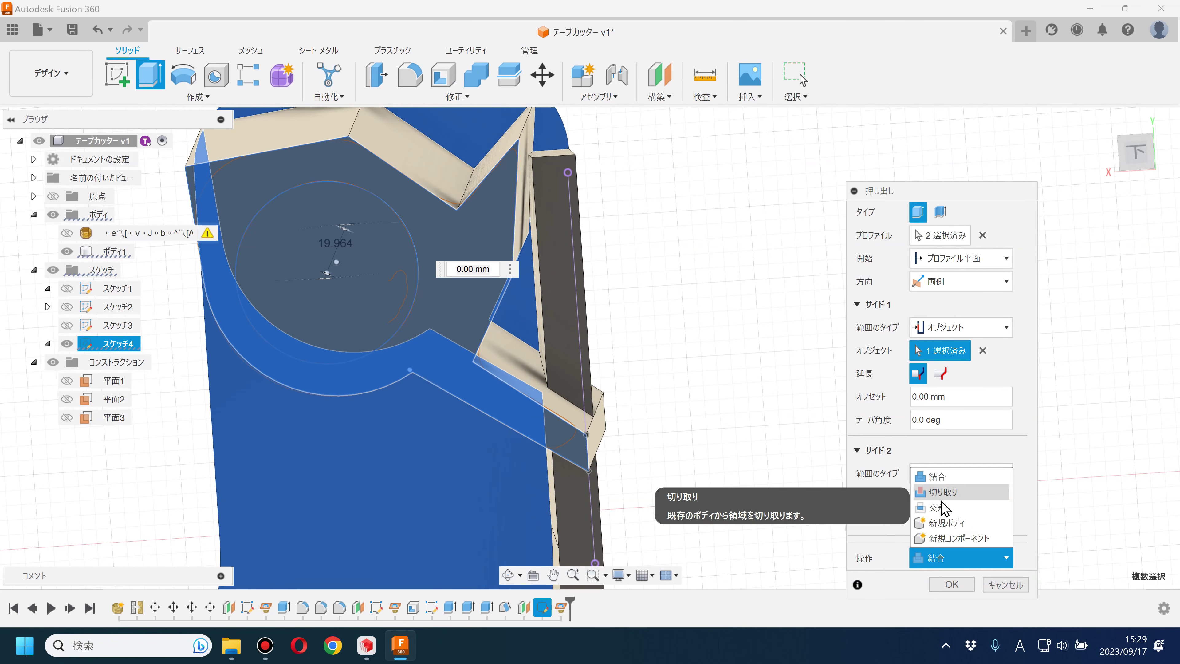
left_click(999, 595)
key("Escape")
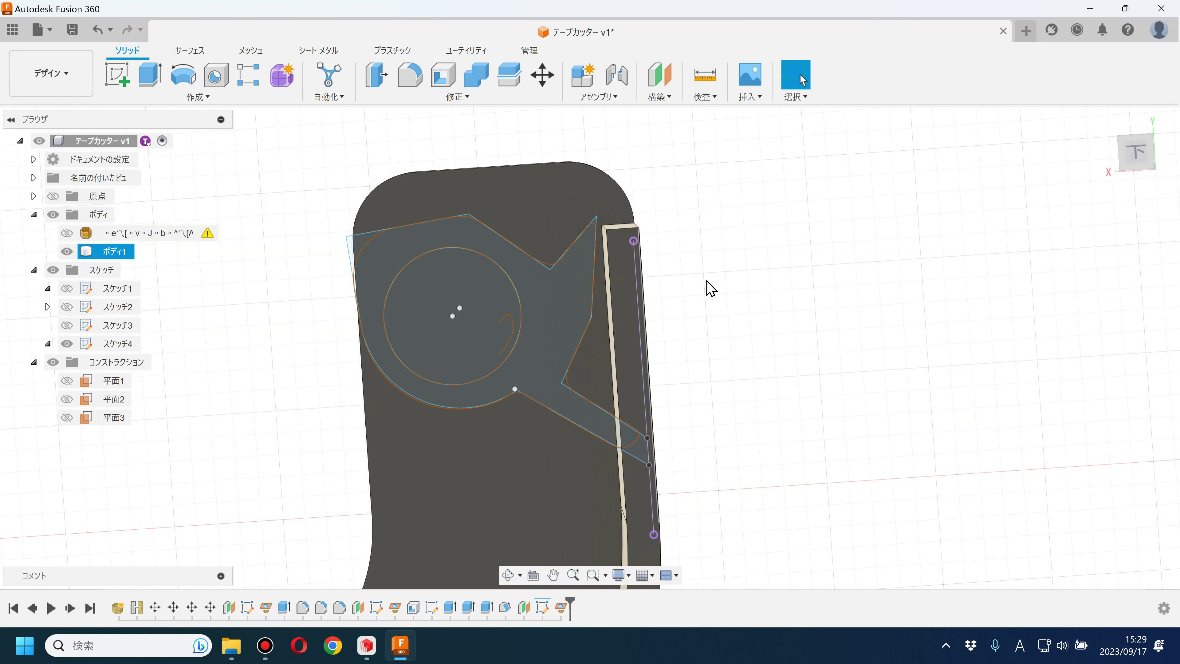
mouse_move(679, 317)
middle_mouse_down("shift")
mouse_move(659, 271)
mouse_move(677, 296)
mouse_move(663, 321)
middle_mouse_up("shift")
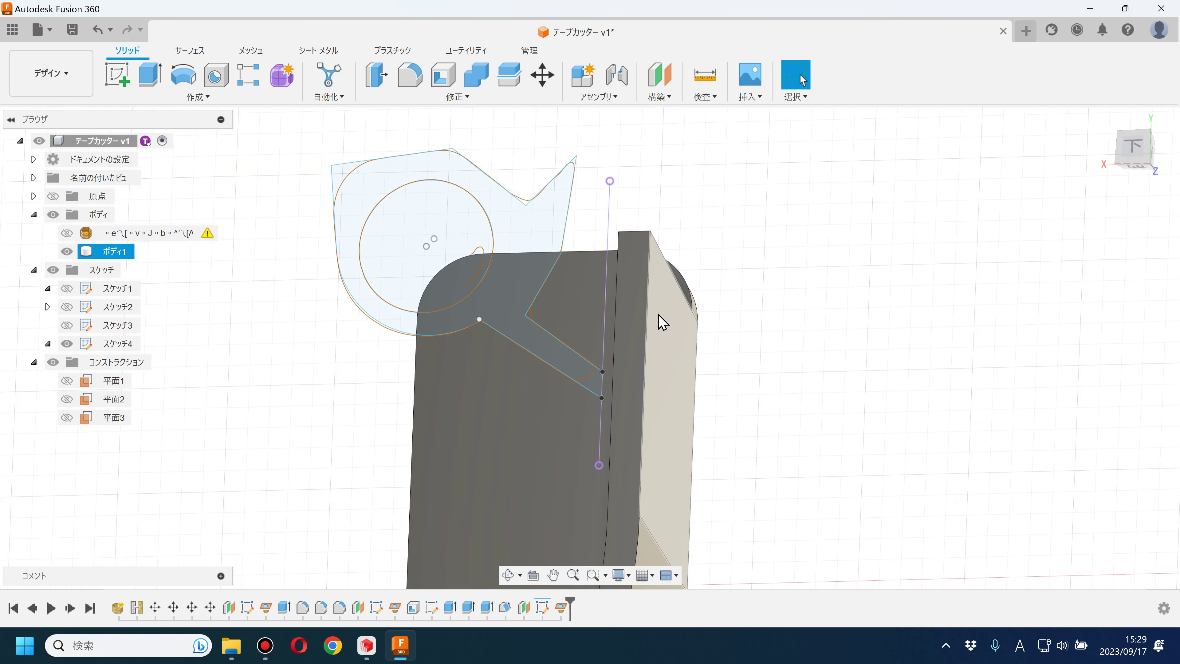
left_click(644, 294)
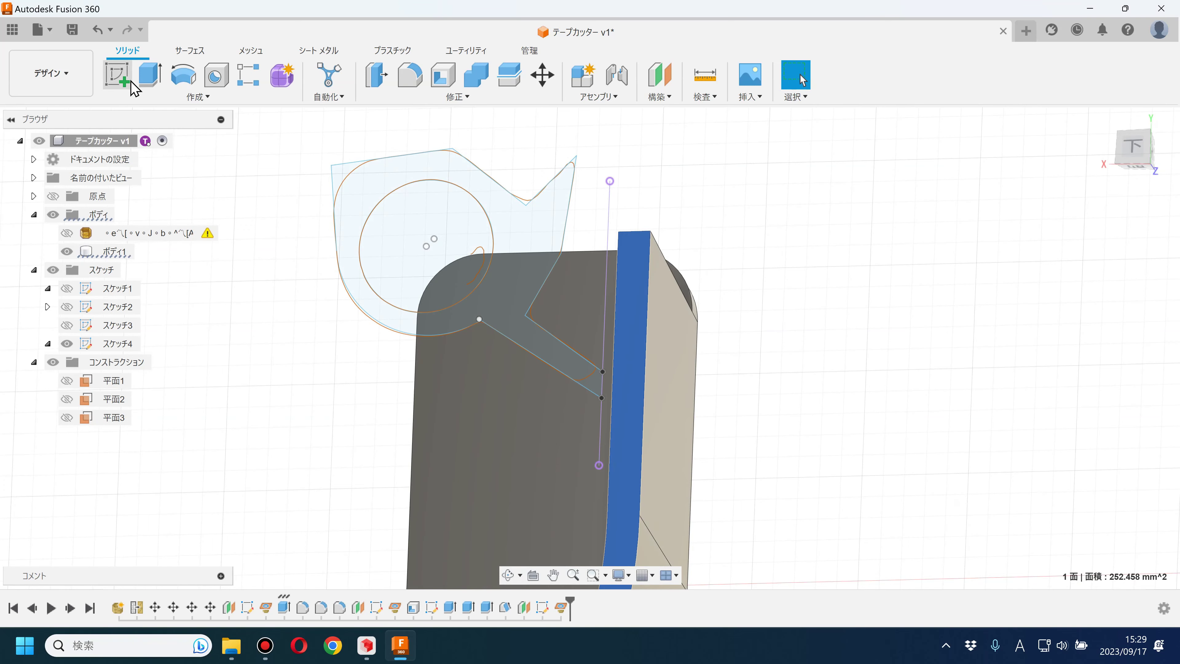
left_click(122, 74)
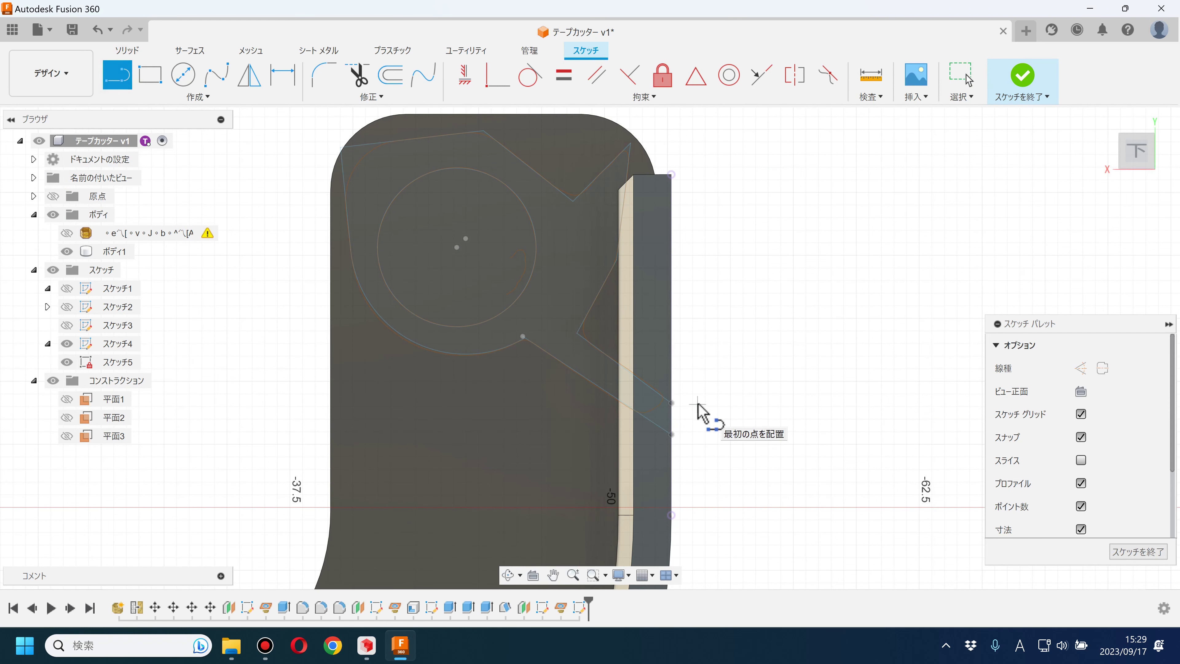
key("Escape")
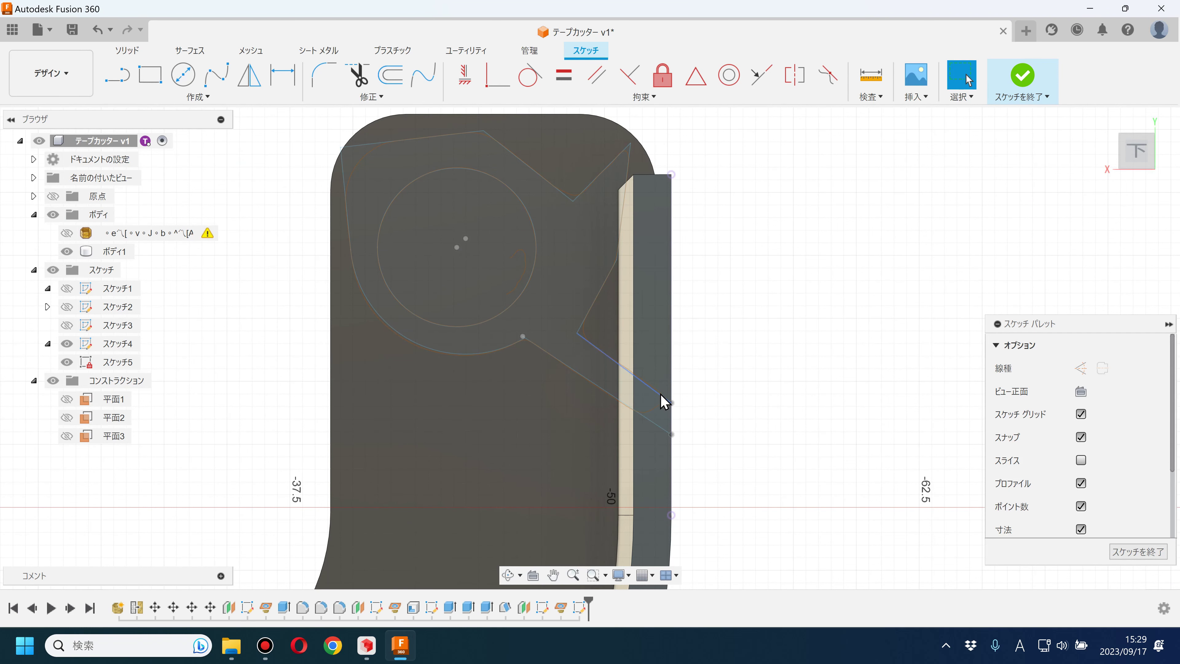
left_click(1022, 76)
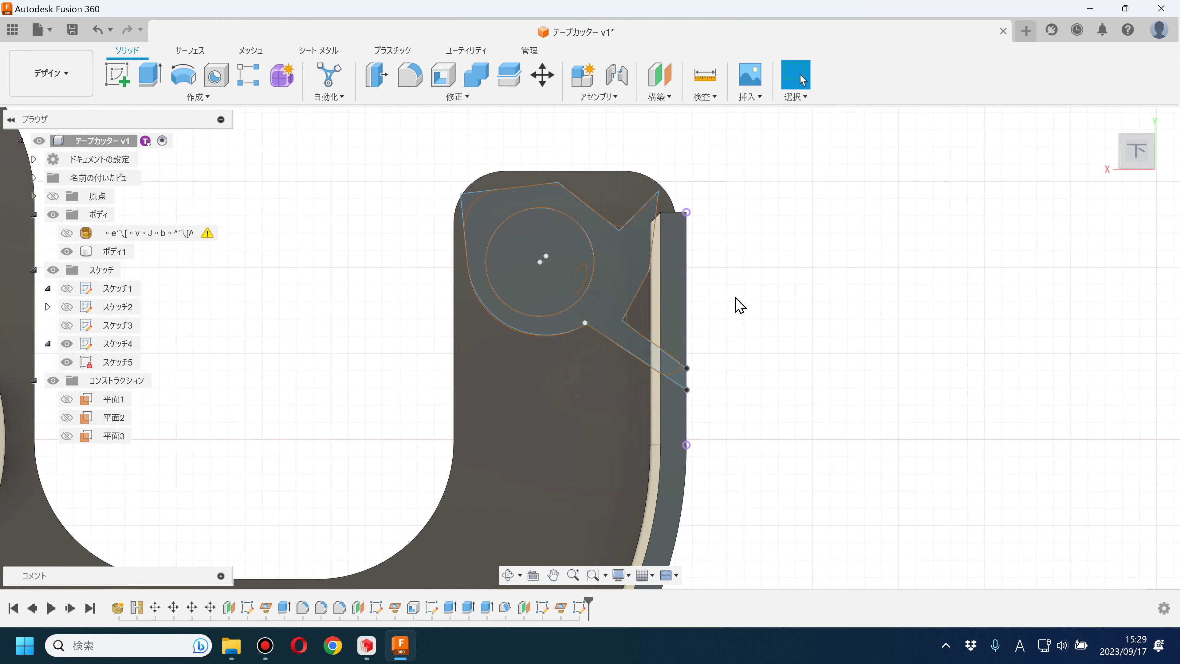
key("ctrl+z")
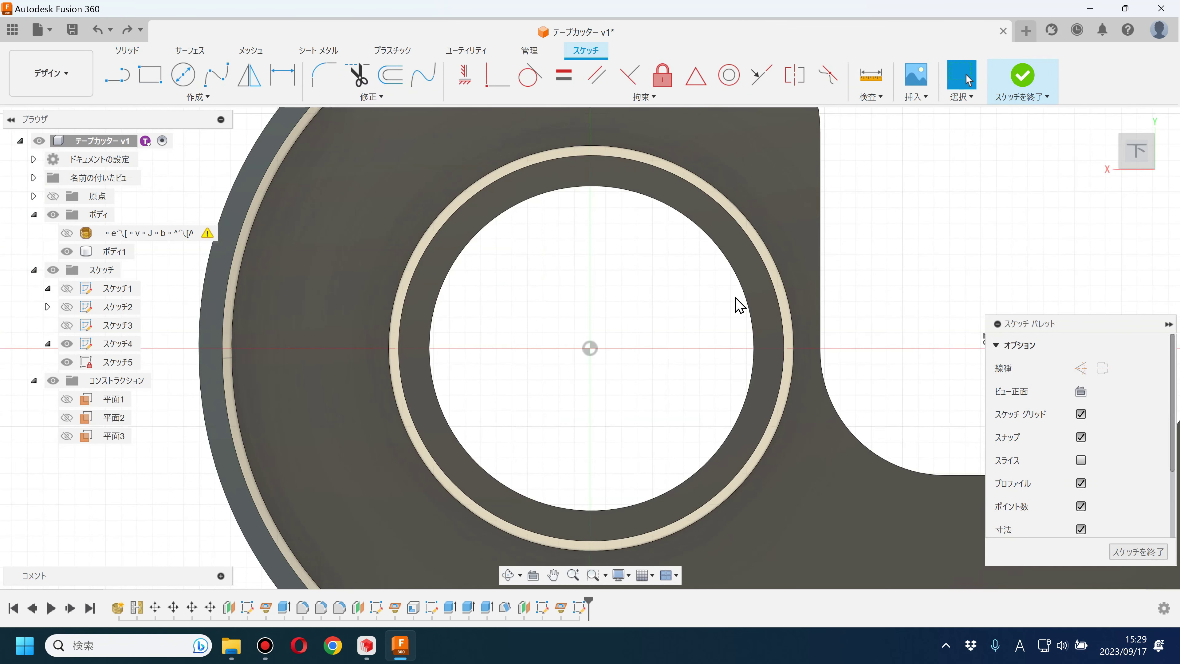
scroll(744, 311, "down", 2)
scroll(872, 306, "down", 3)
scroll(893, 271, "up", 4)
scroll(893, 272, "up", 3)
mouse_move(899, 221)
middle_mouse_down("shift")
mouse_move(896, 198)
mouse_move(903, 232)
middle_mouse_up("shift")
key("ctrl+z")
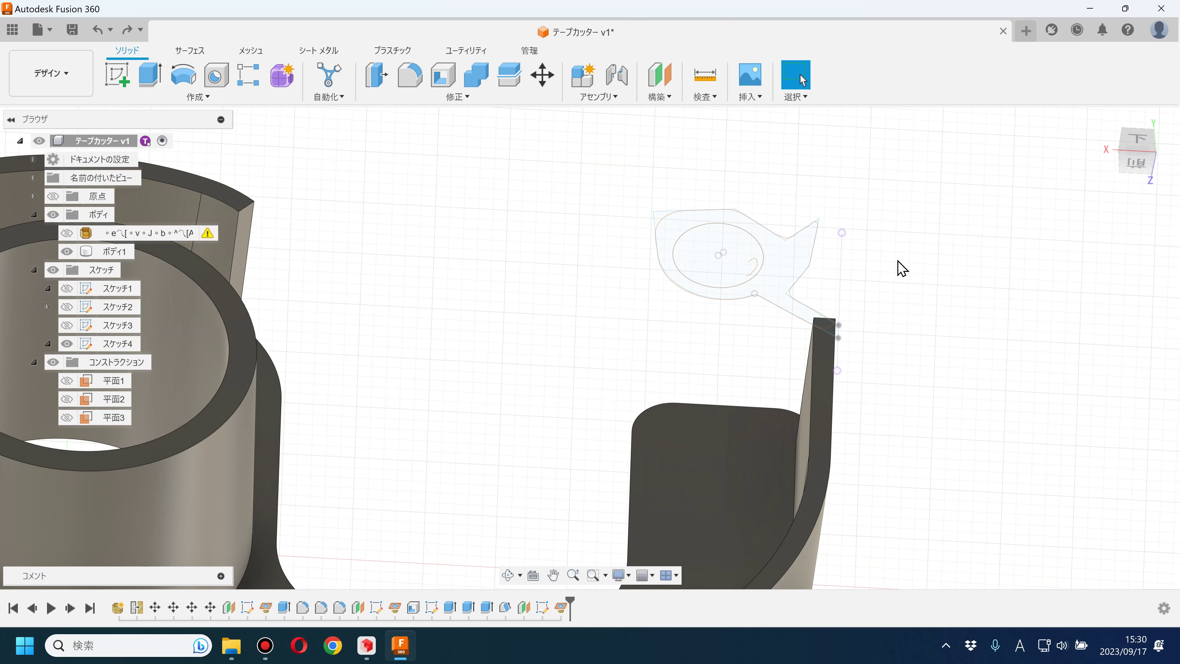
- Extrude スケッチ4's outer and circle profiles to both sides of the sketch plane
left_click(148, 79)
left_click(752, 274)
left_click(697, 265)
middle_click_drag(718, 293, 576, 258)
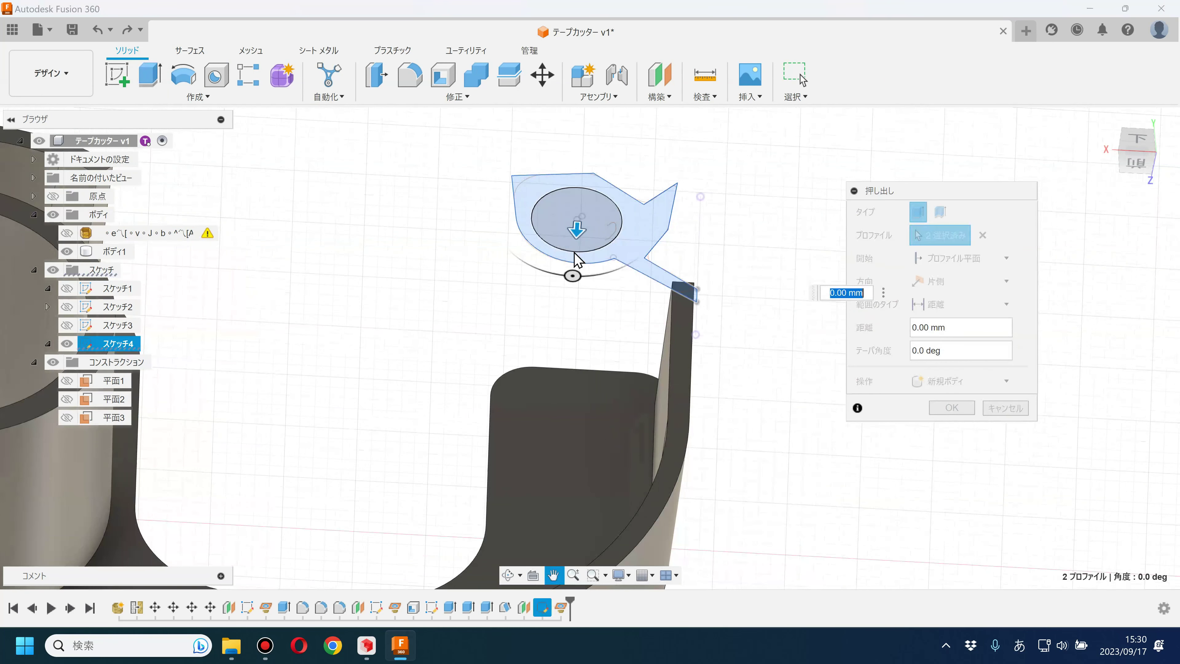
left_click_drag(576, 229, 557, 412)
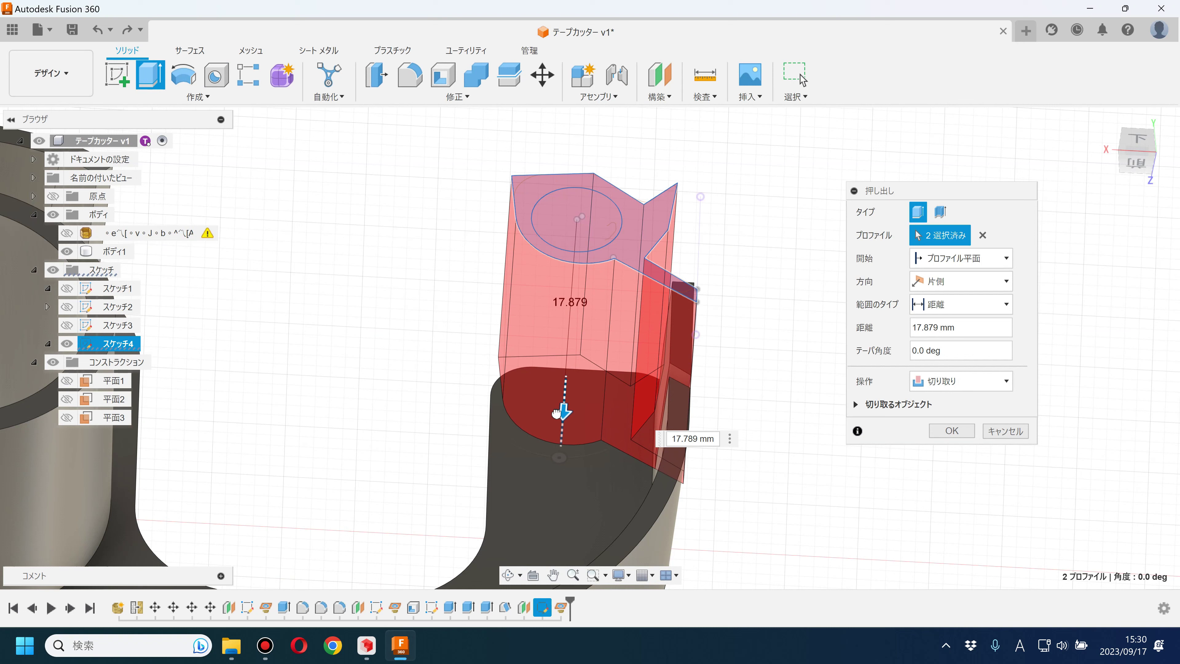
left_click(934, 281)
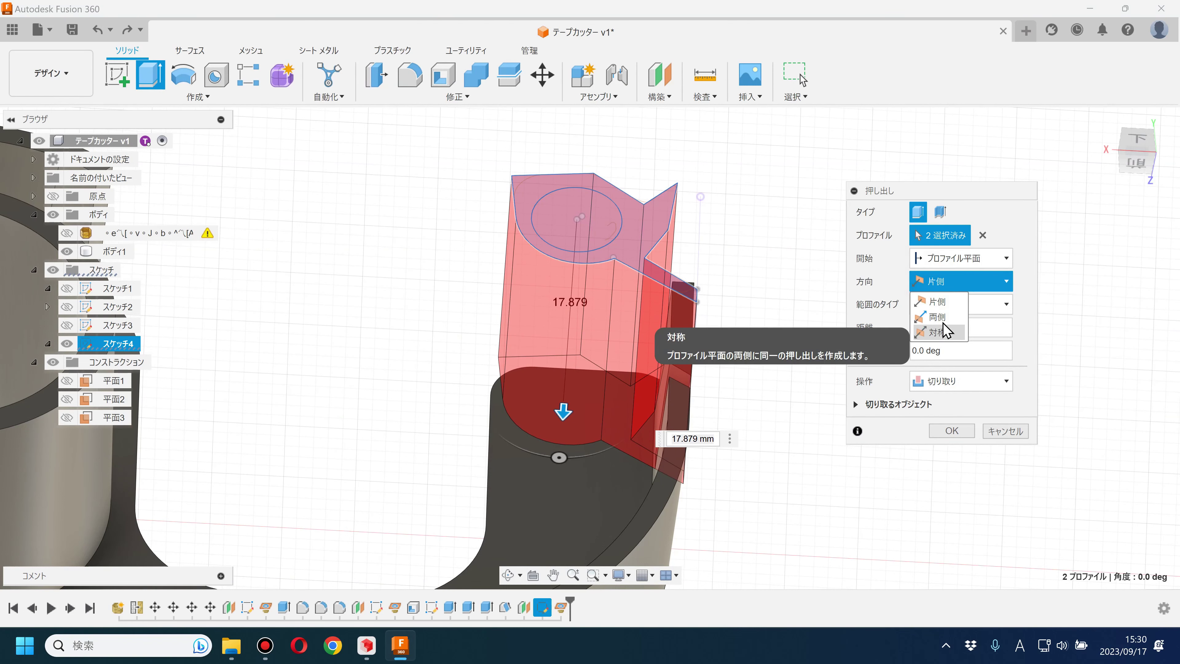
left_click(941, 316)
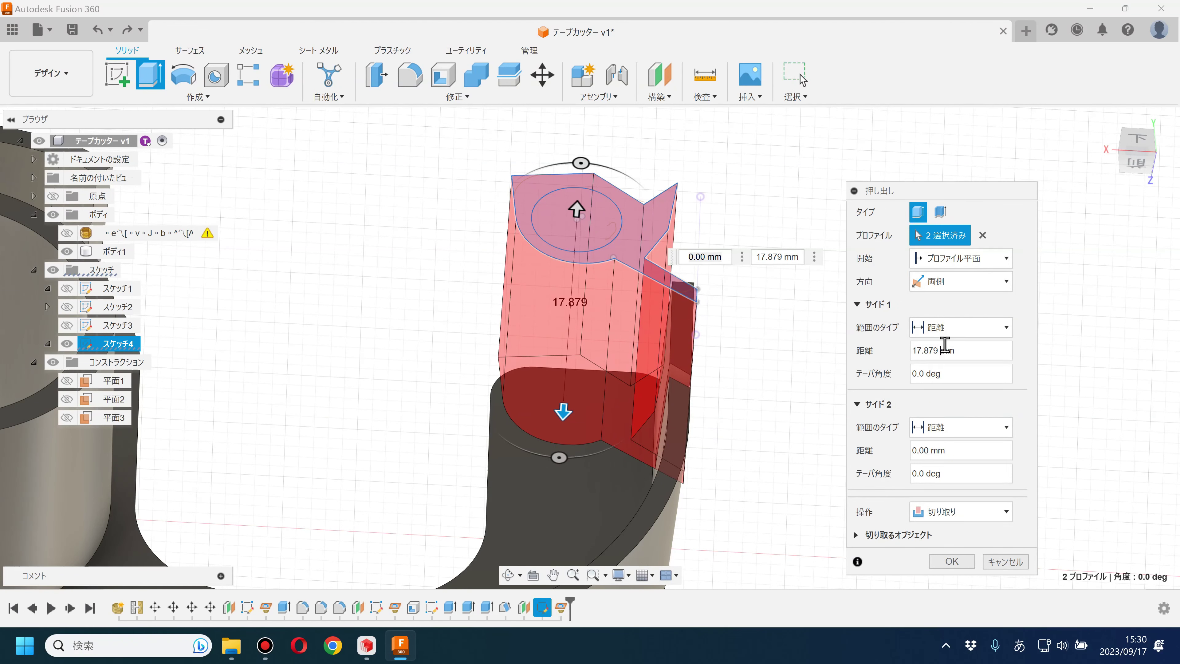
- Set side one to extend up to Body1 and change the operation from Cut to Join
left_click(967, 326)
left_click(956, 361)
left_click(583, 500)
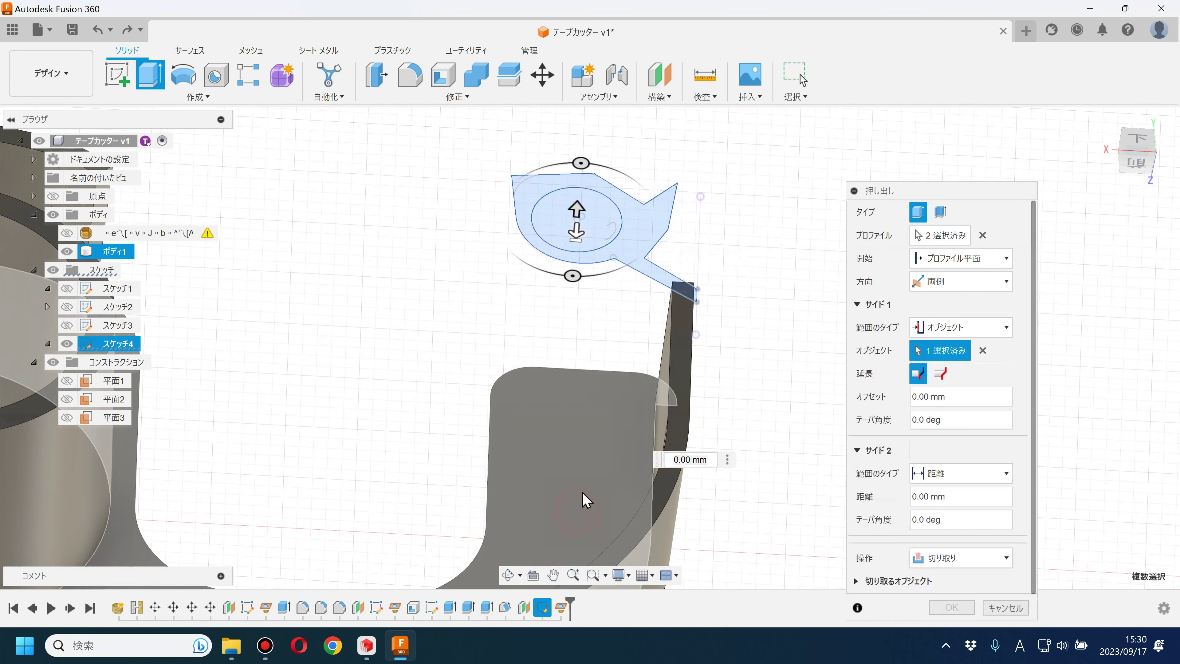
scroll(777, 321, "up", 5)
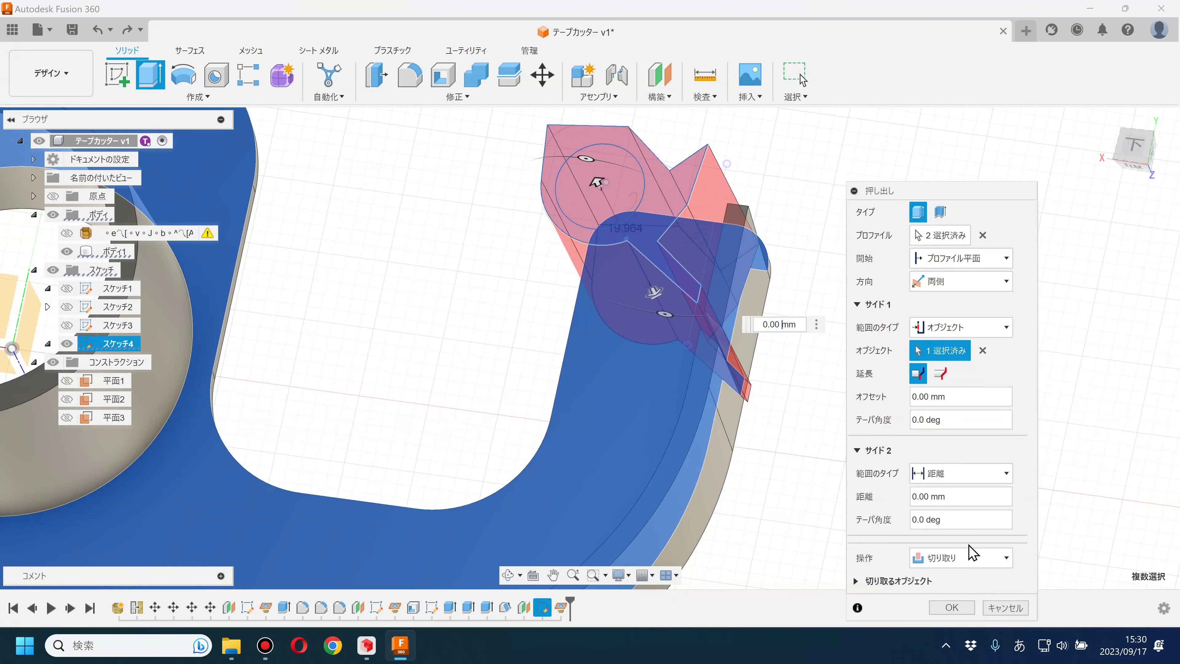
left_click(961, 558)
left_click(929, 479)
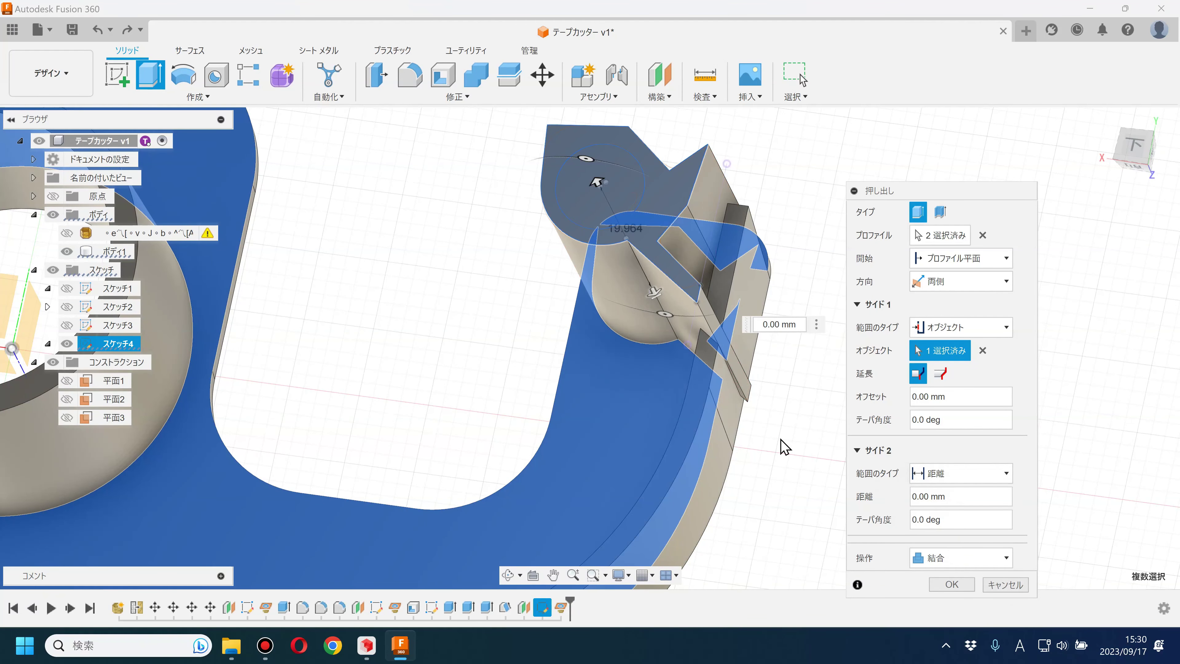
mouse_move(823, 479)
middle_mouse_down("shift")
mouse_move(712, 497)
mouse_move(701, 525)
mouse_move(708, 502)
middle_mouse_up("shift")
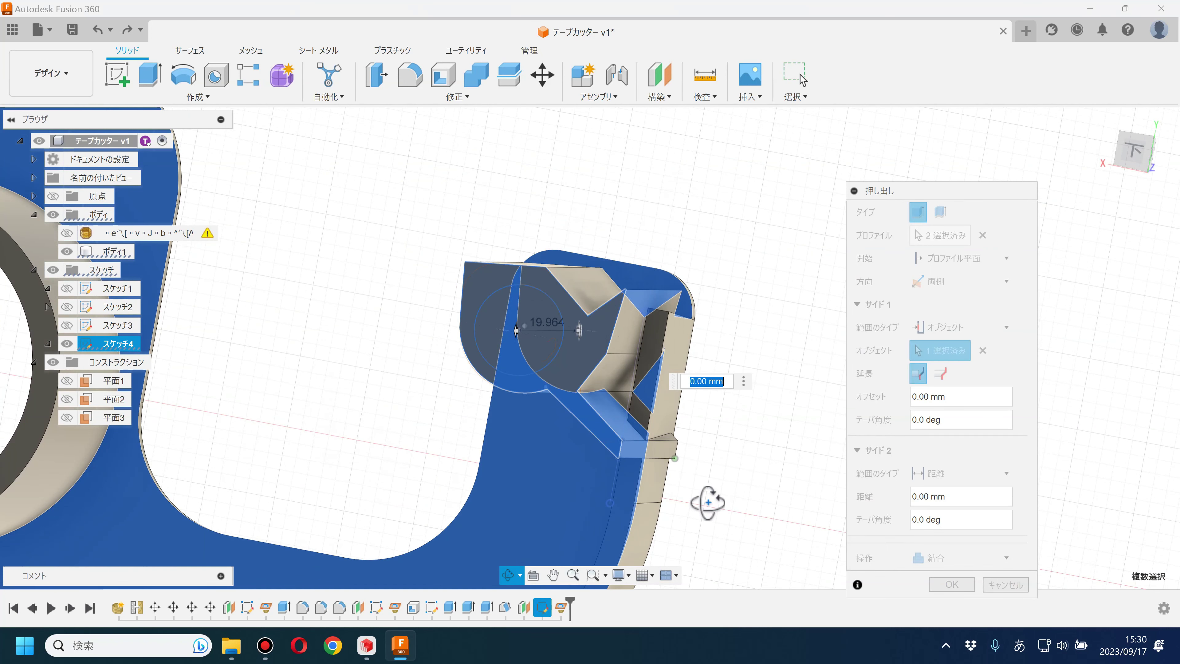
scroll(710, 453, "up", 3)
scroll(711, 453, "up", 2)
mouse_move(711, 453)
middle_mouse_down("shift")
mouse_move(614, 435)
mouse_move(698, 447)
mouse_move(685, 440)
mouse_move(717, 398)
mouse_move(712, 345)
mouse_move(785, 585)
middle_mouse_up("shift")
- Show the scanned mesh to compare the post against it, then hide it again
scroll(703, 414, "down", 2)
left_click(67, 233)
middle_click_drag(574, 288, 576, 278, "shift")
left_click_drag(575, 278, 577, 244)
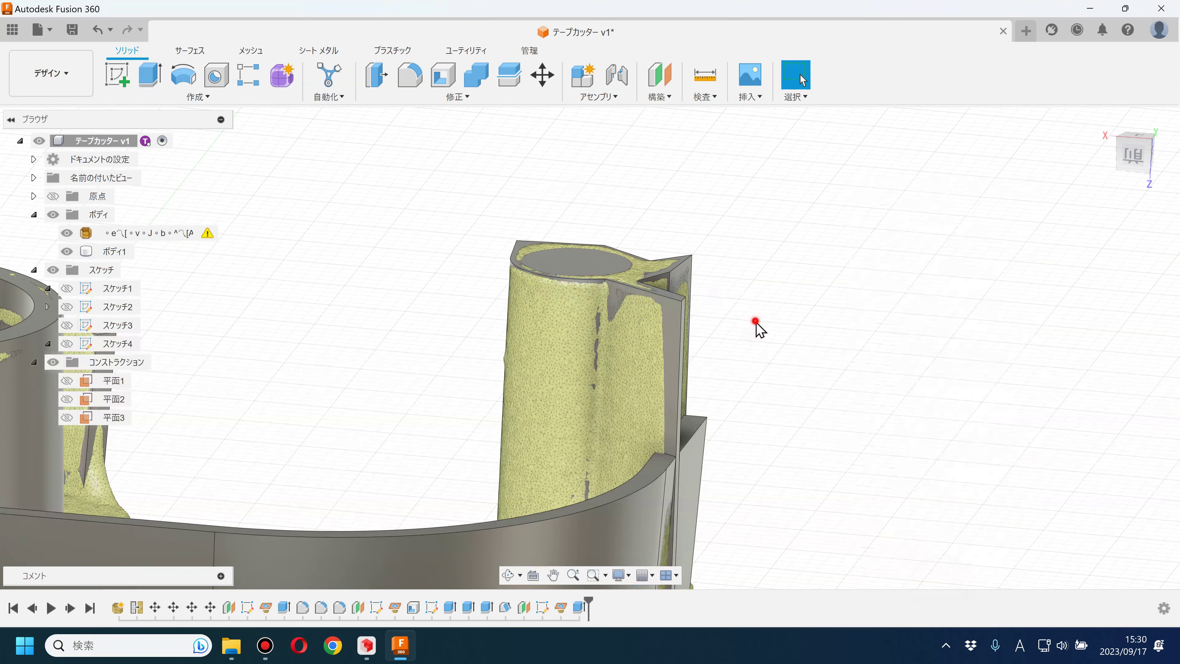
left_click(67, 233)
- Inspect the curved wall and whole tape cutter, then save the design
mouse_move(659, 395)
middle_mouse_down("shift")
mouse_move(656, 411)
mouse_move(632, 279)
mouse_move(606, 250)
mouse_move(635, 256)
mouse_move(640, 319)
middle_mouse_up("shift")
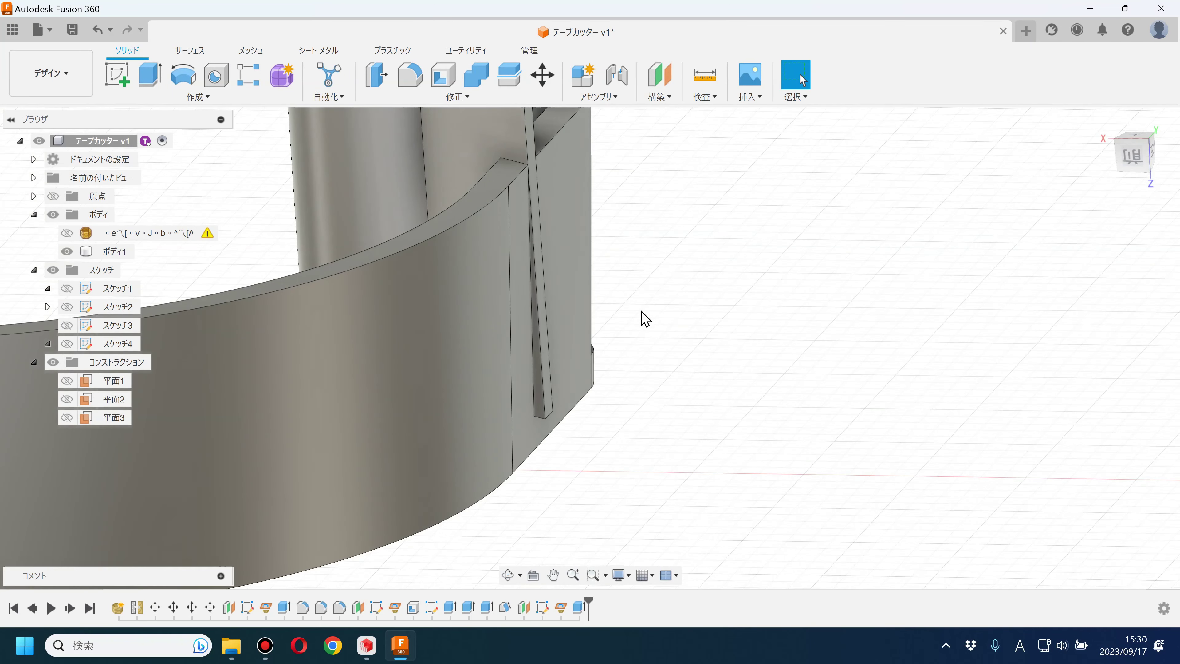
scroll(601, 235, "up", 2)
scroll(570, 178, "up", 3)
scroll(562, 184, "up", 2)
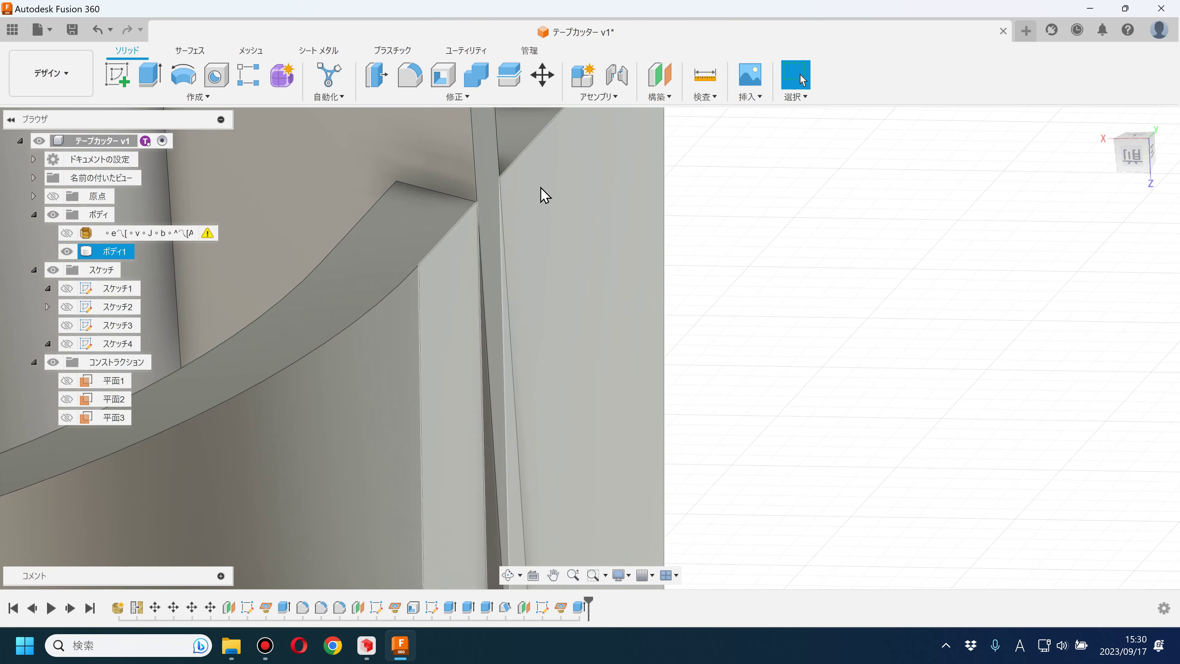
scroll(559, 479, "down", 3)
scroll(514, 475, "up", 2)
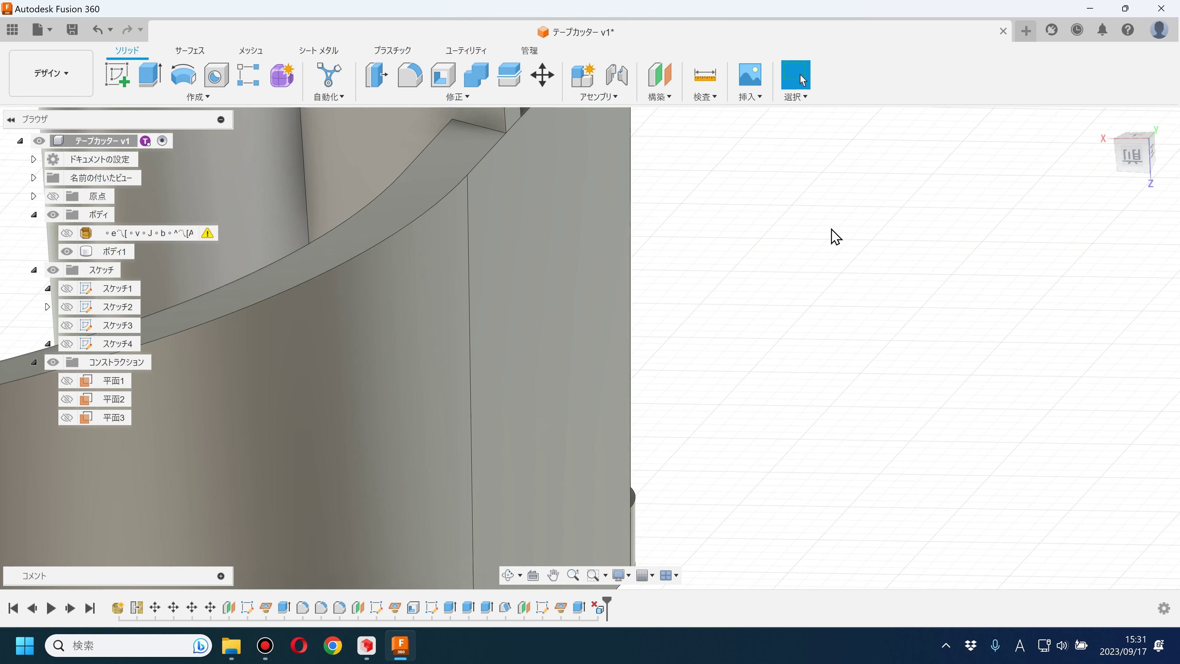
scroll(821, 372, "down", 5)
mouse_move(821, 372)
middle_mouse_down("shift")
mouse_move(745, 382)
mouse_move(743, 453)
mouse_move(758, 474)
middle_mouse_up("shift")
left_click(80, 32)
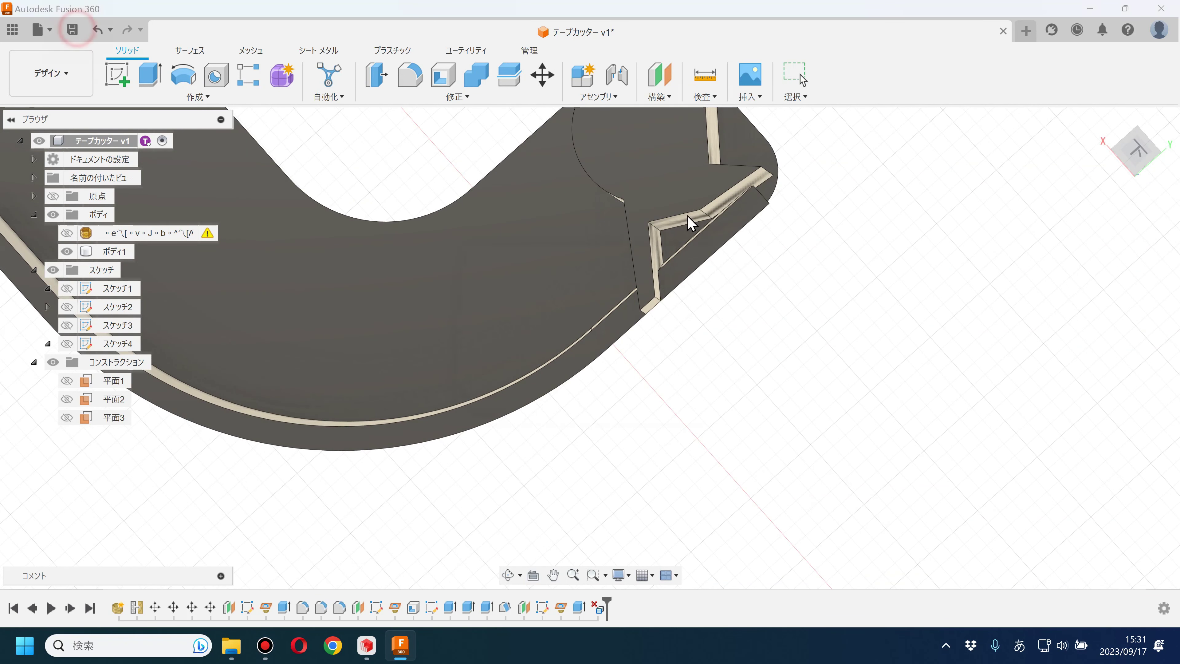
- Save the version as テープカッター v2 and delete the slanted blade-mount face
left_click(585, 353)
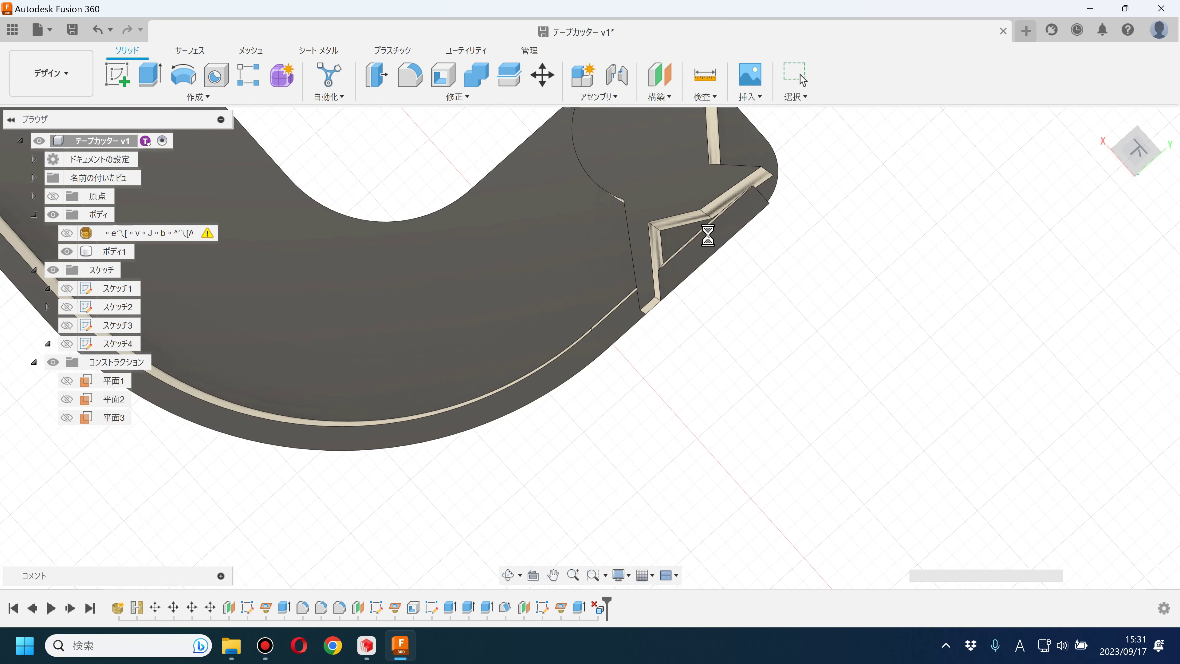
mouse_move(709, 236)
middle_mouse_down("shift")
mouse_move(718, 246)
mouse_move(701, 229)
mouse_move(657, 256)
mouse_move(682, 255)
mouse_move(698, 249)
mouse_move(626, 252)
mouse_move(874, 193)
middle_mouse_up("shift")
left_click(630, 245)
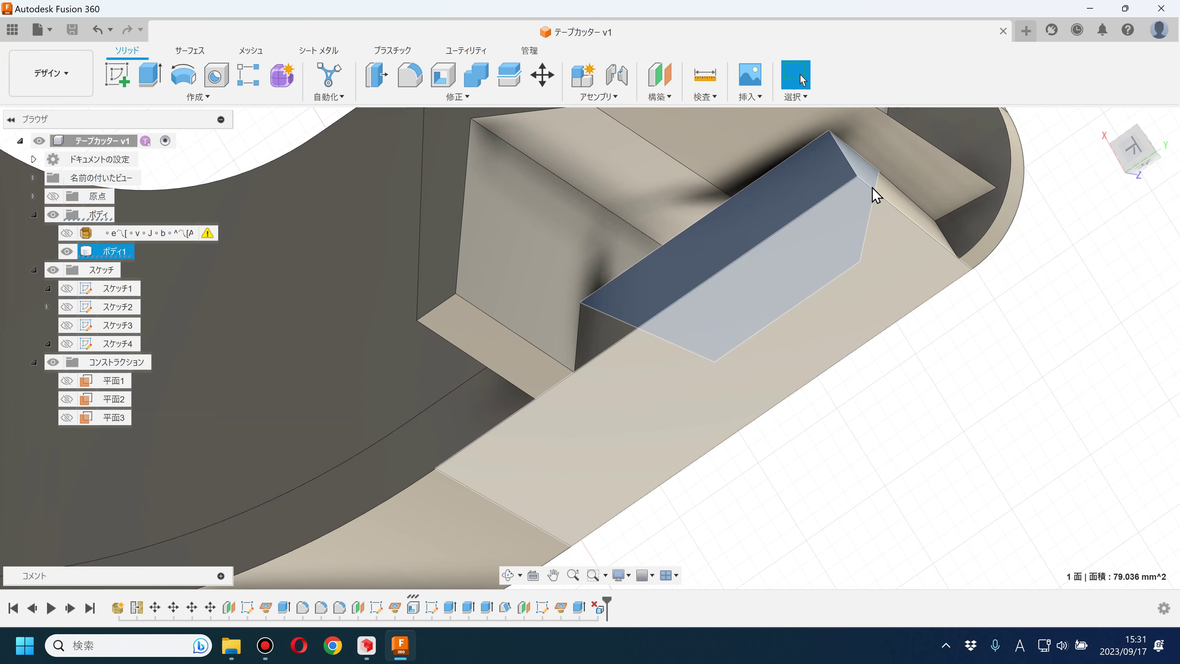
key("Delete")
mouse_move(891, 264)
middle_mouse_down("shift")
mouse_move(908, 409)
mouse_move(929, 370)
mouse_move(985, 390)
mouse_move(985, 441)
mouse_move(941, 451)
mouse_move(911, 433)
middle_mouse_up("shift")
- Cut a two-sided hole from スケッチ4's circle, side two ending at the body's top face
left_click(67, 344)
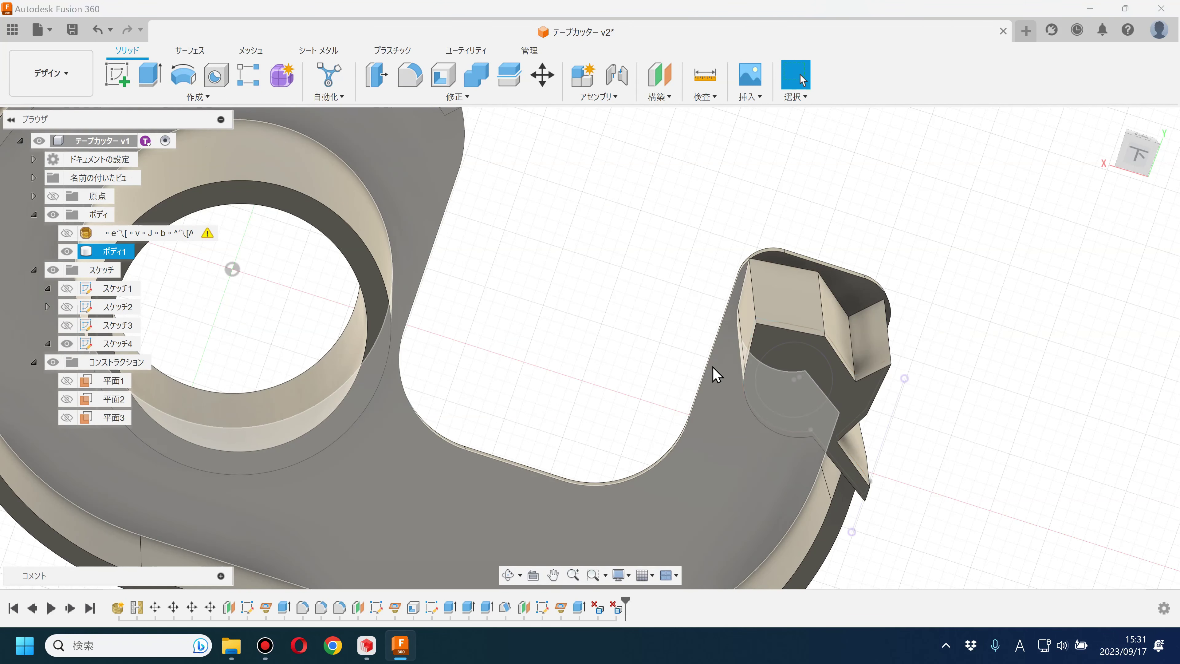
key("e")
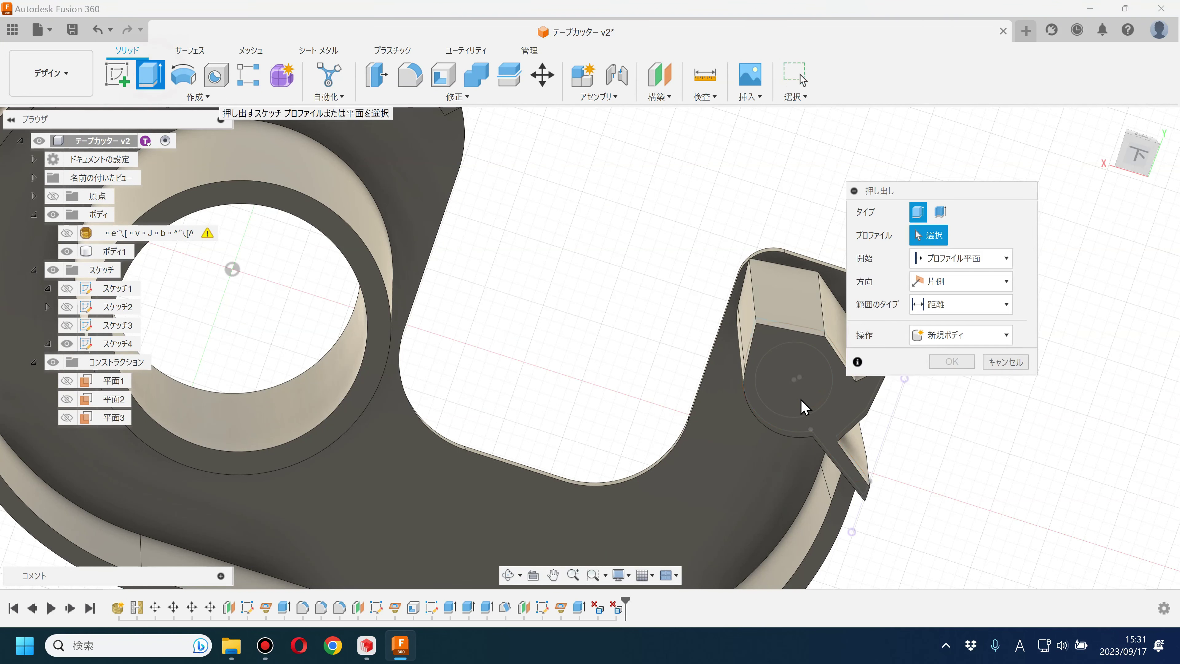
left_click(800, 398)
left_click(811, 454)
middle_click_drag(614, 443, 619, 329, "shift")
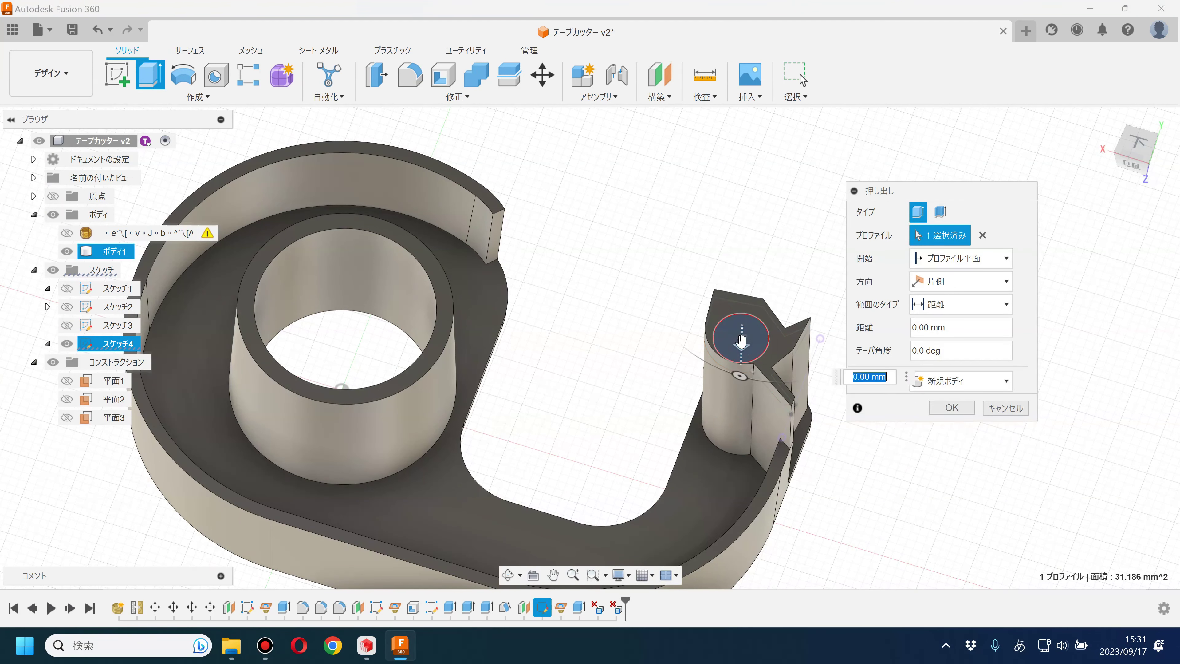
left_click_drag(743, 334, 718, 248)
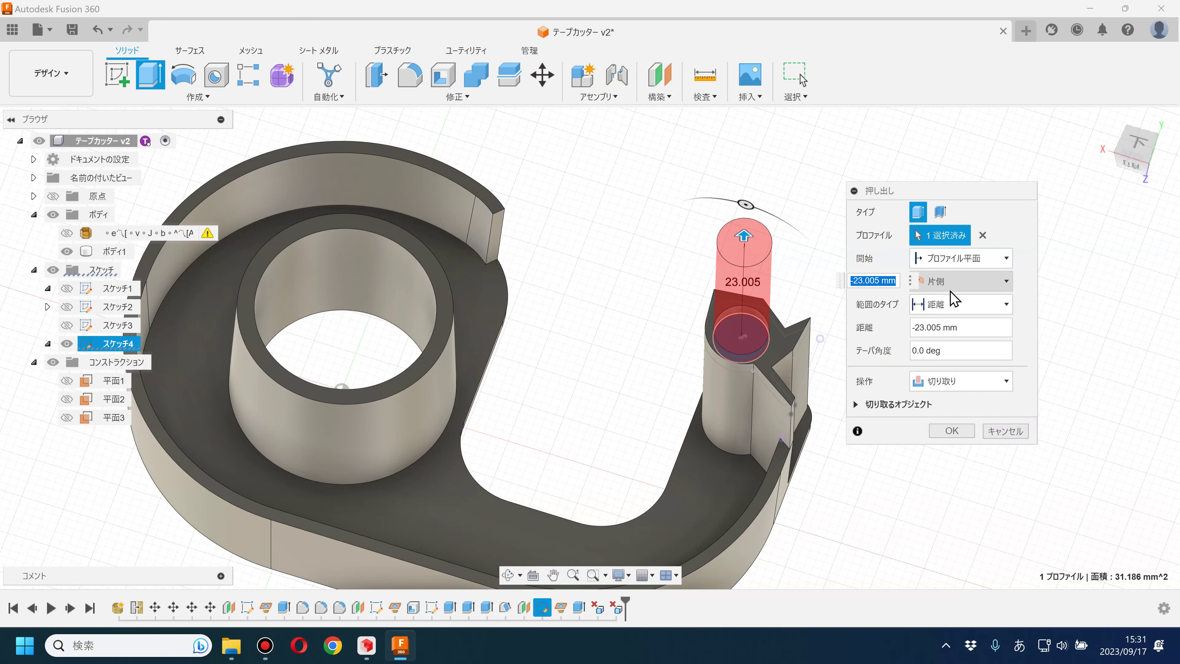
left_click(957, 281)
left_click(949, 316)
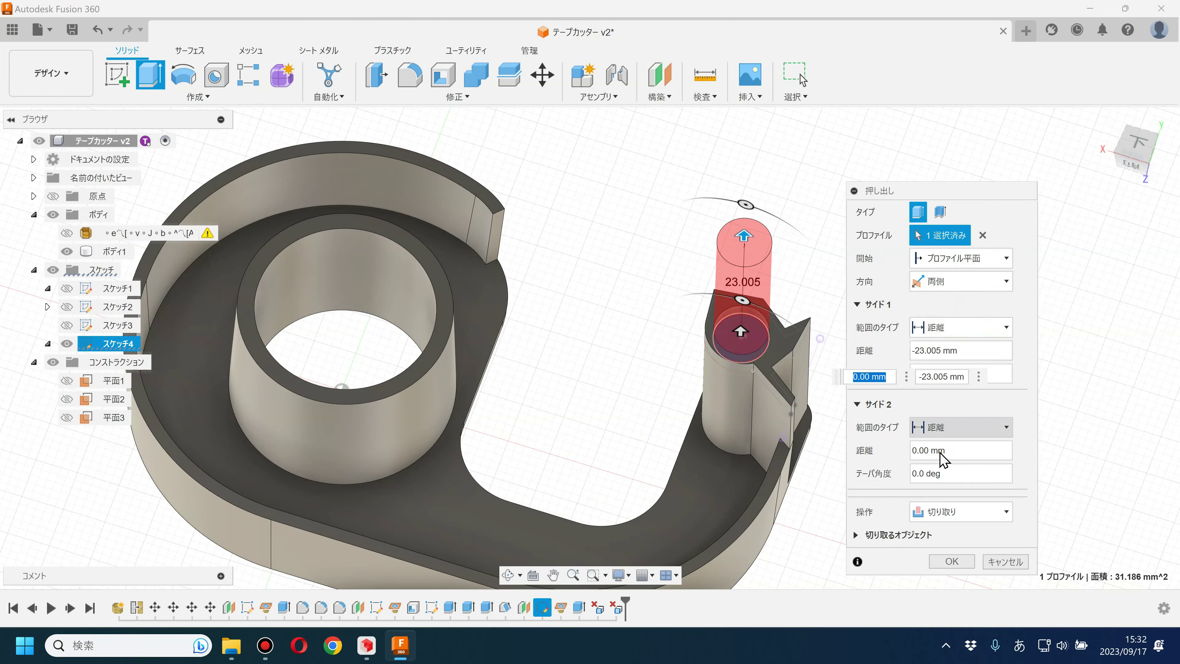
left_click(957, 427)
left_click(929, 468)
left_click(704, 488)
key("Return")
middle_click_drag(865, 411, 707, 423, "shift")
left_click(67, 343)
left_click(67, 233)
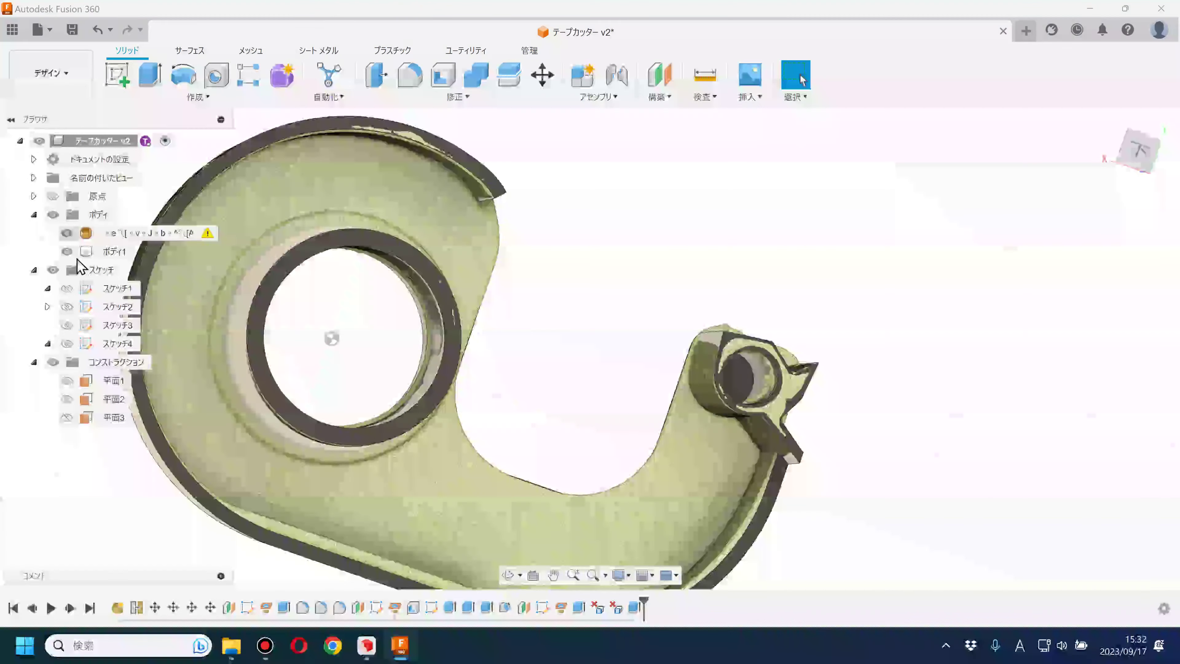
left_click(67, 251)
scroll(766, 375, "up", 5)
middle_click_drag(765, 376, 867, 386, "shift")
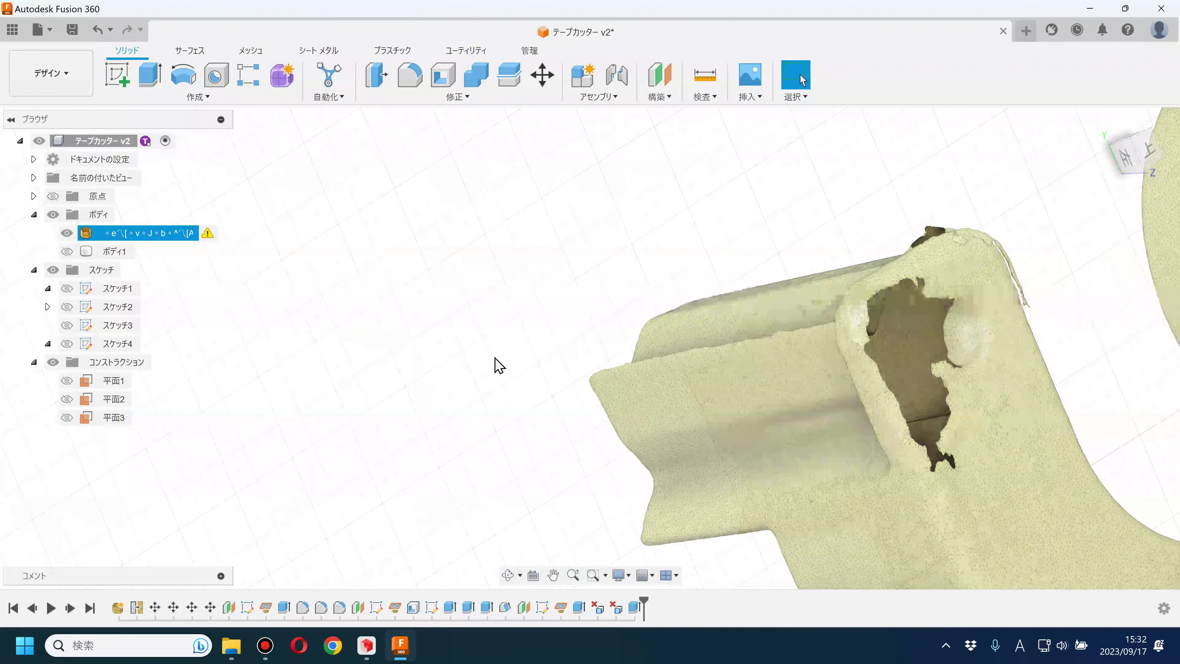
left_click(70, 251)
middle_click_drag(453, 365, 737, 372, "shift")
mouse_move(736, 372)
left_mouse_down()
mouse_move(740, 414)
mouse_move(850, 372)
left_mouse_up()
key("Escape")
left_click(1139, 150)
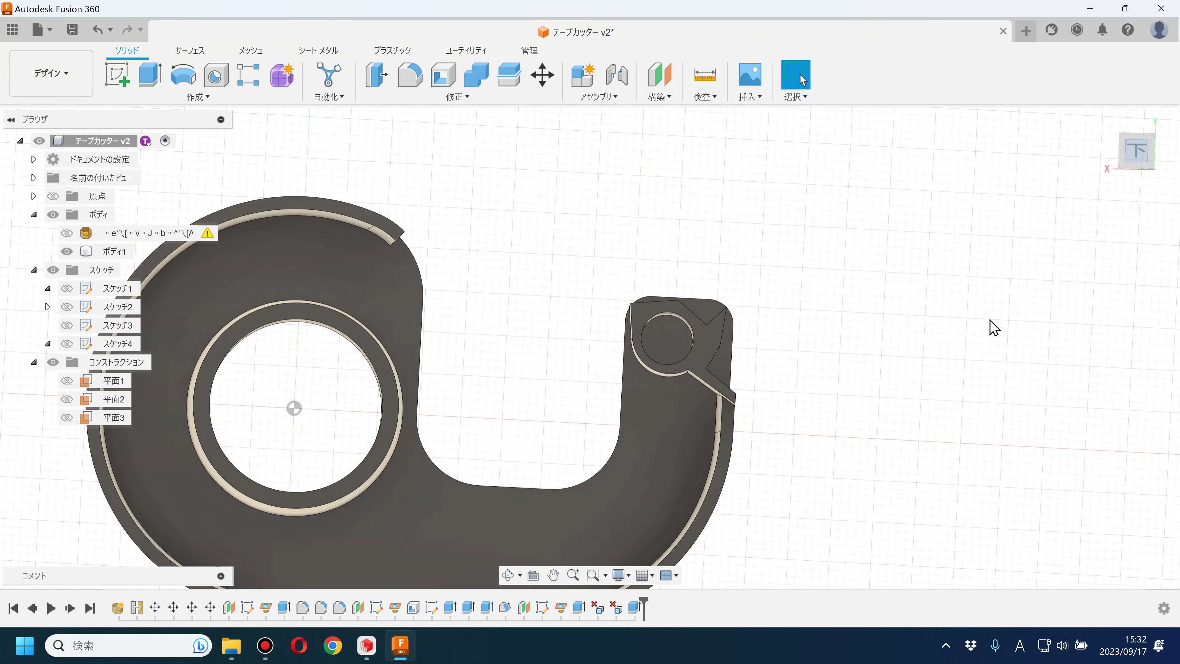
scroll(911, 367, "down", 2)
scroll(912, 369, "down", 2)
mouse_move(912, 370)
middle_mouse_down("shift")
mouse_move(877, 364)
mouse_move(864, 402)
middle_mouse_up("shift")
scroll(860, 393, "up", 2)
scroll(864, 391, "up", 2)
scroll(857, 381, "up", 1)
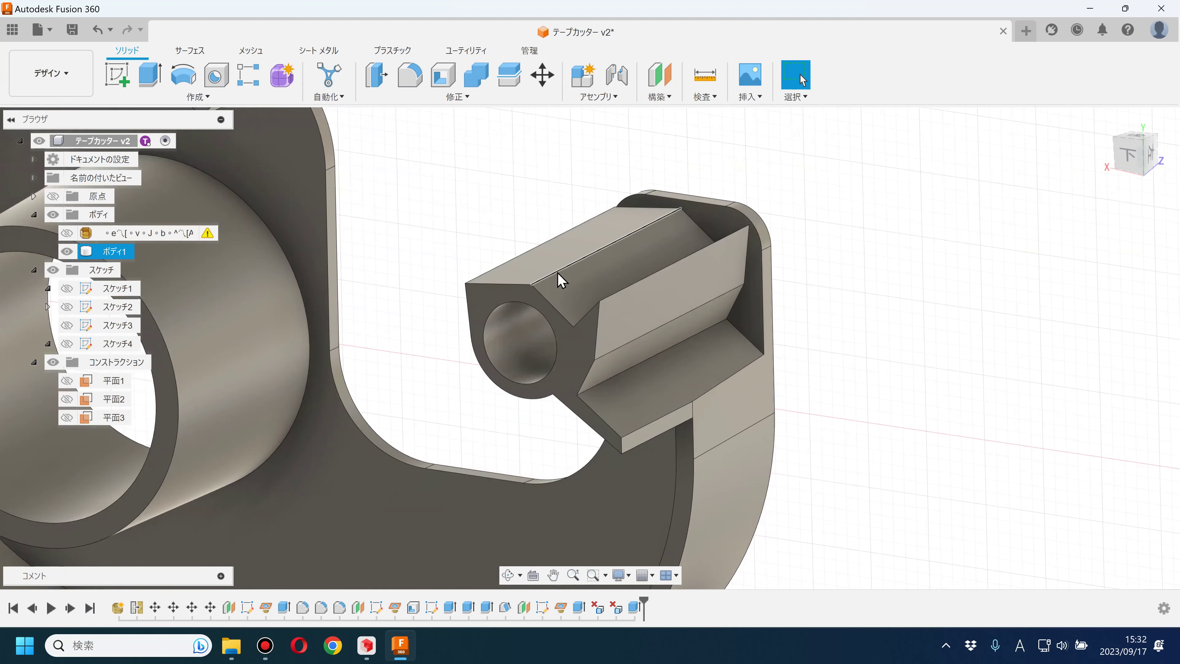
left_click(67, 343)
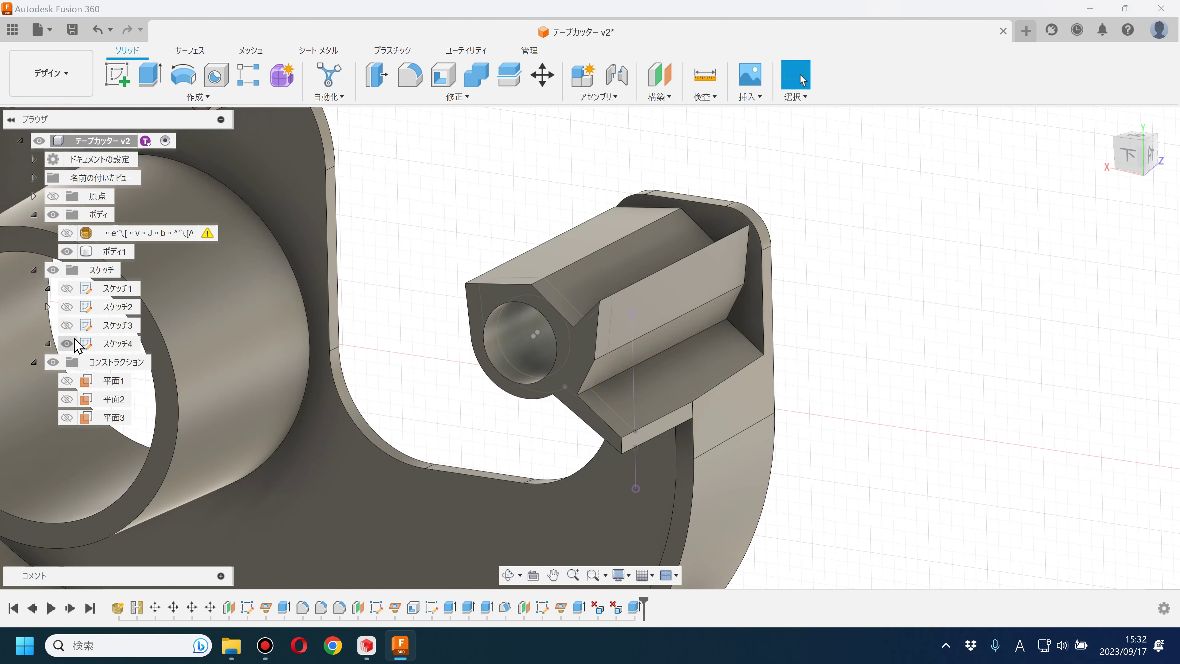
scroll(585, 275, "up", 1)
scroll(577, 253, "up", 2)
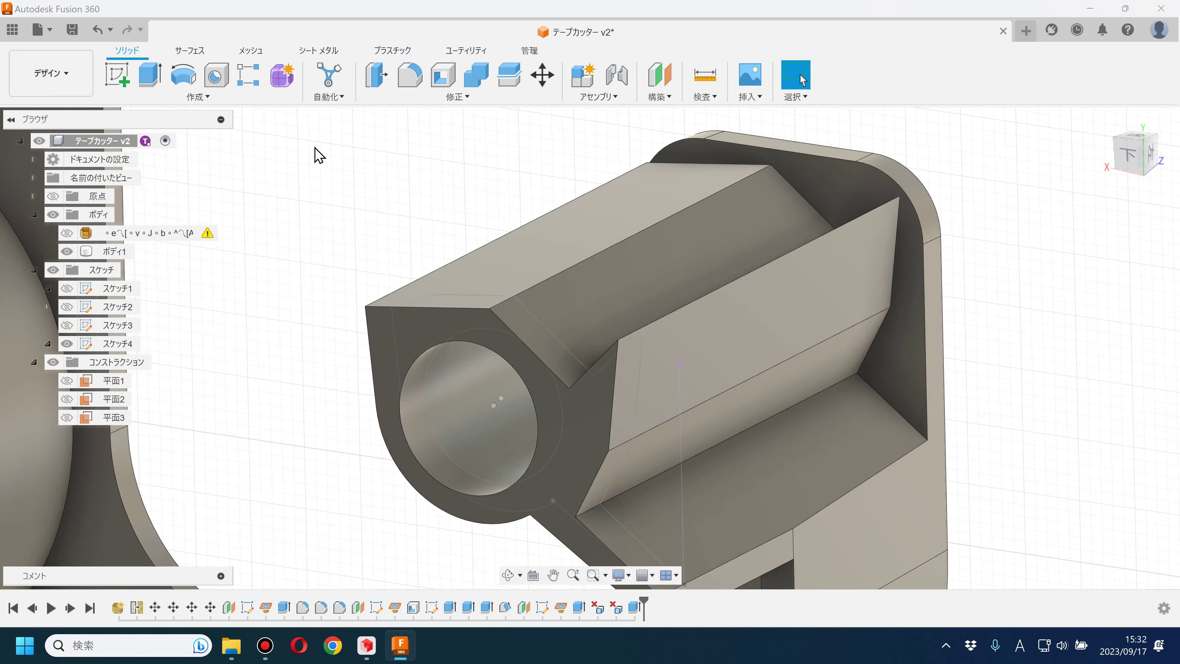
key("f")
- Round the blade mount edge with a 1.0 mm fillet
left_click(575, 269)
scroll(566, 274, "up", 2)
left_click(1122, 156)
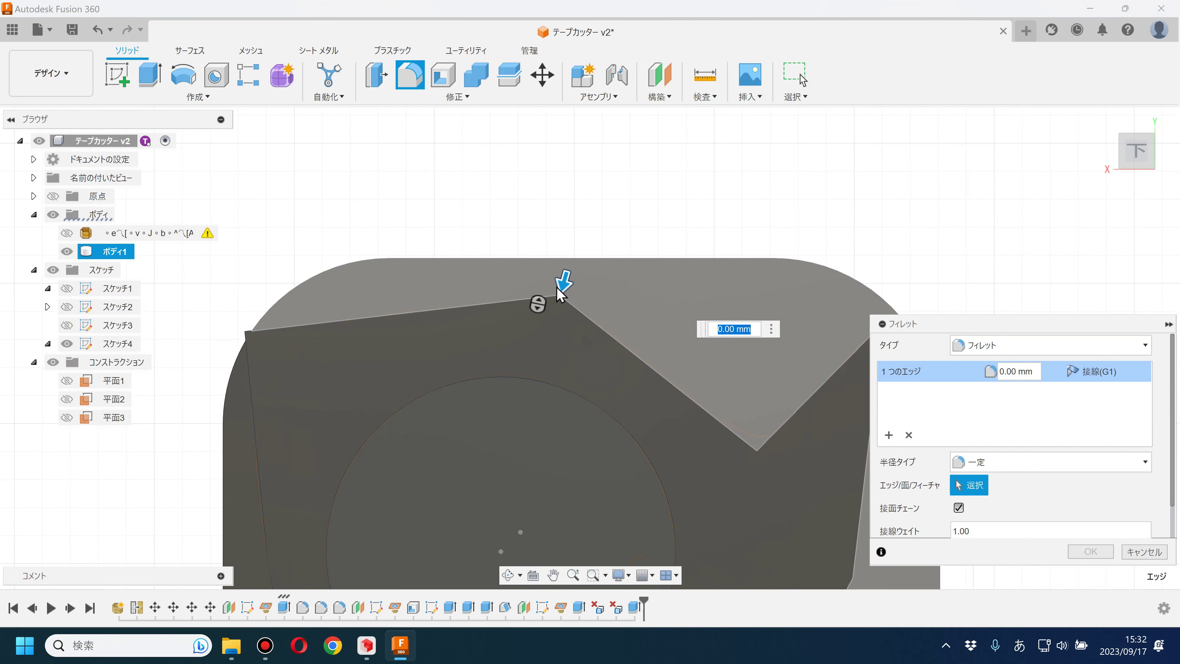
mouse_move(562, 279)
left_mouse_down()
mouse_move(559, 300)
mouse_move(561, 289)
left_mouse_up()
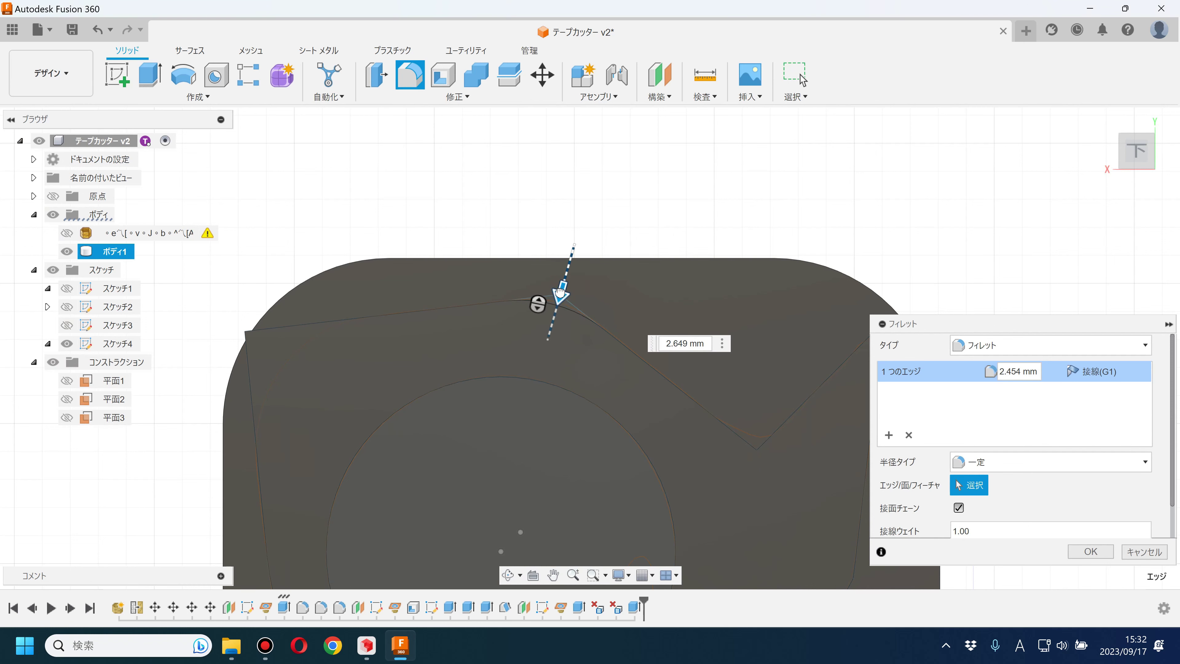
type("1.0")
key("Return")
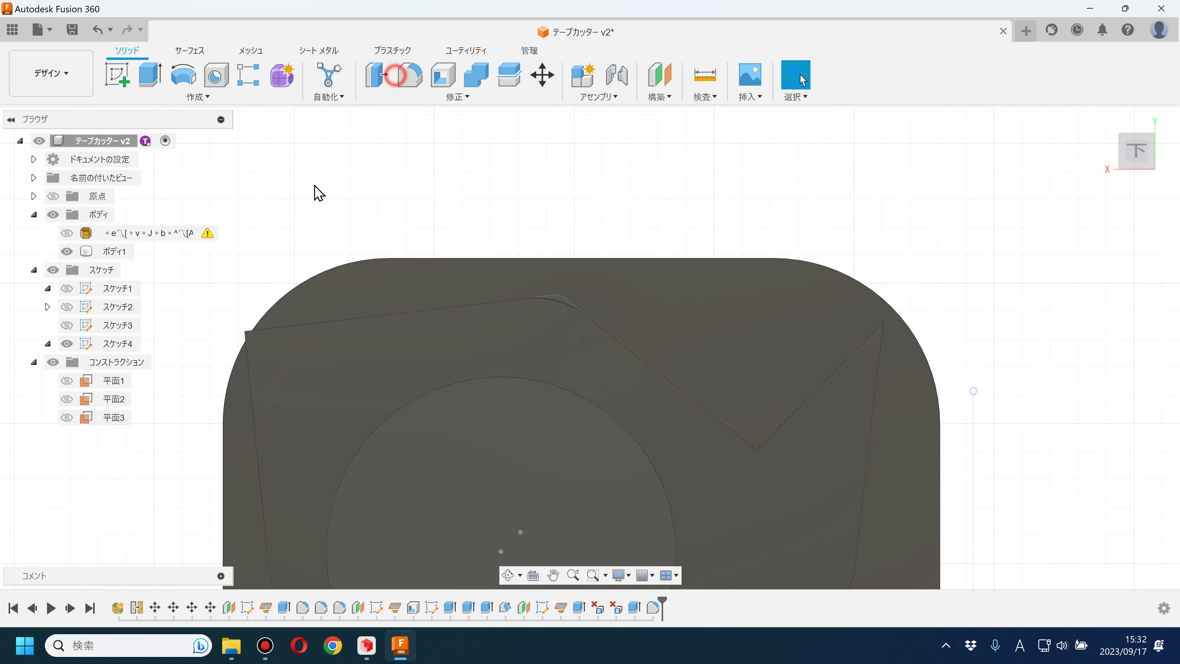
- Add another fillet to the next corner of the holder post
key("f")
middle_click_drag(283, 240, 251, 325, "shift")
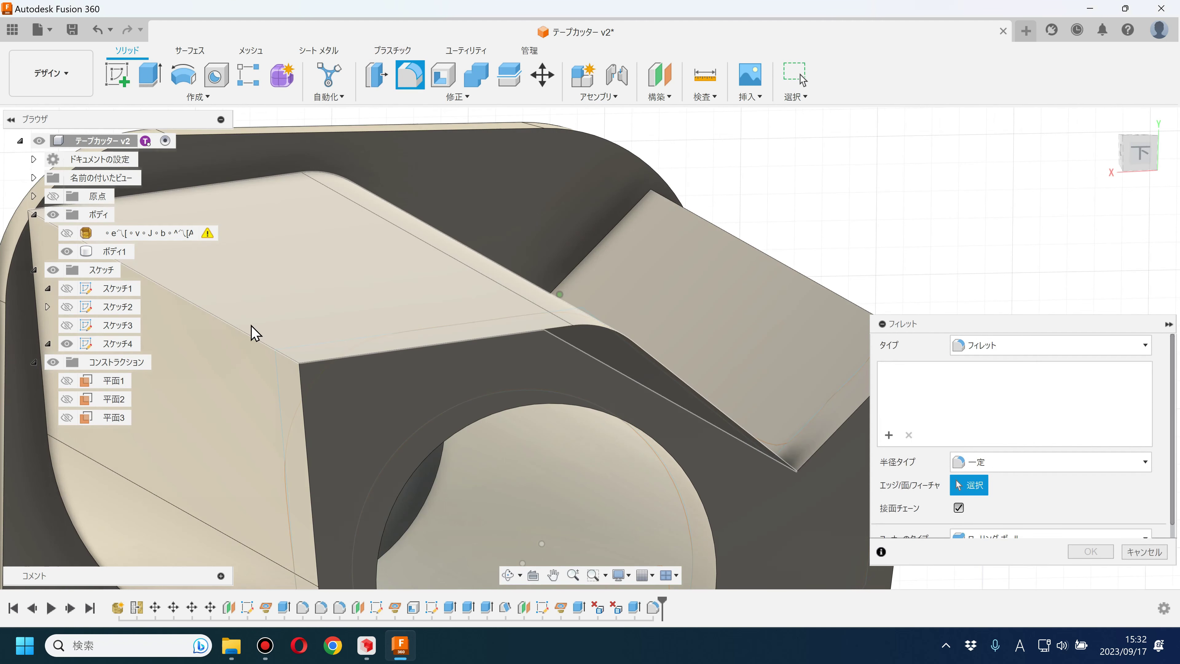
left_click(470, 330)
mouse_move(859, 255)
middle_mouse_down("shift")
mouse_move(342, 285)
mouse_move(946, 510)
middle_mouse_up("shift")
left_click_drag(331, 289, 365, 342)
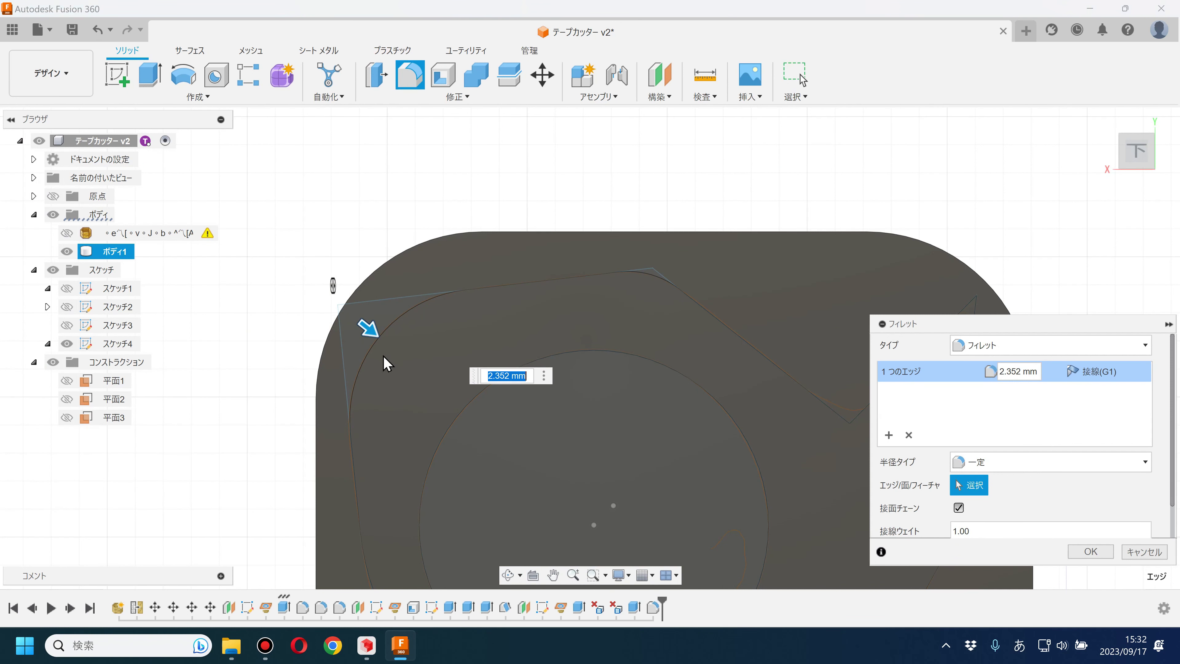
key("Return")
- Fillet the edge where the arm meets the ring at about 0.5 mm
scroll(420, 383, "down", 3)
middle_click_drag(469, 409, 498, 343)
left_click(632, 475)
mouse_move(660, 462)
middle_mouse_down("shift")
mouse_move(659, 422)
mouse_move(633, 448)
middle_mouse_up("shift")
scroll(548, 326, "up", 5)
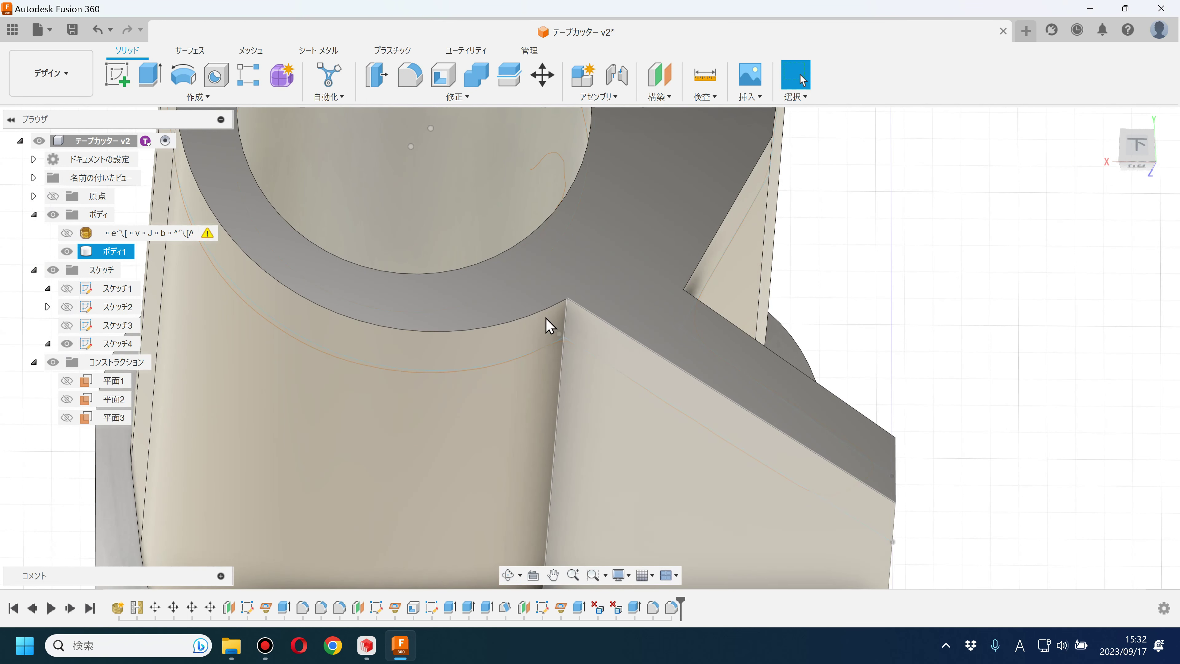
left_click(410, 74)
left_click(561, 366)
left_click_drag(562, 367, 561, 374)
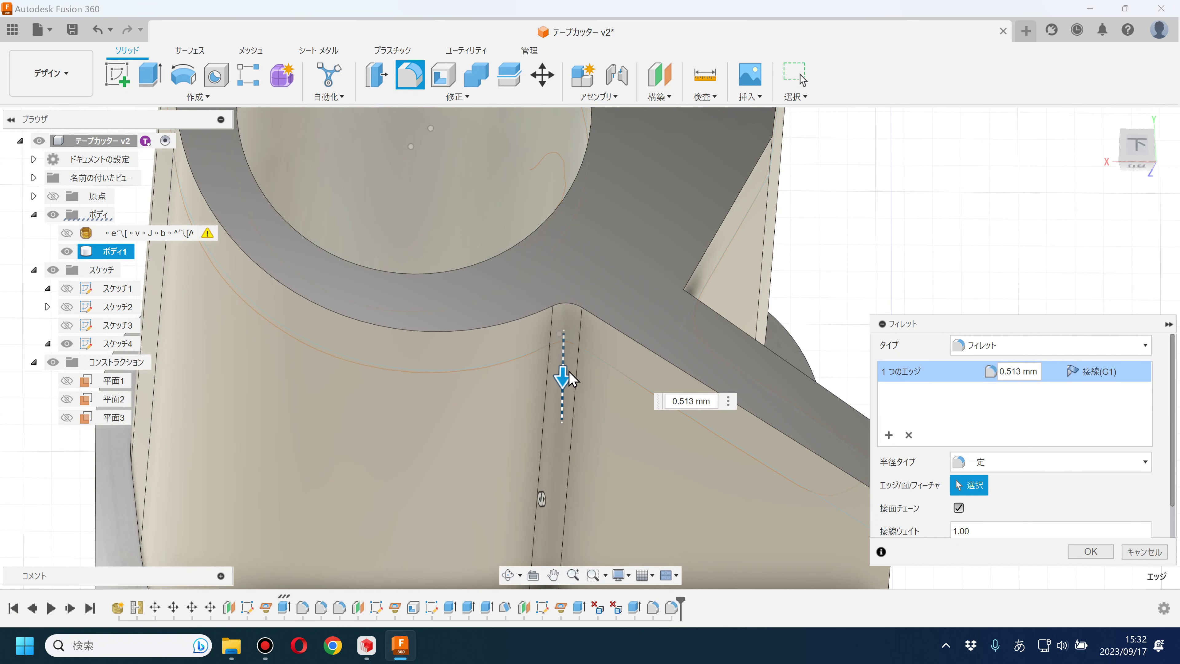
key("Return")
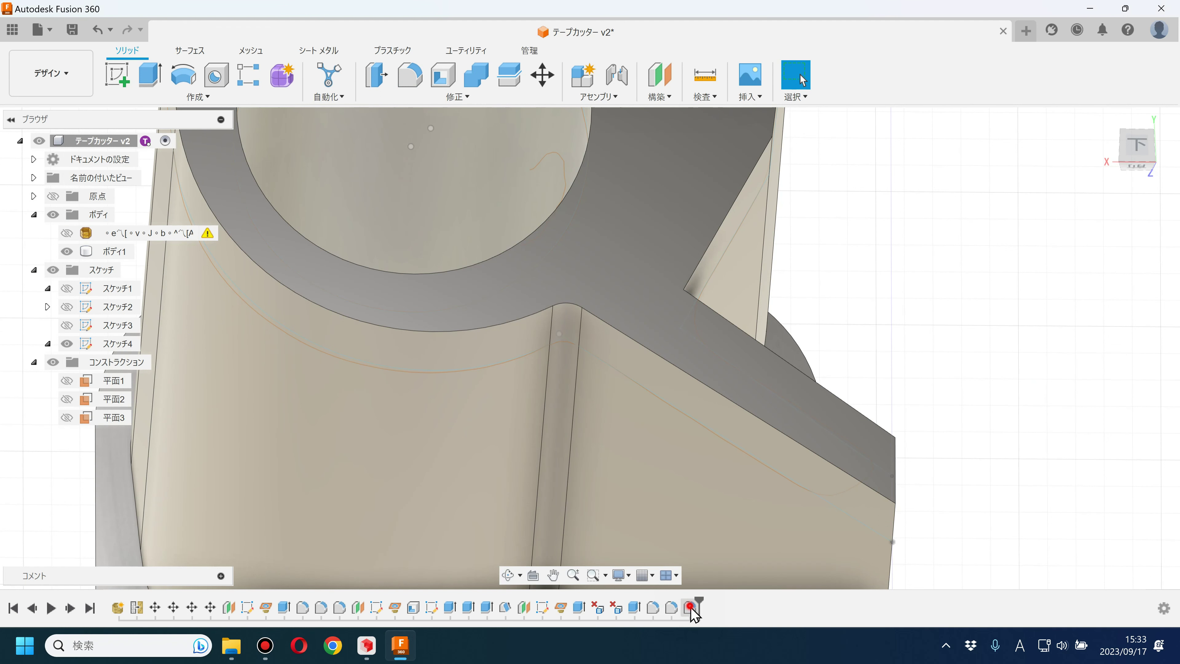
- Reopen the last fillet, finish editing it, and hide スケッチ4
double_click(691, 607)
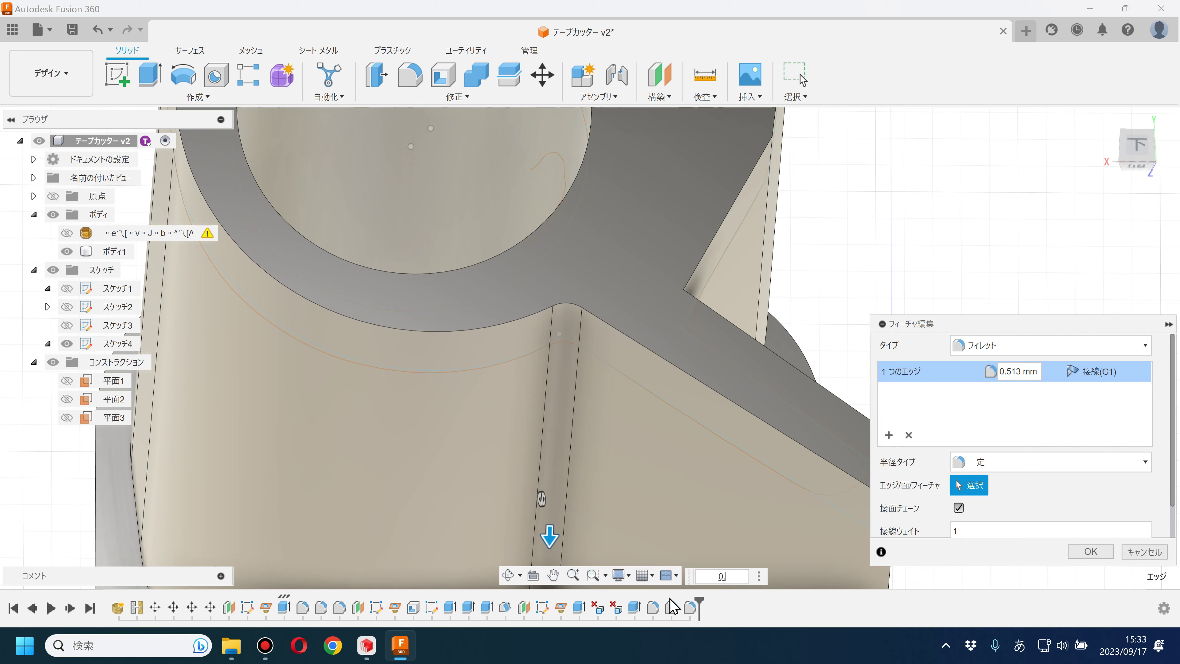
key("Return")
scroll(653, 353, "down", 3)
scroll(772, 350, "down", 5)
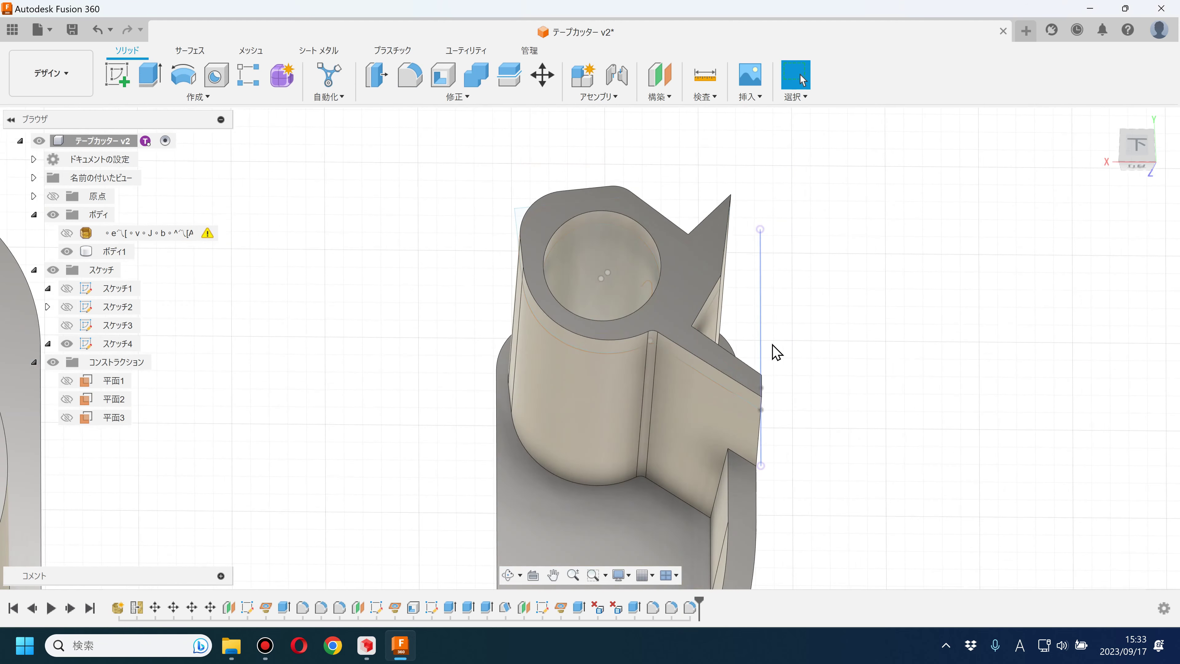
scroll(228, 296, "up", 3)
left_click(71, 343)
- Hide ボディ1 and show the scanned mesh in its place, orbiting to inspect it
middle_click_drag(783, 345, 806, 381, "shift")
left_click(460, 97)
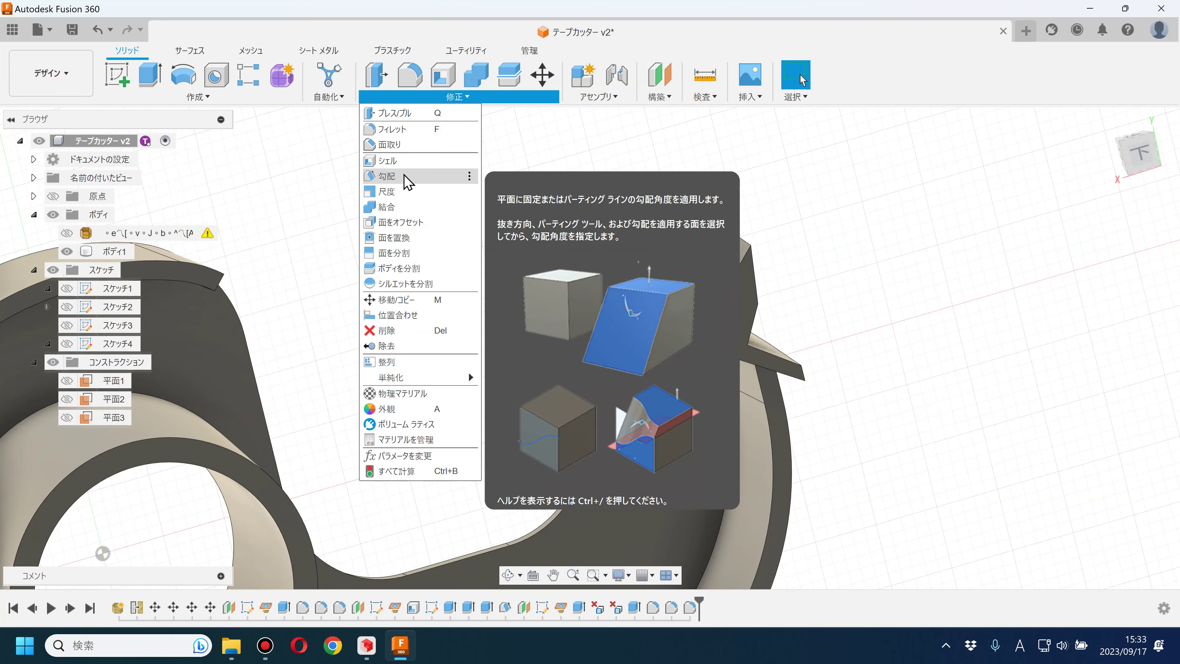
mouse_move(785, 260)
middle_mouse_down("shift")
mouse_move(858, 282)
mouse_move(817, 237)
mouse_move(820, 269)
mouse_move(850, 276)
mouse_move(877, 311)
mouse_move(927, 304)
mouse_move(888, 206)
mouse_move(924, 171)
mouse_move(967, 195)
mouse_move(938, 250)
mouse_move(896, 269)
mouse_move(928, 298)
middle_mouse_up("shift")
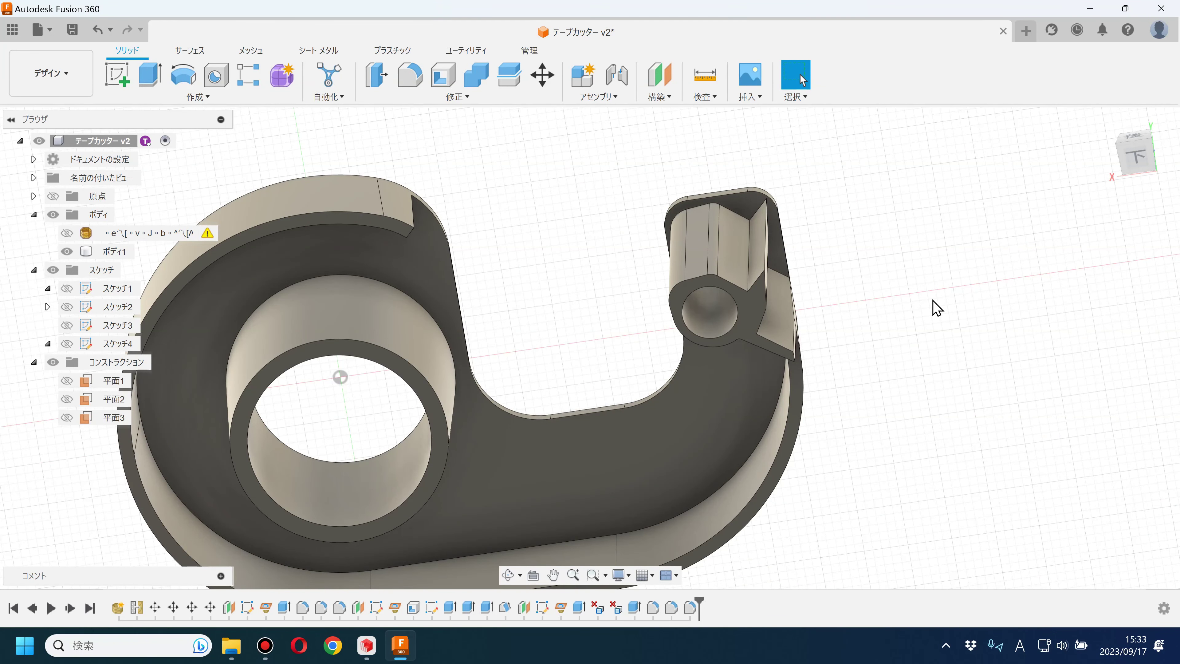
left_click(67, 251)
mouse_move(535, 360)
middle_mouse_down("shift")
mouse_move(524, 266)
mouse_move(527, 389)
mouse_move(508, 448)
mouse_move(545, 409)
mouse_move(577, 401)
mouse_move(606, 356)
mouse_move(600, 326)
middle_mouse_up("shift")
scroll(539, 439, "up", 5)
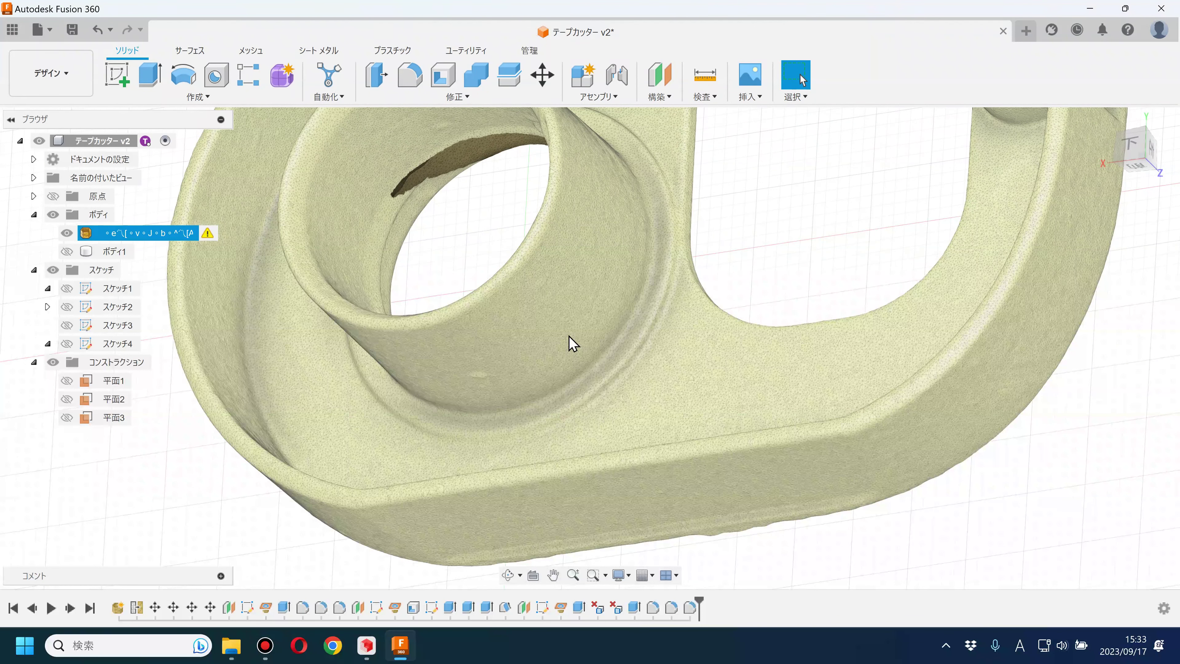
scroll(539, 343, "down", 5)
mouse_move(538, 346)
middle_mouse_down("shift")
mouse_move(627, 282)
mouse_move(572, 327)
mouse_move(550, 320)
middle_mouse_up("shift")
key("Escape")
- Start a new sketch, スケッチ5, on the base plane over the scanned mesh
left_click(548, 163)
scroll(537, 175, "up", 5)
scroll(539, 179, "up", 3)
scroll(572, 235, "down", 5)
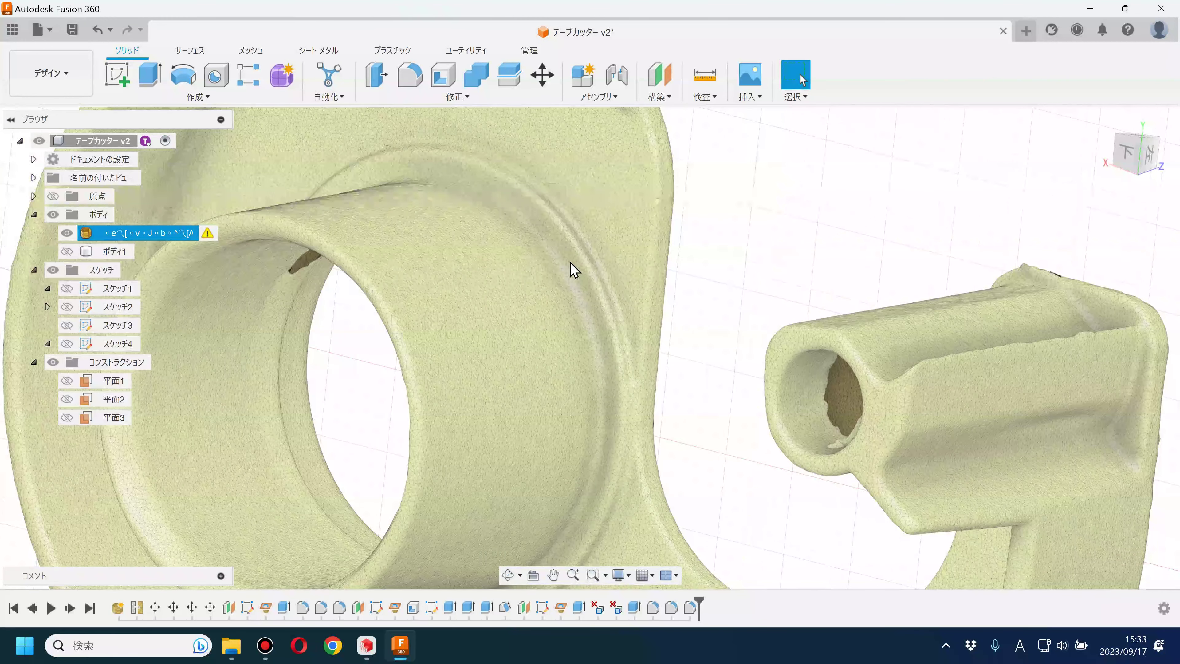
scroll(569, 264, "down", 3)
mouse_move(569, 263)
middle_mouse_down("shift")
mouse_move(632, 264)
mouse_move(630, 278)
mouse_move(729, 322)
middle_mouse_up("shift")
left_click(117, 75)
left_click(453, 365)
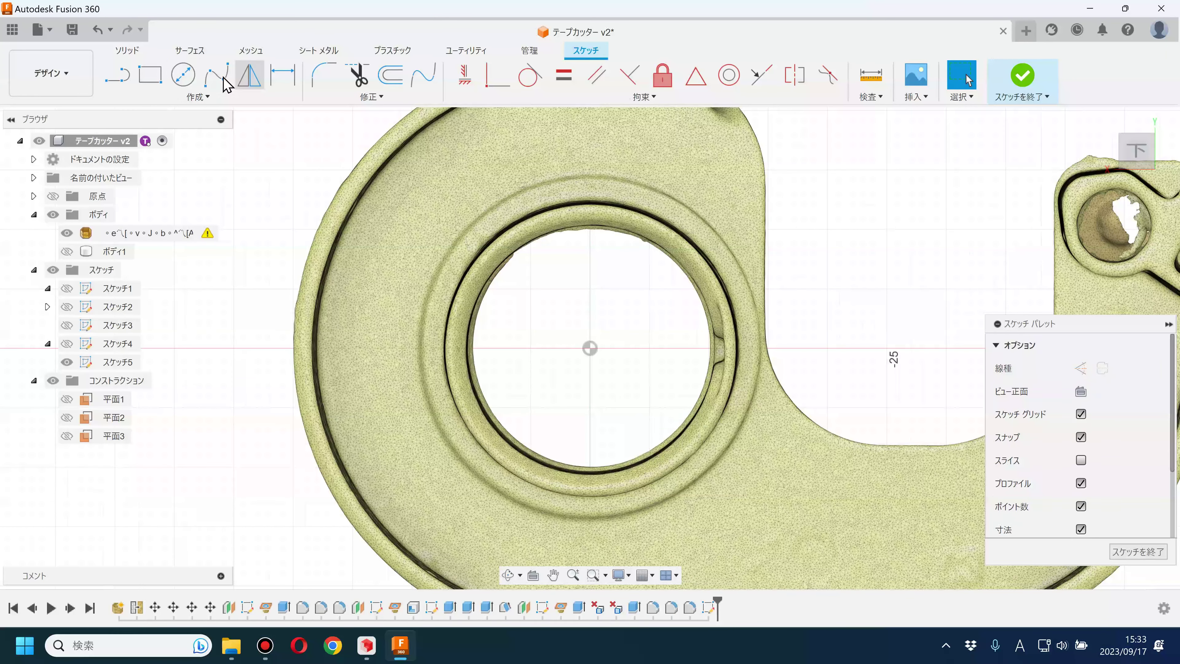
- Project the core's bore edge into the sketch on the base plane
left_click(183, 74)
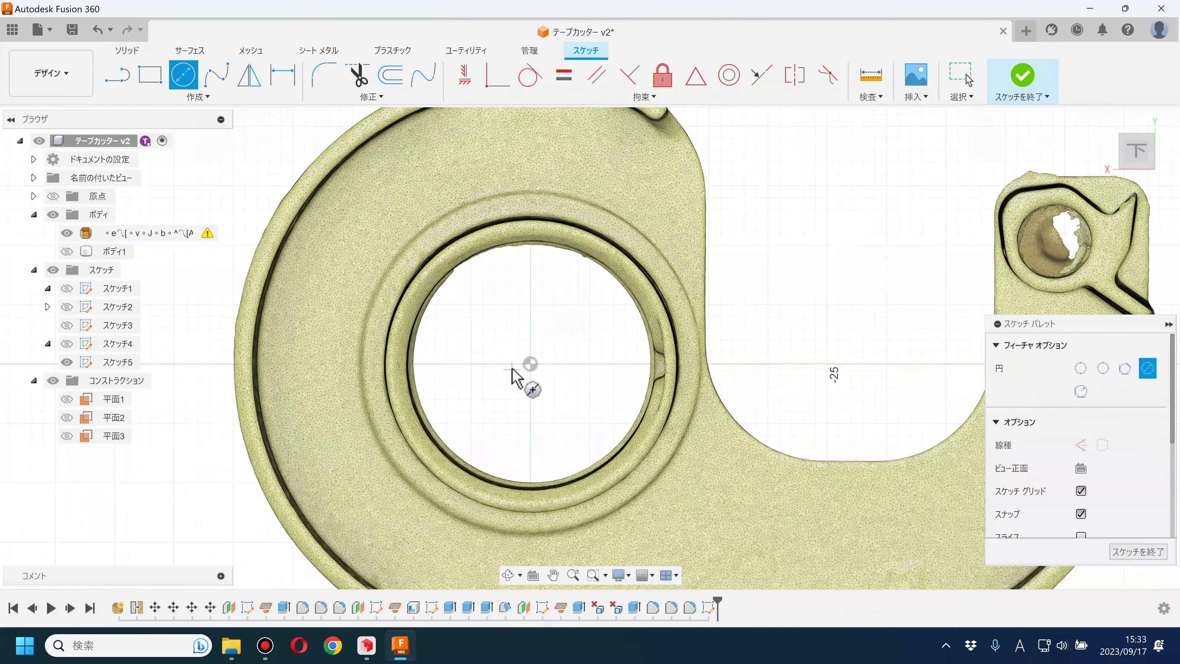
left_click(530, 364)
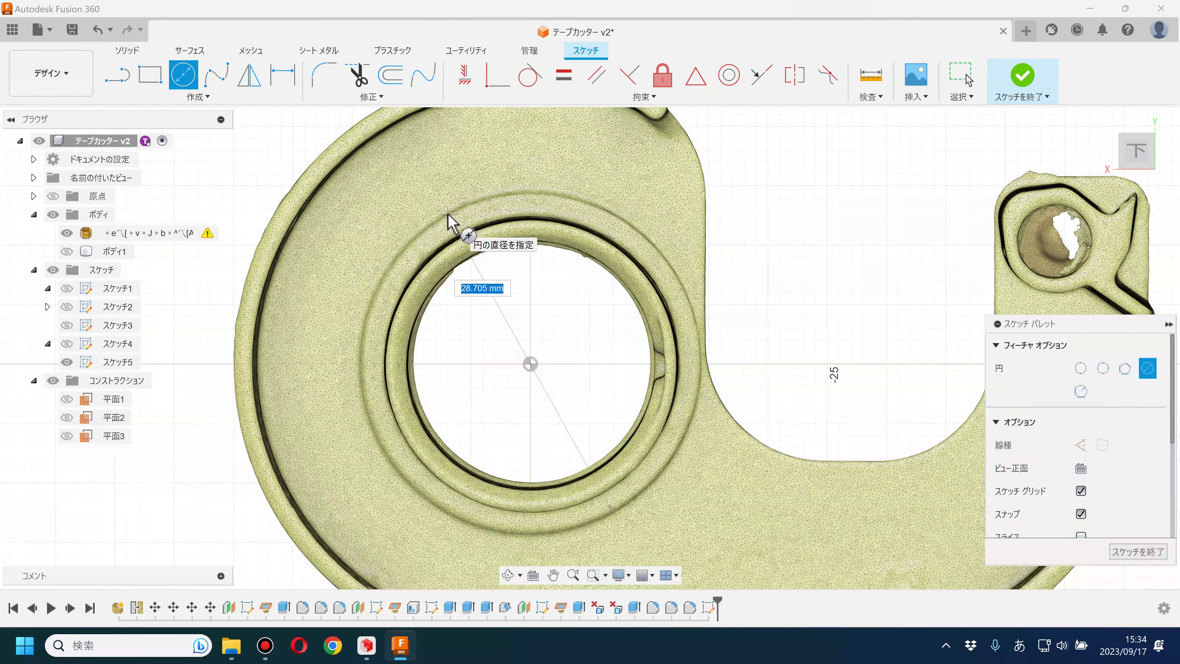
left_click(66, 251)
key("Escape")
left_click(66, 232)
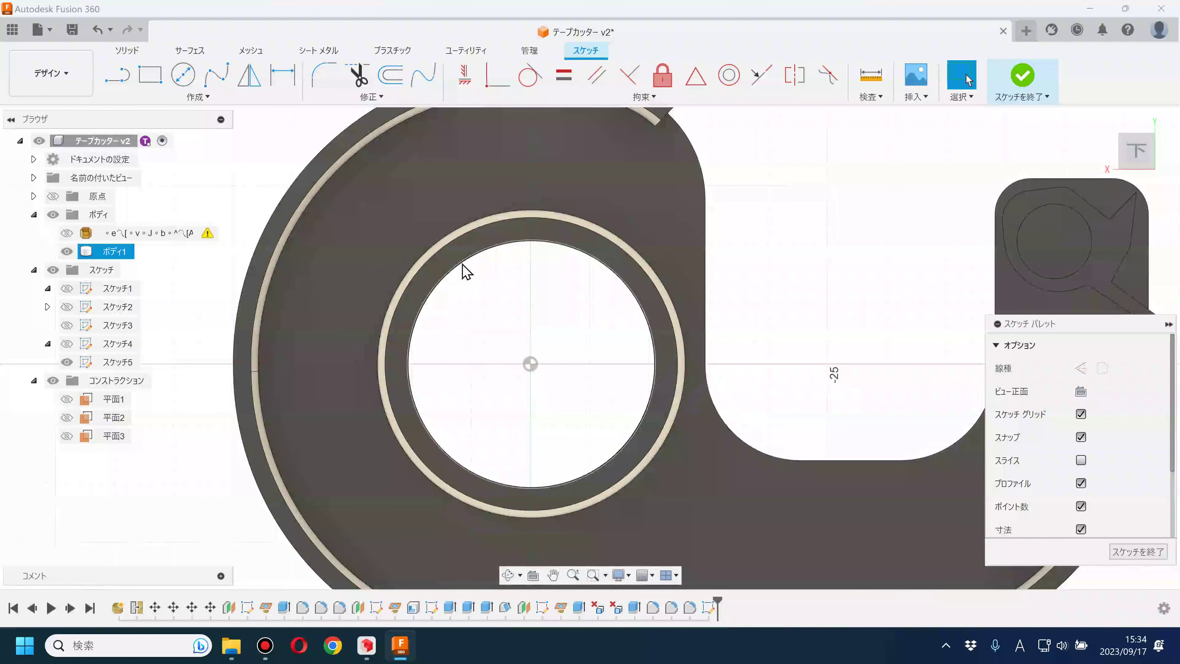
left_click(166, 97)
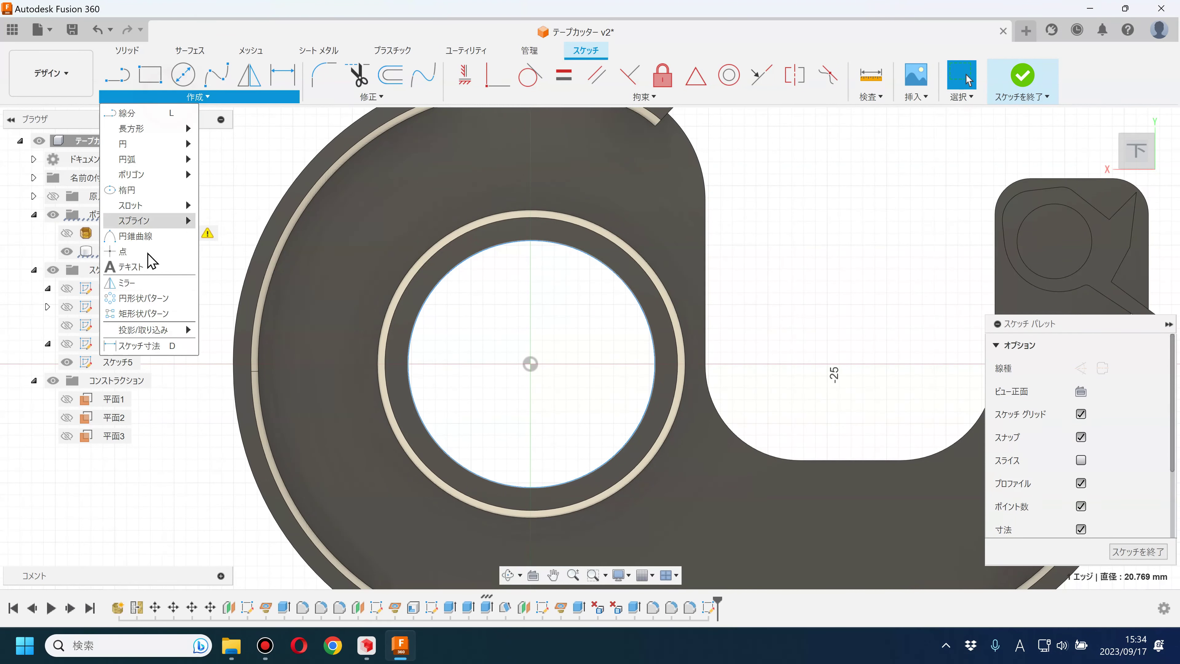
left_click(216, 330)
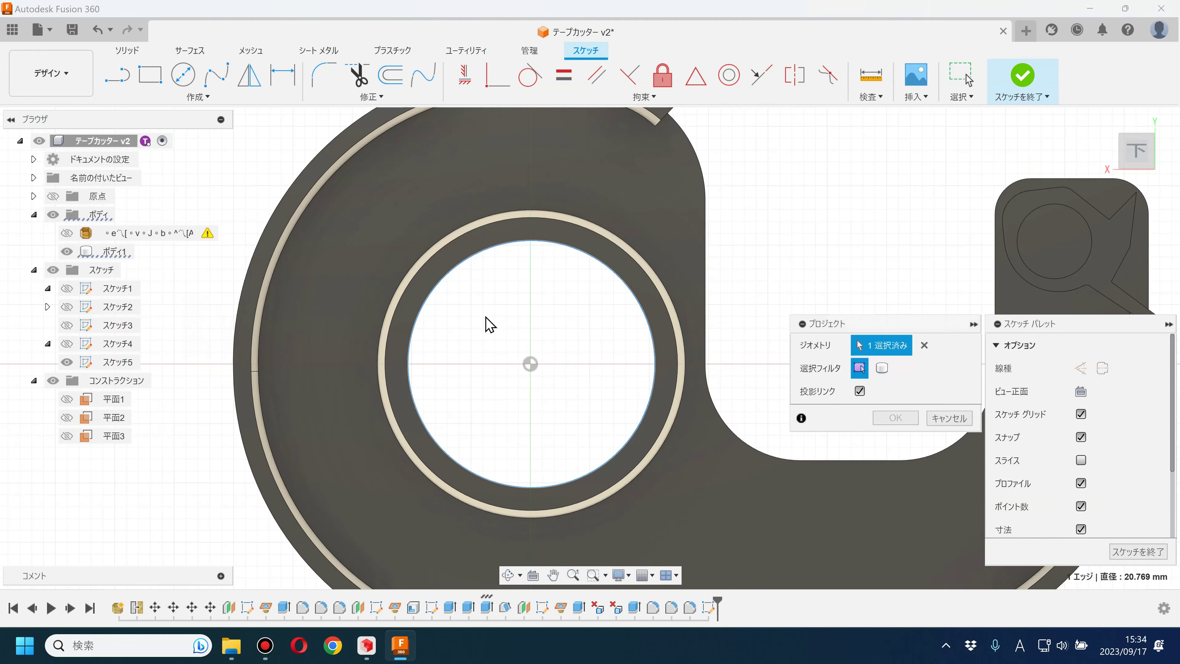
left_click(894, 418)
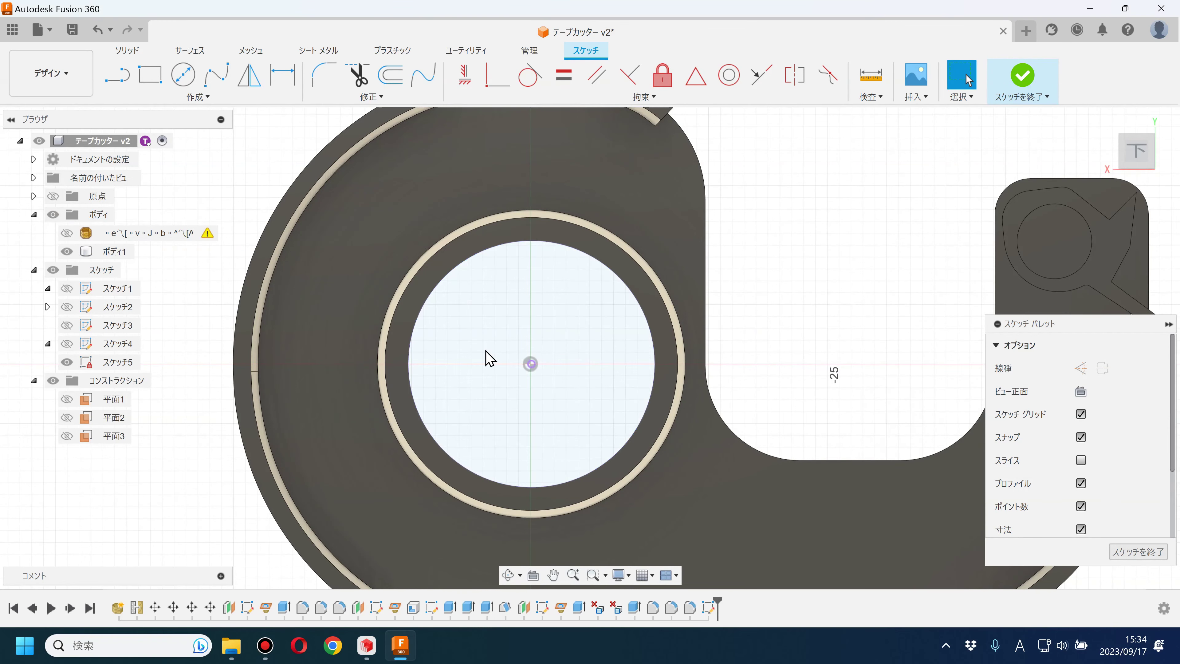
- Draw a circle about 27 mm across, concentric with the core bore, and finish the sketch
left_click(184, 75)
scroll(546, 364, "up", 3)
left_click(524, 380)
scroll(579, 416, "down", 1)
scroll(584, 440, "down", 2)
scroll(615, 497, "down", 2)
scroll(616, 497, "down", 2)
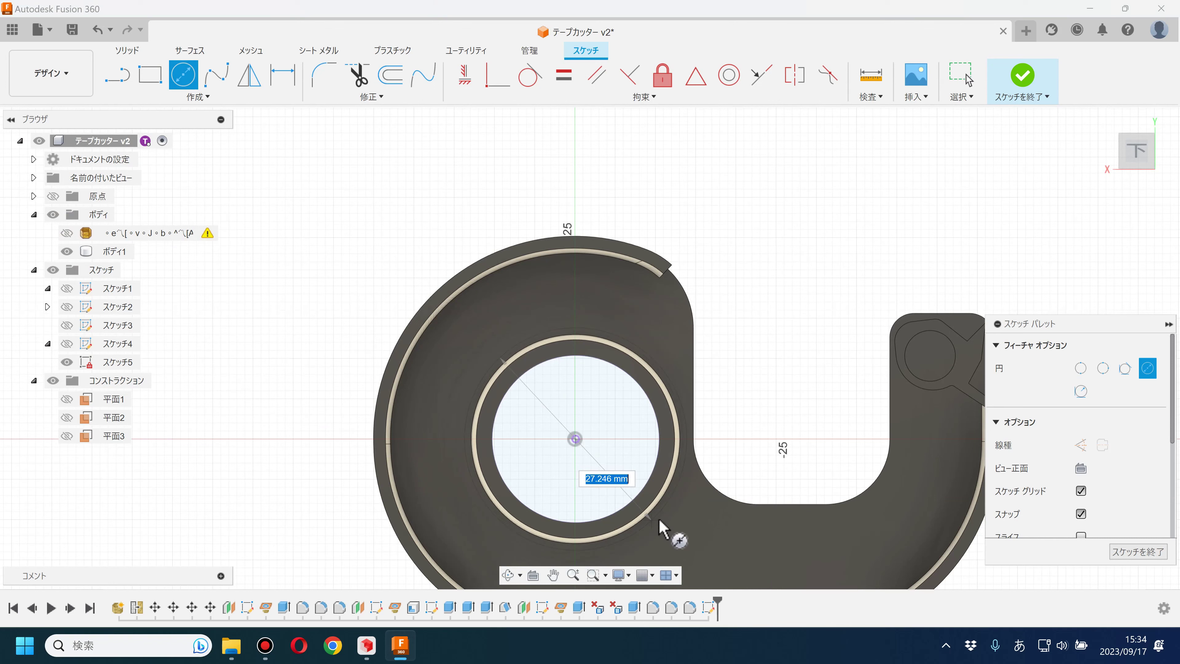
left_click(666, 506)
key("Escape")
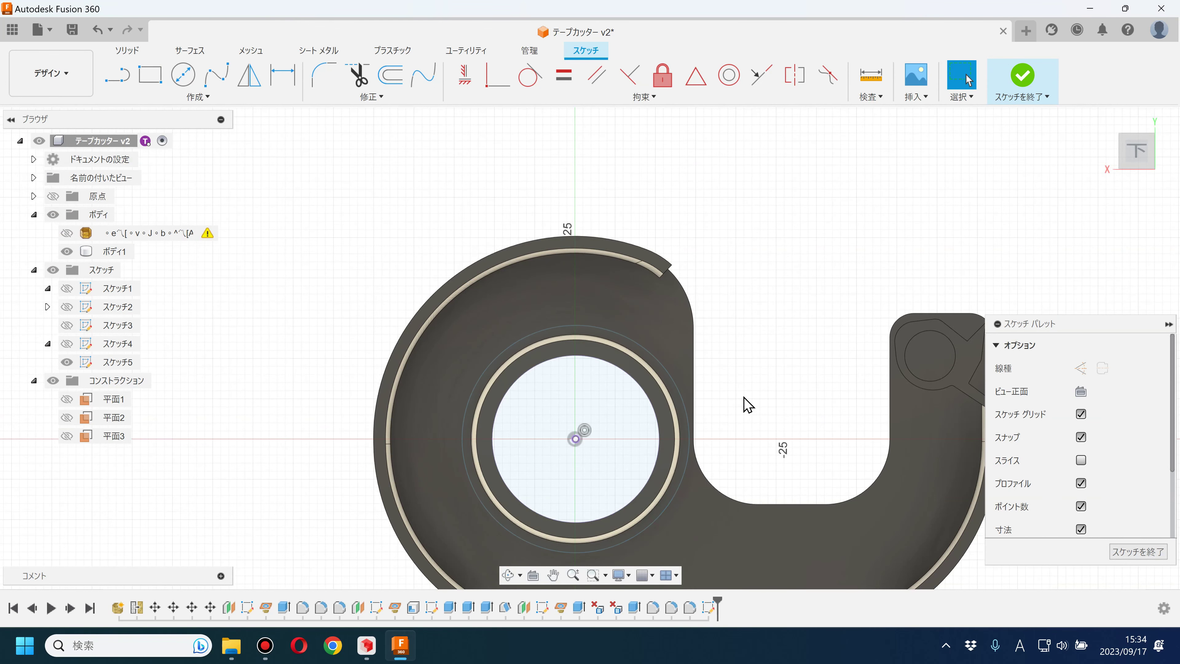
left_click(67, 251)
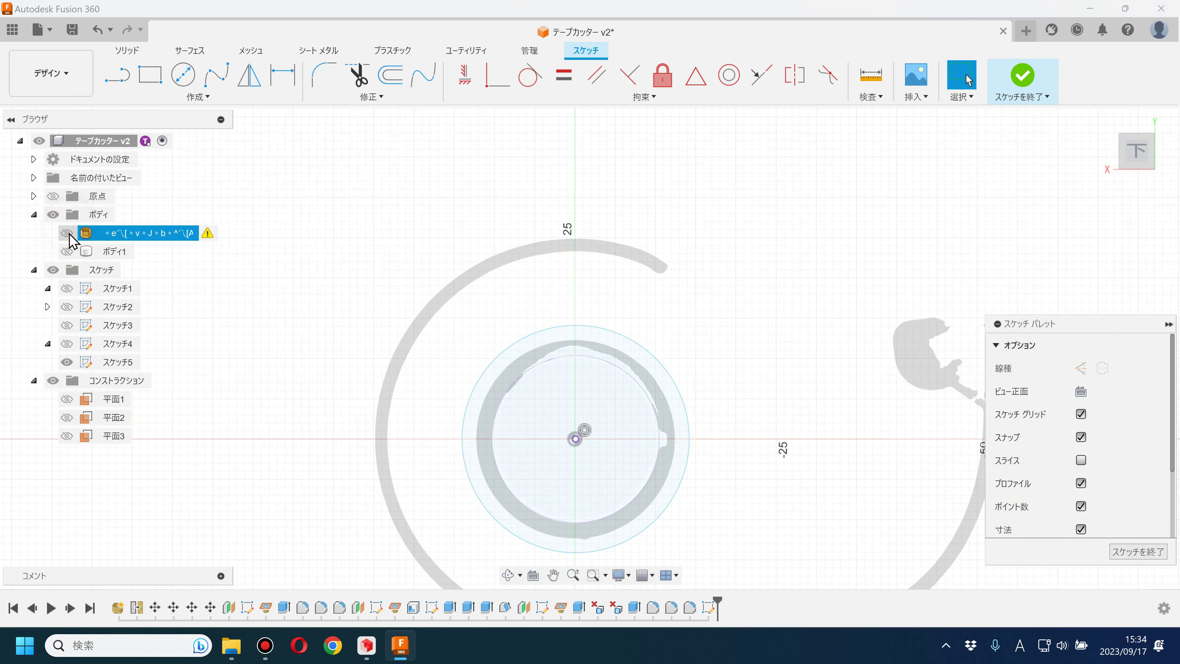
left_click(69, 232)
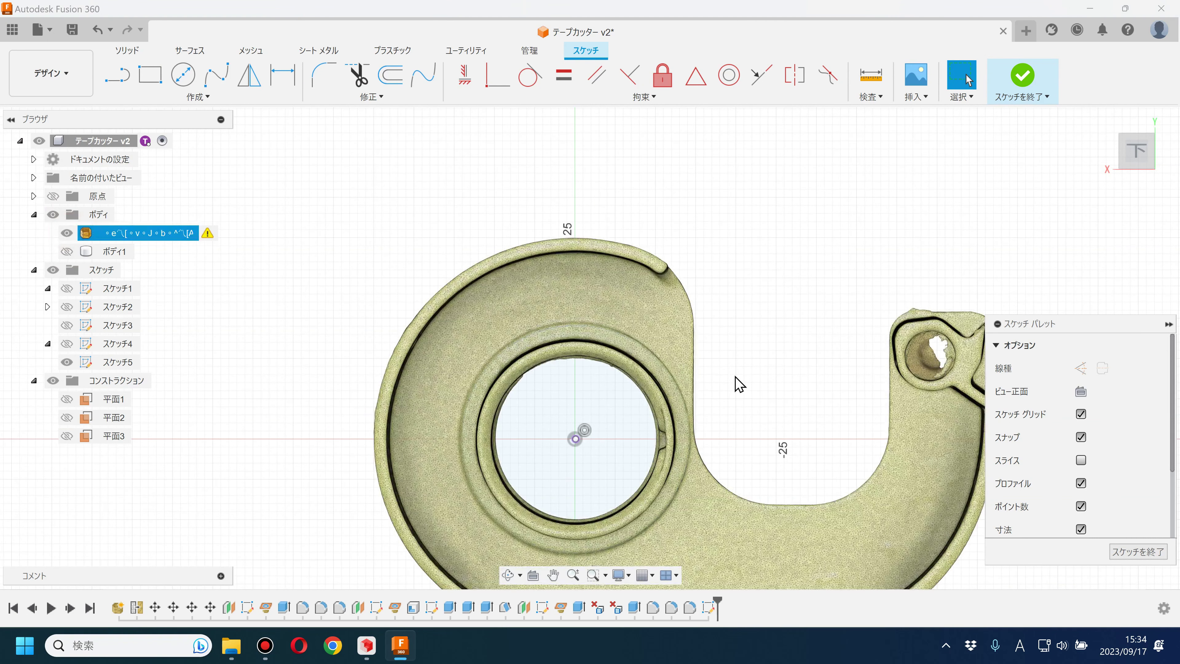
scroll(738, 385, "up", 3)
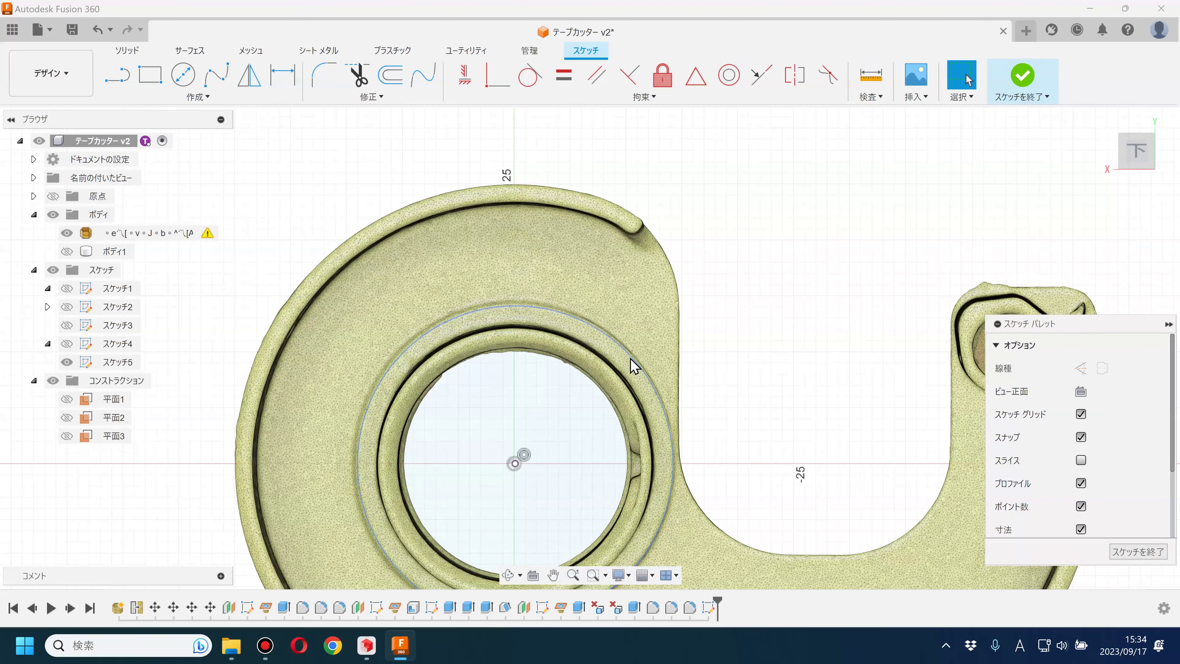
left_click(1022, 76)
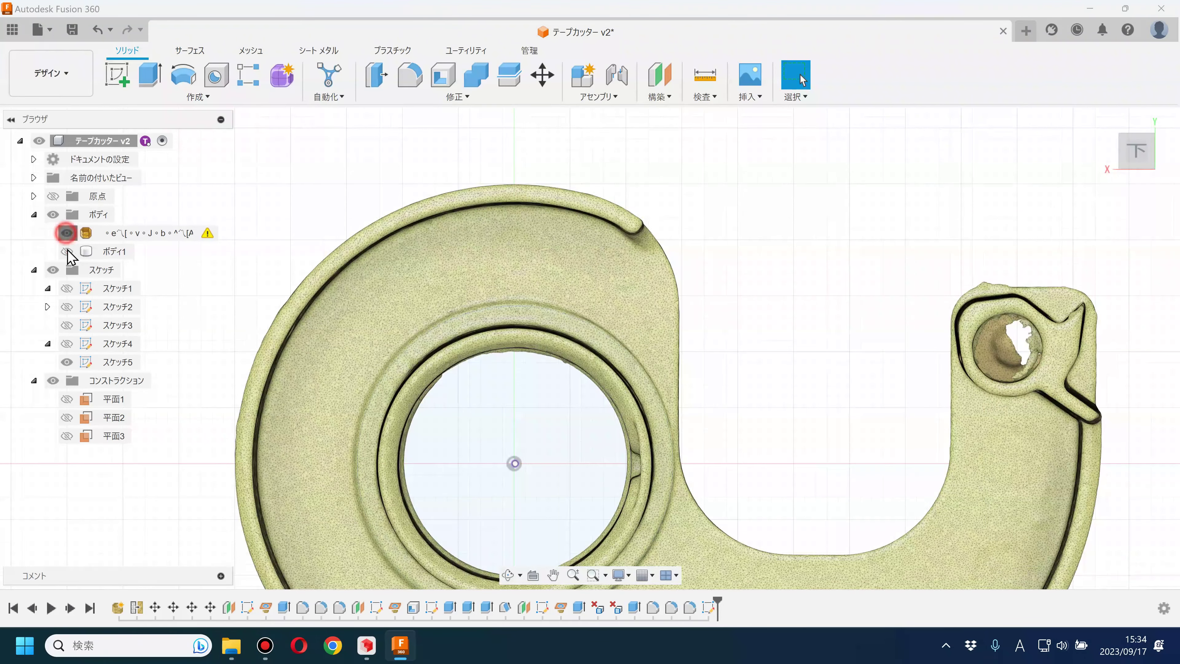
- Hide the mesh, orbit to an angled view, and select the new sketch circle
left_click(66, 251)
middle_click_drag(624, 390, 642, 312, "shift")
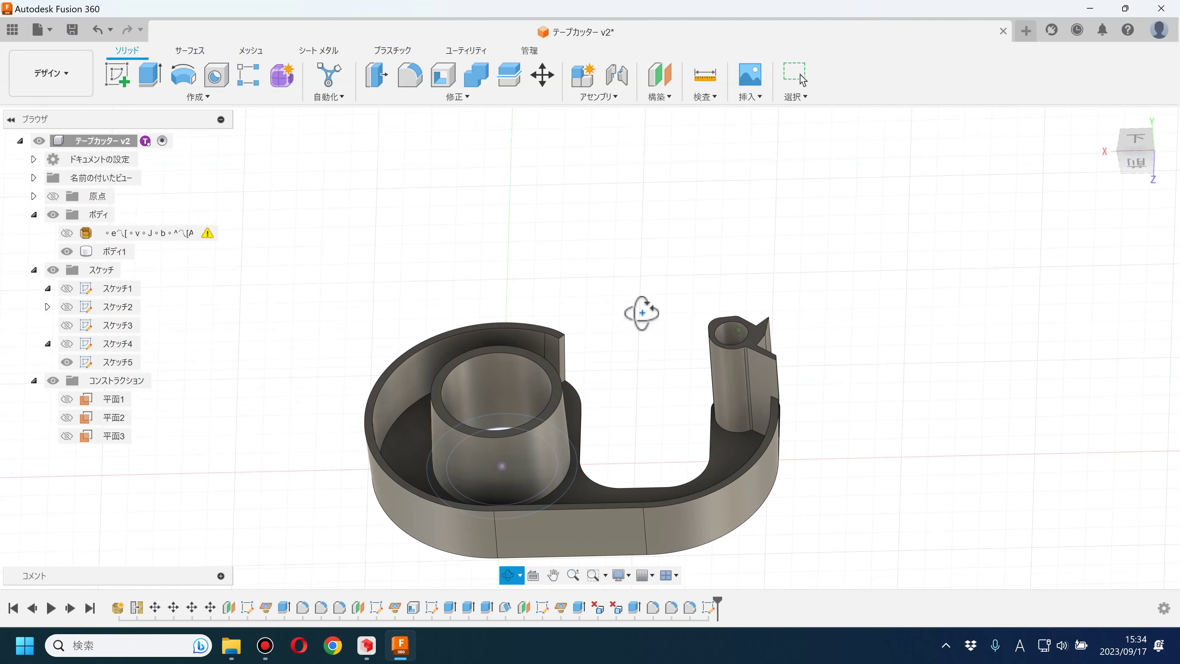
scroll(619, 313, "up", 2)
scroll(605, 408, "up", 2)
scroll(527, 342, "up", 2)
key("e")
scroll(562, 428, "up", 2)
scroll(565, 442, "up", 2)
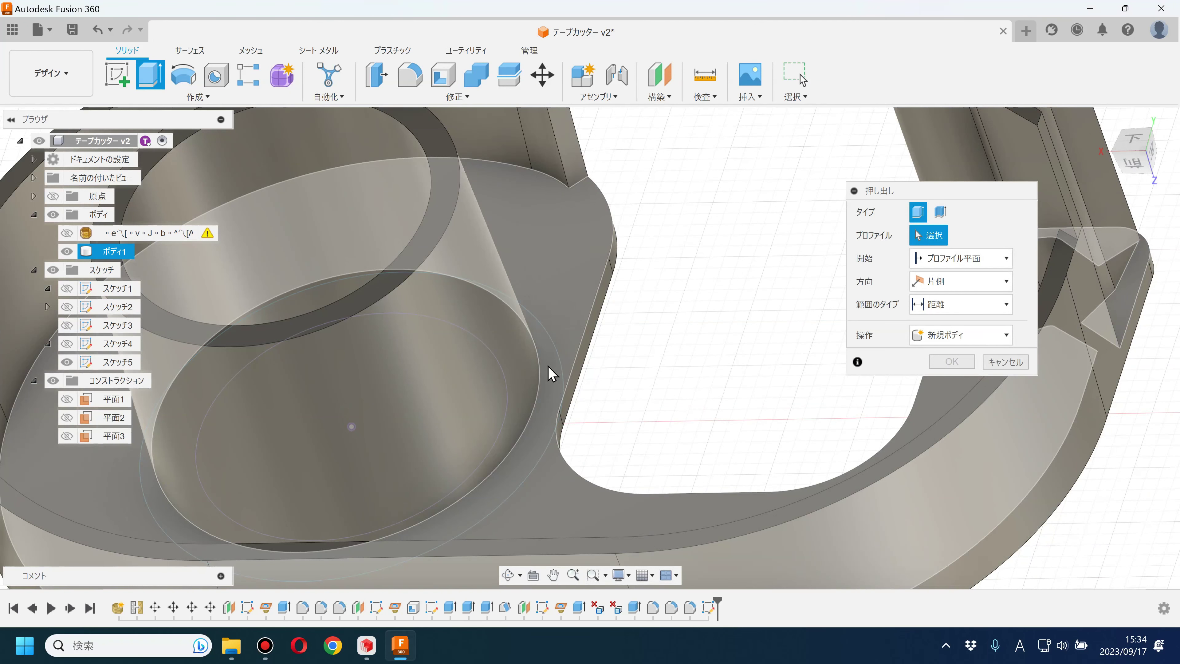
scroll(551, 372, "down", 3)
left_click(1005, 361)
scroll(559, 364, "up", 3)
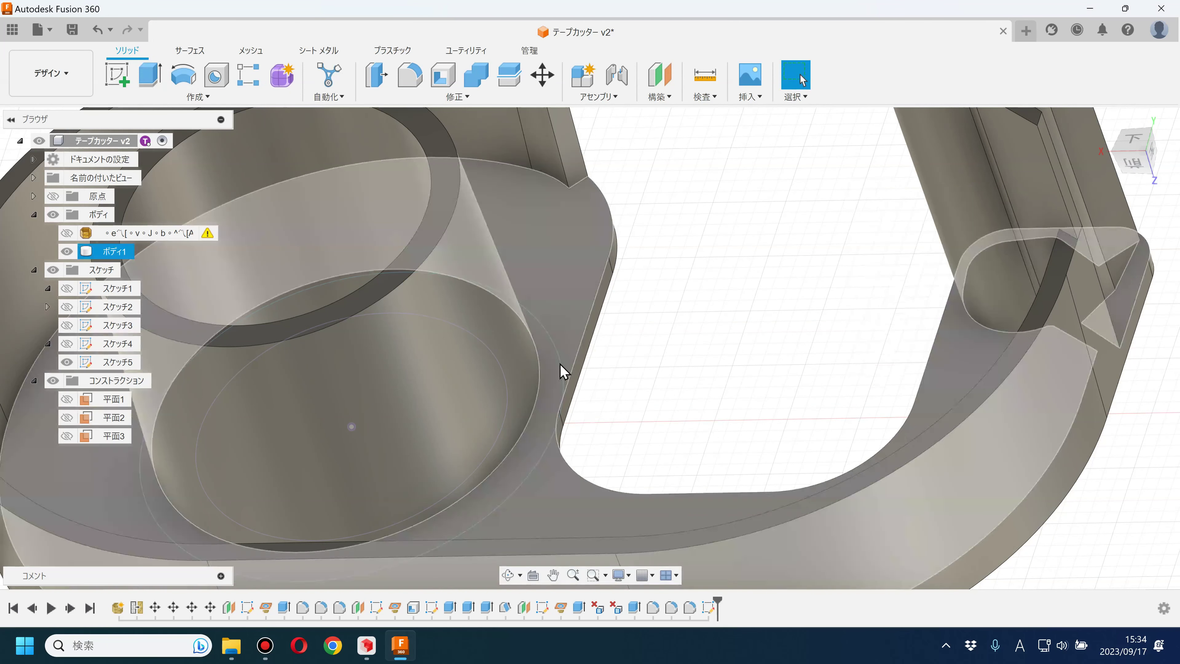
key("Escape")
left_click(536, 463)
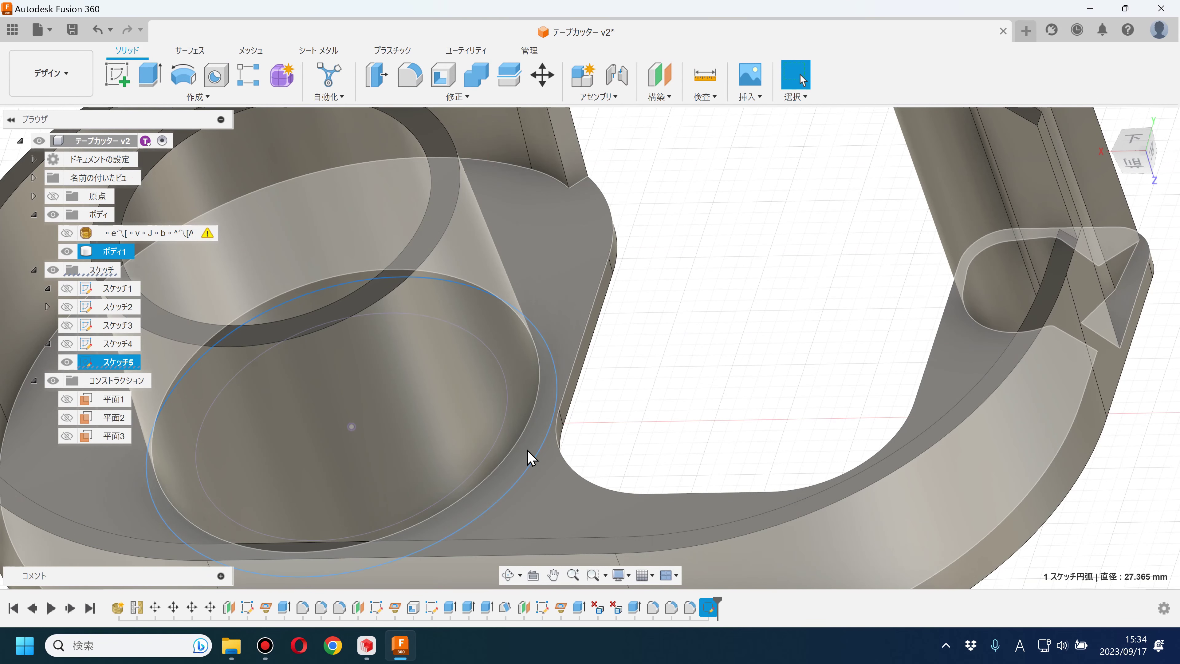
- Extrude the ring profile about 2.458 mm as a Join (結合), then show the mesh
key("e")
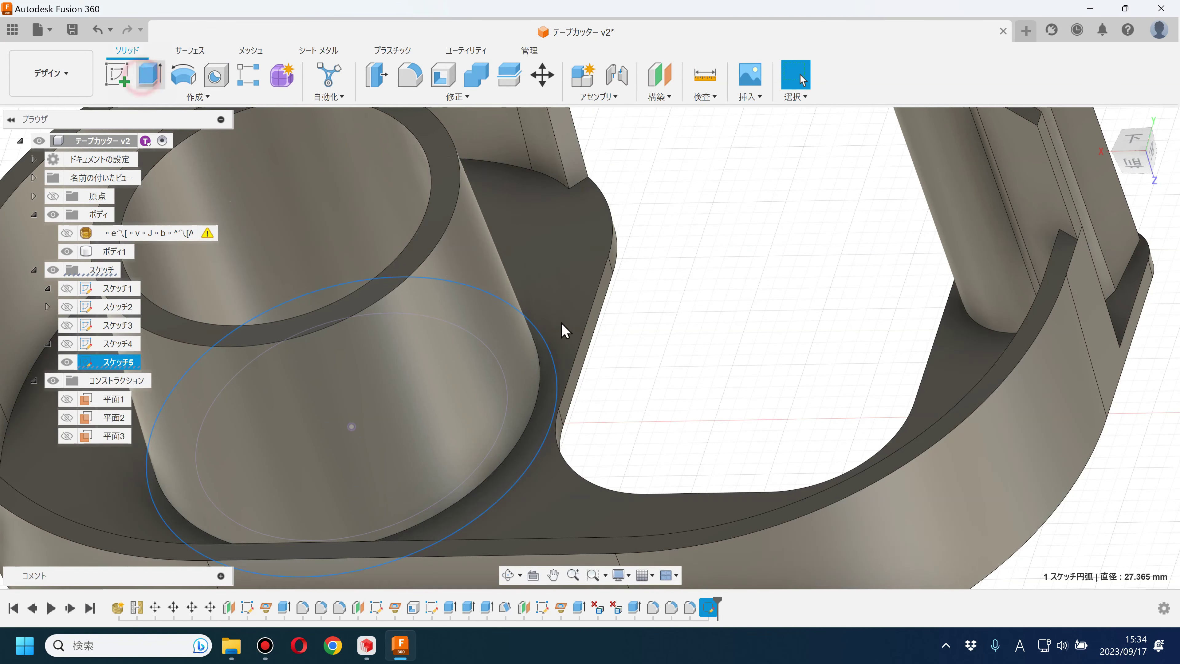
left_click(539, 443)
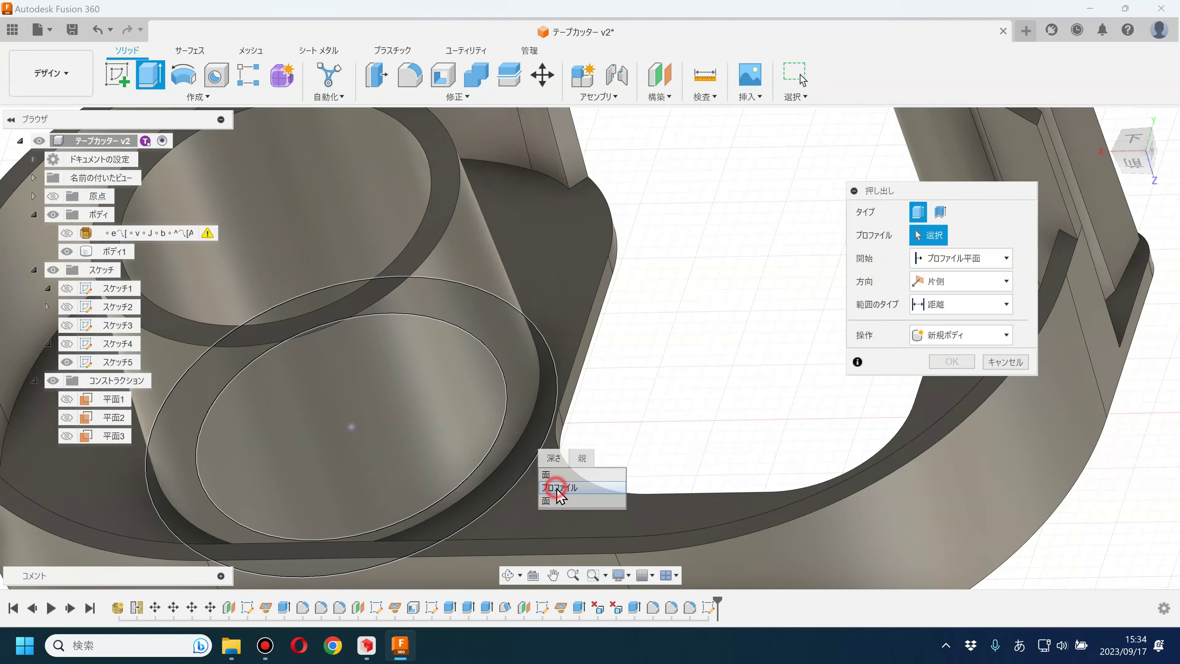
left_click(559, 488)
mouse_move(556, 486)
middle_mouse_down("shift")
mouse_move(631, 390)
mouse_move(637, 417)
middle_mouse_up("shift")
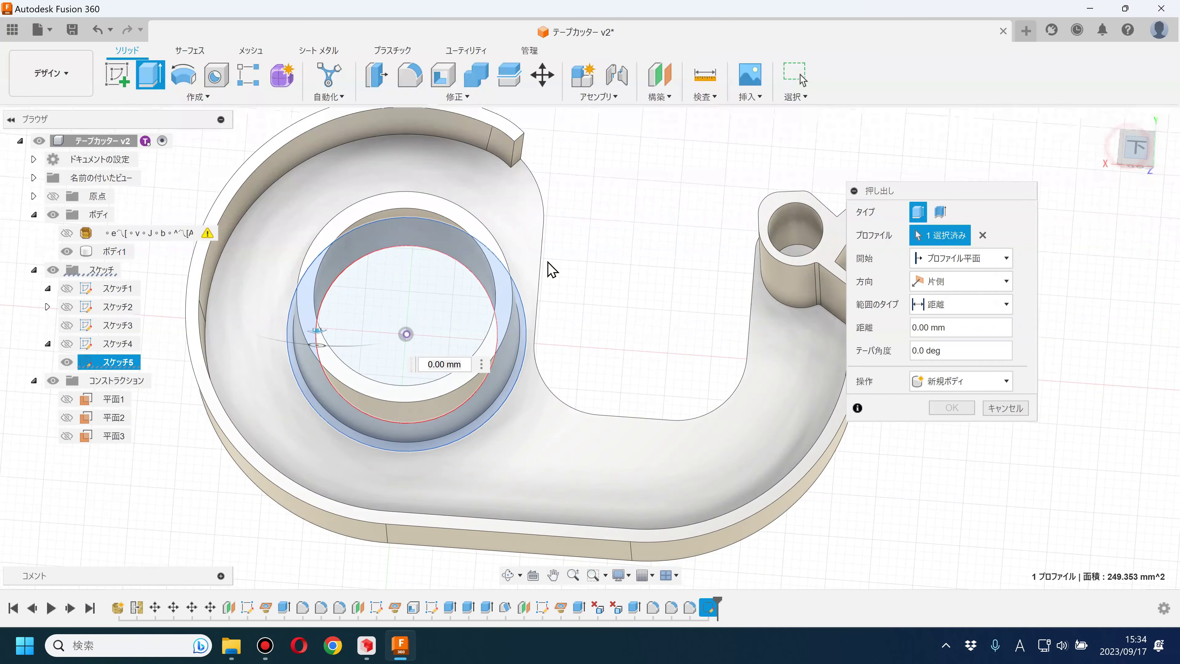
middle_click_drag(483, 391, 460, 363, "shift")
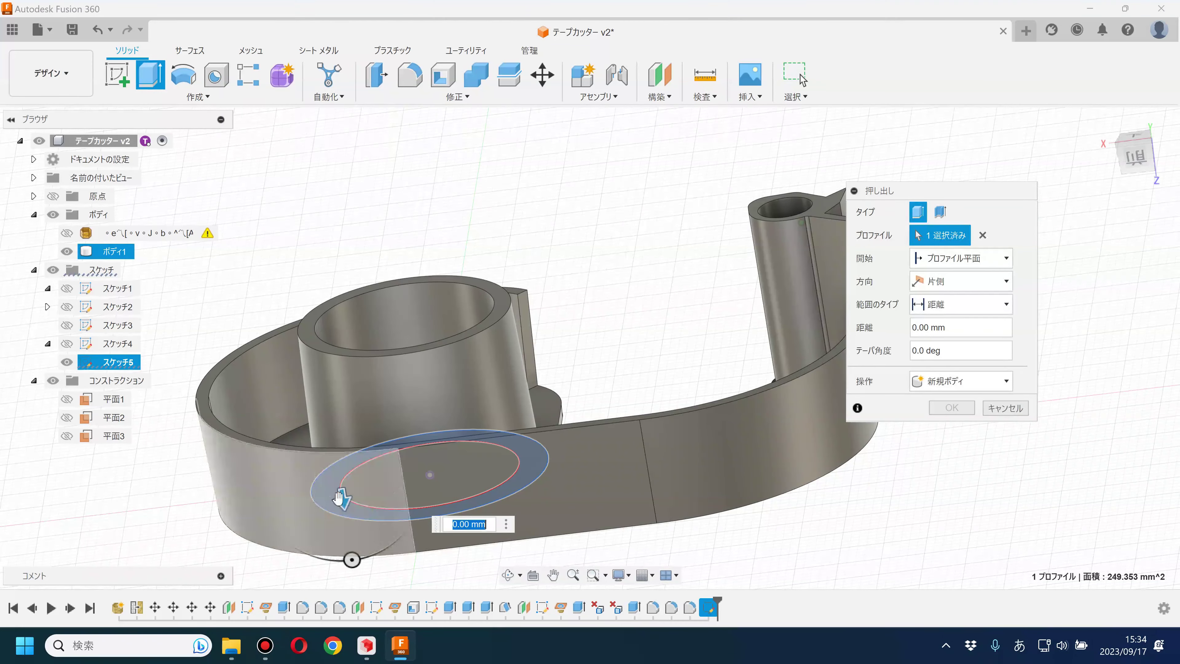
left_click_drag(338, 497, 335, 466)
left_click(961, 381)
left_click(934, 400)
middle_click_drag(593, 402, 578, 444, "shift")
left_click_drag(207, 481, 207, 459)
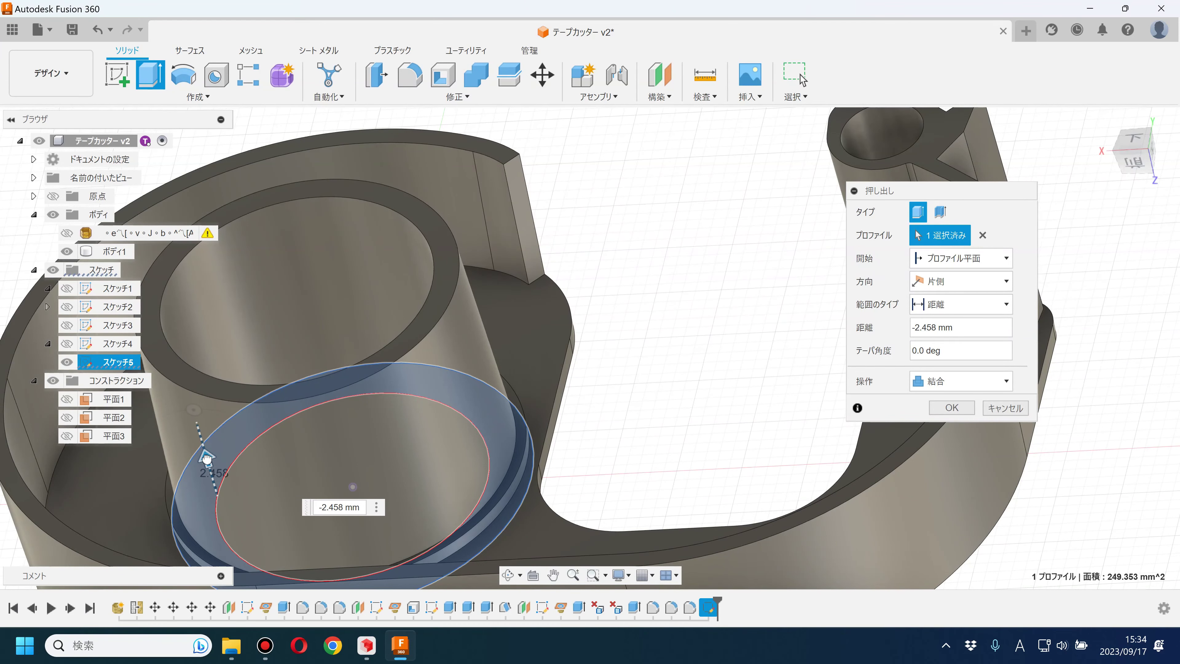
left_click(658, 396)
left_click(67, 233)
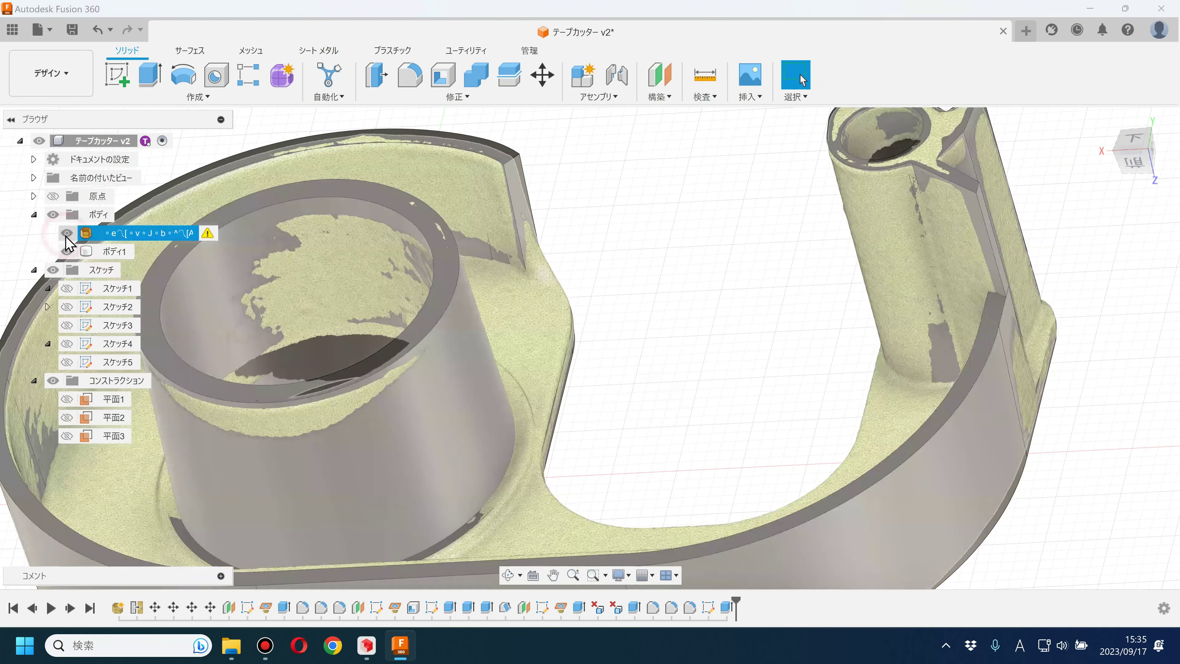
- Hide the scanned mesh and orbit to view the solid dispenser from below
left_click(67, 233)
scroll(650, 338, "down", 5)
mouse_move(650, 337)
middle_mouse_down("shift")
mouse_move(655, 412)
mouse_move(753, 234)
mouse_move(641, 285)
middle_mouse_up("shift")
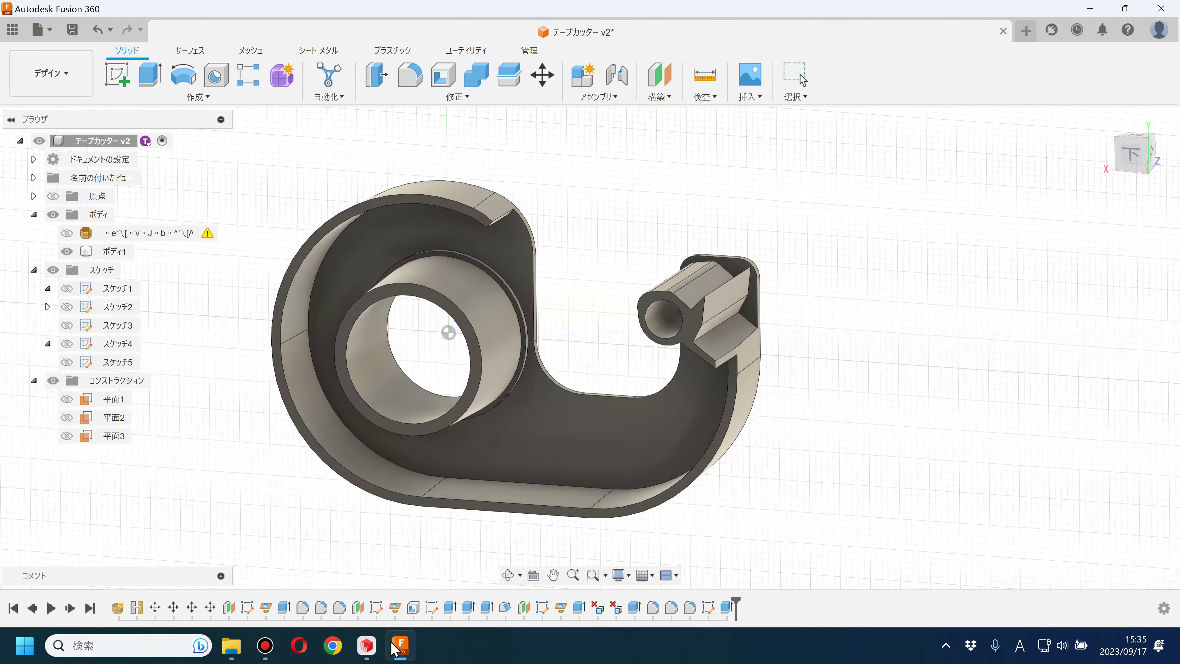
left_click(366, 645)
mouse_move(746, 341)
left_mouse_down()
mouse_move(658, 361)
mouse_move(532, 326)
mouse_move(790, 443)
mouse_move(735, 439)
left_mouse_up()
scroll(753, 451, "up", 3)
scroll(482, 250, "up", 3)
scroll(661, 330, "up", 2)
scroll(687, 279, "up", 2)
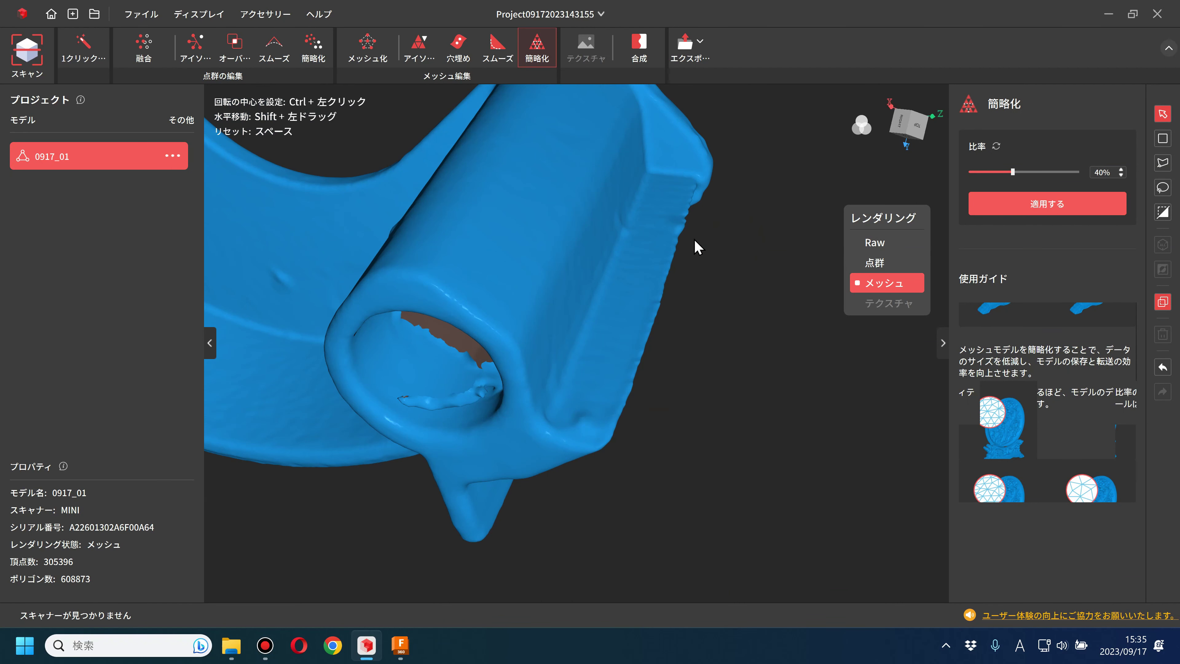
left_click(798, 276)
middle_click_drag(711, 221, 763, 342, "shift")
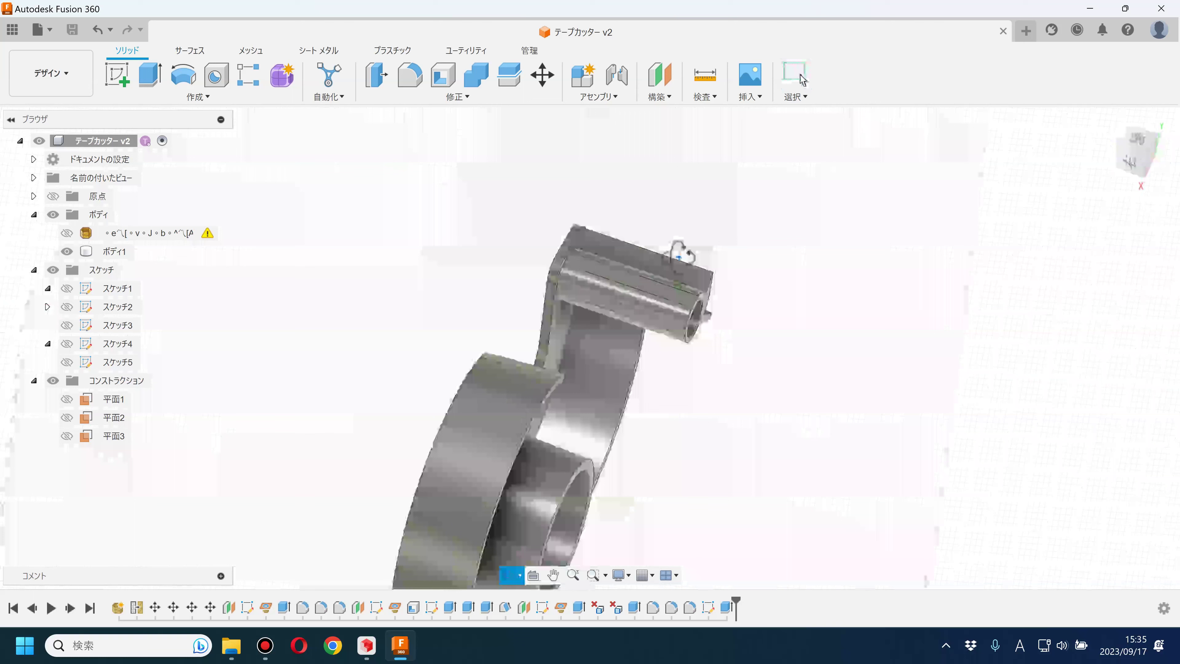
- Turn off the layout grid and start a sketch on the blade's end face
left_click(620, 575)
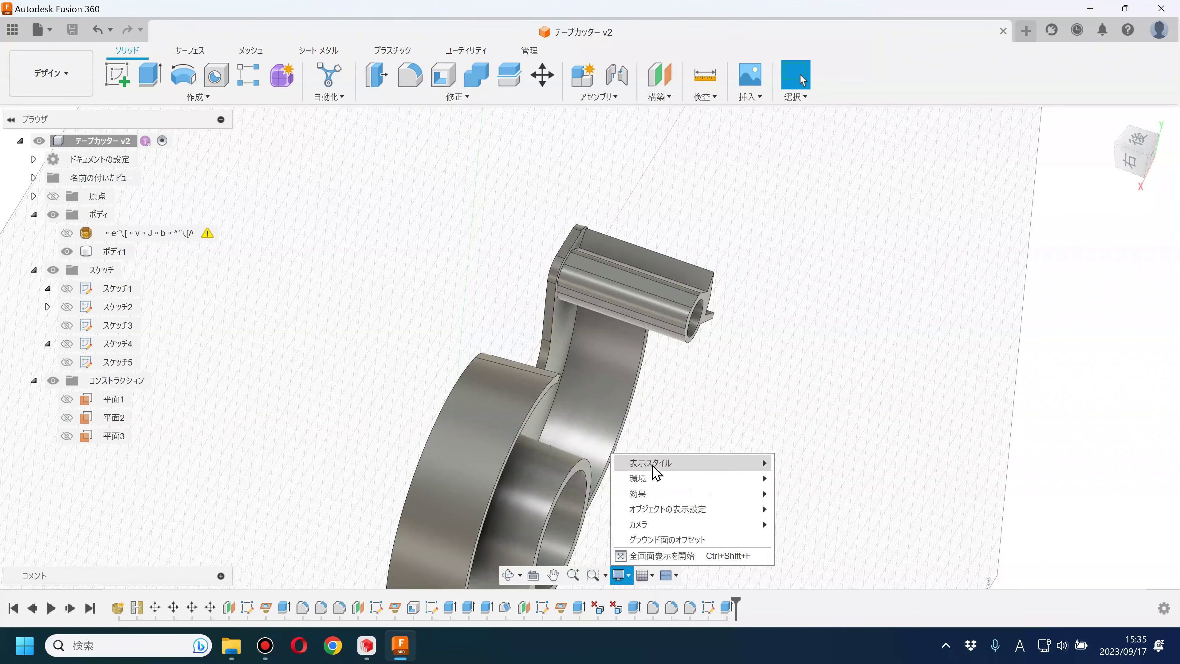
left_click(643, 575)
left_click(669, 481)
scroll(625, 232, "up", 2)
scroll(560, 268, "up", 4)
left_click(548, 266)
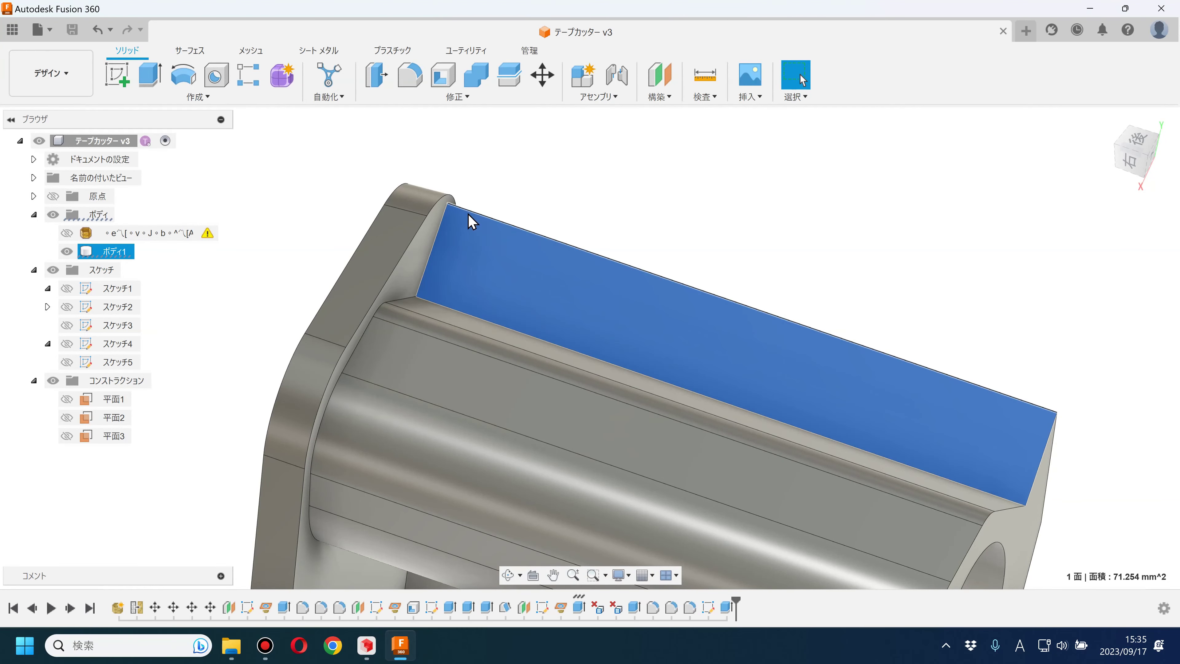
left_click(584, 195)
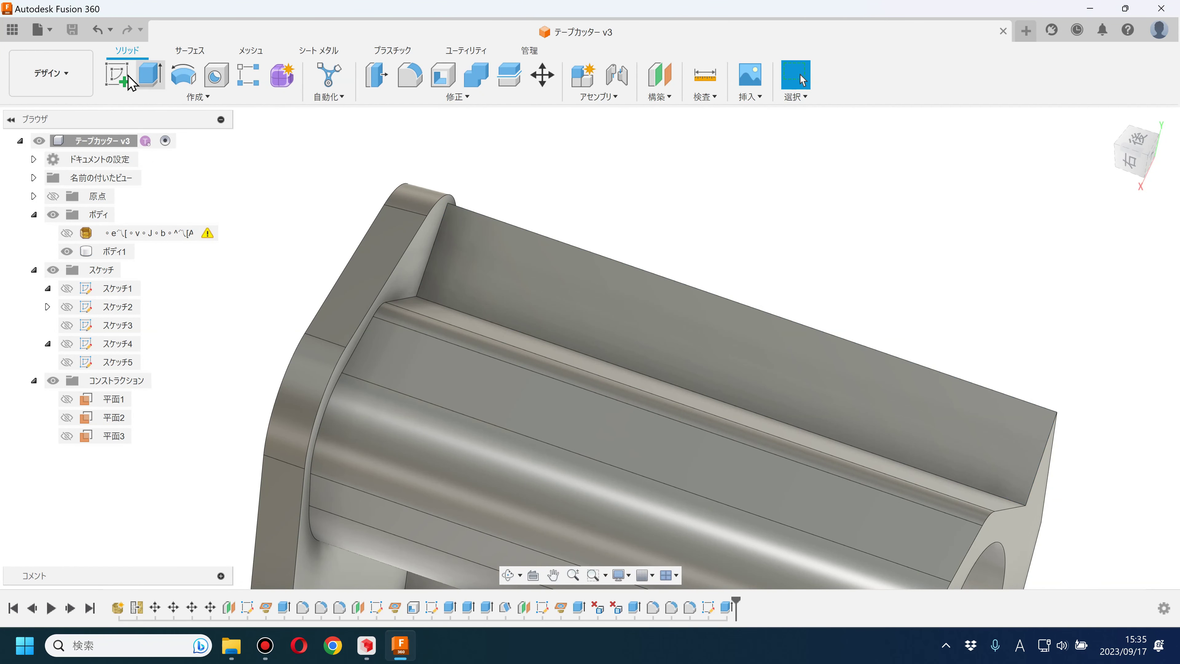
left_click(114, 78)
left_click(507, 254)
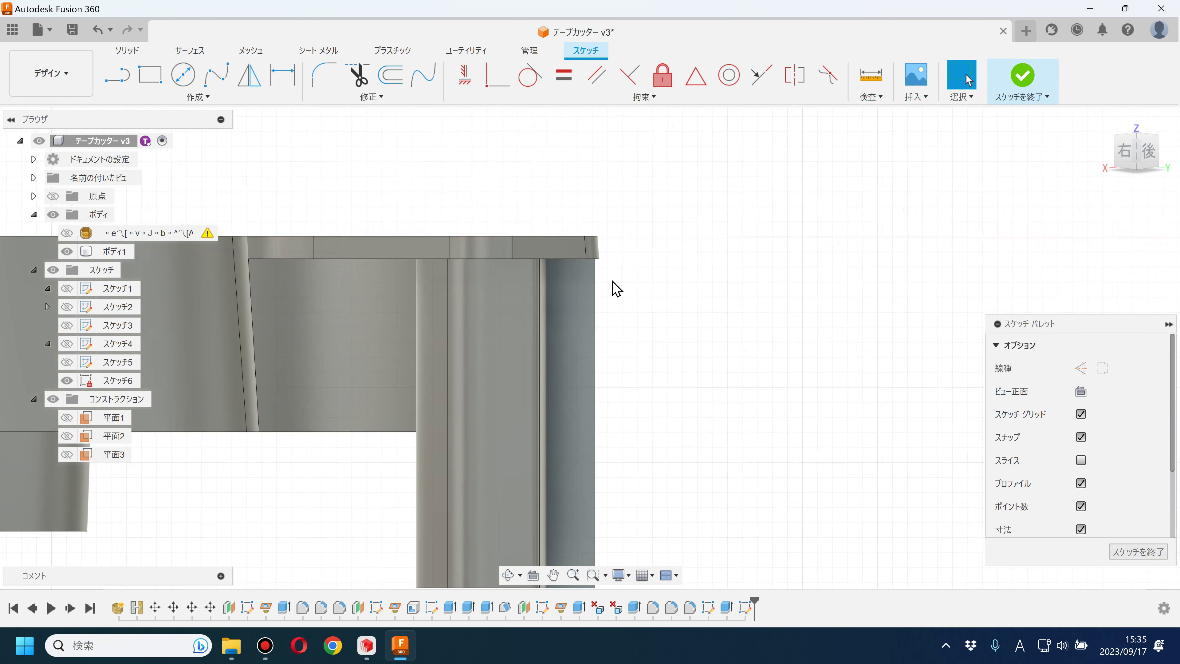
- Draw a V-shaped tooth of two lines, symmetric about a centre line
left_click(117, 75)
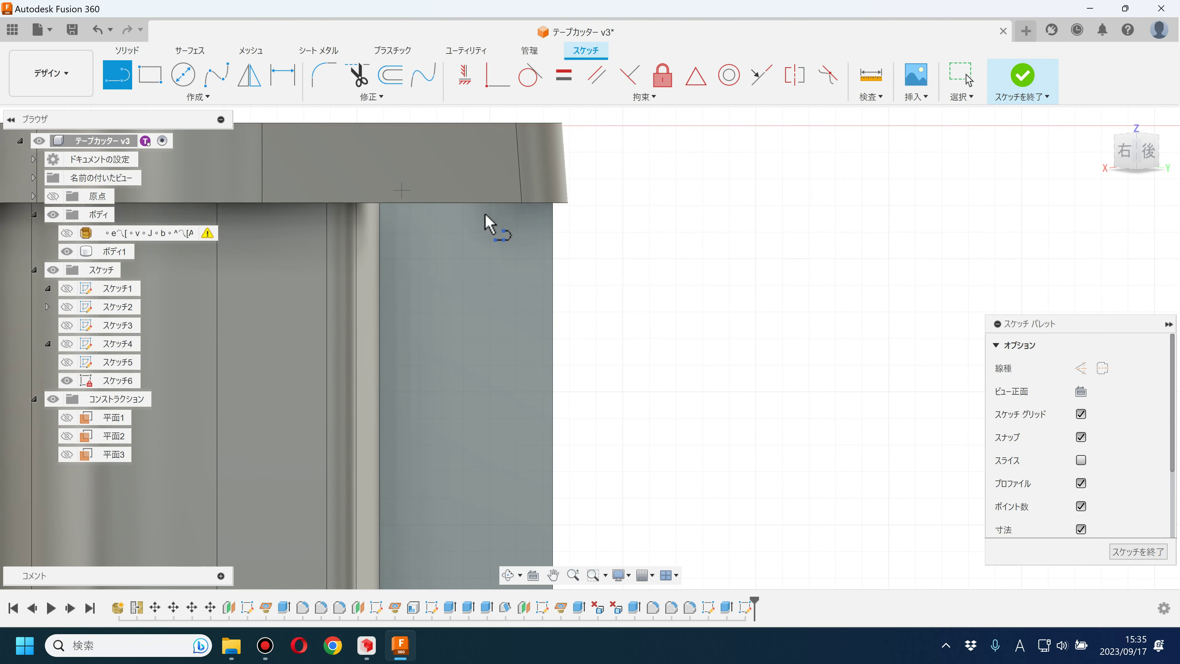
left_click(553, 225)
left_click(497, 248)
left_click(553, 272)
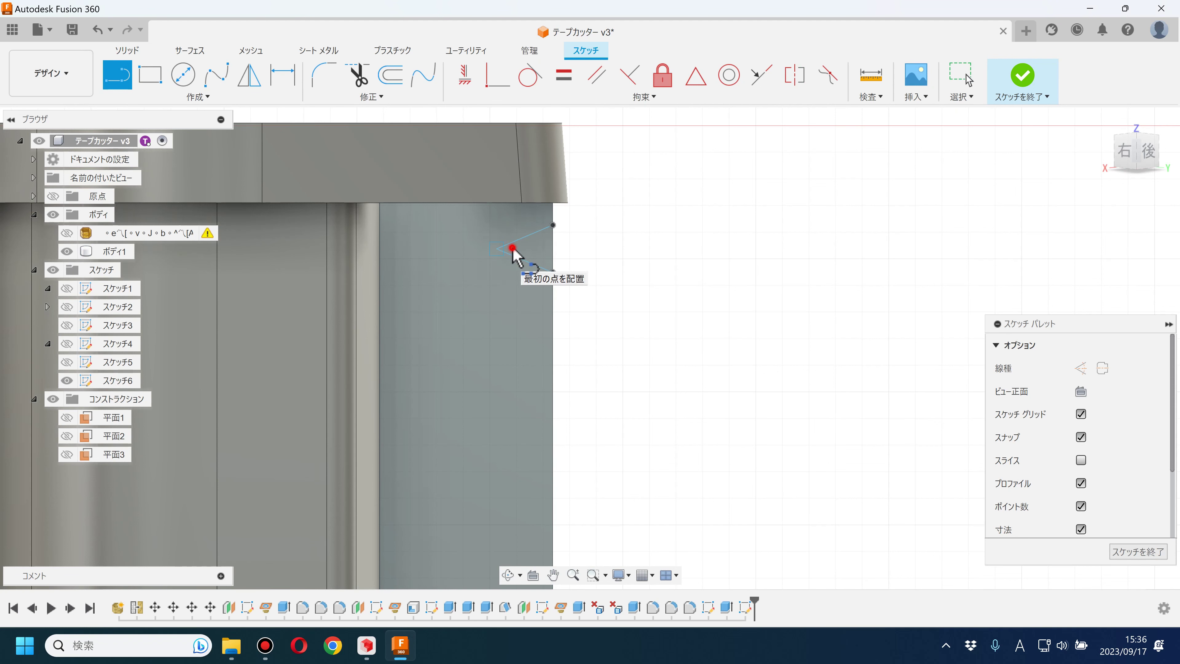
left_click(496, 248)
left_click(676, 246)
key("Escape")
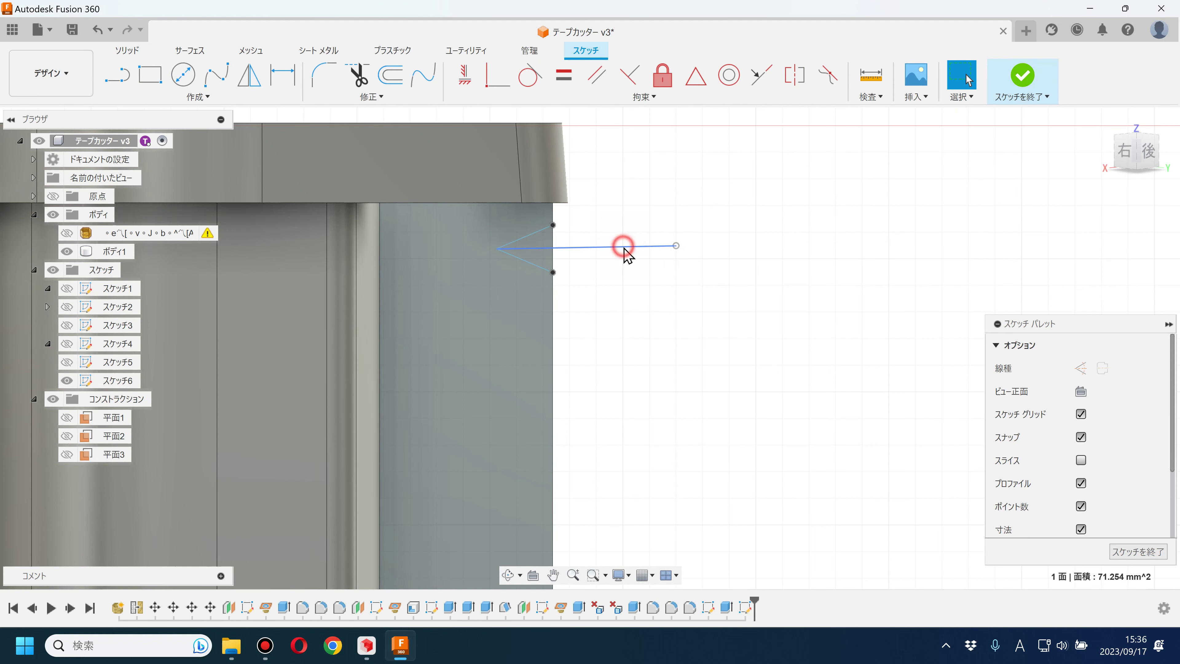
left_click(795, 74)
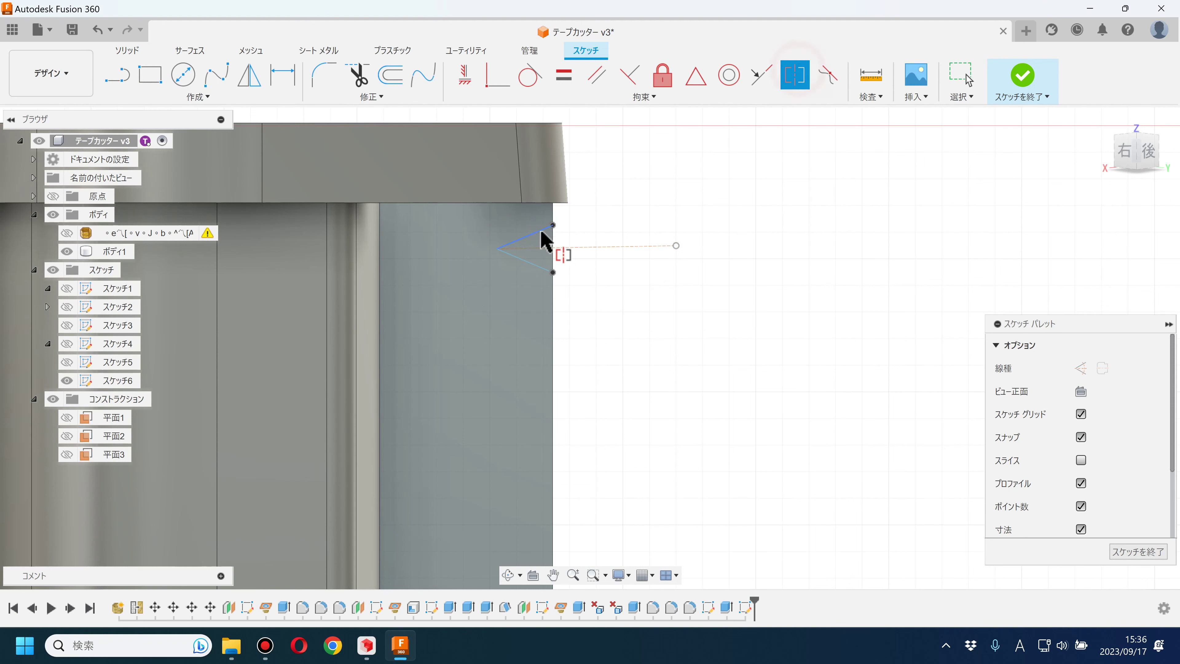
left_click(534, 233)
left_click(532, 263)
left_click(558, 247)
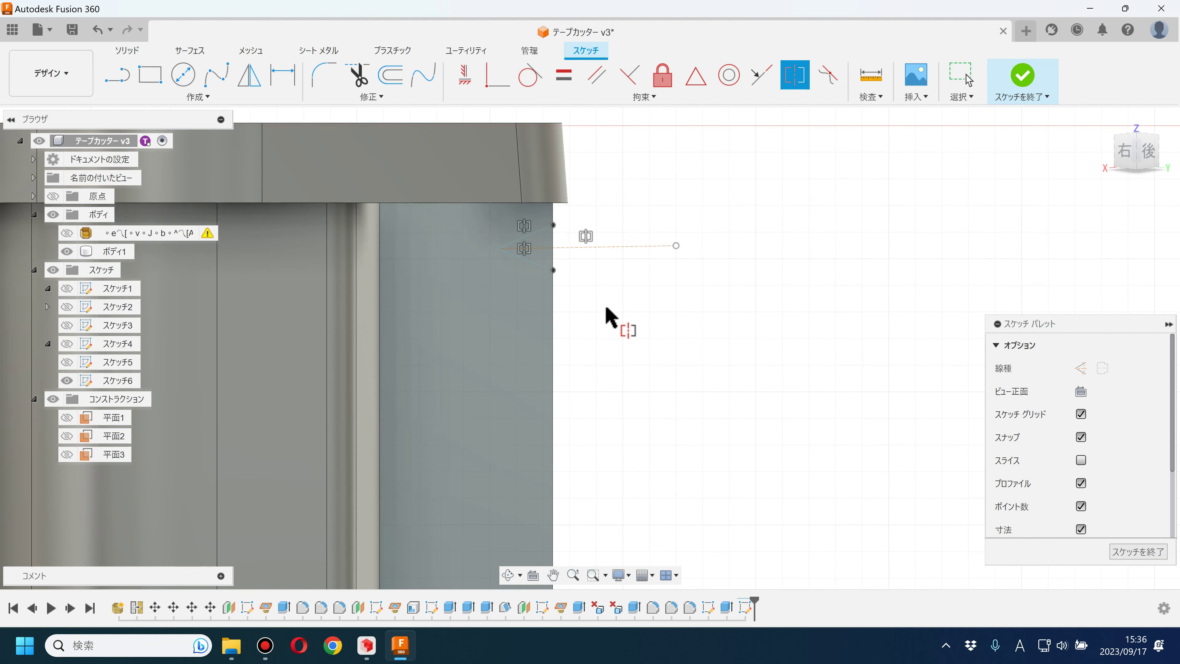
- Dimension the tooth angle 45° and side length 1 mm, then finish the sketch
key("d")
left_click(545, 231)
left_click(544, 267)
left_click(739, 303)
type("45")
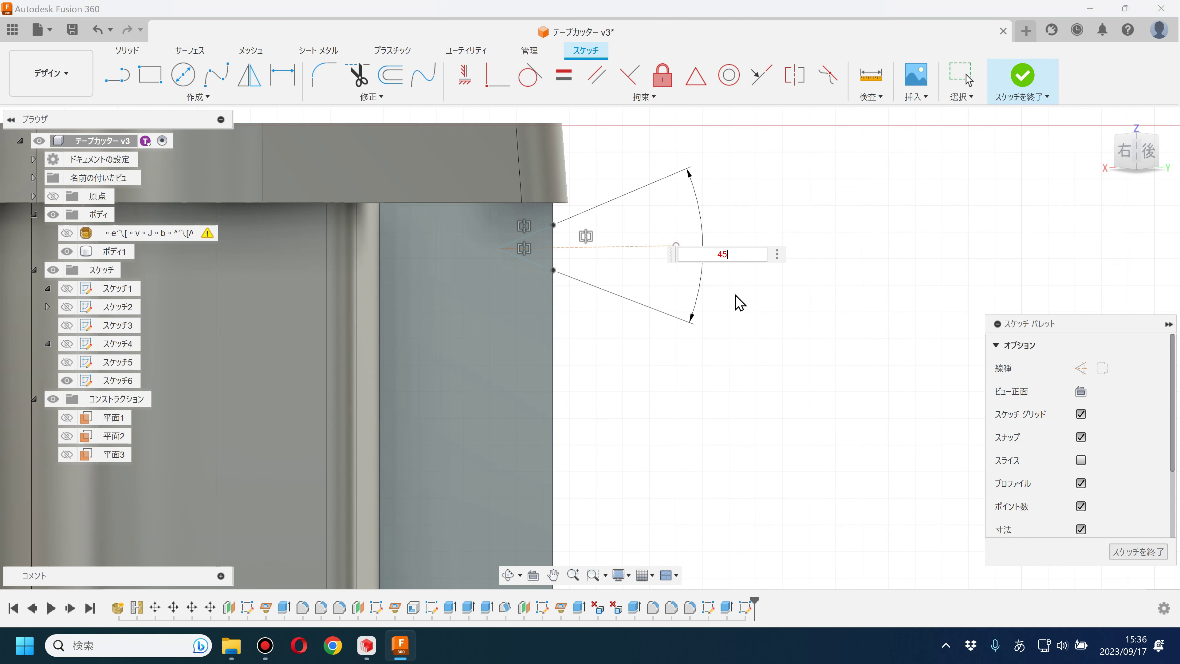
key("Return")
left_click(528, 261)
left_click(528, 300)
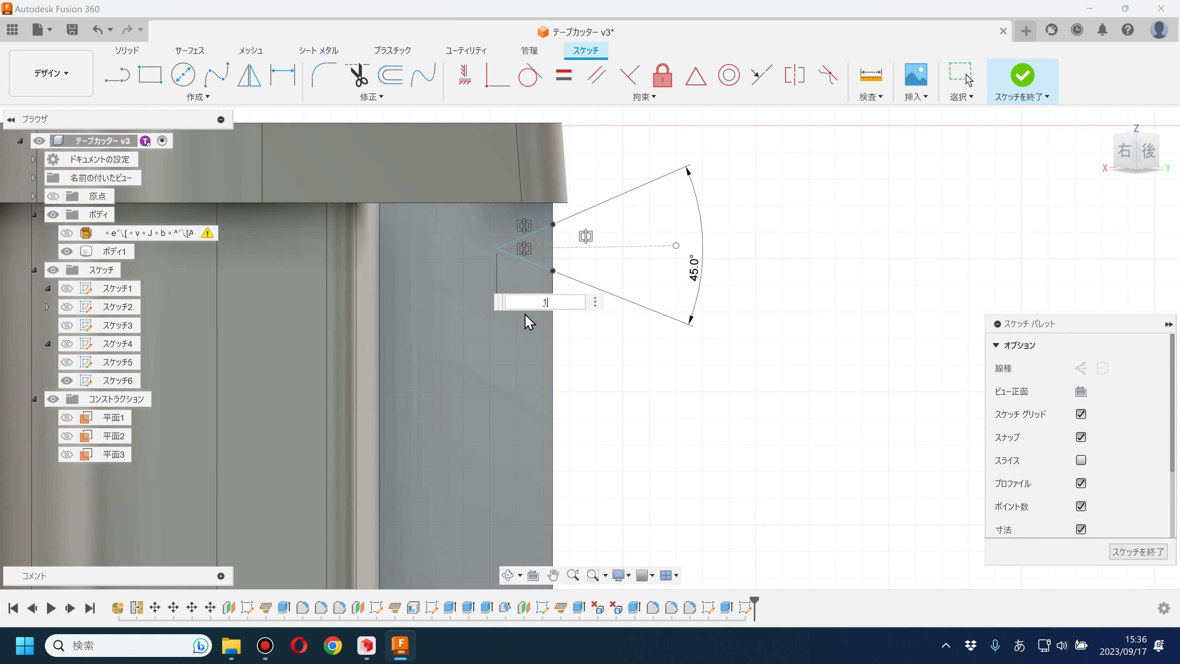
key("Return")
left_click(1022, 82)
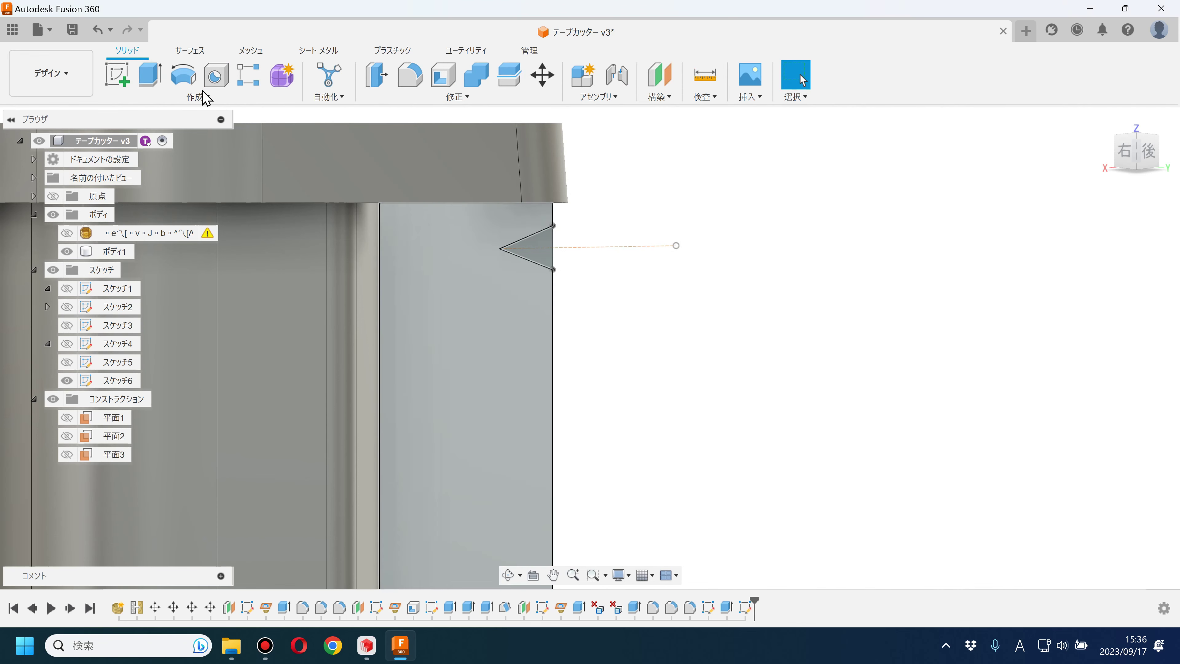
- Extrude the triangle profile as a cut up to the inner face, carving a V notch
left_click(548, 263)
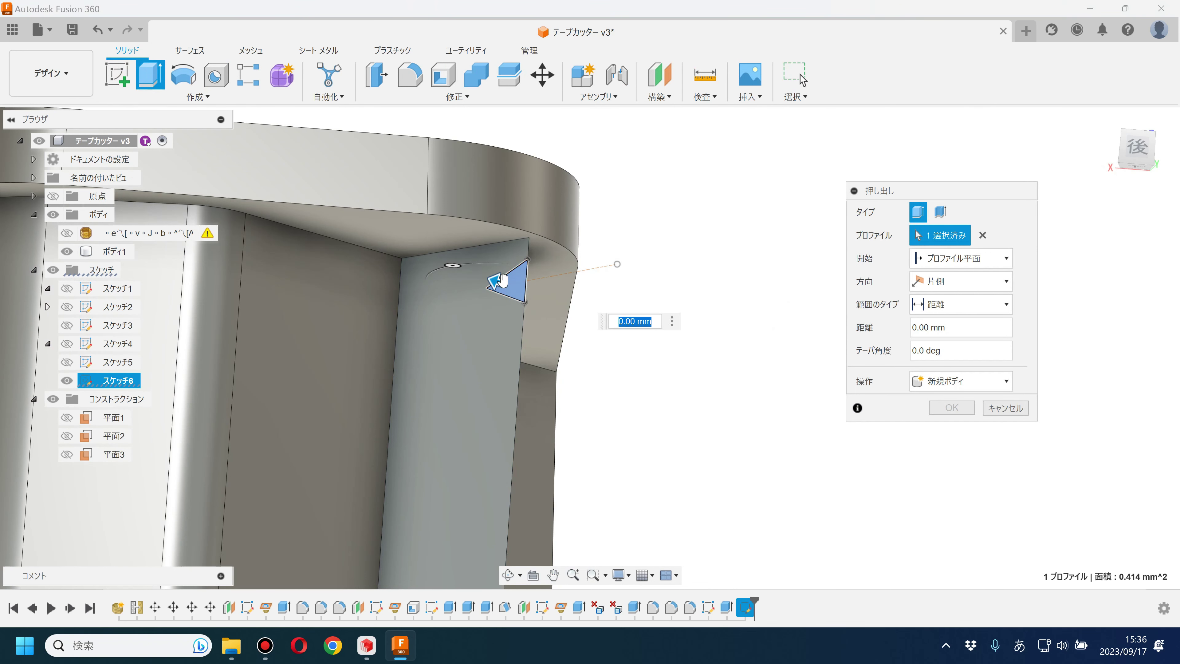
left_click_drag(497, 281, 552, 297)
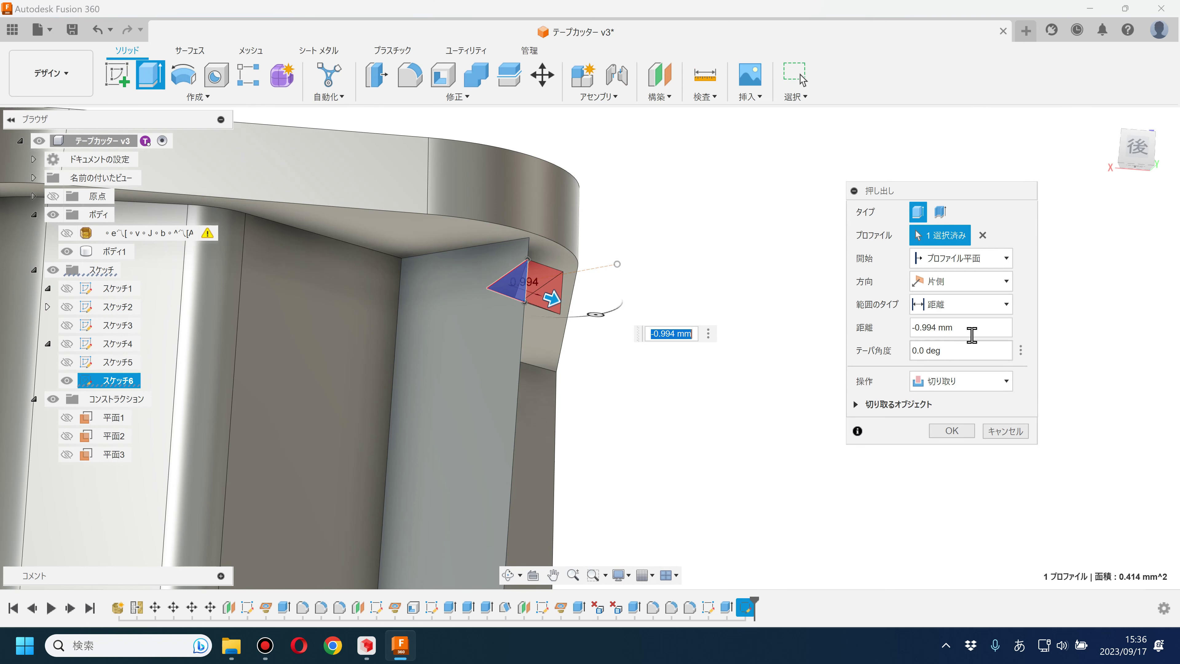
left_click(956, 283)
left_click(956, 309)
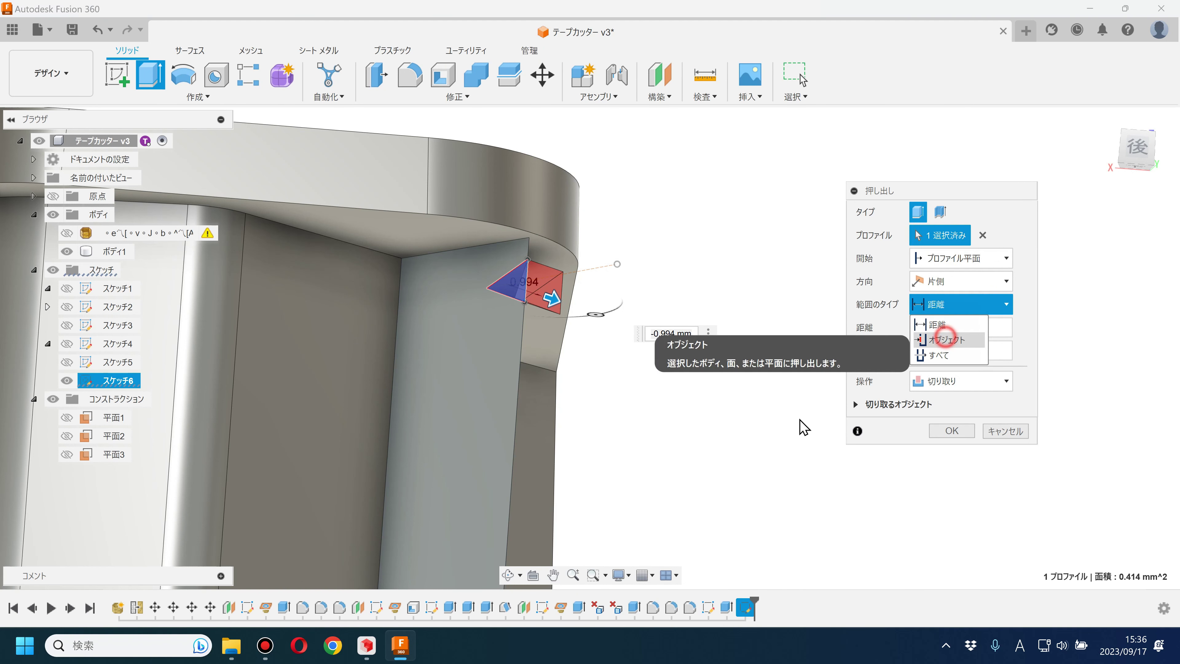
left_click(946, 339)
middle_click_drag(706, 456, 650, 476, "shift")
left_click(650, 469)
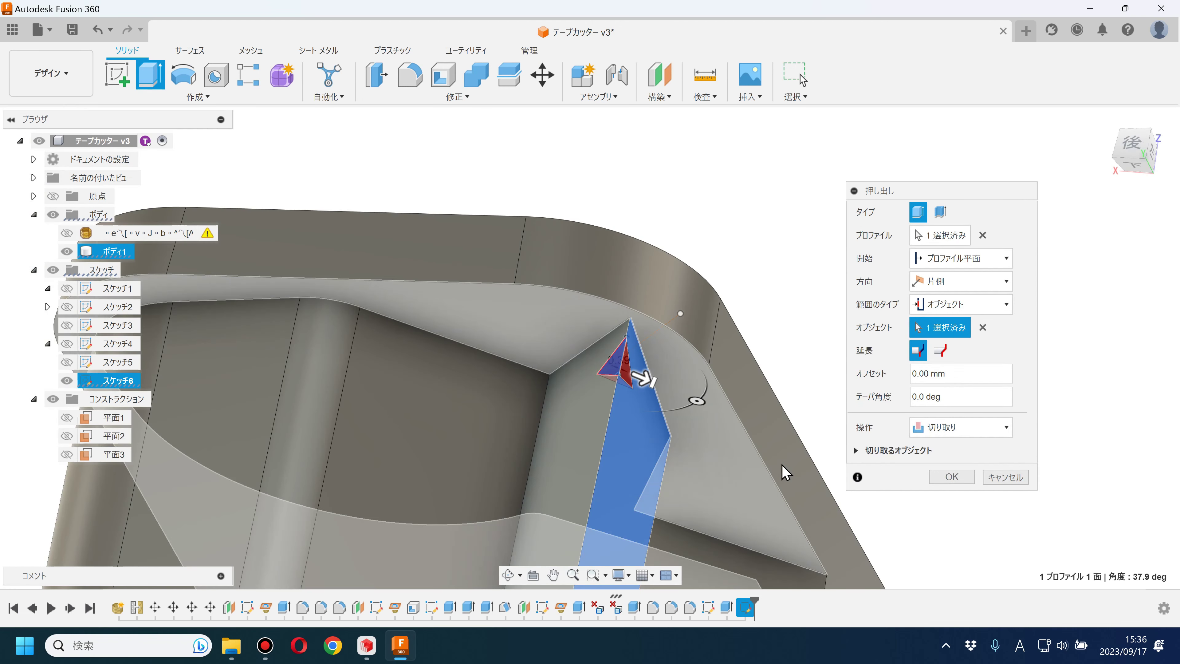
left_click(948, 478)
mouse_move(948, 479)
middle_mouse_down("shift")
mouse_move(877, 455)
mouse_move(857, 463)
mouse_move(625, 363)
mouse_move(623, 321)
mouse_move(601, 402)
mouse_move(658, 311)
mouse_move(735, 306)
middle_mouse_up("shift")
key("Escape")
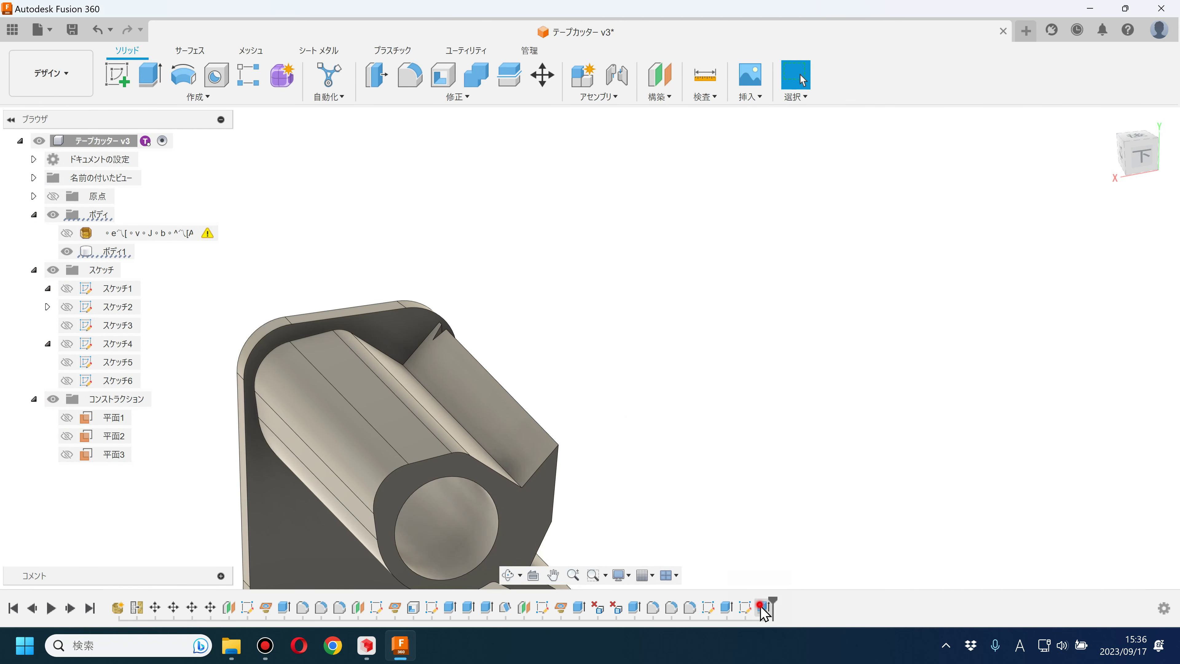
- Start a rectangular pattern of the notch cut along the blade edge with Spacing distribution
left_click(762, 607)
left_click(249, 75)
left_click(1025, 273)
left_click(484, 371)
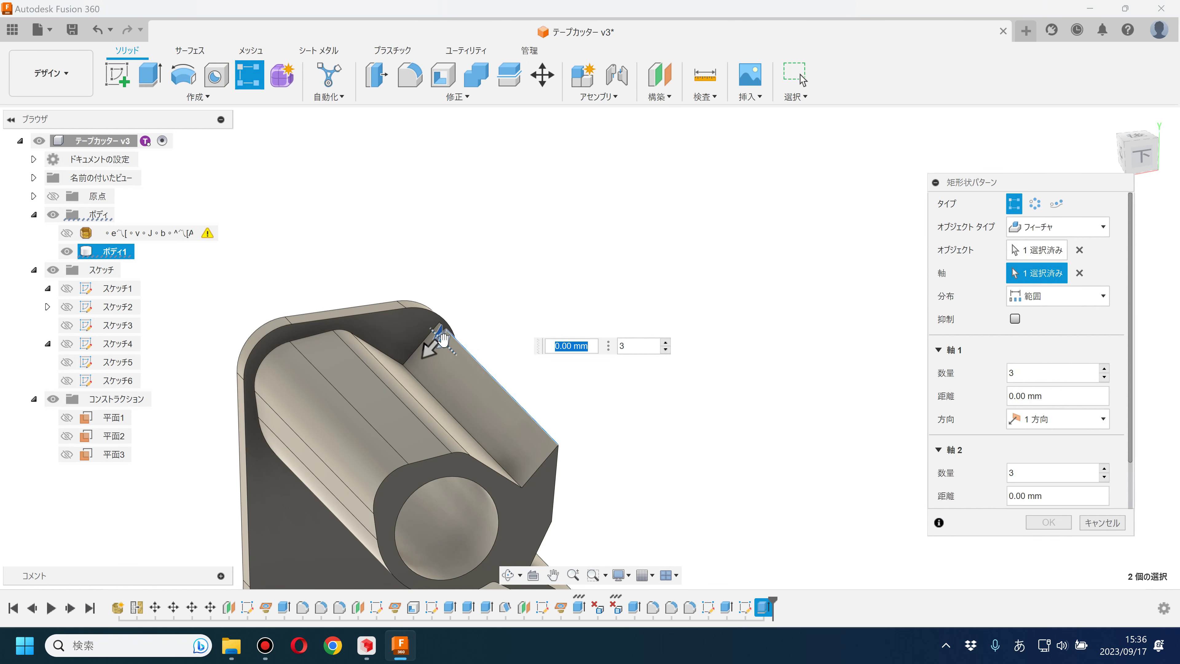
mouse_move(435, 338)
left_mouse_down()
mouse_move(467, 381)
mouse_move(474, 370)
left_mouse_up()
mouse_move(619, 319)
middle_mouse_down("shift")
mouse_move(631, 349)
mouse_move(774, 368)
middle_mouse_up("shift")
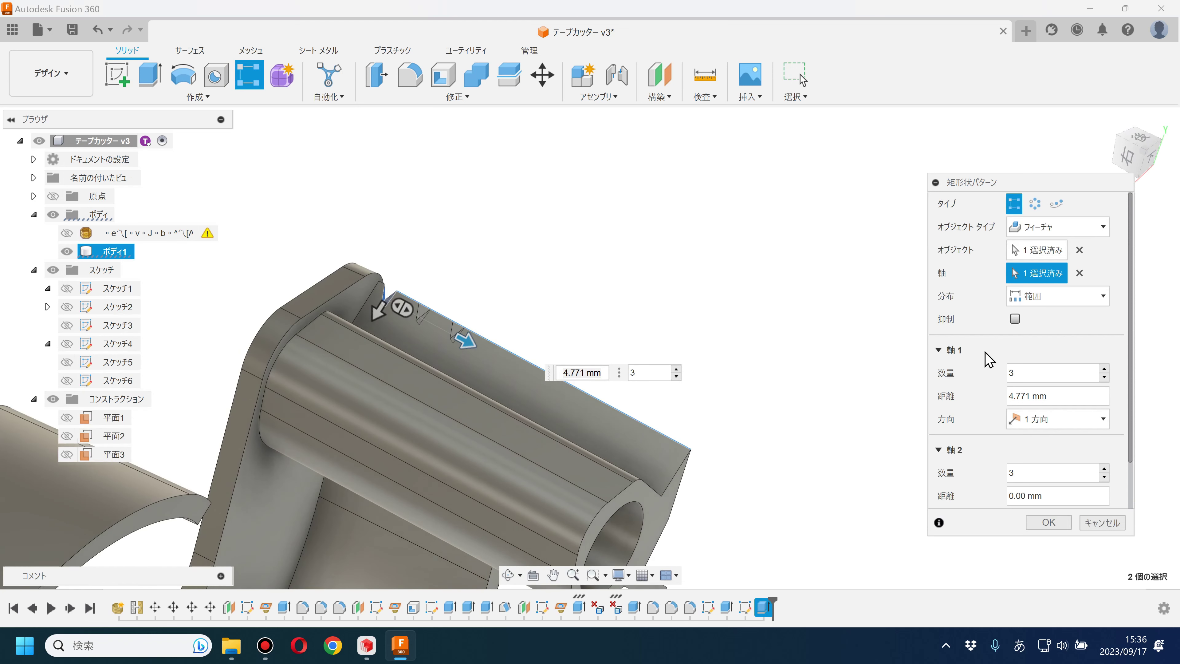
left_click(1079, 301)
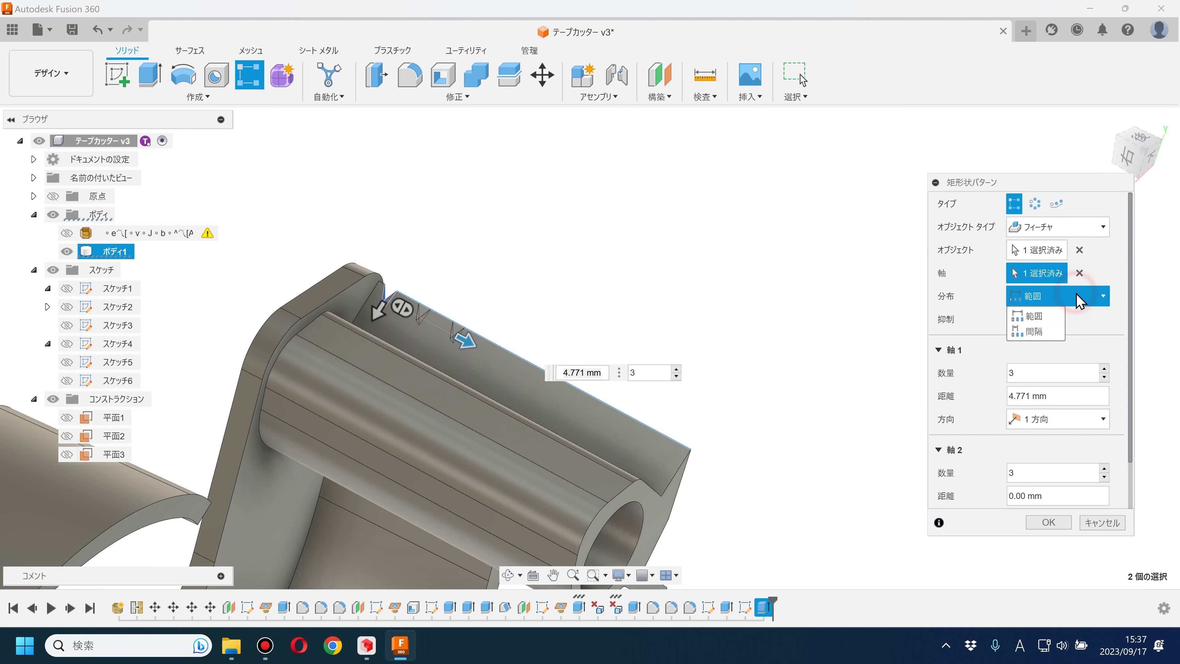
left_click(1040, 333)
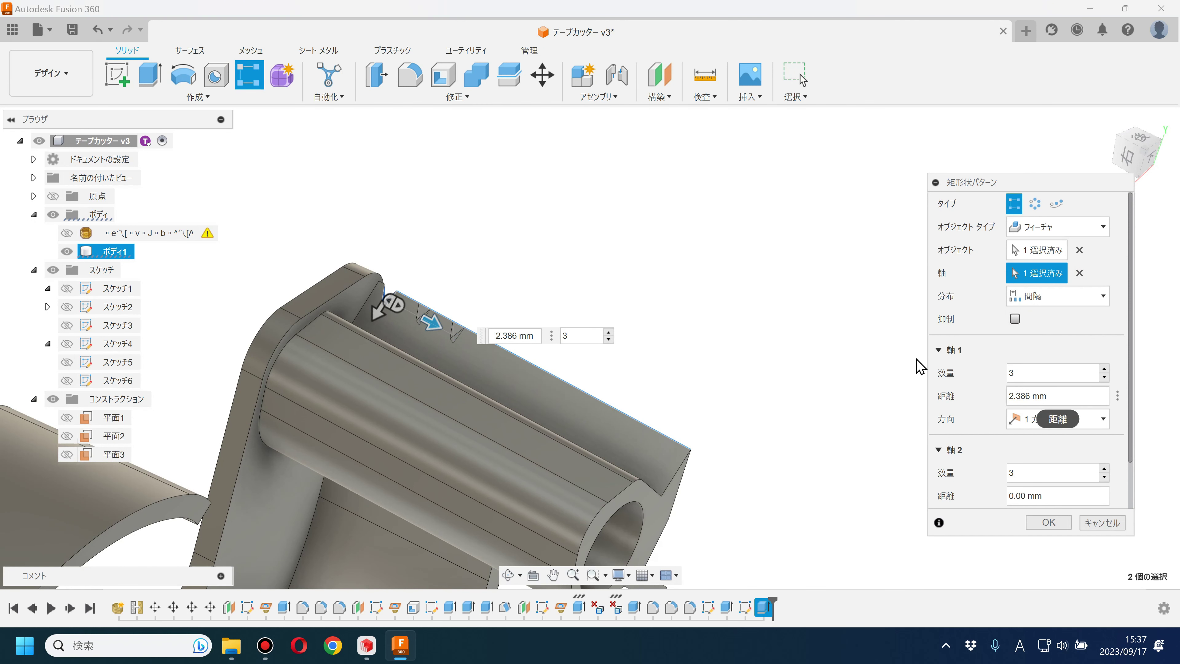
scroll(458, 344, "up", 3)
left_click_drag(400, 307, 363, 283)
type("0.9")
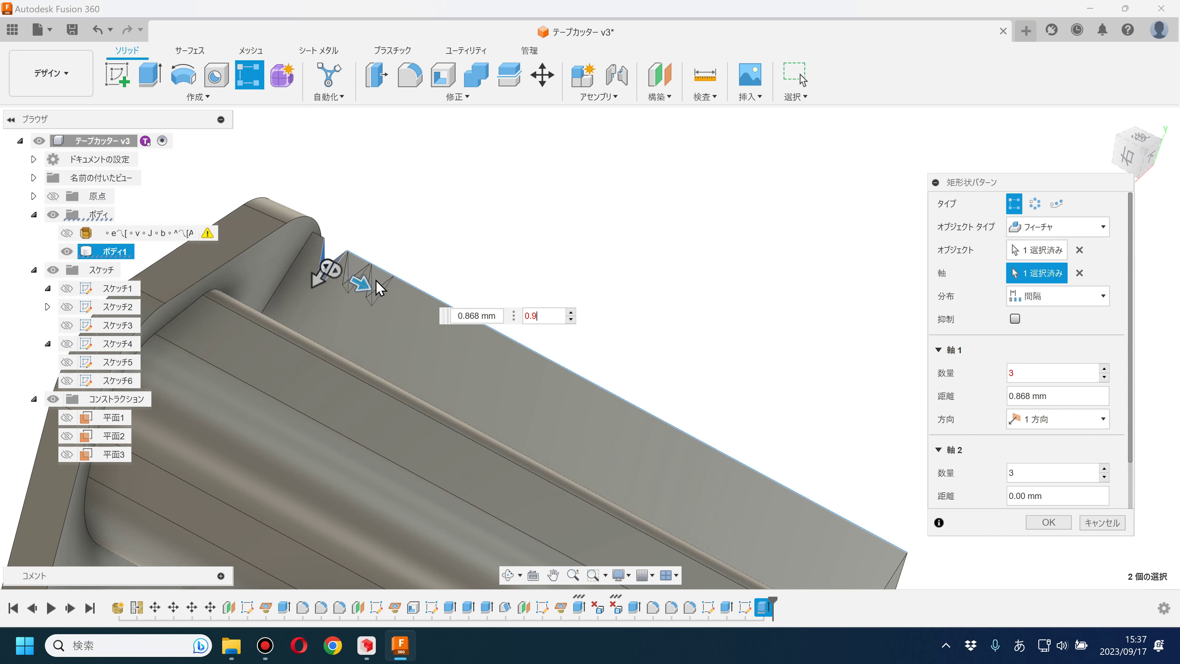
- Set the pattern spacing to 0.9 mm and quantity to 23 teeth, and confirm
triple_click(1051, 395)
type("0.9")
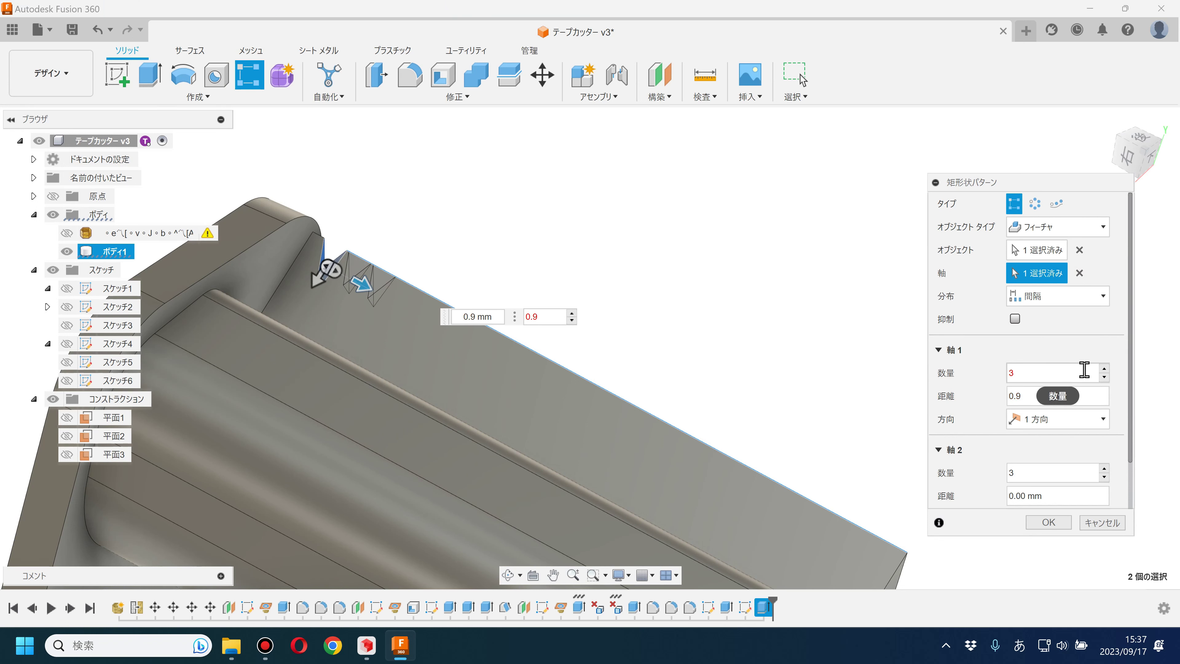
left_click(1104, 367)
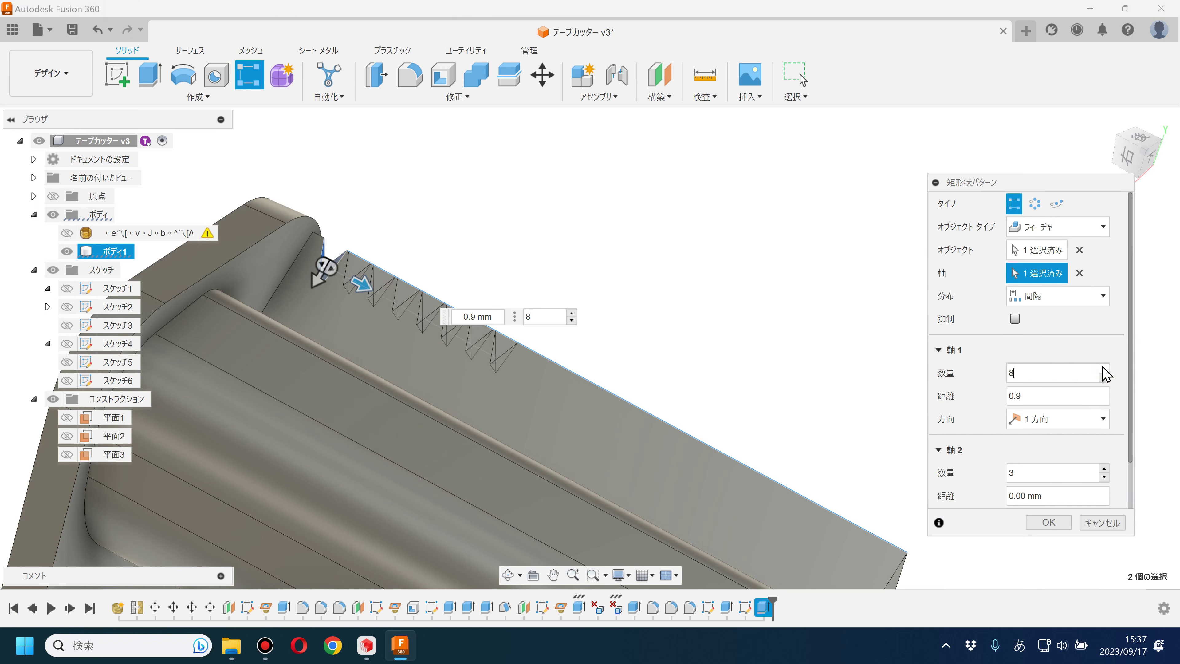
left_click(1103, 366)
left_click(1102, 365)
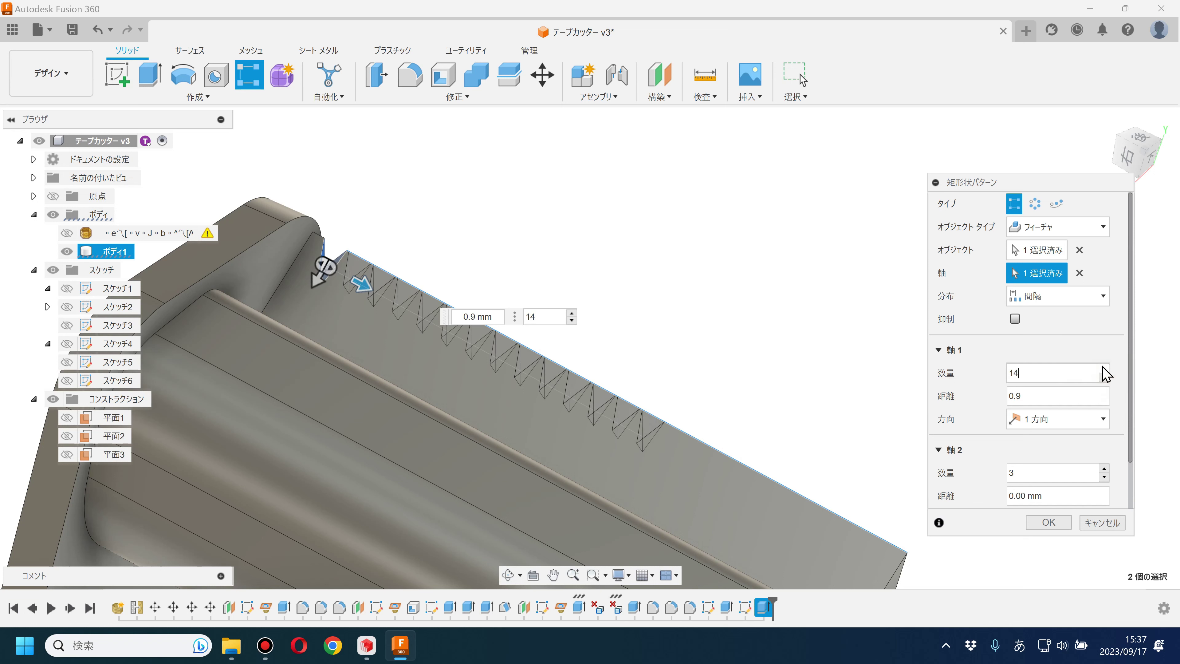
left_click(1102, 366)
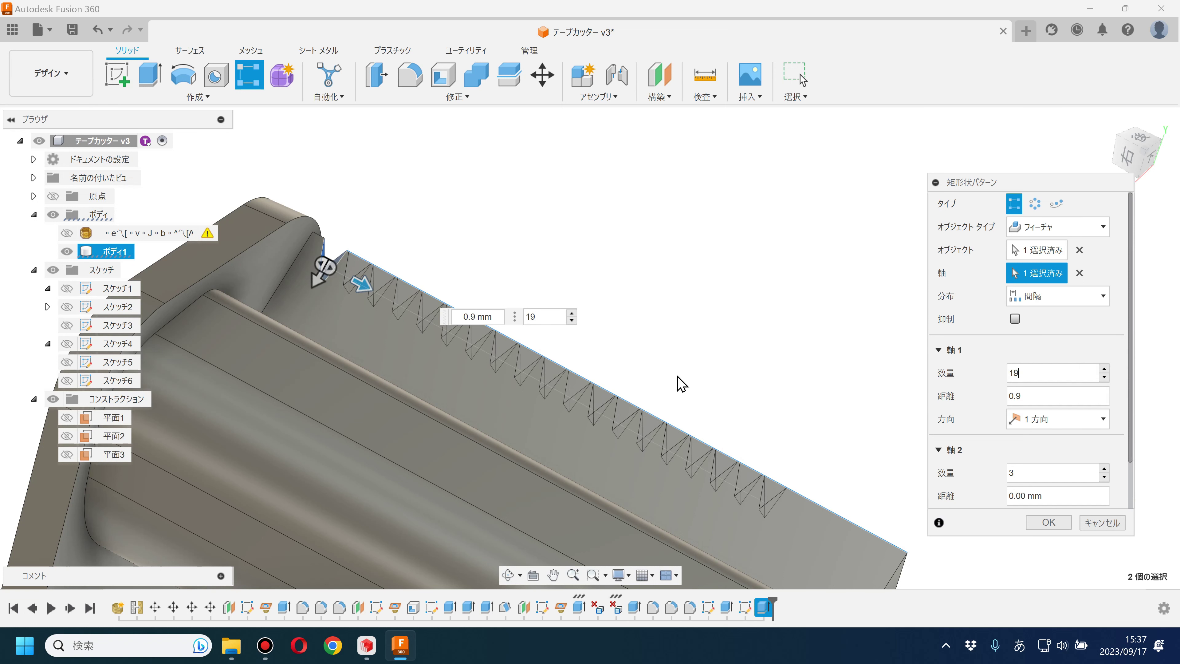
middle_click_drag(898, 449, 788, 371)
left_click(1105, 367)
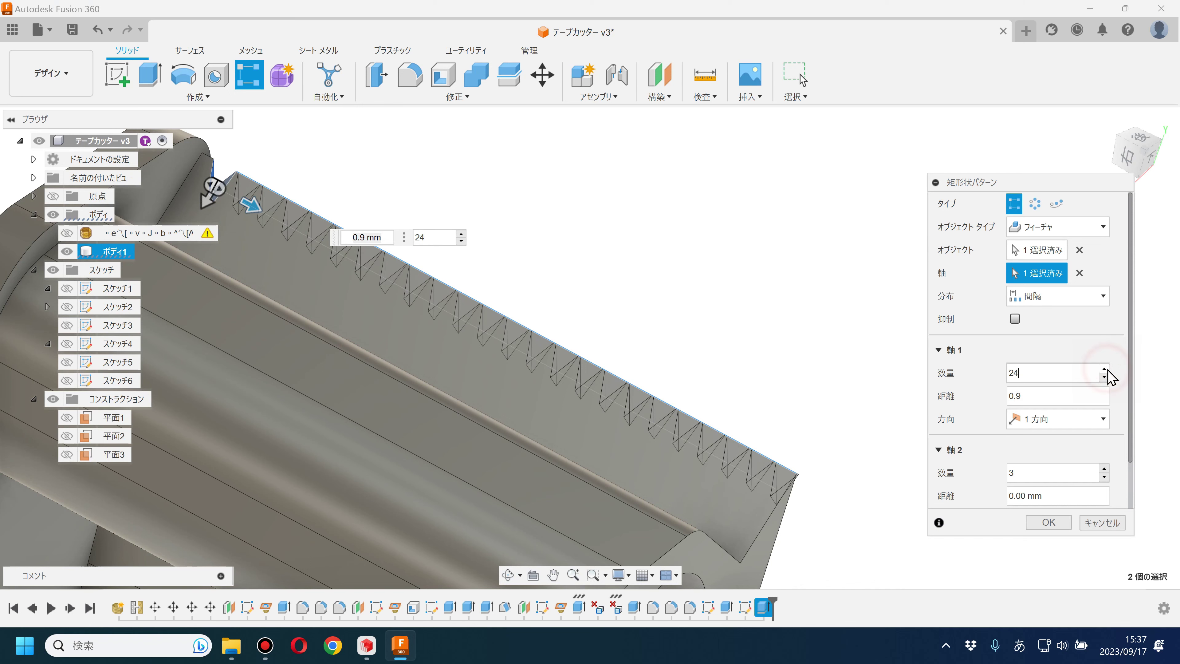
left_click(1105, 377)
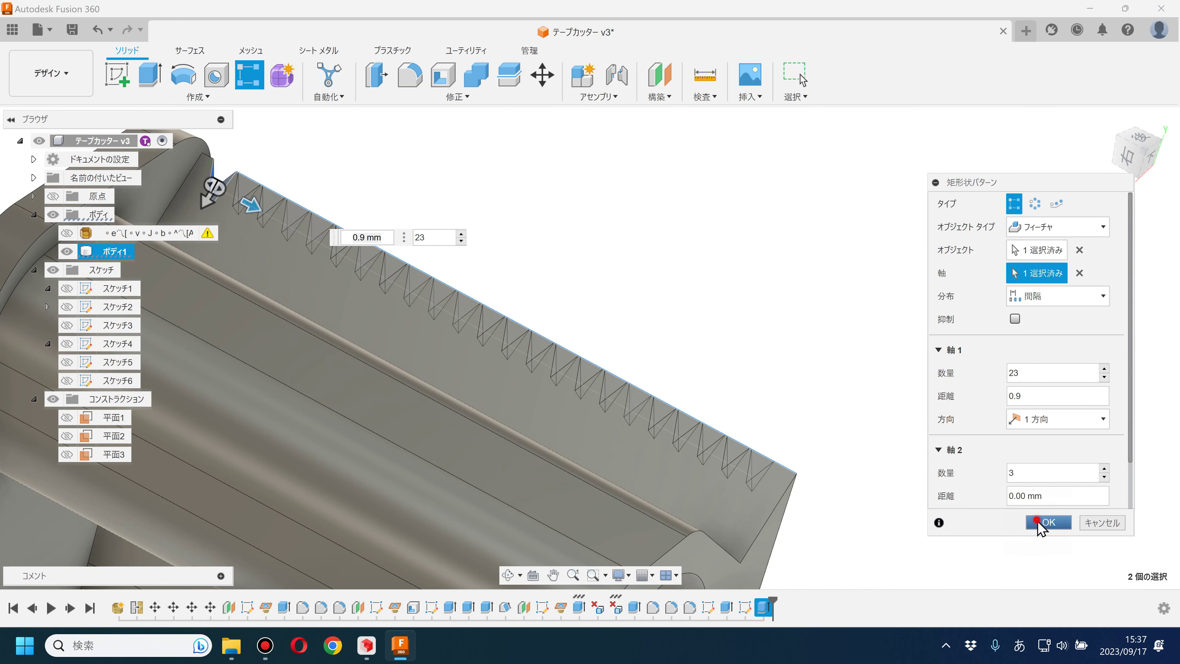
key("Return")
mouse_move(882, 382)
middle_mouse_down("shift")
mouse_move(870, 390)
mouse_move(859, 356)
mouse_move(706, 385)
mouse_move(779, 327)
mouse_move(732, 329)
mouse_move(869, 384)
middle_mouse_up("shift")
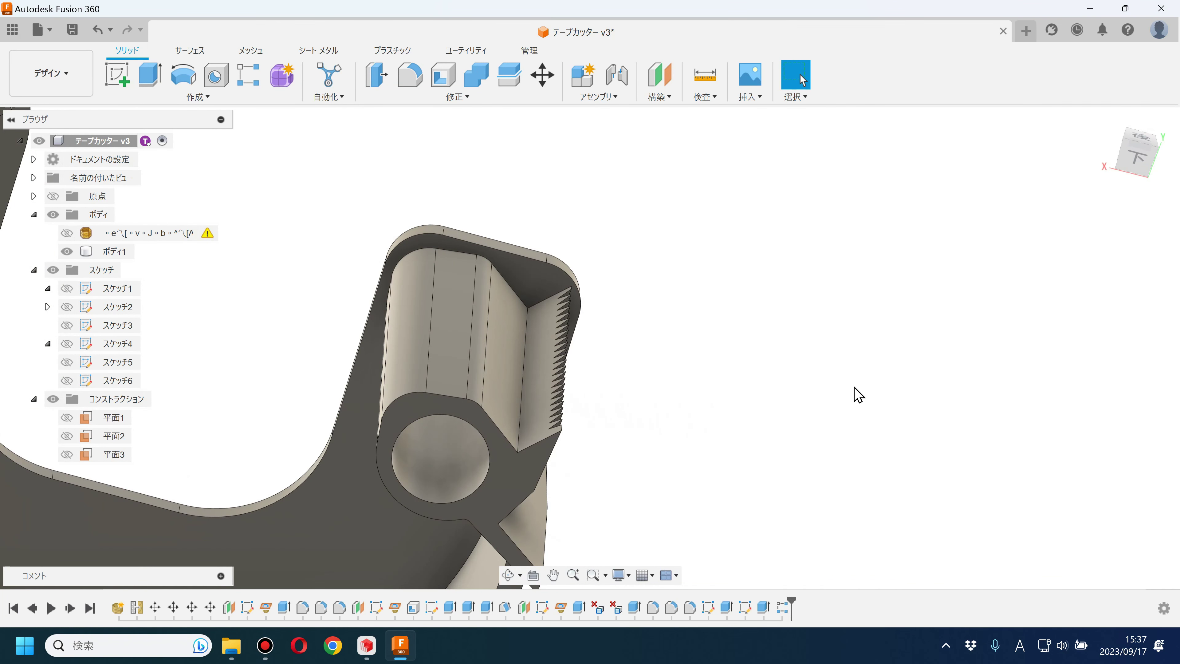
- Orbit to inspect the serrated blade, then save the tape dispenser design
mouse_move(1136, 153)
left_click(1140, 174)
scroll(603, 424, "up", 3)
left_click(543, 390)
mouse_move(543, 390)
middle_mouse_down("shift")
mouse_move(557, 393)
mouse_move(517, 401)
mouse_move(539, 408)
middle_mouse_up("shift")
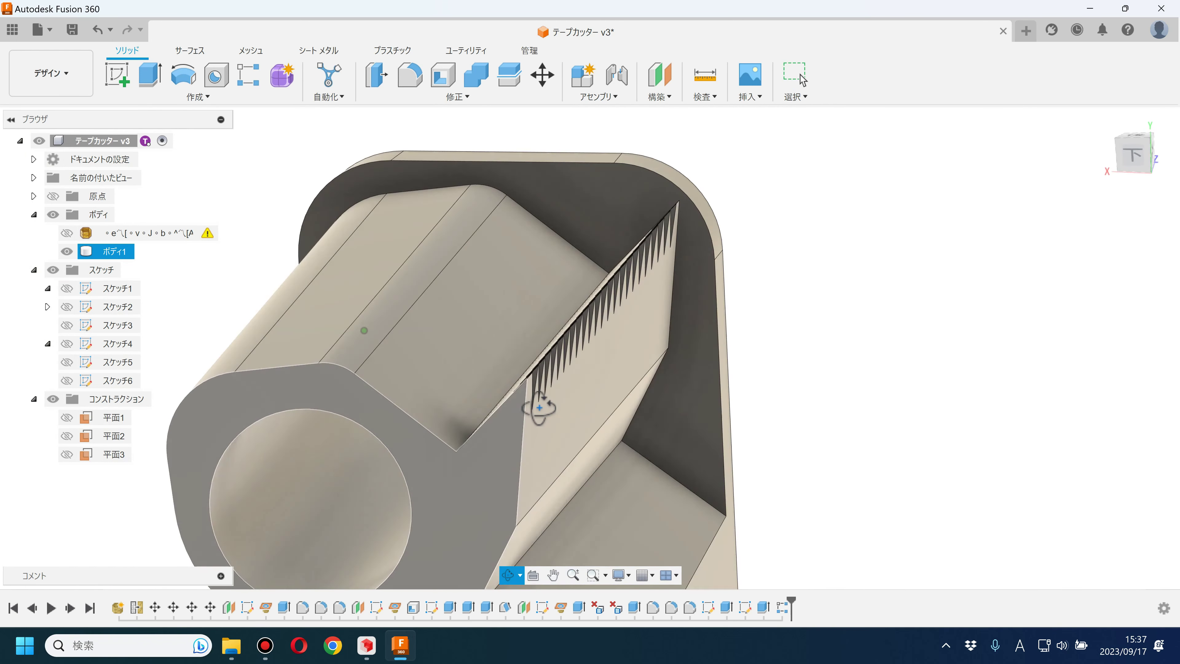
scroll(539, 408, "down", 3)
key("Escape")
scroll(619, 353, "down", 3)
mouse_move(655, 382)
middle_mouse_down("shift")
mouse_move(730, 382)
mouse_move(720, 402)
middle_mouse_up("shift")
left_click(76, 30)
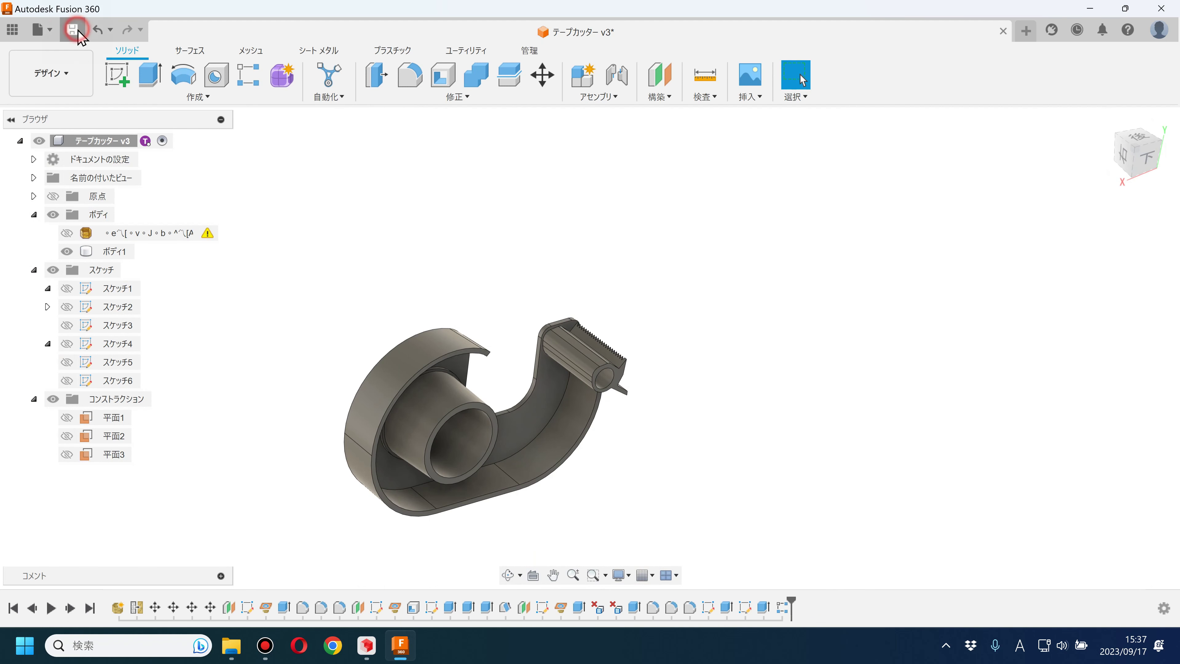
left_click(577, 359)
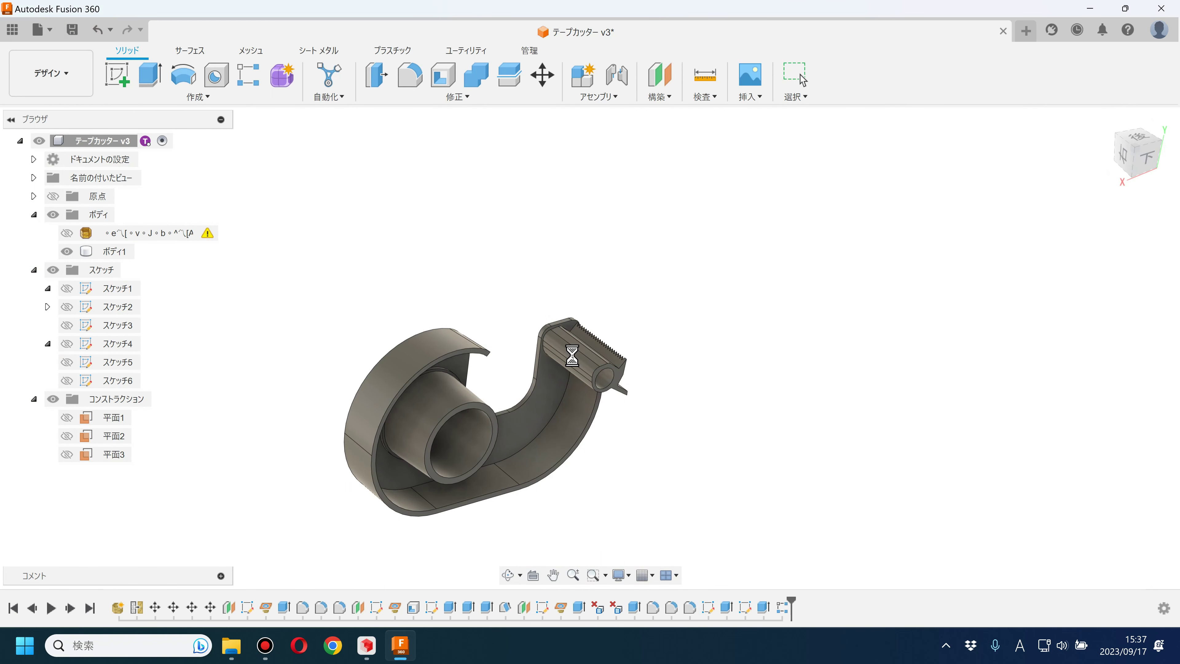
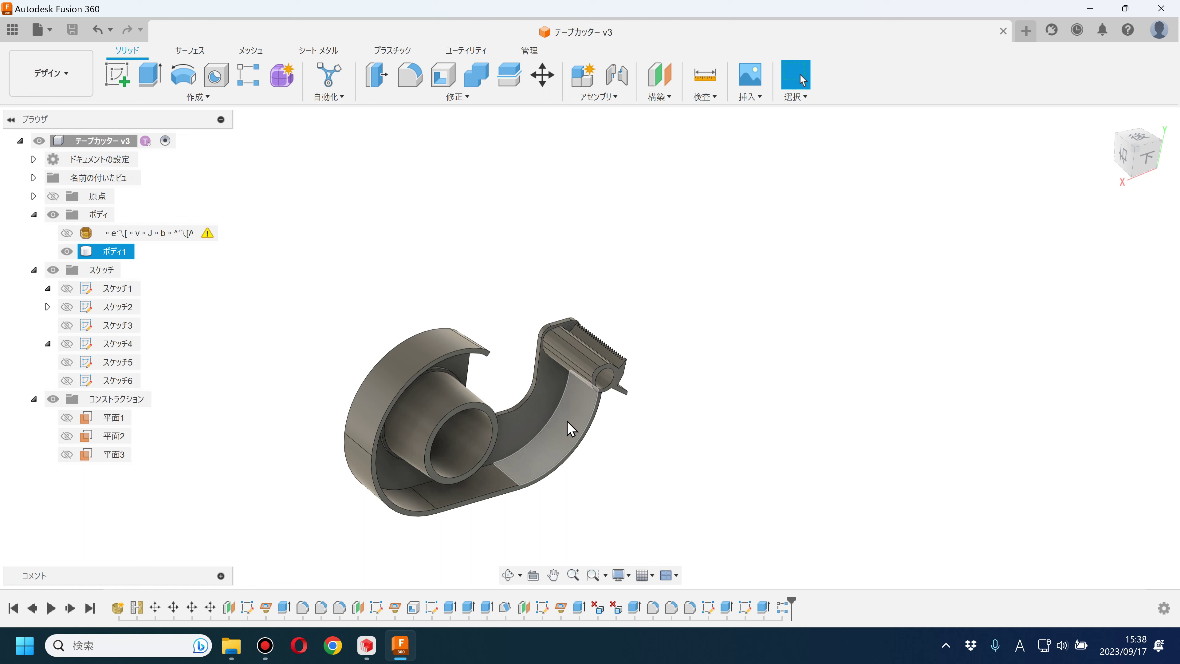
- Show the scanned mesh body and hide the solid ボディ1 in the browser
left_click(680, 464)
mouse_move(660, 458)
middle_mouse_down("shift")
mouse_move(622, 424)
mouse_move(638, 368)
mouse_move(623, 453)
mouse_move(653, 435)
mouse_move(611, 382)
mouse_move(561, 351)
mouse_move(537, 355)
mouse_move(545, 389)
mouse_move(537, 367)
middle_mouse_up("shift")
scroll(579, 396, "up", 3)
scroll(552, 392, "up", 3)
scroll(552, 392, "down", 3)
left_click(66, 232)
left_click(66, 251)
- Orbit to inspect the mesh cylinder and open the Construct dropdown
mouse_move(501, 447)
middle_mouse_down("shift")
mouse_move(526, 440)
mouse_move(514, 400)
middle_mouse_up("shift")
scroll(494, 364, "up", 5)
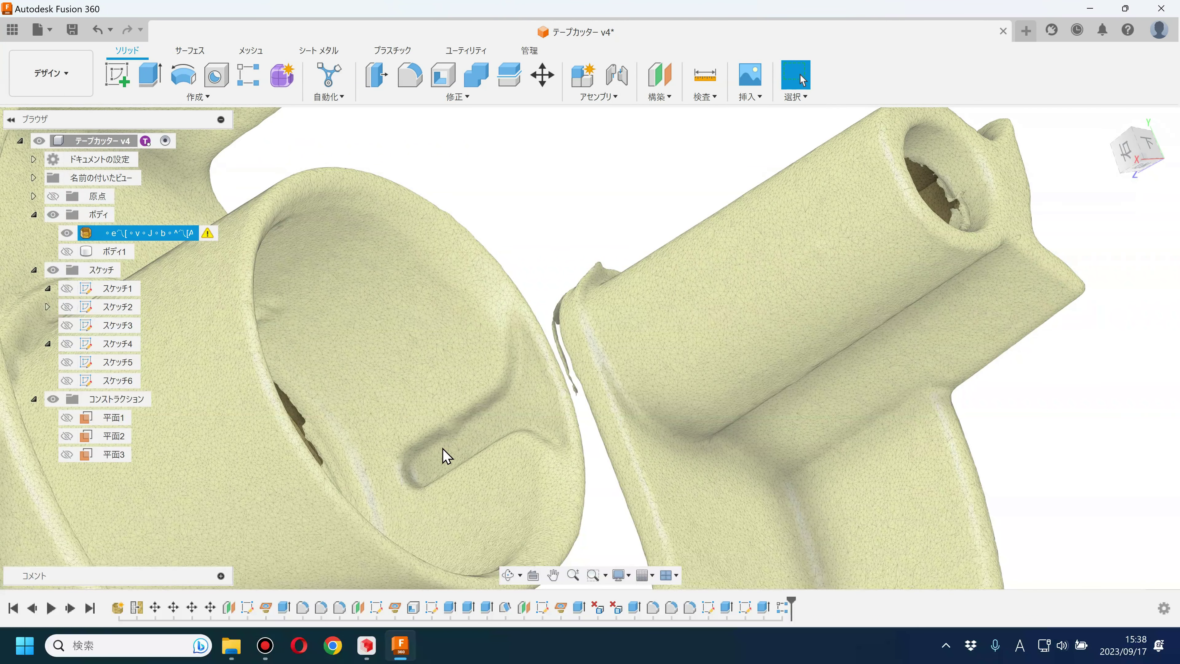
scroll(527, 459, "down", 5)
middle_click_drag(519, 466, 519, 474, "shift")
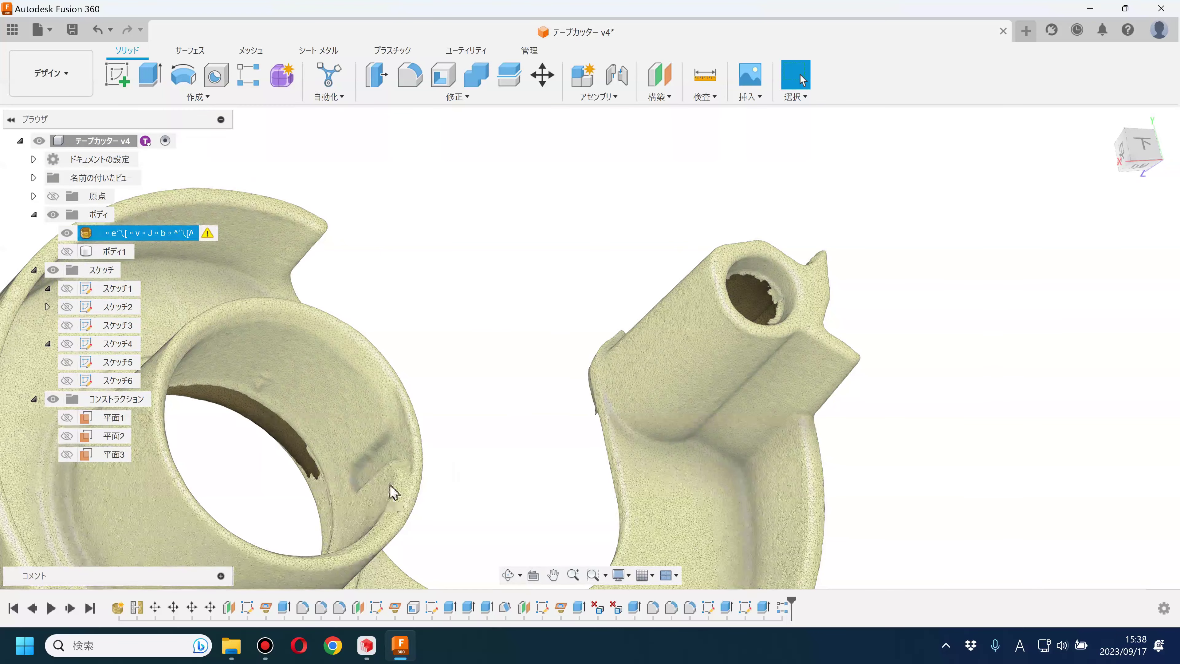
left_click(659, 97)
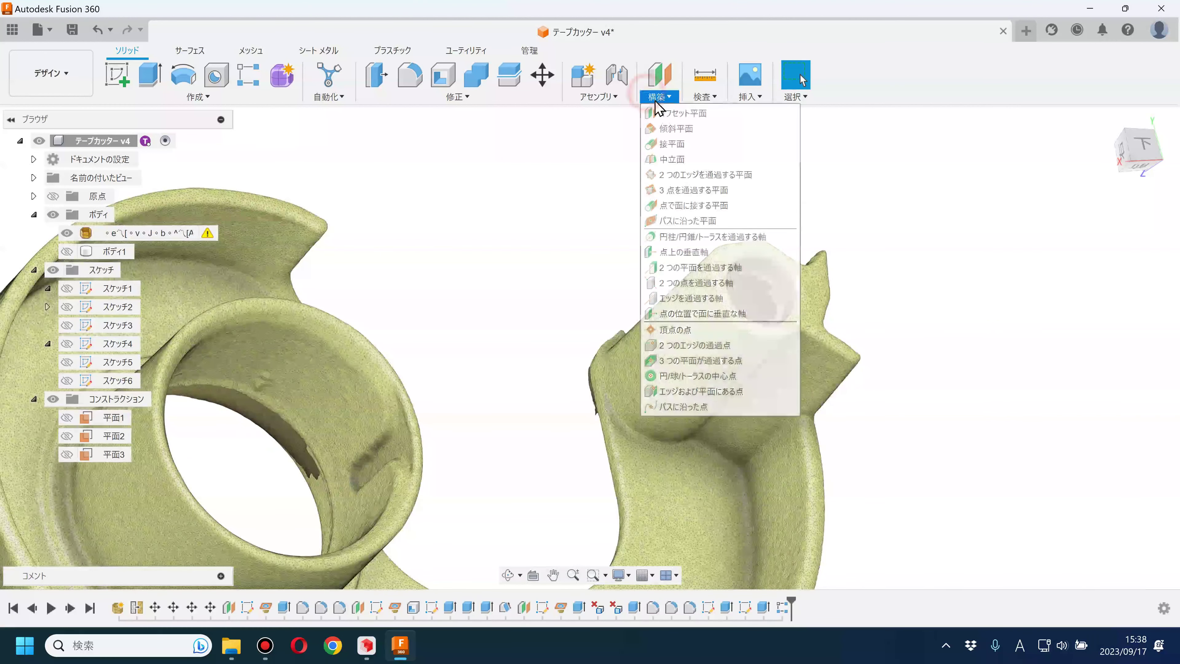
- Start an Offset Plane, view the underside, then cancel it
left_click(667, 113)
scroll(503, 319, "down", 5)
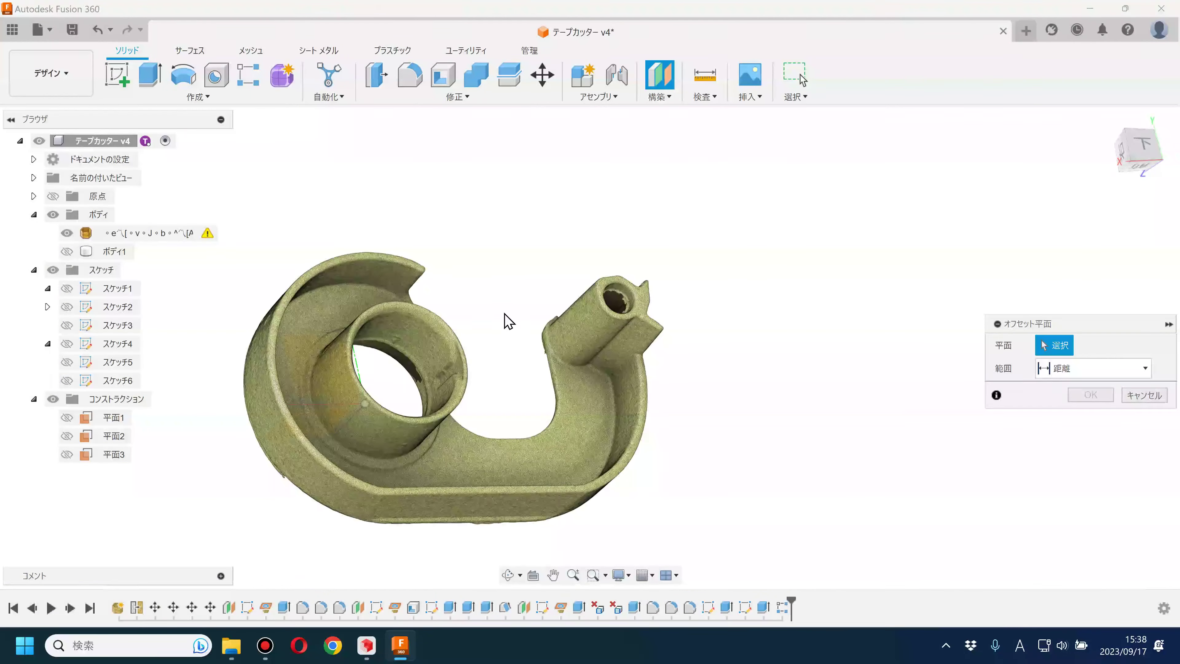
mouse_move(483, 329)
middle_mouse_down("shift")
mouse_move(453, 321)
mouse_move(448, 345)
middle_mouse_up("shift")
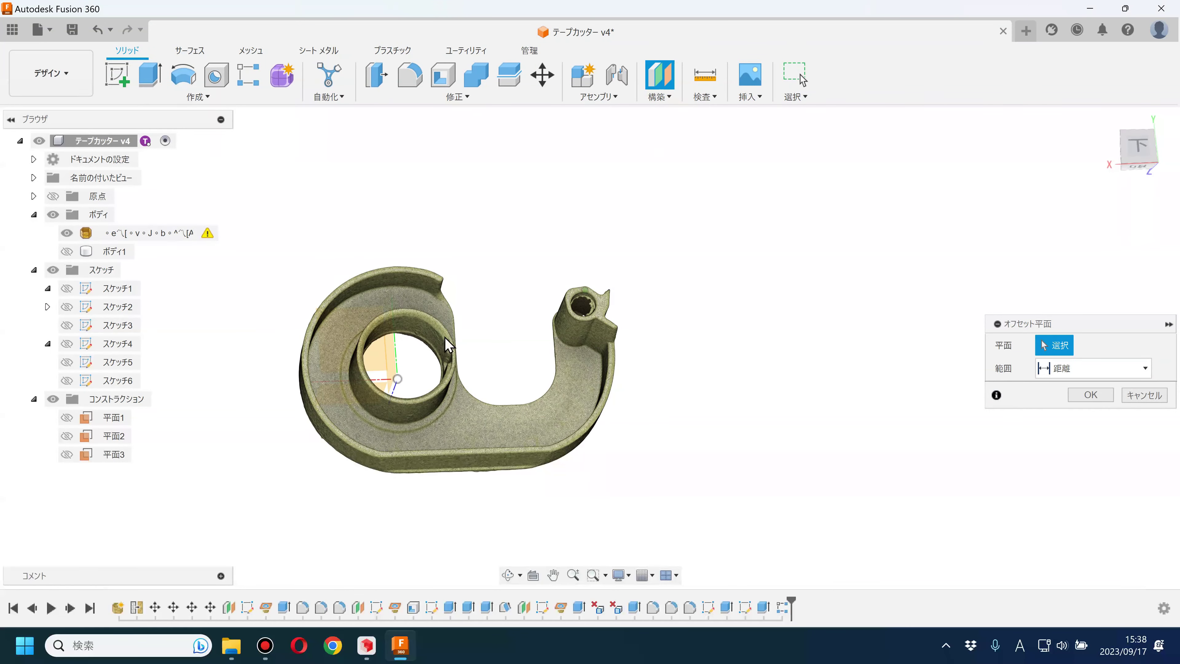
left_click(1143, 394)
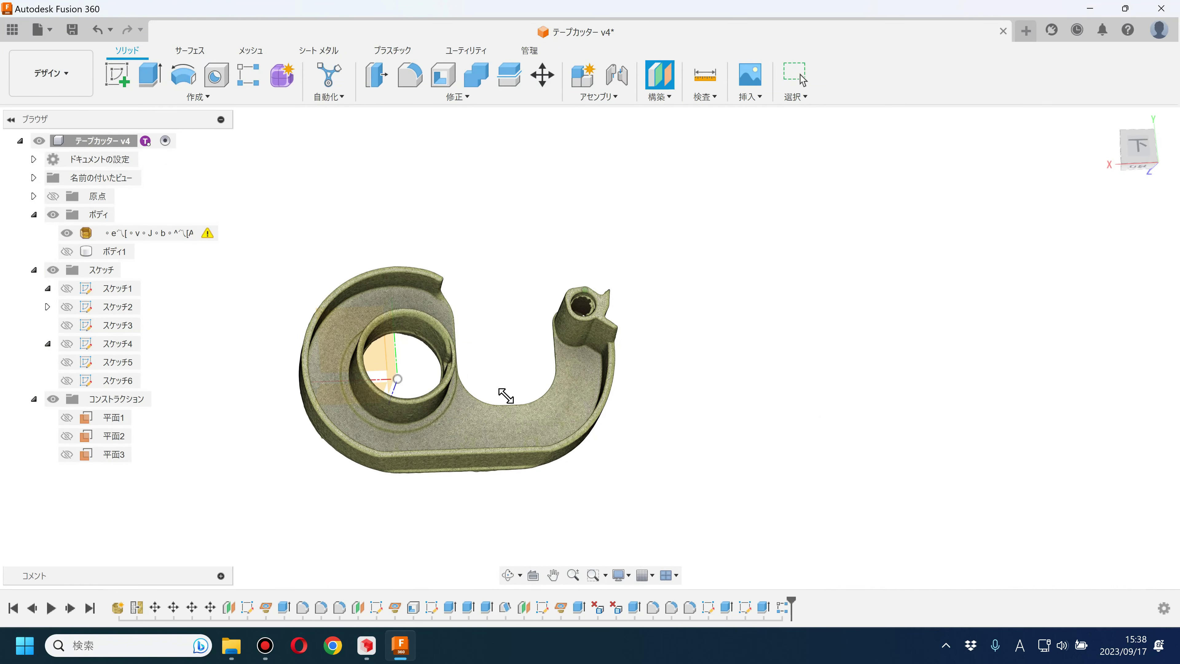
- Create sketch スケッチ7 on the side plane with the mesh sliced at it
left_click(117, 74)
mouse_move(245, 337)
middle_mouse_down("shift")
mouse_move(342, 330)
mouse_move(440, 365)
middle_mouse_up("shift")
left_click(440, 365)
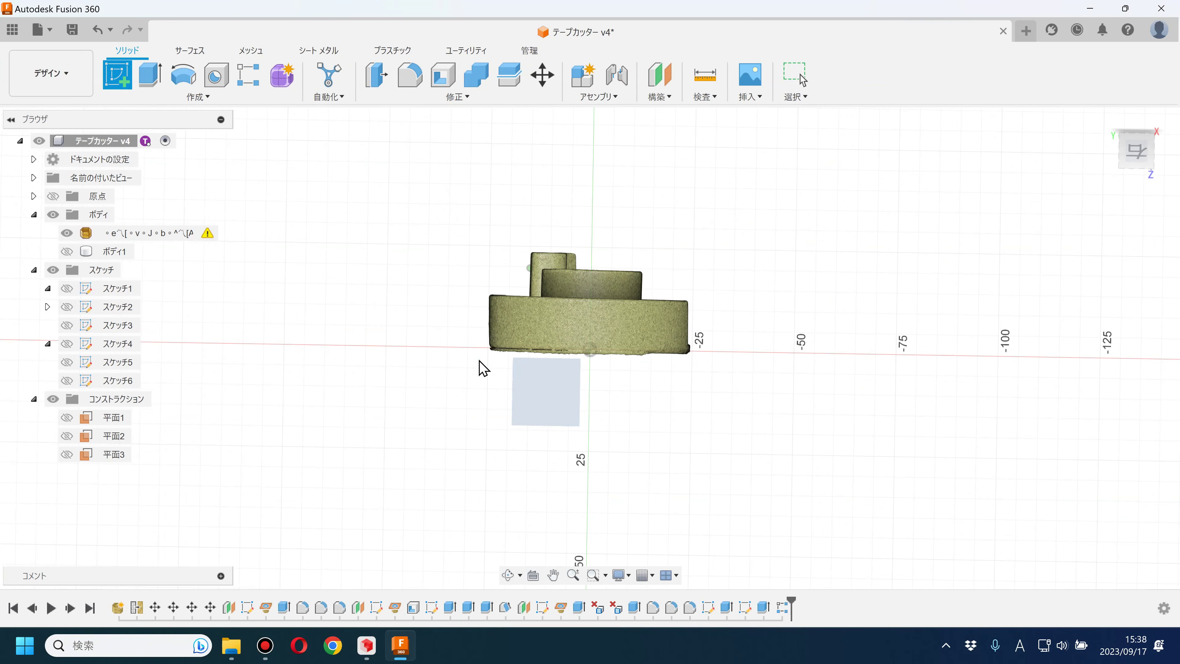
middle_click_drag(712, 300, 808, 377)
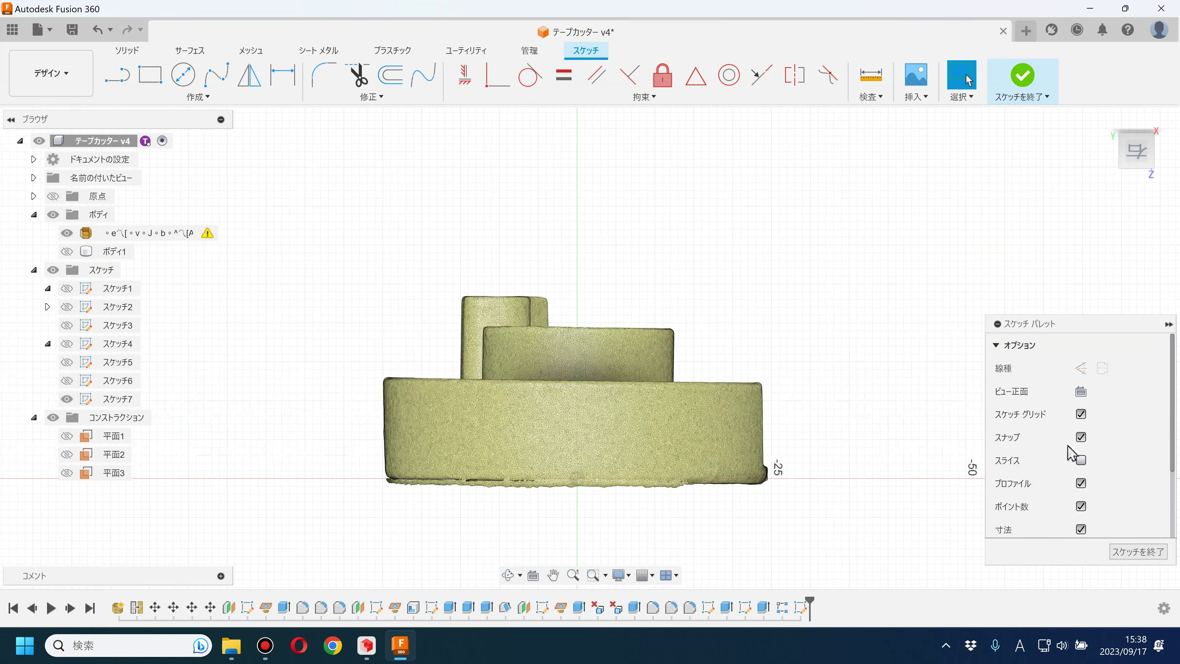
left_click(1082, 460)
scroll(555, 350, "up", 3)
scroll(547, 360, "up", 3)
scroll(668, 305, "down", 3)
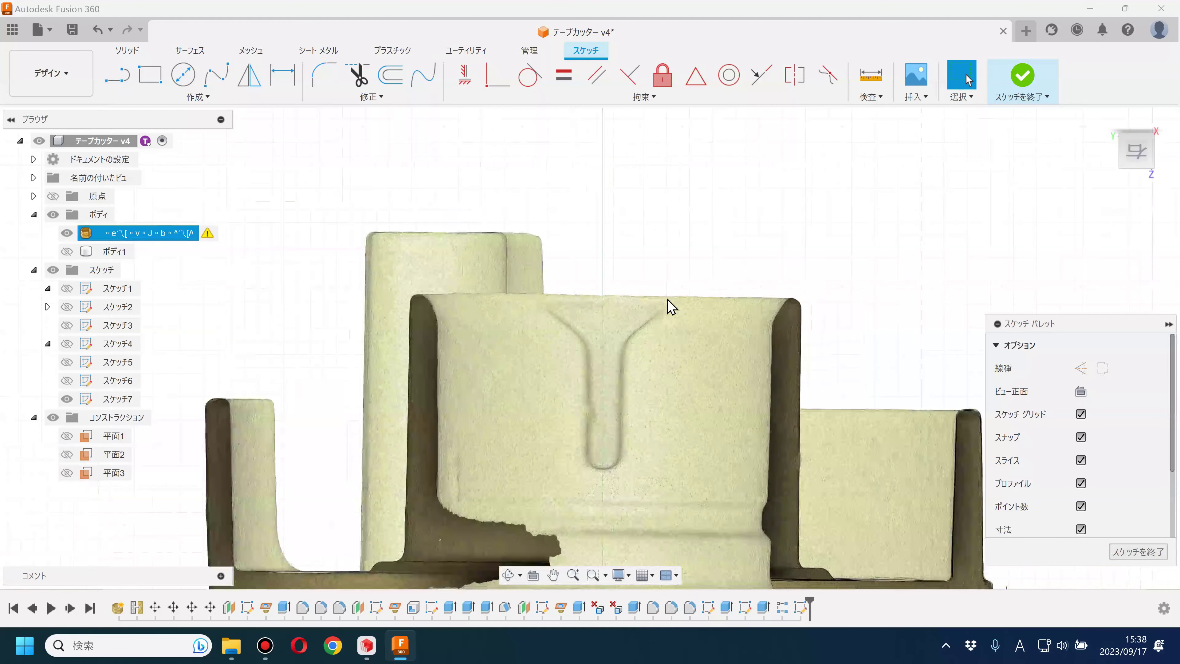
scroll(663, 300, "down", 1)
scroll(656, 298, "down", 1)
middle_click_drag(407, 284, 300, 271)
- Draw a vertical centre line, about 26.459 mm, from the origin through the slot
key("l")
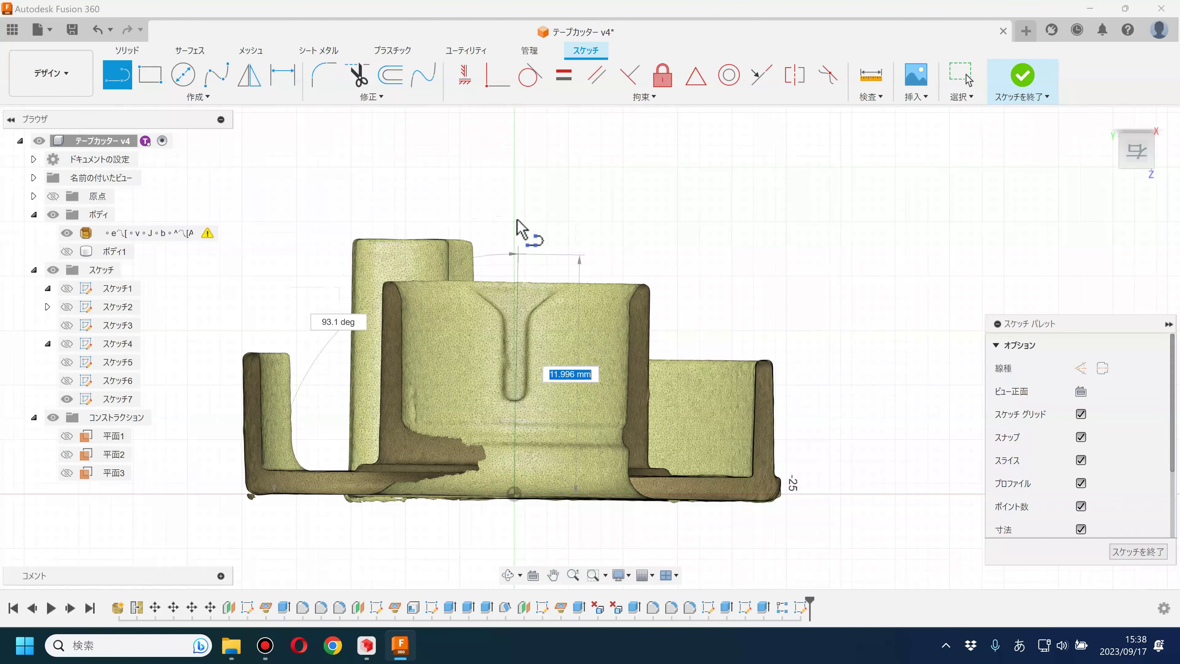
left_click(514, 206)
key("Escape")
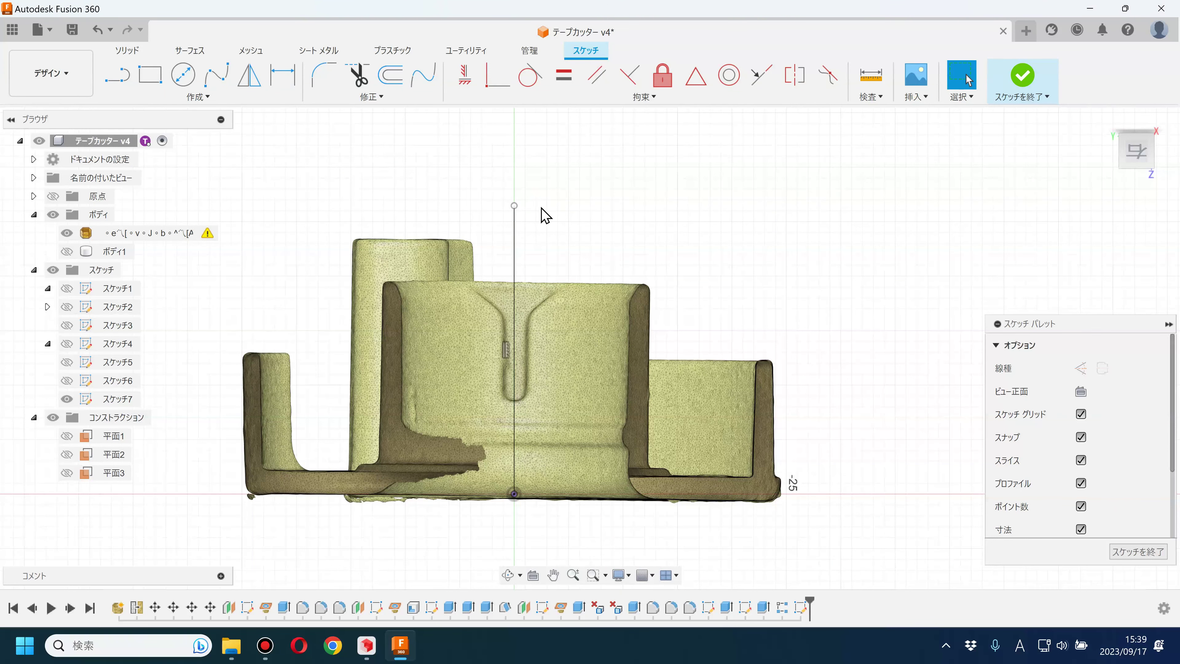
scroll(546, 242, "up", 2)
- Trace the groove's left side and bottom edge to the centre line
left_click(579, 243)
scroll(558, 272, "up", 2)
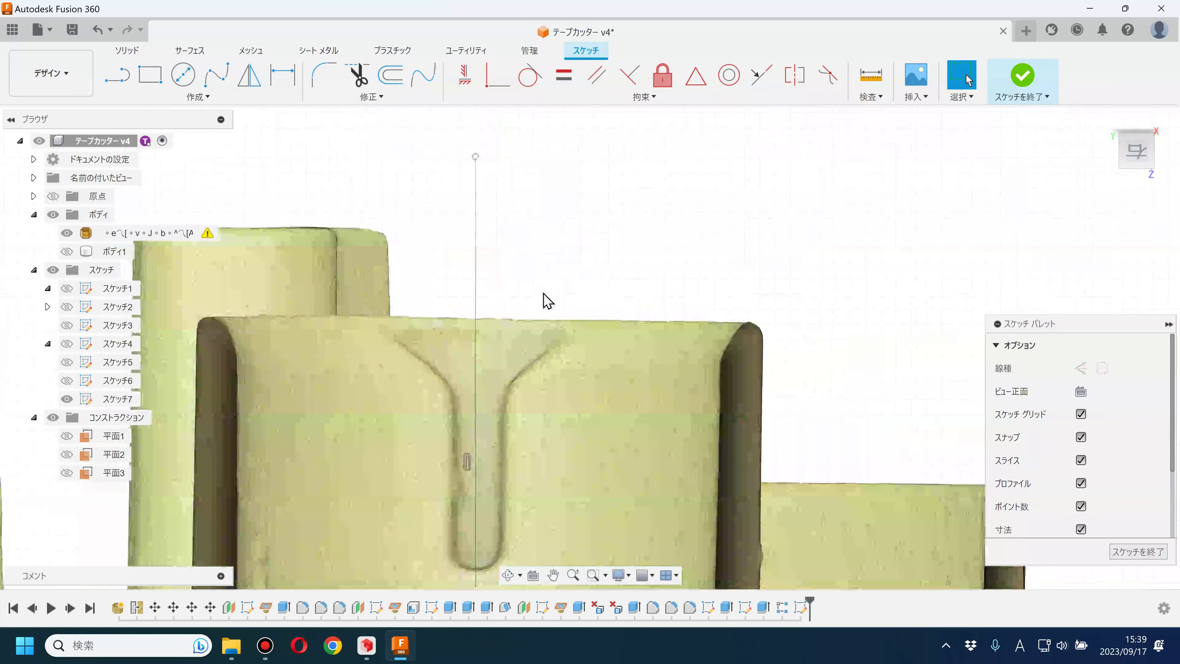
left_click(126, 86)
left_click(446, 385)
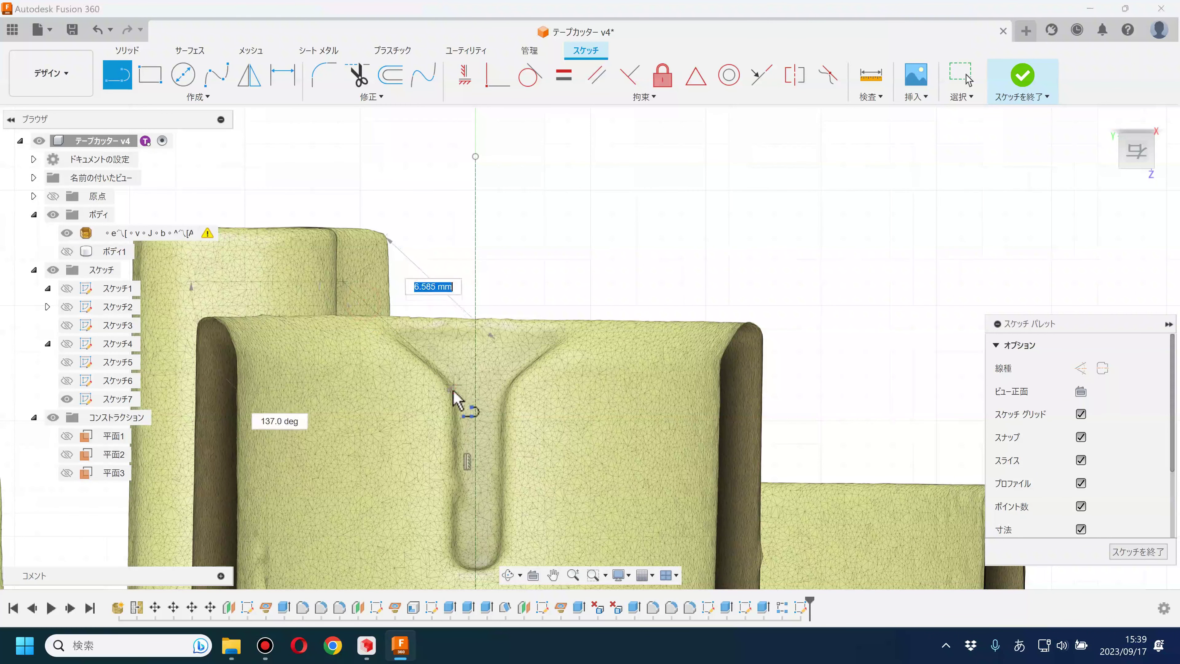
left_click(452, 567)
left_click(475, 567)
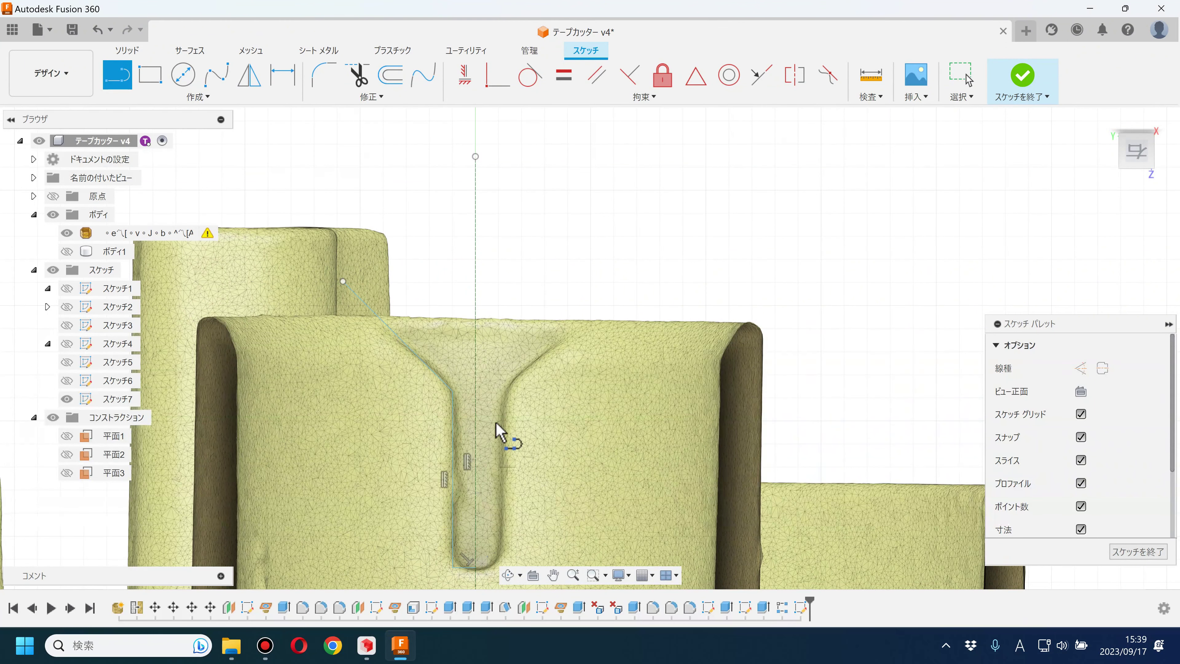
key("Escape")
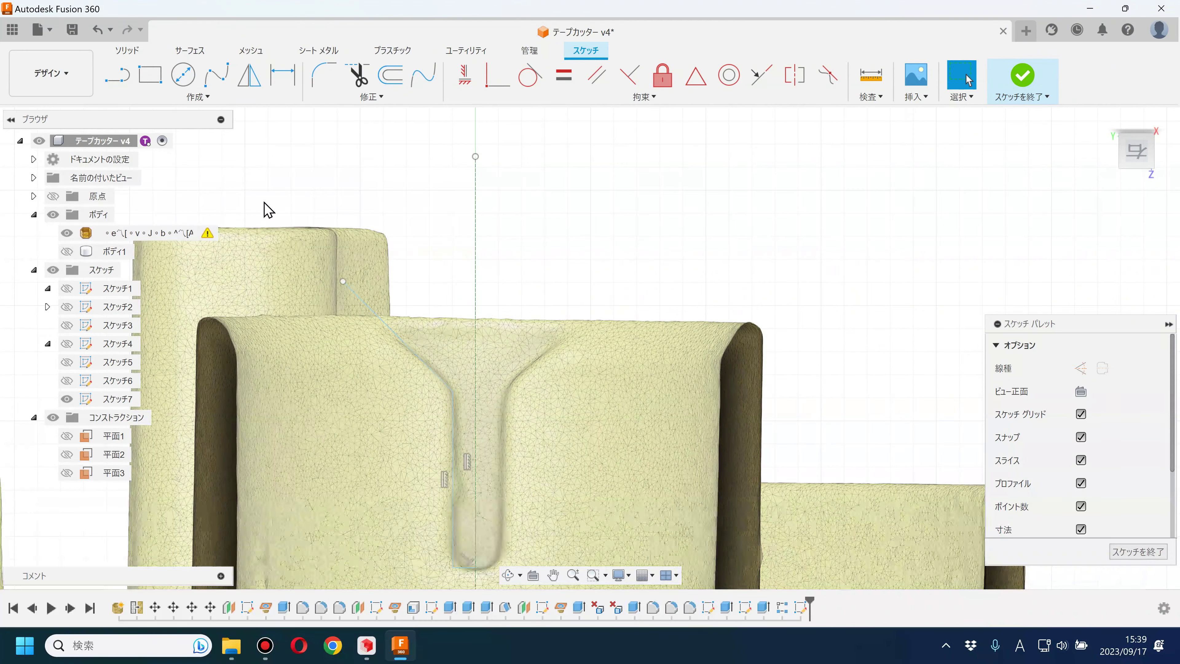
- Close the outline with a top edge running to the centre line
left_click(117, 78)
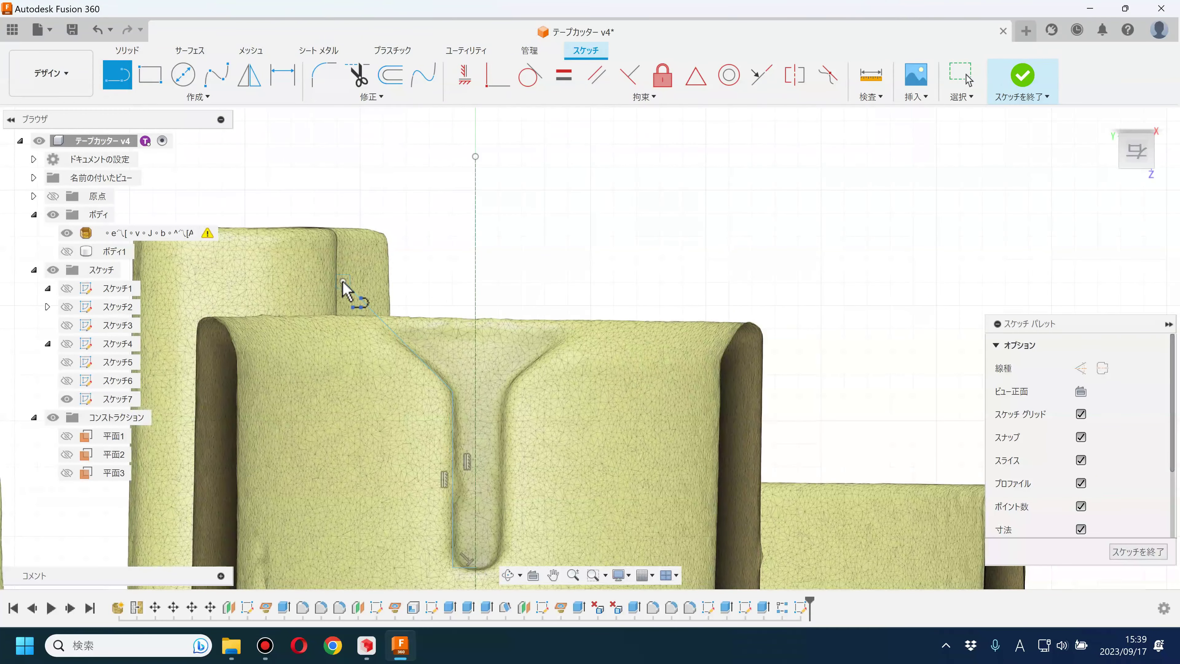
left_click(474, 282)
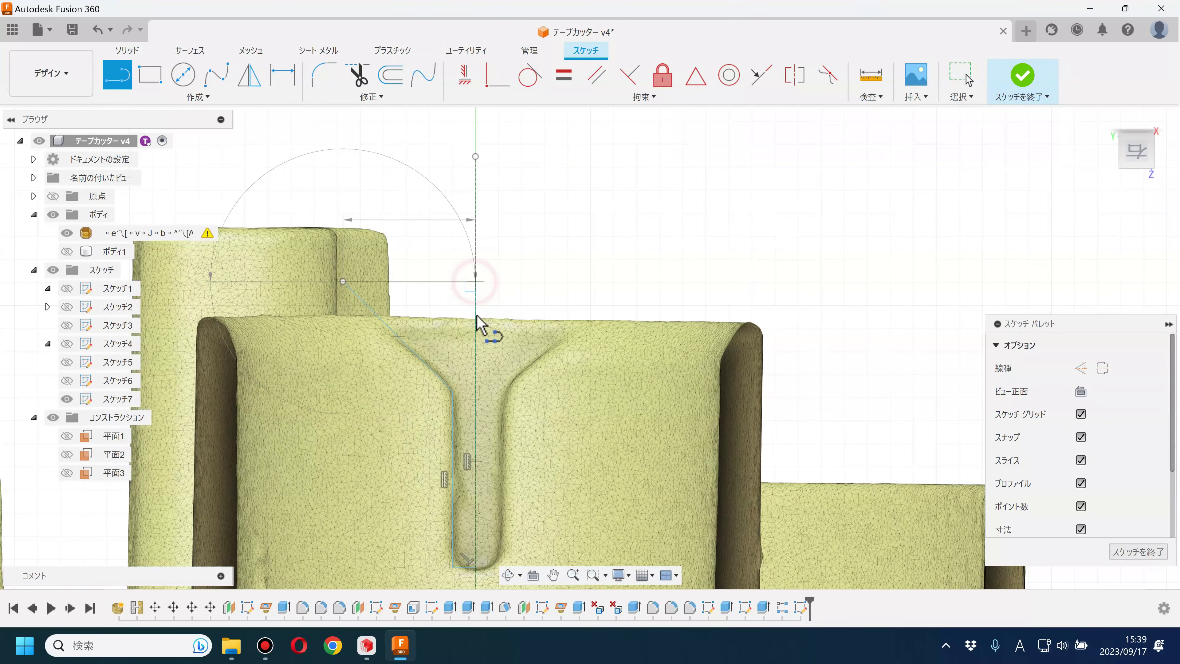
left_click(475, 282)
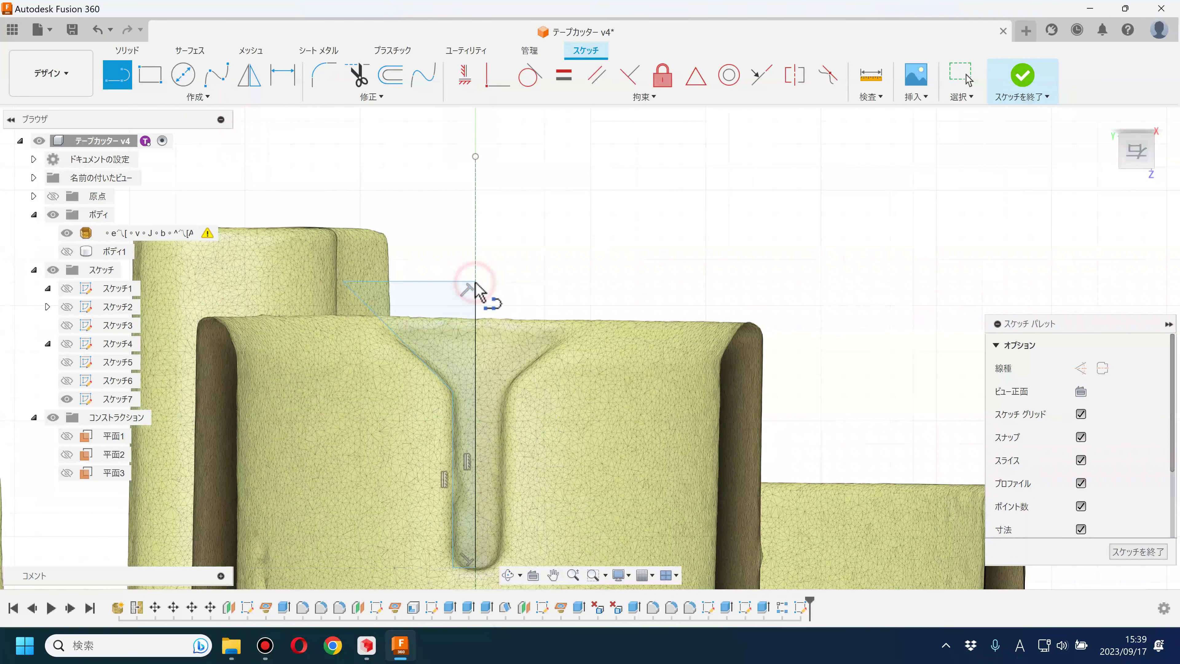
key("Escape")
- Drag the outline's bottom edge down onto the groove floor
scroll(443, 403, "up", 3)
scroll(466, 311, "up", 2)
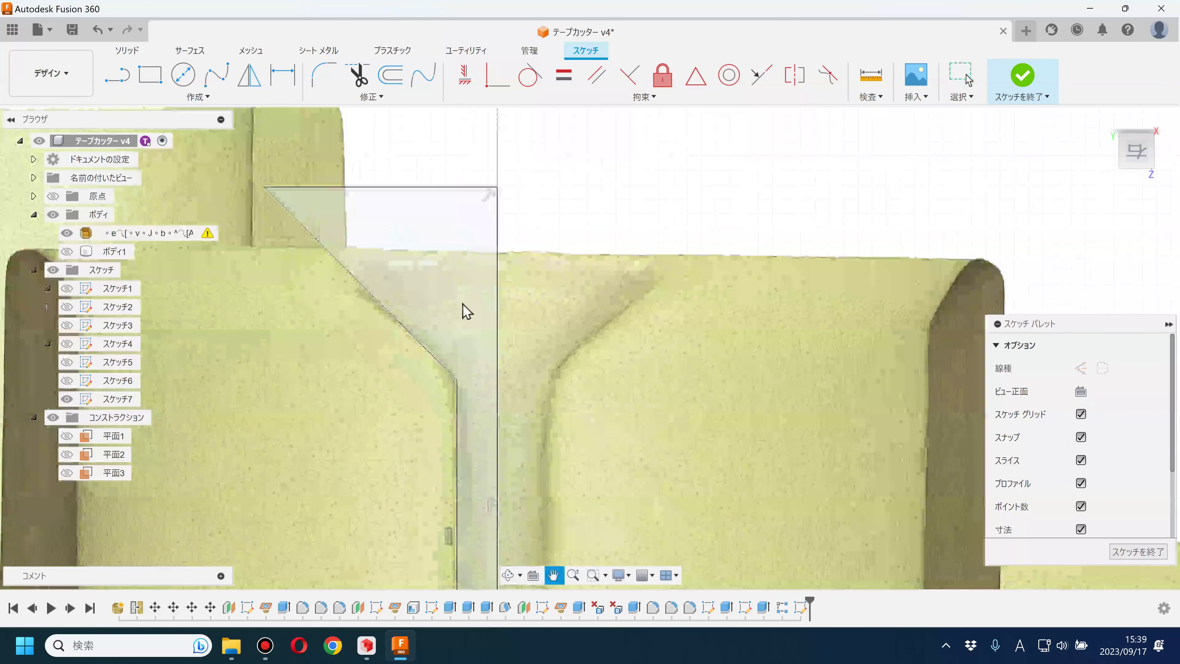
scroll(539, 228, "down", 2)
scroll(544, 230, "up", 3)
scroll(507, 477, "up", 2)
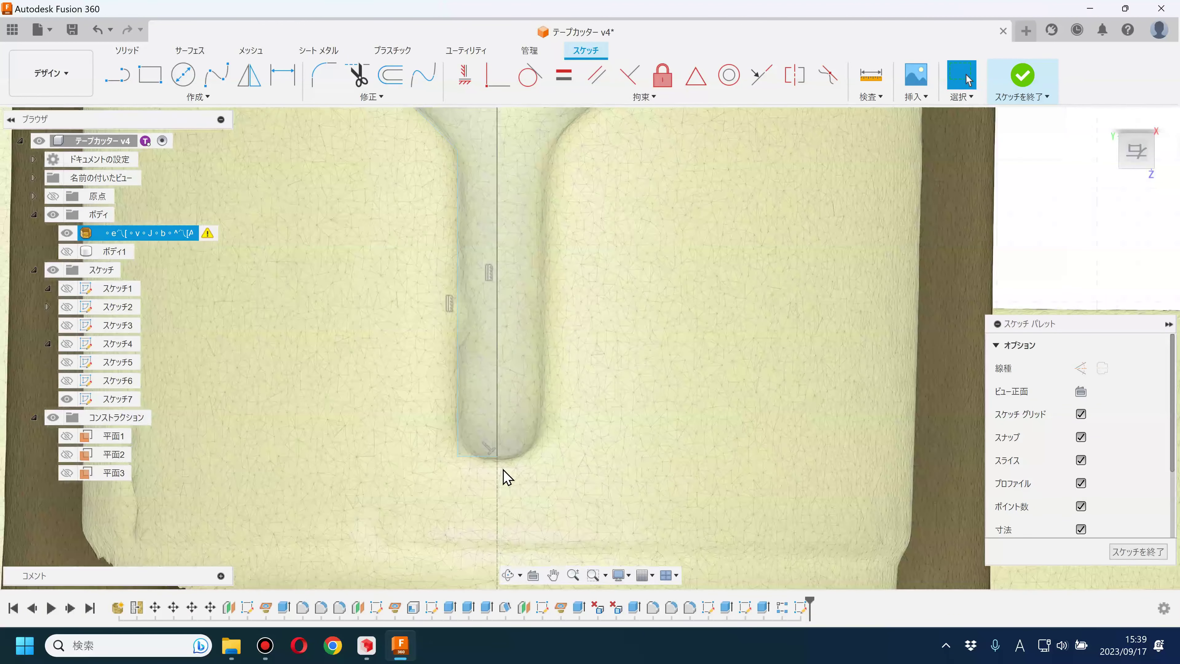
scroll(501, 477, "up", 2)
scroll(479, 456, "up", 2)
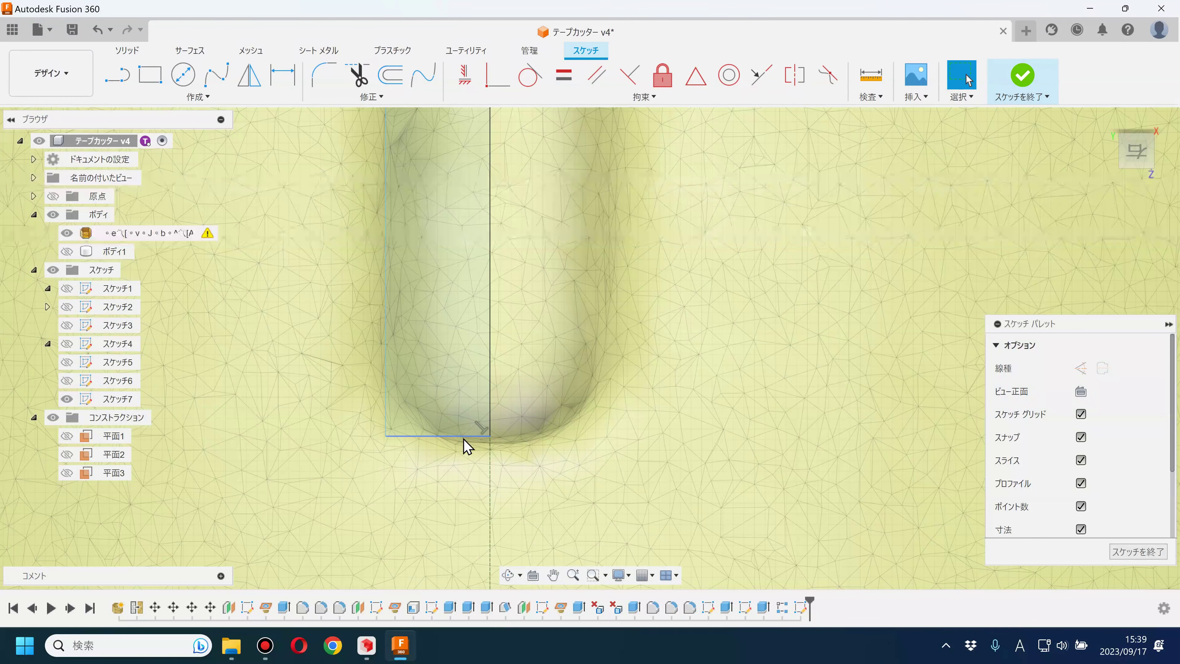
left_click_drag(460, 435, 459, 447)
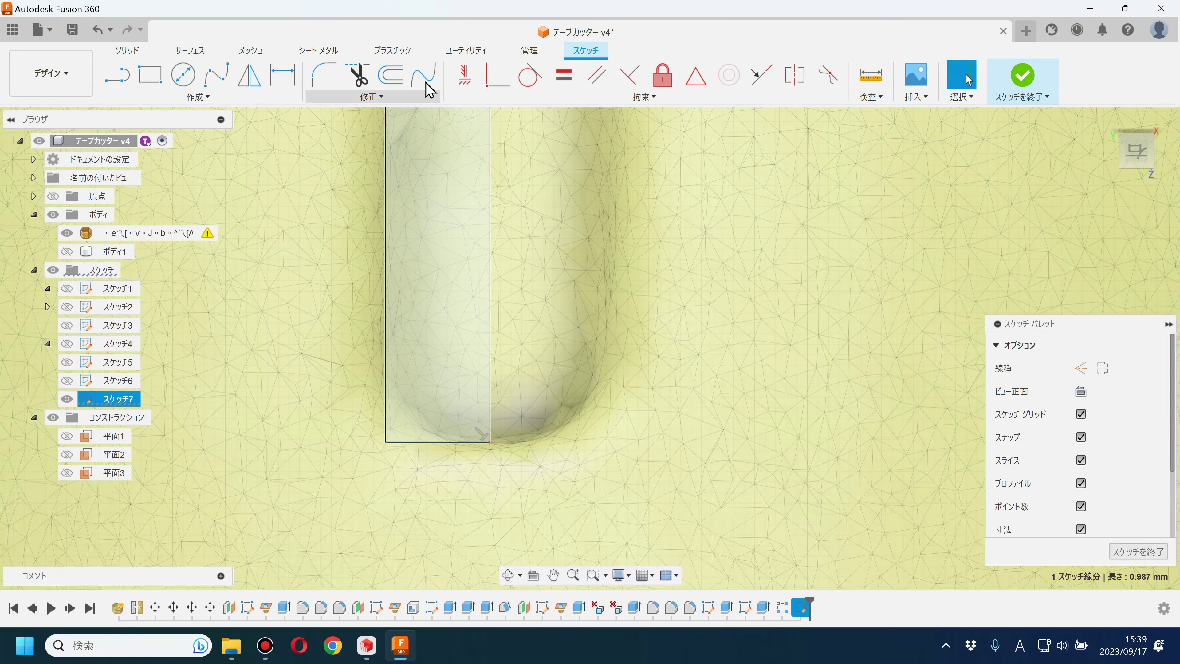
- Fillet the profile's bottom corner and round the flare-to-wall corner at R1.70
left_click(386, 441)
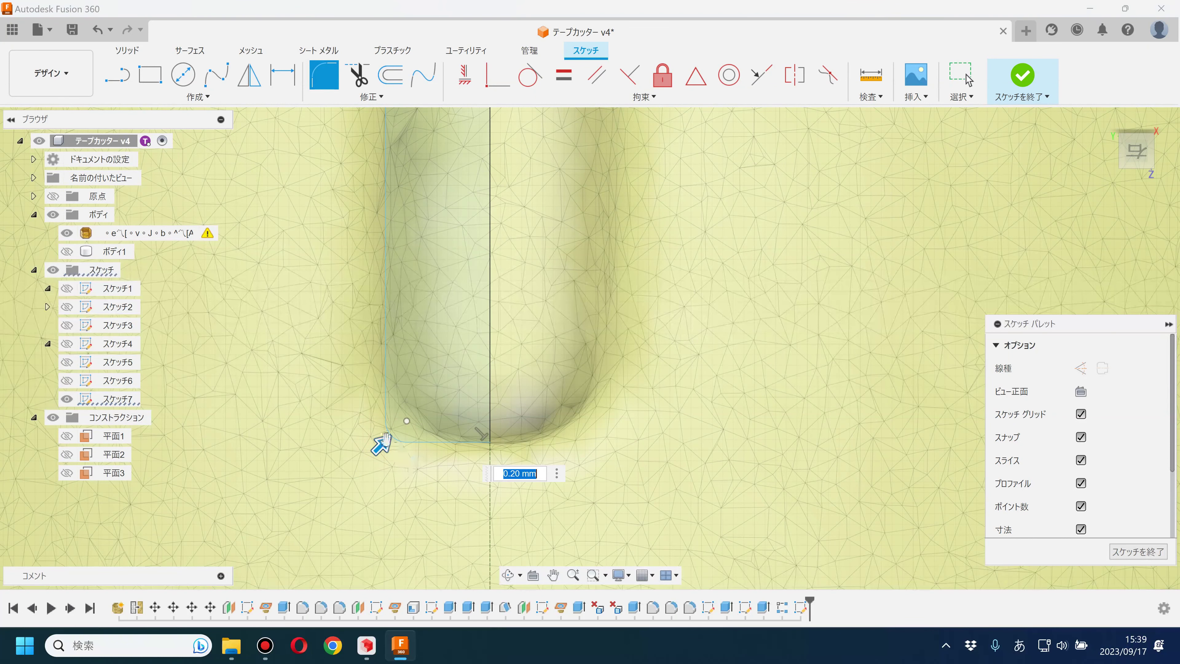
left_click_drag(389, 439, 399, 429)
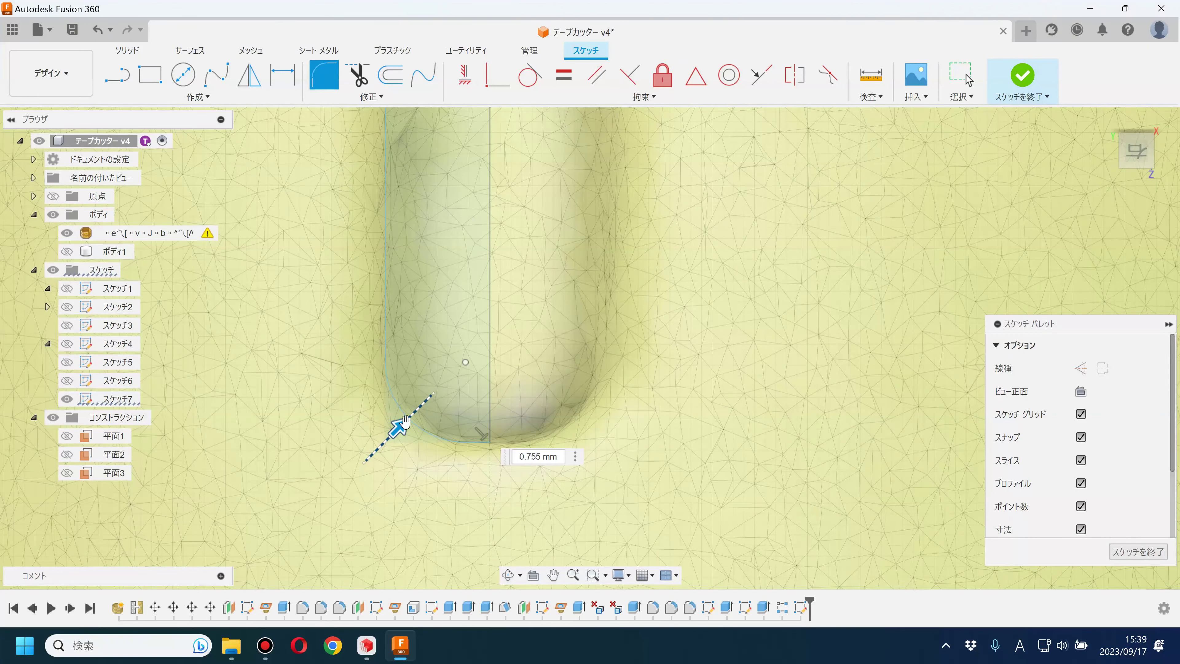
key("Return")
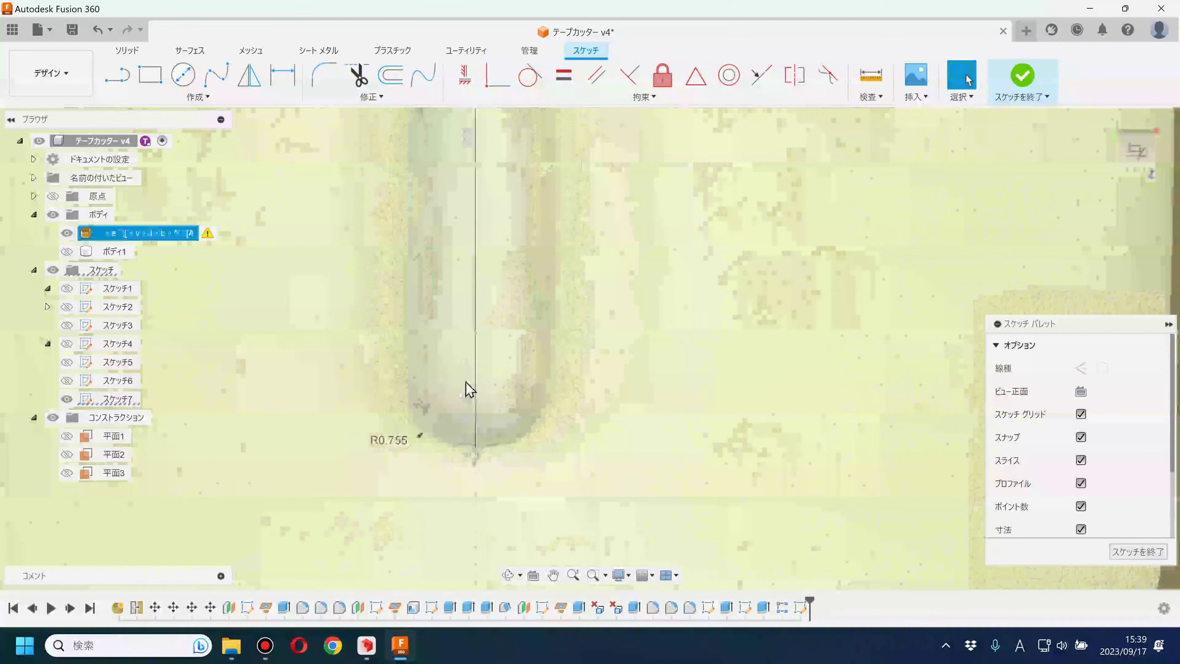
scroll(466, 390, "up", 3)
scroll(440, 301, "up", 3)
scroll(453, 337, "up", 3)
scroll(437, 280, "up", 1)
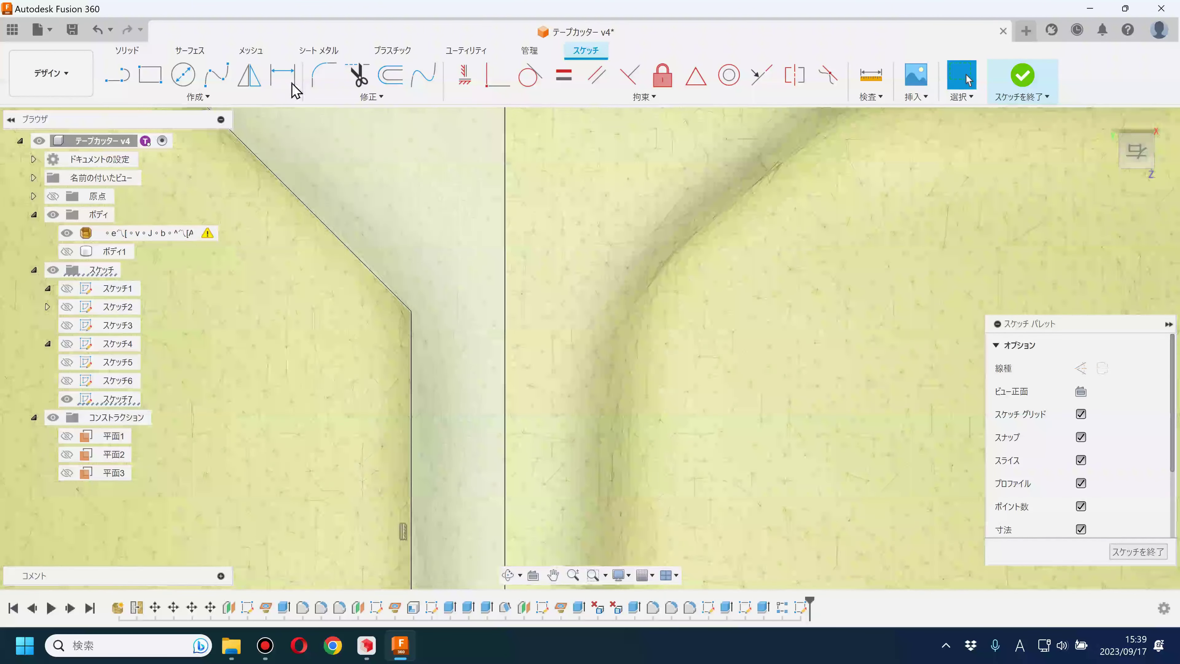
key("Return")
left_click(416, 311)
key("Return")
scroll(439, 340, "down", 5)
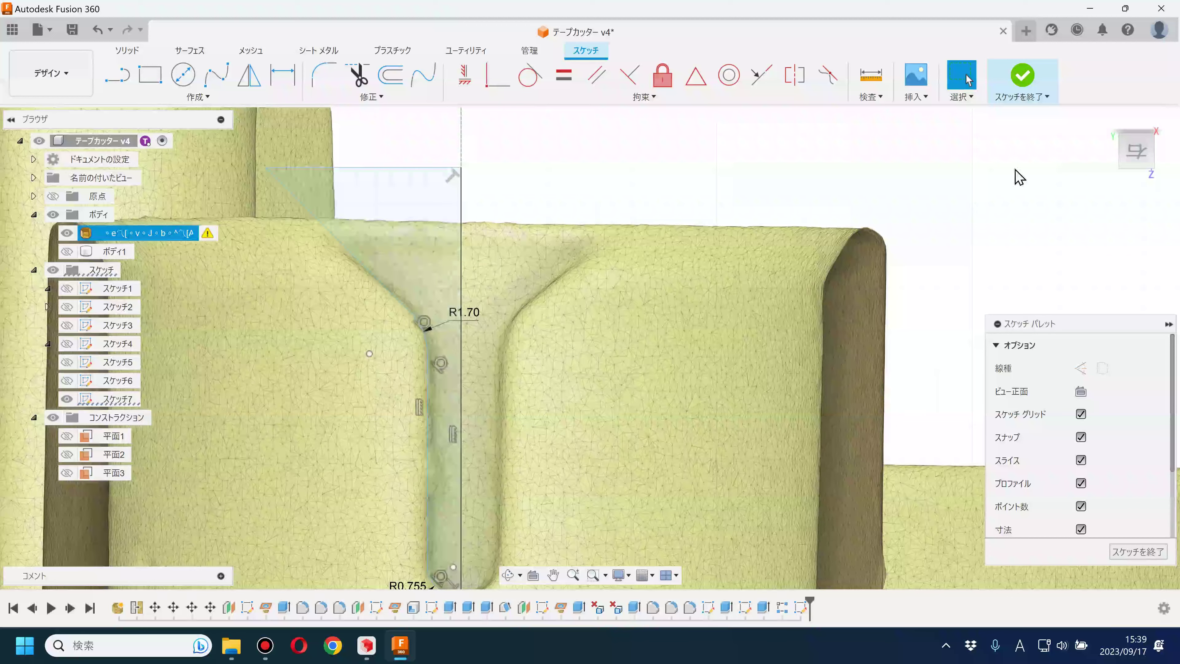
- Mirror the top, diagonal and R1.70 fillet curves across the vertical centre line
left_click(402, 167)
left_click(325, 229)
left_click(423, 334)
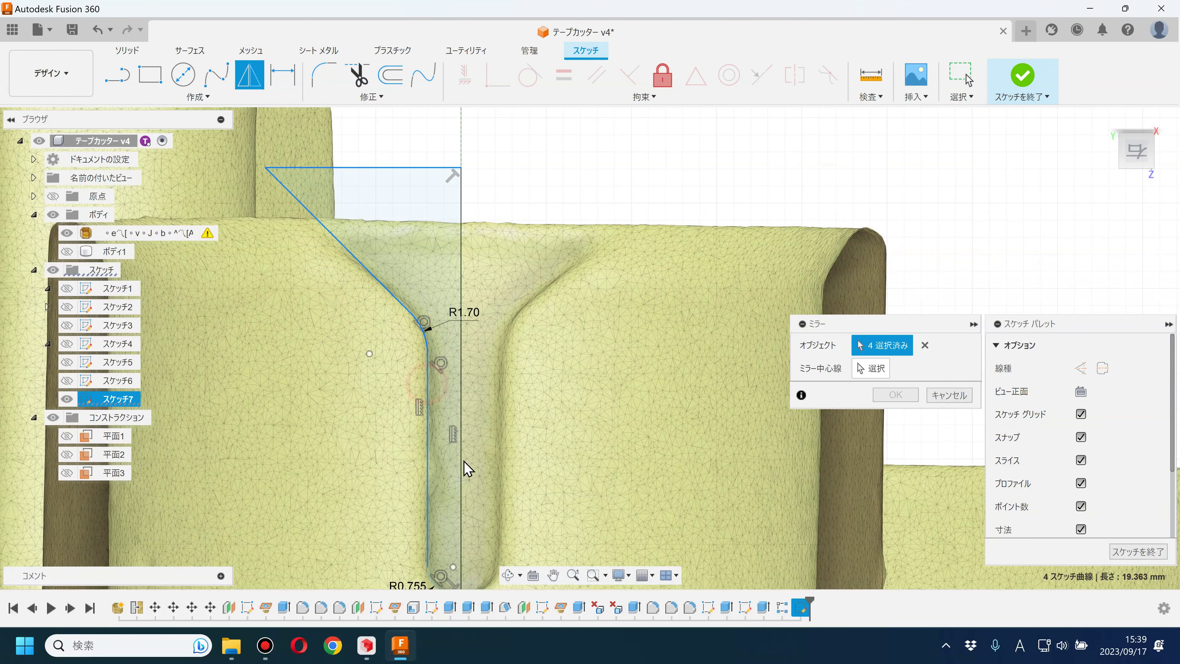
middle_click_drag(464, 462, 465, 408)
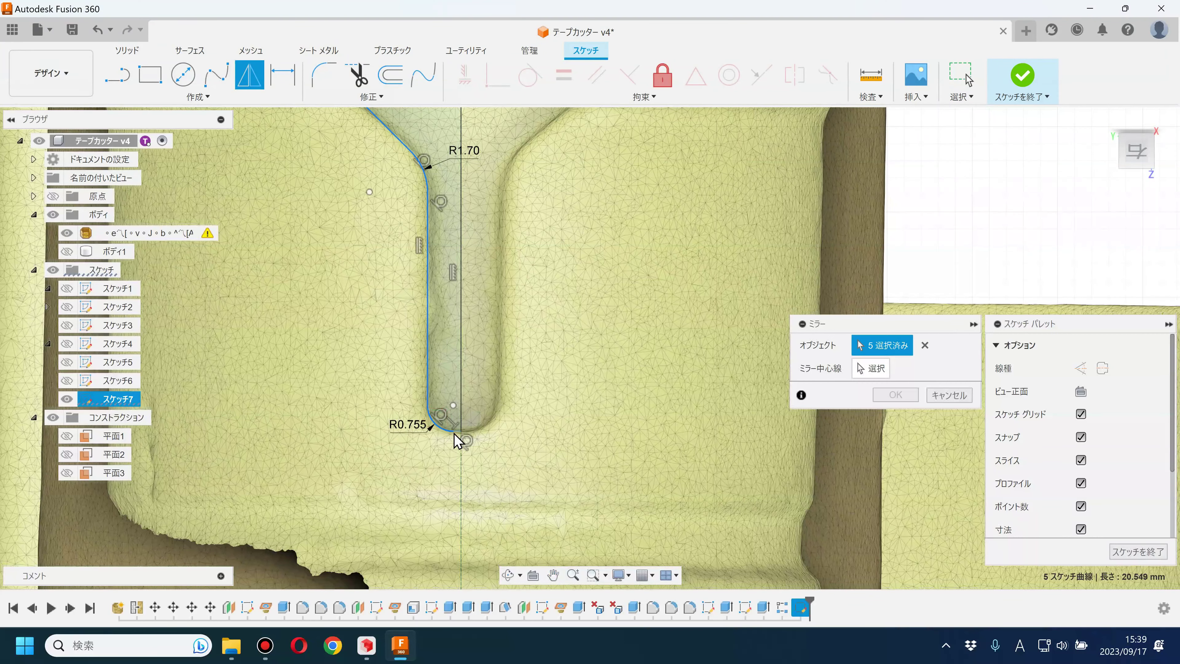
scroll(460, 443, "up", 5)
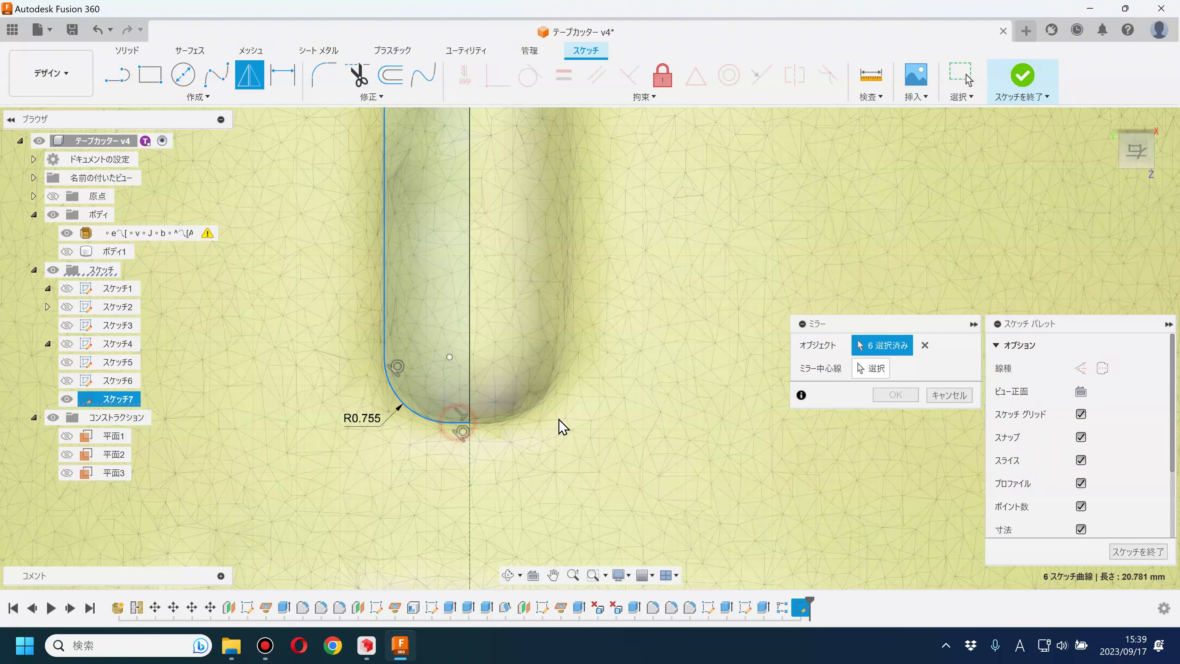
left_click(869, 371)
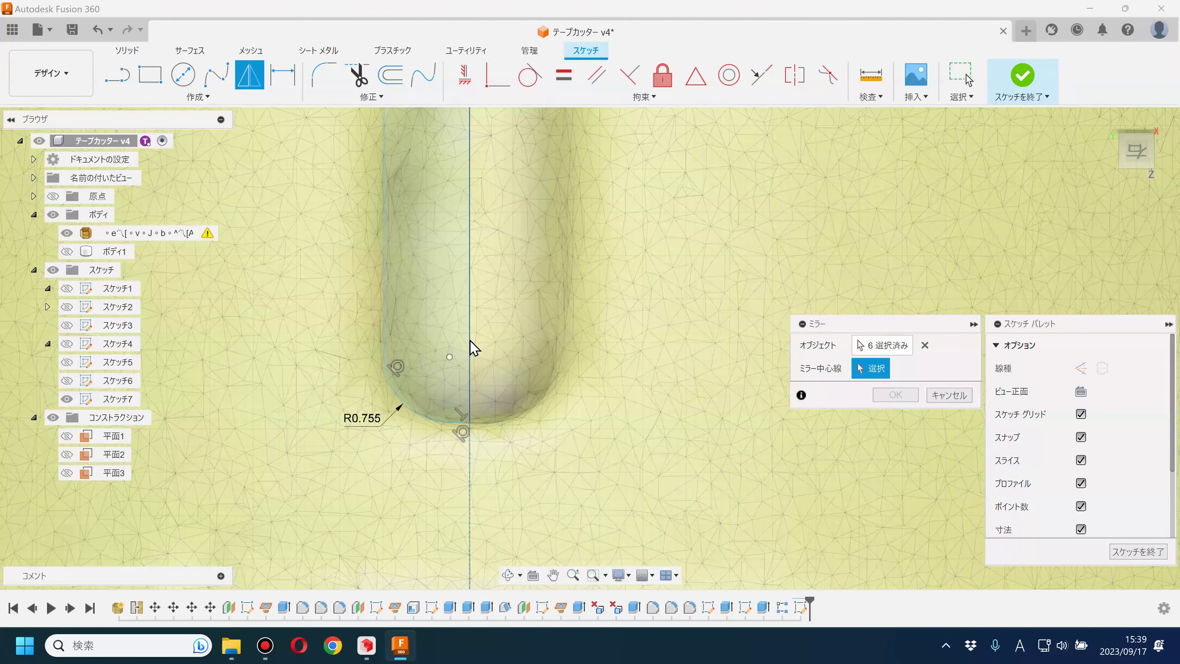
left_click(470, 455)
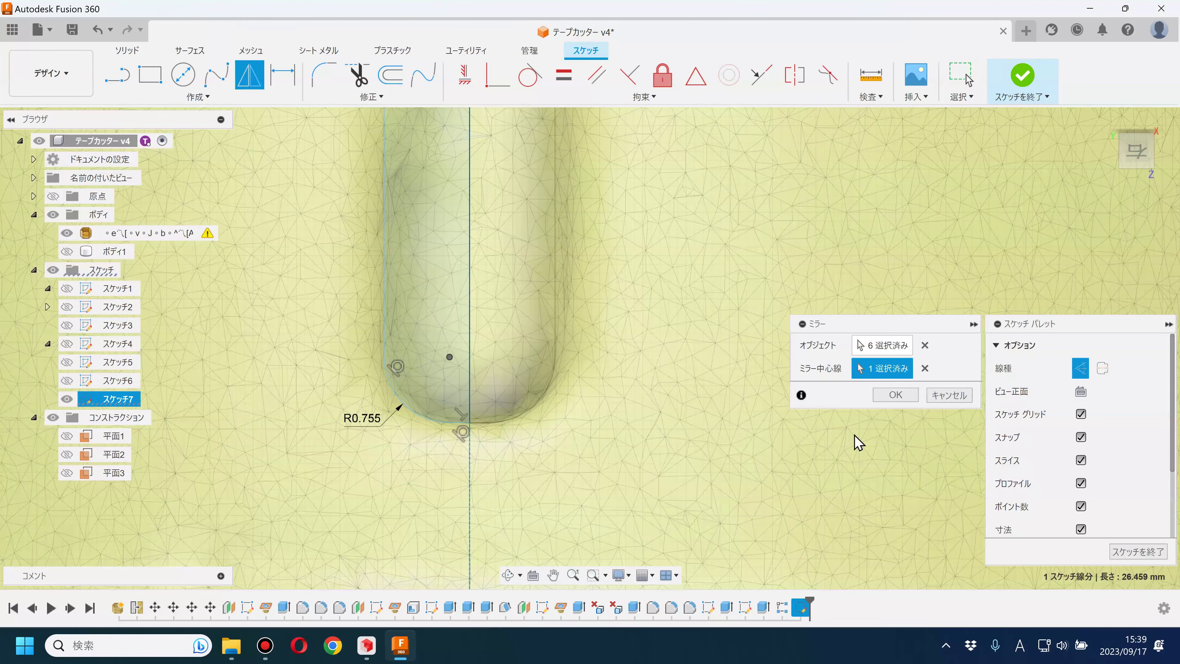
left_click(894, 396)
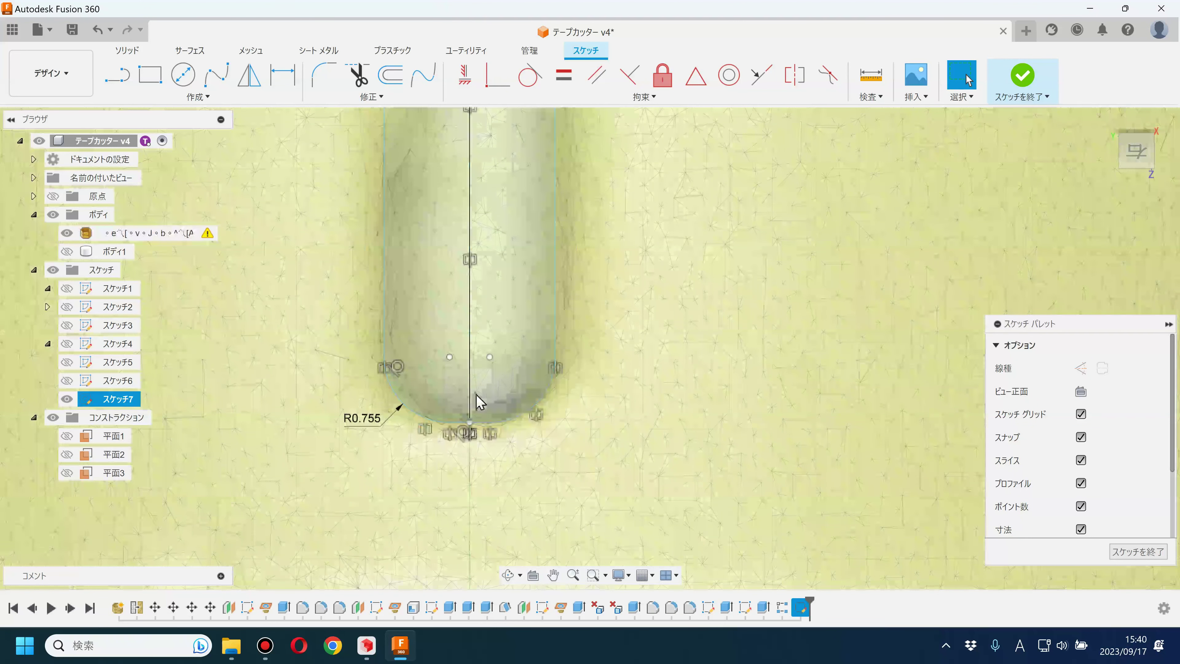
- Check the overlapping items at the slot bottom, clear the selection and finish the sketch
left_click(471, 389)
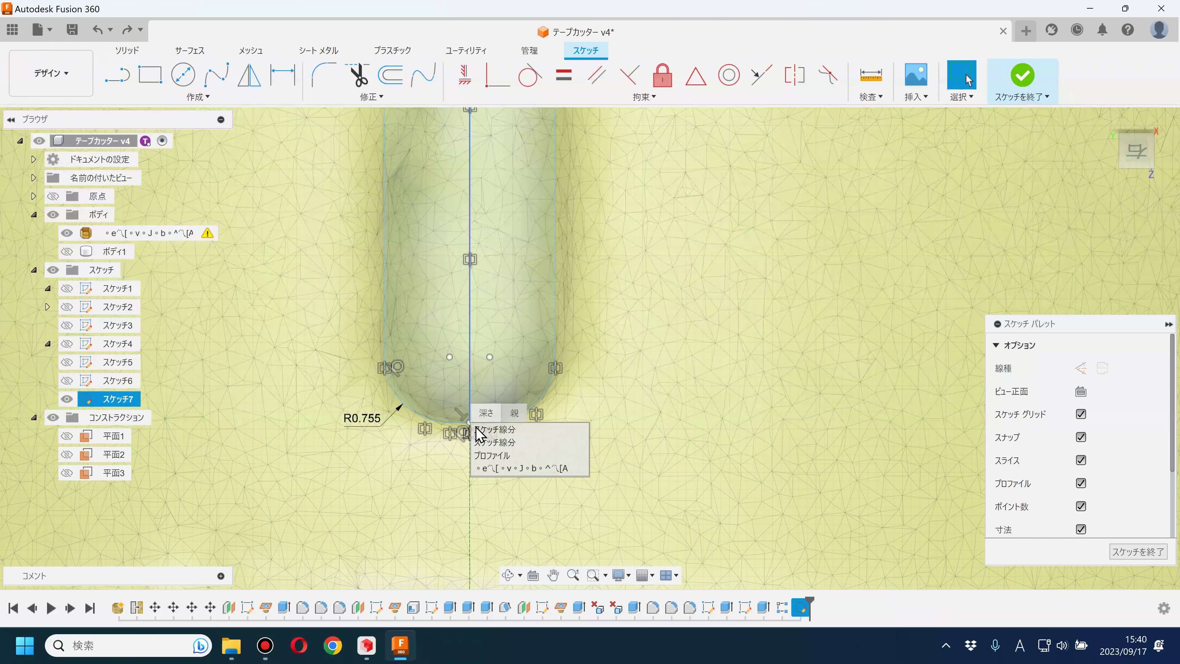
left_click(486, 441)
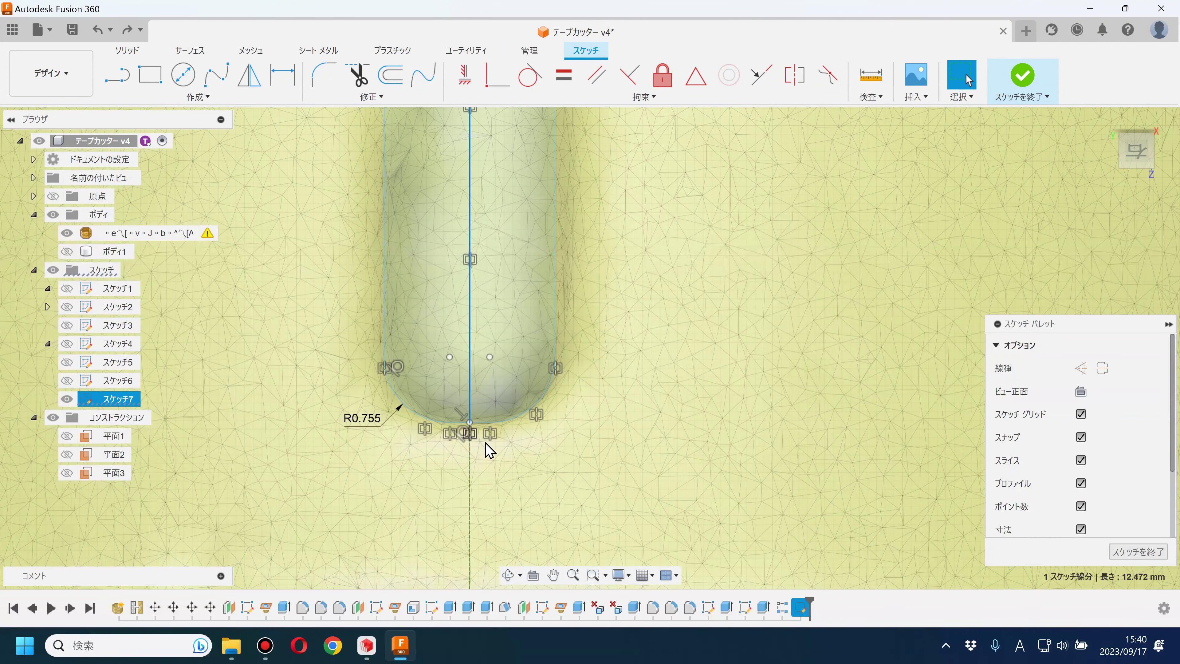
scroll(668, 444, "down", 2)
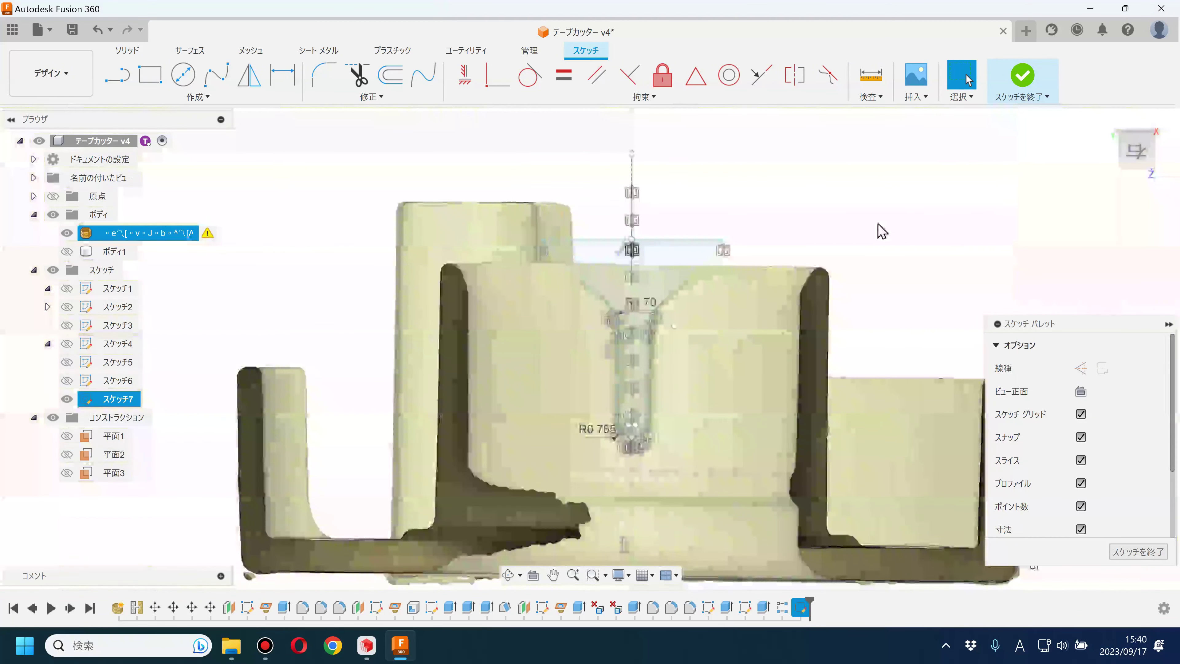
left_click(880, 195)
left_click(1022, 75)
middle_click_drag(935, 277, 917, 306, "shift")
- Toggle mesh and solid visibility to compare them around the scanned holder
left_click(67, 233)
scroll(482, 403, "up", 2)
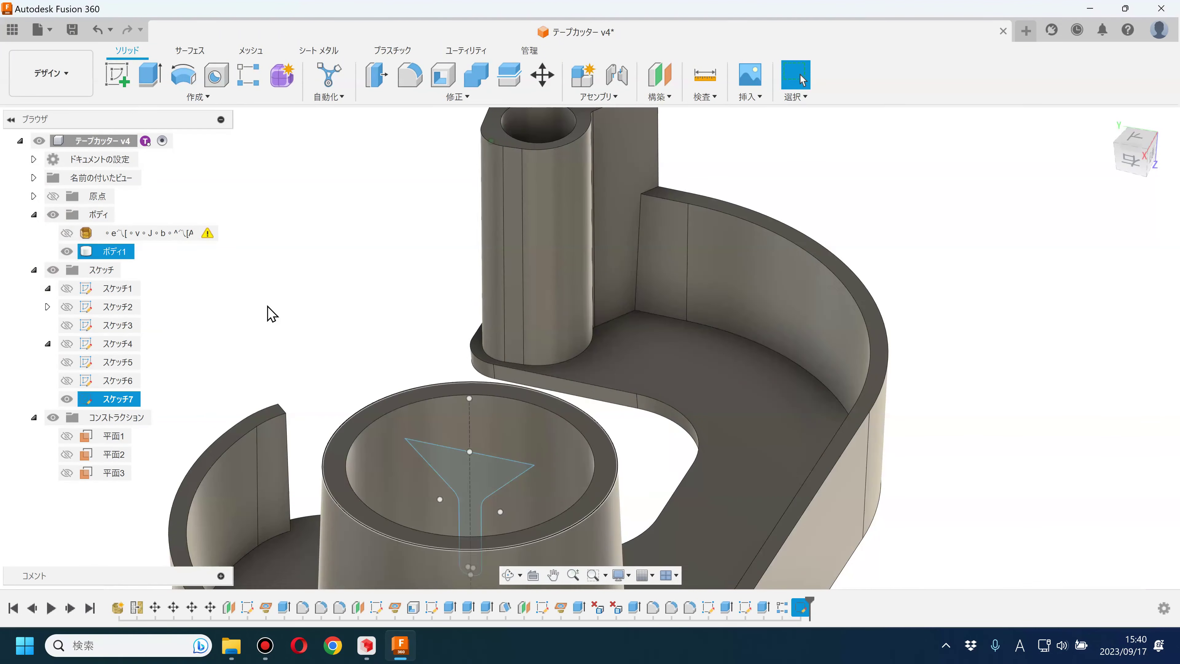
left_click(67, 233)
scroll(505, 408, "up", 2)
left_click(67, 233)
left_click(67, 251)
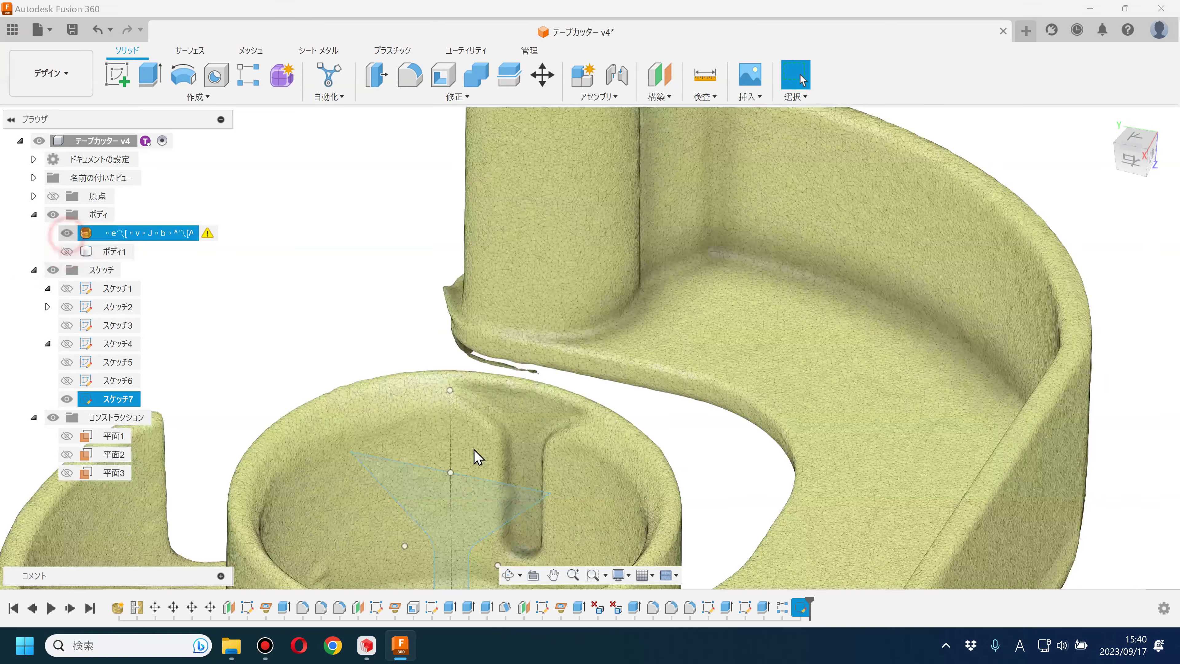
mouse_move(542, 454)
middle_mouse_down("shift")
mouse_move(542, 487)
mouse_move(543, 298)
mouse_move(458, 393)
middle_mouse_up("shift")
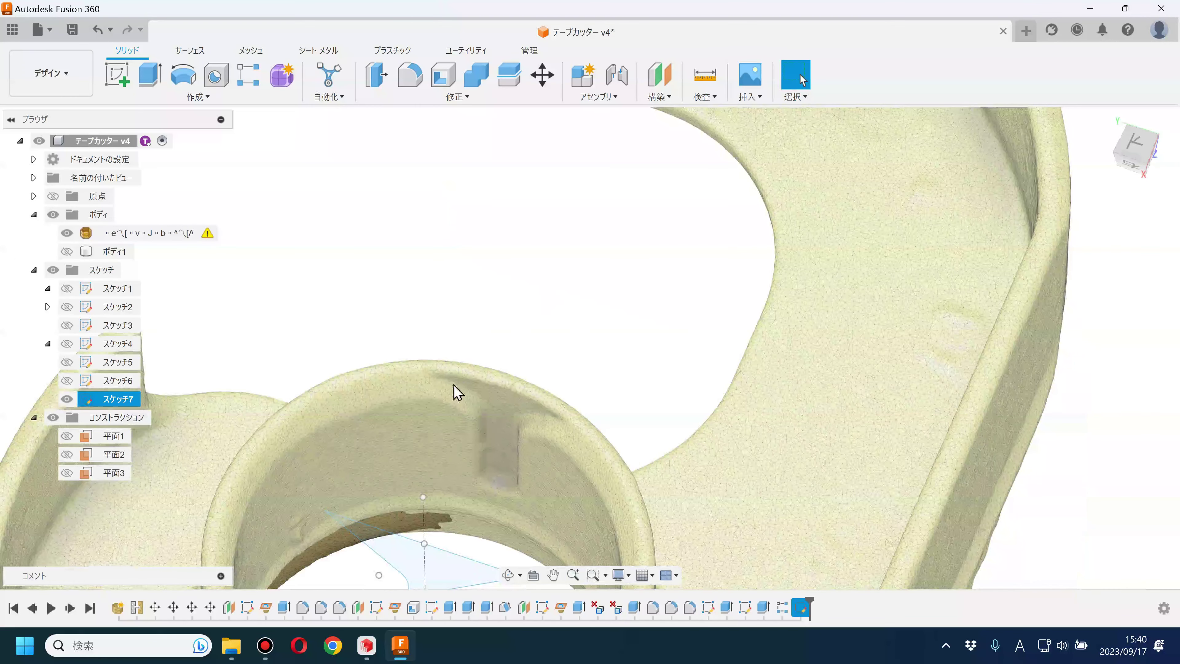
left_click(457, 393)
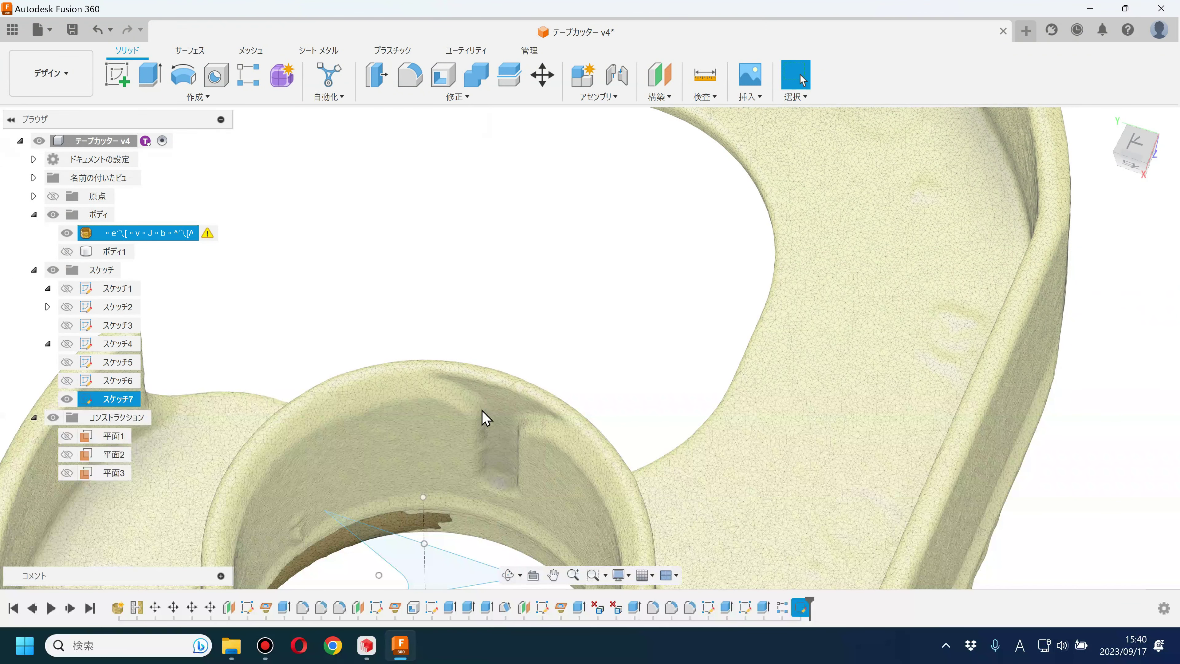
left_click(504, 338)
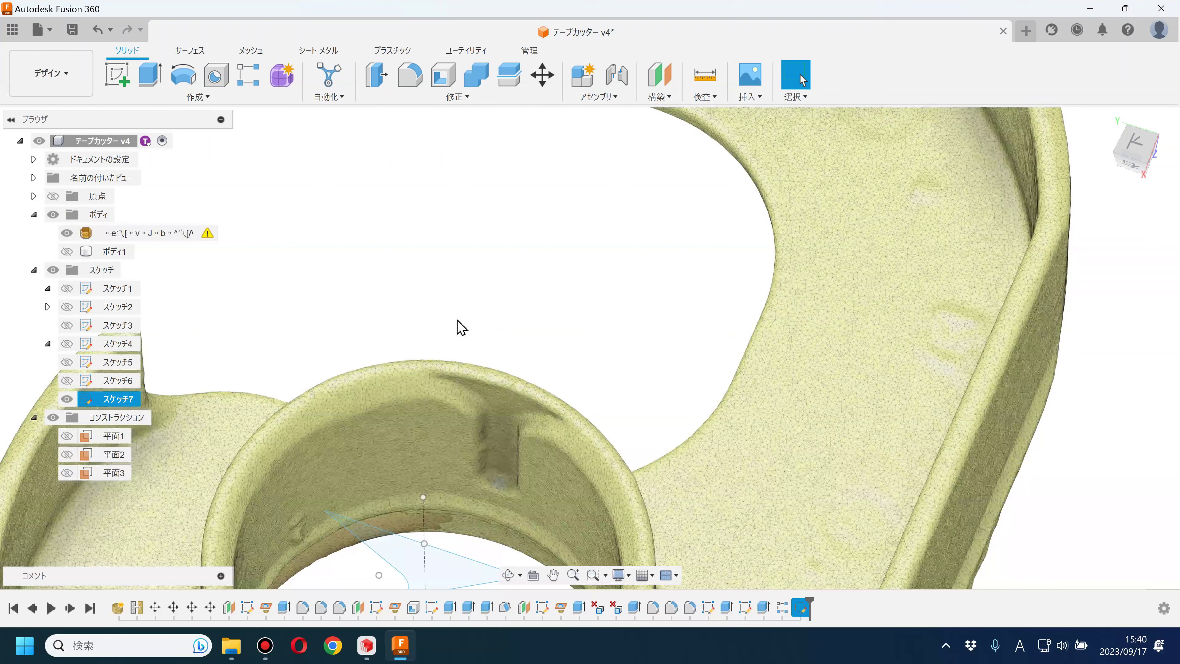
- Swap between the mesh and ボディ1 from another angle and open the Modify menu
left_click(66, 232)
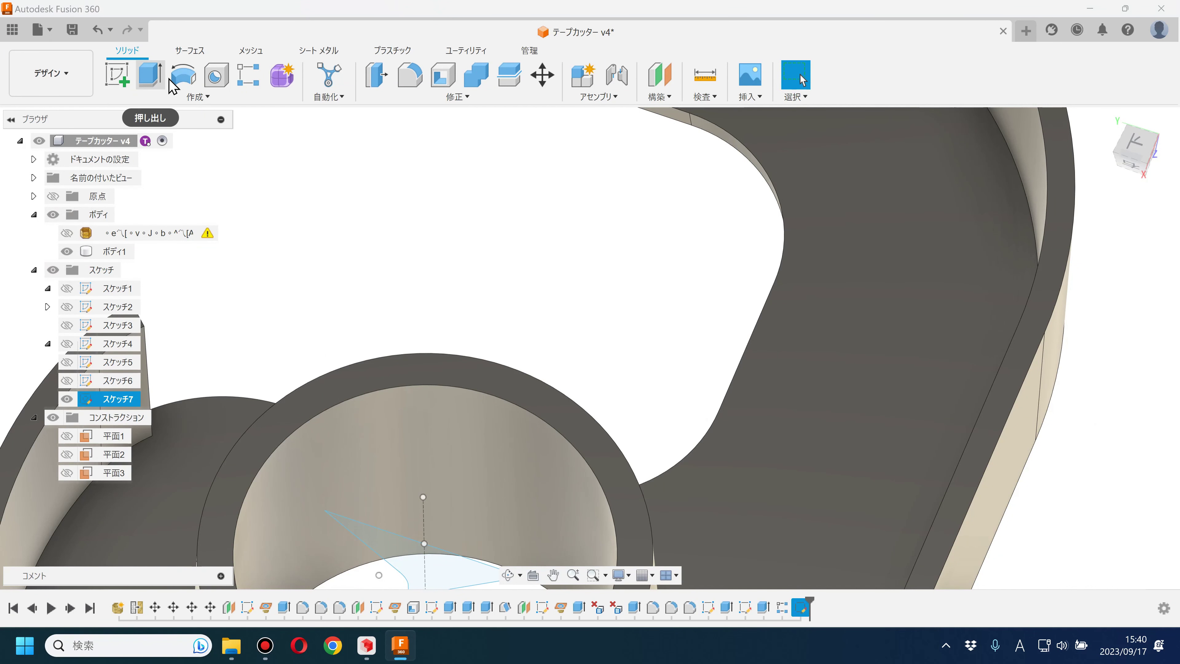
left_click(426, 93)
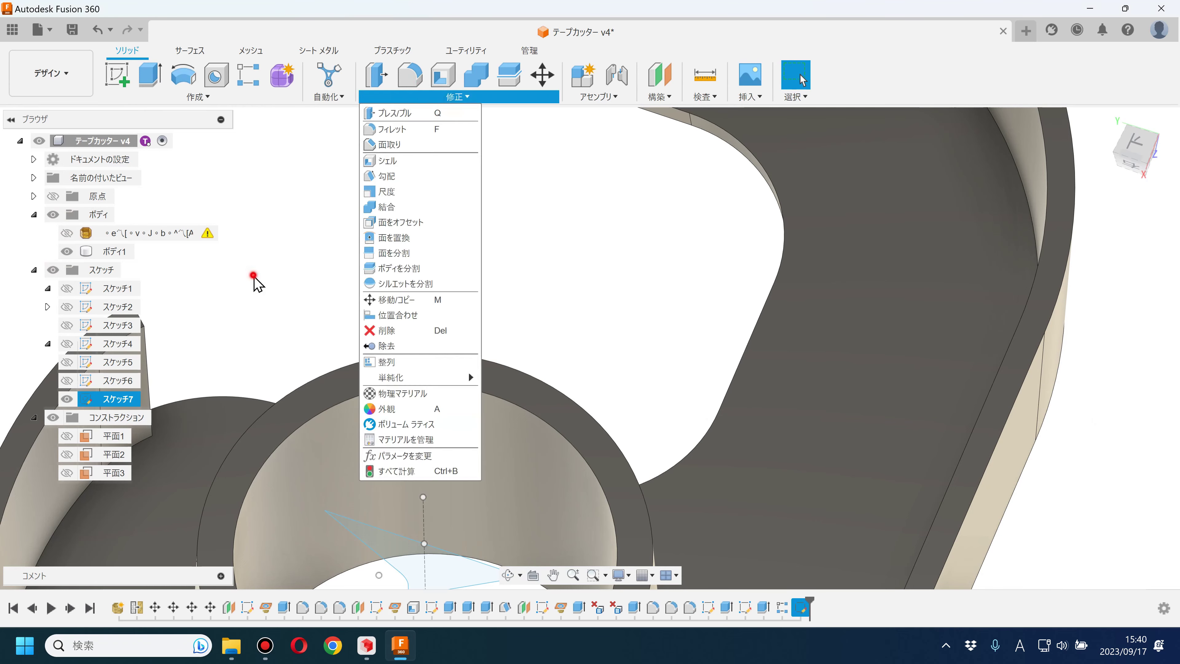
left_click(67, 251)
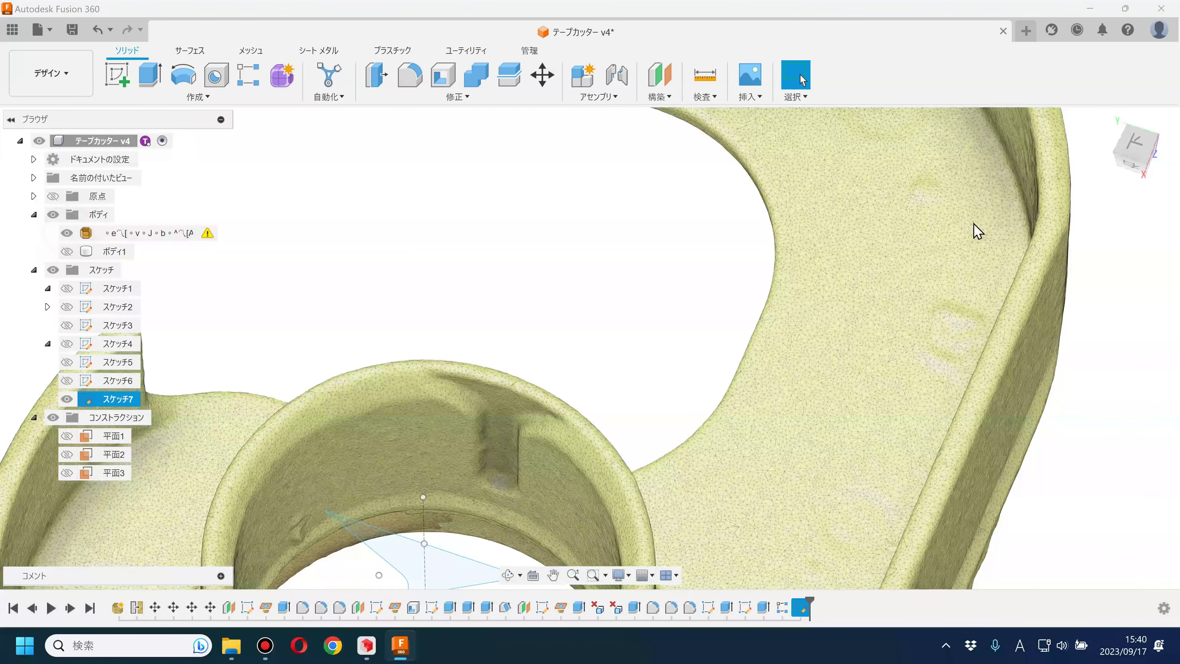
mouse_move(805, 314)
middle_mouse_down("shift")
mouse_move(643, 214)
mouse_move(376, 360)
middle_mouse_up("shift")
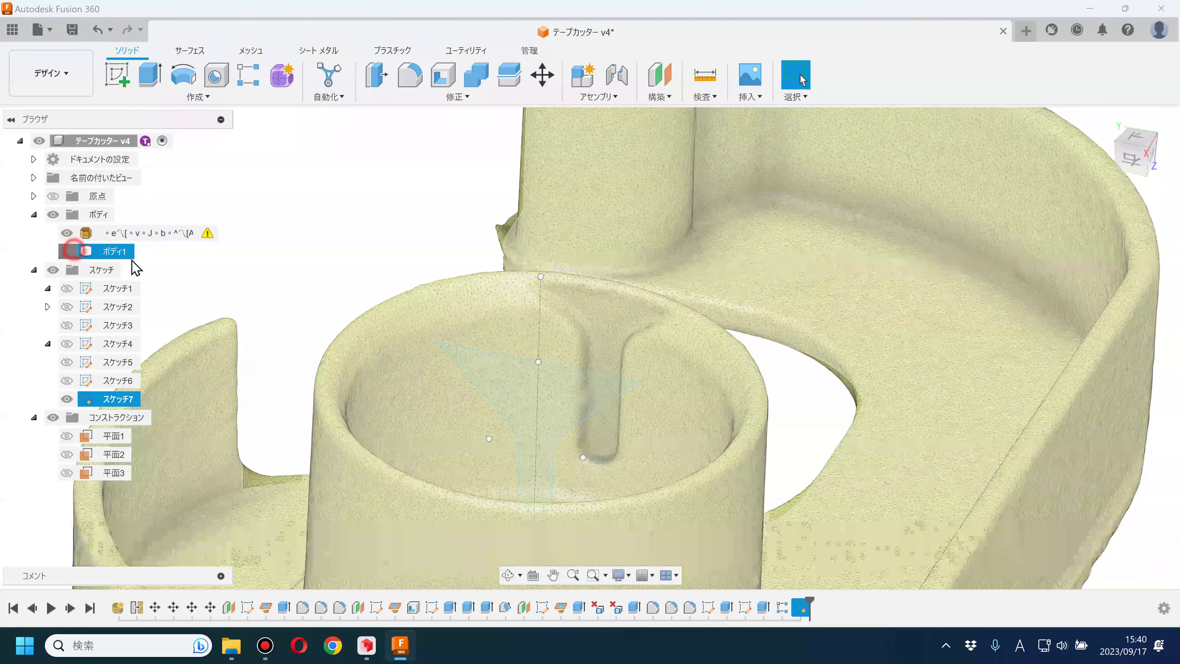
left_click(66, 251)
left_click(469, 96)
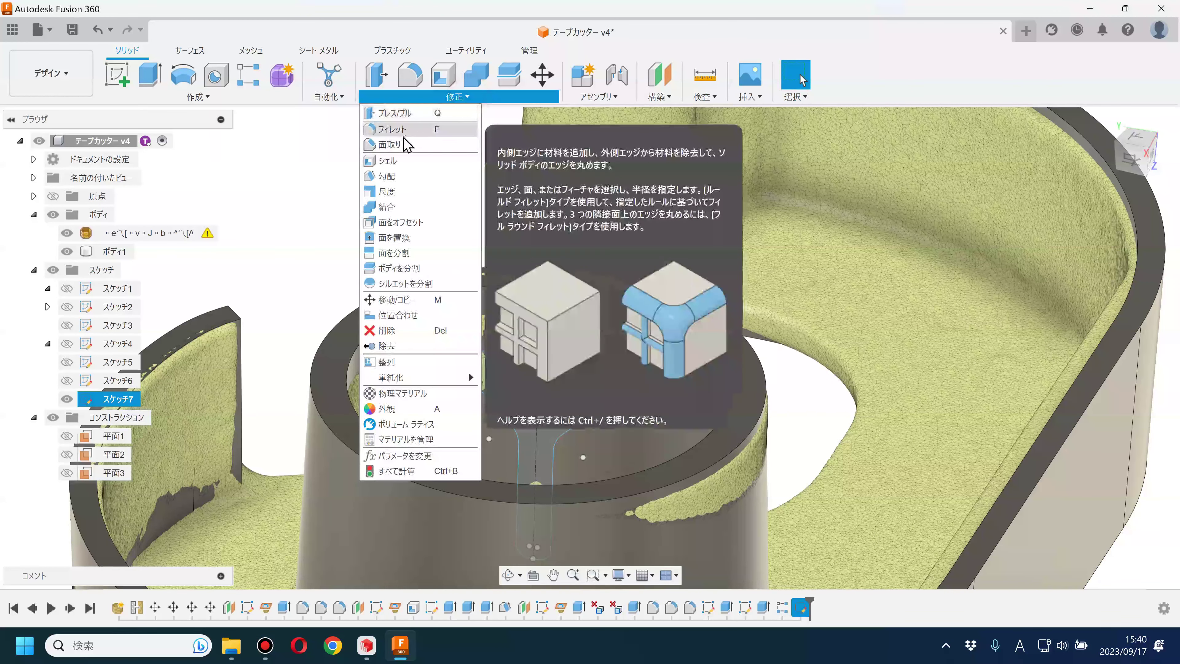
- Chamfer the cylinder's rim edge with a distance of 1
left_click(400, 139)
left_click(420, 311)
left_click_drag(420, 308, 418, 305)
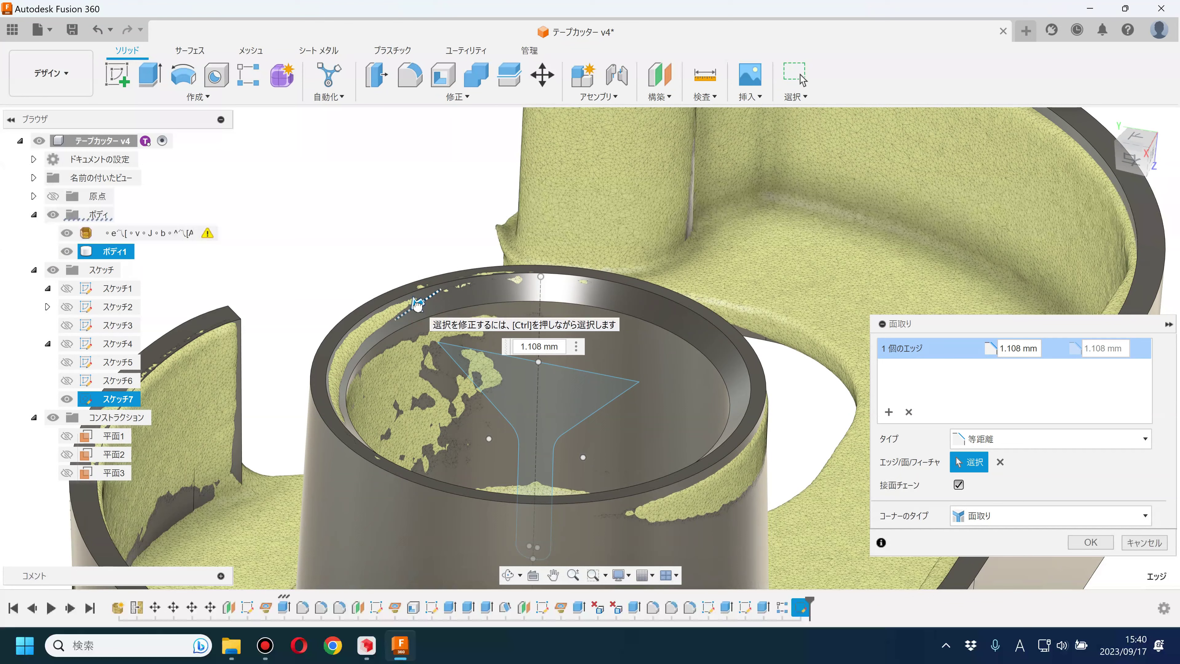
type("1")
key("Return")
- Add a 0.352 mm chamfer on the tower's top rim edge
scroll(553, 245, "down", 3)
scroll(524, 324, "up", 4)
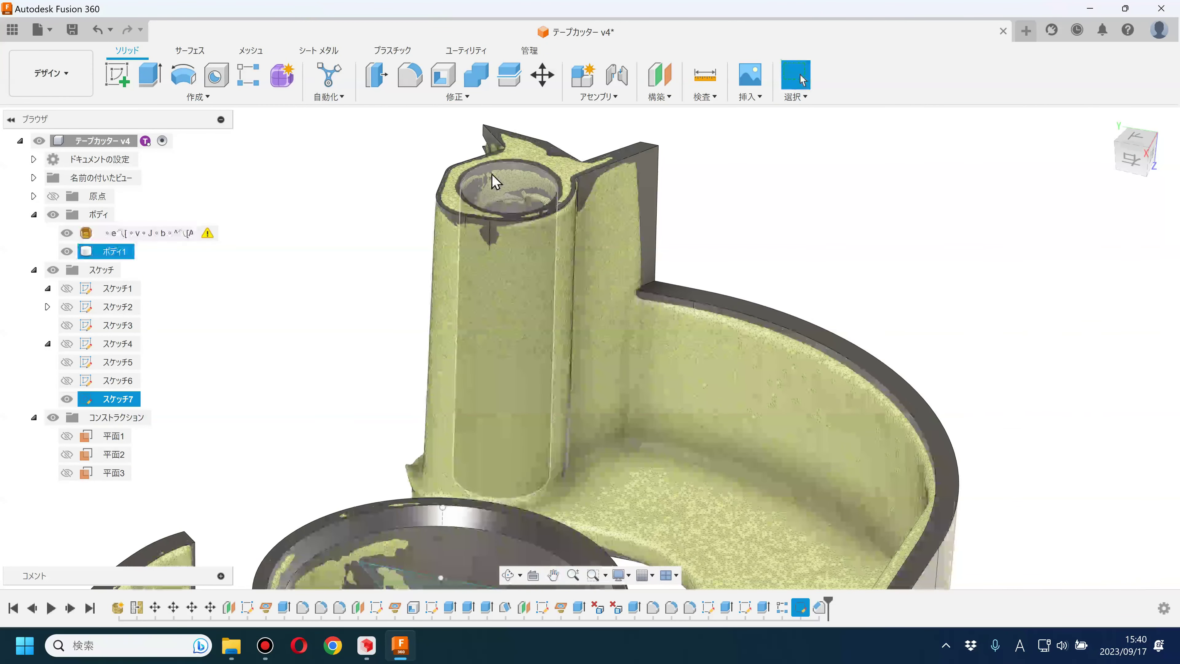
scroll(494, 179, "up", 1)
scroll(492, 176, "up", 2)
left_click(460, 96)
left_click(399, 146)
left_click(459, 172)
left_click_drag(462, 167, 460, 168)
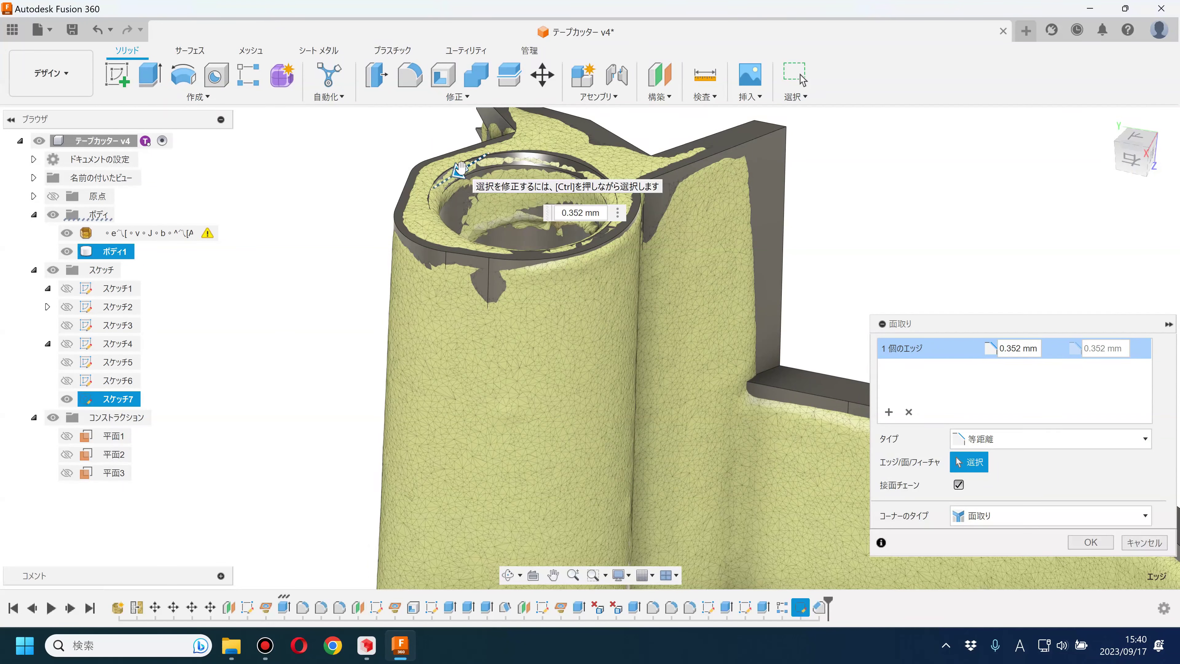
key("Return")
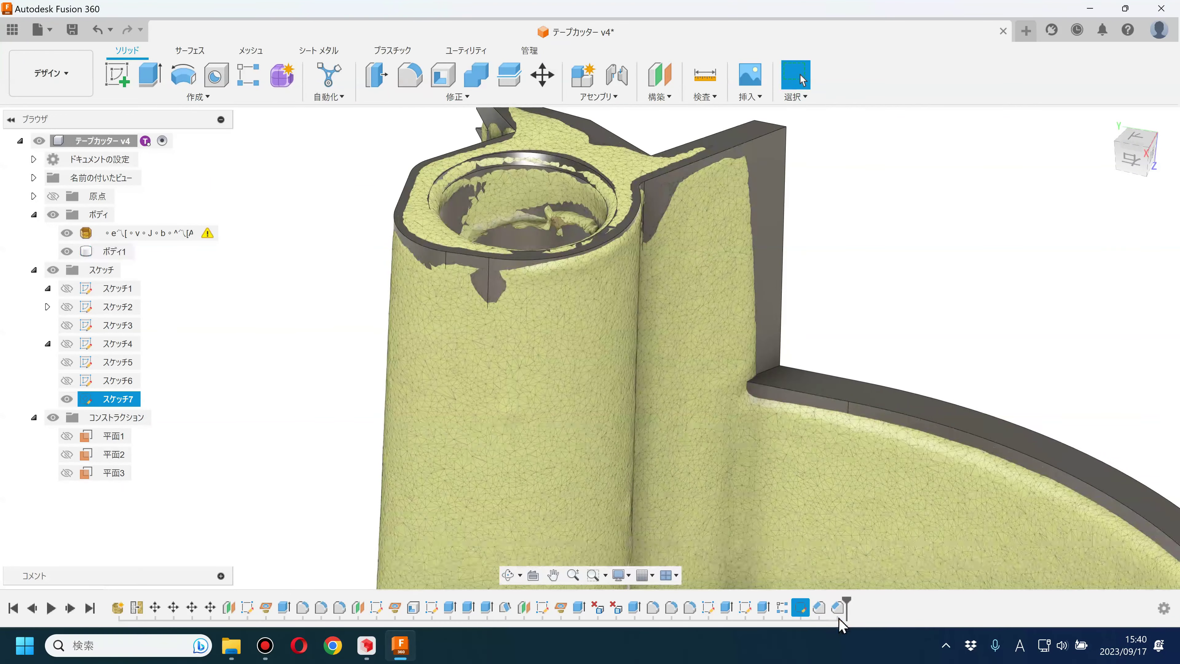
- Reopen 面取り2, keep 0.352 mm, confirm, and pan and orbit the view
double_click(836, 610)
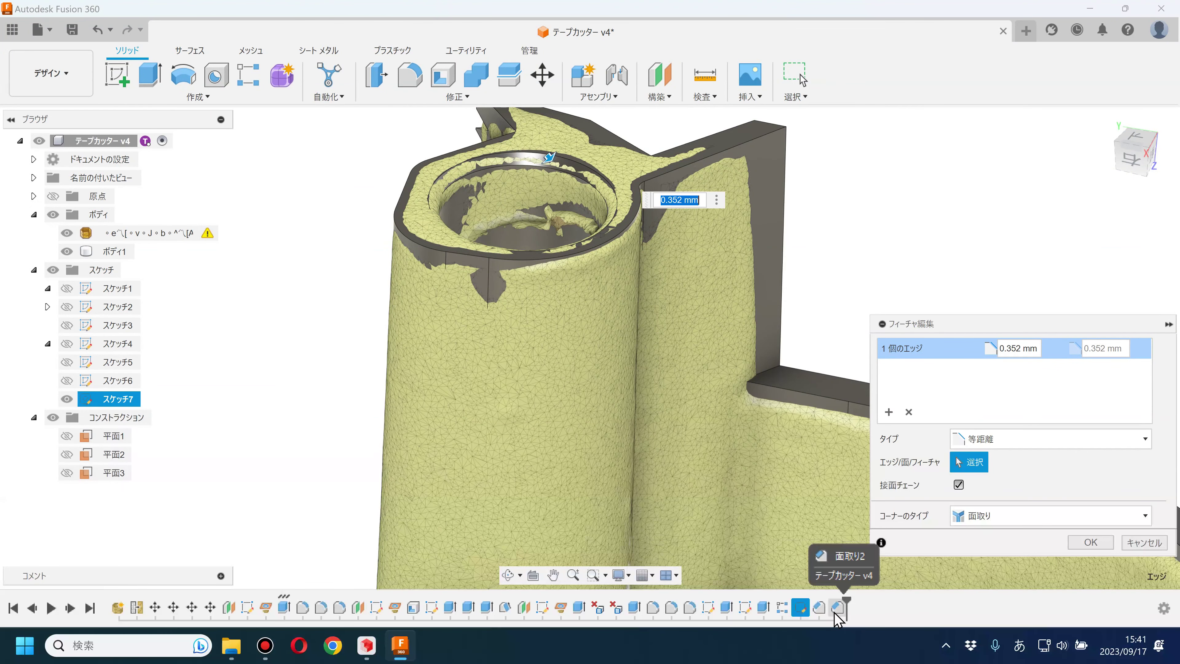
type("0.3")
key("Return")
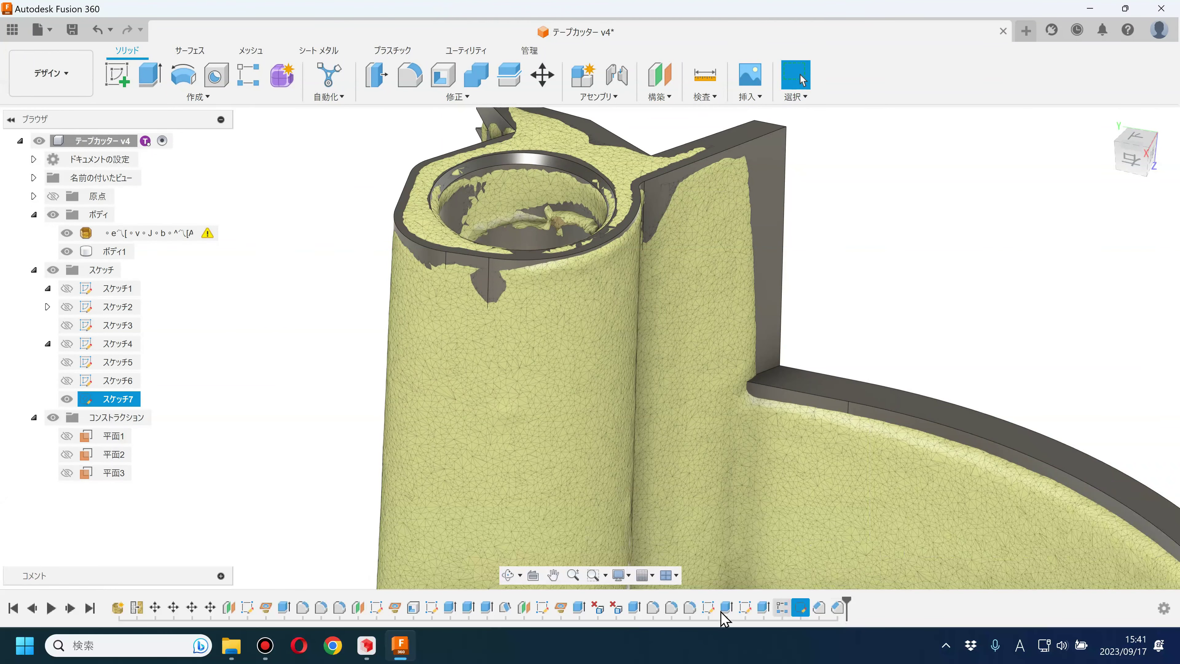
scroll(630, 474, "down", 5)
middle_click_drag(640, 365, 707, 334)
mouse_move(766, 305)
middle_mouse_down("shift")
mouse_move(743, 319)
mouse_move(743, 351)
mouse_move(774, 353)
middle_mouse_up("shift")
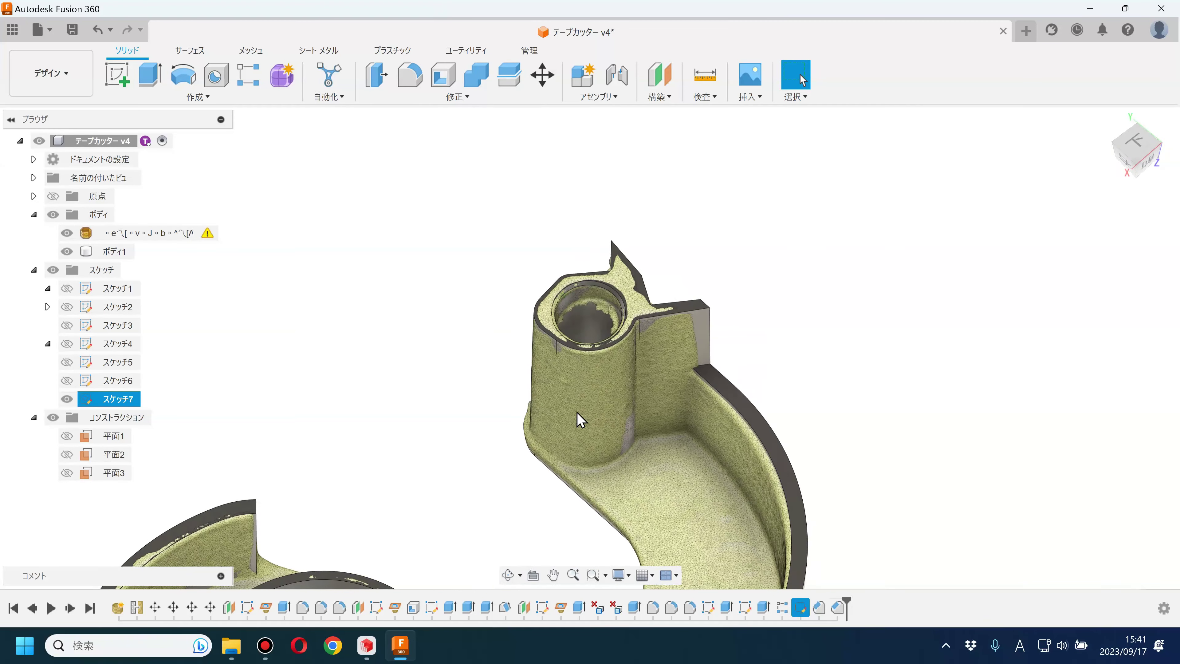
- Hide the mesh and extrude the スケッチ7 notch profile as a cut up to the core face
scroll(421, 377, "up", 5)
scroll(487, 298, "up", 3)
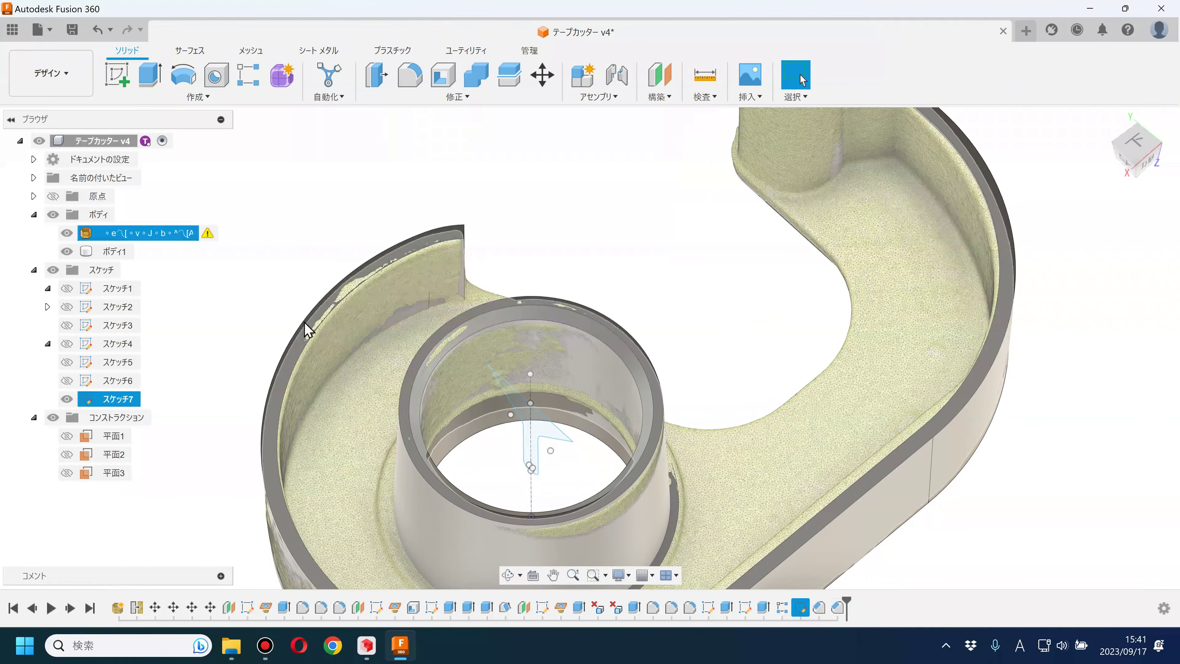
left_click(67, 232)
left_click(153, 78)
left_click_drag(517, 448, 614, 393)
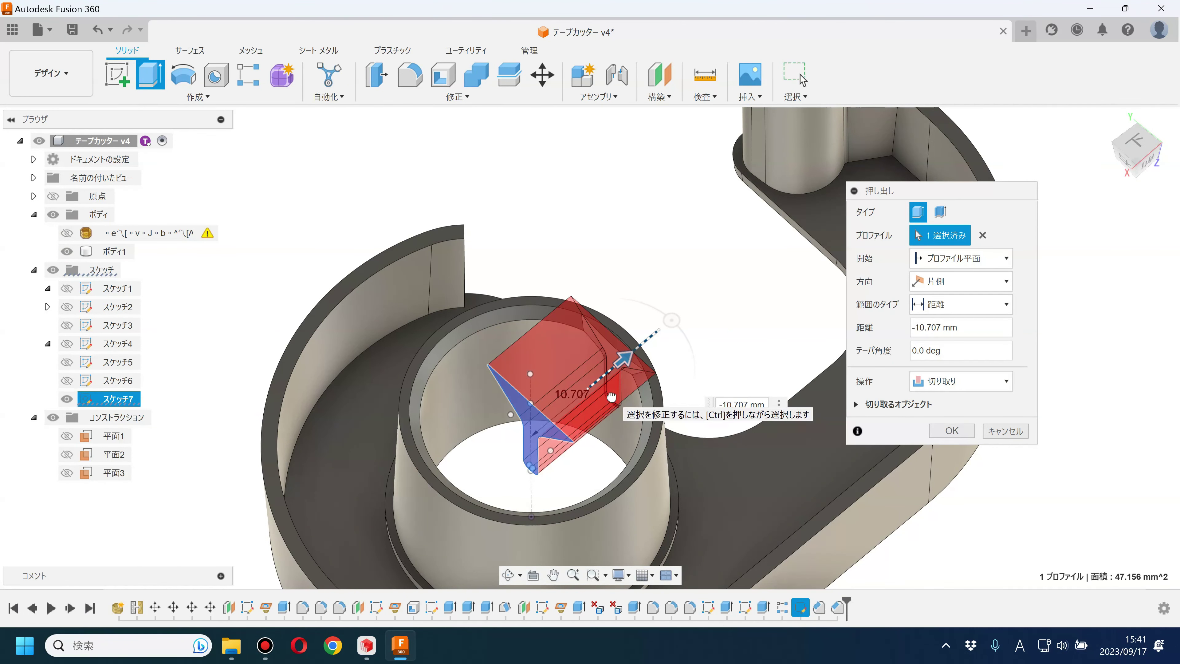
scroll(625, 353, "up", 2)
scroll(627, 345, "up", 2)
scroll(628, 345, "up", 1)
mouse_move(710, 283)
middle_mouse_down("shift")
mouse_move(648, 324)
mouse_move(717, 264)
mouse_move(601, 437)
middle_mouse_up("shift")
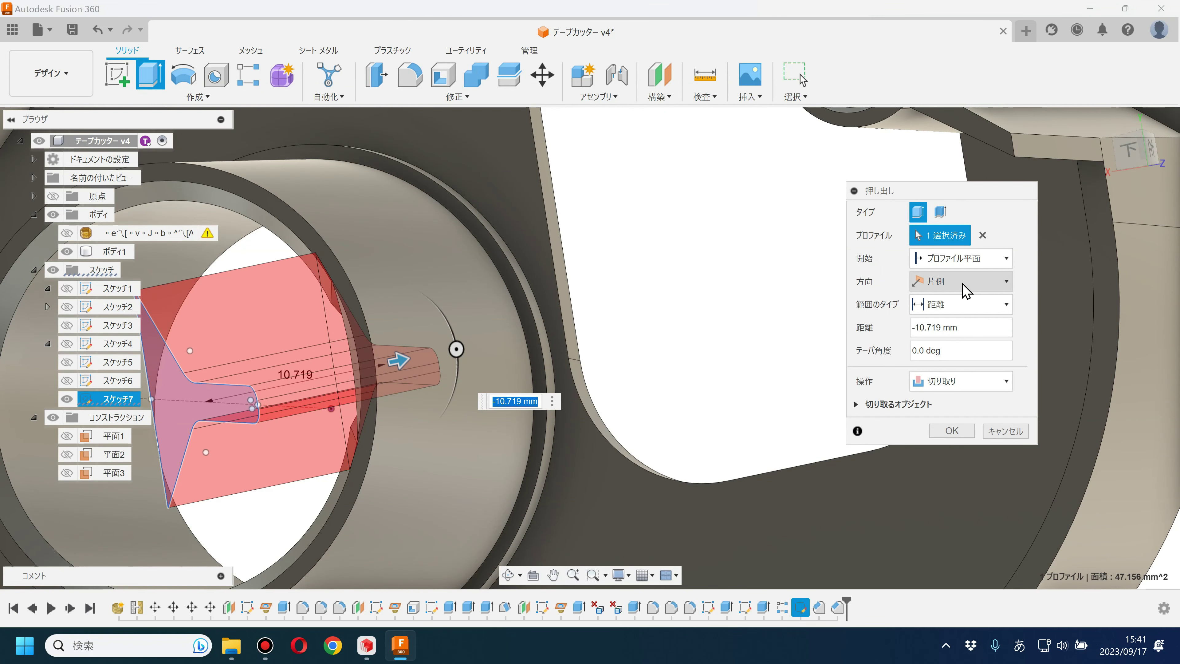
left_click(956, 304)
left_click(943, 334)
mouse_move(766, 369)
middle_mouse_down("shift")
mouse_move(526, 345)
mouse_move(548, 338)
middle_mouse_up("shift")
left_click(367, 364)
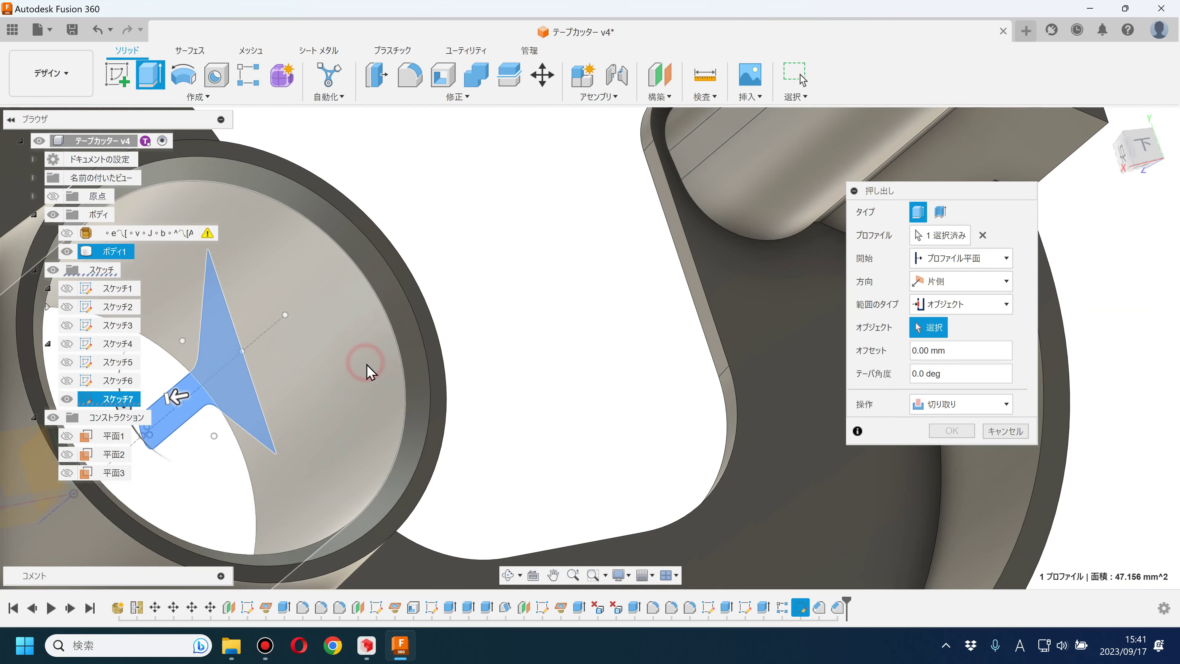
- Set the cut's extent to Object on the ring's outer face with offset -2 mm and confirm
left_click(1142, 145)
scroll(474, 282, "up", 5)
middle_click_drag(527, 299, 370, 457)
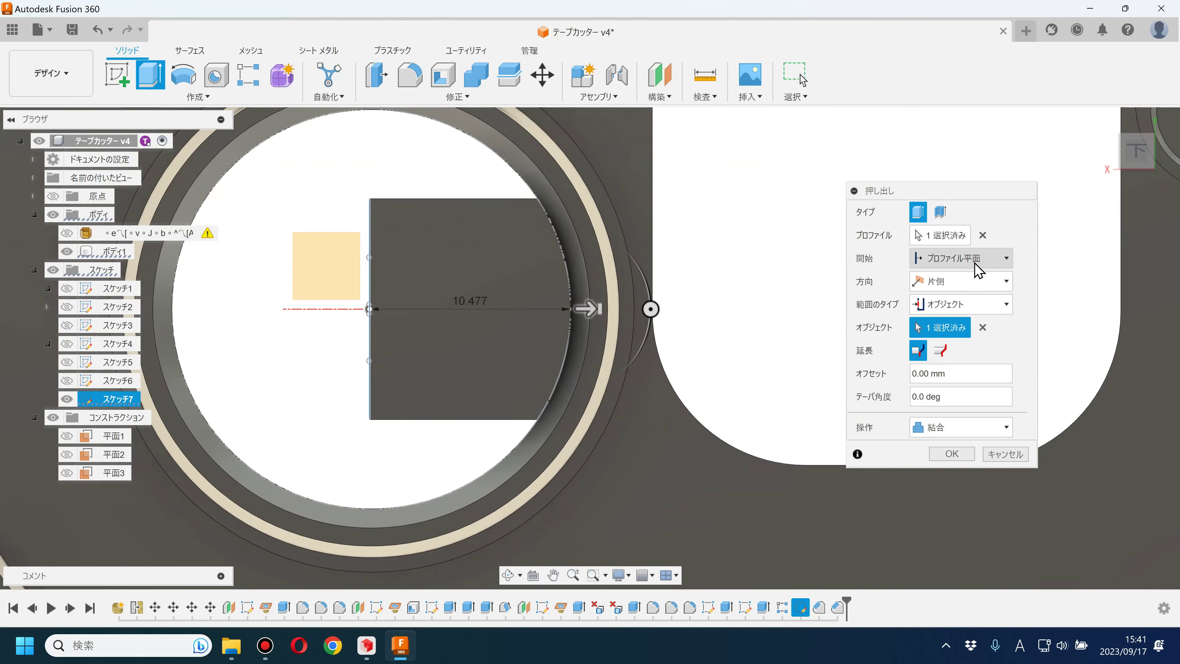
left_click_drag(589, 308, 597, 309)
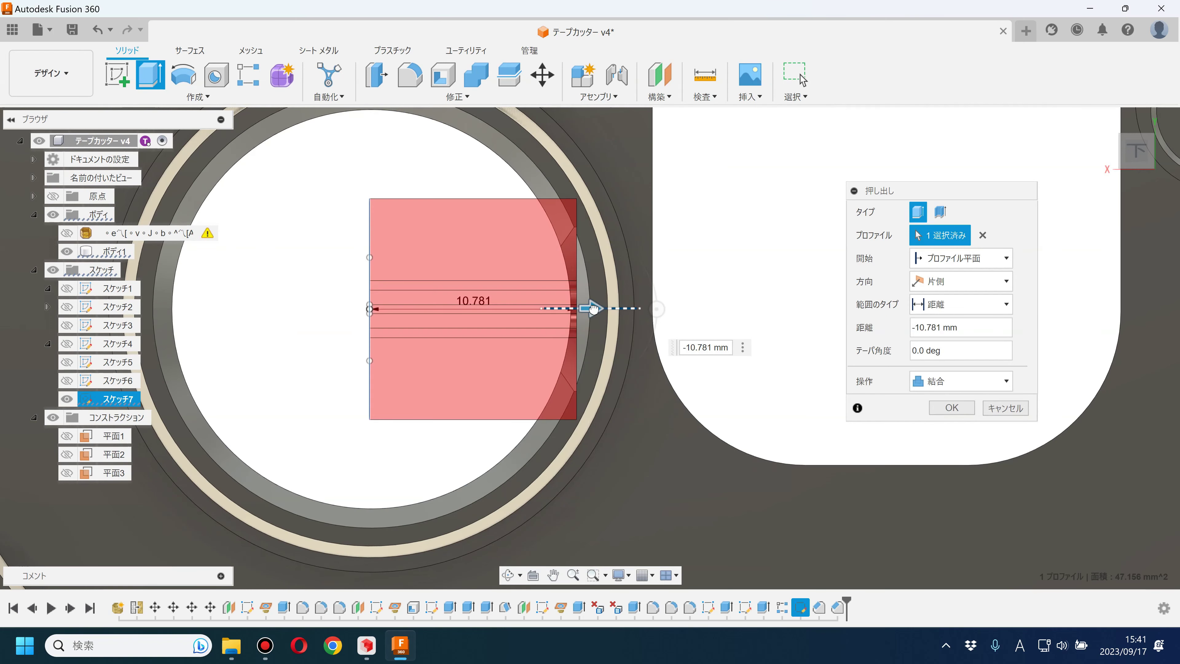
left_click(943, 304)
left_click(943, 339)
middle_click_drag(624, 382, 540, 356, "shift")
left_click(539, 349)
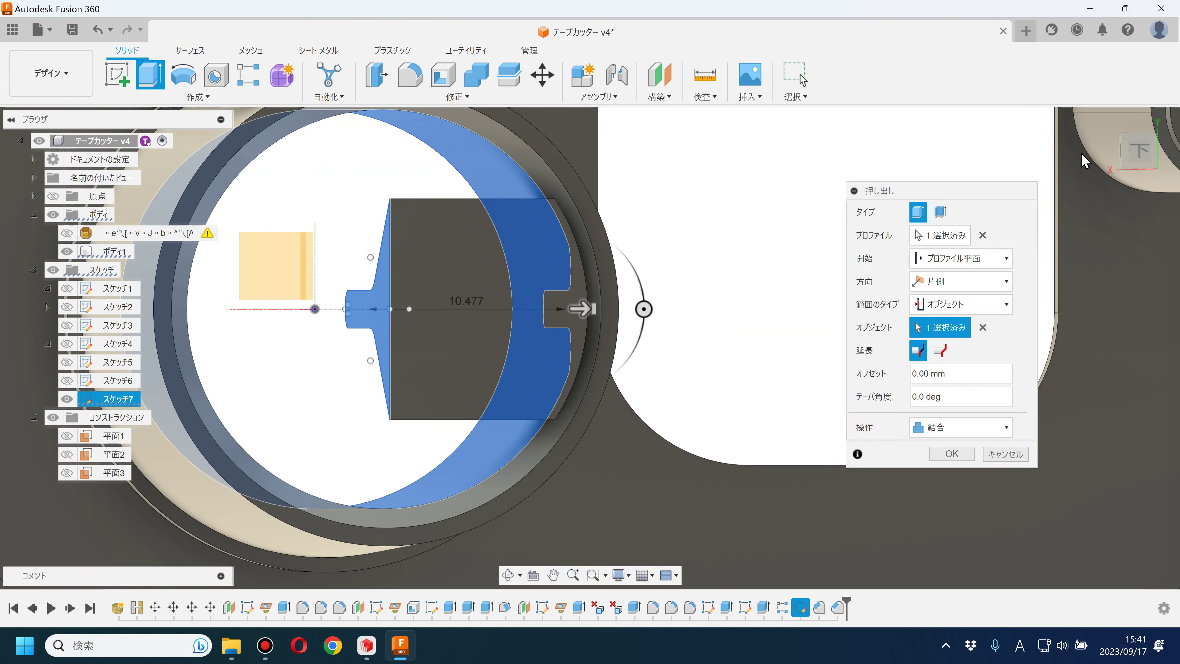
left_click(956, 374)
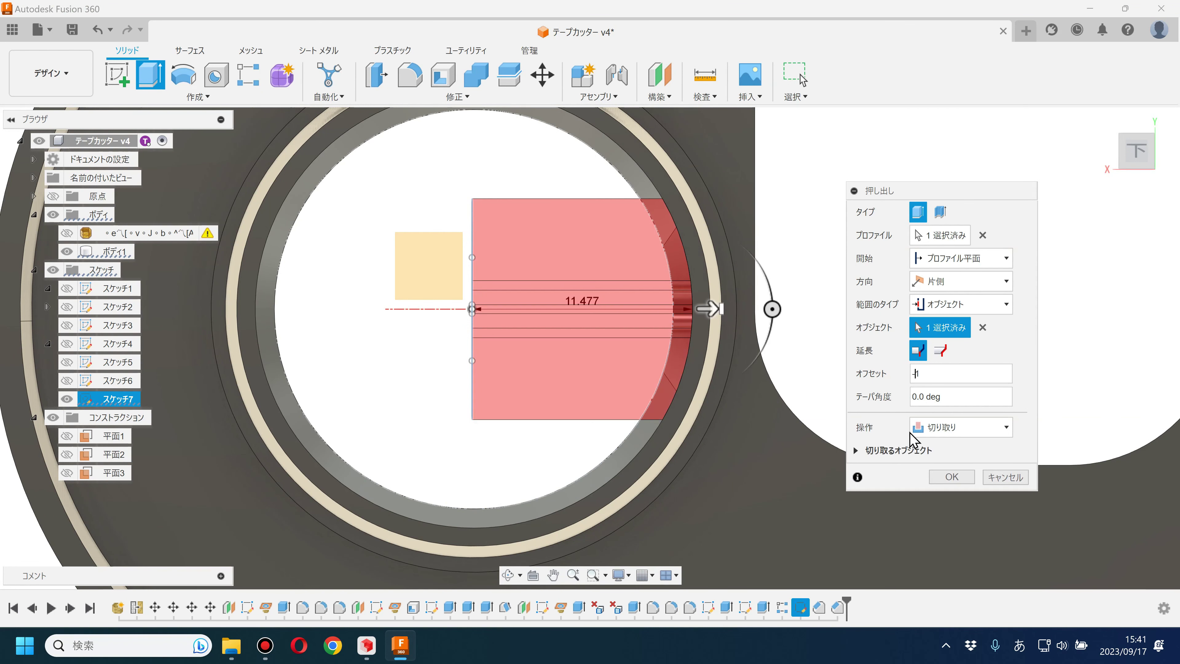
mouse_move(959, 397)
type("-")
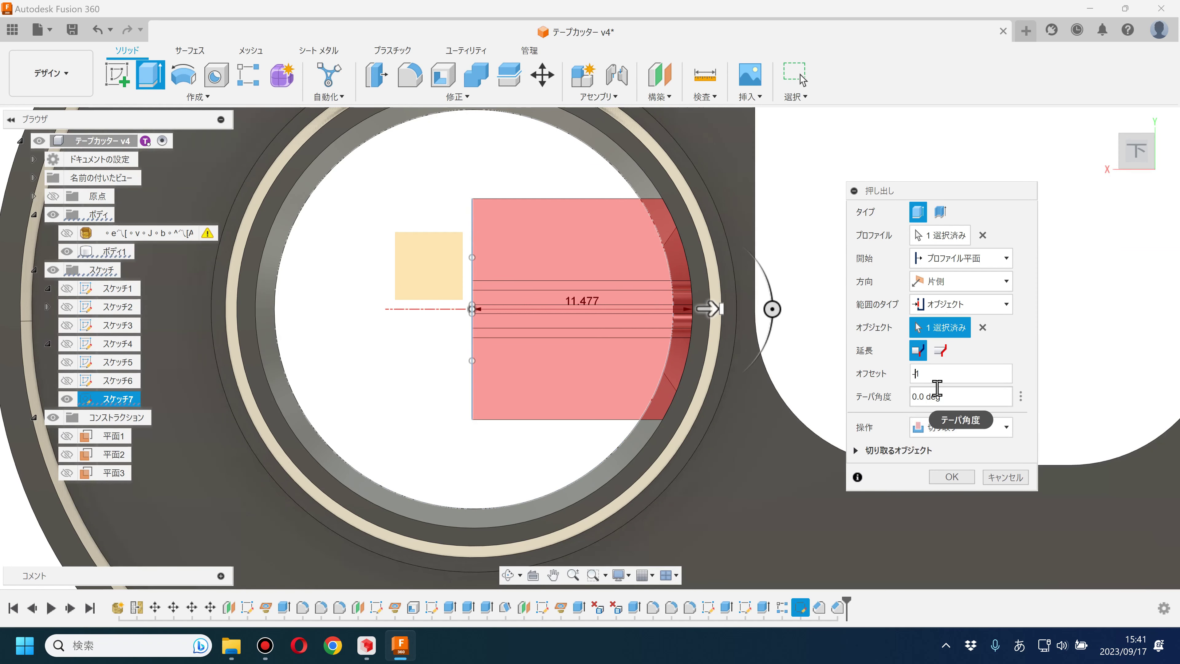
type("2")
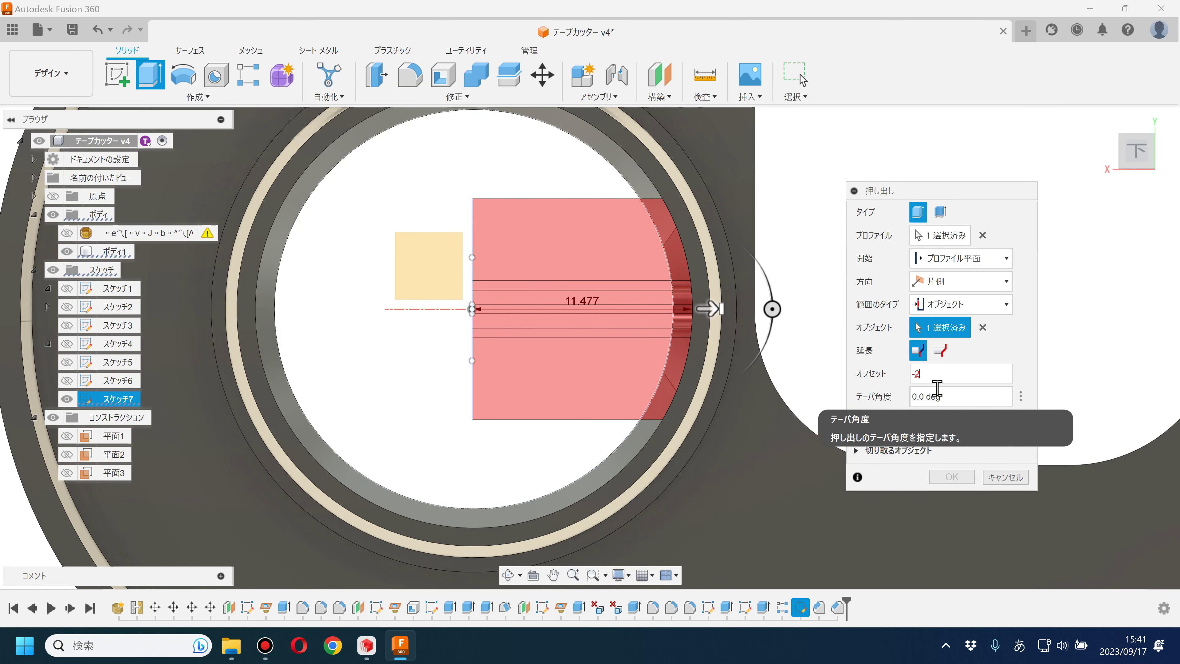
key("Return")
mouse_move(956, 421)
middle_mouse_down("shift")
mouse_move(919, 329)
mouse_move(948, 324)
middle_mouse_up("shift")
left_click(854, 608)
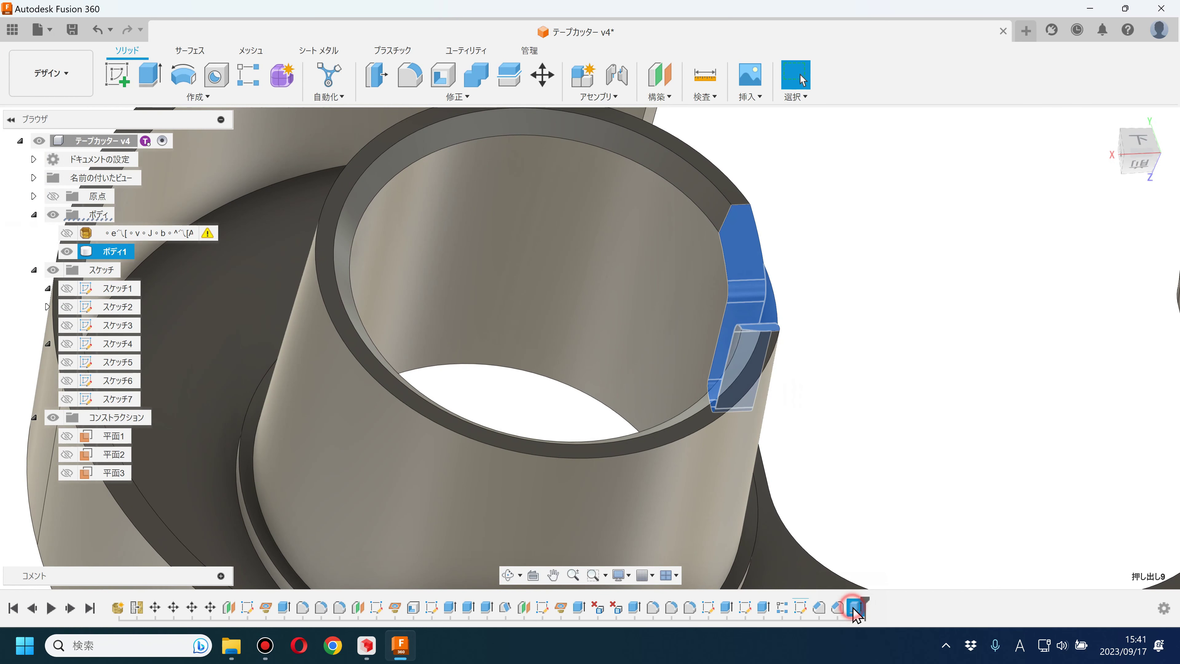
- Reopen 押し出し9, change its offset to -1 mm, and inspect the groove
double_click(854, 607)
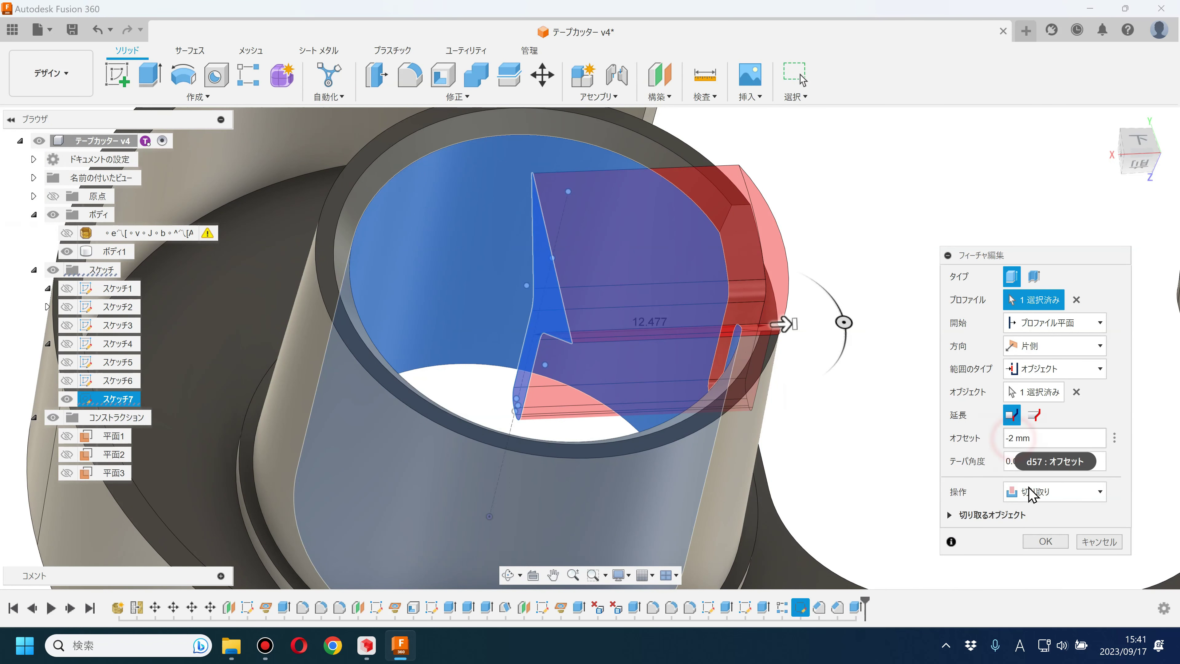
key("Return")
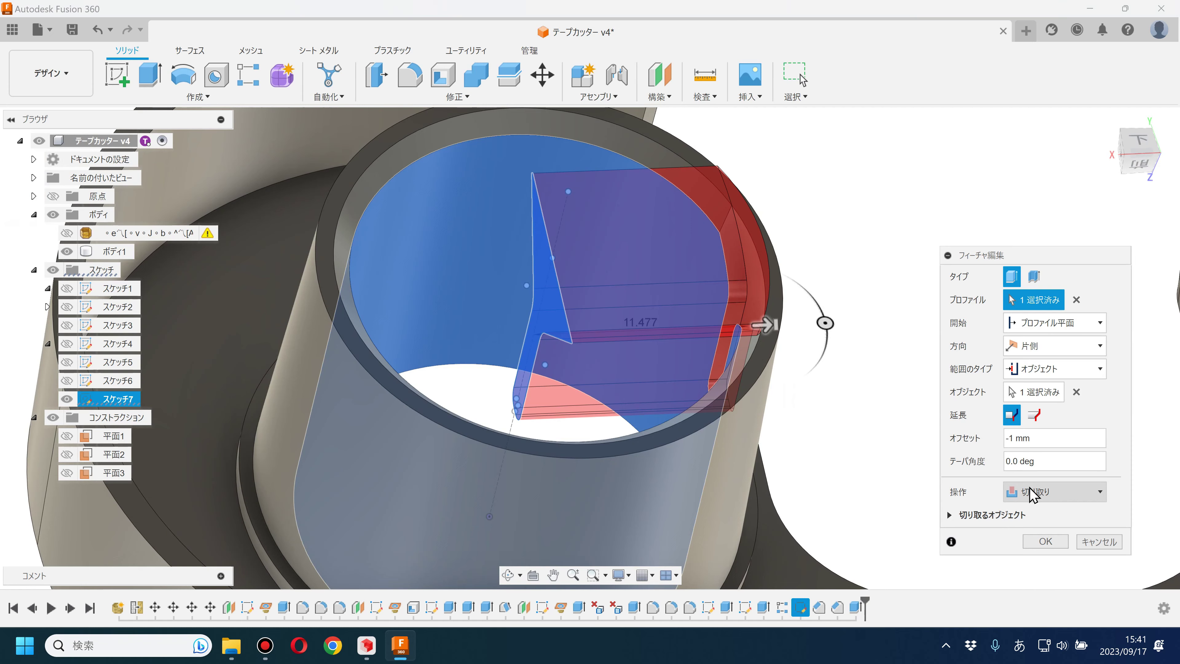
mouse_move(888, 274)
middle_mouse_down("shift")
mouse_move(905, 293)
mouse_move(853, 253)
mouse_move(877, 225)
mouse_move(1014, 385)
mouse_move(759, 343)
mouse_move(782, 343)
mouse_move(792, 358)
mouse_move(935, 372)
mouse_move(837, 462)
mouse_move(990, 424)
mouse_move(984, 459)
mouse_move(794, 479)
middle_mouse_up("shift")
scroll(792, 358, "down", 5)
left_click(836, 462)
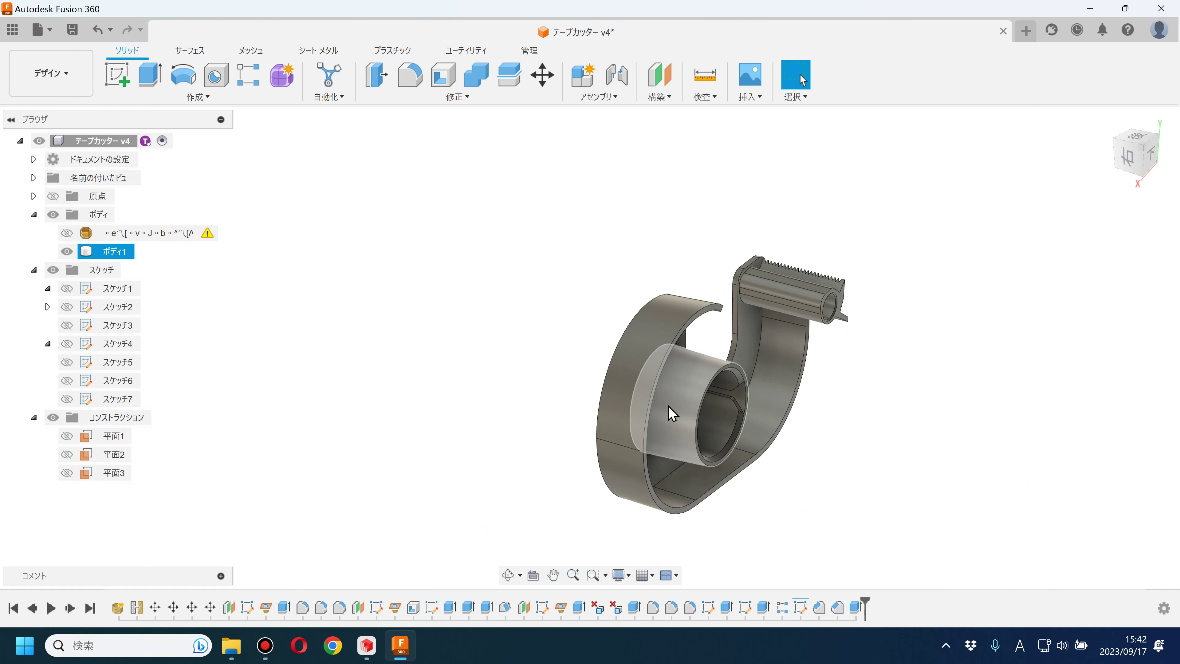
scroll(730, 395, "up", 4)
scroll(680, 356, "up", 3)
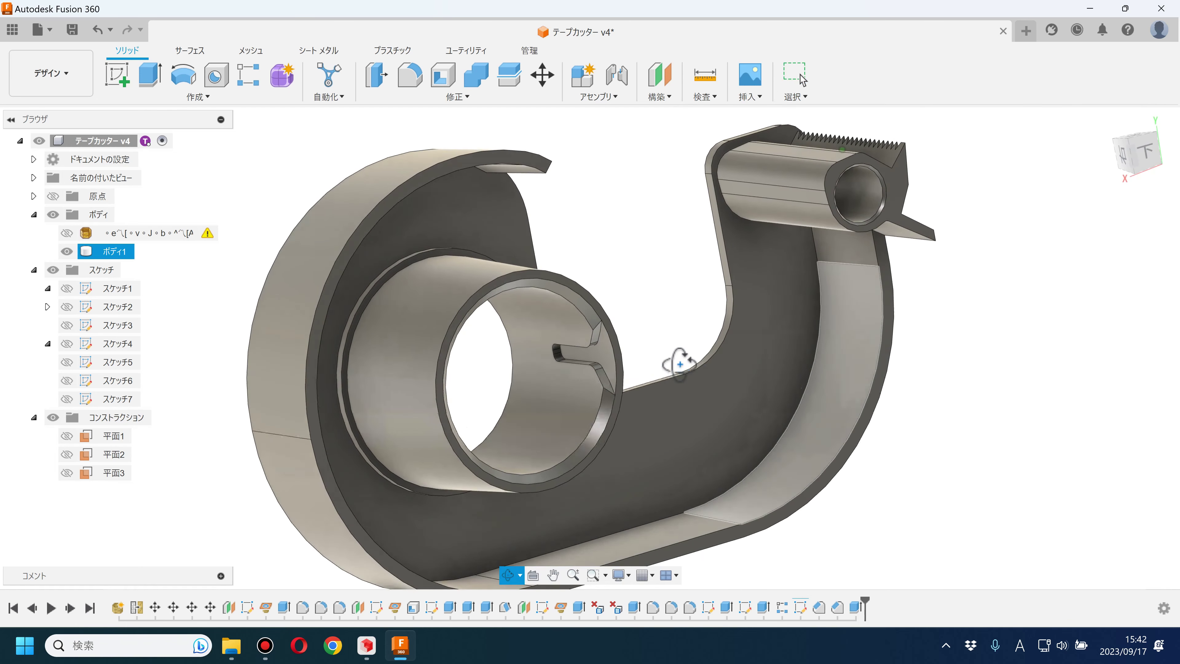
left_click(67, 251)
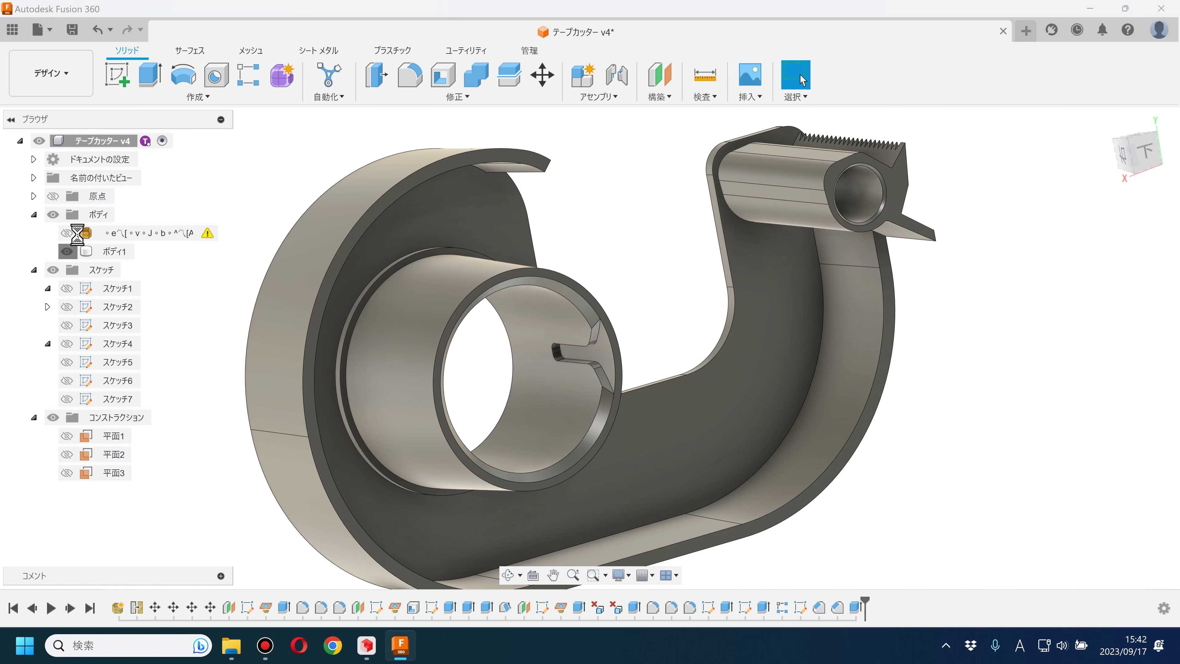
left_click(66, 232)
left_click(66, 251)
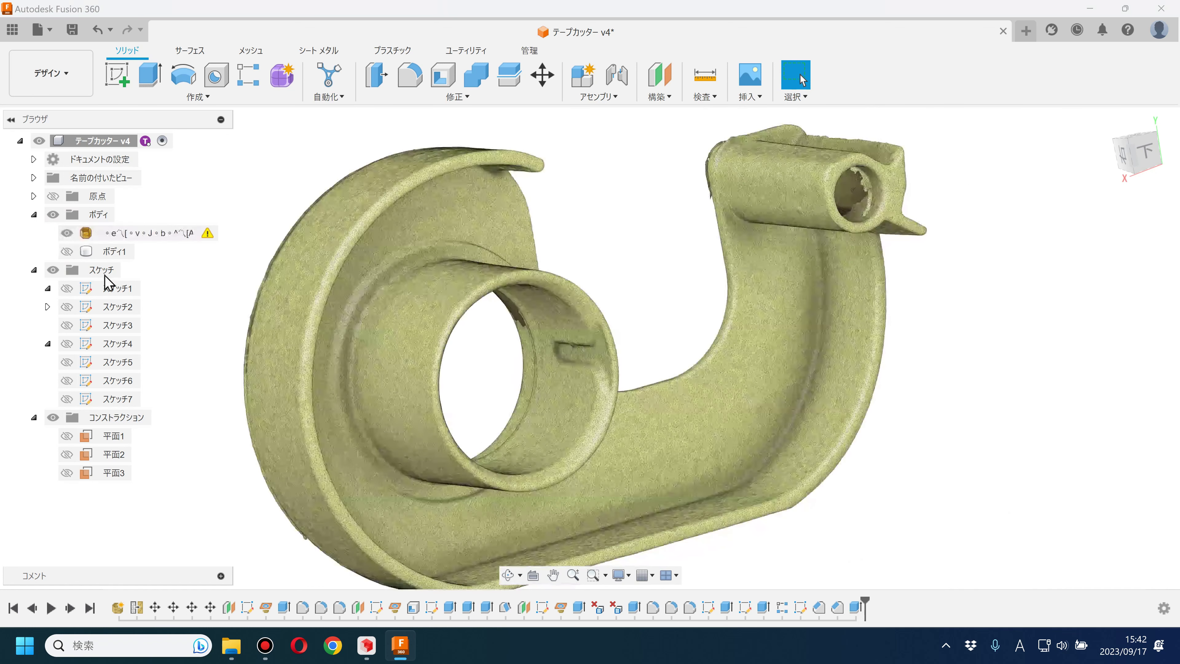
left_click(428, 388)
scroll(428, 388, "down", 2)
mouse_move(428, 388)
middle_mouse_down("shift")
mouse_move(648, 372)
mouse_move(669, 322)
middle_mouse_up("shift")
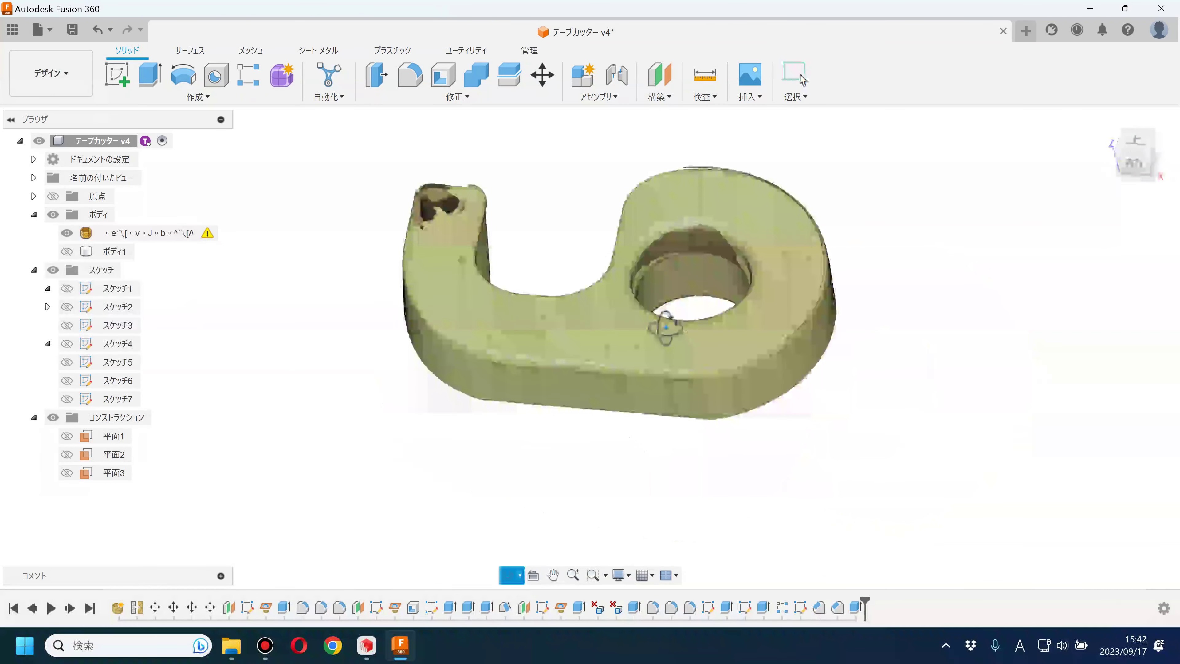
left_click(66, 233)
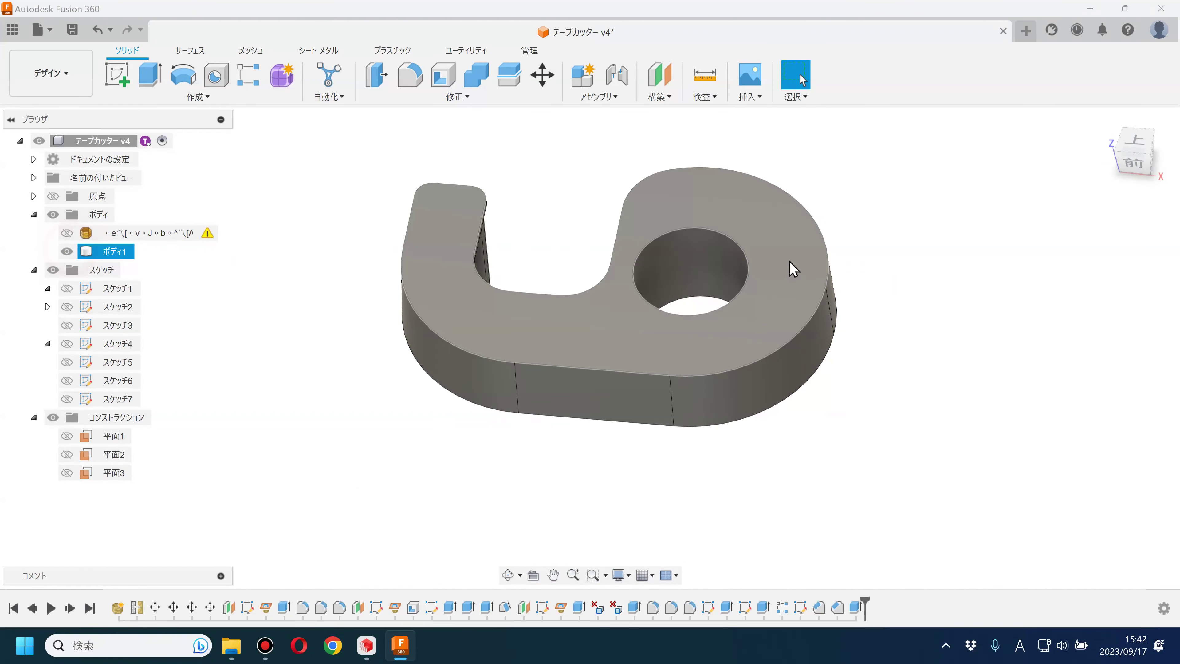
scroll(704, 270, "up", 3)
mouse_move(638, 246)
middle_mouse_down("shift")
mouse_move(569, 264)
mouse_move(803, 487)
mouse_move(778, 391)
mouse_move(789, 457)
middle_mouse_up("shift")
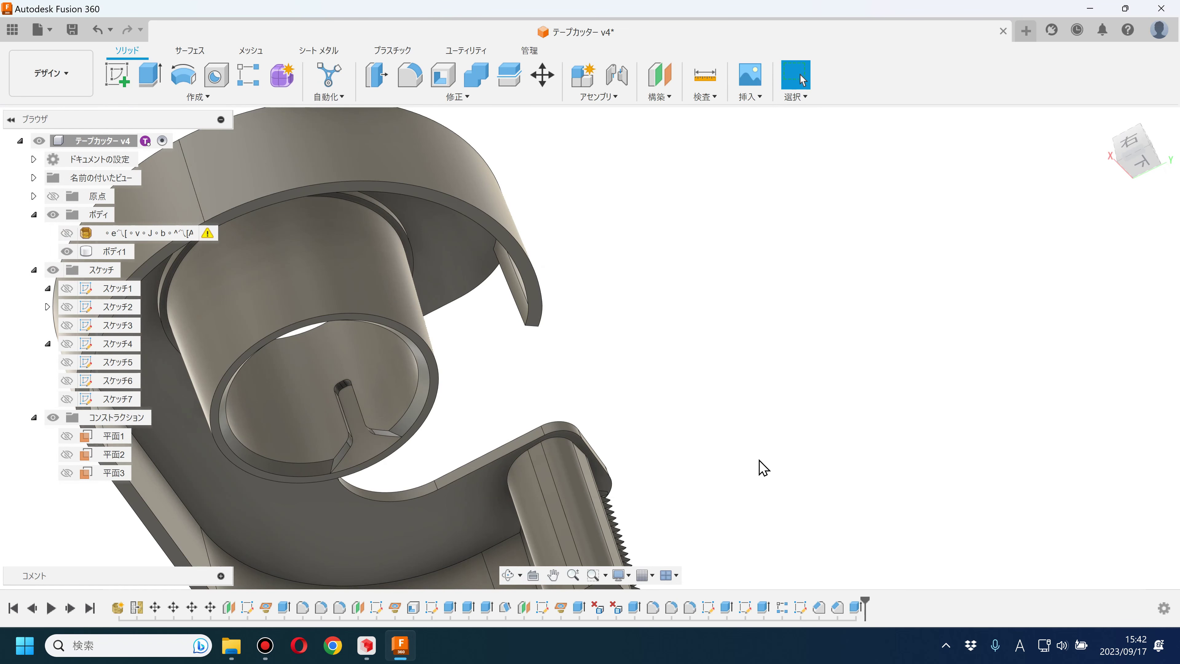
mouse_move(738, 468)
middle_mouse_down("shift")
mouse_move(703, 369)
mouse_move(690, 480)
mouse_move(397, 316)
mouse_move(414, 274)
mouse_move(637, 172)
middle_mouse_up("shift")
- Cut a YZ-plane section analysis through ボディ1, keep the cut view, and begin a fillet
left_click(705, 97)
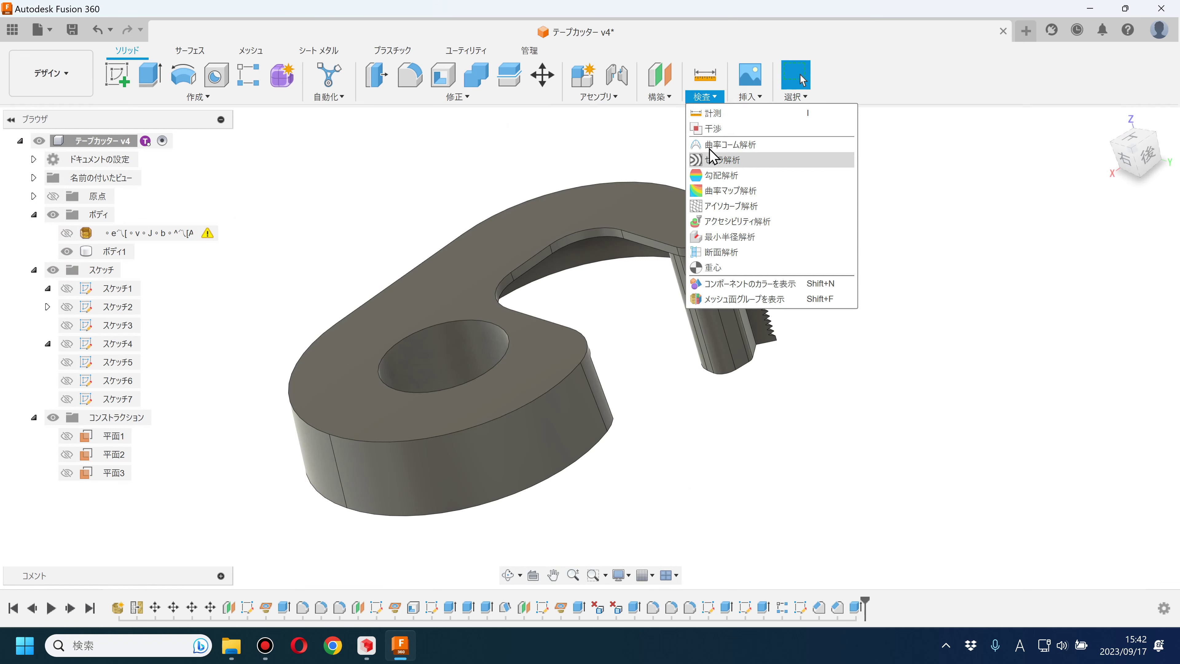
left_click(720, 253)
left_click(462, 337)
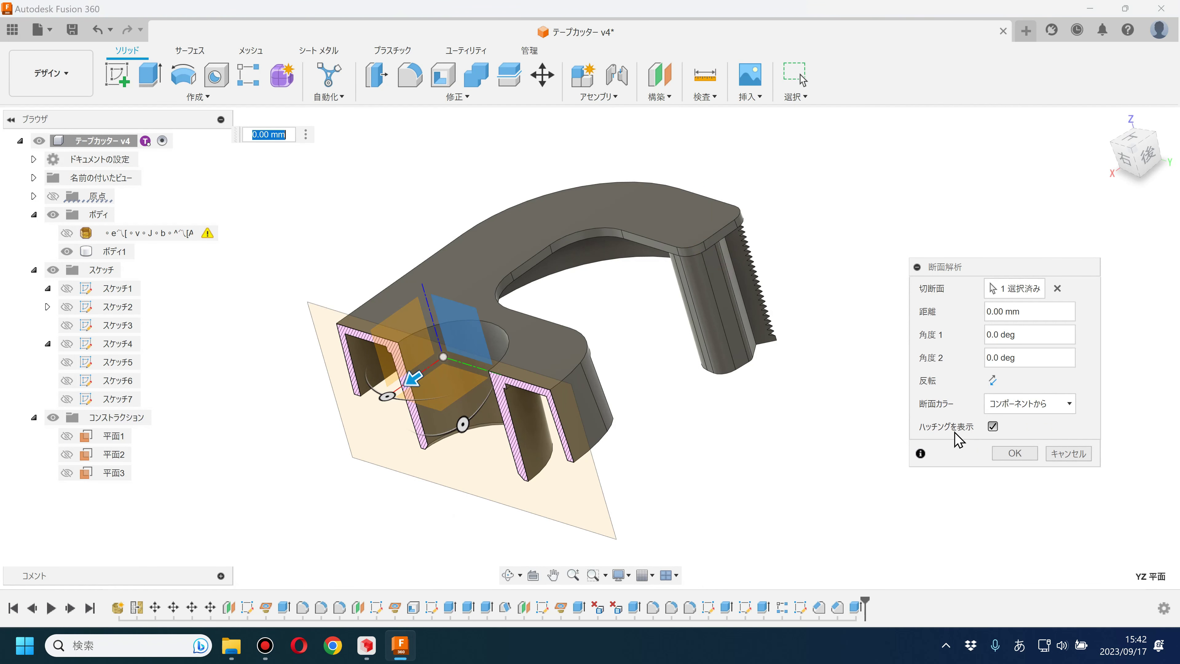
left_click(1015, 454)
left_click(1125, 157)
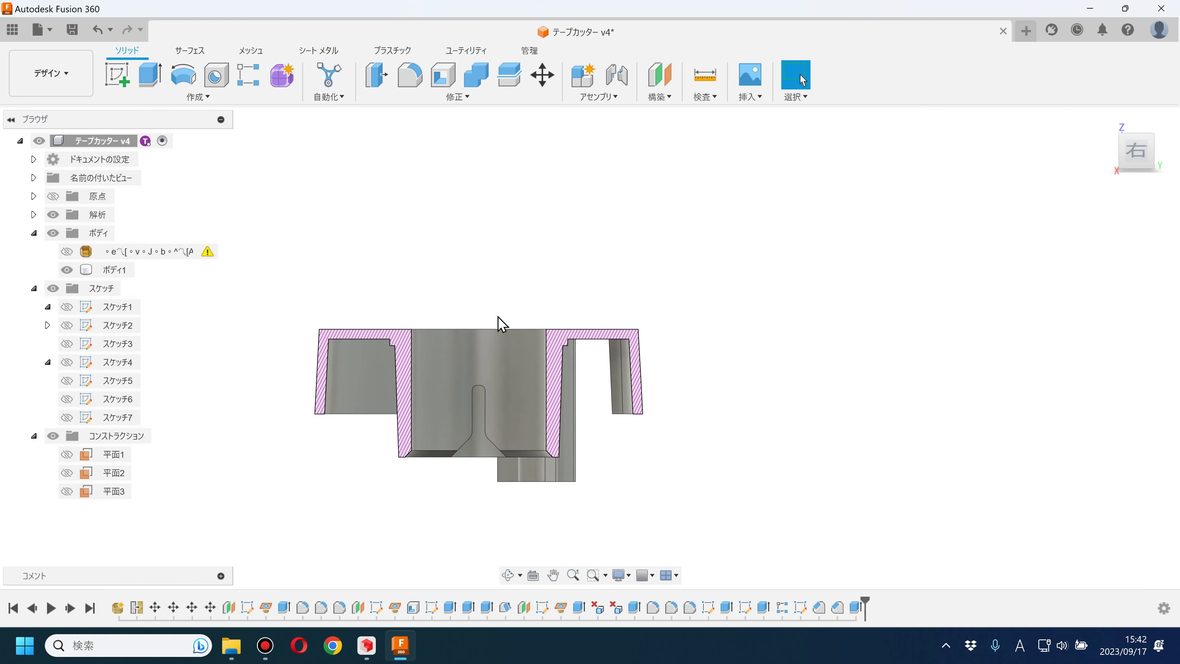
scroll(392, 335, "up", 2)
left_click(413, 97)
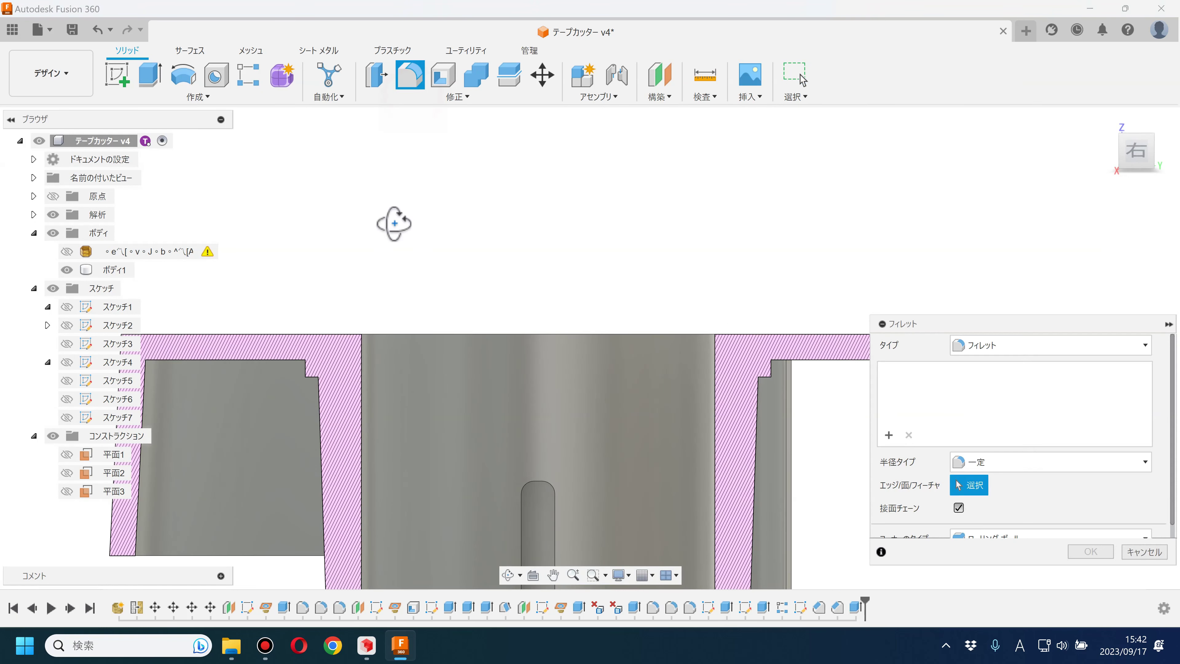
- Fillet the central hub's top edge with a 2 mm radius
middle_click_drag(395, 224, 298, 422, "shift")
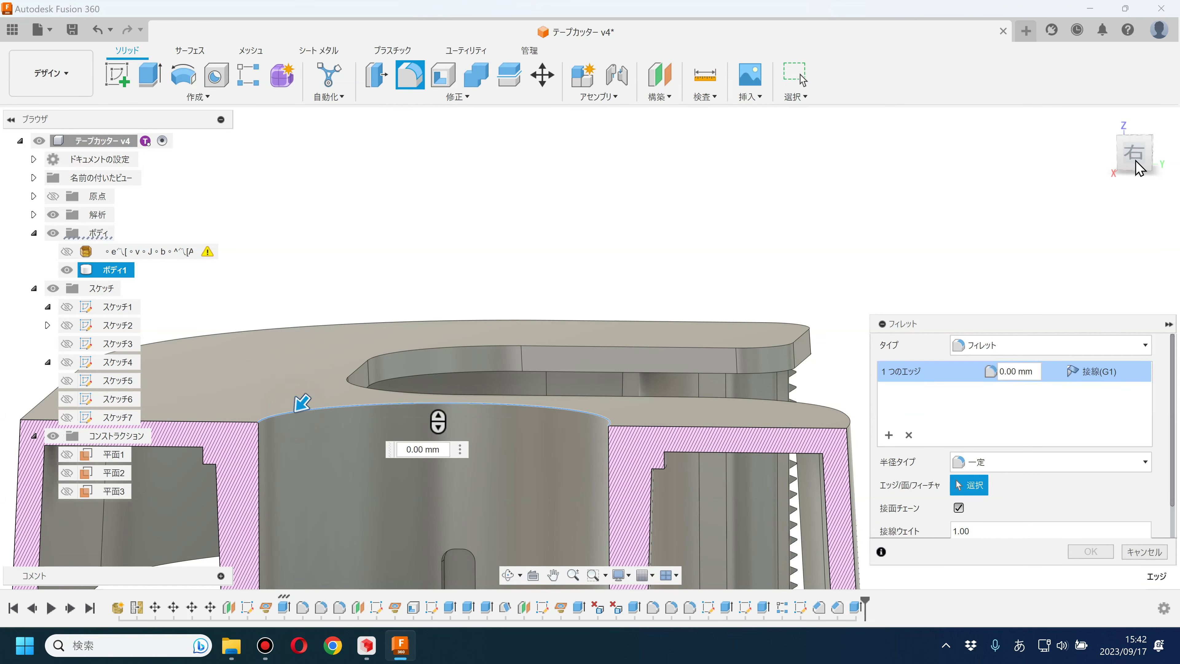
middle_click_drag(384, 363, 574, 236)
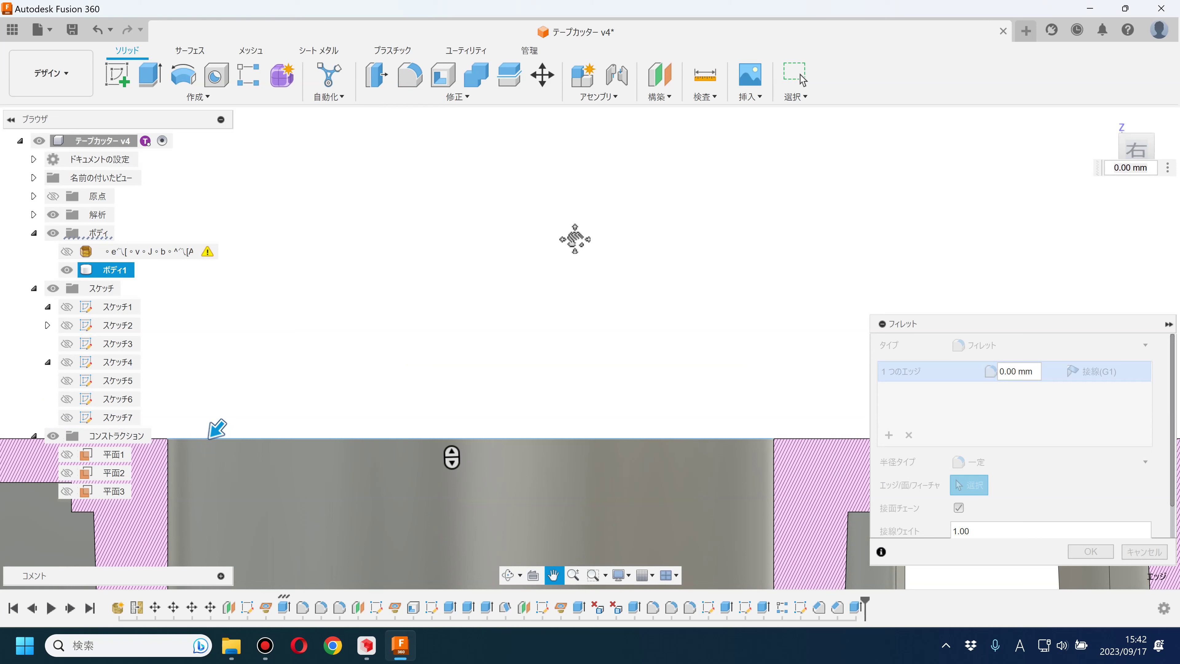
scroll(438, 323, "up", 2)
scroll(447, 298, "up", 2)
left_click_drag(448, 297, 436, 316)
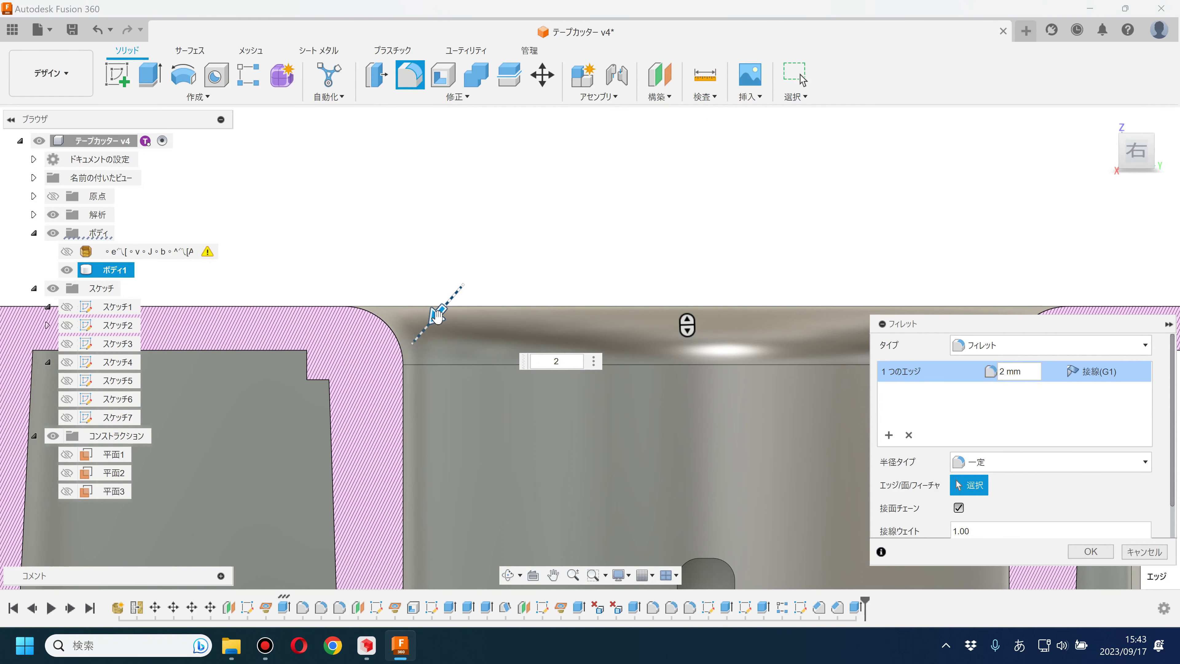
key("Return")
- Orbit to inspect the rounded hub and expand the analysis folder in the browser
scroll(326, 381, "up", 2)
scroll(418, 325, "down", 3)
scroll(581, 270, "down", 2)
scroll(743, 288, "down", 2)
middle_click_drag(864, 300, 838, 308, "shift")
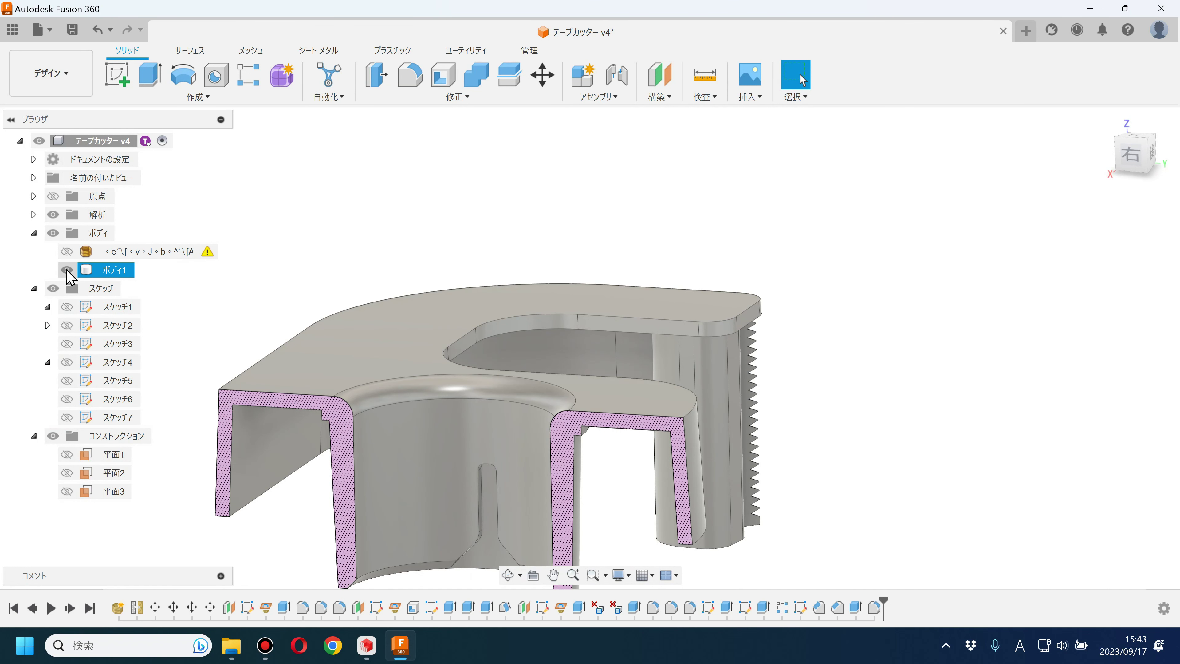
left_click(34, 214)
- Hide section 断面1 and apply a 1 mm fillet to the 14 top outline edges
left_click(66, 232)
middle_click_drag(720, 322, 715, 322, "shift")
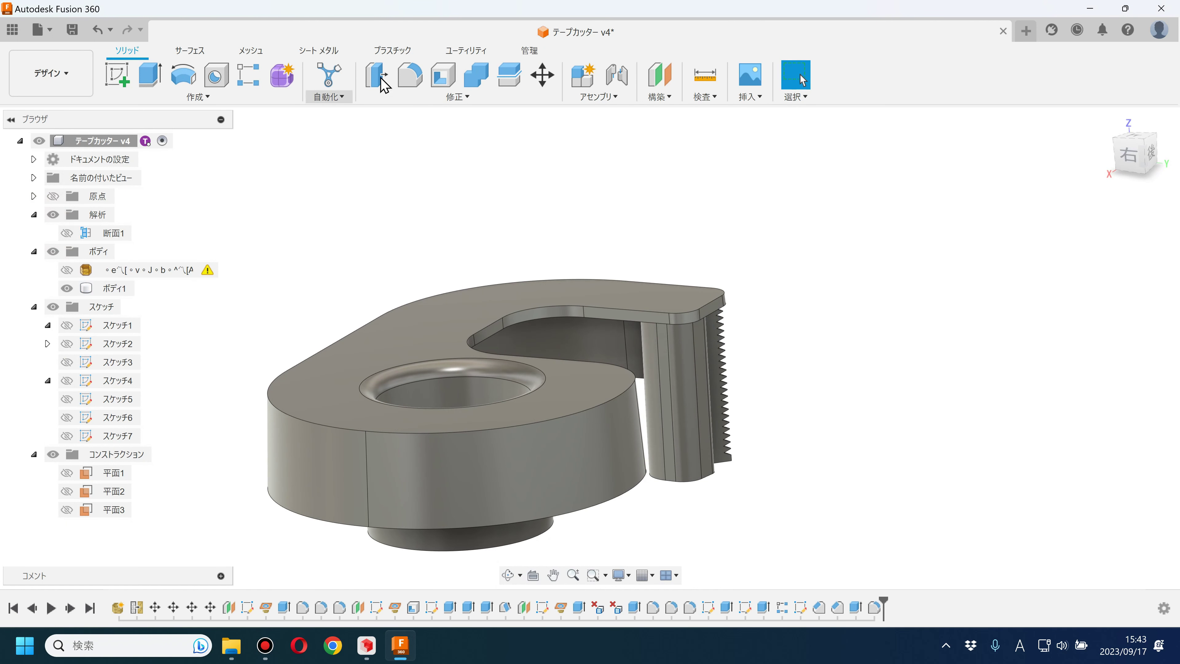
left_click(479, 327)
type("0.5")
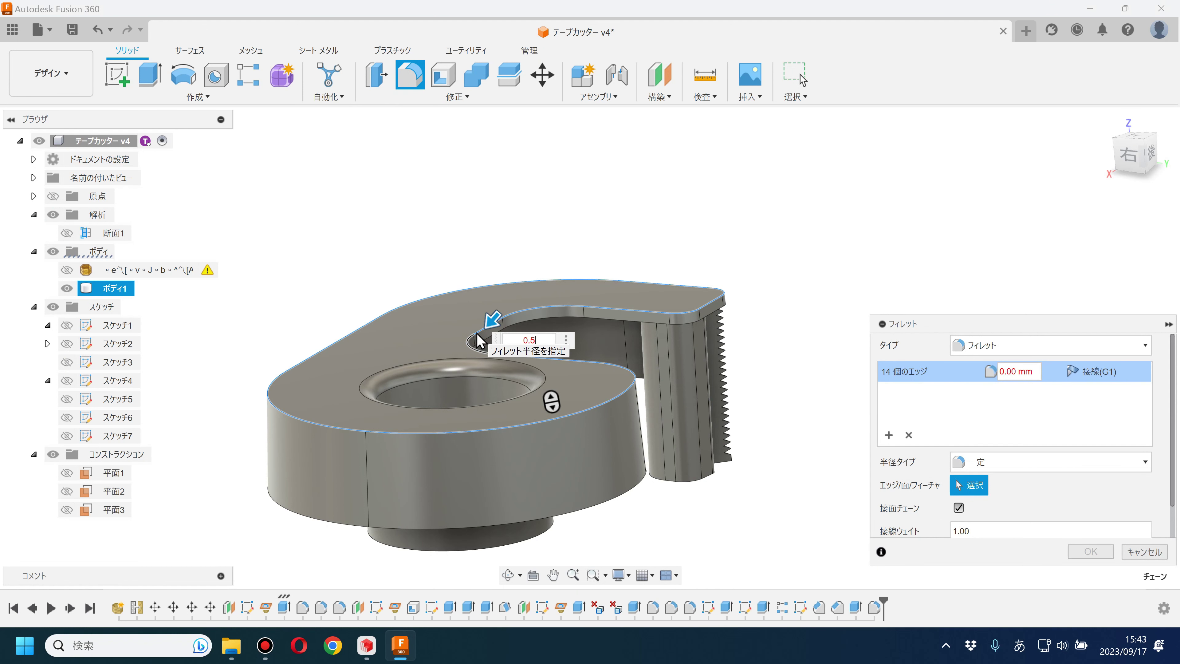
key("Return")
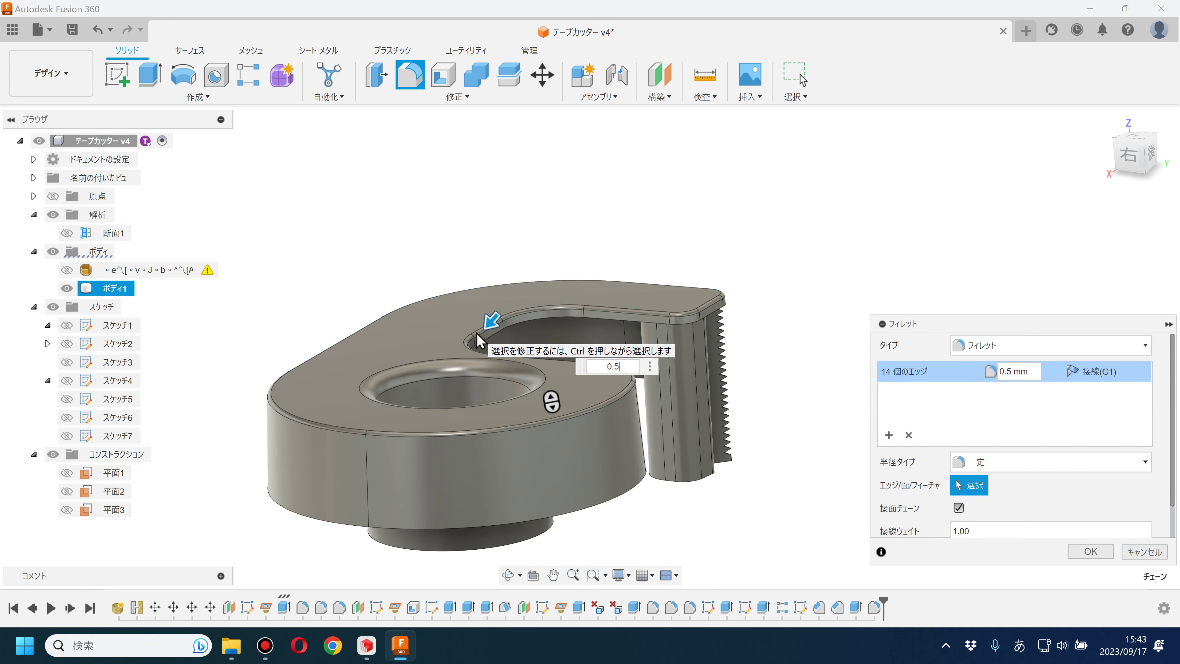
type("0")
key("Return")
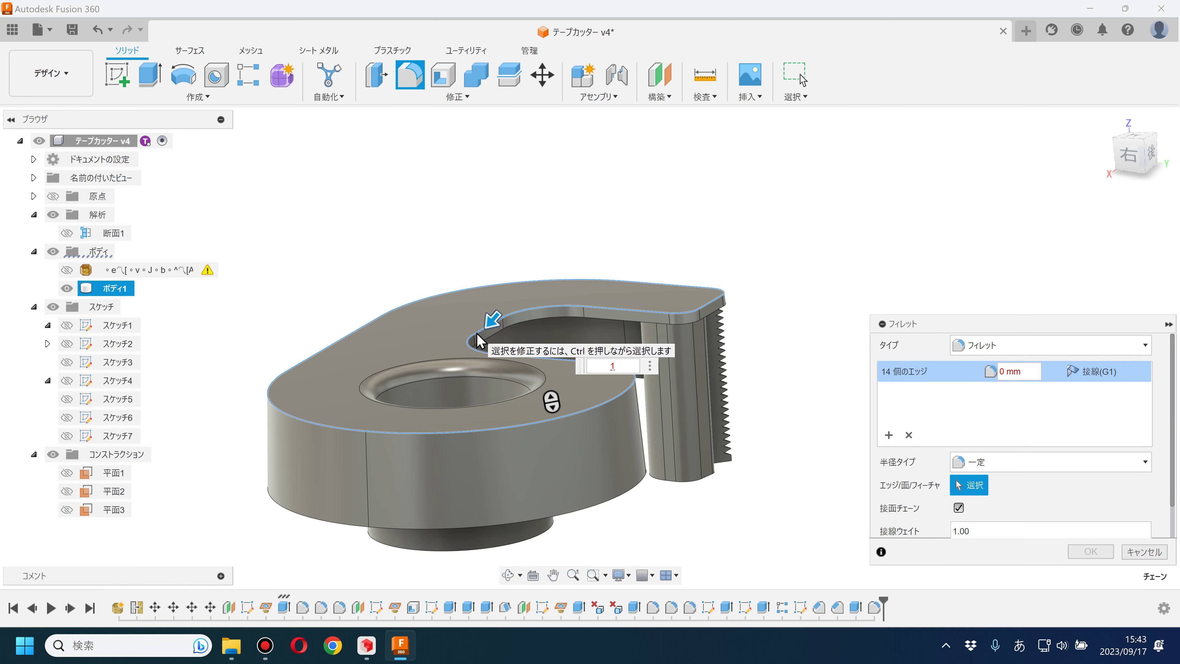
key("Return")
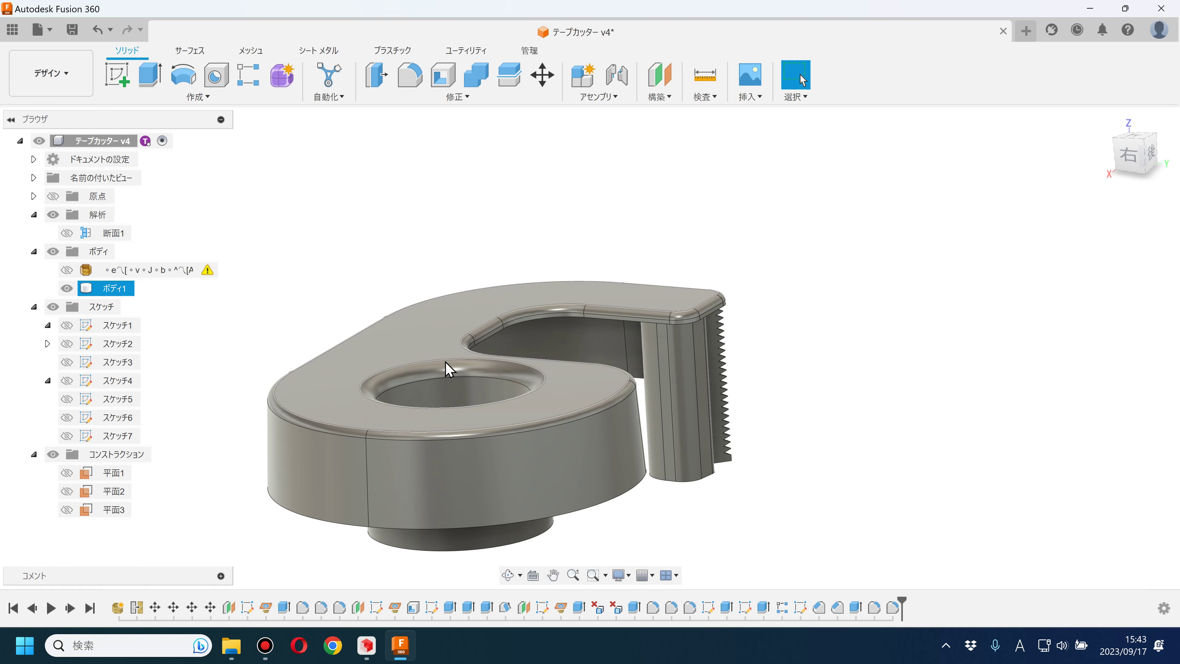
- Orbit to a top-down view of the filleted dispenser
scroll(529, 409, "down", 3)
mouse_move(529, 409)
middle_mouse_down("shift")
mouse_move(520, 360)
mouse_move(456, 454)
middle_mouse_up("shift")
left_click(526, 422)
- Inspect the dispenser from low side, front and rear views, then switch to the レンダリング workspace
mouse_move(526, 422)
middle_mouse_down("shift")
mouse_move(743, 410)
mouse_move(675, 395)
mouse_move(511, 325)
middle_mouse_up("shift")
left_click(743, 409)
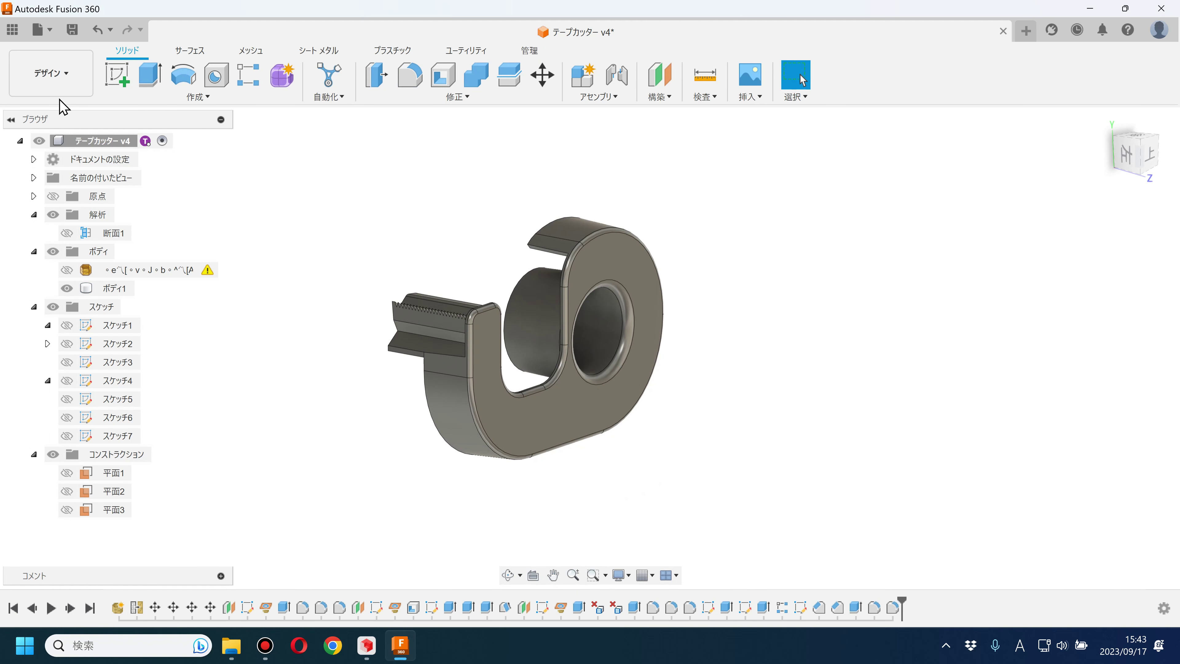
left_click(469, 367)
scroll(474, 372, "up", 5)
scroll(465, 364, "up", 3)
mouse_move(465, 363)
middle_mouse_down("shift")
mouse_move(527, 361)
mouse_move(553, 382)
mouse_move(455, 362)
middle_mouse_up("shift")
left_click(50, 72)
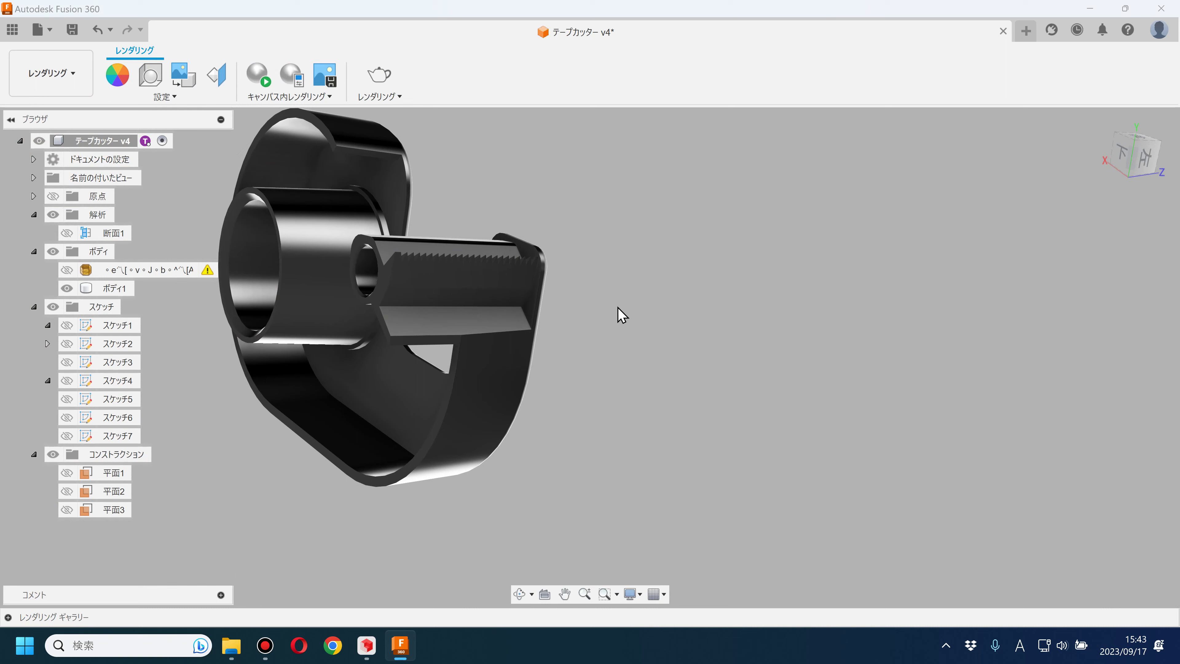
mouse_move(616, 314)
middle_mouse_down("shift")
mouse_move(645, 427)
mouse_move(519, 427)
mouse_move(563, 426)
mouse_move(566, 453)
mouse_move(777, 501)
mouse_move(757, 490)
middle_mouse_up("shift")
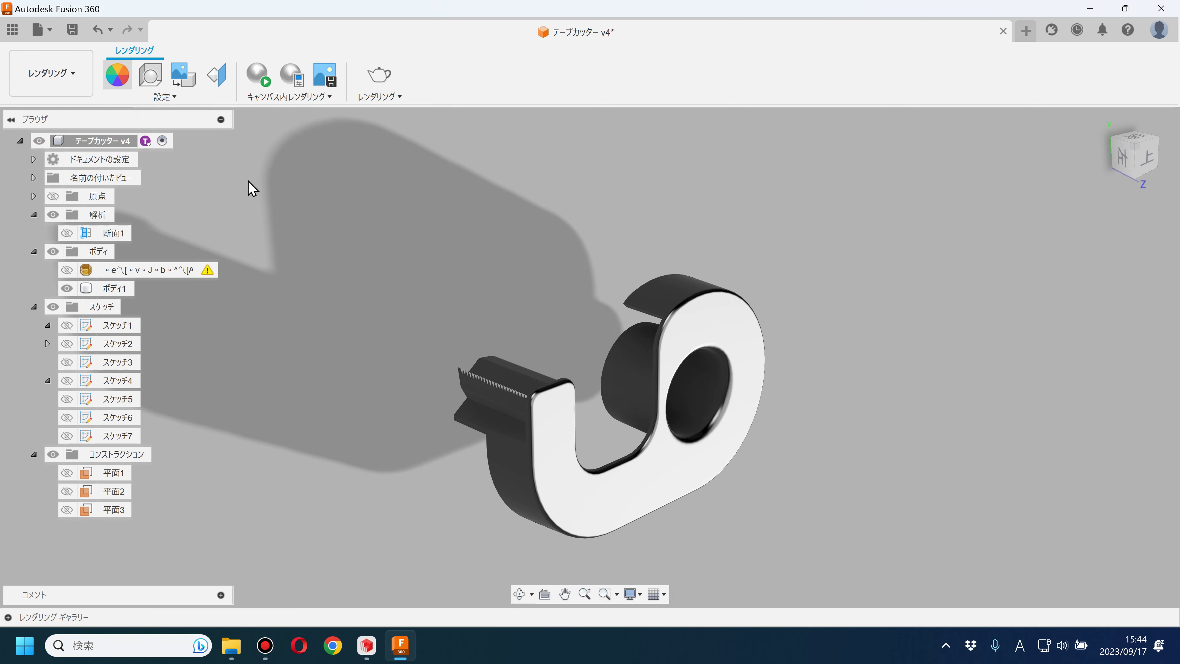
- Drag ペイント - エナメル 光沢(黄) from the Paint folder onto the dispenser body
key("a")
scroll(832, 511, "down", 5)
left_click(825, 493)
scroll(823, 530, "down", 2)
left_click(826, 495)
left_click_drag(831, 467, 702, 469)
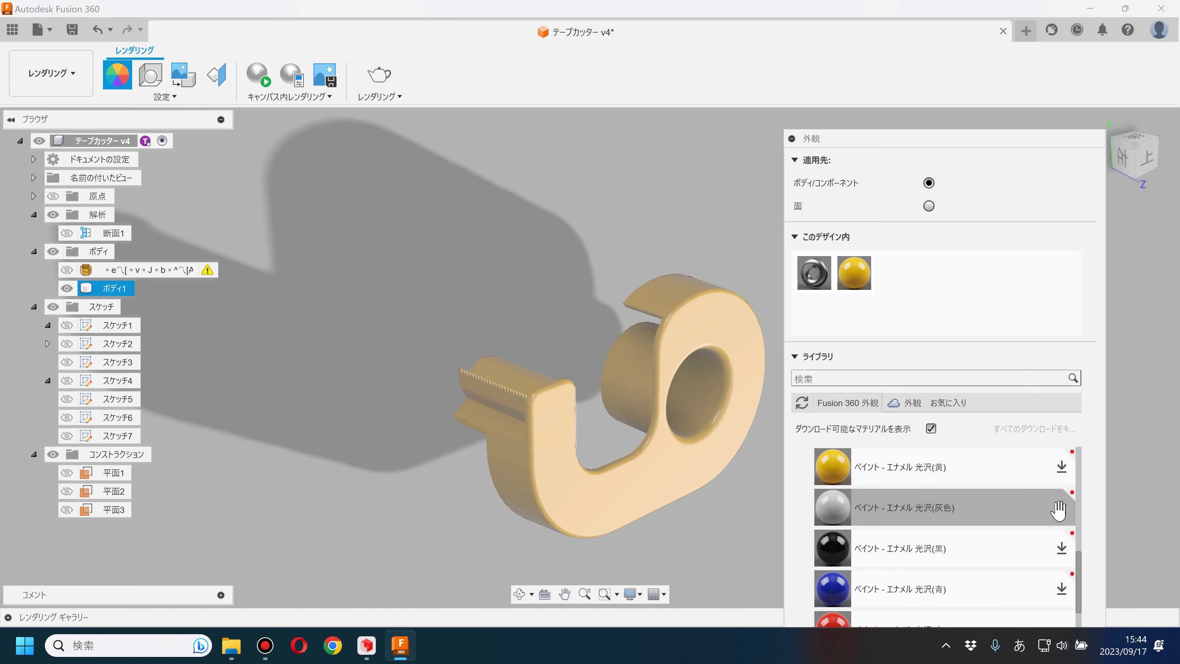
- Review the yellow paint's colour settings unchanged, close the library, and orbit to a side view
double_click(853, 268)
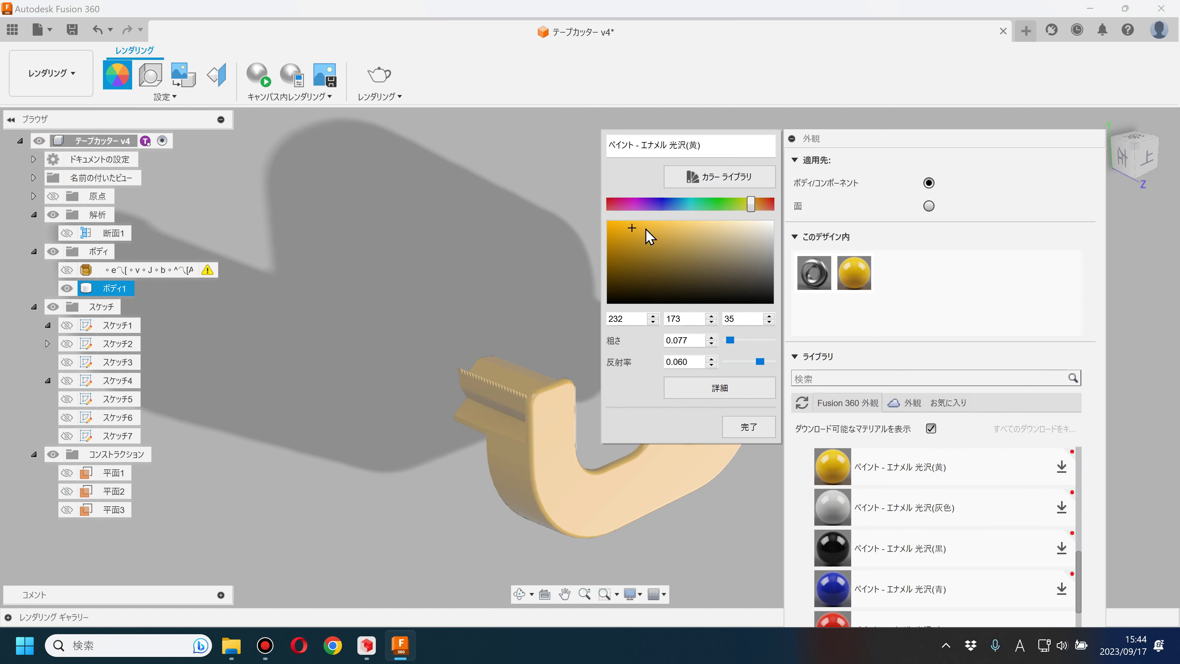
left_click(749, 426)
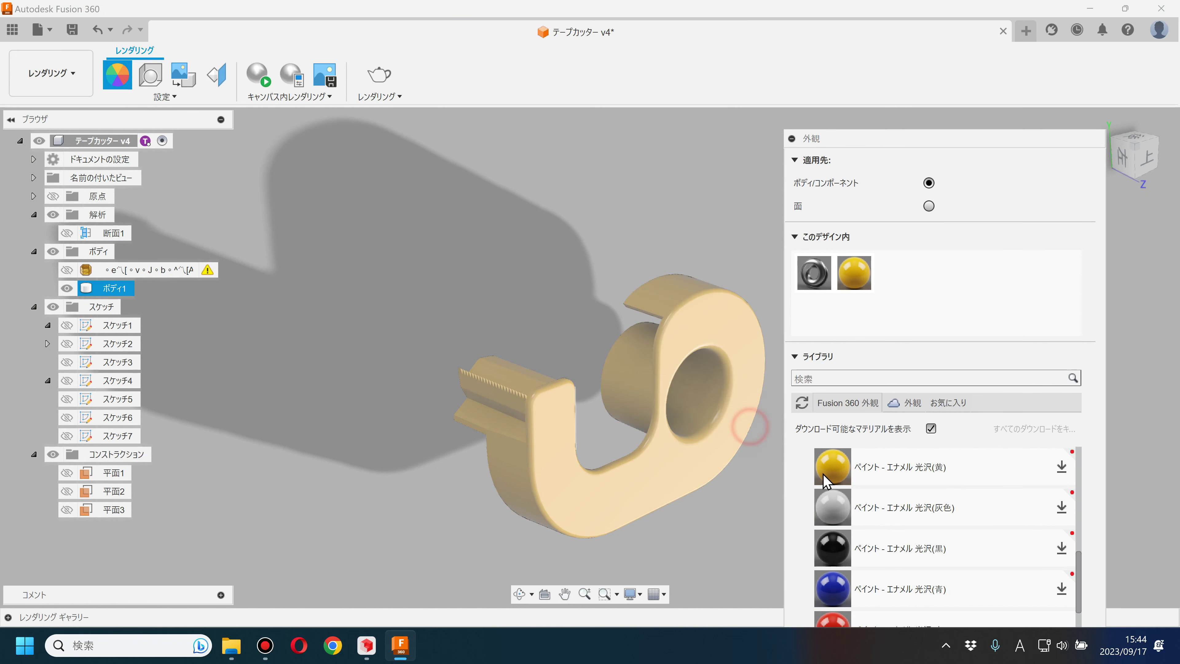
key("Escape")
mouse_move(808, 404)
middle_mouse_down("shift")
mouse_move(833, 363)
mouse_move(812, 364)
mouse_move(1012, 371)
mouse_move(745, 427)
mouse_move(645, 477)
mouse_move(830, 444)
mouse_move(793, 469)
mouse_move(730, 390)
mouse_move(551, 395)
mouse_move(524, 435)
mouse_move(703, 387)
mouse_move(699, 472)
middle_mouse_up("shift")
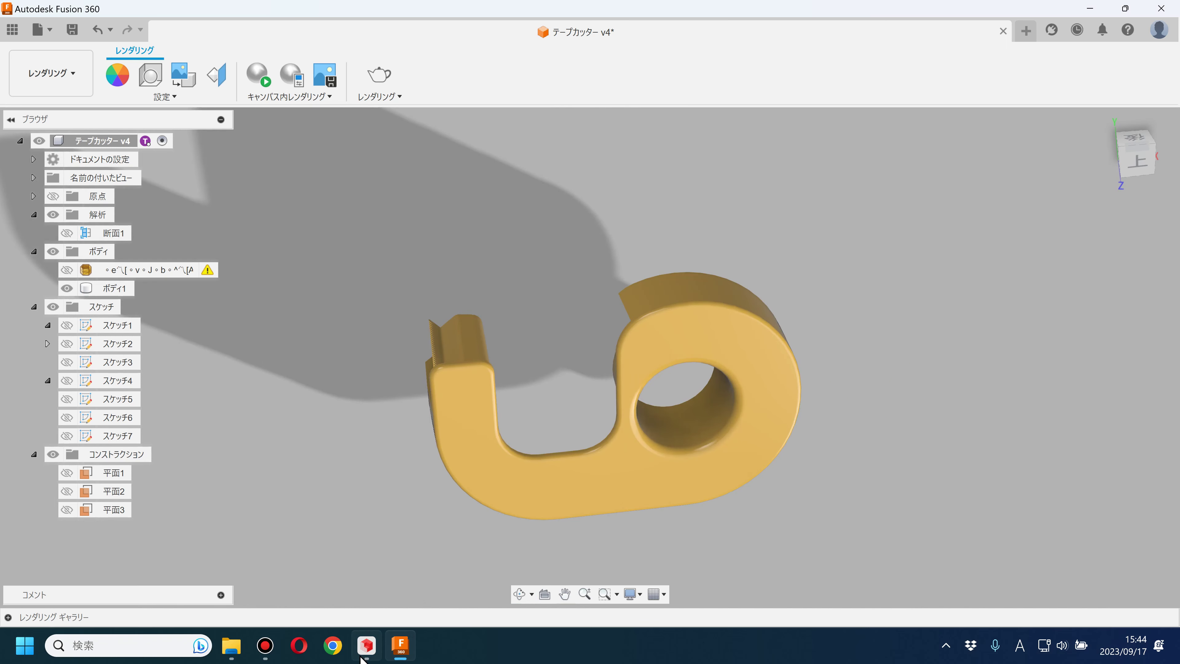
- Zoom out and rotate the scanned tape dispenser mesh in Revo Scan, then return to Fusion 360
left_click(366, 645)
scroll(429, 421, "down", 2)
scroll(424, 422, "up", 5)
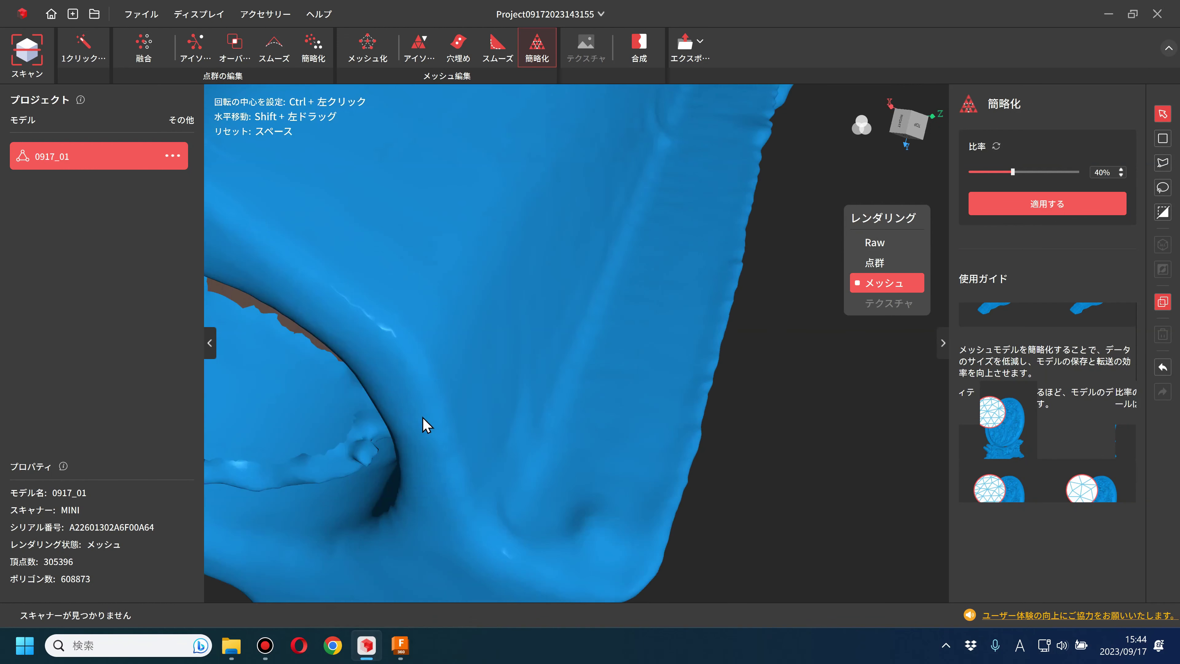
scroll(416, 434, "down", 5)
scroll(423, 424, "down", 3)
scroll(579, 469, "down", 2)
scroll(574, 442, "down", 2)
mouse_move(711, 290)
left_mouse_down()
mouse_move(624, 245)
mouse_move(513, 316)
mouse_move(573, 283)
mouse_move(586, 309)
left_mouse_up()
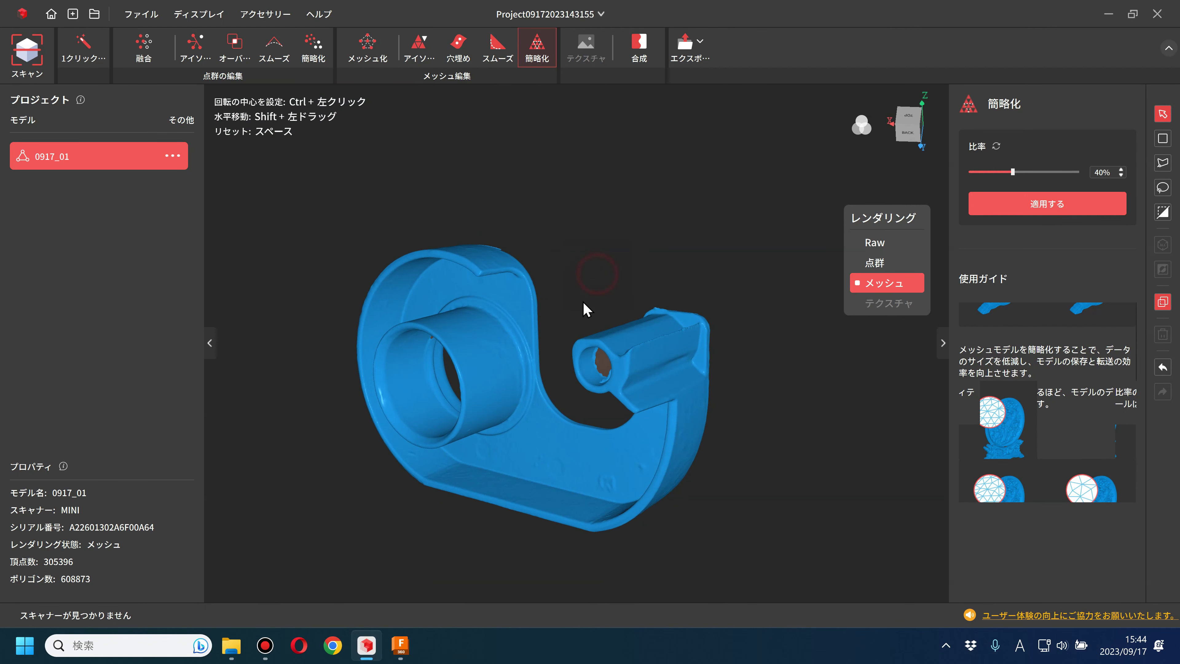
left_click(400, 649)
- View the yellow dispenser's underside and collapse the スケッチ, コンストラクション, ボディ and 解析 folders
mouse_move(808, 510)
middle_mouse_down("shift")
mouse_move(798, 475)
mouse_move(574, 474)
mouse_move(868, 458)
mouse_move(809, 448)
mouse_move(872, 466)
mouse_move(759, 443)
mouse_move(928, 443)
mouse_move(920, 458)
mouse_move(872, 440)
mouse_move(888, 456)
middle_mouse_up("shift")
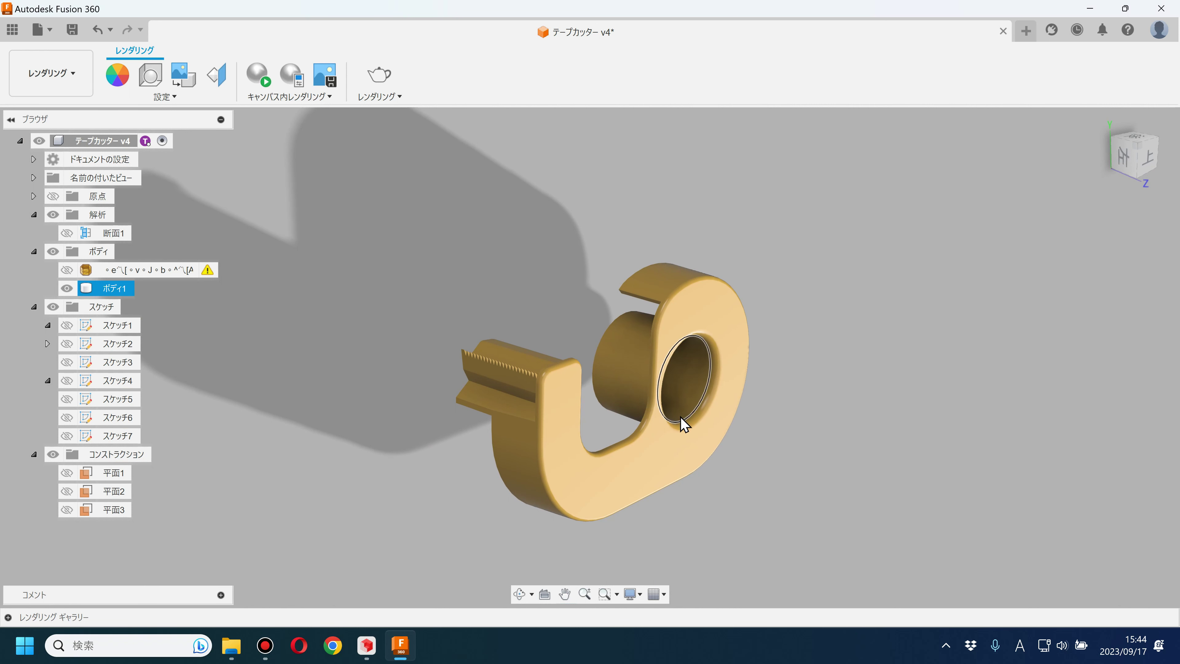
mouse_move(683, 434)
middle_mouse_down("shift")
mouse_move(771, 414)
mouse_move(914, 427)
mouse_move(687, 401)
mouse_move(711, 416)
middle_mouse_up("shift")
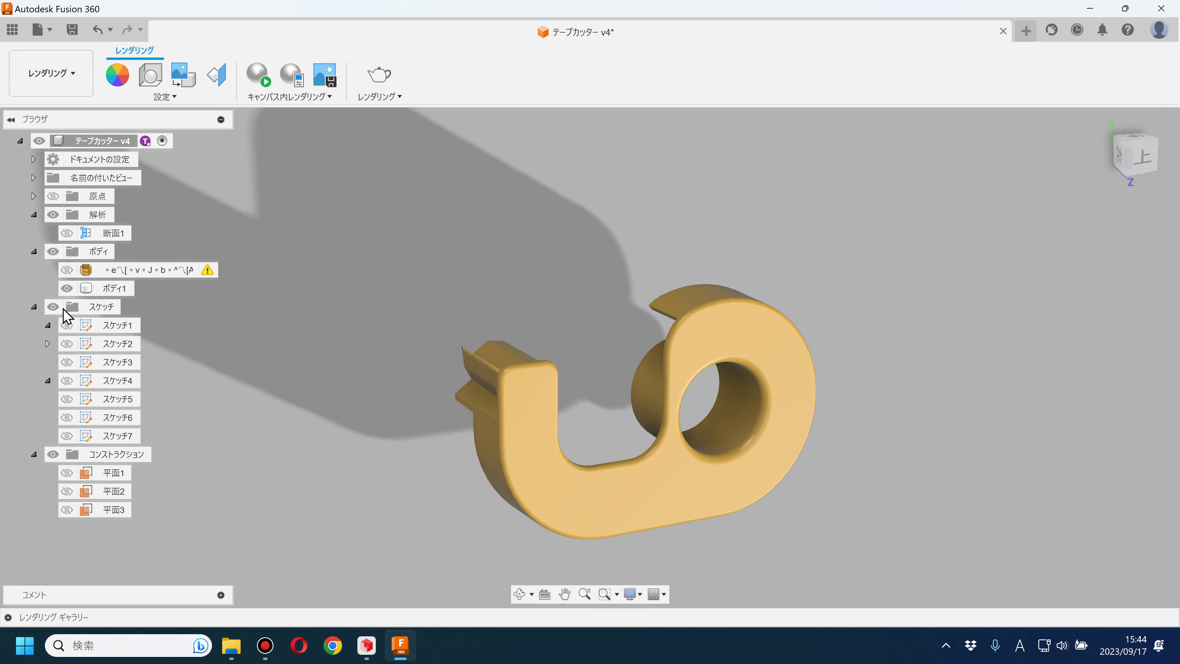
left_click(33, 306)
left_click(33, 251)
left_click(34, 214)
middle_click_drag(877, 471, 890, 469, "shift")
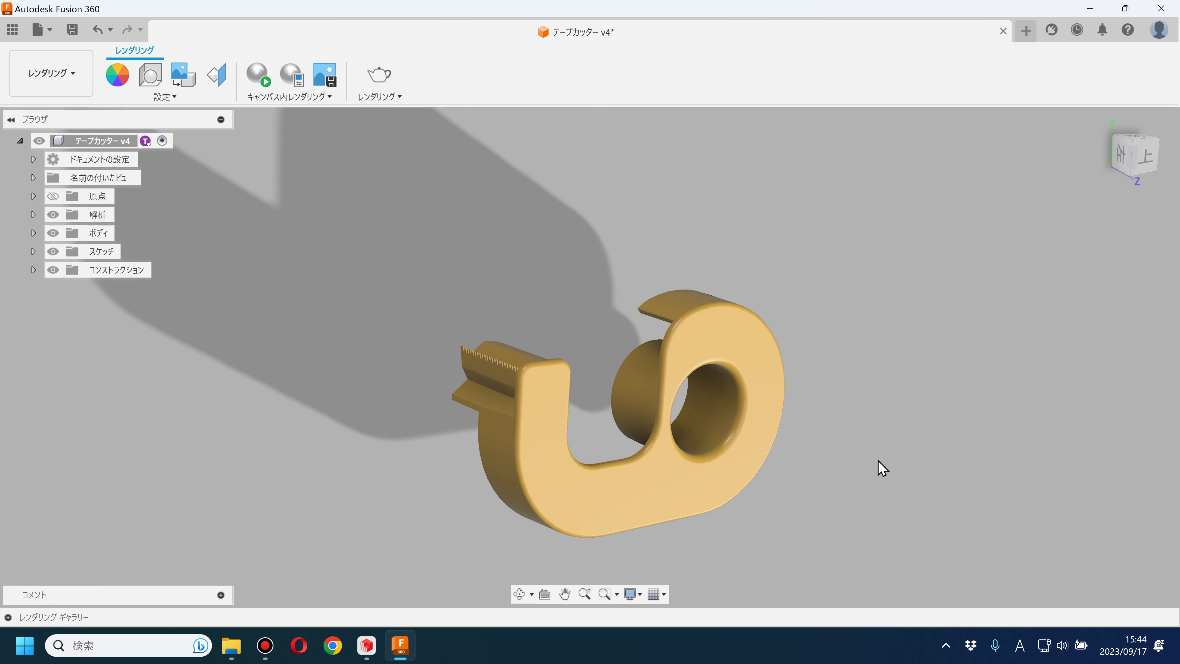